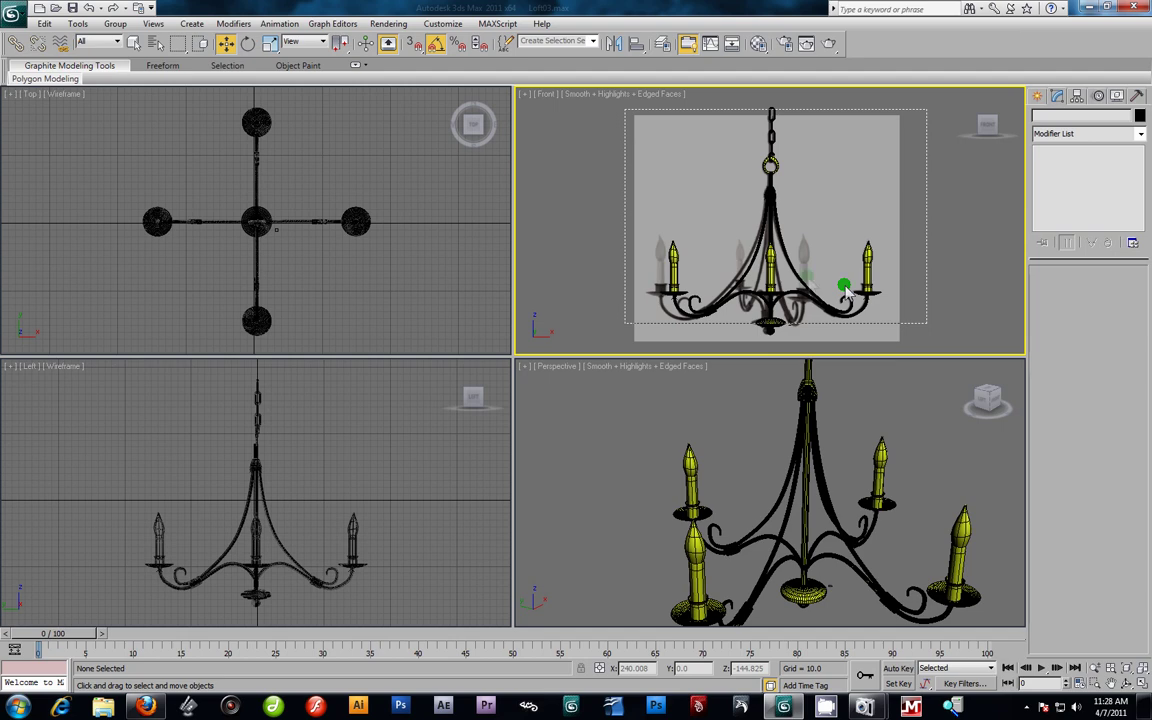
Step: Hide every part of the chandelier model and maximize the Front view, leaving only the reference image shown
{"action": "right_click", "coordinate": [843, 288]}
{"action": "left_click", "coordinate": [815, 290]}
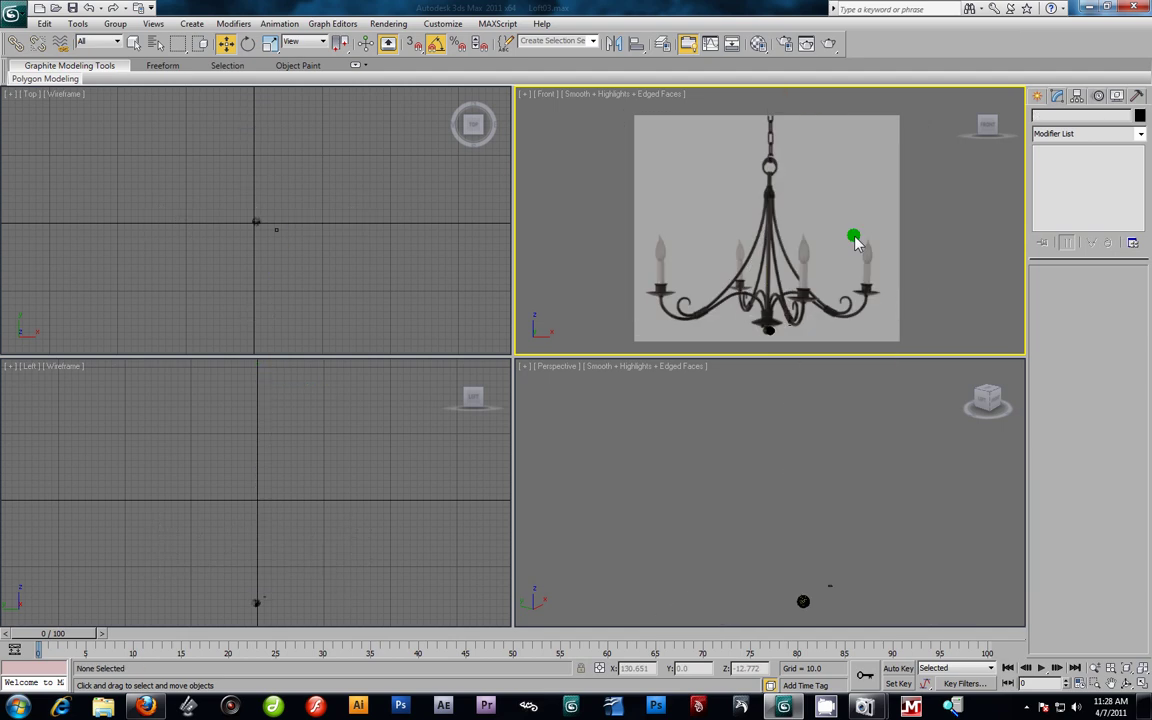
{"action": "key", "text": "alt+w"}
{"action": "key", "text": "alt+z"}
{"action": "left_click_drag", "start_coordinate": [561, 503], "coordinate": [546, 487]}
{"action": "middle_click_drag", "start_coordinate": [567, 480], "coordinate": [571, 433]}
{"action": "left_click", "coordinate": [226, 43]}
{"action": "left_click_drag", "start_coordinate": [424, 530], "coordinate": [613, 622]}
{"action": "right_click", "coordinate": [521, 560]}
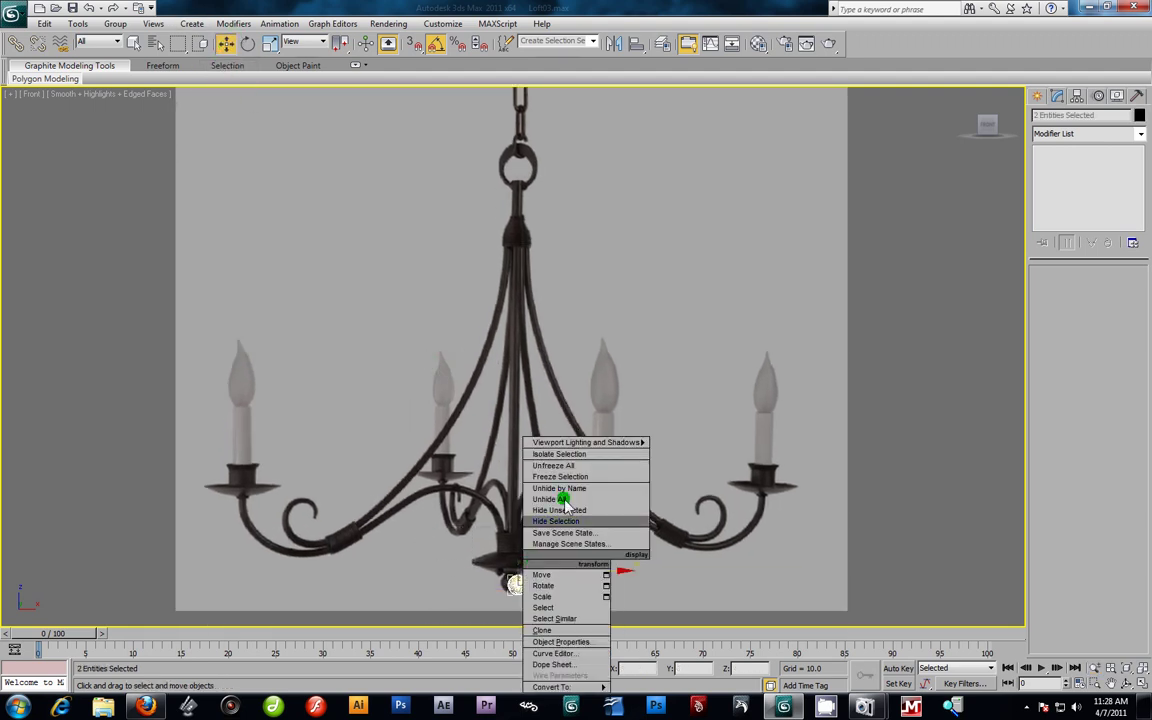
{"action": "left_click", "coordinate": [562, 510]}
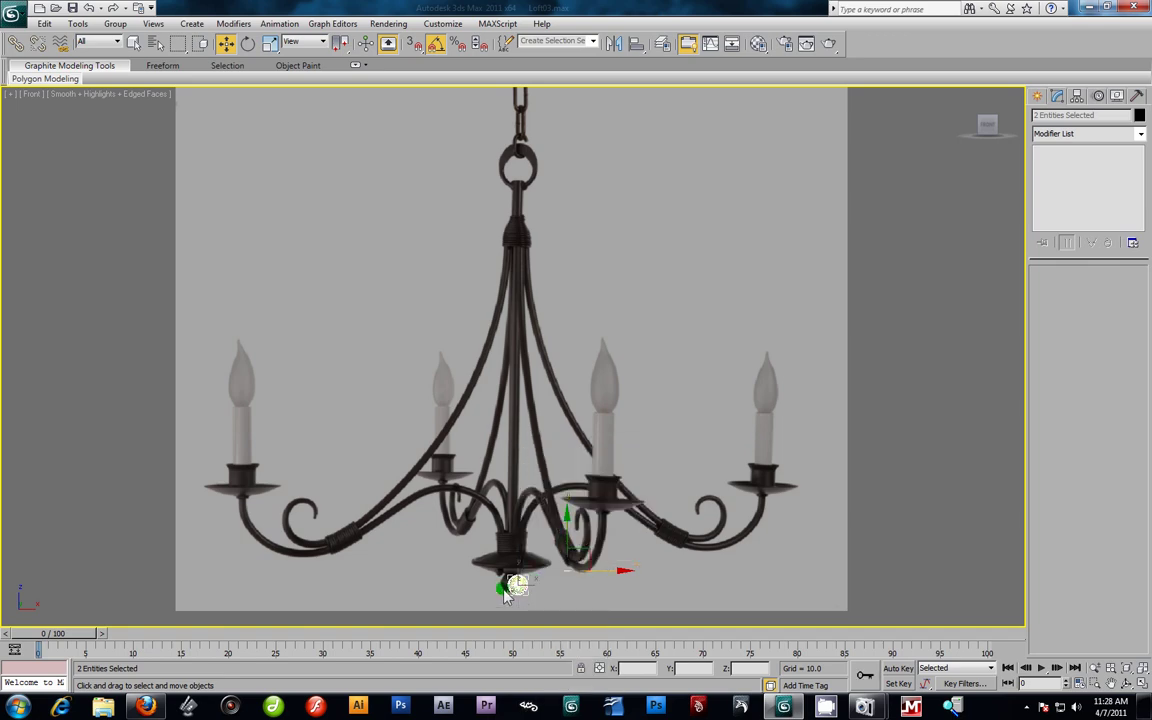
{"action": "right_click", "coordinate": [499, 560]}
{"action": "left_click", "coordinate": [530, 522]}
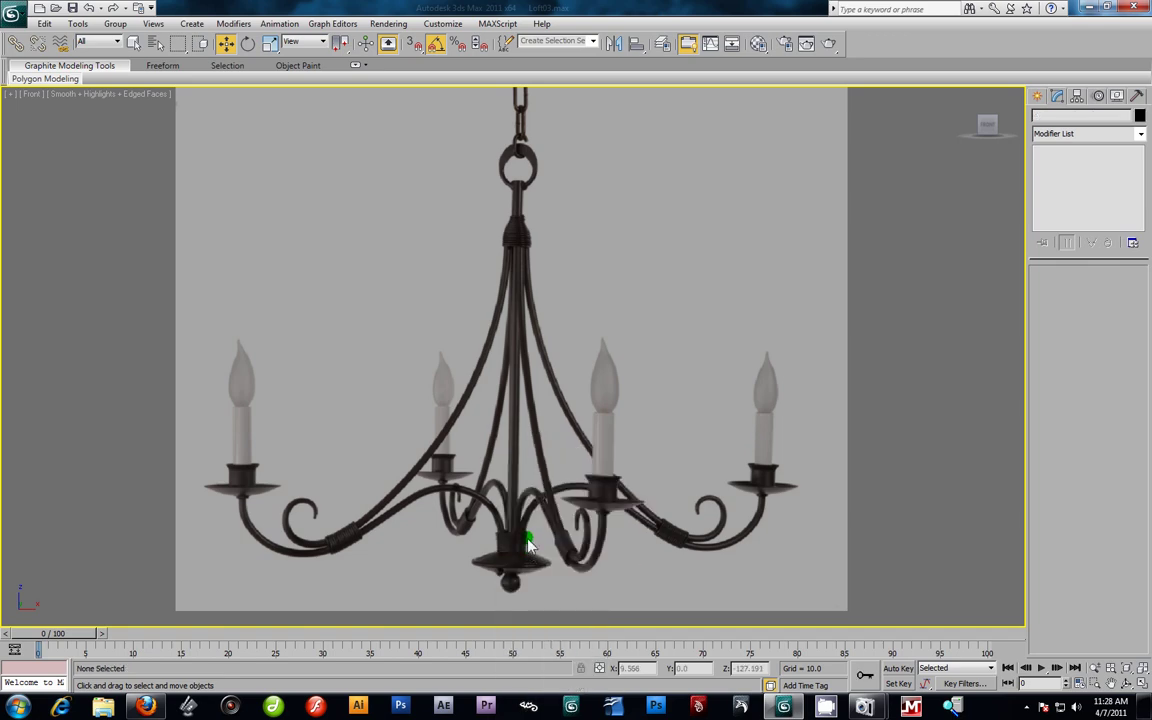
Step: Examine the chandelier reference image, including the curved arms, candle holder, drip dish and chain
{"action": "scroll", "coordinate": [548, 360], "scroll_direction": "down", "scroll_amount": 3}
{"action": "scroll", "coordinate": [562, 320], "scroll_direction": "up", "scroll_amount": 3}
{"action": "left_click", "coordinate": [553, 140]}
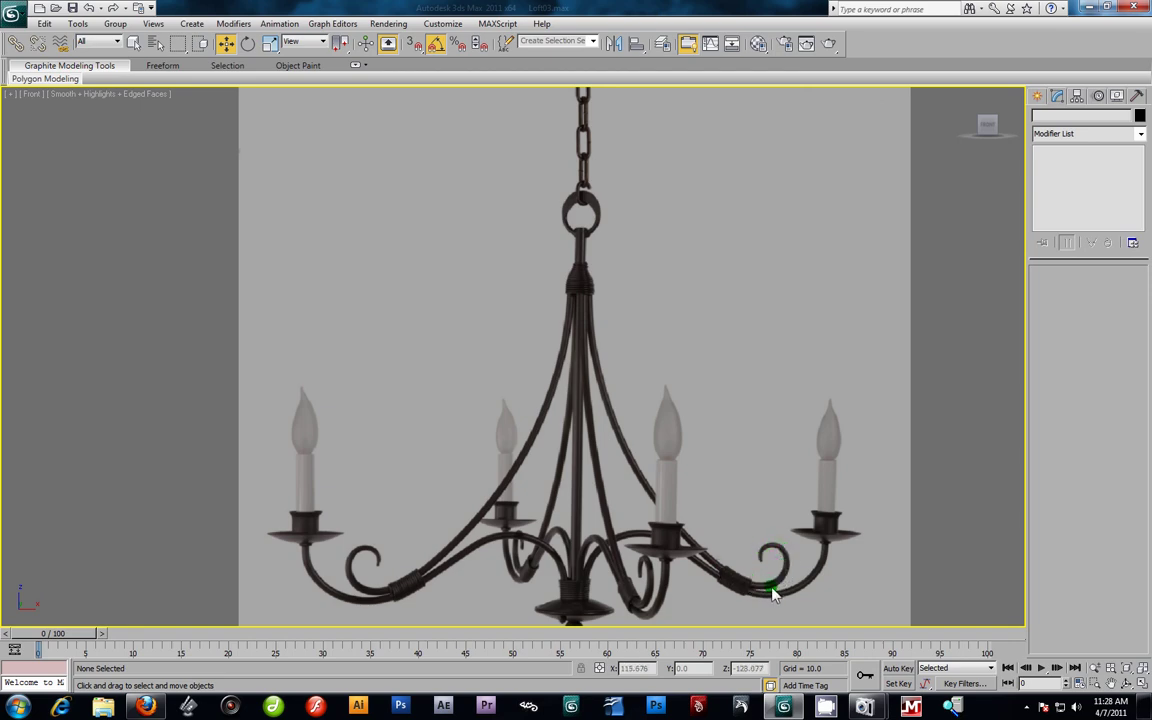
{"action": "scroll", "coordinate": [845, 548], "scroll_direction": "up", "scroll_amount": 10}
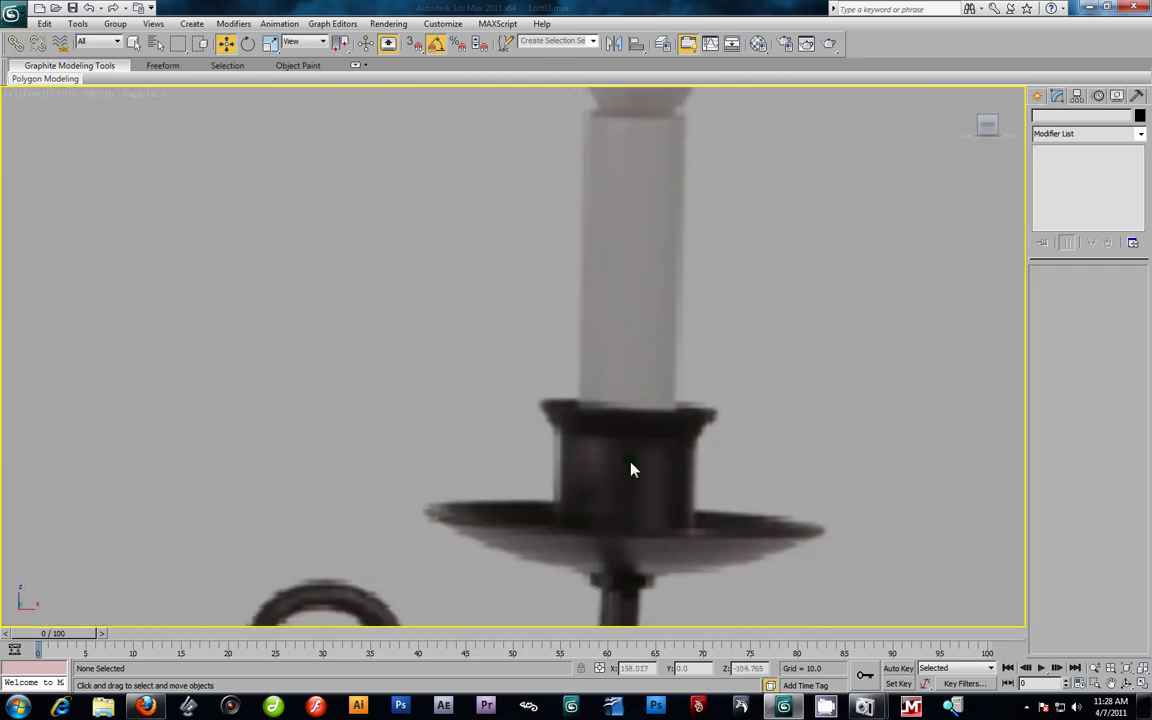
{"action": "middle_click_drag", "start_coordinate": [631, 469], "coordinate": [546, 424]}
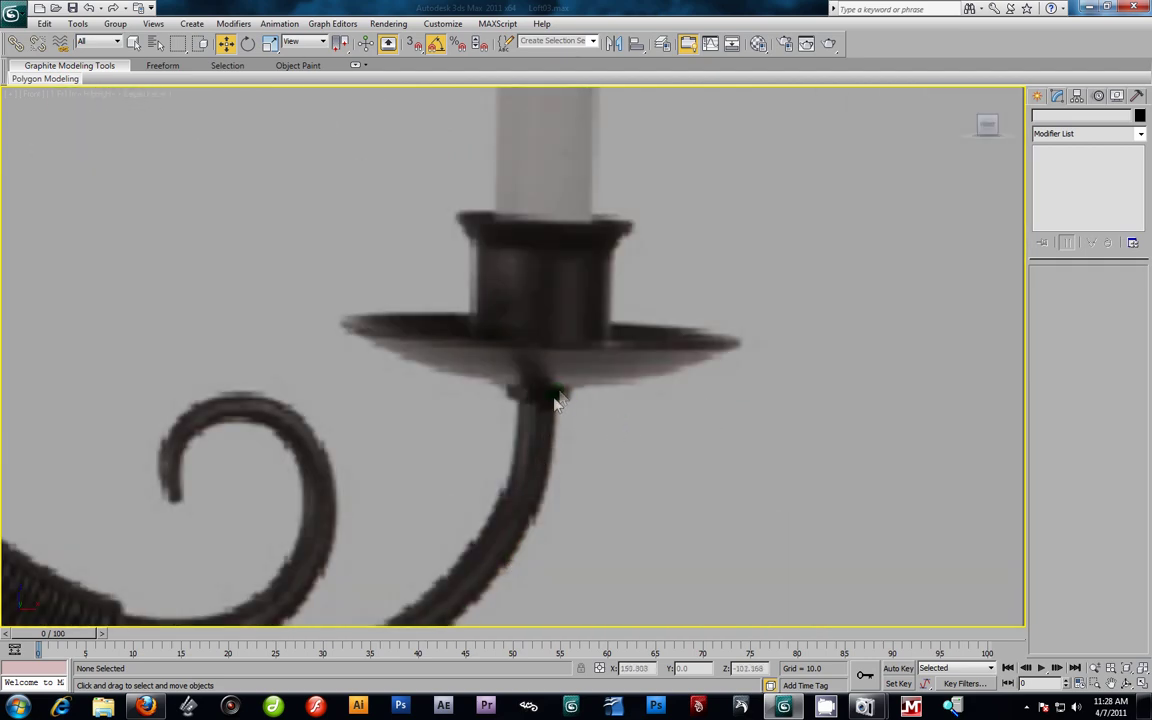
{"action": "scroll", "coordinate": [550, 400], "scroll_direction": "down", "scroll_amount": 5}
{"action": "scroll", "coordinate": [694, 417], "scroll_direction": "down", "scroll_amount": 4}
{"action": "scroll", "coordinate": [500, 360], "scroll_direction": "down", "scroll_amount": 4}
{"action": "scroll", "coordinate": [530, 300], "scroll_direction": "up", "scroll_amount": 5}
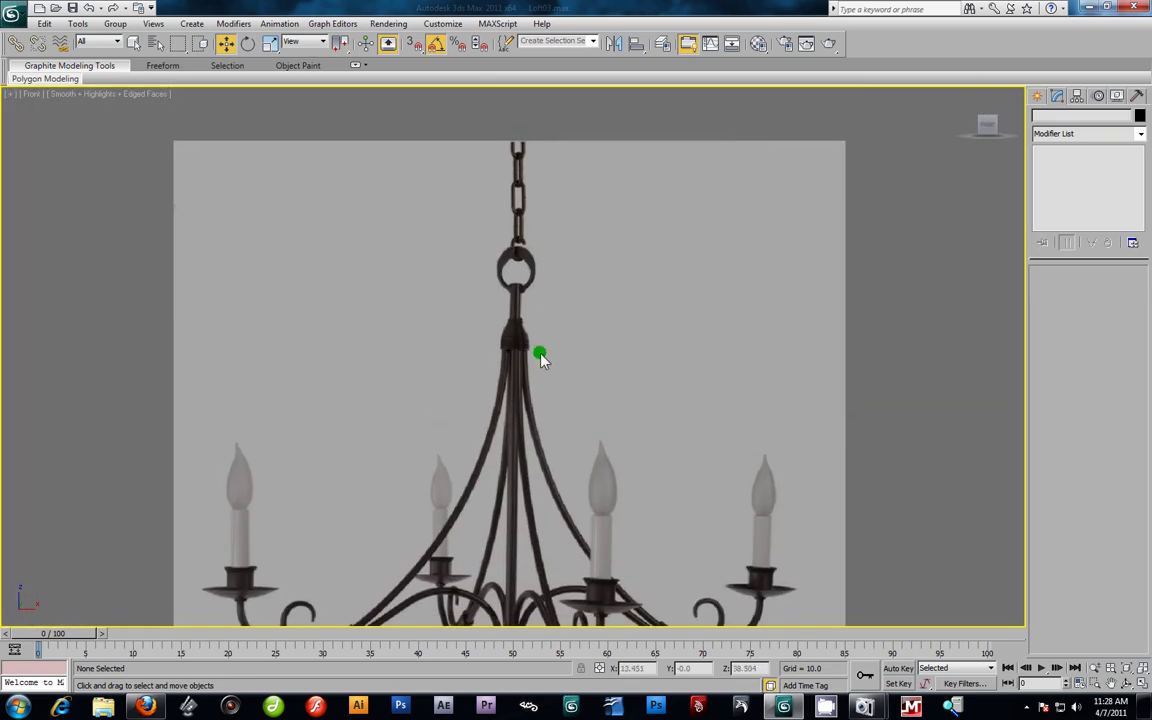
Step: Unhide all chandelier parts and turn off edged-face display in the Front view
{"action": "right_click", "coordinate": [556, 310]}
{"action": "left_click", "coordinate": [588, 246]}
{"action": "right_click", "coordinate": [589, 252]}
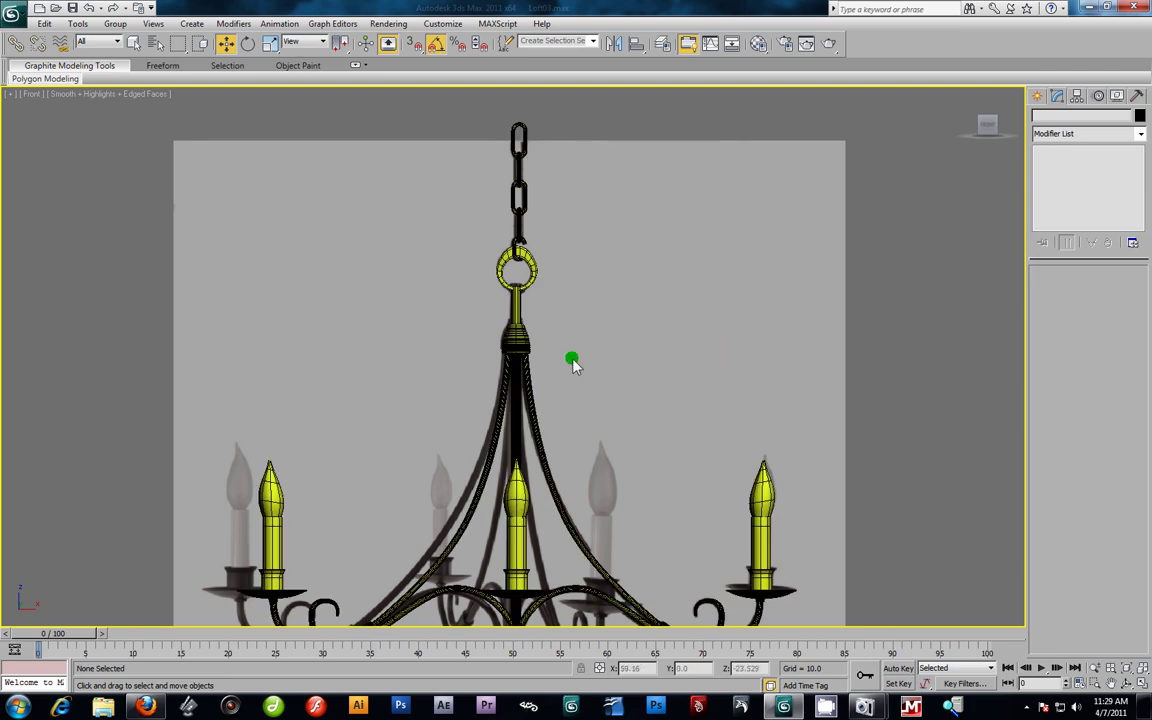
{"action": "mouse_move", "coordinate": [608, 470]}
{"action": "middle_mouse_down"}
{"action": "mouse_move", "coordinate": [573, 362]}
{"action": "mouse_move", "coordinate": [612, 460]}
{"action": "middle_mouse_up"}
{"action": "scroll", "coordinate": [612, 440], "scroll_direction": "up", "scroll_amount": 2}
{"action": "scroll", "coordinate": [612, 438], "scroll_direction": "down", "scroll_amount": 4}
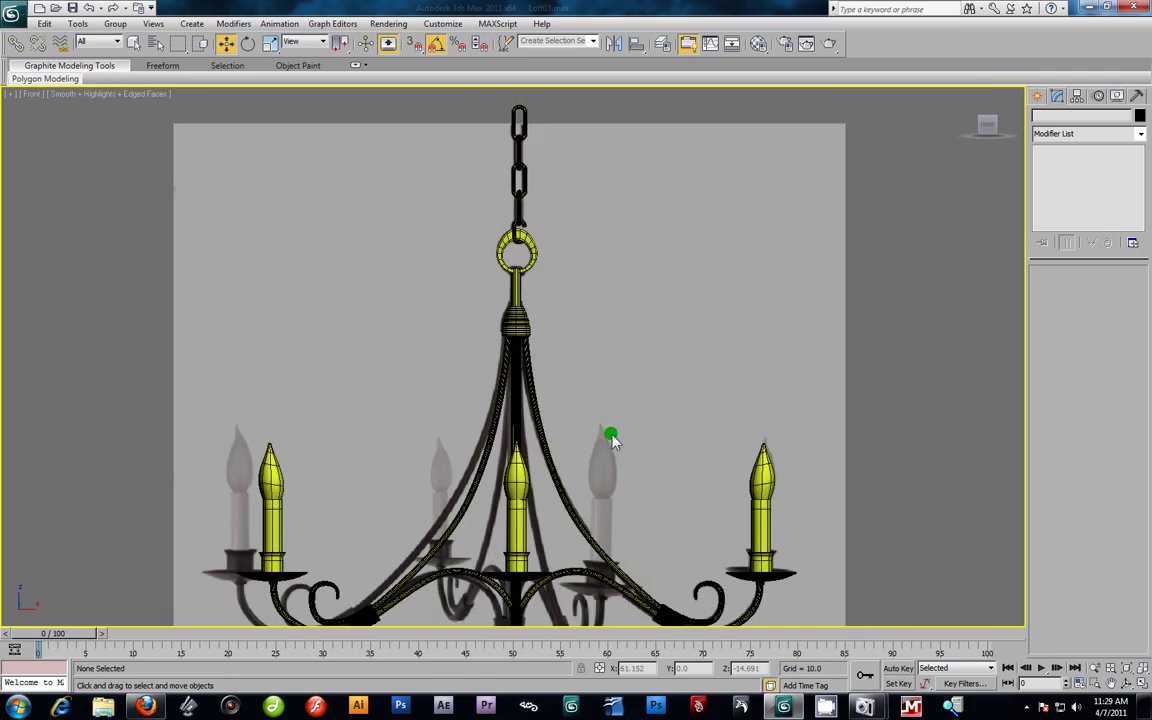
{"action": "scroll", "coordinate": [617, 398], "scroll_direction": "up", "scroll_amount": 2}
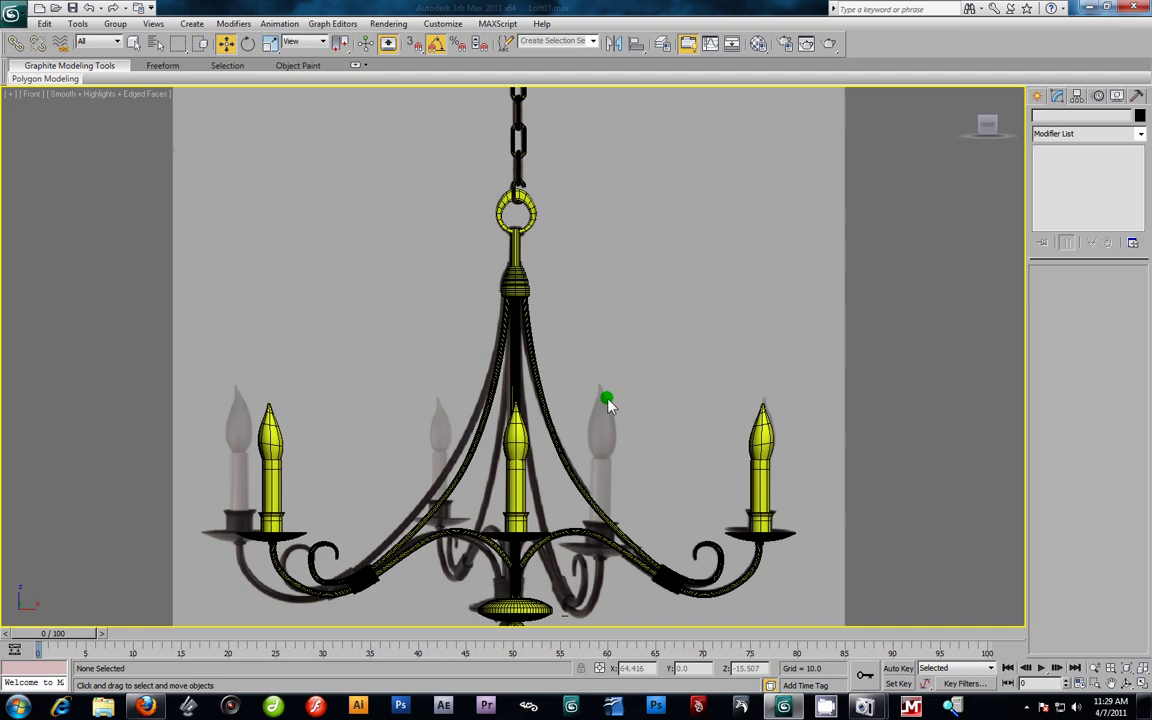
{"action": "key", "text": "F4"}
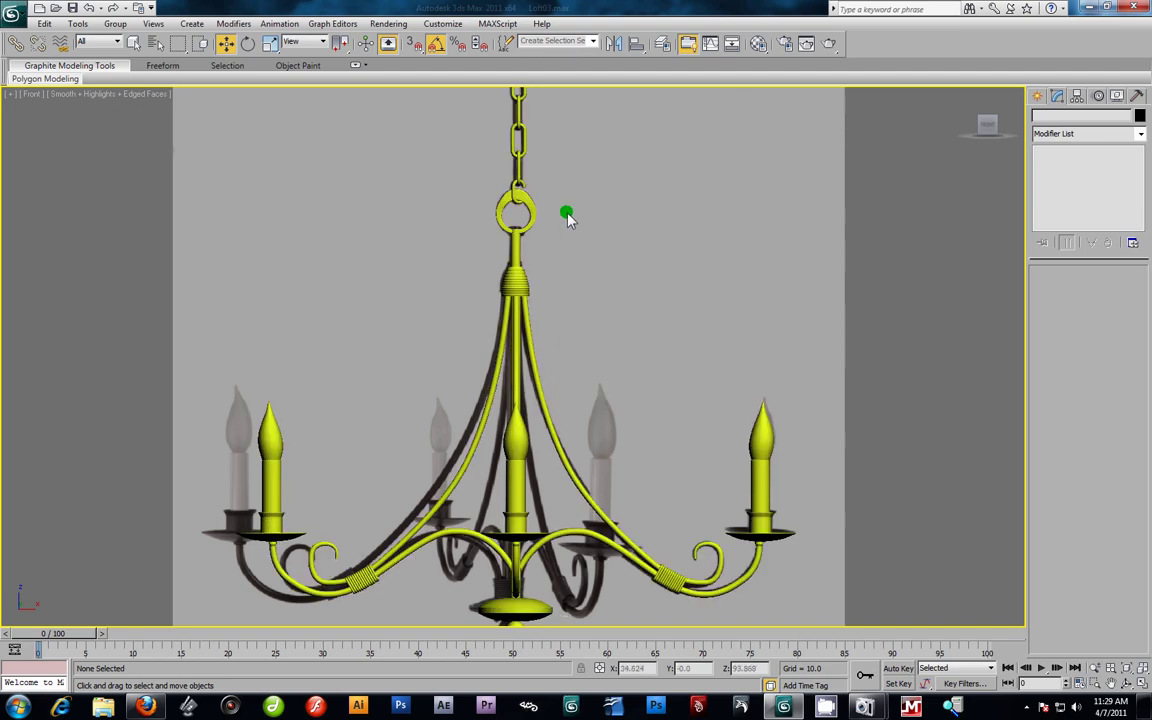
Step: Inspect how the top chain link is built by switching its renderer and viewport display off and back on
{"action": "middle_click_drag", "start_coordinate": [598, 428], "coordinate": [544, 487]}
{"action": "scroll", "coordinate": [544, 487], "scroll_direction": "up", "scroll_amount": 3}
{"action": "scroll", "coordinate": [530, 430], "scroll_direction": "up", "scroll_amount": 3}
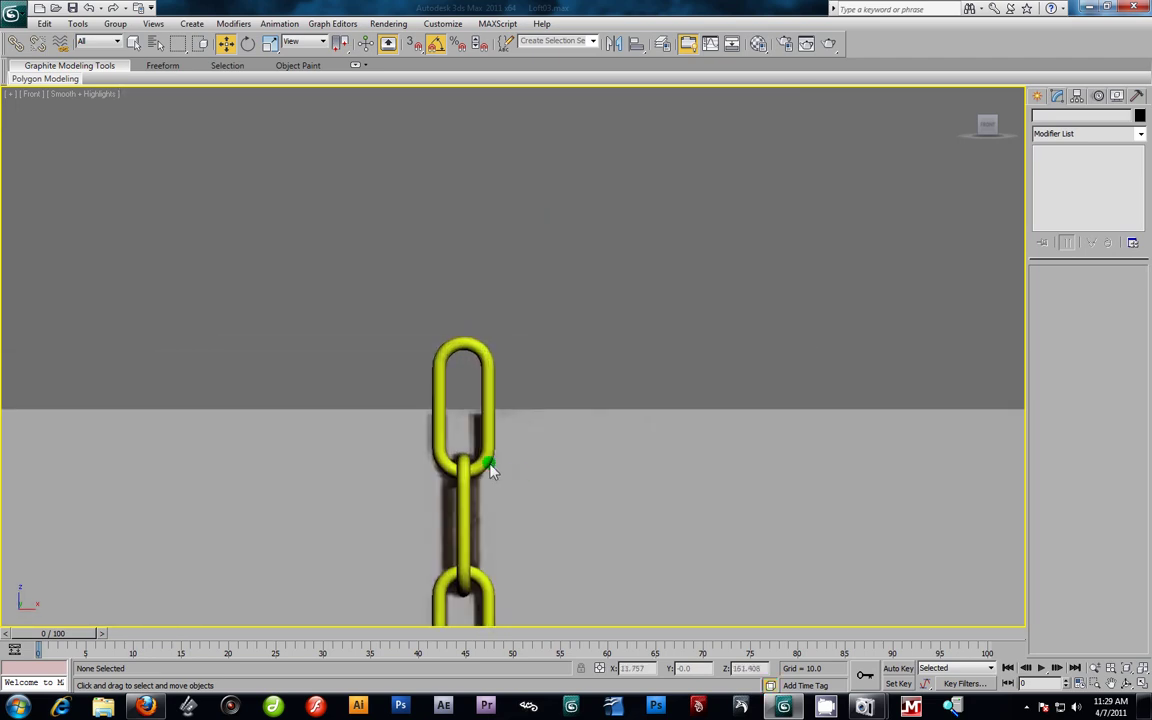
{"action": "middle_click_drag", "start_coordinate": [512, 500], "coordinate": [522, 233]}
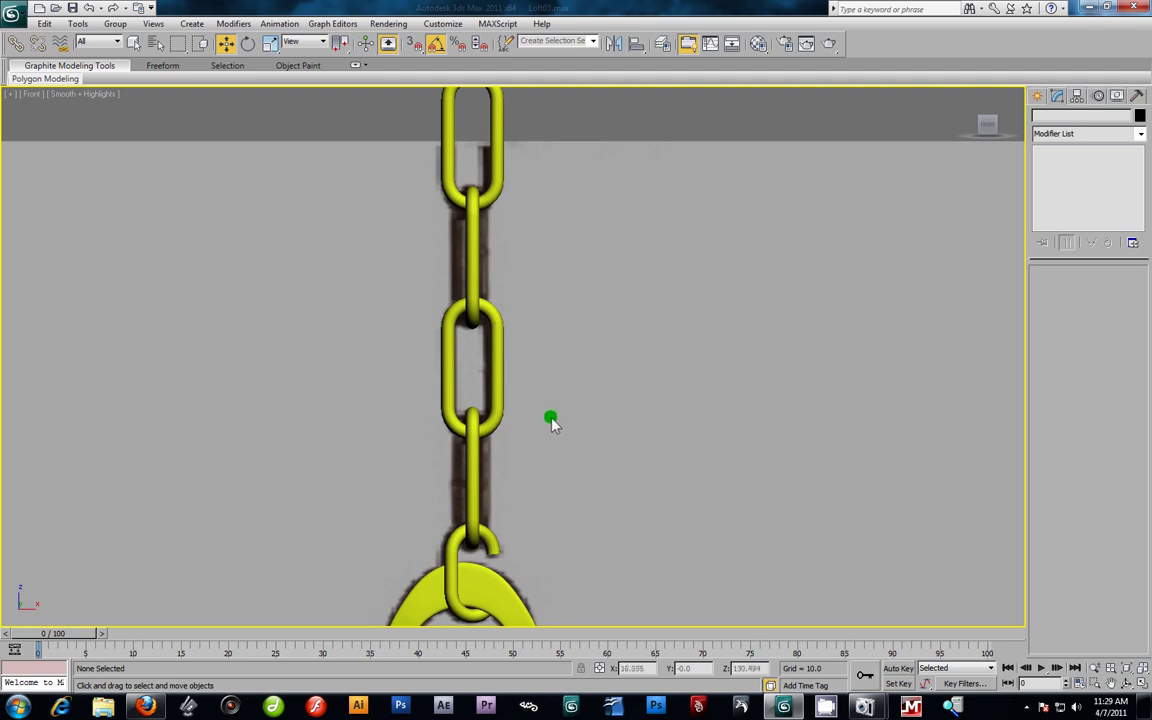
{"action": "middle_click_drag", "start_coordinate": [623, 240], "coordinate": [630, 290]}
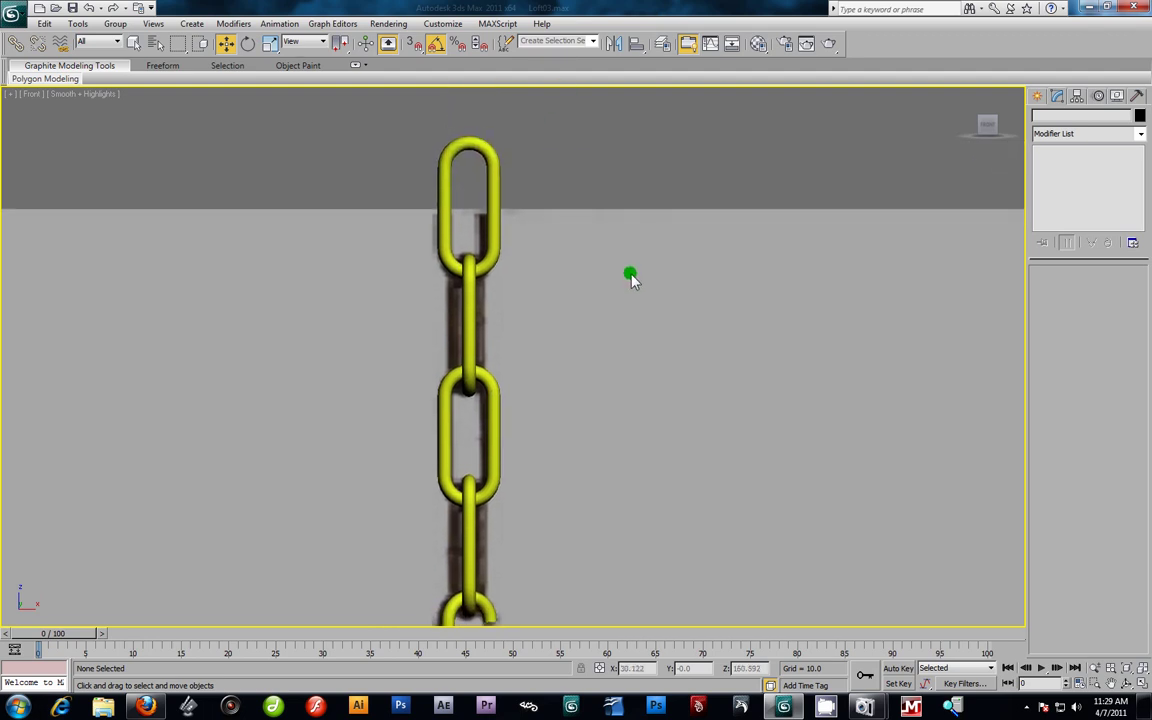
{"action": "left_click", "coordinate": [496, 183]}
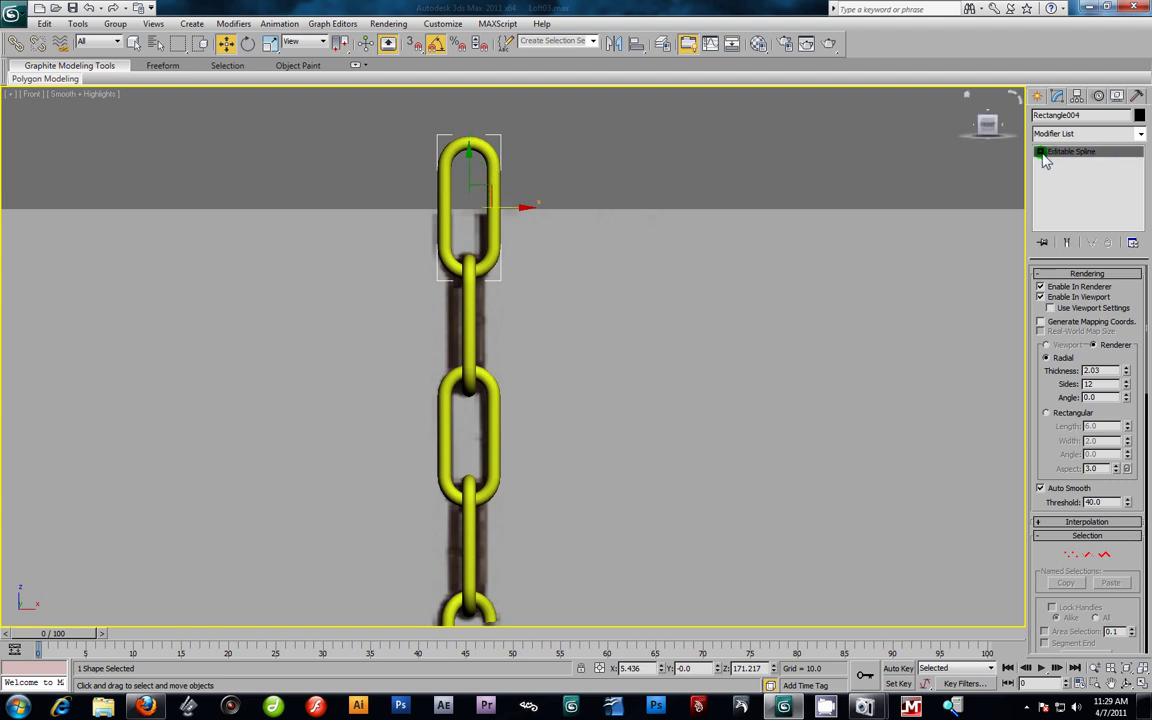
{"action": "left_click", "coordinate": [1043, 296]}
{"action": "left_click", "coordinate": [1041, 297]}
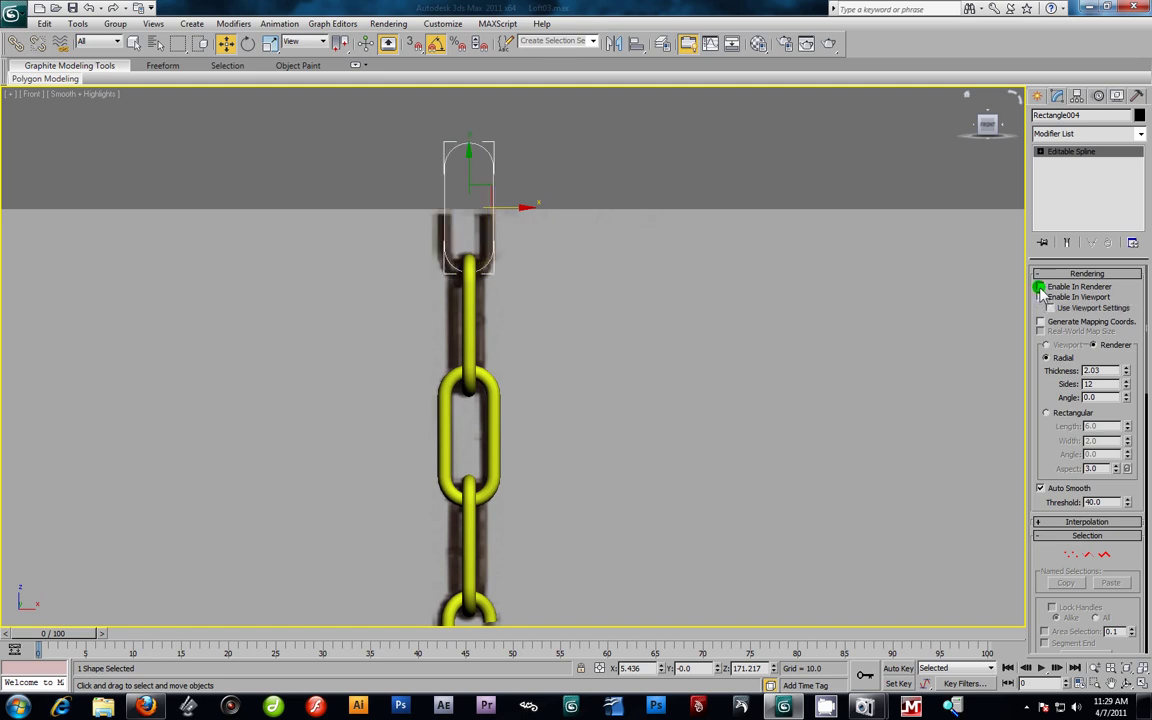
{"action": "left_click", "coordinate": [1041, 287]}
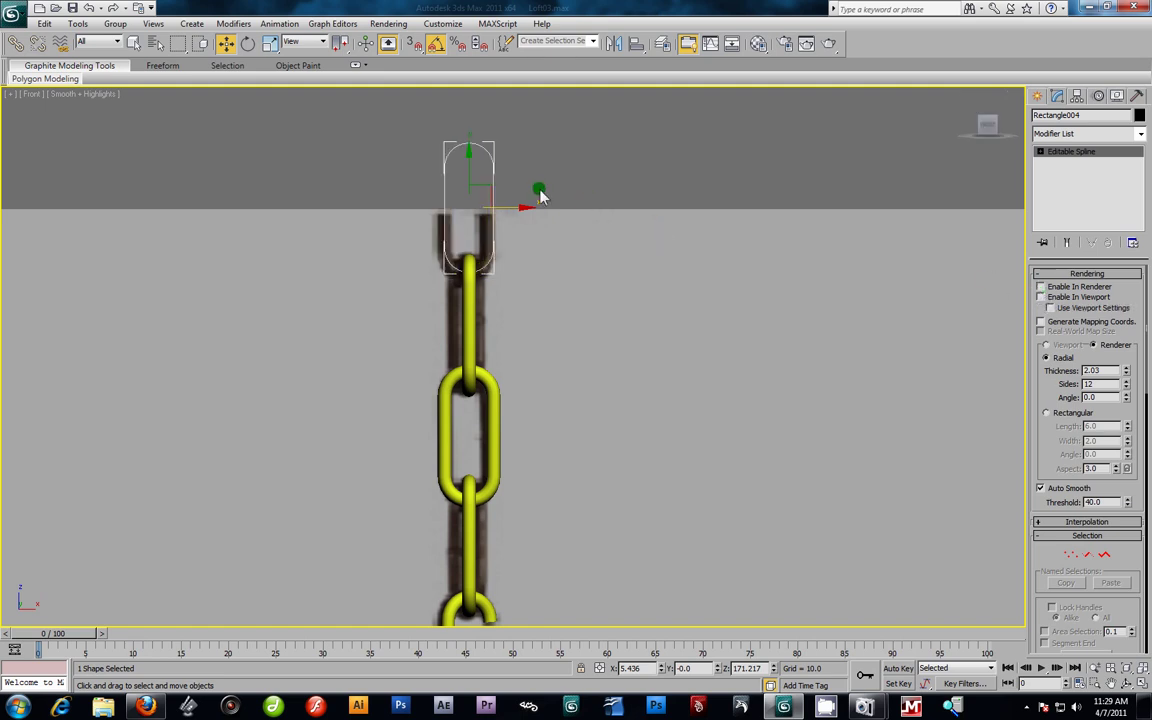
{"action": "left_click", "coordinate": [1041, 297]}
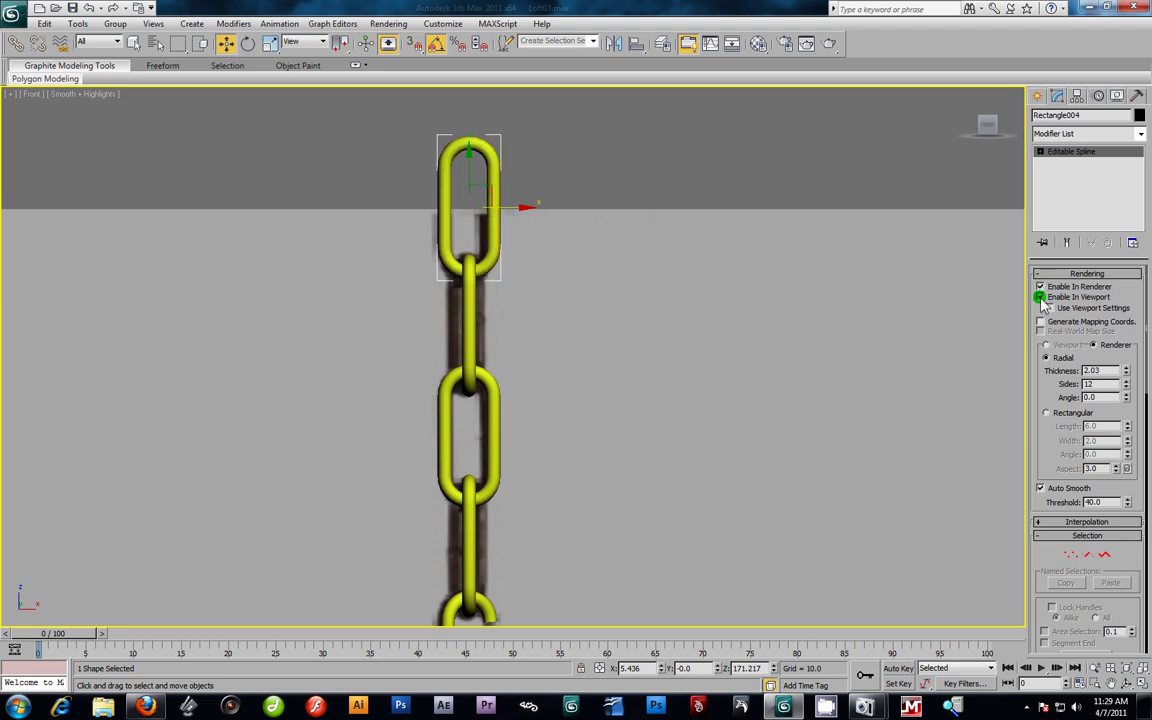
{"action": "left_click", "coordinate": [1041, 297]}
{"action": "left_click", "coordinate": [1041, 297]}
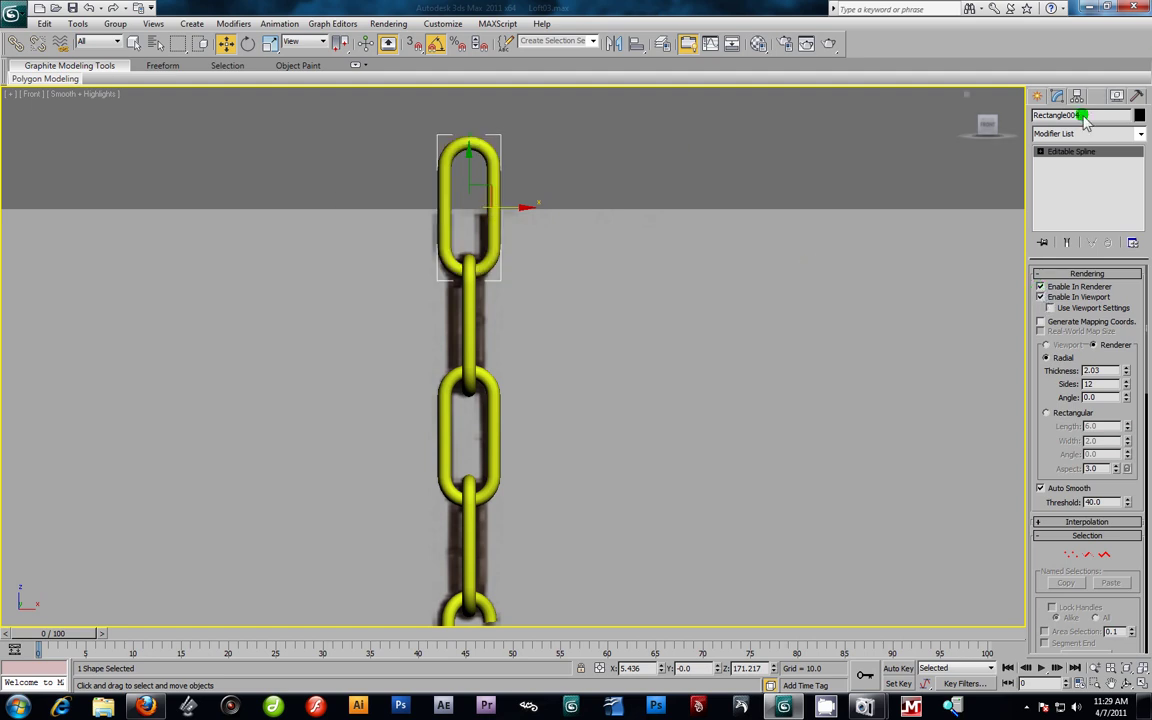
Step: Draw a trial rectangle spline beside the top chain link, about 16.6 units long, and disable Enable In Renderer and Enable In Viewport
{"action": "left_click", "coordinate": [1037, 95]}
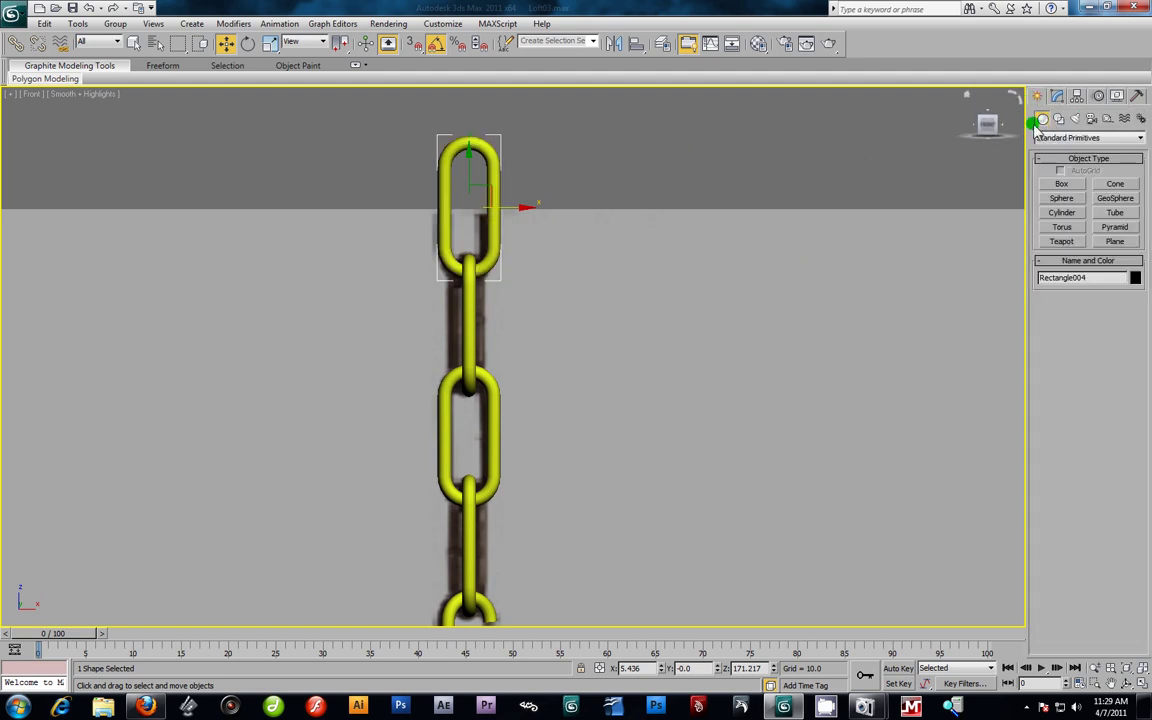
{"action": "left_click", "coordinate": [1058, 119]}
{"action": "left_click", "coordinate": [1115, 195]}
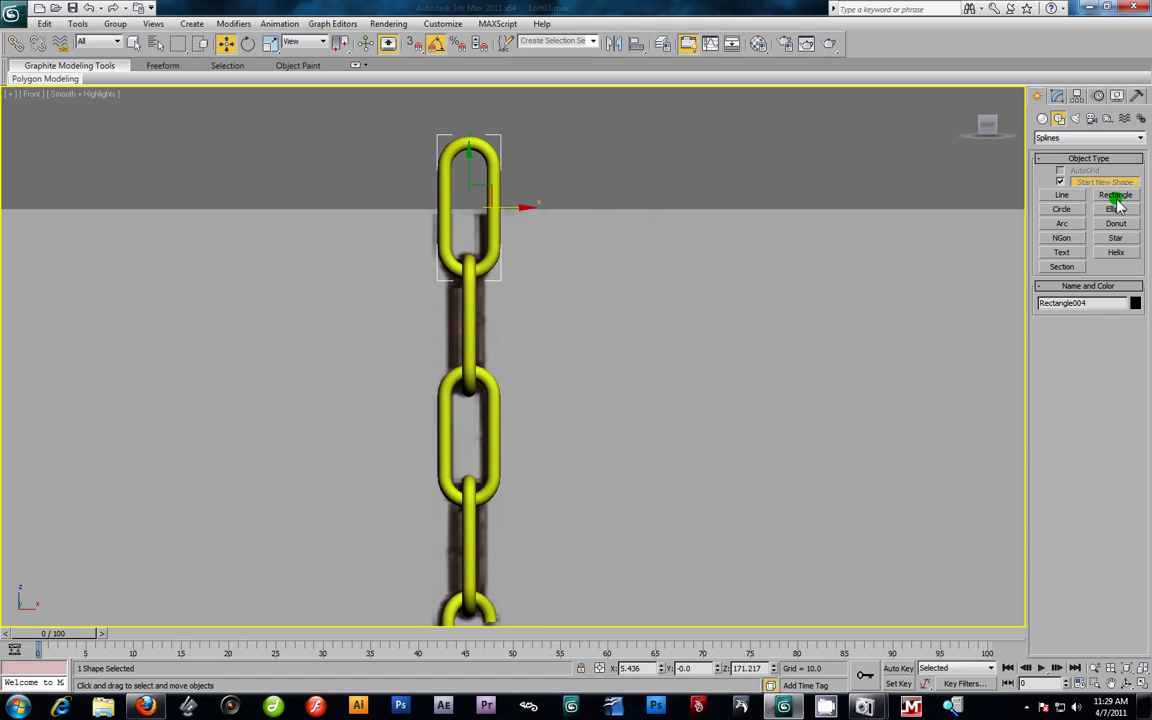
{"action": "left_click_drag", "start_coordinate": [581, 141], "coordinate": [630, 266]}
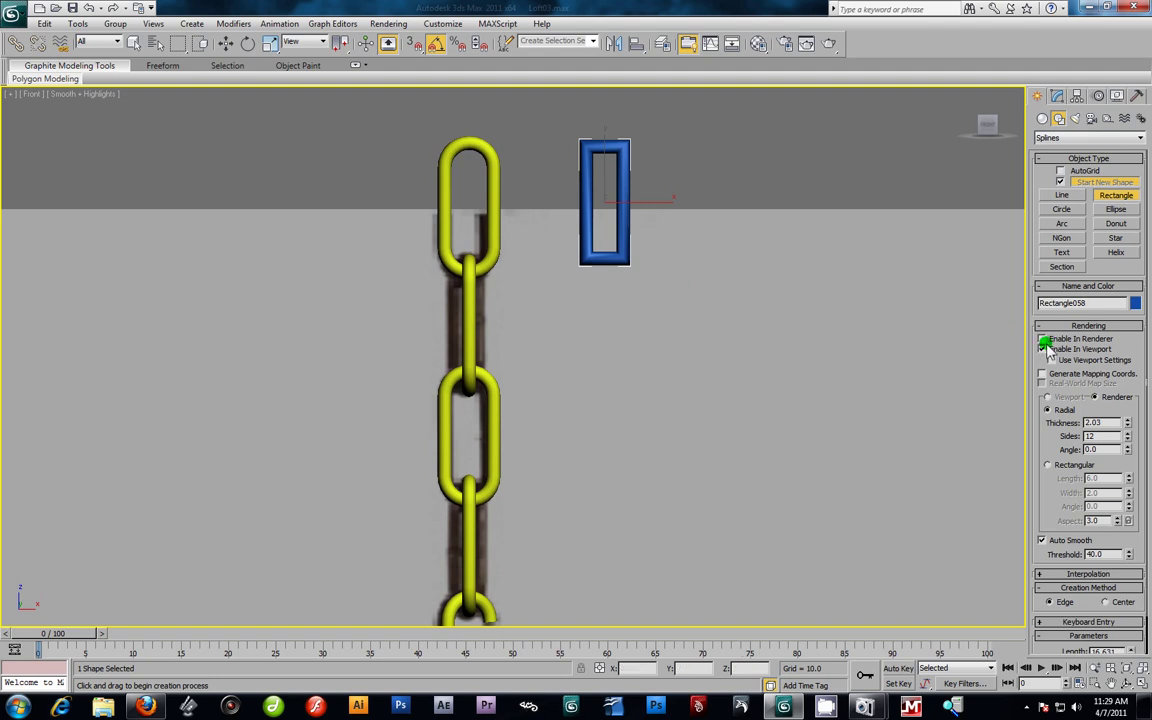
{"action": "left_click", "coordinate": [1044, 349]}
Step: Delete the trial rectangle and draw a non-rendering rectangle spline about 17.2 units long beside the top chain link
{"action": "left_click", "coordinate": [226, 43]}
{"action": "left_click", "coordinate": [724, 174]}
{"action": "left_click", "coordinate": [621, 182]}
{"action": "key", "text": "Delete"}
{"action": "left_click", "coordinate": [1112, 194]}
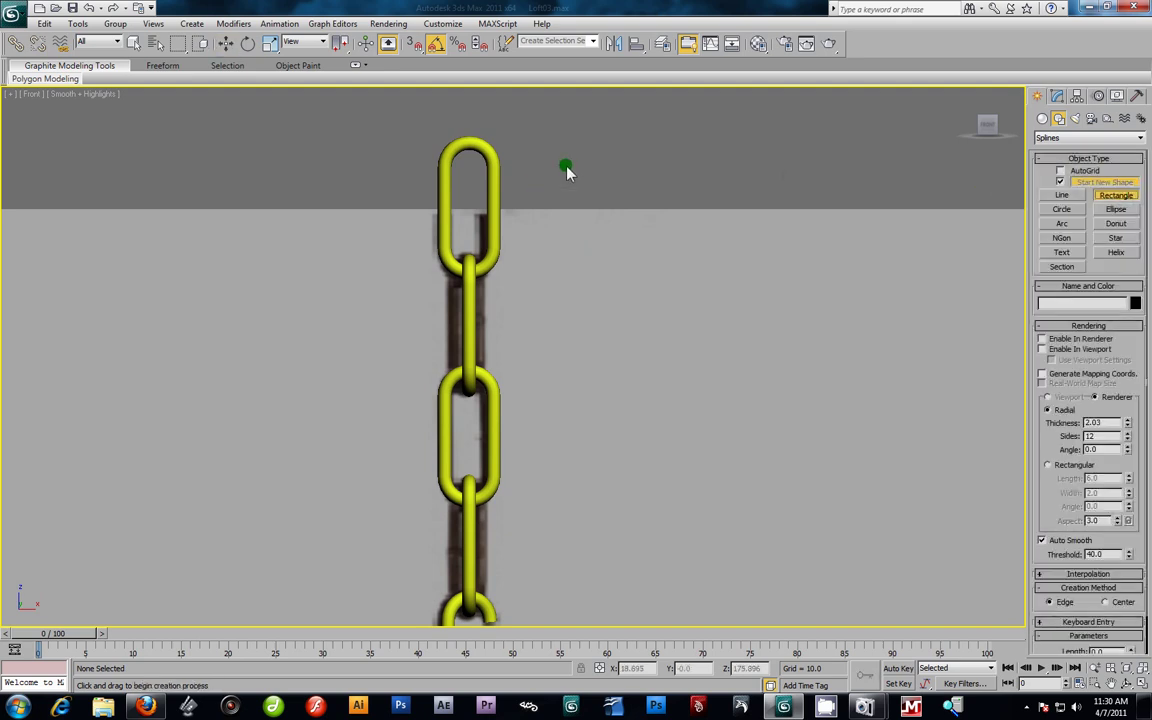
{"action": "left_click_drag", "start_coordinate": [582, 149], "coordinate": [621, 265]}
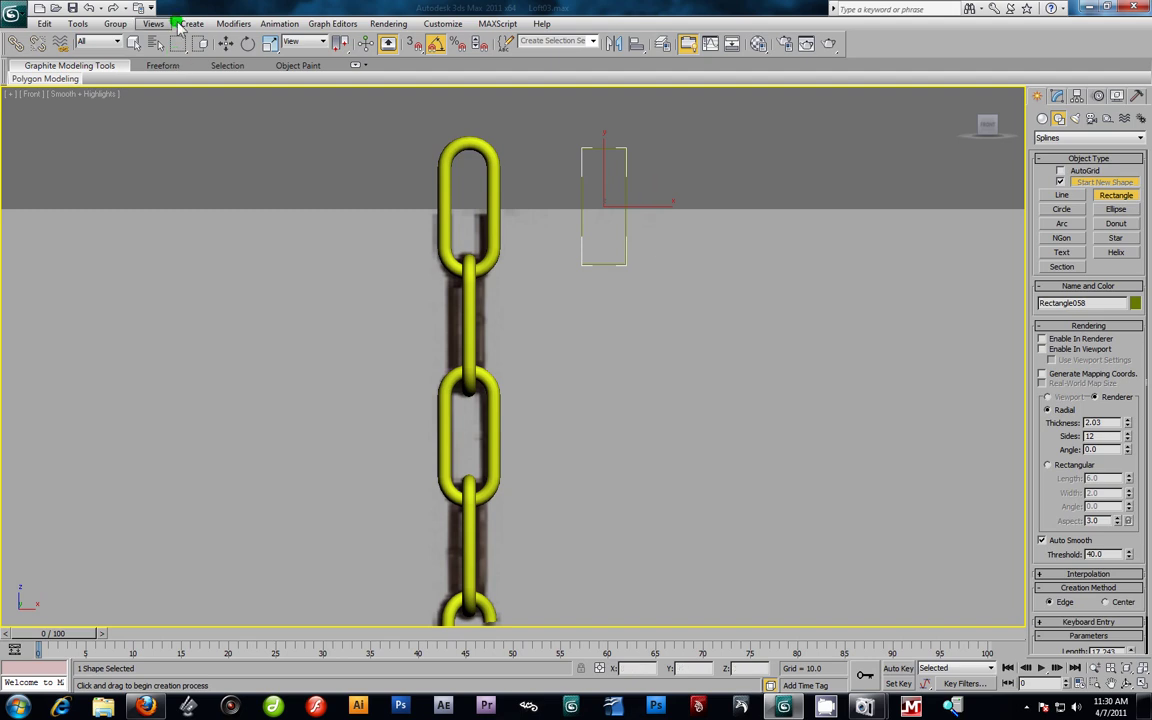
Step: Change the new rectangle's object color to a light yellow-green from the basic colors
{"action": "left_click", "coordinate": [226, 43]}
{"action": "left_click", "coordinate": [629, 193]}
{"action": "left_click", "coordinate": [626, 190]}
{"action": "left_click", "coordinate": [1135, 304]}
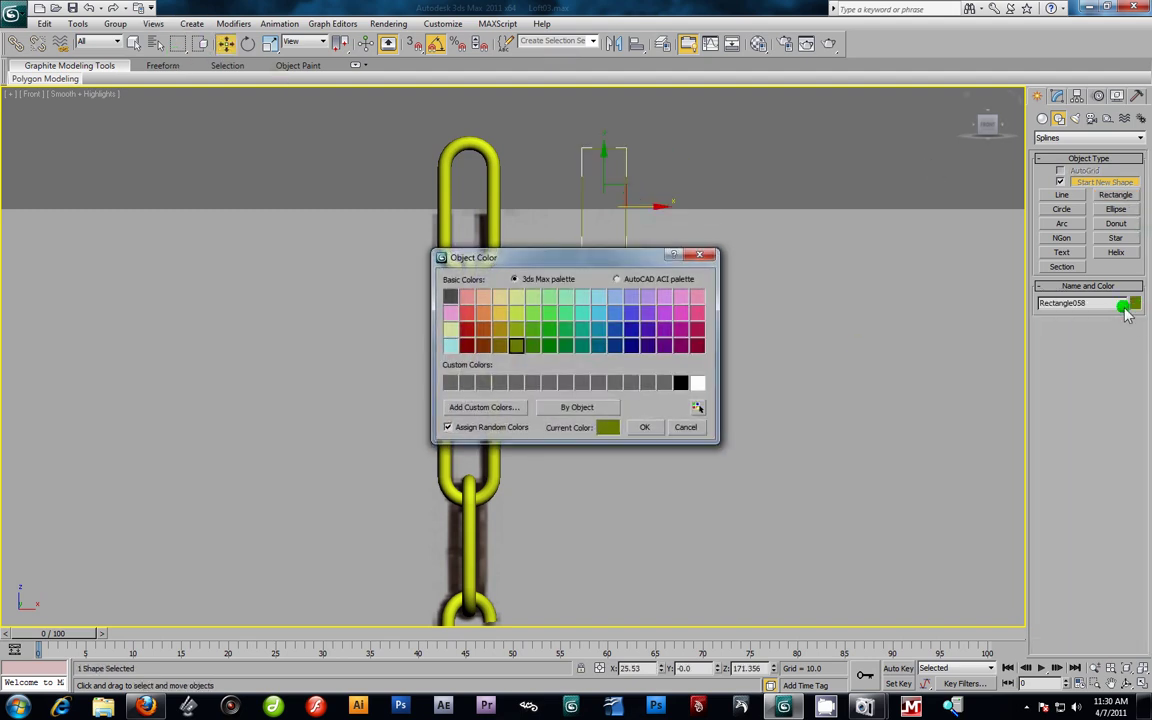
{"action": "left_click", "coordinate": [521, 313]}
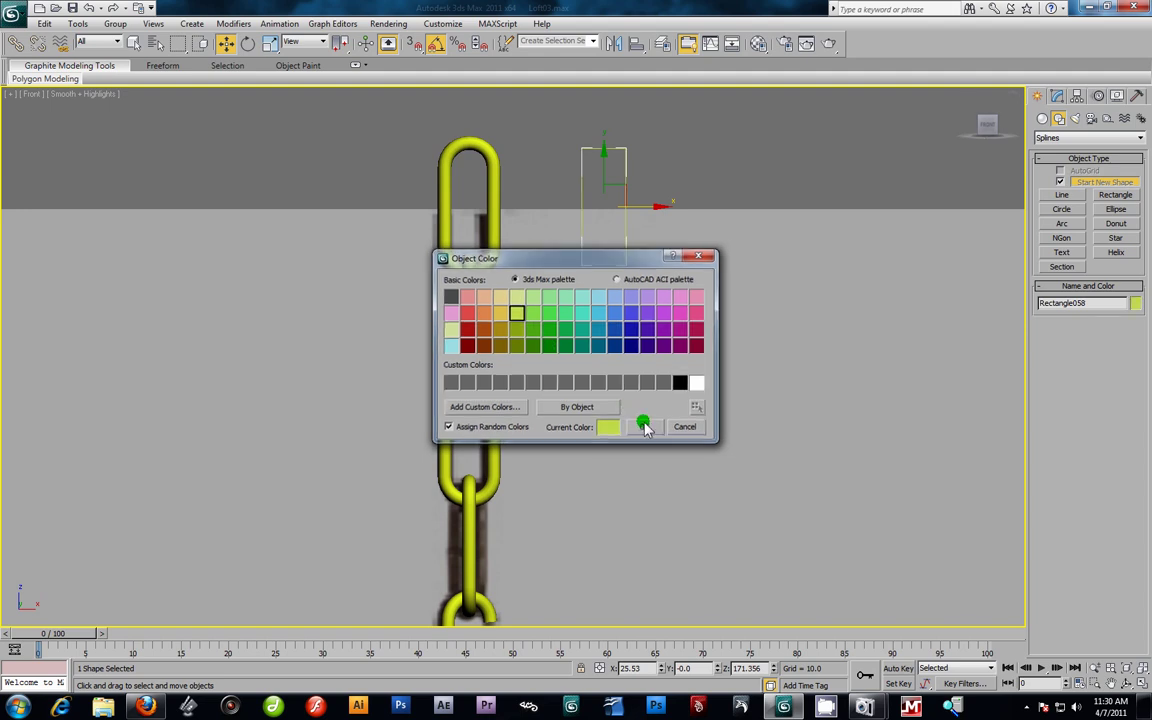
{"action": "left_click", "coordinate": [644, 427]}
Step: Move the rectangle farther from the chain, to about X 33.7, Z 156.7
{"action": "left_click", "coordinate": [718, 141]}
{"action": "left_click", "coordinate": [626, 212]}
{"action": "left_click_drag", "start_coordinate": [635, 206], "coordinate": [678, 298]}
{"action": "left_click", "coordinate": [689, 162]}
{"action": "left_click", "coordinate": [679, 316]}
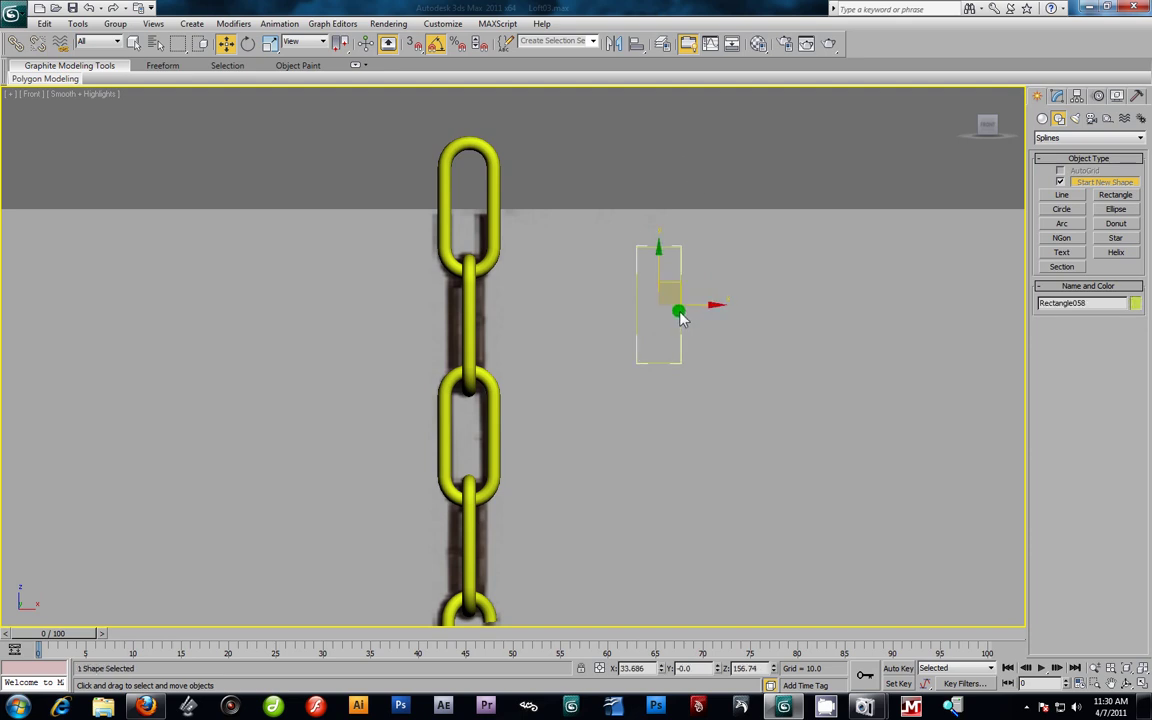
Step: Convert the rectangle to an Editable Spline and enter its Vertex sub-object level
{"action": "left_click", "coordinate": [1057, 96]}
{"action": "right_click", "coordinate": [1056, 152]}
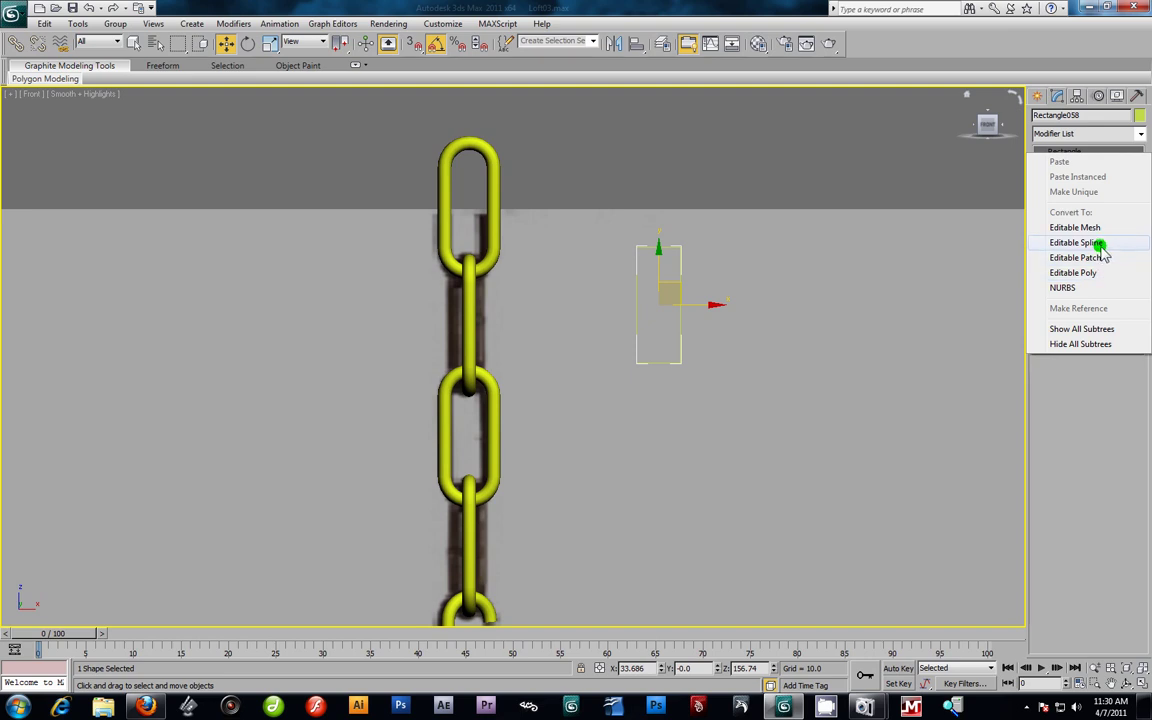
{"action": "left_click", "coordinate": [1098, 243]}
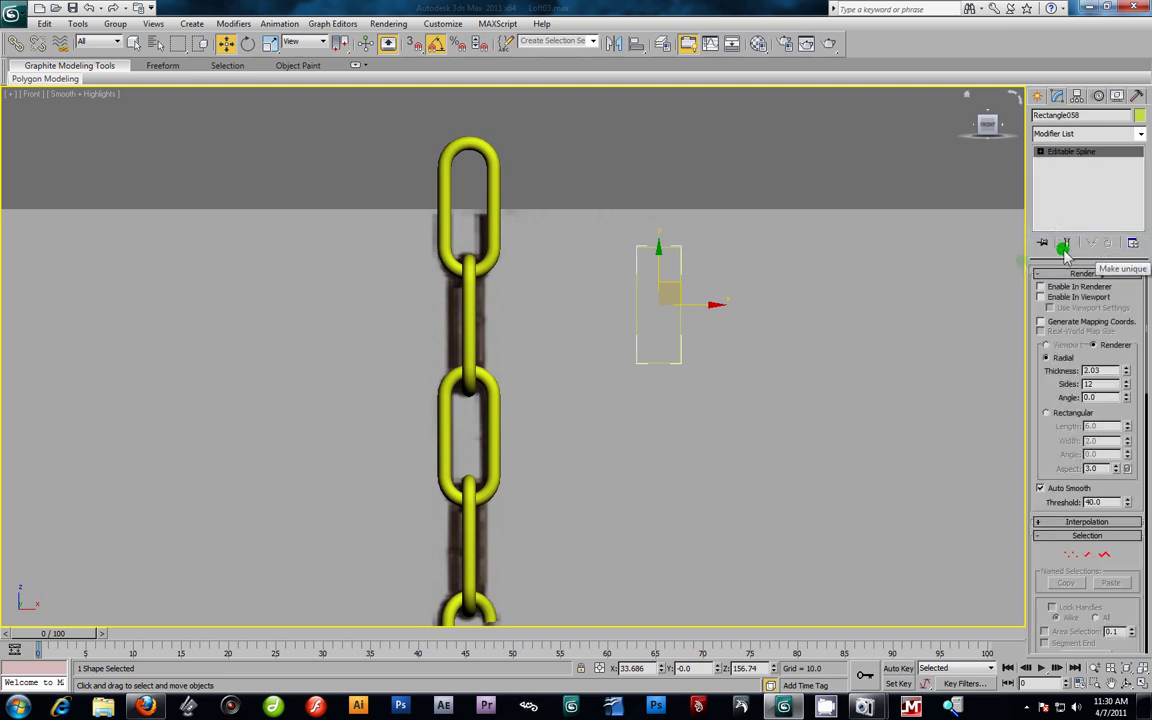
{"action": "left_click", "coordinate": [1040, 151]}
{"action": "left_click", "coordinate": [1066, 162]}
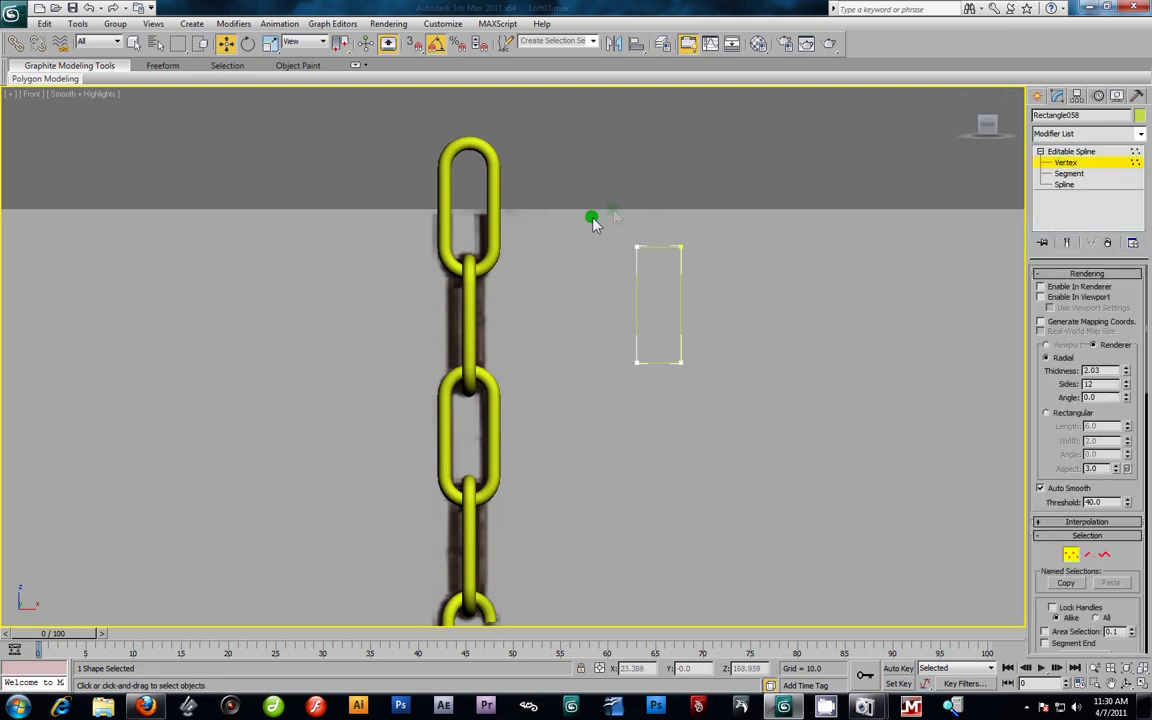
Step: Select all four corner vertices of the rectangle and fillet them until both short ends are fully rounded
{"action": "left_click_drag", "start_coordinate": [600, 218], "coordinate": [762, 288]}
{"action": "left_click_drag", "start_coordinate": [589, 315], "coordinate": [742, 425]}
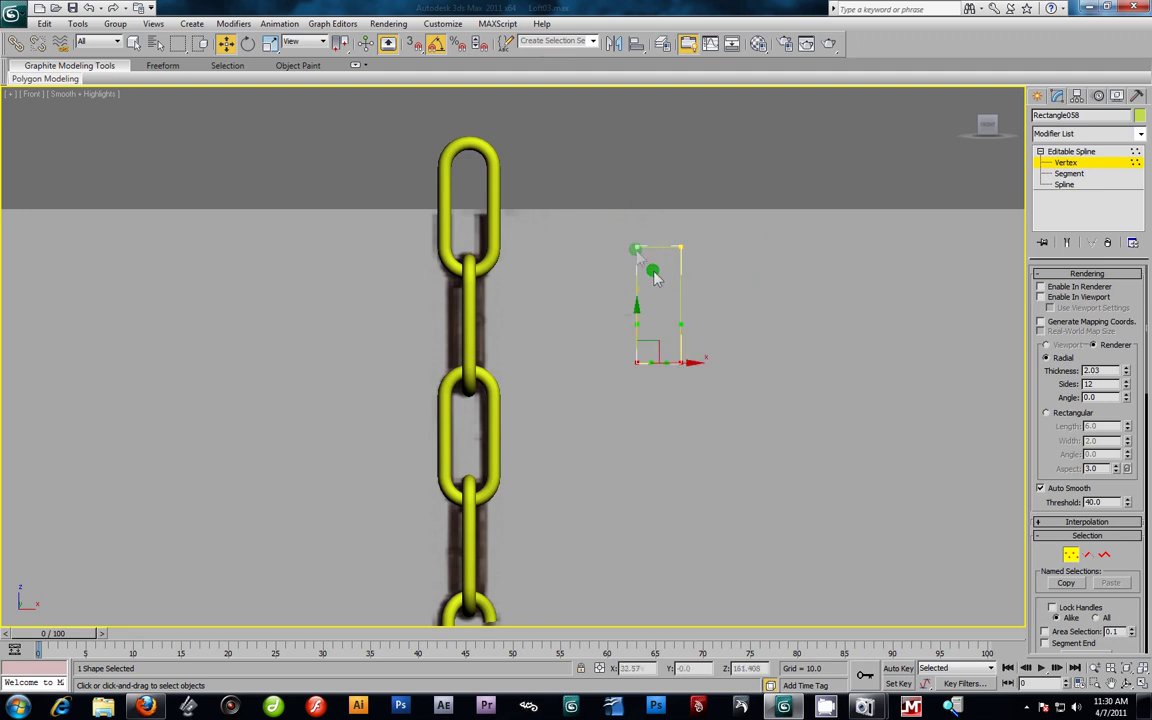
{"action": "left_click", "coordinate": [738, 215]}
{"action": "left_click_drag", "start_coordinate": [608, 218], "coordinate": [715, 265]}
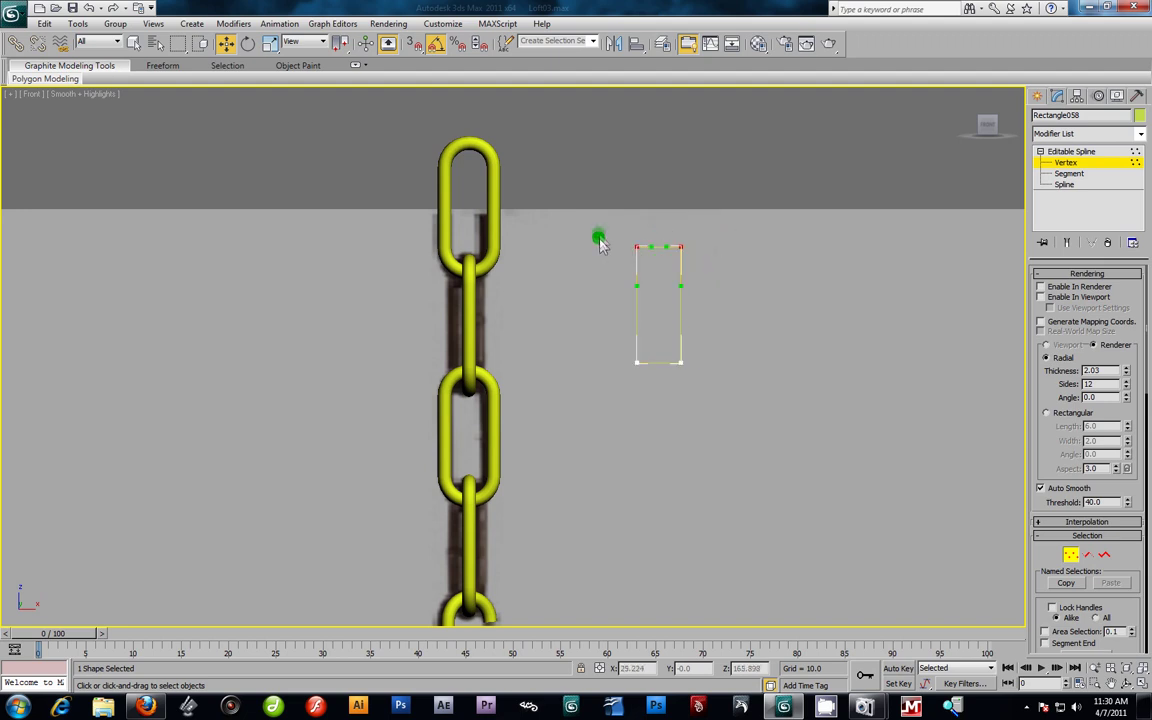
{"action": "left_click_drag", "start_coordinate": [610, 218], "coordinate": [704, 391]}
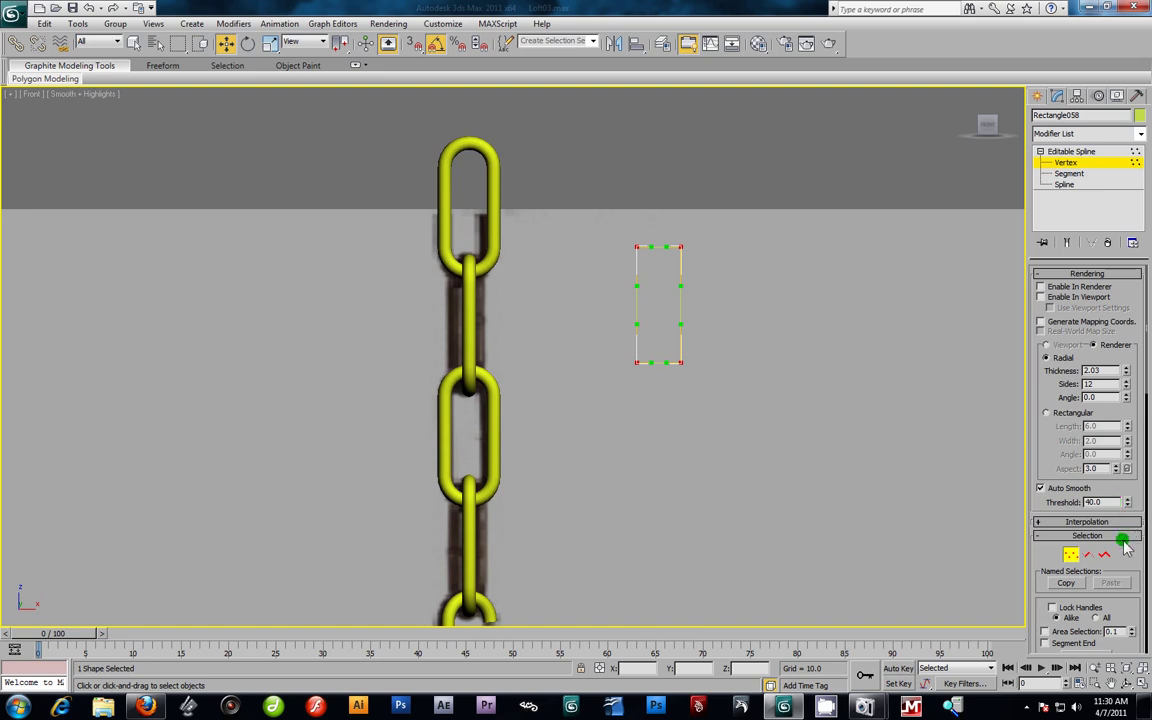
{"action": "left_click_drag", "start_coordinate": [1129, 546], "coordinate": [1108, 301]}
{"action": "left_click_drag", "start_coordinate": [1134, 610], "coordinate": [1131, 520]}
{"action": "left_click_drag", "start_coordinate": [1134, 621], "coordinate": [1133, 567]}
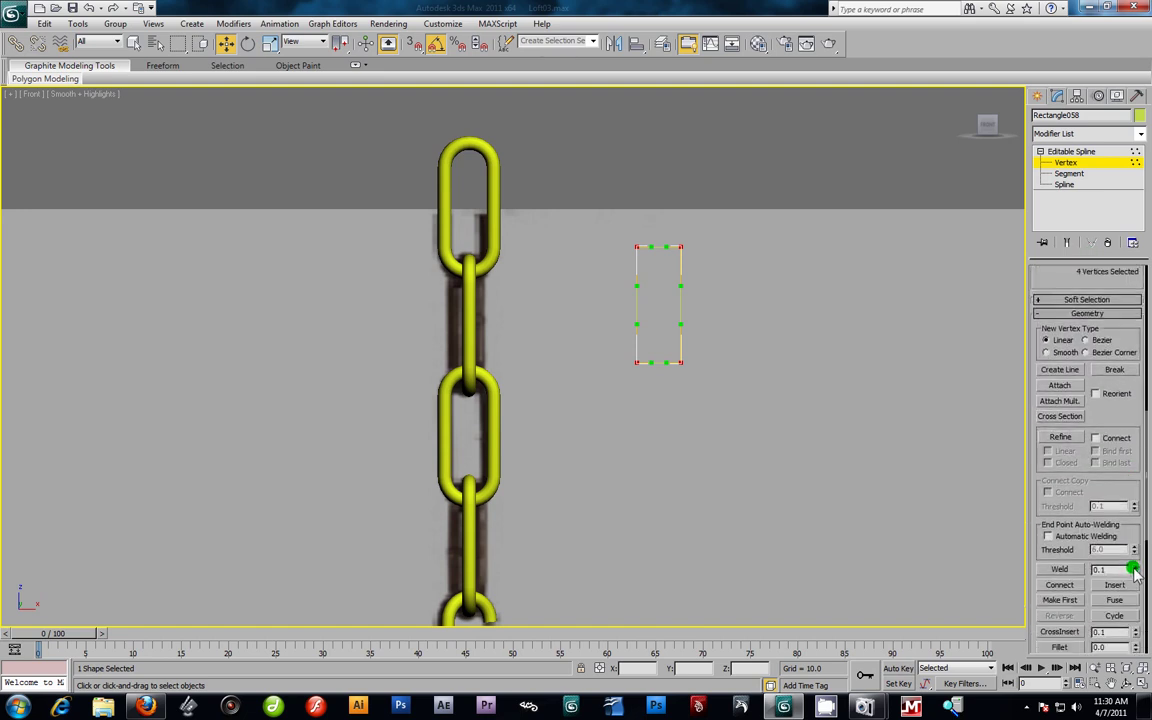
{"action": "left_click_drag", "start_coordinate": [1137, 588], "coordinate": [1136, 572]}
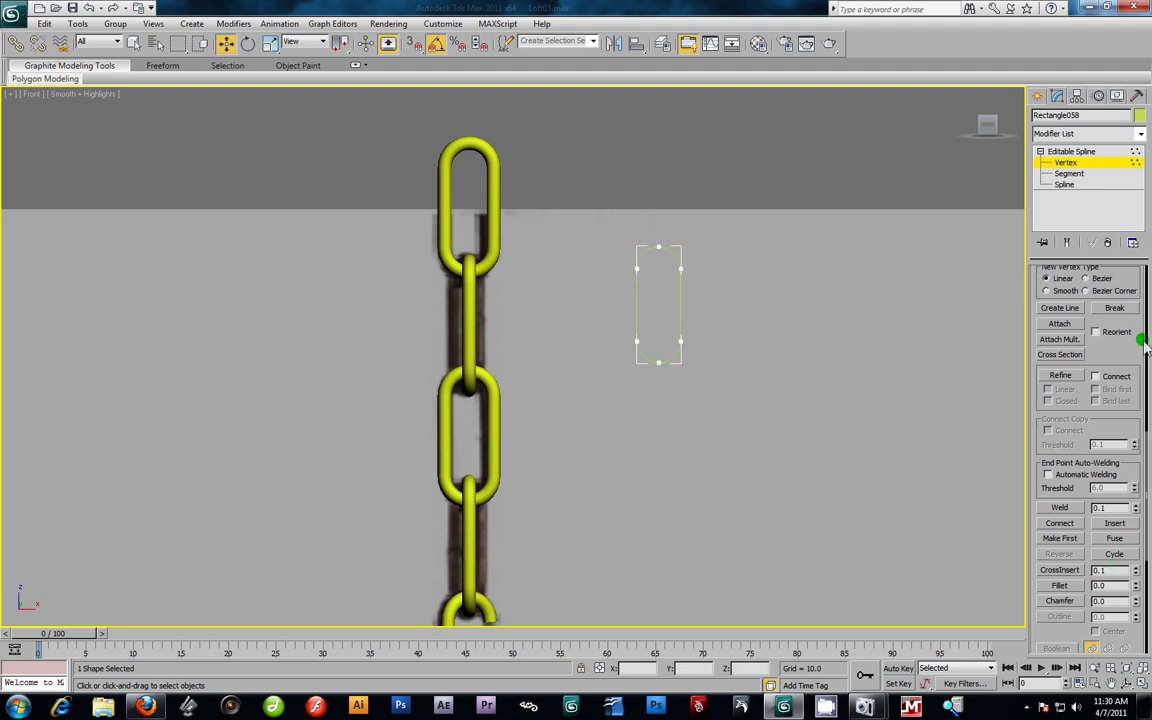
Step: Enable only viewport rendering for the rounded spline and set its radial thickness to 2.233
{"action": "scroll", "coordinate": [1141, 343], "scroll_direction": "up", "scroll_amount": 5}
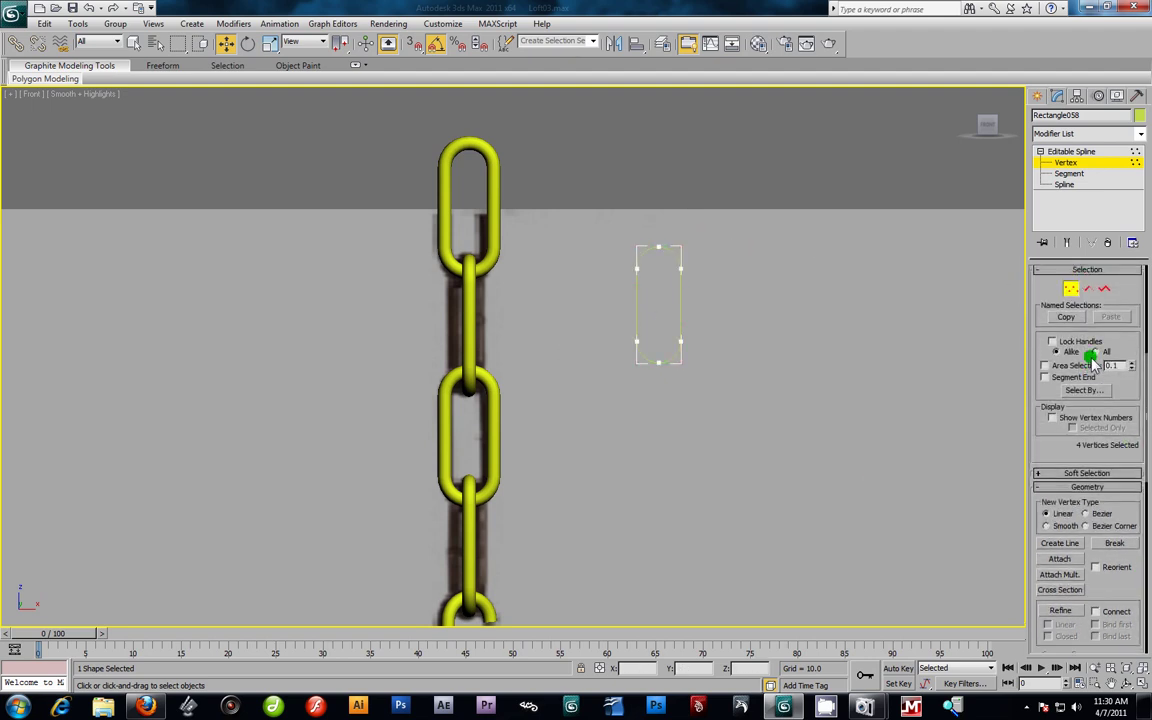
{"action": "scroll", "coordinate": [1118, 343], "scroll_direction": "up", "scroll_amount": 5}
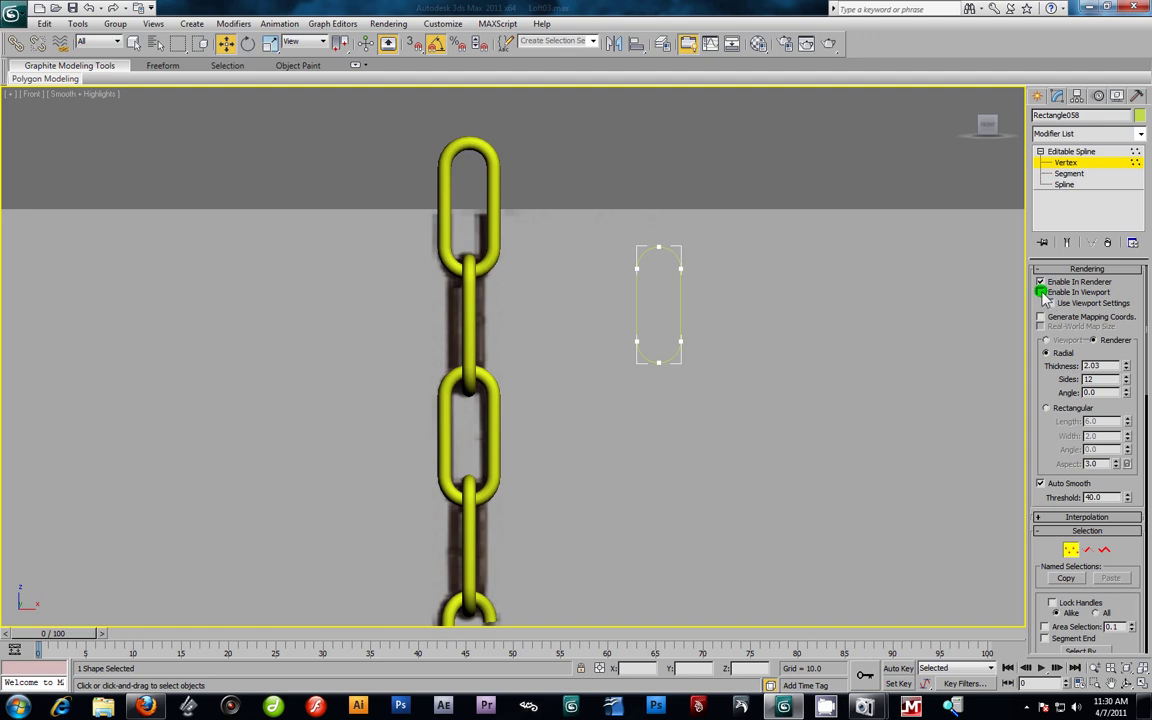
{"action": "left_click", "coordinate": [1041, 292]}
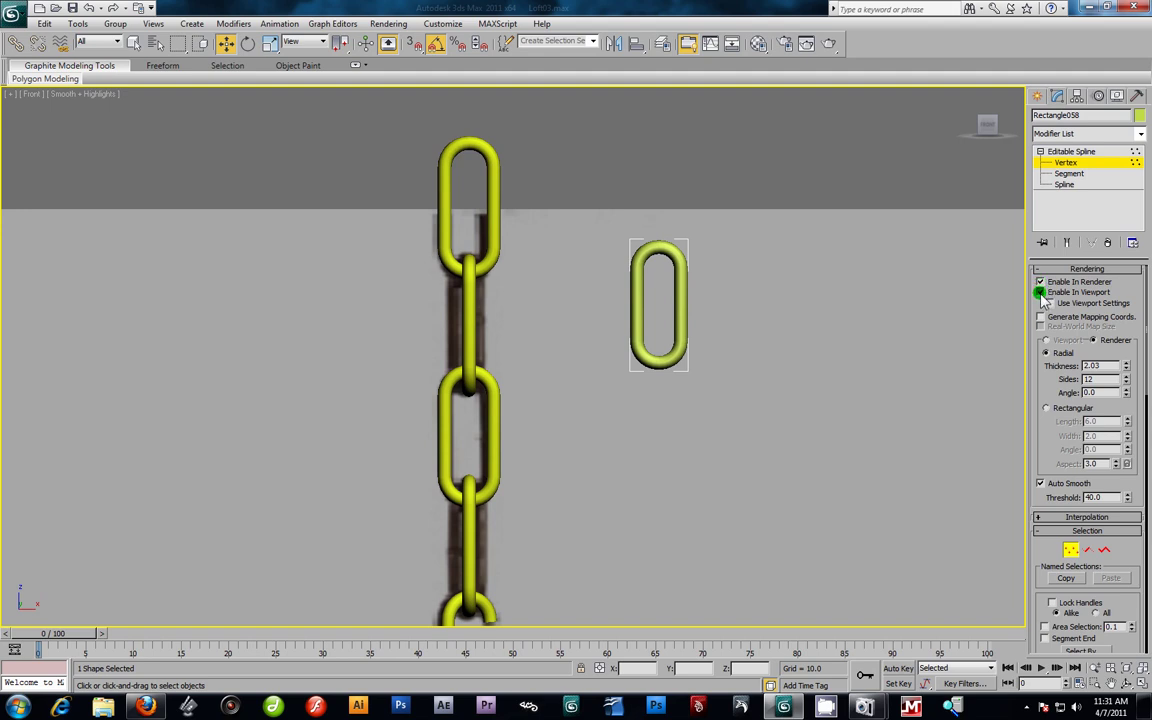
{"action": "left_click", "coordinate": [1041, 293]}
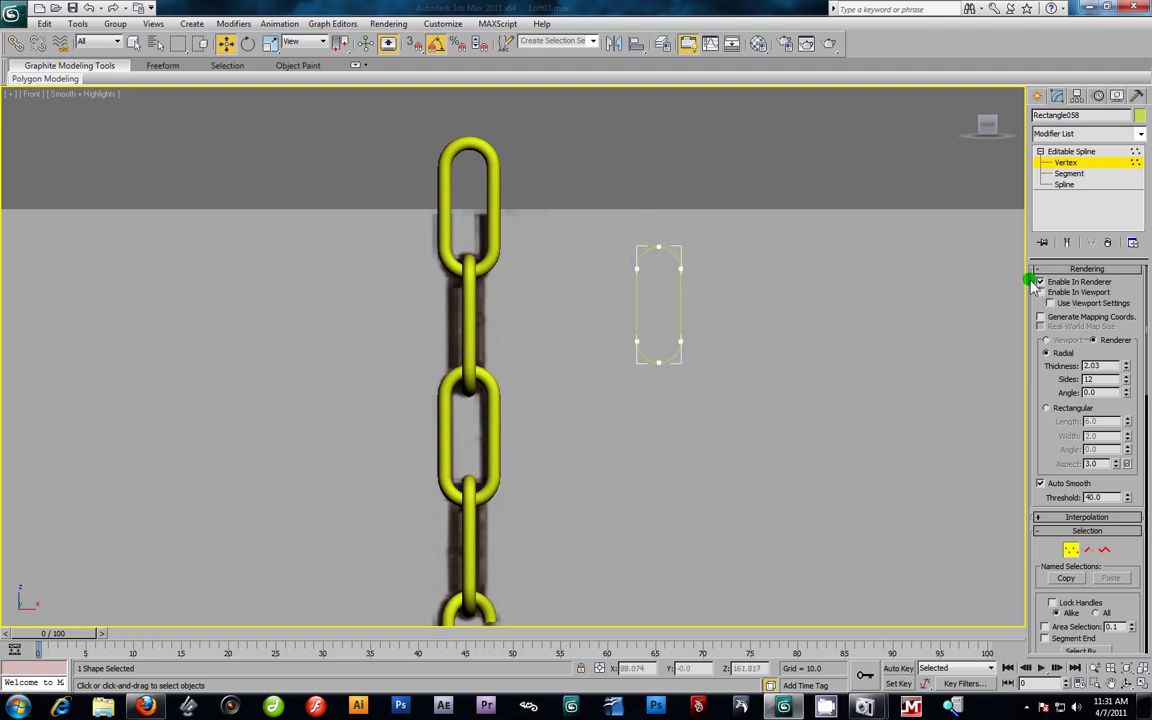
{"action": "left_click", "coordinate": [1041, 293]}
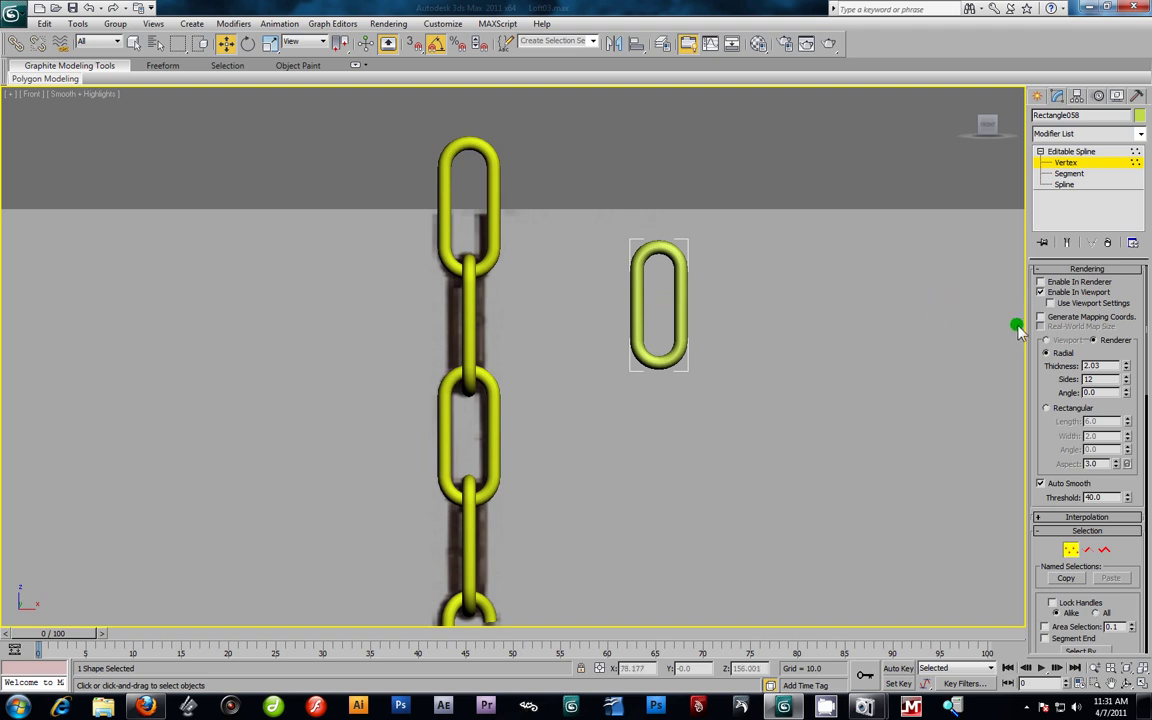
{"action": "mouse_move", "coordinate": [1126, 365]}
{"action": "left_mouse_down"}
{"action": "mouse_move", "coordinate": [1124, 326]}
{"action": "mouse_move", "coordinate": [1124, 362]}
{"action": "left_mouse_up"}
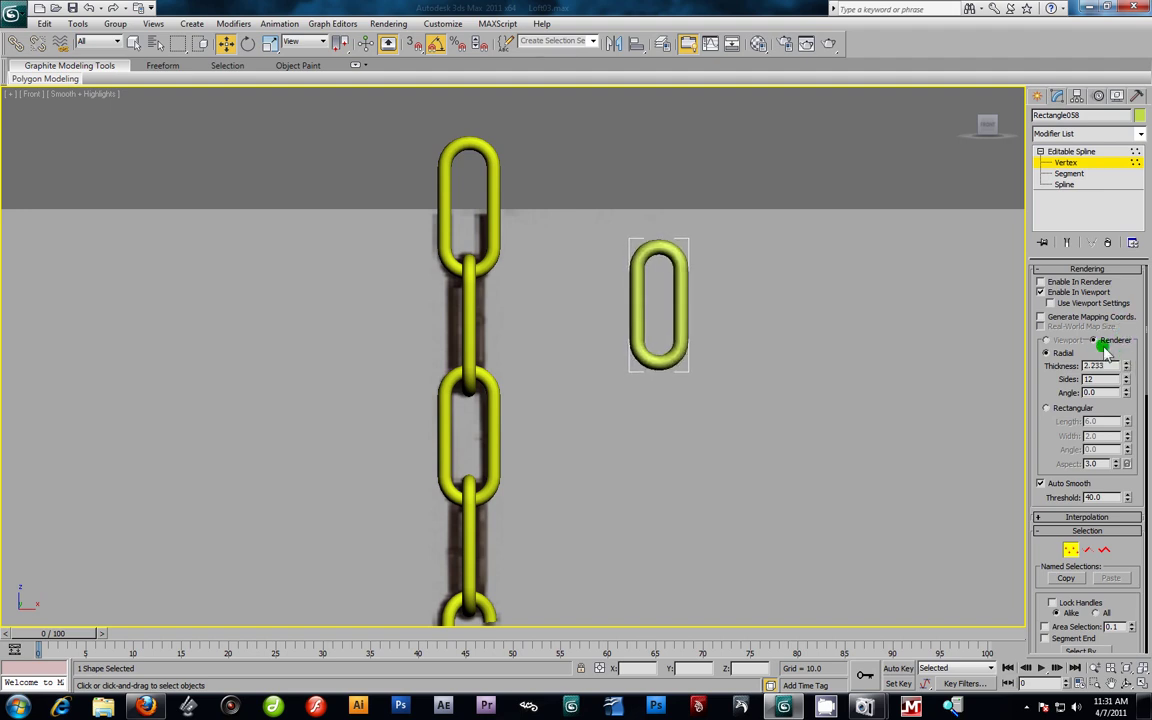
Step: Show edged faces and try 16 sides on the link's tube, returning it to 12 sides
{"action": "key", "text": "F4"}
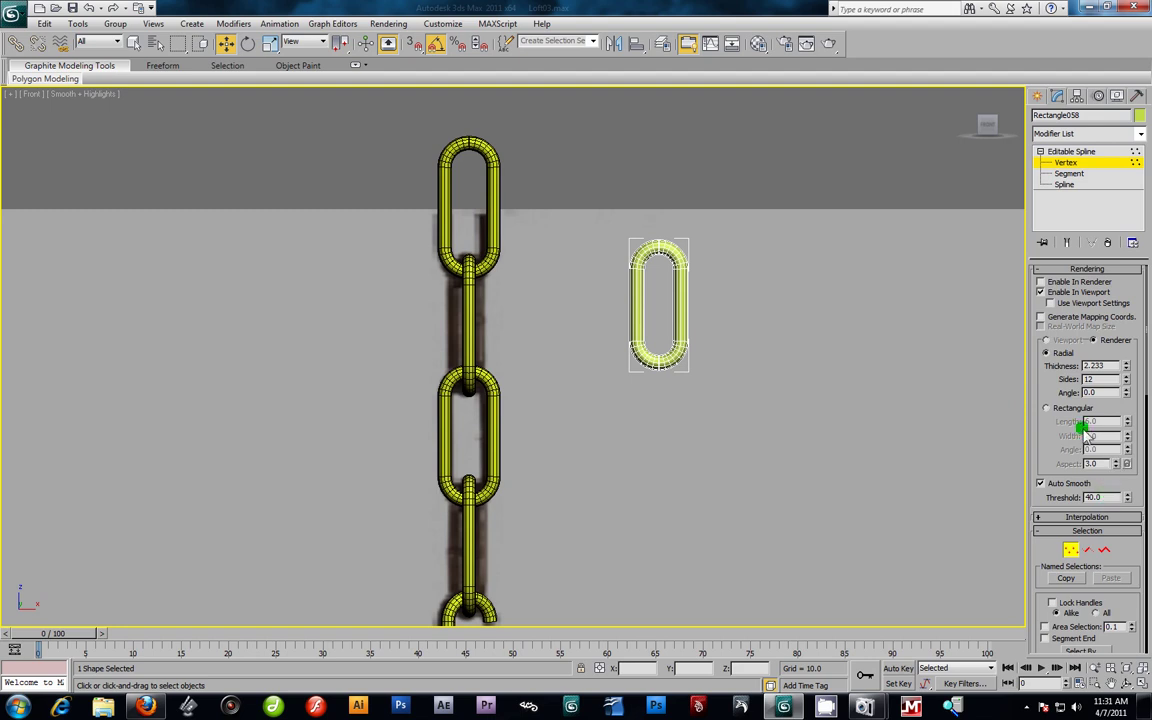
{"action": "left_click_drag", "start_coordinate": [1125, 380], "coordinate": [1124, 368]}
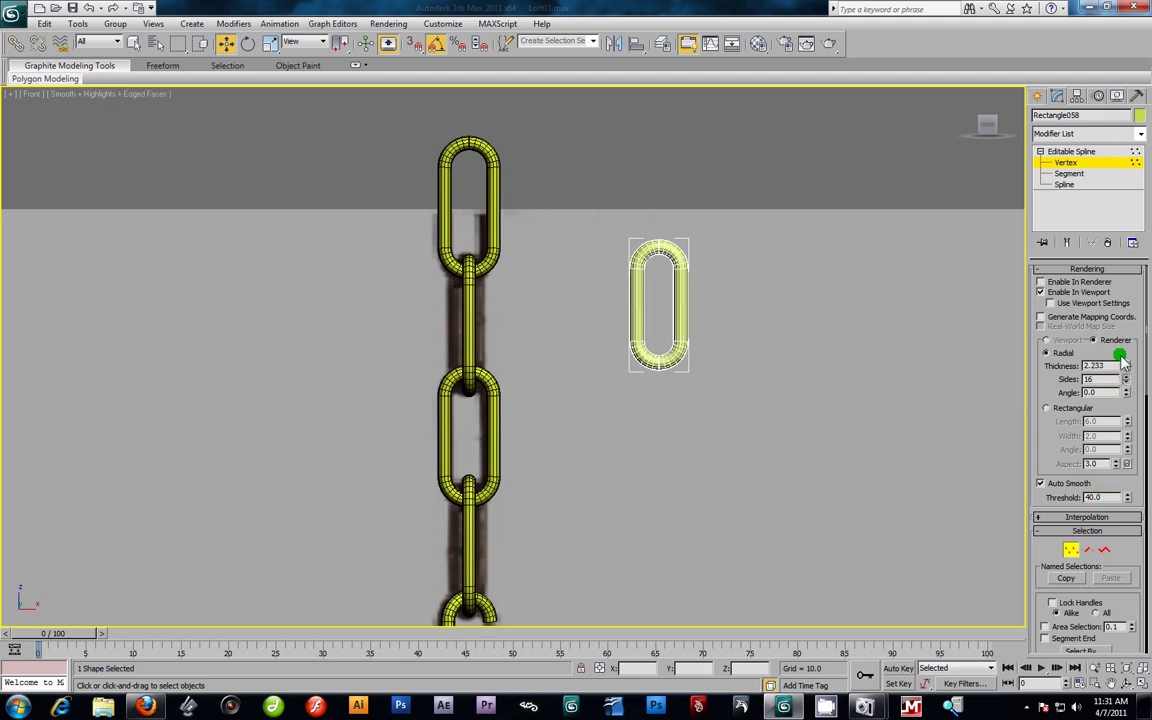
{"action": "key", "text": "F4"}
{"action": "left_click_drag", "start_coordinate": [1112, 283], "coordinate": [1130, 365]}
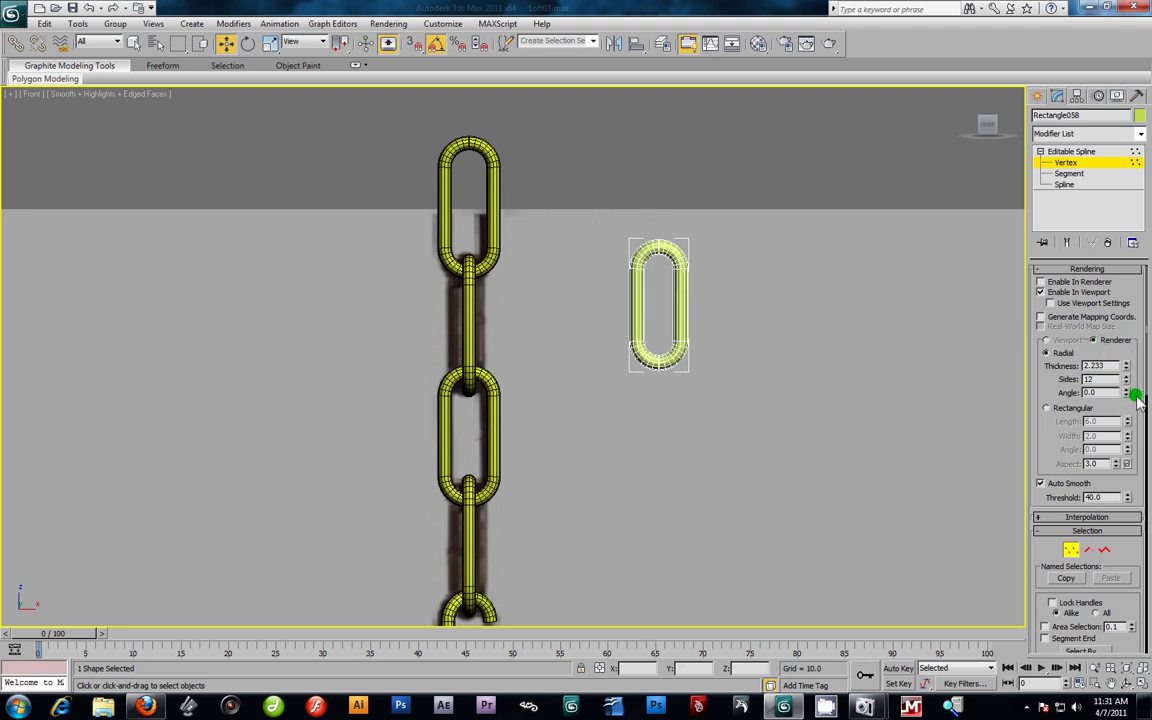
{"action": "left_click_drag", "start_coordinate": [1126, 392], "coordinate": [578, 100]}
{"action": "right_click", "coordinate": [577, 101]}
Step: Exit the Vertex level and look at the link's conversion options, including Editable Poly
{"action": "left_click", "coordinate": [1067, 152]}
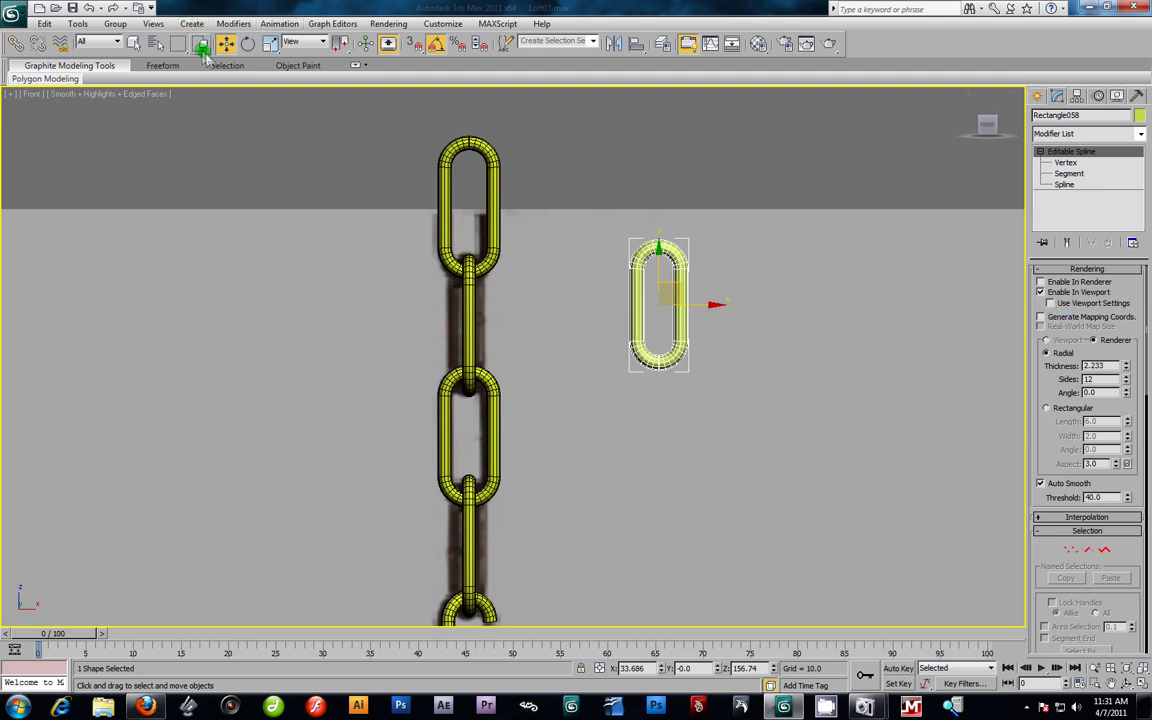
{"action": "left_click", "coordinate": [705, 144]}
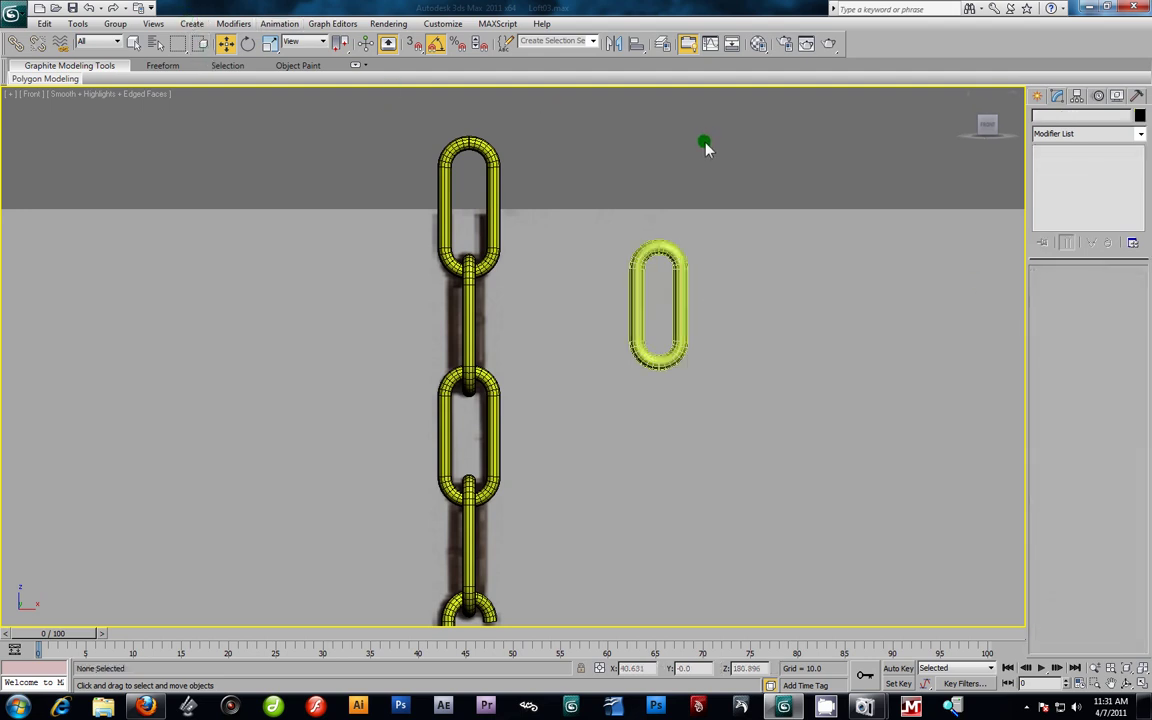
{"action": "left_click", "coordinate": [688, 315]}
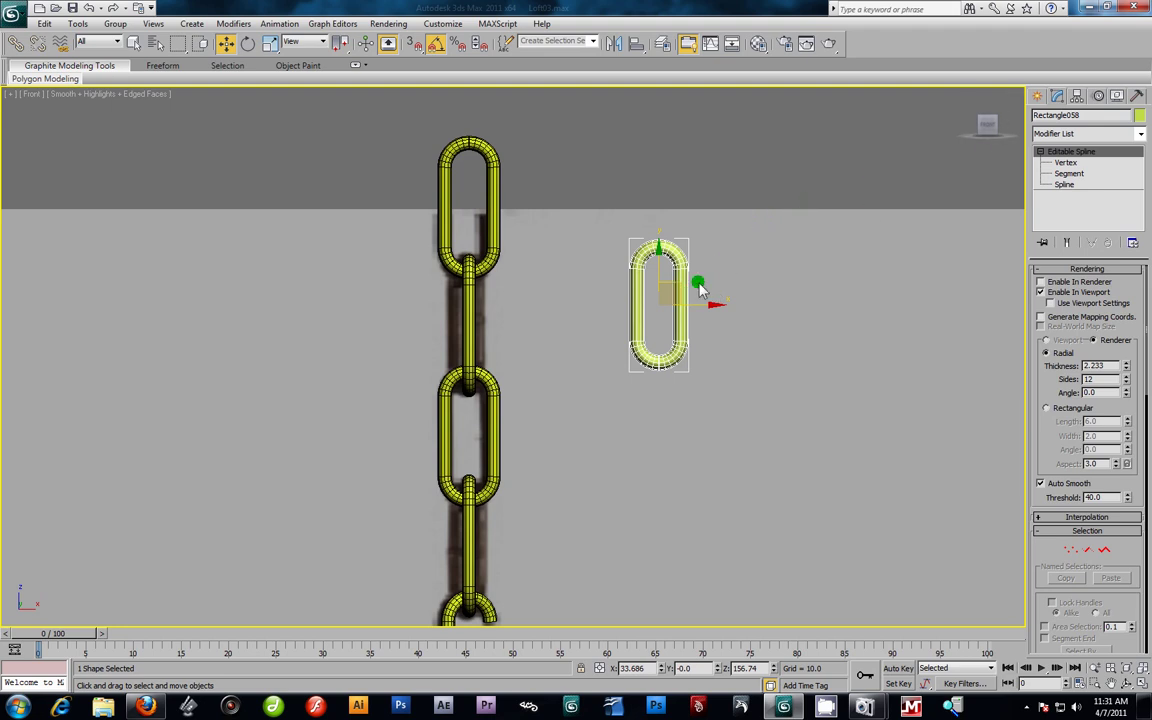
{"action": "right_click", "coordinate": [1098, 153]}
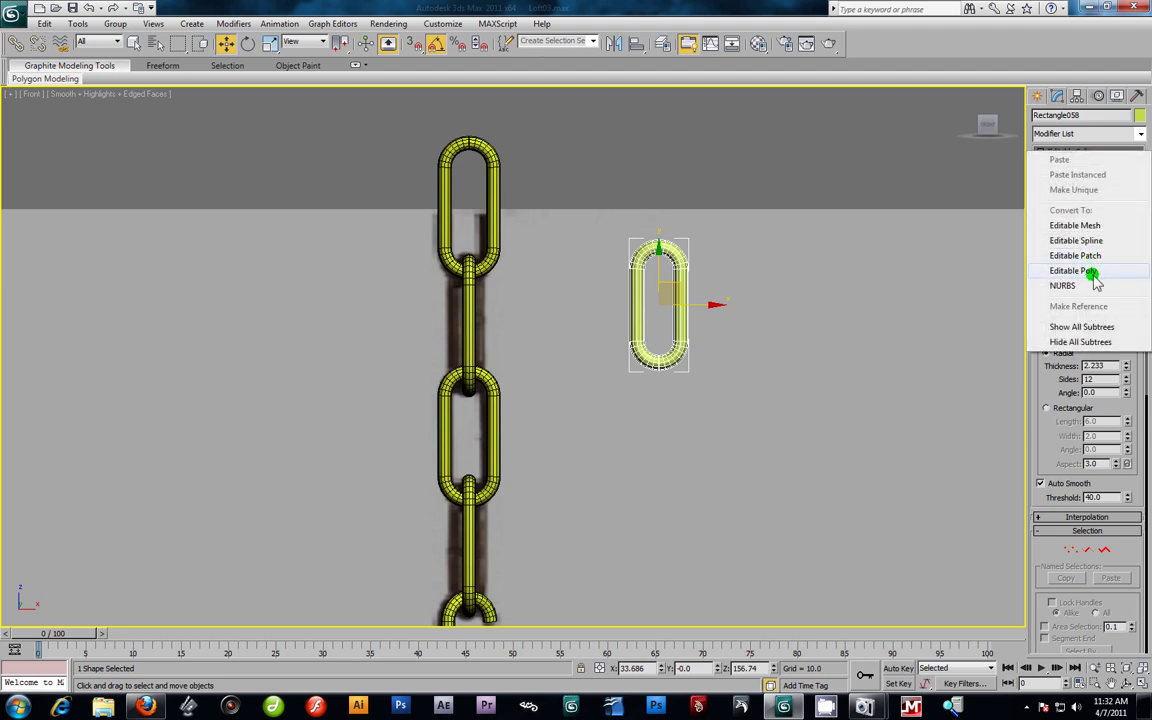
{"action": "left_click", "coordinate": [805, 197]}
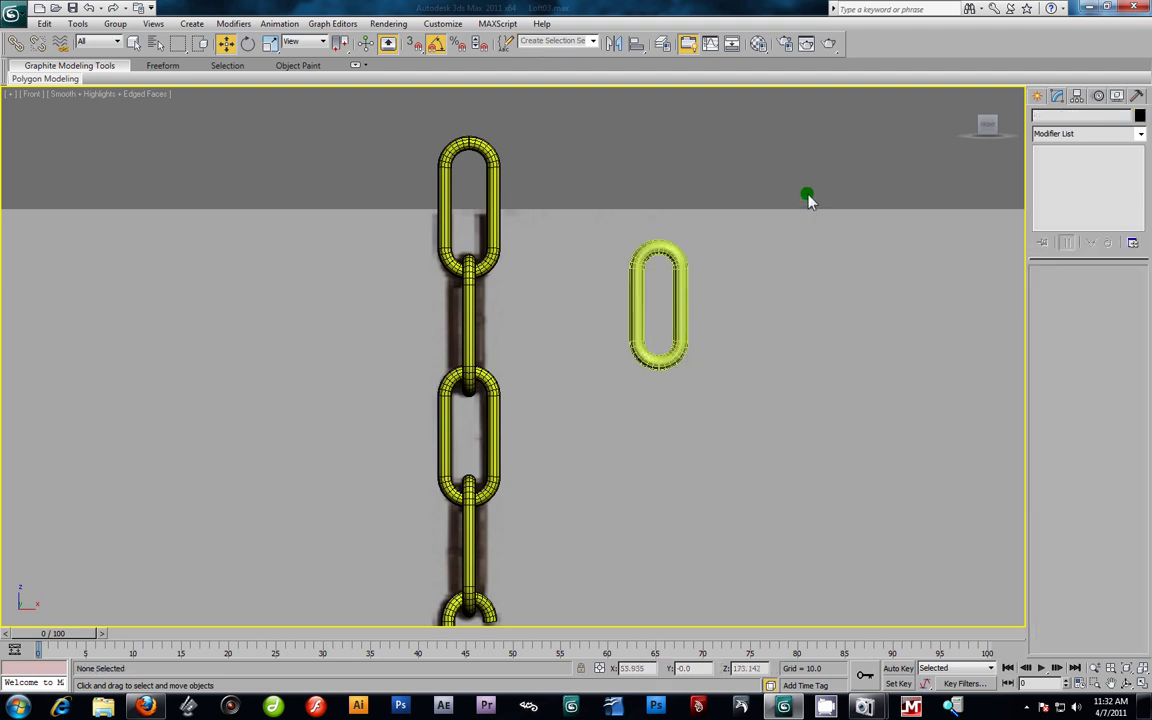
{"action": "left_click", "coordinate": [679, 324]}
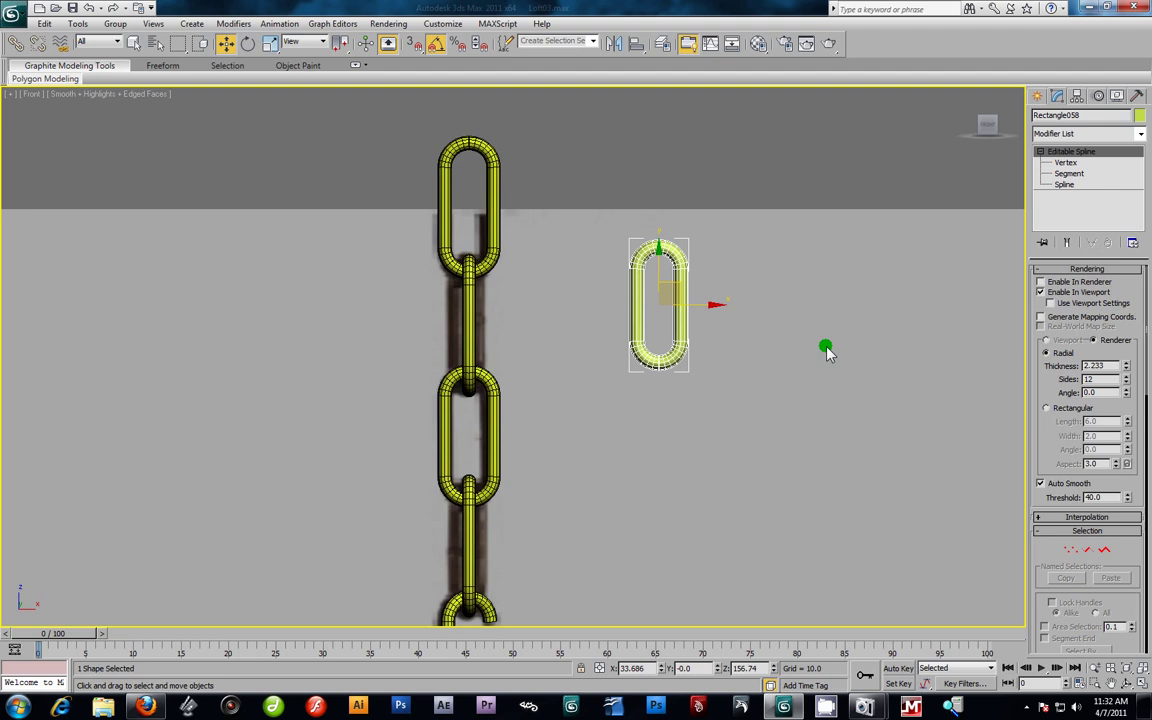
Step: Toggle the link's viewport rendering off and on to compare the bare spline with the tube
{"action": "left_click", "coordinate": [1040, 292]}
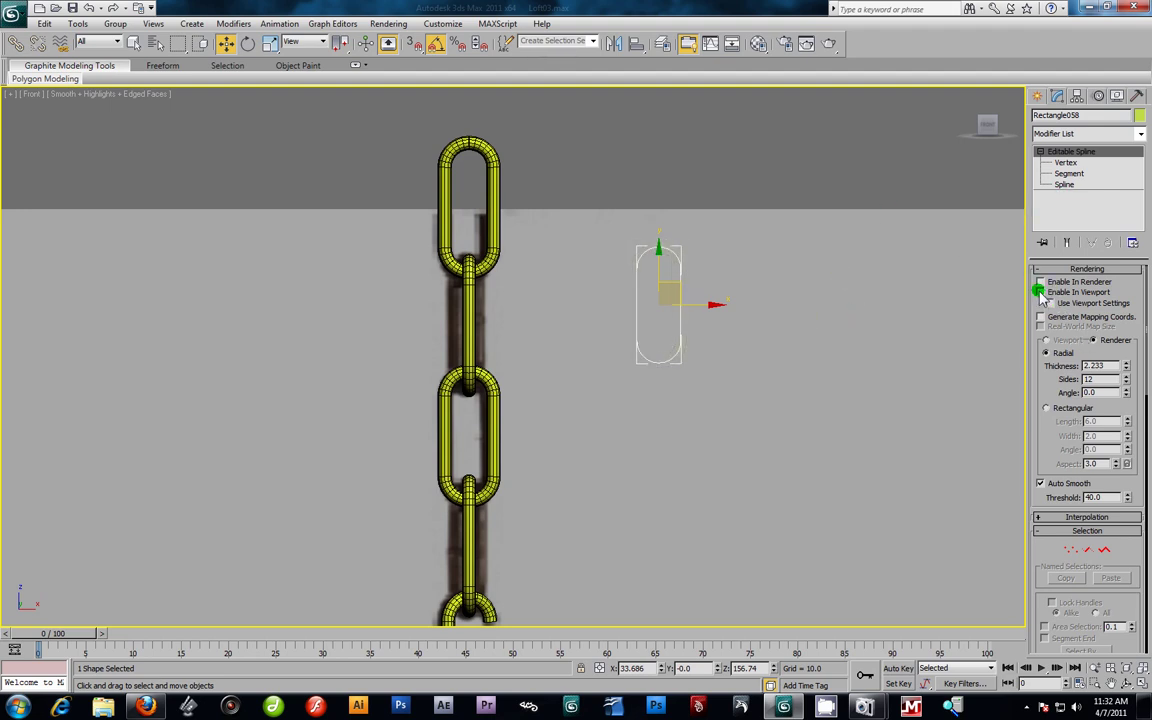
{"action": "left_click", "coordinate": [1040, 292]}
{"action": "left_click", "coordinate": [1040, 292]}
{"action": "left_click", "coordinate": [1040, 292]}
Step: Enter the link's Vertex sub-object level and display it see-through without edged faces
{"action": "left_click", "coordinate": [1065, 162]}
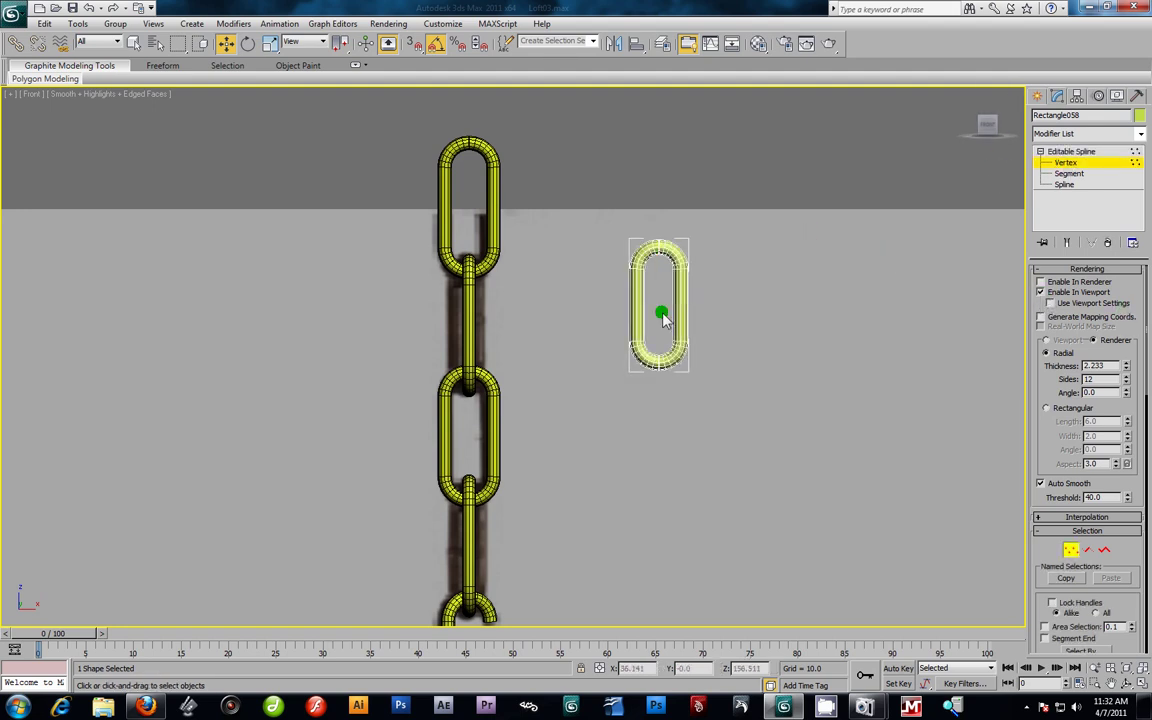
{"action": "key", "text": "alt+x"}
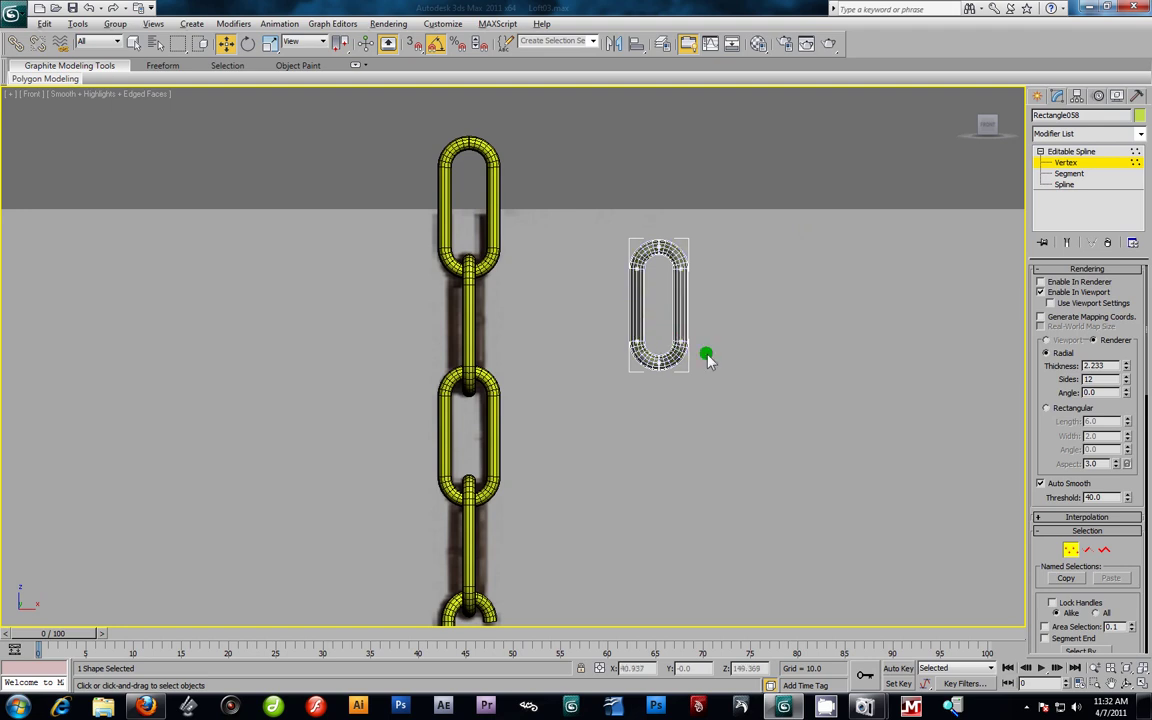
{"action": "scroll", "coordinate": [742, 330], "scroll_direction": "up", "scroll_amount": 6}
{"action": "middle_click_drag", "start_coordinate": [895, 334], "coordinate": [753, 347]}
{"action": "key", "text": "F4"}
Step: Try moving the link's lower vertices and undo each move
{"action": "left_click_drag", "start_coordinate": [551, 302], "coordinate": [795, 467]}
{"action": "left_click_drag", "start_coordinate": [620, 316], "coordinate": [619, 405]}
{"action": "key", "text": "ctrl+z"}
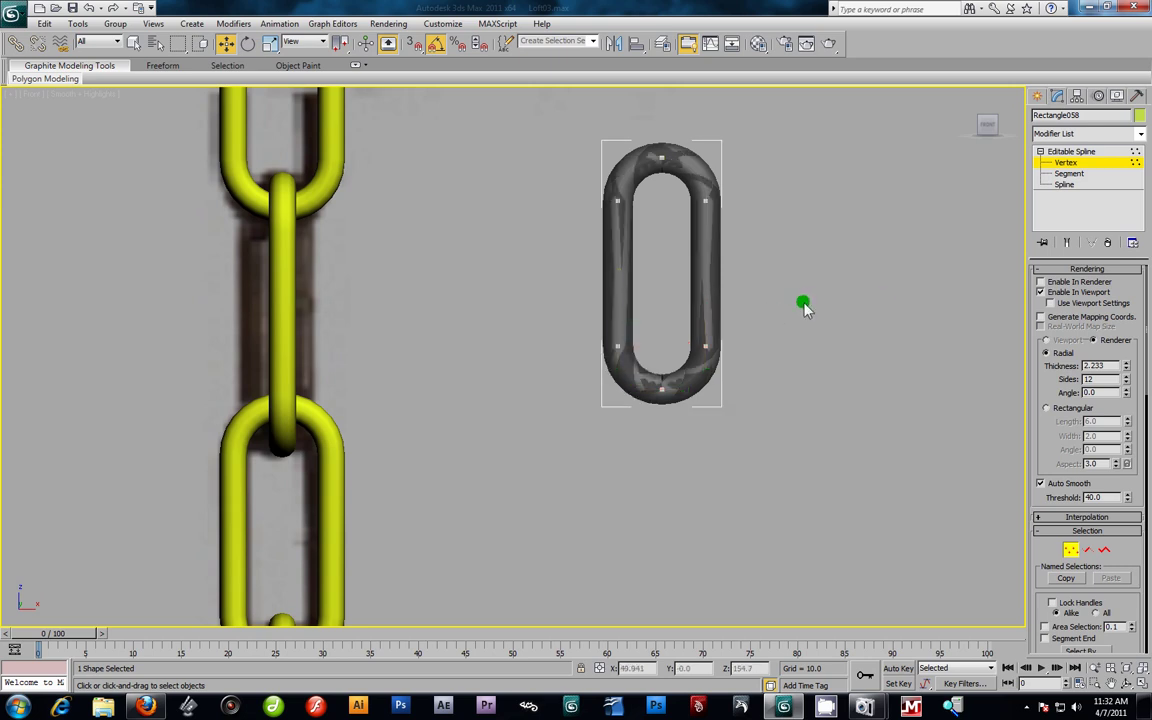
{"action": "left_click_drag", "start_coordinate": [568, 323], "coordinate": [738, 437]}
{"action": "left_click_drag", "start_coordinate": [620, 287], "coordinate": [726, 392]}
{"action": "left_click_drag", "start_coordinate": [675, 347], "coordinate": [747, 361]}
{"action": "key", "text": "ctrl+z"}
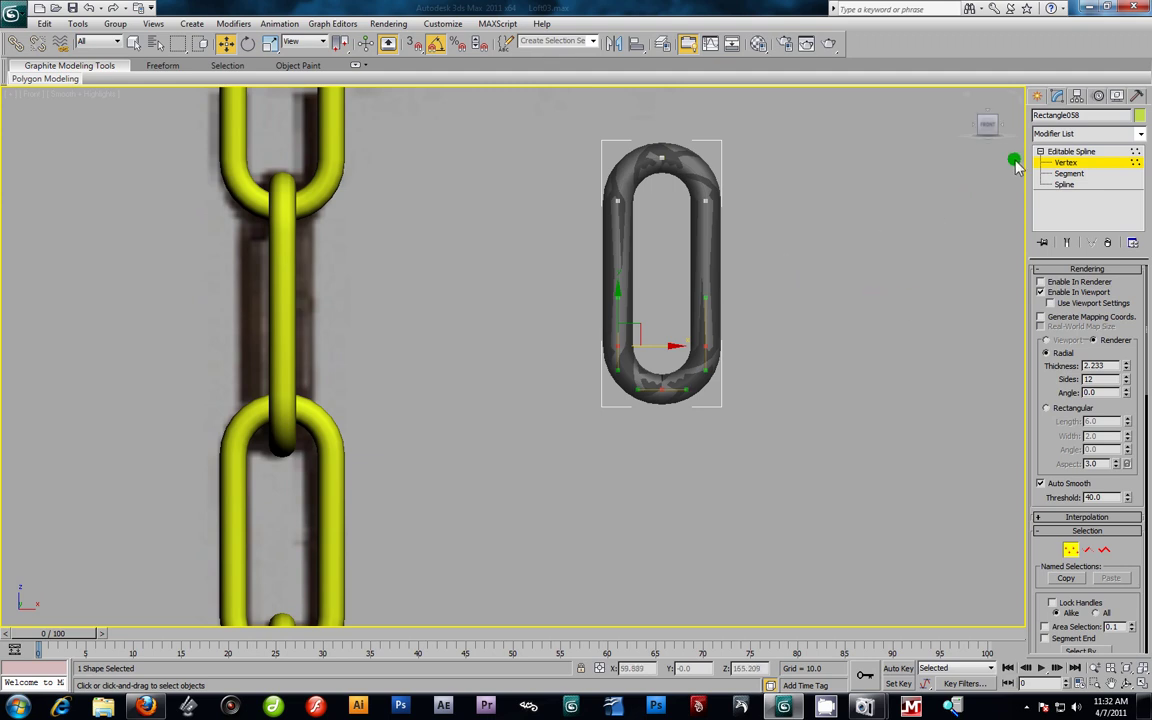
Step: Delete the link's long straight segment farther from the chain with viewport rendering disabled, and re-enable the rendering
{"action": "left_click", "coordinate": [1040, 292]}
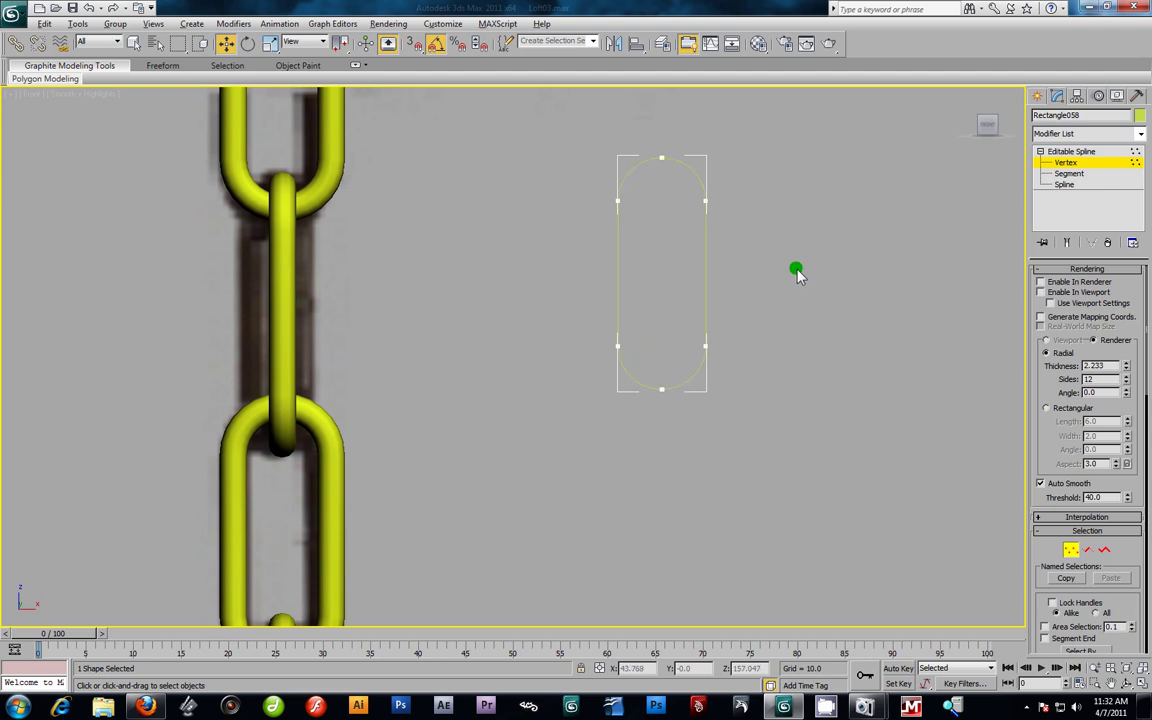
{"action": "left_click", "coordinate": [1068, 174]}
{"action": "left_click", "coordinate": [705, 277]}
{"action": "key", "text": "Delete"}
{"action": "middle_click_drag", "start_coordinate": [478, 212], "coordinate": [437, 541], "text": "alt"}
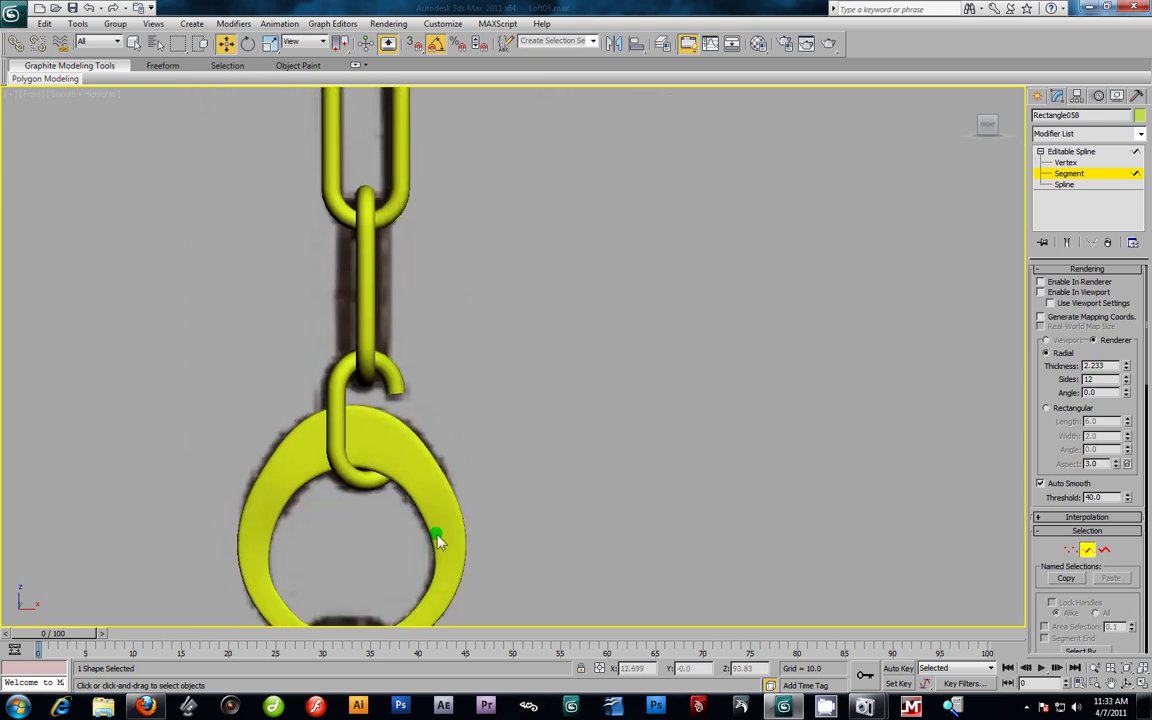
{"action": "middle_click_drag", "start_coordinate": [651, 454], "coordinate": [722, 562]}
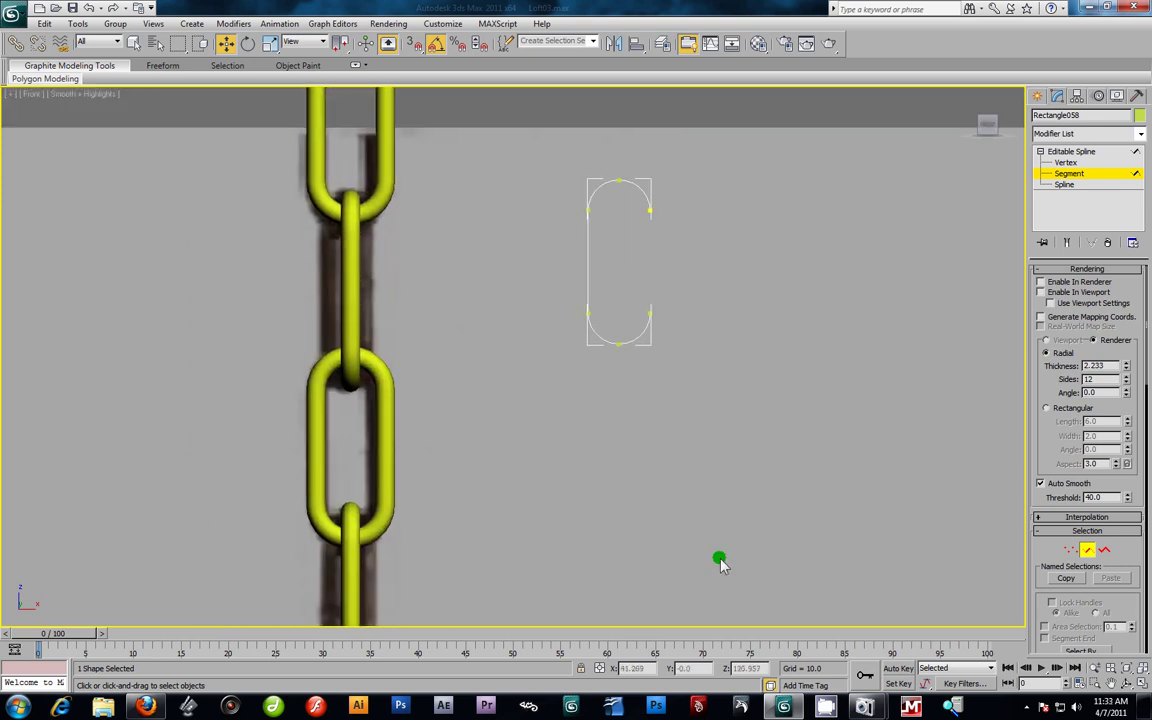
{"action": "left_click", "coordinate": [1042, 292]}
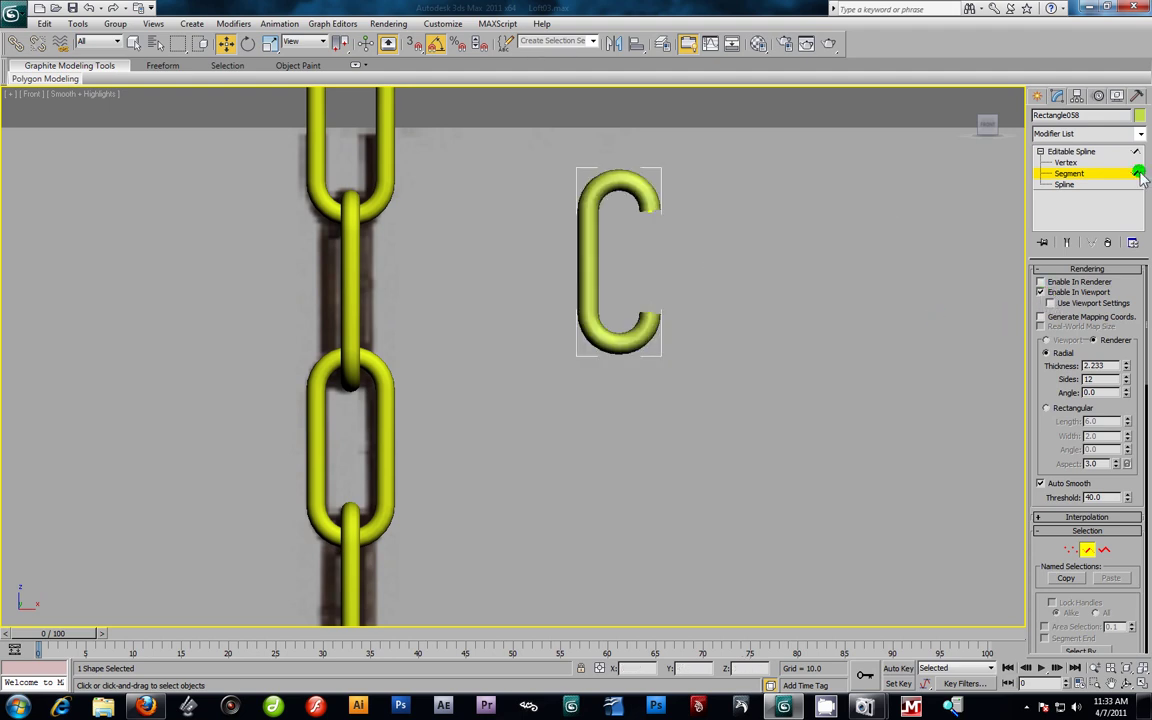
Step: Shorten the open link by moving its lower vertices up about 6.3 units, and compare it with the chain's bottom open link
{"action": "left_click", "coordinate": [1062, 281]}
{"action": "left_click", "coordinate": [1065, 162]}
{"action": "left_click_drag", "start_coordinate": [542, 262], "coordinate": [752, 428]}
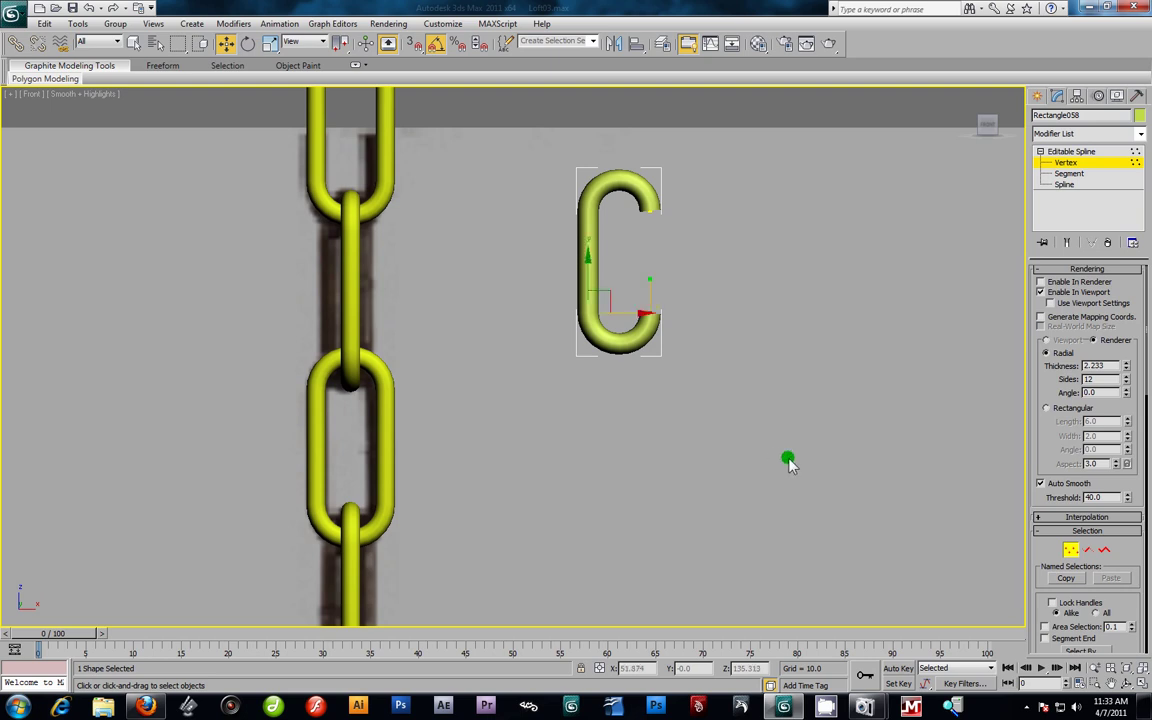
{"action": "left_click_drag", "start_coordinate": [588, 284], "coordinate": [743, 411]}
{"action": "key", "text": "ctrl+z"}
{"action": "left_click_drag", "start_coordinate": [586, 262], "coordinate": [589, 207]}
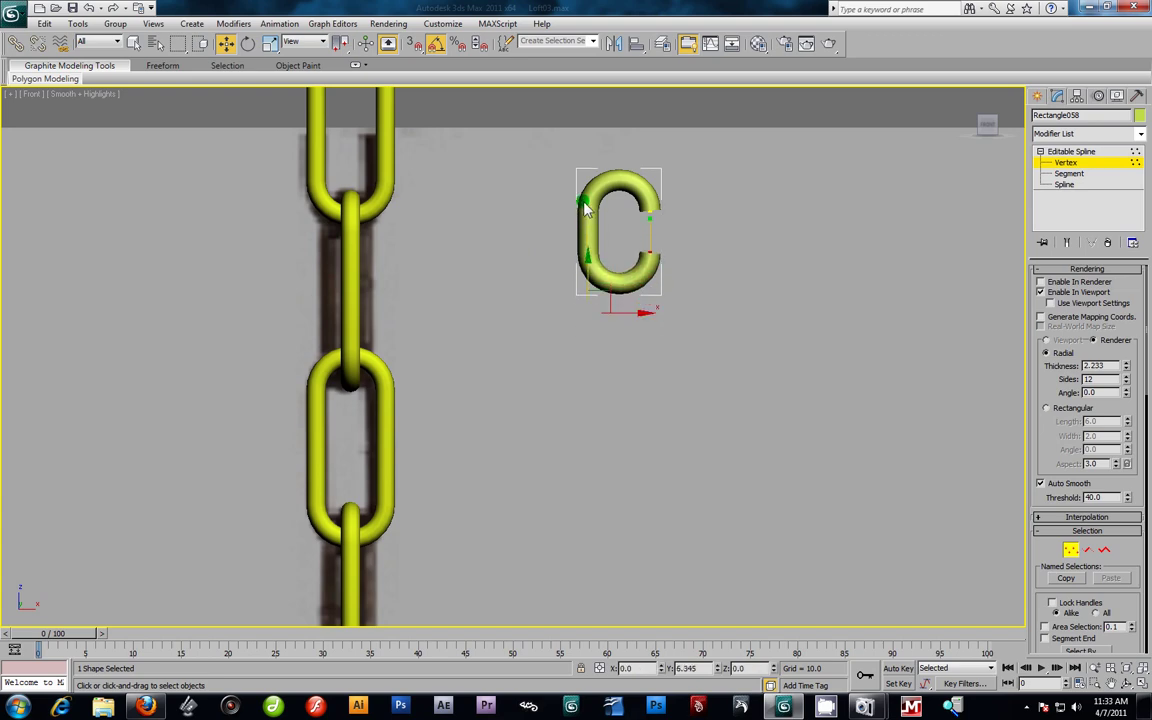
{"action": "middle_click_drag", "start_coordinate": [490, 405], "coordinate": [548, 445]}
{"action": "scroll", "coordinate": [548, 445], "scroll_direction": "down", "scroll_amount": 3}
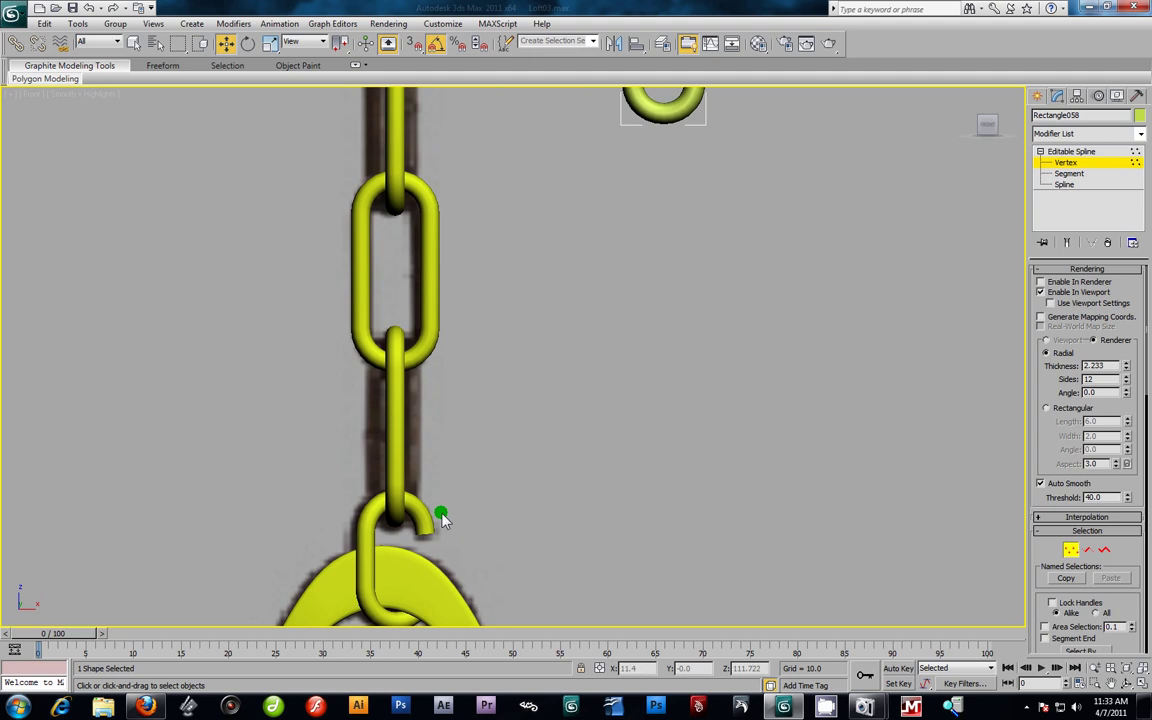
{"action": "scroll", "coordinate": [676, 489], "scroll_direction": "up", "scroll_amount": 2}
Step: Undo the shortening and the segment deletion, and enable viewport rendering for the closed link
{"action": "key", "text": "ctrl+z"}
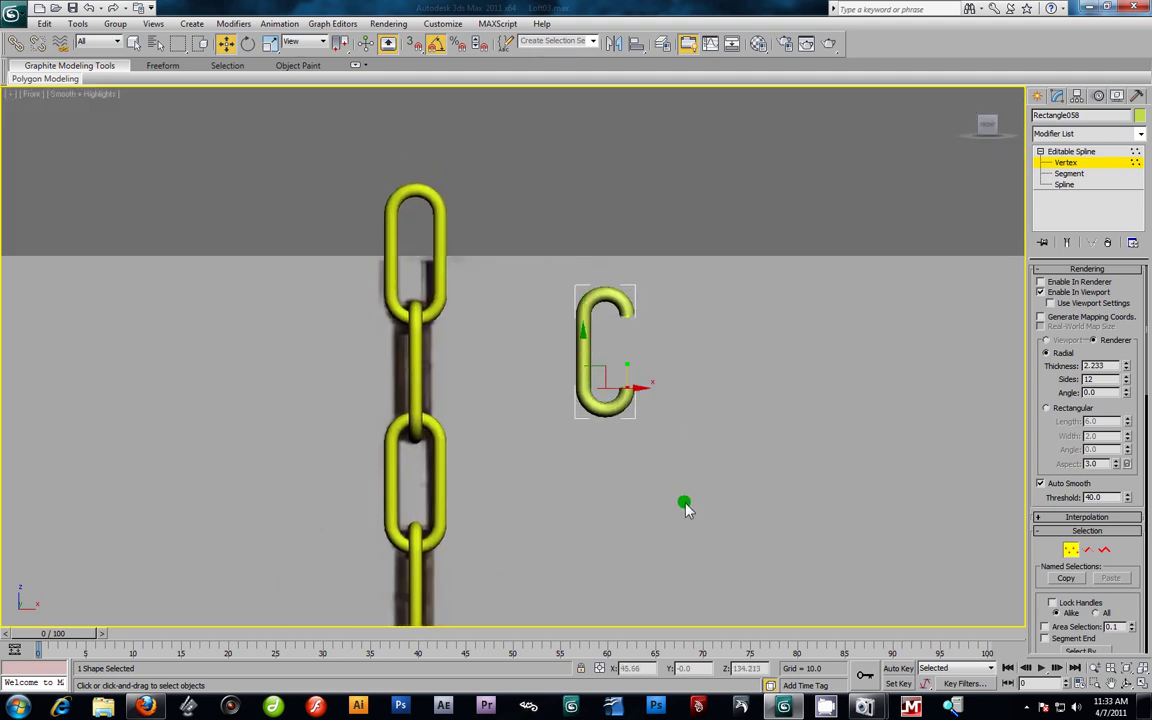
{"action": "key", "text": "ctrl+z"}
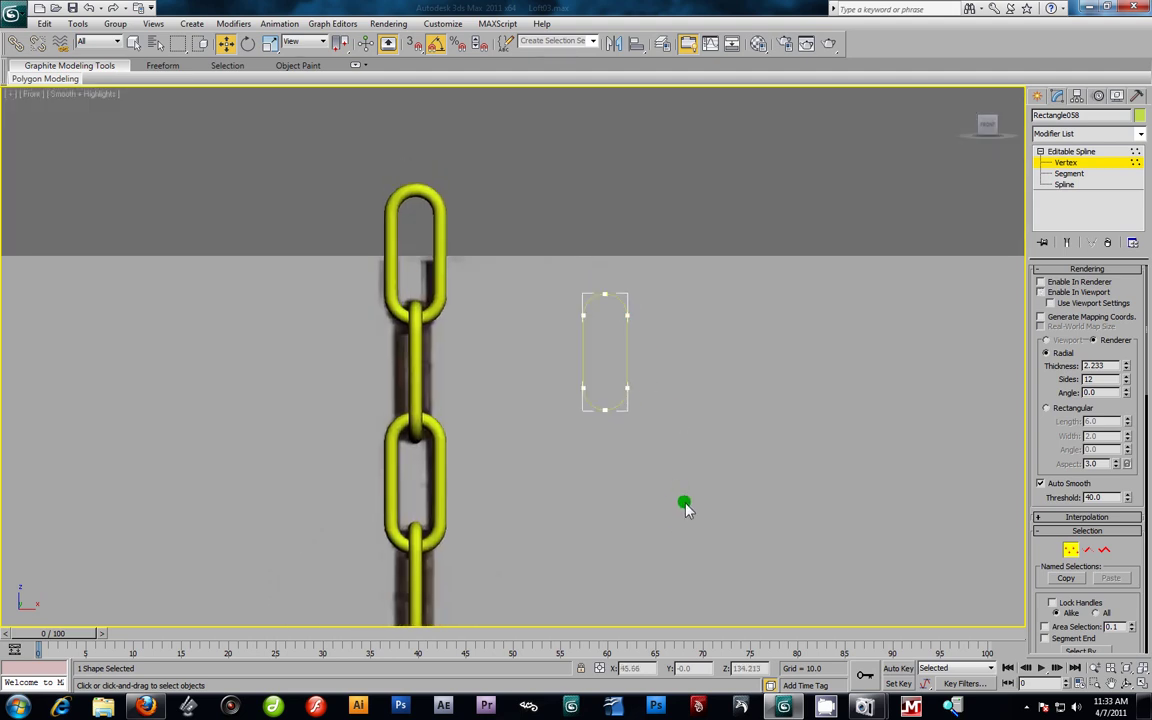
{"action": "left_click", "coordinate": [1040, 292]}
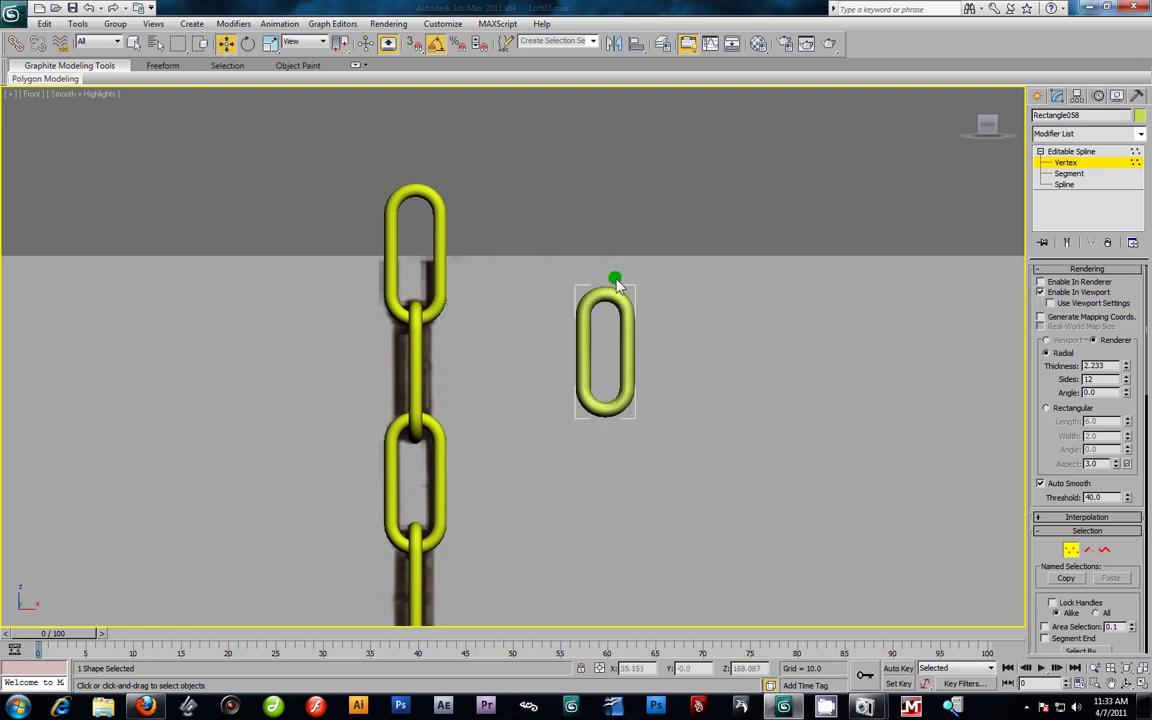
Step: Clone the separate closed link once as a copy directly below it, and rotate the lower link edge-on so the two interlock
{"action": "left_click", "coordinate": [1107, 164]}
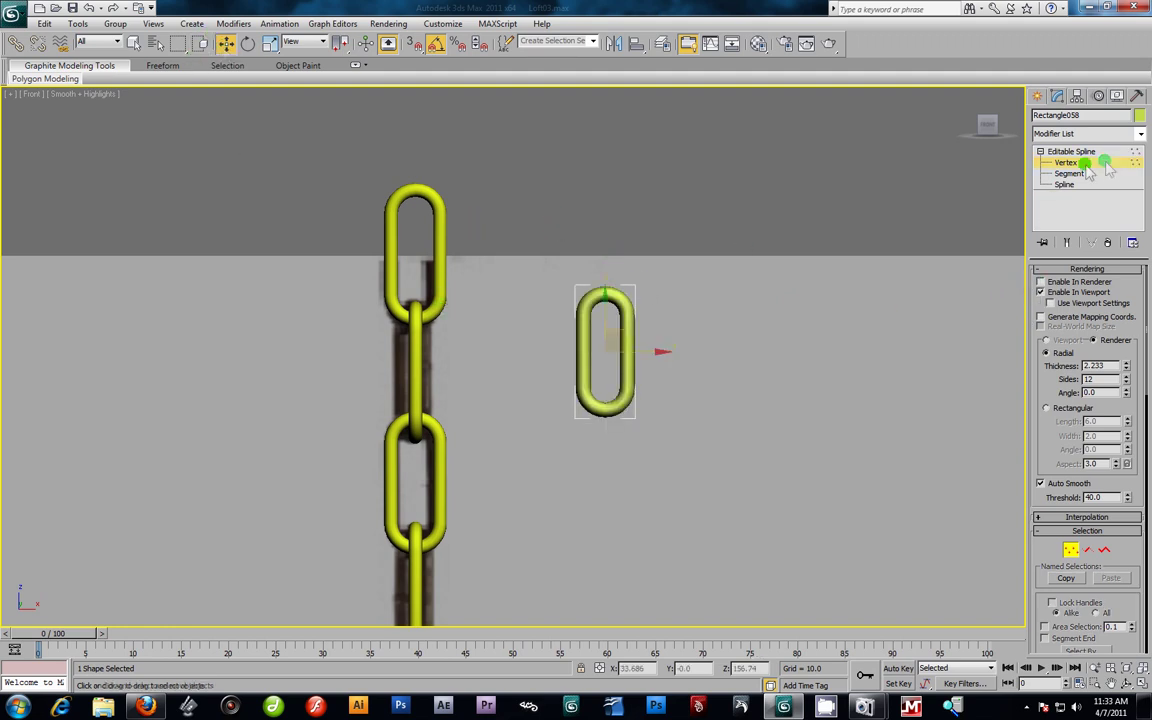
{"action": "left_click", "coordinate": [1106, 163]}
{"action": "left_click", "coordinate": [645, 323]}
{"action": "left_click", "coordinate": [629, 315]}
{"action": "mouse_move", "coordinate": [605, 316]}
{"action": "left_mouse_down"}
{"action": "mouse_move", "coordinate": [610, 224]}
{"action": "mouse_move", "coordinate": [614, 316]}
{"action": "left_mouse_up"}
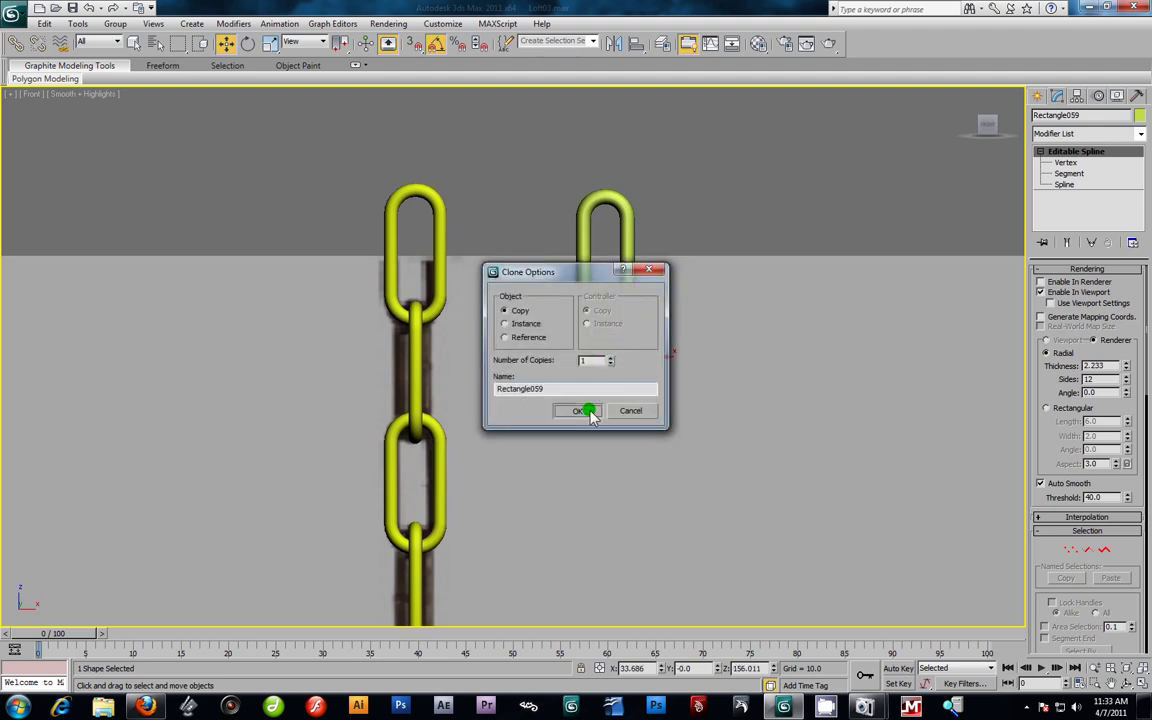
{"action": "left_click", "coordinate": [589, 408]}
{"action": "key", "text": "e"}
{"action": "left_click_drag", "start_coordinate": [622, 357], "coordinate": [684, 371]}
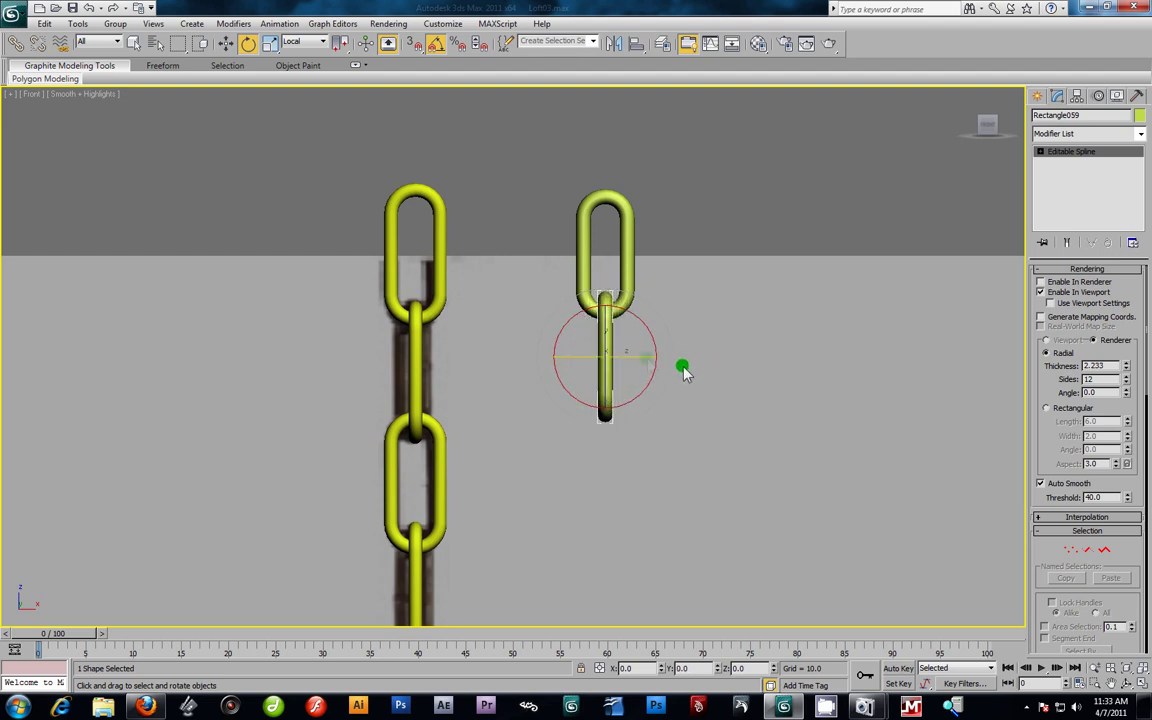
Step: Select both interlocked links and clone them downward as copies to form a long chain beside the chandelier
{"action": "mouse_move", "coordinate": [527, 170]}
{"action": "left_mouse_down"}
{"action": "mouse_move", "coordinate": [645, 329]}
{"action": "mouse_move", "coordinate": [606, 370]}
{"action": "mouse_move", "coordinate": [620, 515]}
{"action": "left_mouse_up"}
{"action": "left_click", "coordinate": [226, 43]}
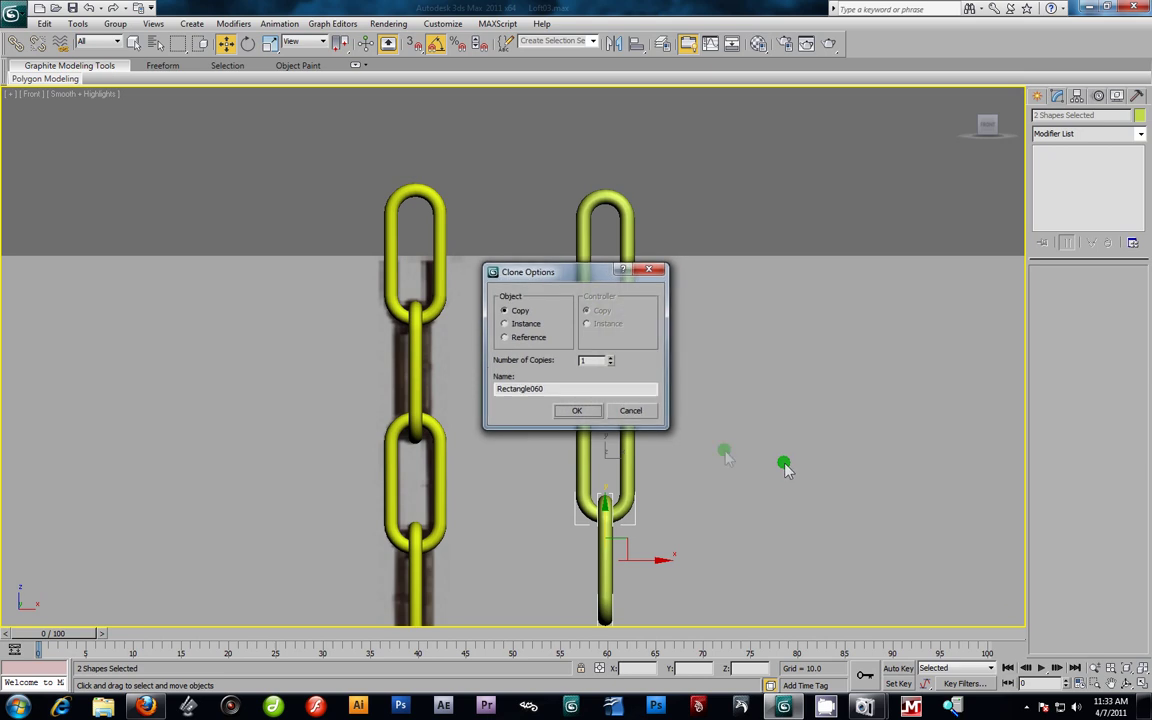
{"action": "left_click", "coordinate": [583, 410]}
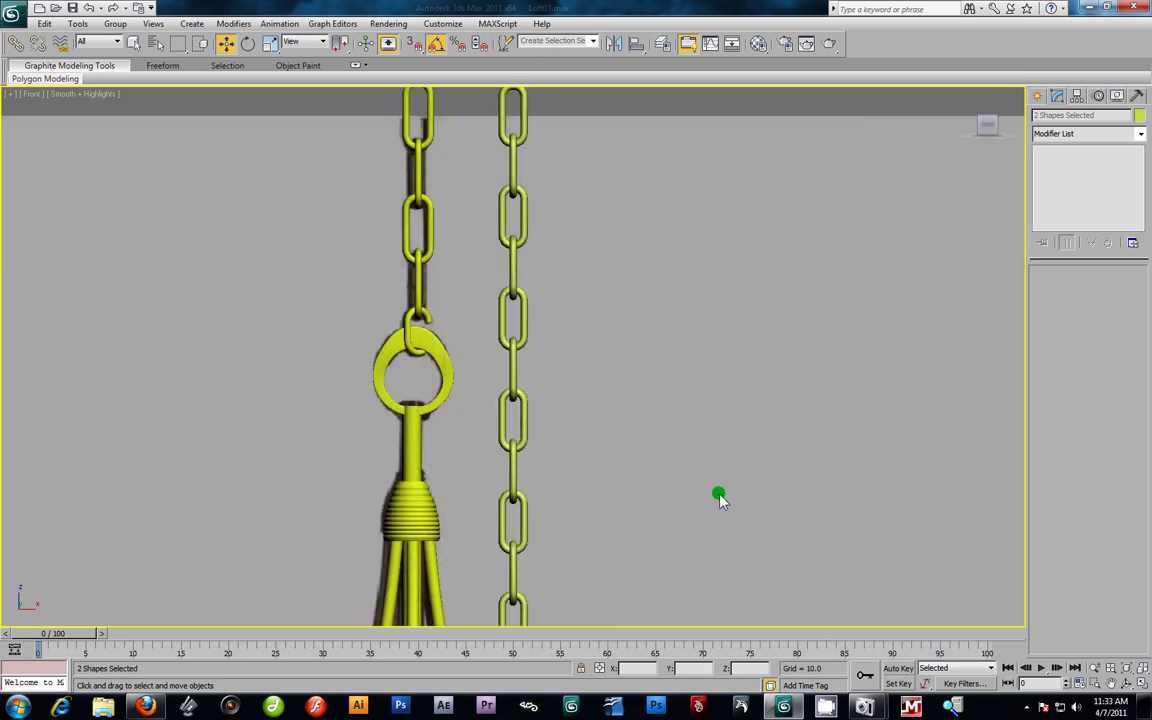
{"action": "scroll", "coordinate": [663, 406], "scroll_direction": "down", "scroll_amount": 3}
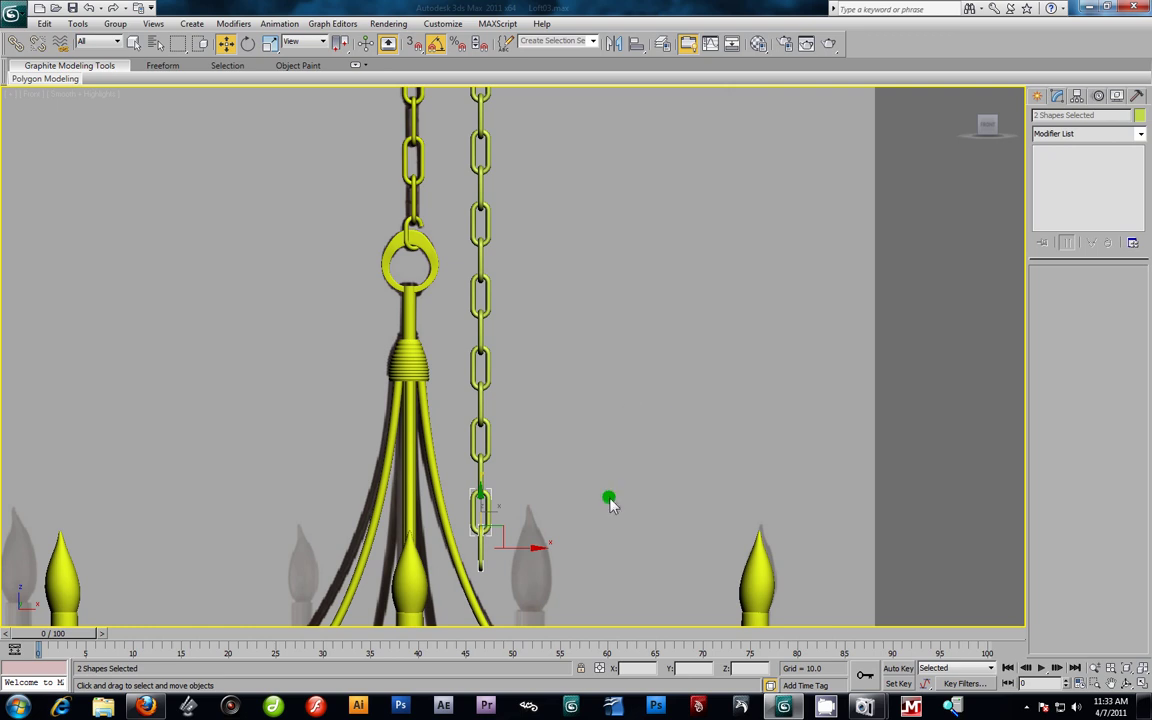
Step: Rotate one edge-on link in the lower part of the copied chain slightly about its long axis
{"action": "left_click", "coordinate": [446, 425]}
{"action": "left_click", "coordinate": [477, 407]}
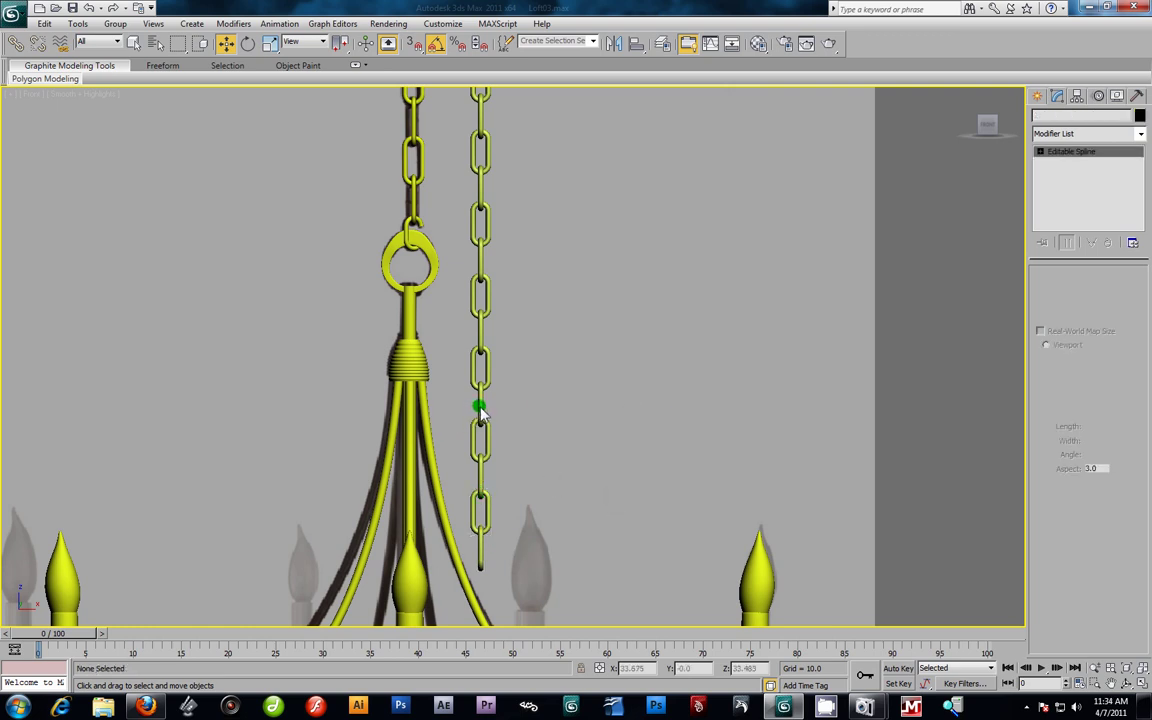
{"action": "left_click", "coordinate": [250, 45]}
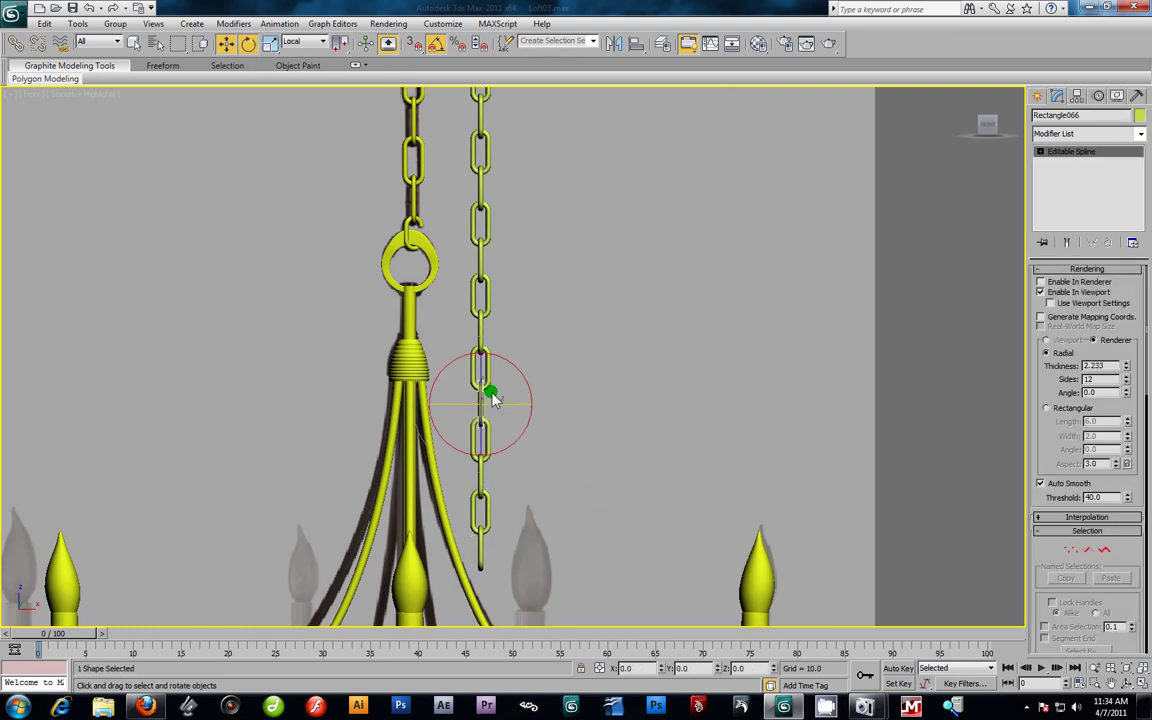
{"action": "left_click_drag", "start_coordinate": [506, 404], "coordinate": [518, 414]}
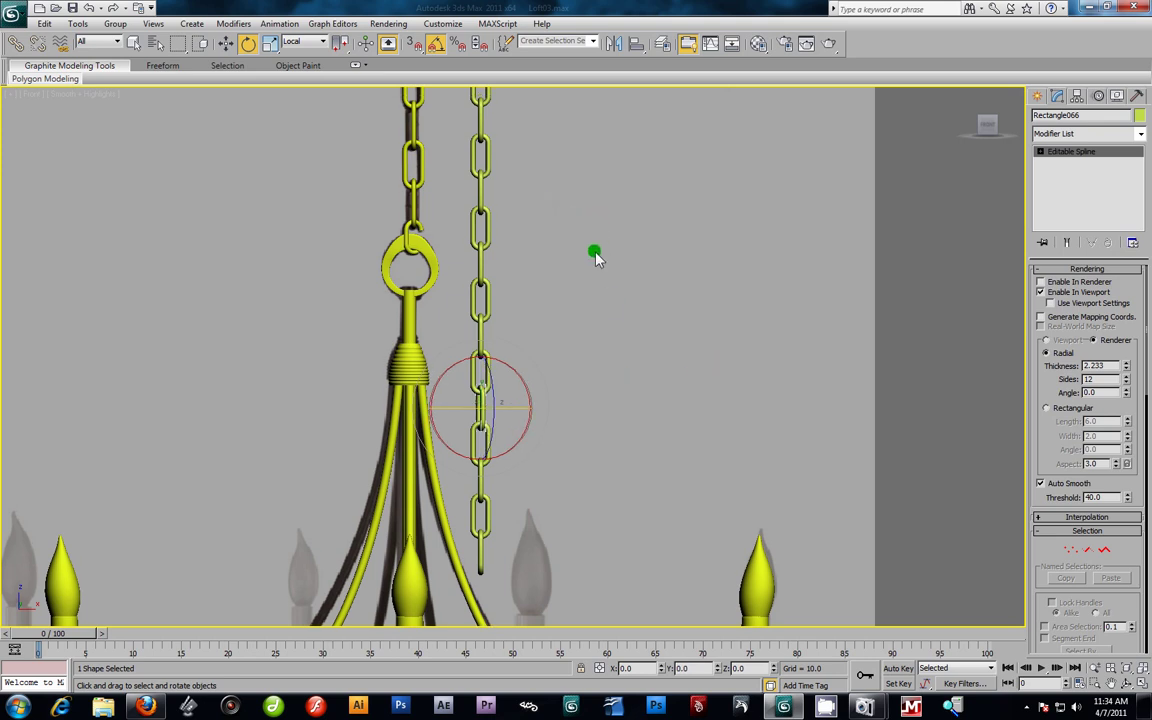
Step: Select all links of the separate practice chain and delete them
{"action": "scroll", "coordinate": [539, 195], "scroll_direction": "down", "scroll_amount": 2}
{"action": "left_click_drag", "start_coordinate": [535, 164], "coordinate": [500, 533]}
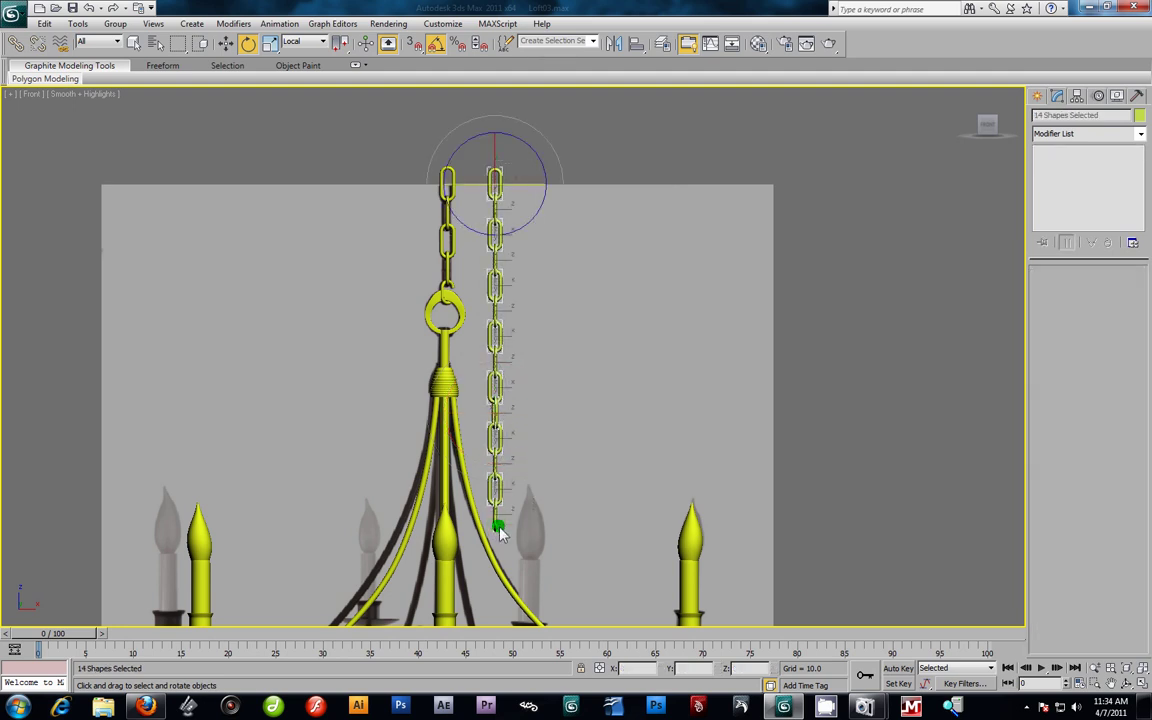
{"action": "key", "text": "Delete"}
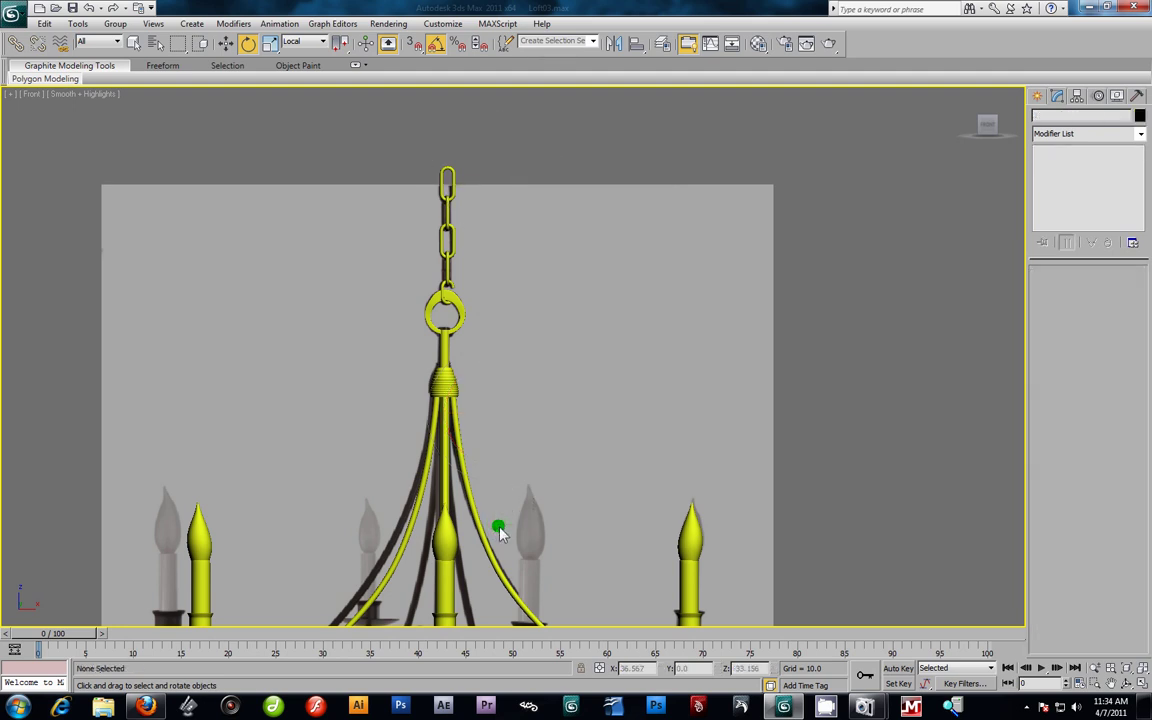
Step: Clone the lowest edge-on link of the chandelier's chain as a copy, placed in the empty area beside the chandelier's stem
{"action": "middle_click_drag", "start_coordinate": [494, 270], "coordinate": [544, 270]}
{"action": "scroll", "coordinate": [542, 317], "scroll_direction": "up", "scroll_amount": 3}
{"action": "middle_click_drag", "start_coordinate": [575, 435], "coordinate": [515, 370]}
{"action": "scroll", "coordinate": [512, 388], "scroll_direction": "down", "scroll_amount": 2}
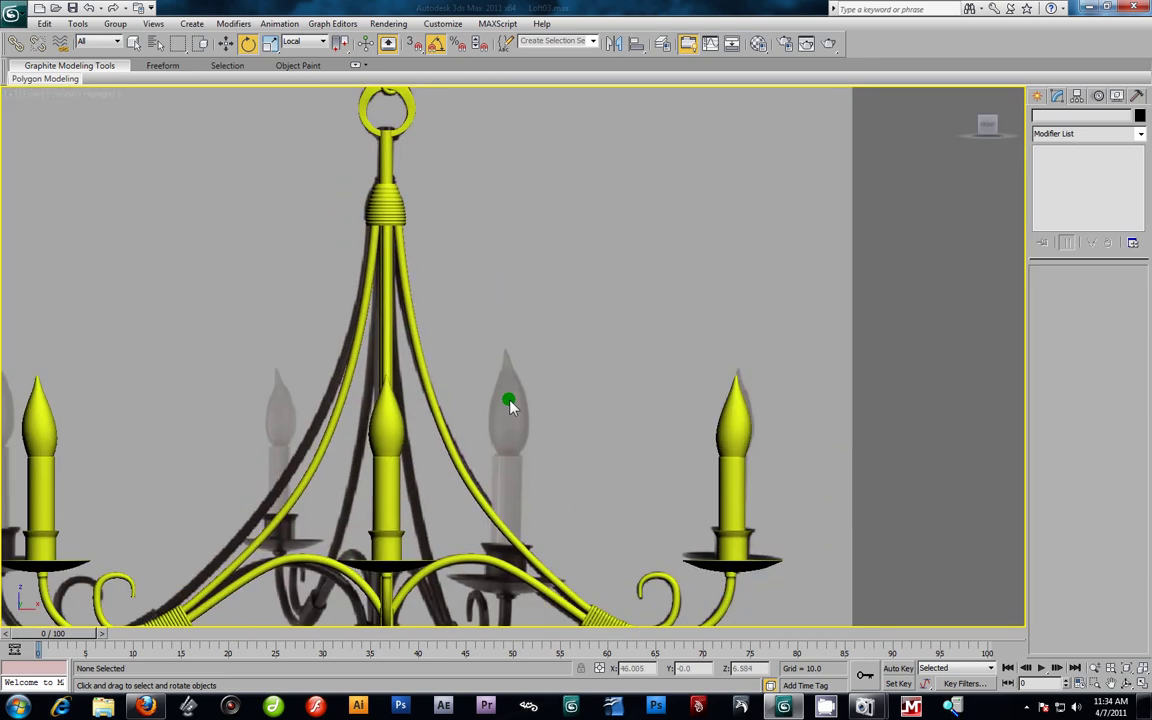
{"action": "middle_click_drag", "start_coordinate": [562, 306], "coordinate": [610, 571]}
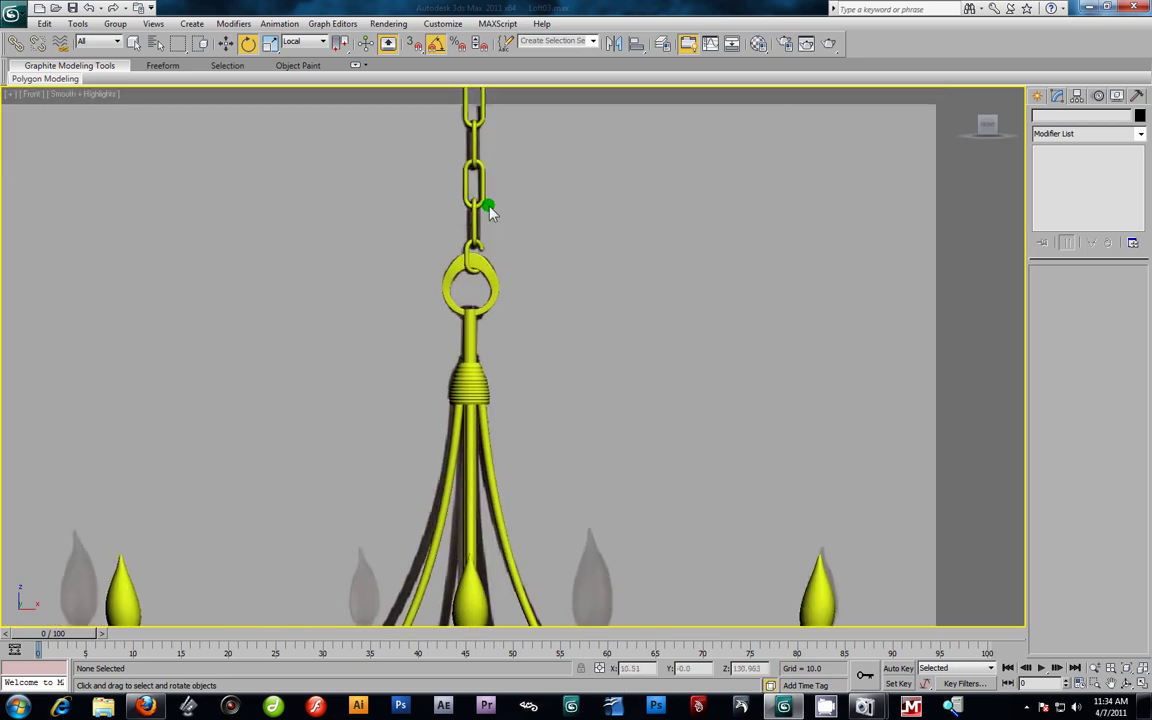
{"action": "scroll", "coordinate": [482, 262], "scroll_direction": "up", "scroll_amount": 2}
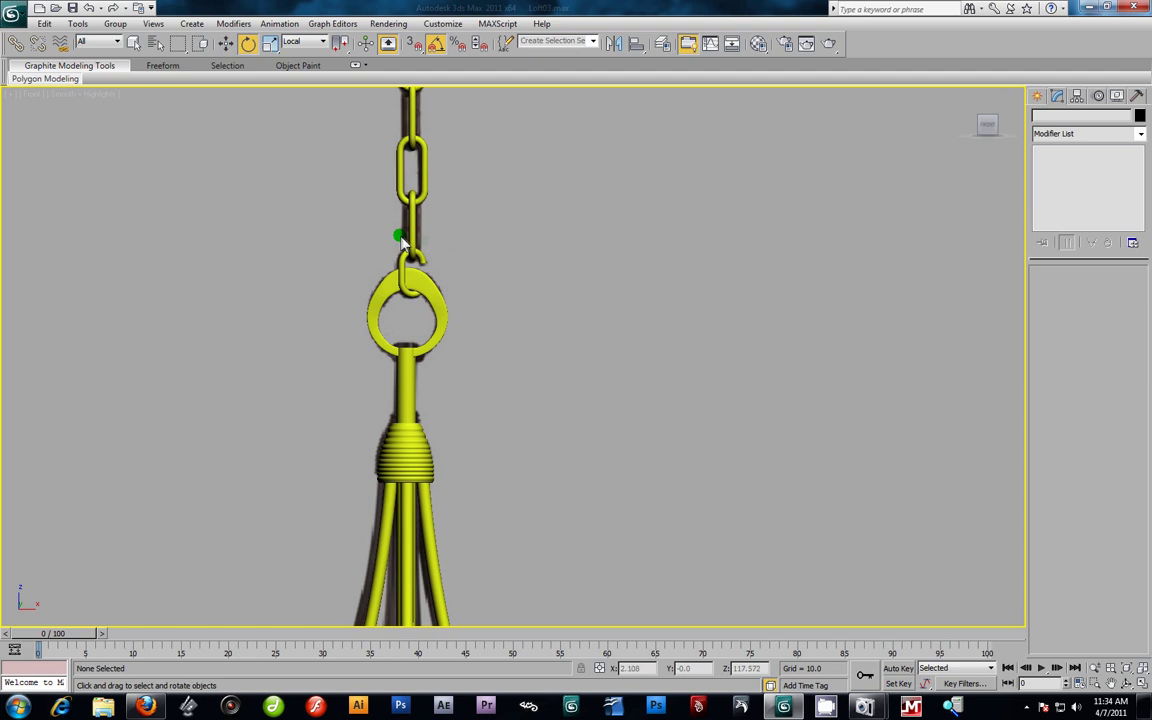
{"action": "left_click", "coordinate": [415, 243]}
{"action": "left_click", "coordinate": [226, 43]}
{"action": "mouse_move", "coordinate": [433, 210]}
{"action": "left_mouse_down", "text": "shift"}
{"action": "mouse_move", "coordinate": [480, 289]}
{"action": "mouse_move", "coordinate": [579, 525]}
{"action": "left_mouse_up", "text": "shift"}
{"action": "left_click", "coordinate": [578, 411]}
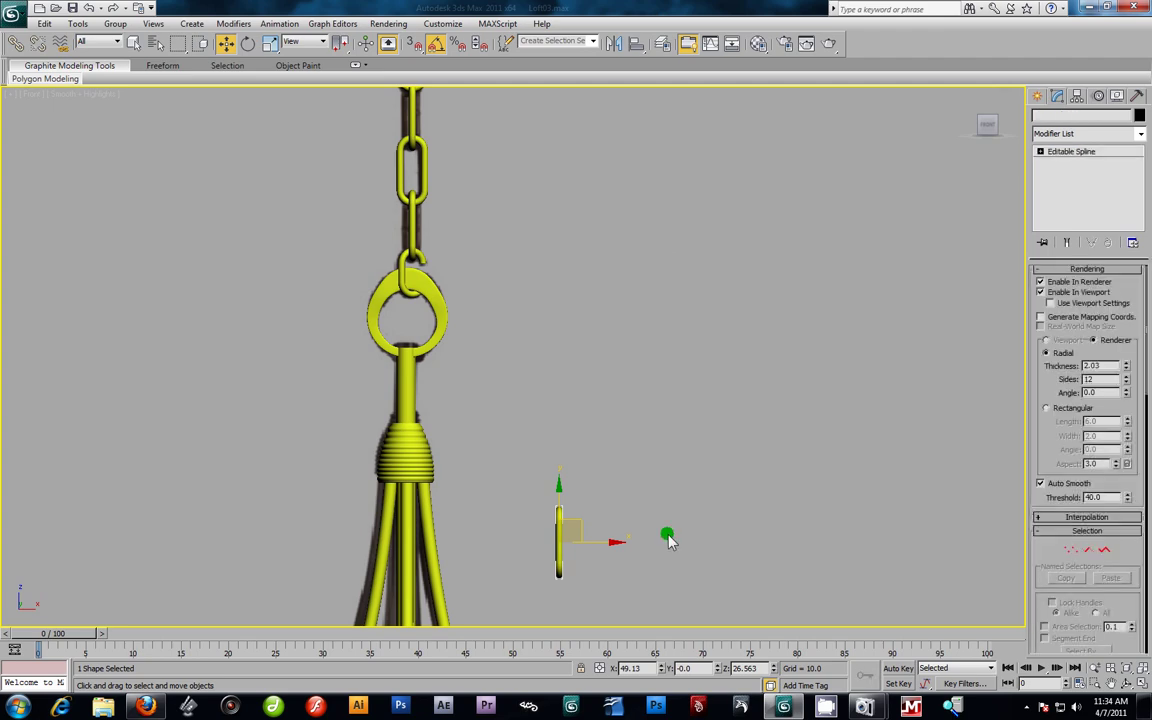
Step: Move the copied edge-on link down beside the coil wrap on the chandelier's arm, and delete it
{"action": "scroll", "coordinate": [669, 535], "scroll_direction": "down", "scroll_amount": 2}
{"action": "middle_click_drag", "start_coordinate": [670, 440], "coordinate": [553, 195]}
{"action": "left_click_drag", "start_coordinate": [460, 170], "coordinate": [565, 565]}
{"action": "scroll", "coordinate": [530, 455], "scroll_direction": "up", "scroll_amount": 6}
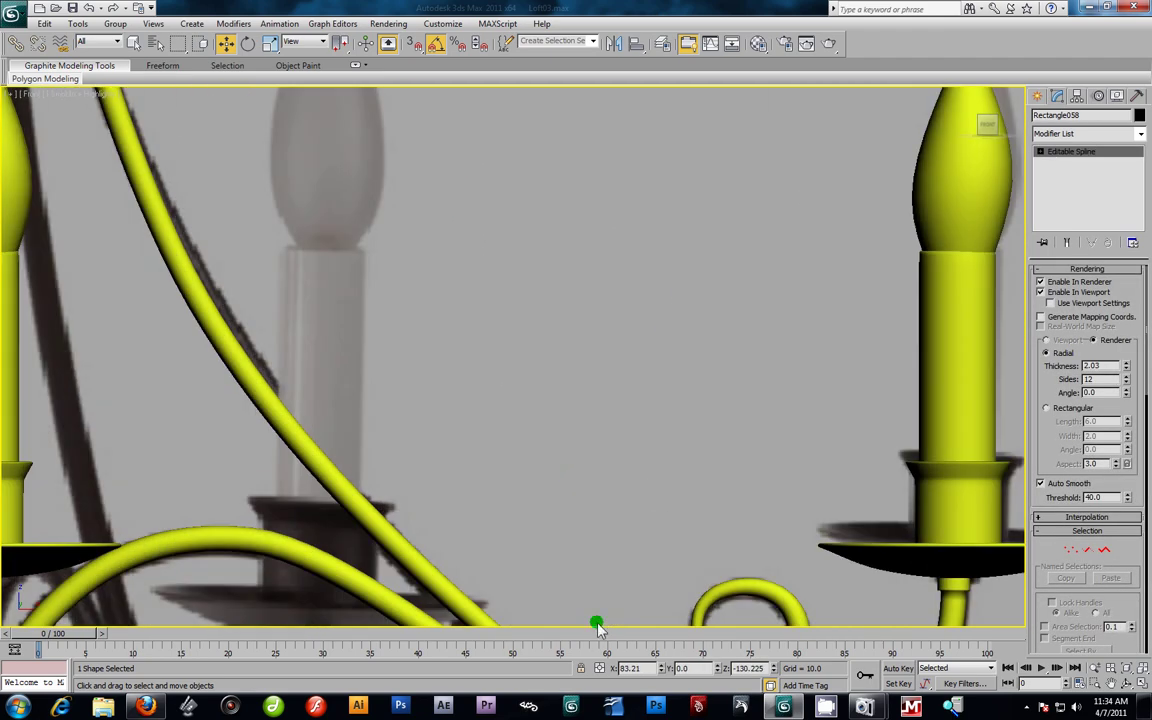
{"action": "middle_click_drag", "start_coordinate": [558, 385], "coordinate": [566, 206]}
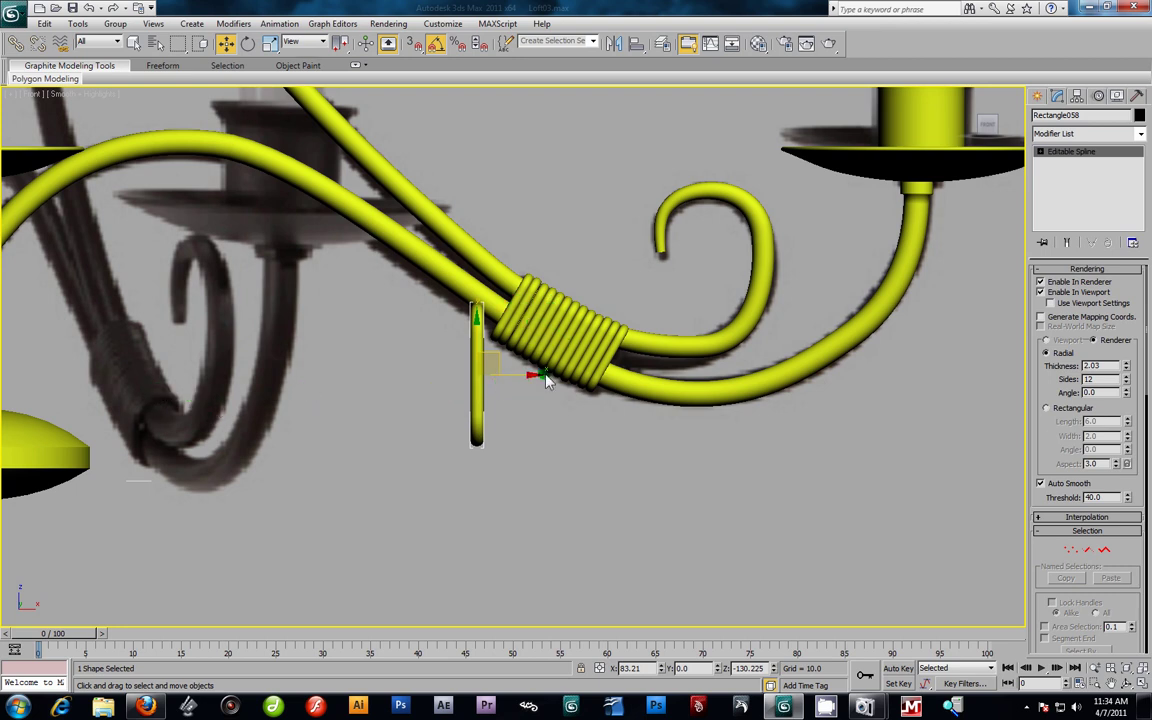
{"action": "key", "text": "Delete"}
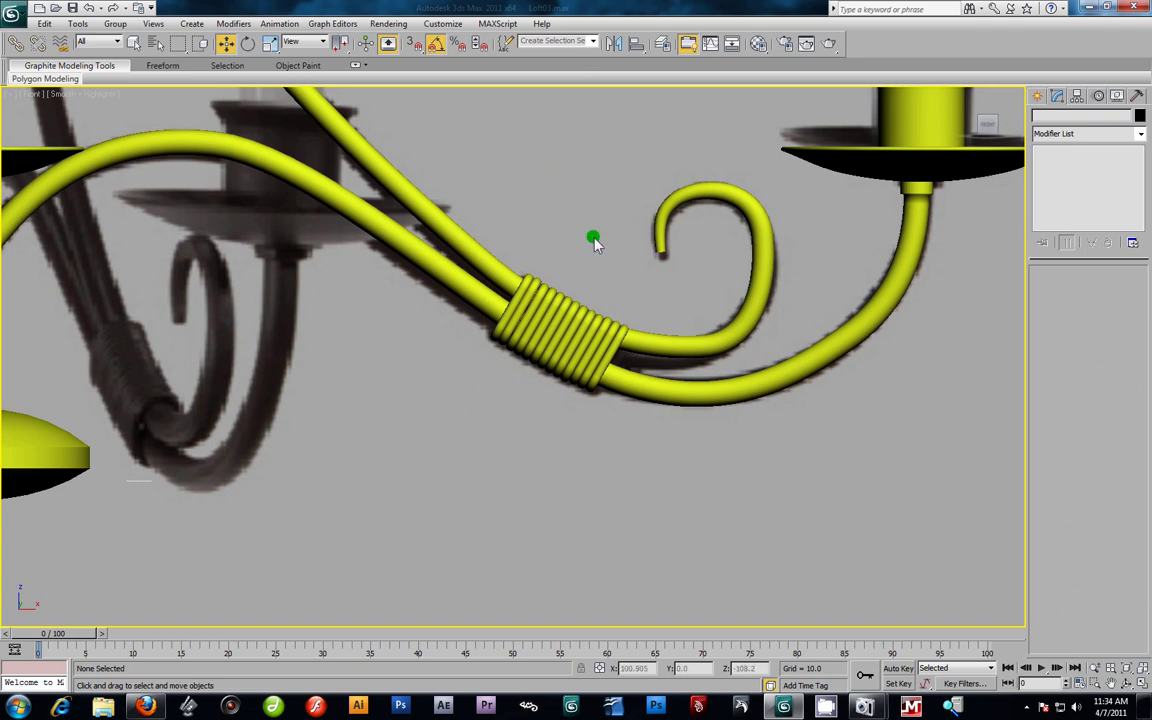
Step: Select the lofted lower arm beside the coil wrap, and switch the selection to the long curved rod rising to the collar
{"action": "scroll", "coordinate": [597, 355], "scroll_direction": "down", "scroll_amount": 5}
{"action": "middle_click_drag", "start_coordinate": [553, 275], "coordinate": [573, 306]}
{"action": "scroll", "coordinate": [573, 306], "scroll_direction": "down", "scroll_amount": 2}
{"action": "middle_click_drag", "start_coordinate": [512, 225], "coordinate": [566, 314]}
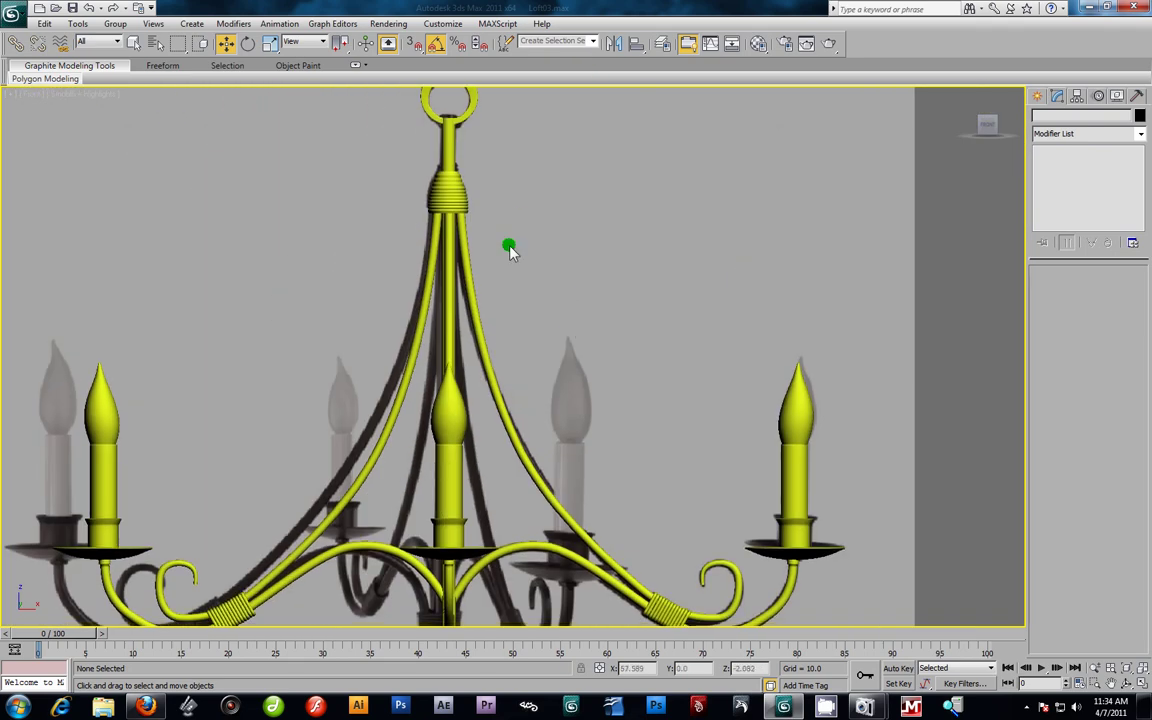
{"action": "middle_click_drag", "start_coordinate": [510, 246], "coordinate": [505, 237]}
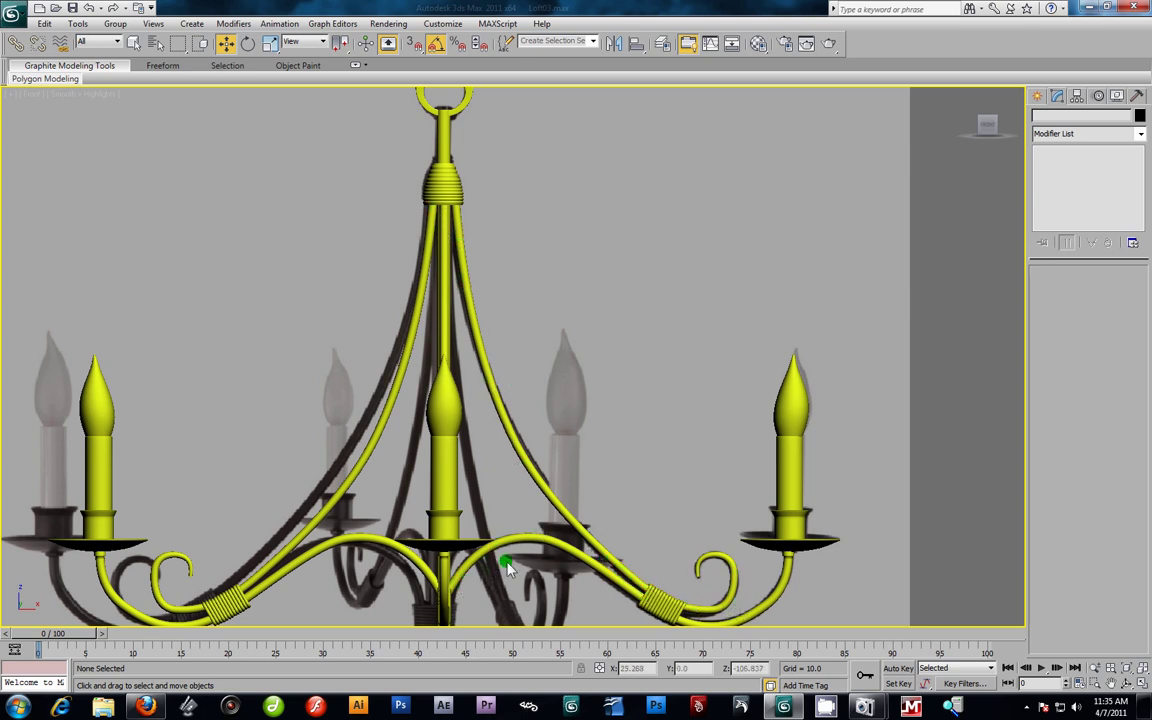
{"action": "middle_click_drag", "start_coordinate": [586, 490], "coordinate": [504, 357]}
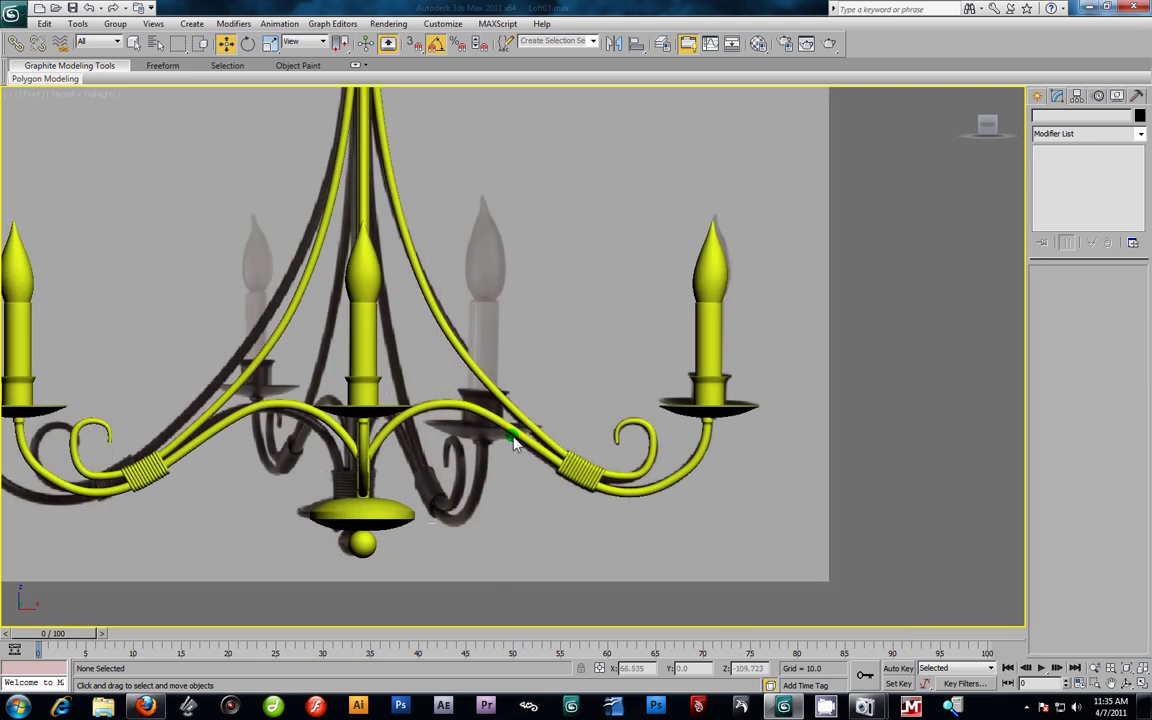
{"action": "left_click", "coordinate": [530, 443]}
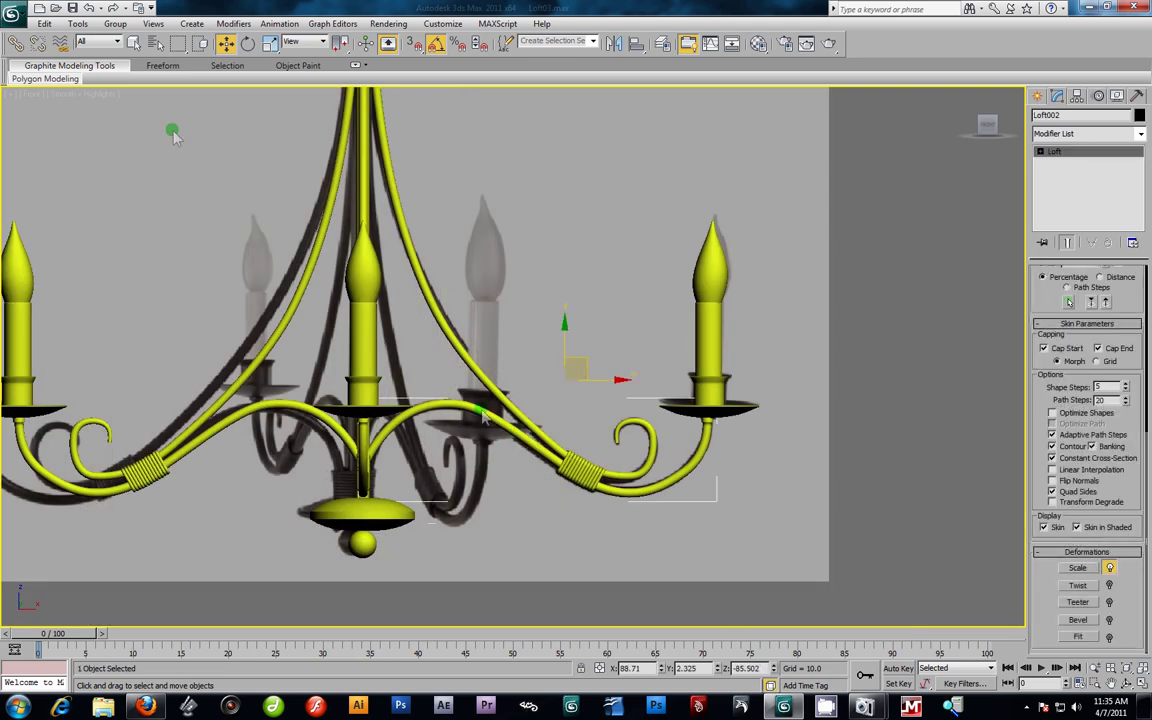
{"action": "left_click", "coordinate": [121, 24]}
{"action": "left_click", "coordinate": [638, 269]}
{"action": "left_click", "coordinate": [458, 352]}
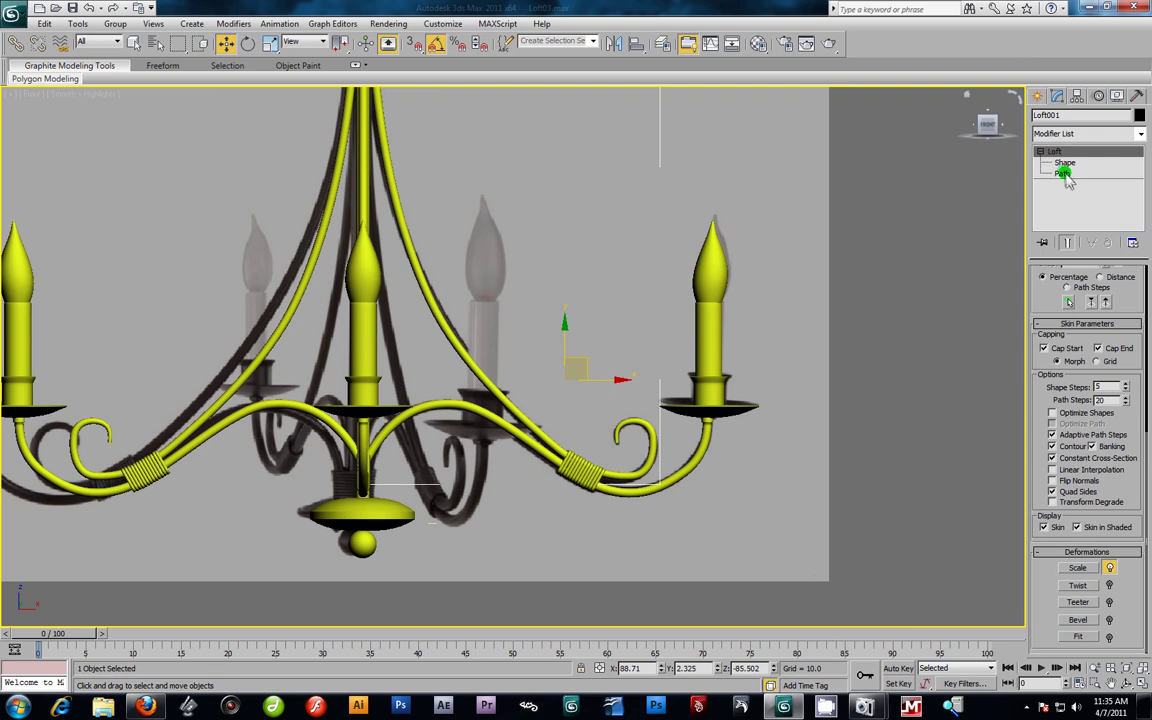
Step: Open the curved rod's loft path and its Editable Spline vertex level, and return to the loft's Path level
{"action": "left_click", "coordinate": [1062, 173]}
{"action": "left_click", "coordinate": [1040, 184]}
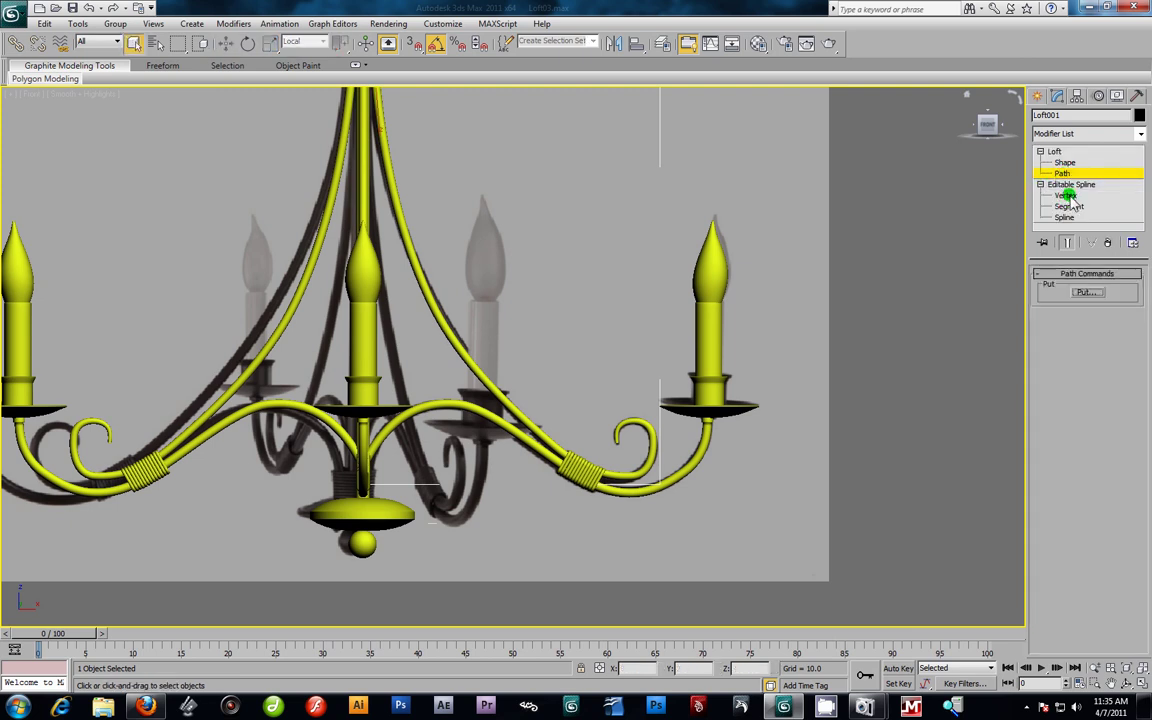
{"action": "left_click", "coordinate": [1066, 196]}
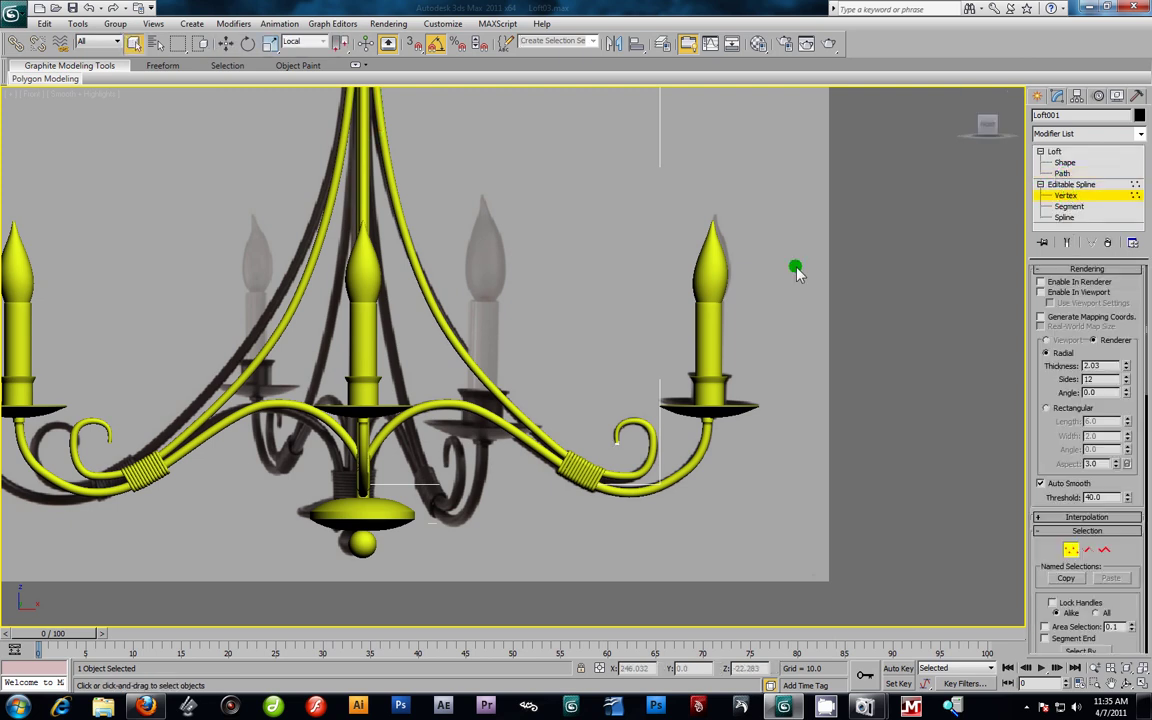
{"action": "left_click", "coordinate": [1040, 184]}
{"action": "left_click", "coordinate": [1040, 151]}
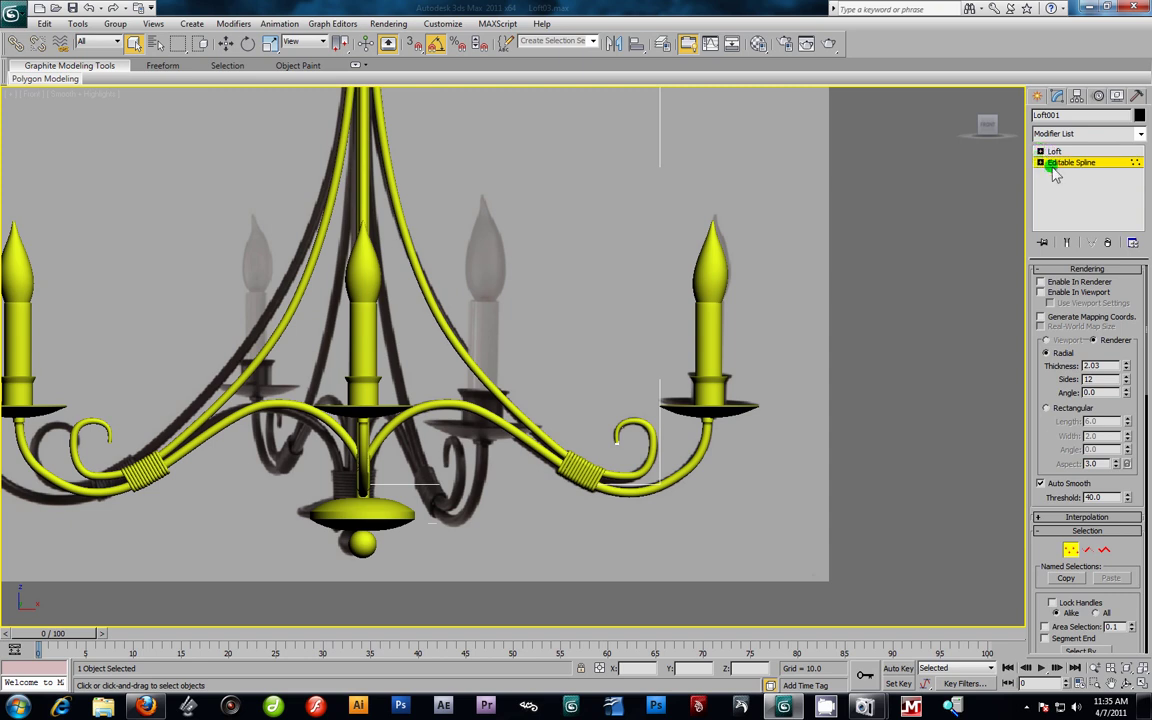
{"action": "left_click", "coordinate": [1080, 152]}
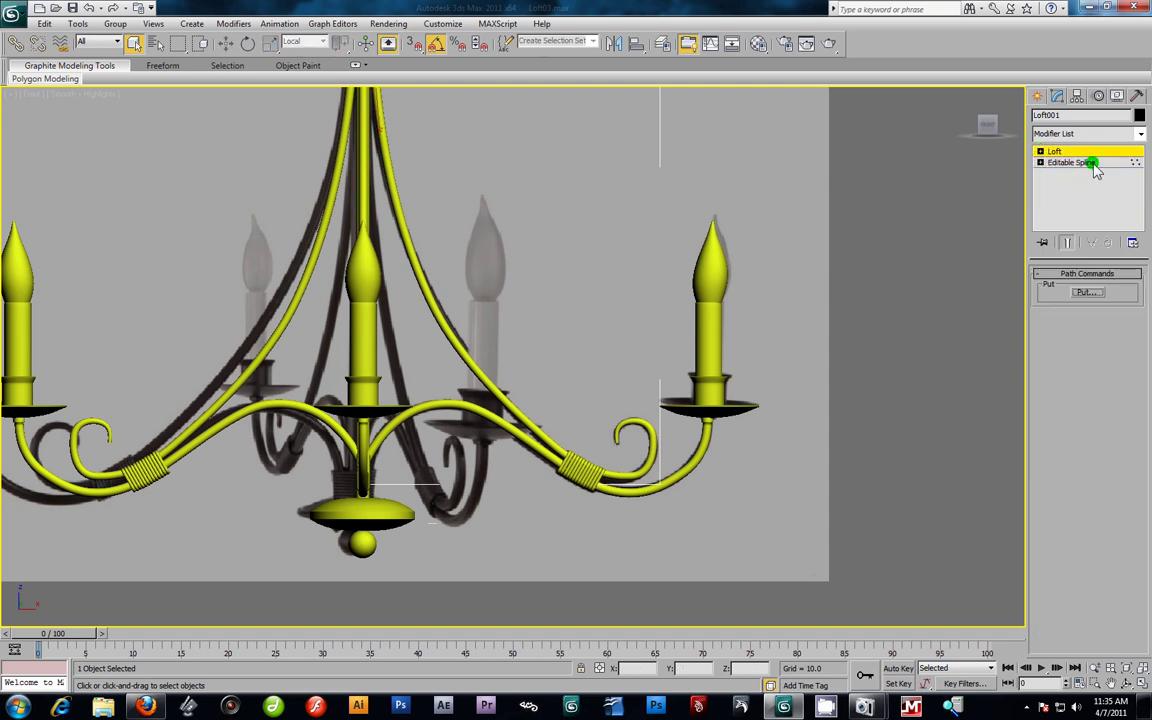
{"action": "left_click", "coordinate": [1105, 164]}
{"action": "left_click", "coordinate": [1103, 152]}
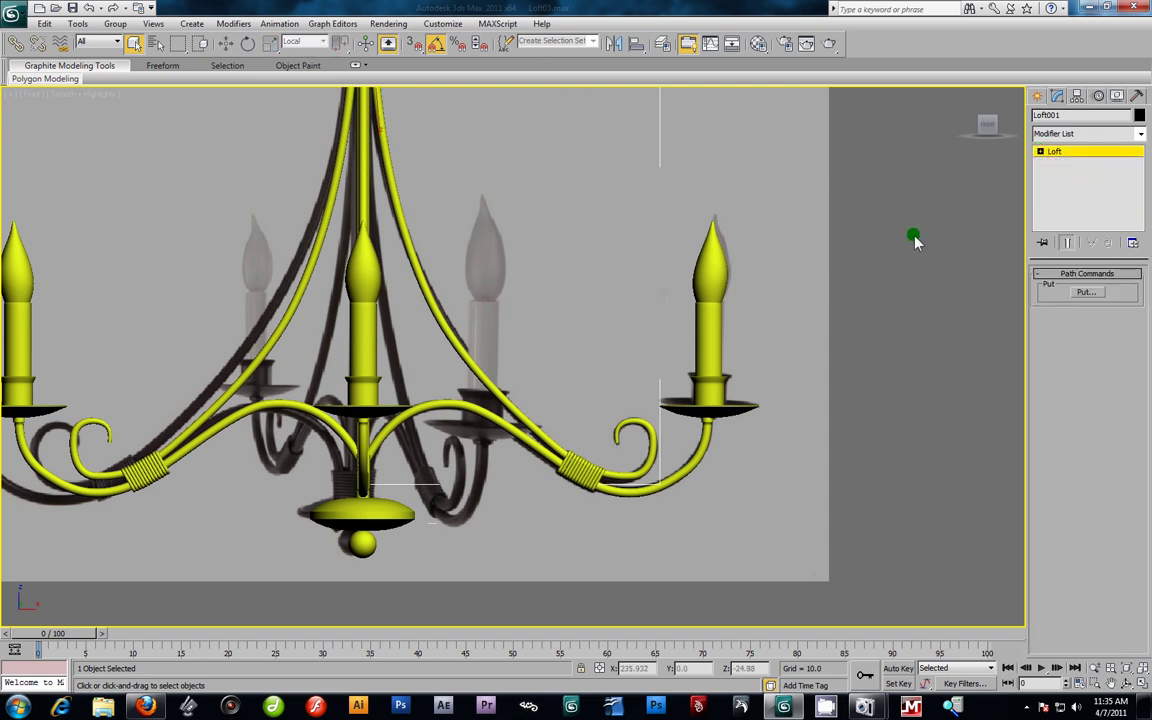
{"action": "middle_click_drag", "start_coordinate": [476, 386], "coordinate": [503, 411]}
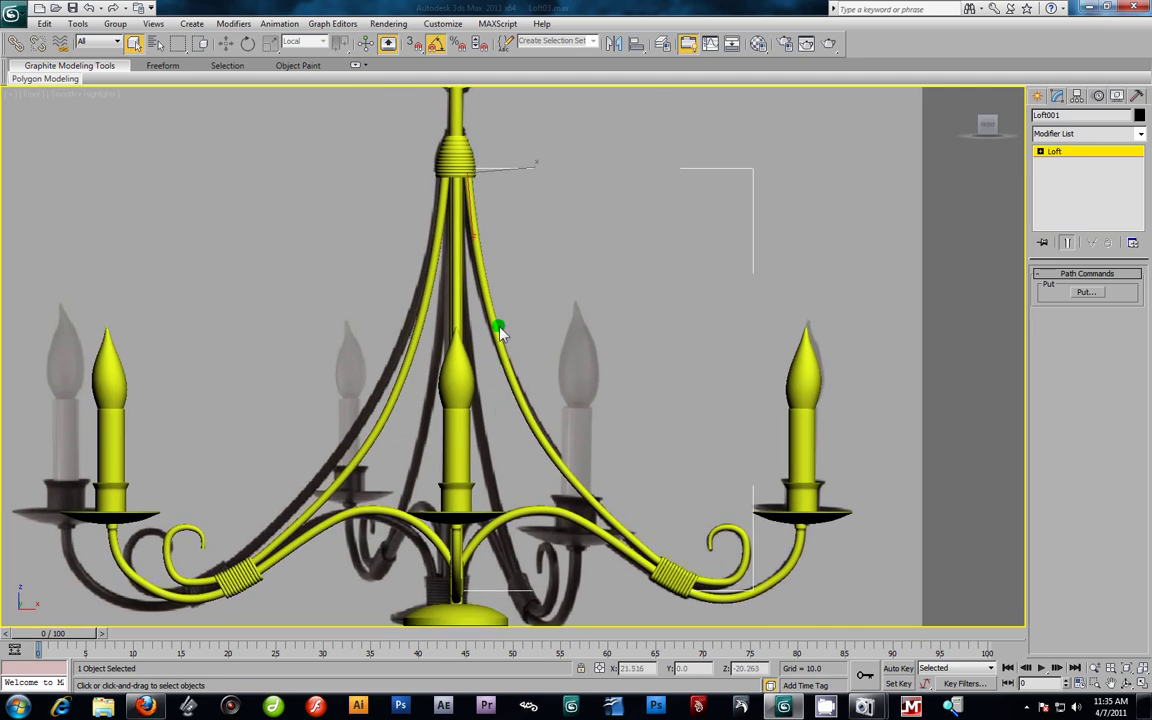
{"action": "middle_click_drag", "start_coordinate": [617, 350], "coordinate": [597, 317]}
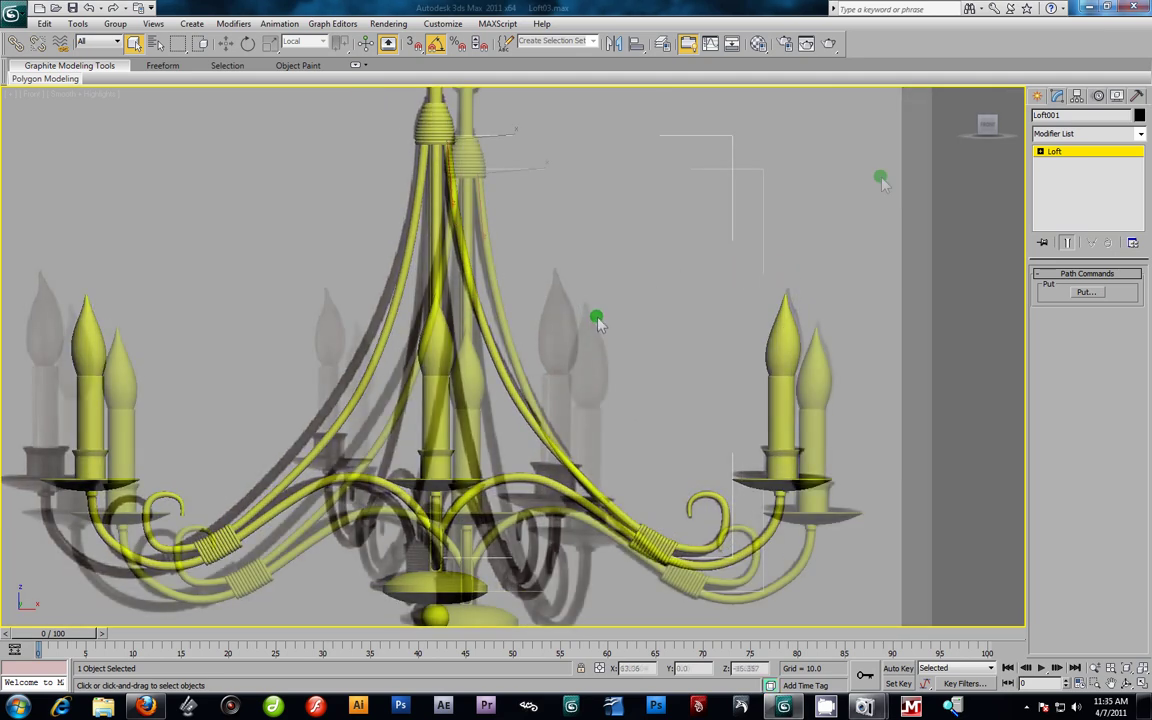
{"action": "middle_click_drag", "start_coordinate": [597, 319], "coordinate": [625, 352]}
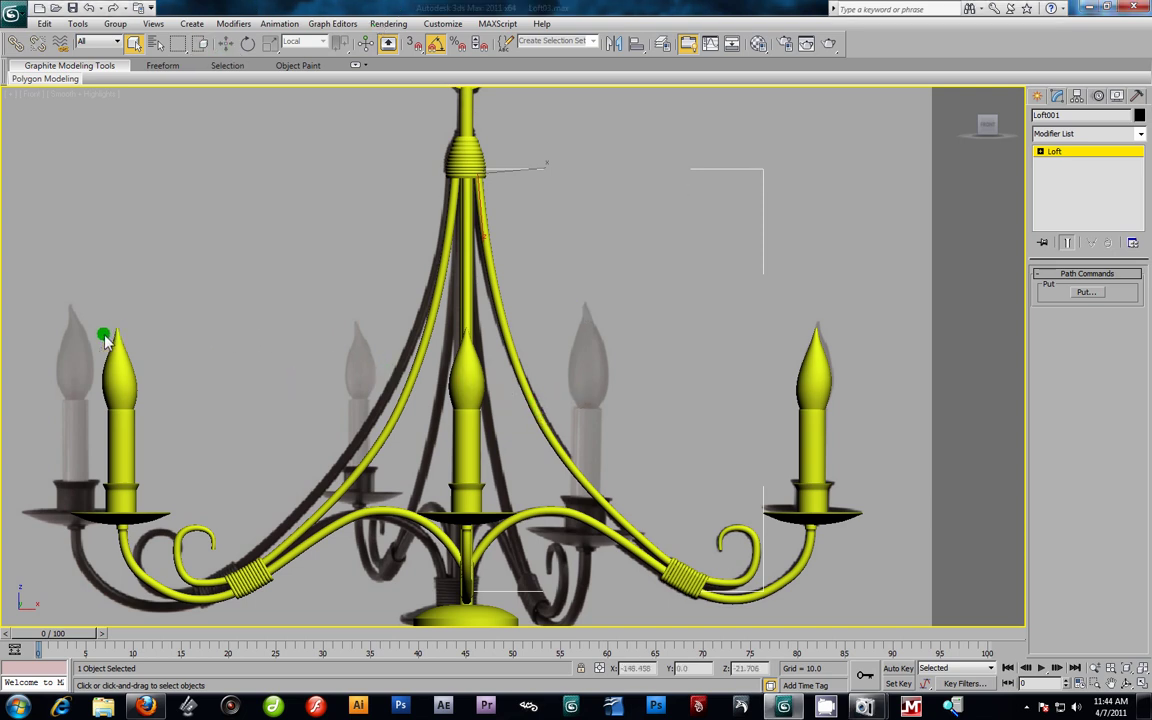
{"action": "left_click_drag", "start_coordinate": [52, 289], "coordinate": [301, 627]}
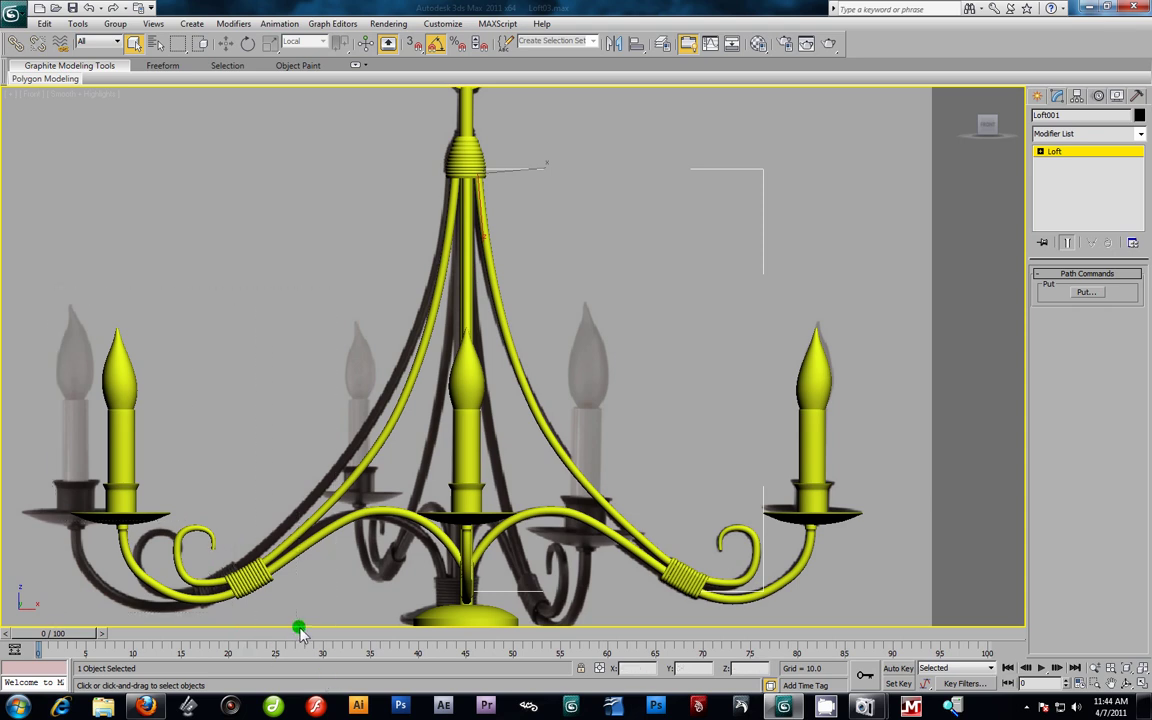
{"action": "right_click", "coordinate": [593, 490]}
{"action": "left_click", "coordinate": [617, 455]}
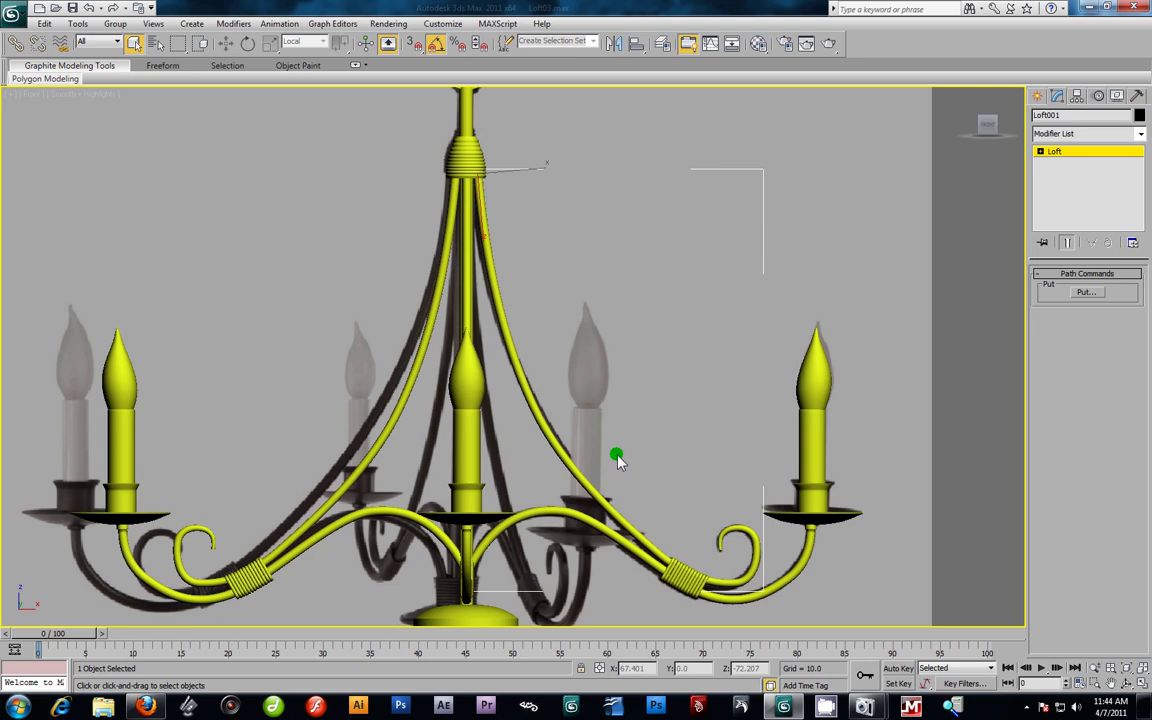
{"action": "scroll", "coordinate": [626, 398], "scroll_direction": "down", "scroll_amount": 3}
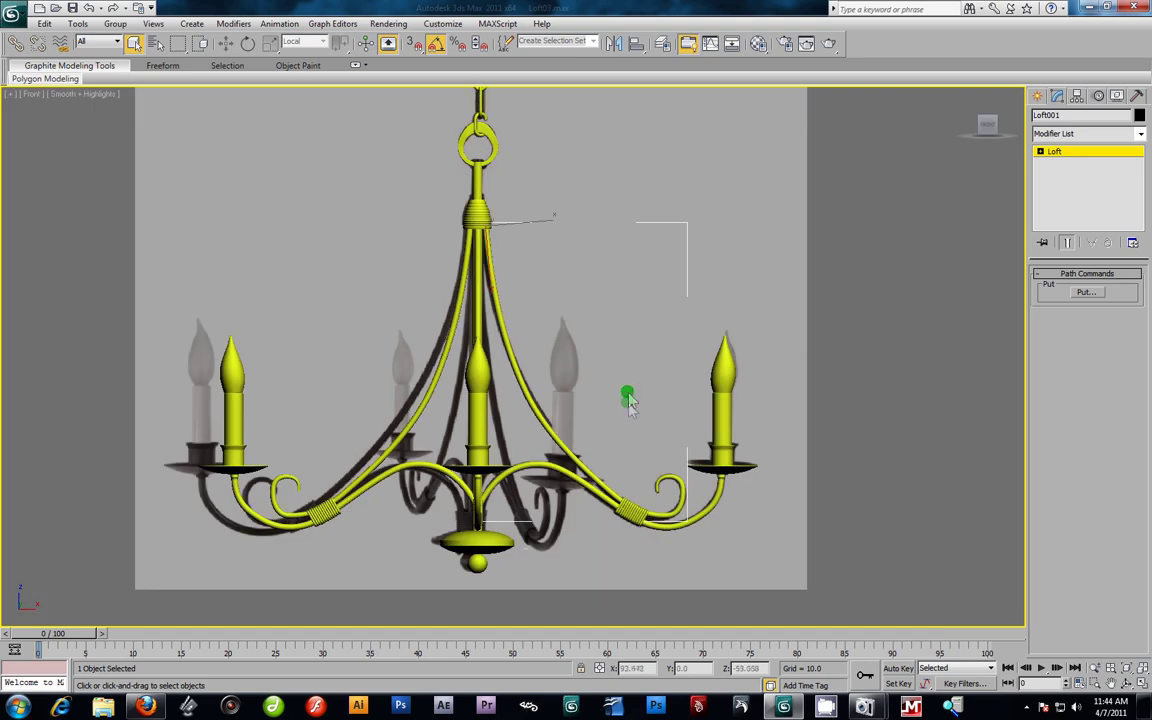
{"action": "left_click_drag", "start_coordinate": [803, 284], "coordinate": [561, 588]}
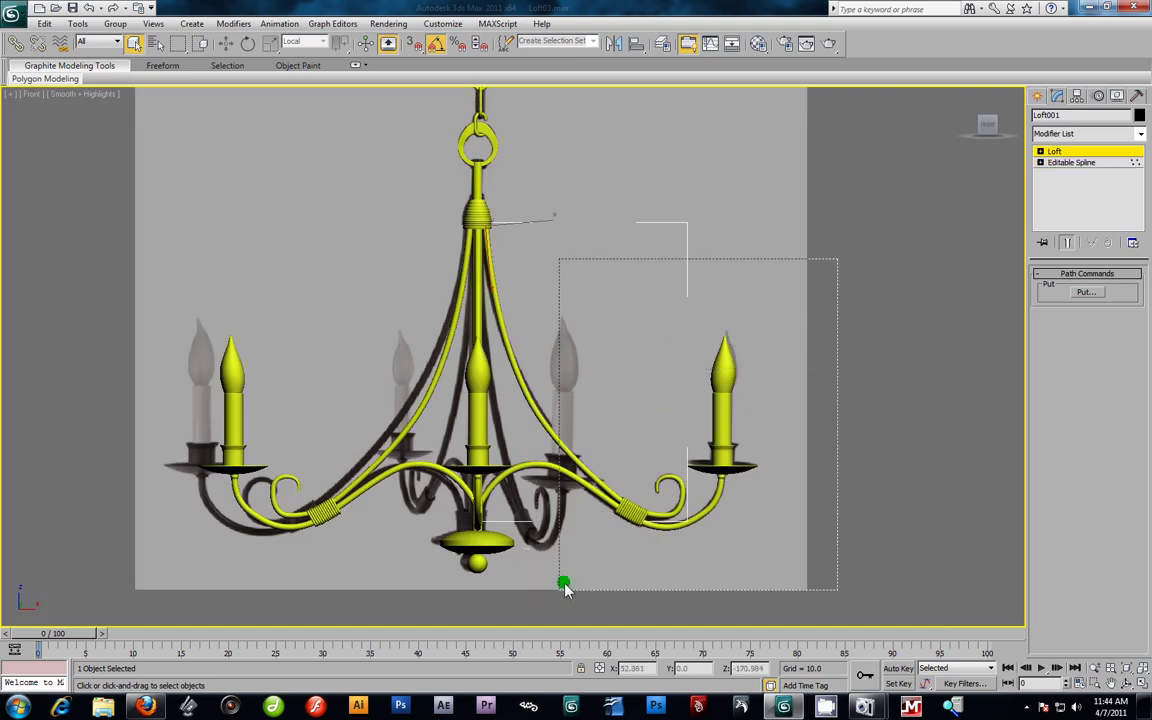
Step: Examine the chandelier model in the four-view layout and in the maximized Perspective and Front views
{"action": "right_click", "coordinate": [604, 509]}
{"action": "left_click", "coordinate": [643, 464]}
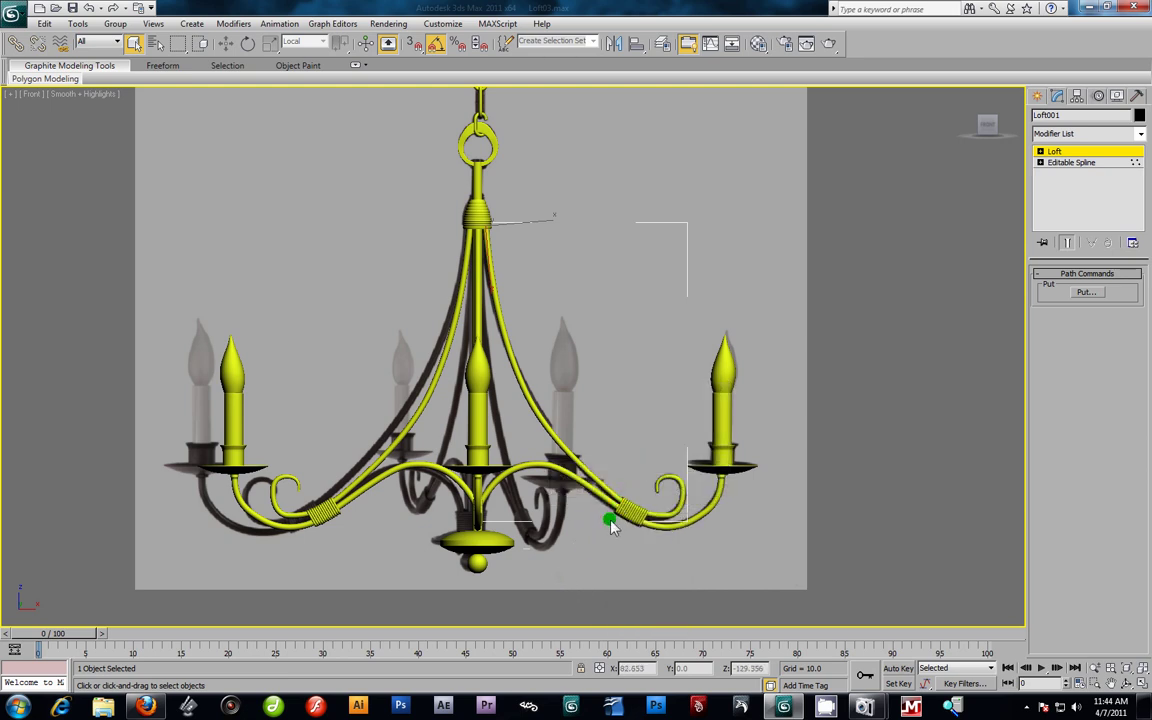
{"action": "key", "text": "alt+w"}
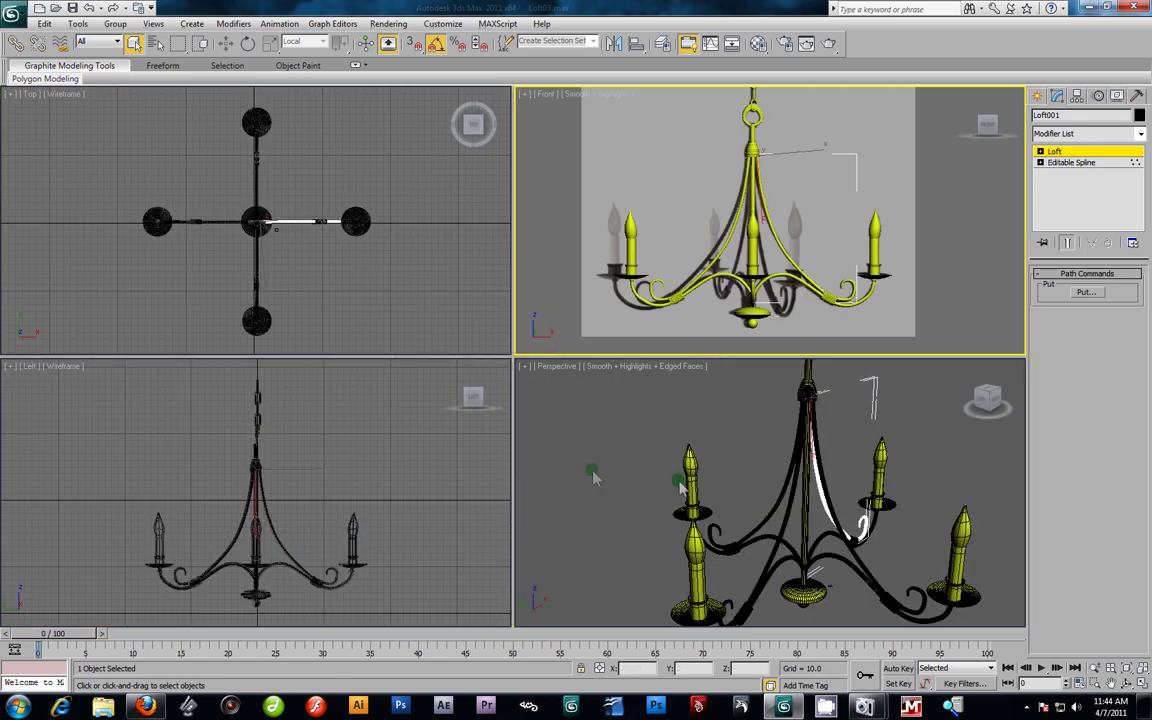
{"action": "key", "text": "alt+w"}
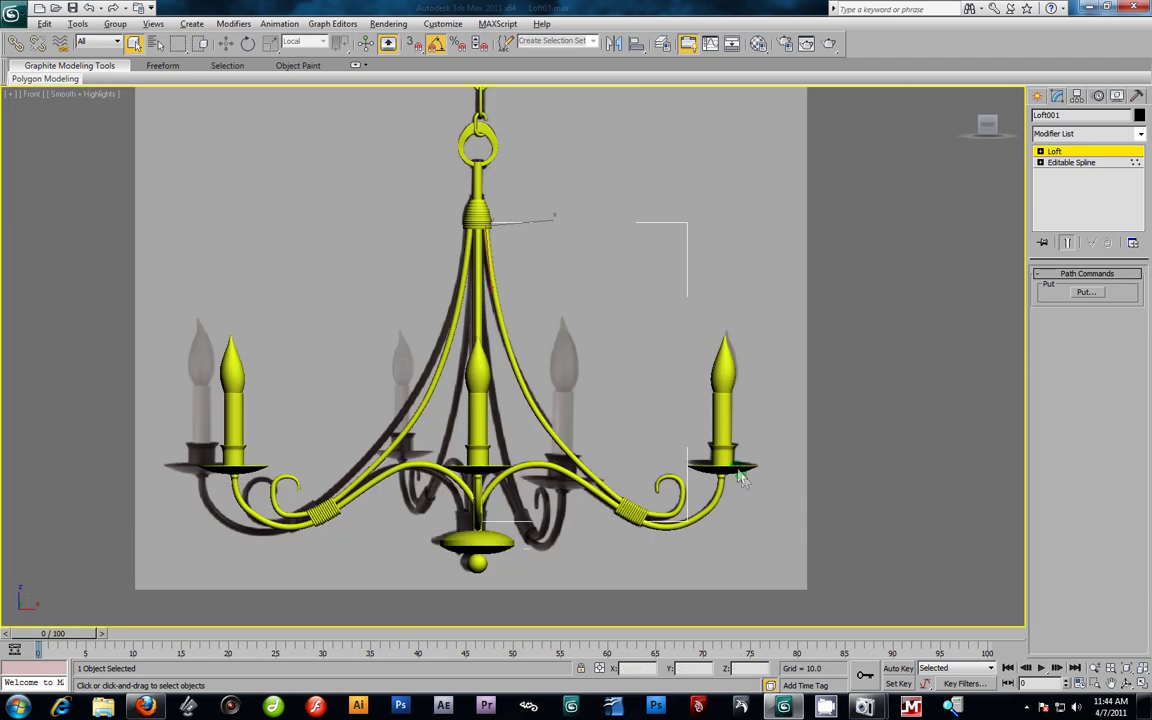
{"action": "key", "text": "alt+w"}
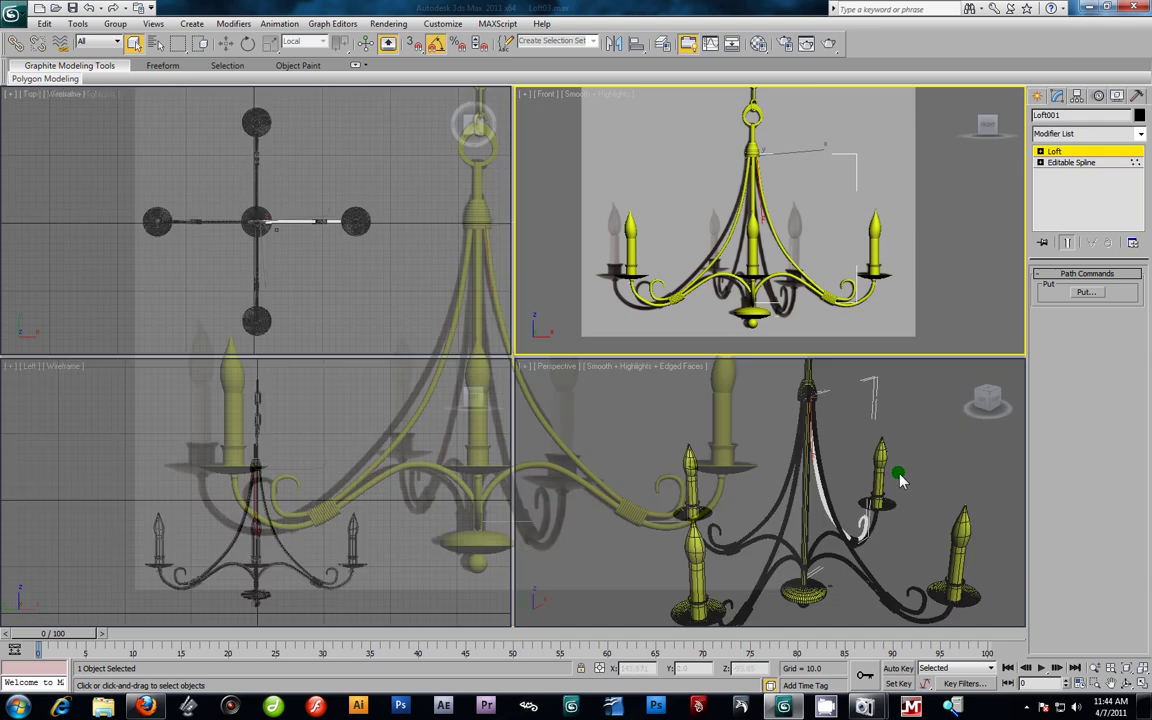
{"action": "key", "text": "alt+w"}
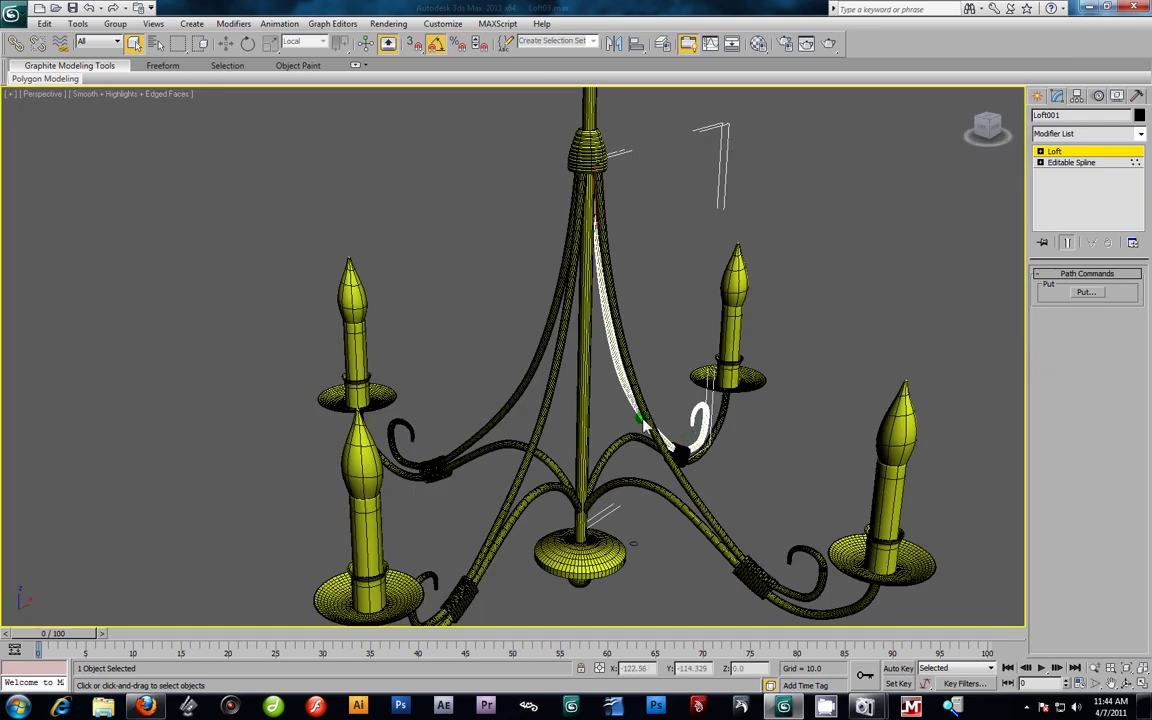
{"action": "scroll", "coordinate": [640, 419], "scroll_direction": "up", "scroll_amount": 5}
{"action": "left_click", "coordinate": [848, 306]}
{"action": "scroll", "coordinate": [830, 320], "scroll_direction": "down", "scroll_amount": 4}
{"action": "key", "text": "alt+w"}
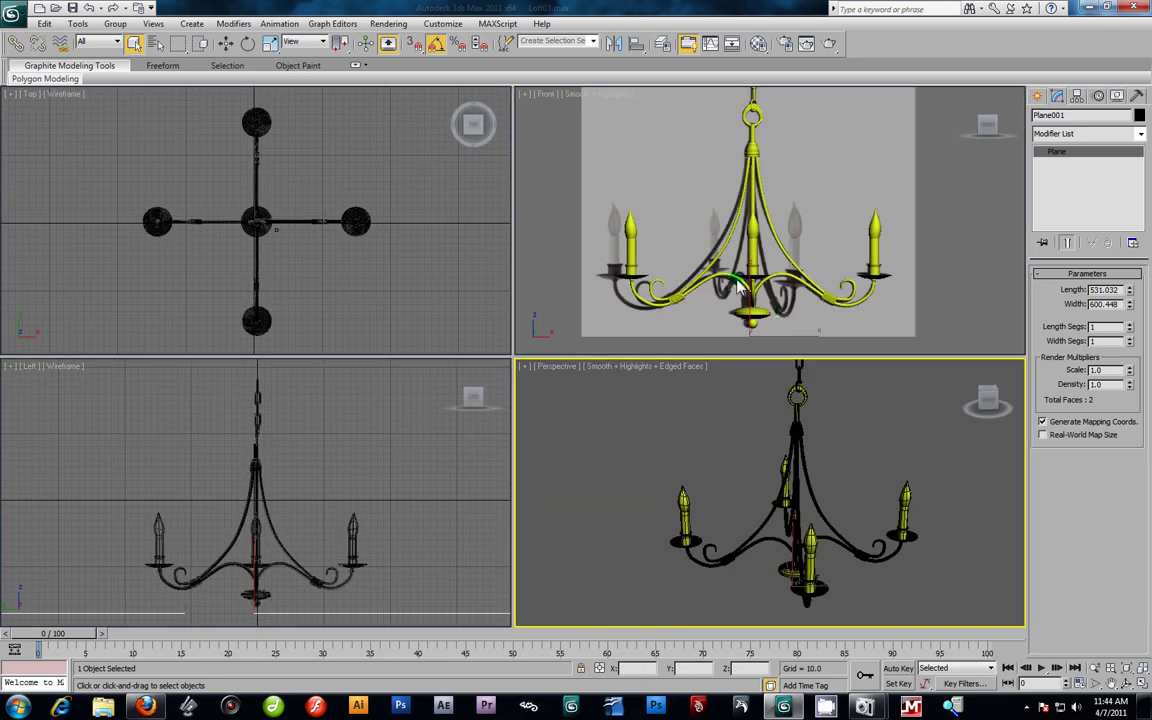
{"action": "key", "text": "alt+w"}
{"action": "key", "text": "alt+w"}
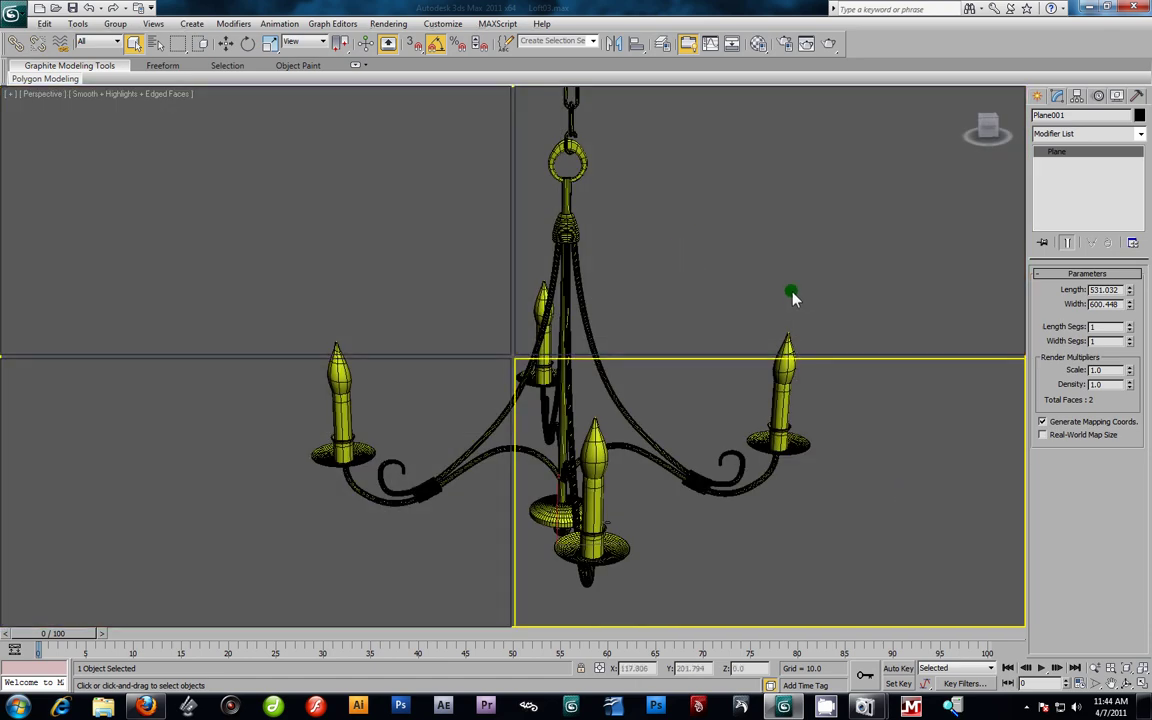
{"action": "left_click", "coordinate": [834, 291]}
{"action": "key", "text": "alt+w"}
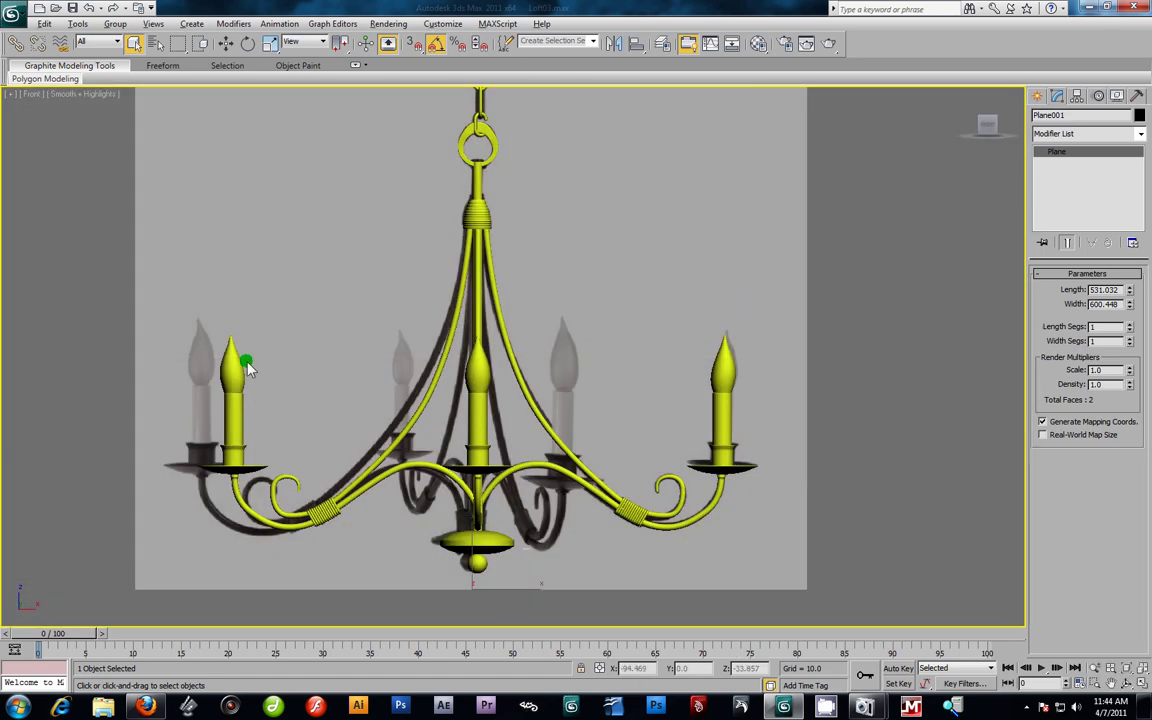
Step: Hide the complete left arm of the chandelier with its candle, scroll and coil wrap in the Front view
{"action": "left_click_drag", "start_coordinate": [84, 294], "coordinate": [410, 557]}
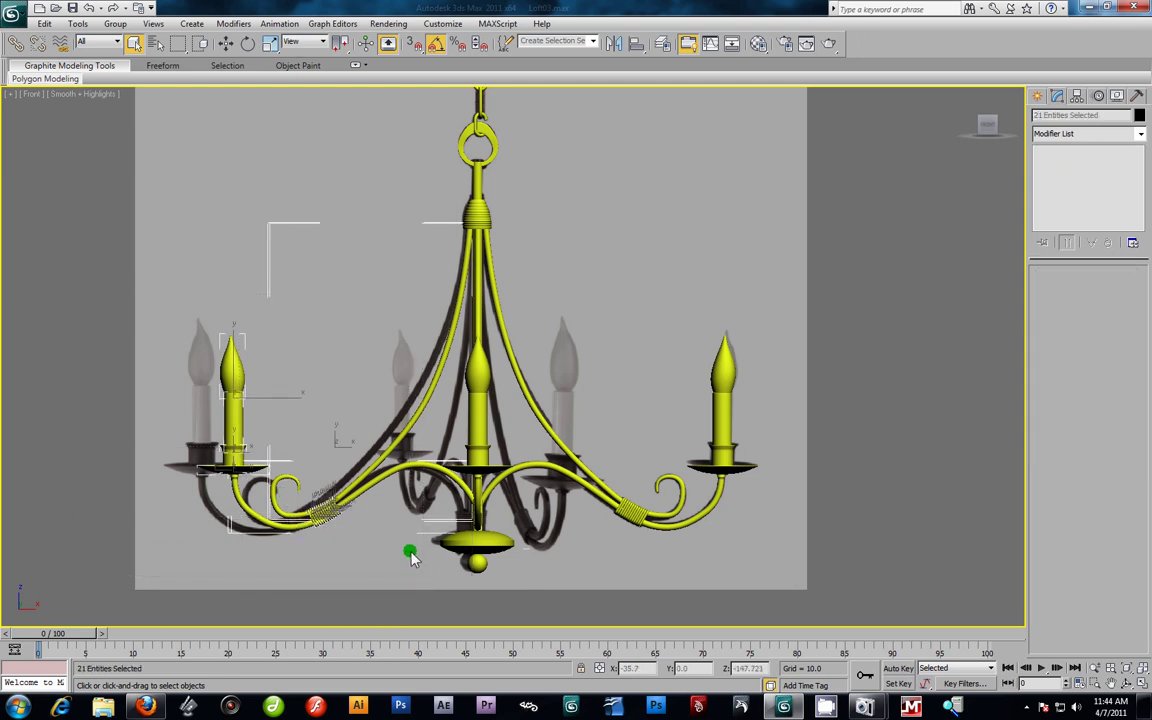
{"action": "right_click", "coordinate": [420, 462]}
{"action": "left_click", "coordinate": [480, 424]}
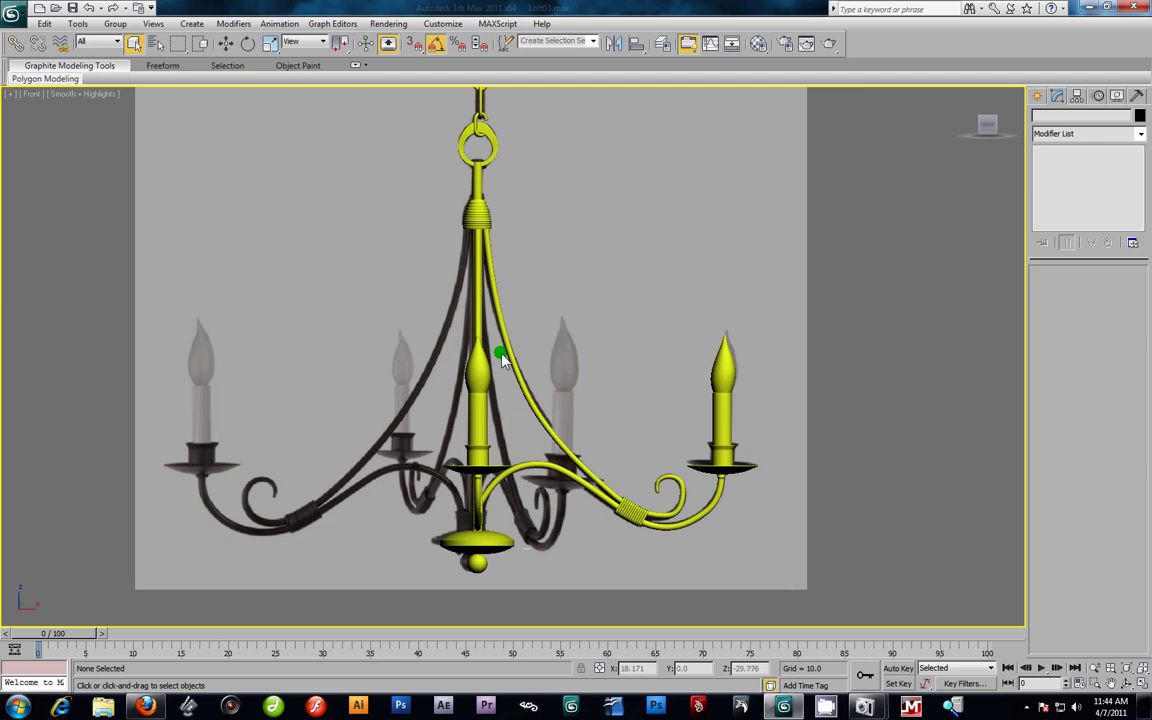
Step: Hide the opposite right arm with its candle, scroll and coil wrap in the Front view
{"action": "left_click_drag", "start_coordinate": [540, 301], "coordinate": [787, 578]}
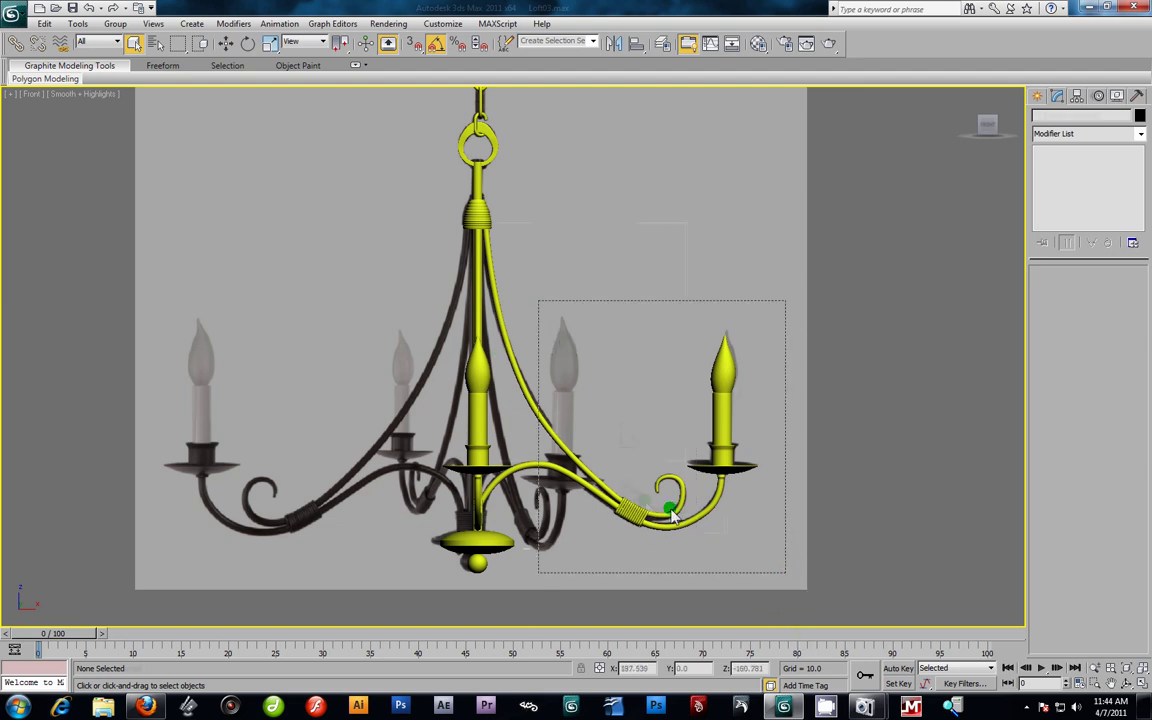
{"action": "left_click_drag", "start_coordinate": [672, 515], "coordinate": [630, 496]}
{"action": "right_click", "coordinate": [641, 490]}
{"action": "left_click", "coordinate": [665, 465]}
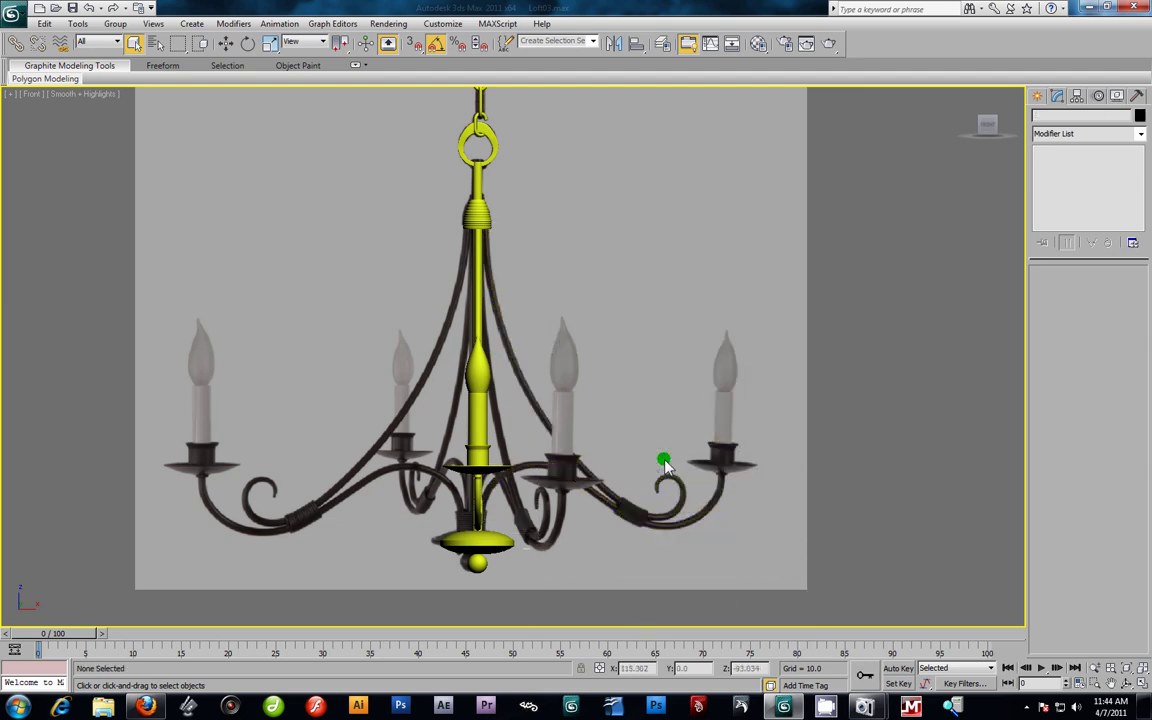
Step: Select both remaining chandelier arms with their candles together in the Left view, leaving out the central stem
{"action": "key", "text": "alt+w"}
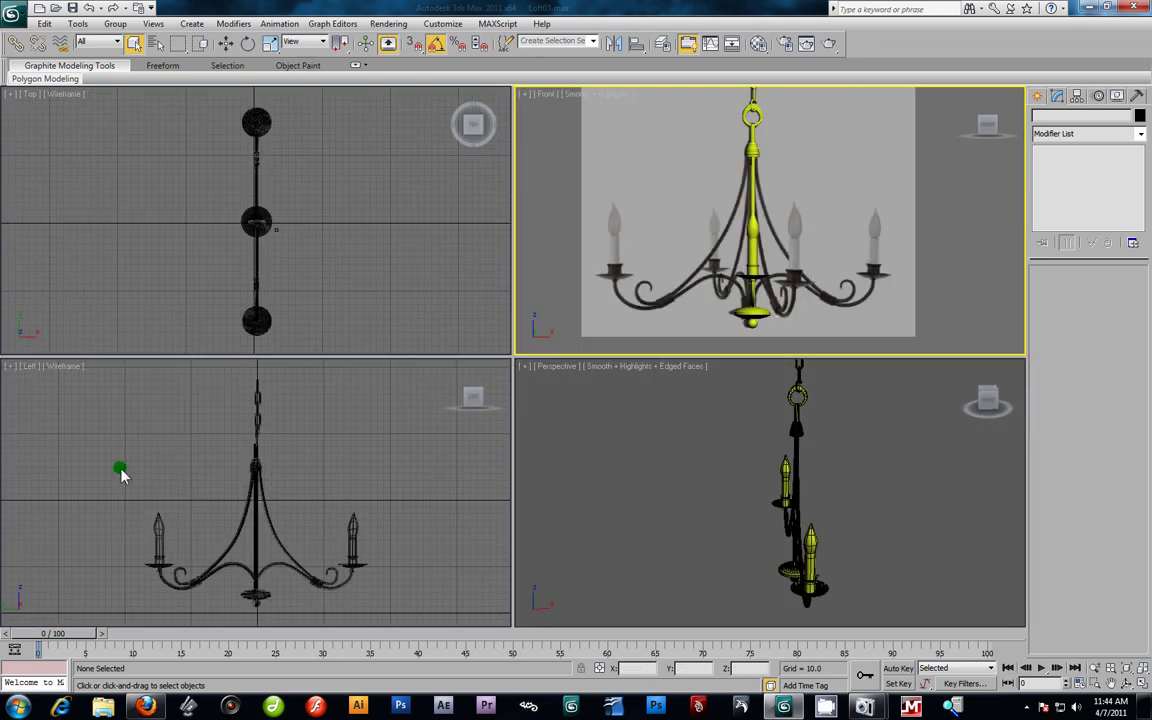
{"action": "left_click_drag", "start_coordinate": [120, 474], "coordinate": [202, 617]}
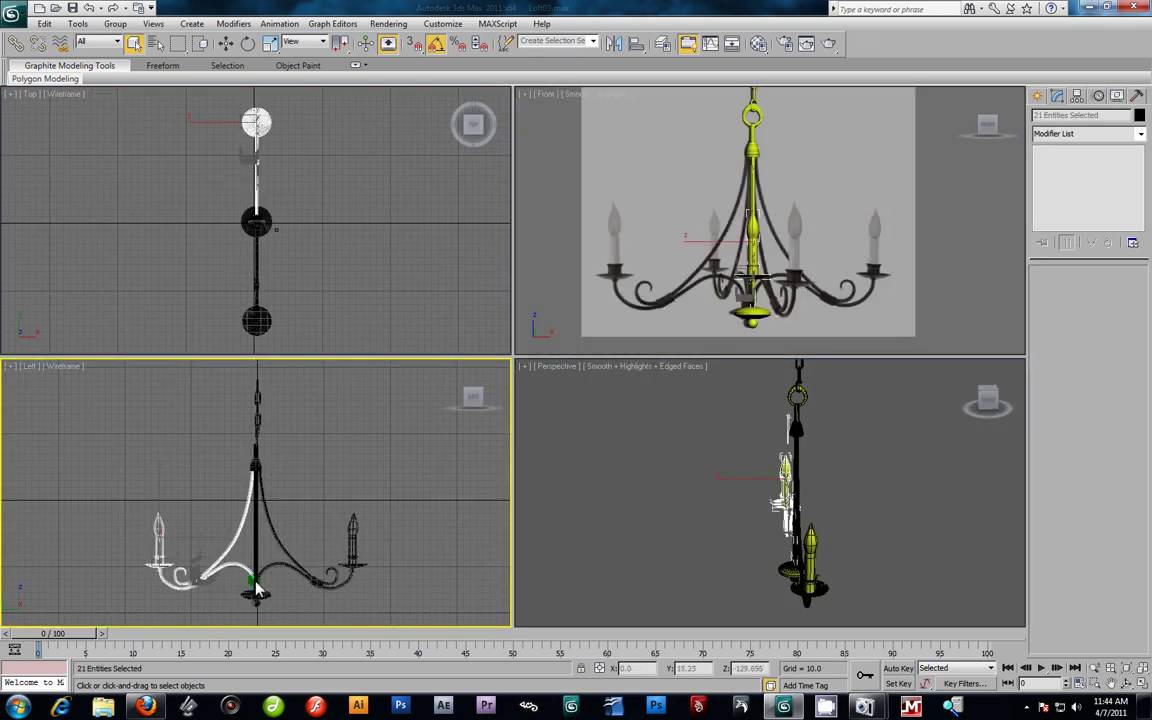
{"action": "left_click_drag", "start_coordinate": [371, 440], "coordinate": [270, 530], "text": "ctrl"}
{"action": "right_click", "coordinate": [298, 557]}
{"action": "left_click", "coordinate": [336, 510]}
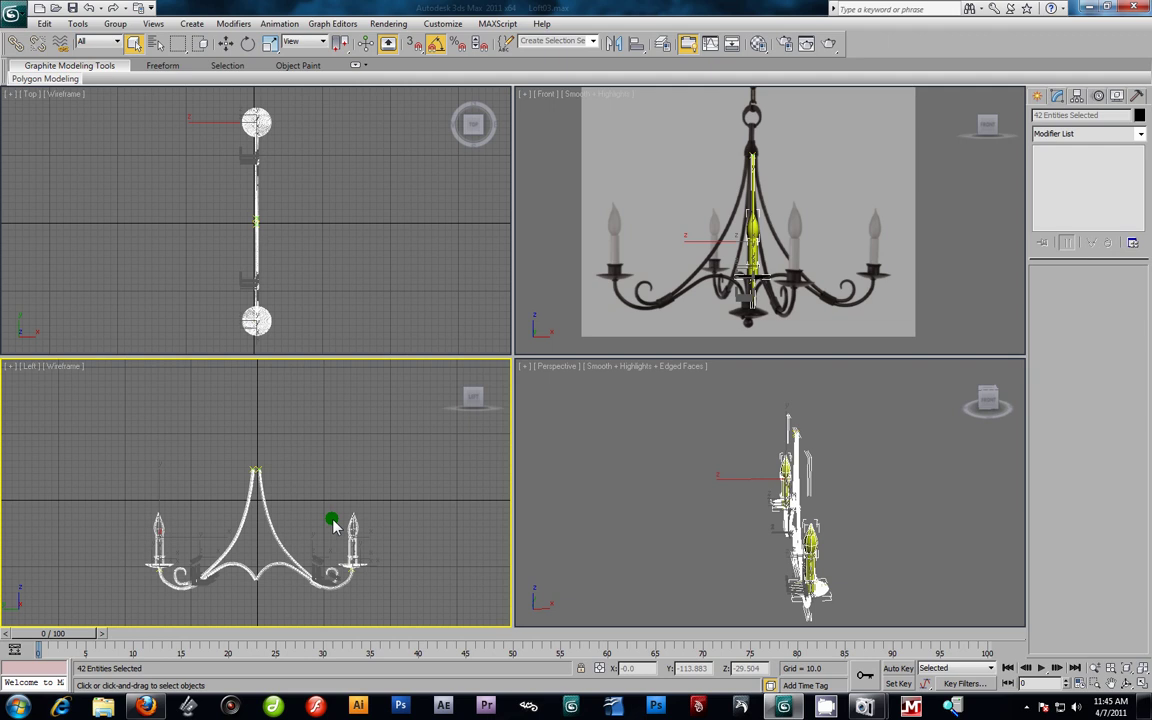
{"action": "key", "text": "ctrl+z"}
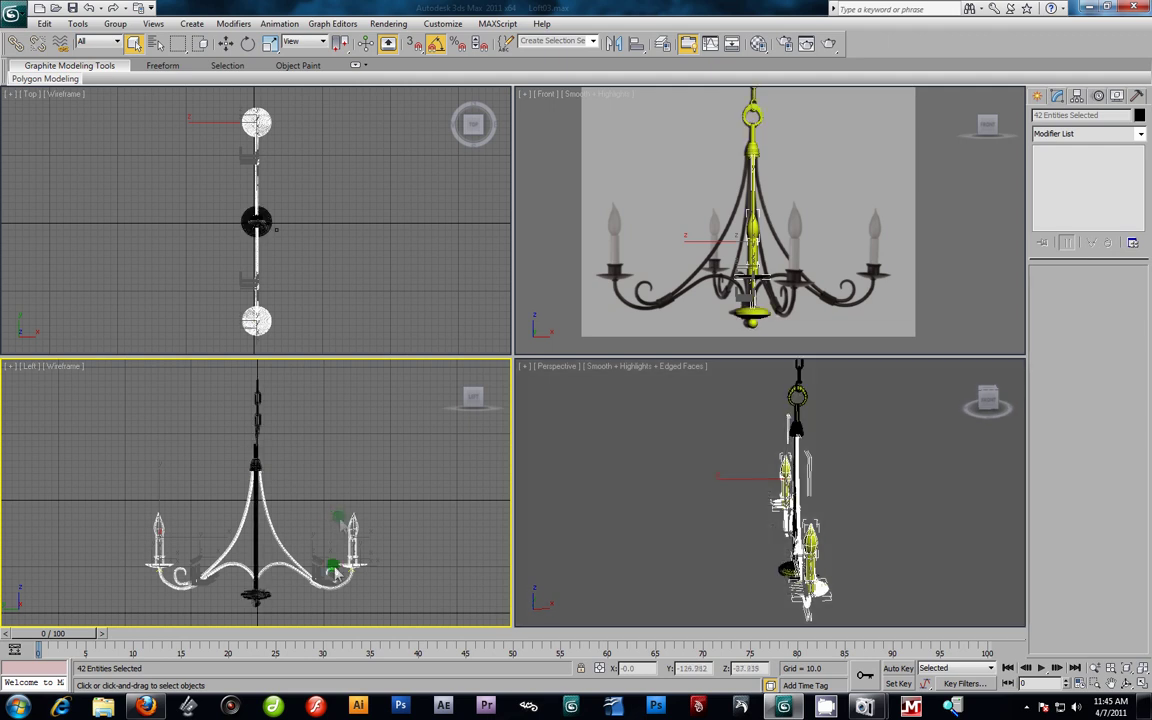
Step: Hide the two selected arms with their candles and maximize the Front view
{"action": "right_click", "coordinate": [336, 548]}
{"action": "left_click", "coordinate": [368, 508]}
{"action": "left_click", "coordinate": [771, 258]}
{"action": "key", "text": "alt+w"}
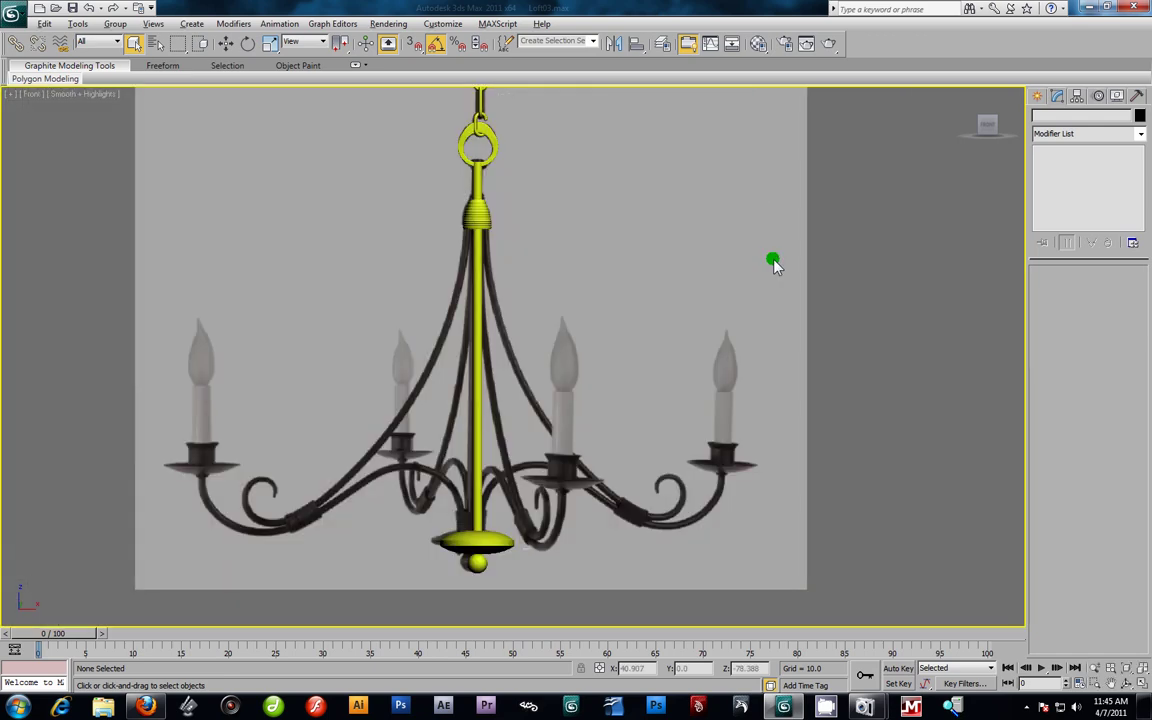
Step: Examine the chain, the top ring and the central stem against the reference image, selecting the ring to see its modifiers
{"action": "middle_click_drag", "start_coordinate": [549, 321], "coordinate": [593, 324]}
{"action": "scroll", "coordinate": [593, 325], "scroll_direction": "down", "scroll_amount": 3}
{"action": "middle_click_drag", "start_coordinate": [575, 250], "coordinate": [580, 268]}
{"action": "scroll", "coordinate": [580, 269], "scroll_direction": "up", "scroll_amount": 3}
{"action": "scroll", "coordinate": [568, 264], "scroll_direction": "down", "scroll_amount": 3}
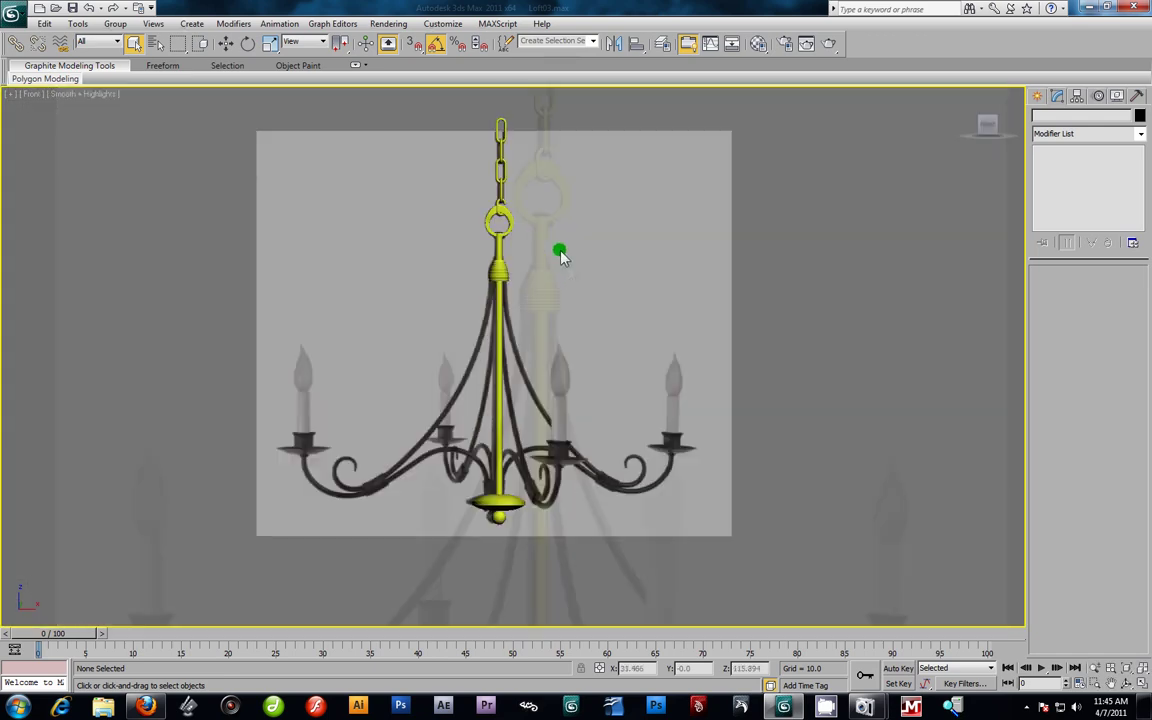
{"action": "scroll", "coordinate": [535, 262], "scroll_direction": "up", "scroll_amount": 4}
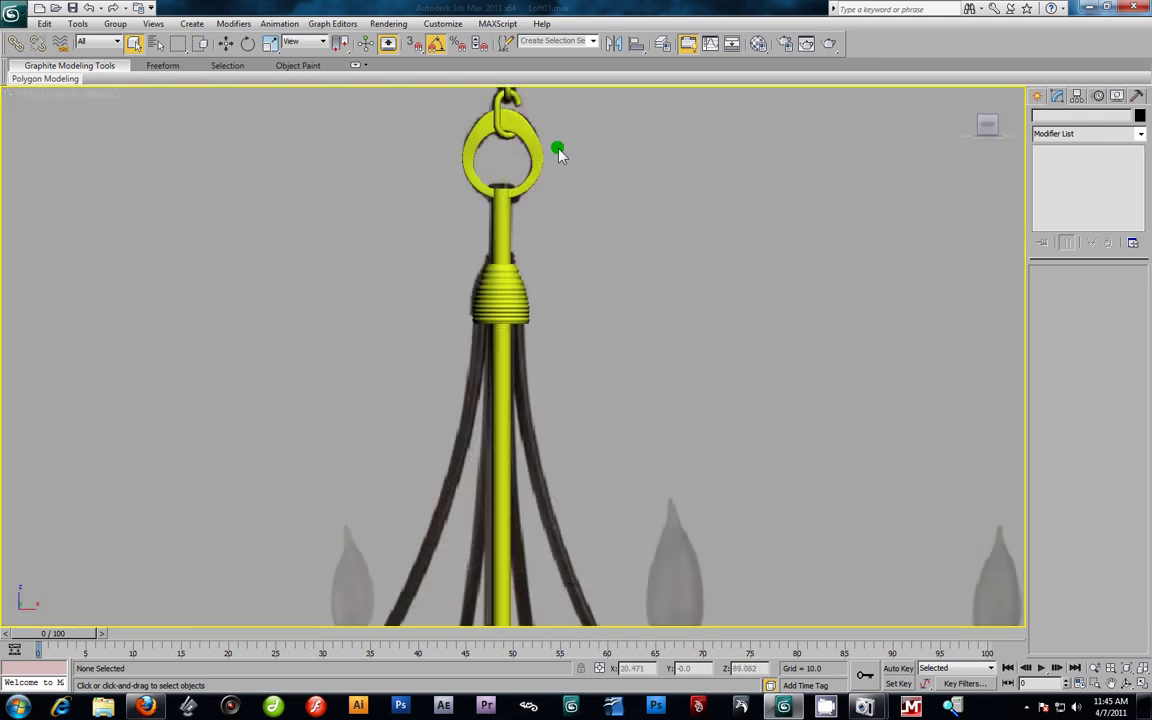
{"action": "left_click", "coordinate": [539, 151]}
{"action": "scroll", "coordinate": [539, 151], "scroll_direction": "down", "scroll_amount": 3}
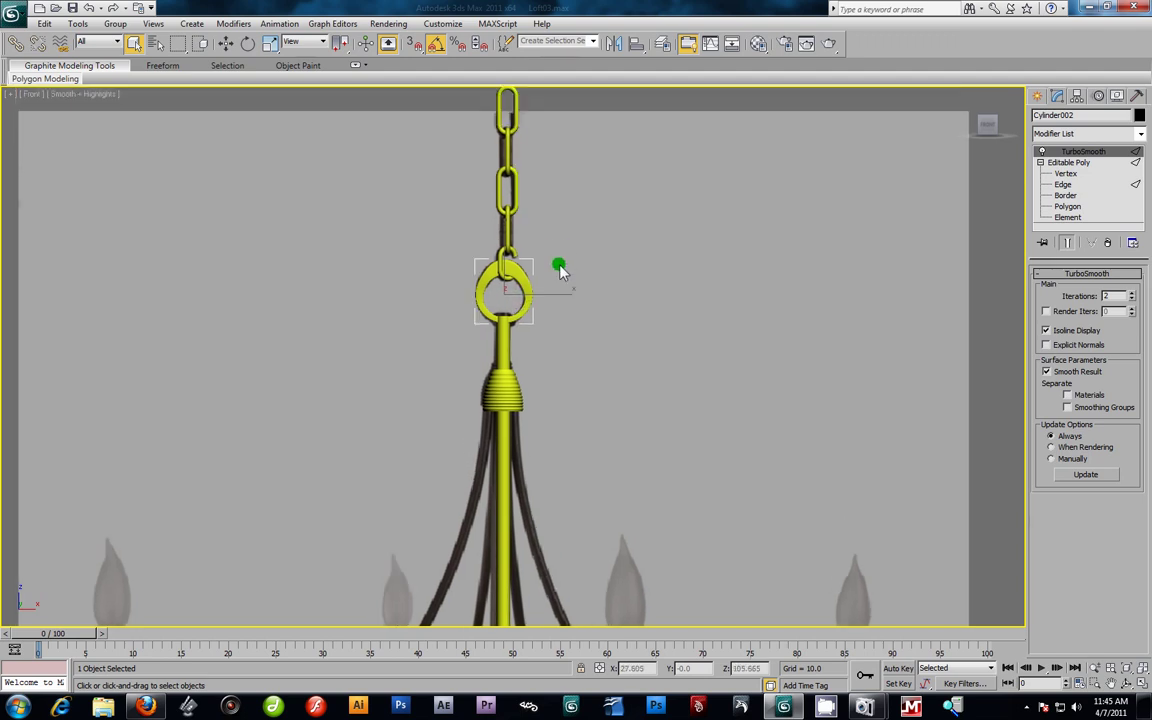
{"action": "scroll", "coordinate": [560, 262], "scroll_direction": "up", "scroll_amount": 2}
{"action": "scroll", "coordinate": [586, 298], "scroll_direction": "down", "scroll_amount": 3}
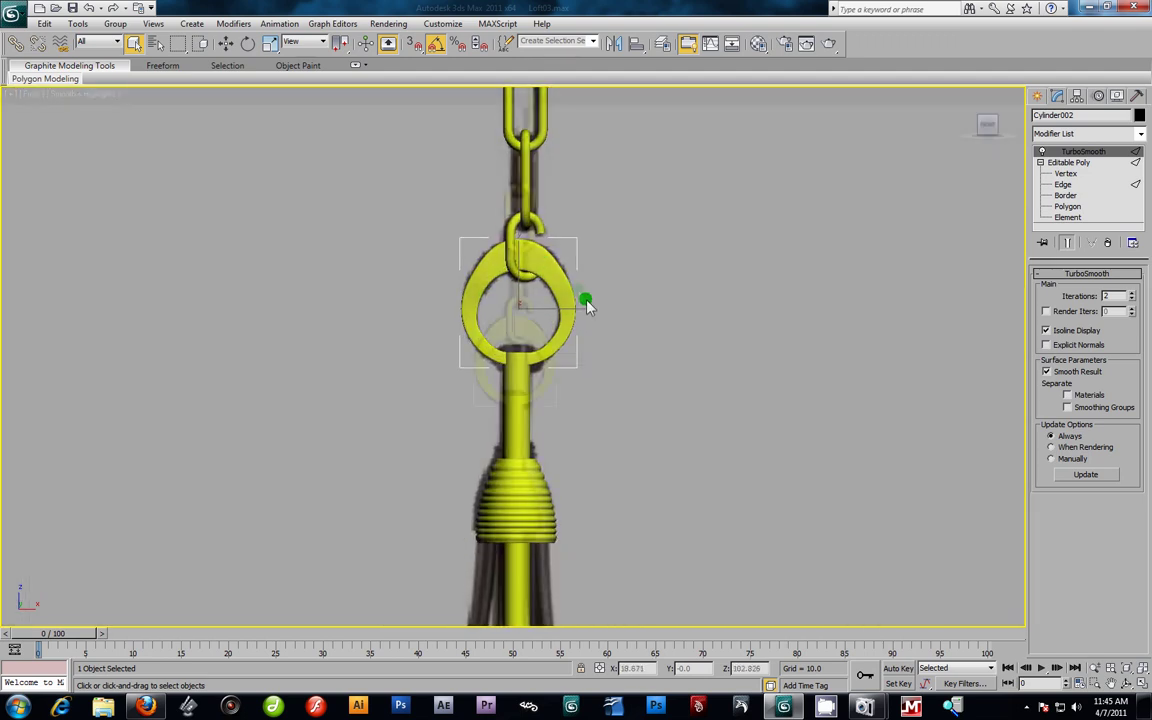
{"action": "middle_click_drag", "start_coordinate": [558, 412], "coordinate": [551, 193]}
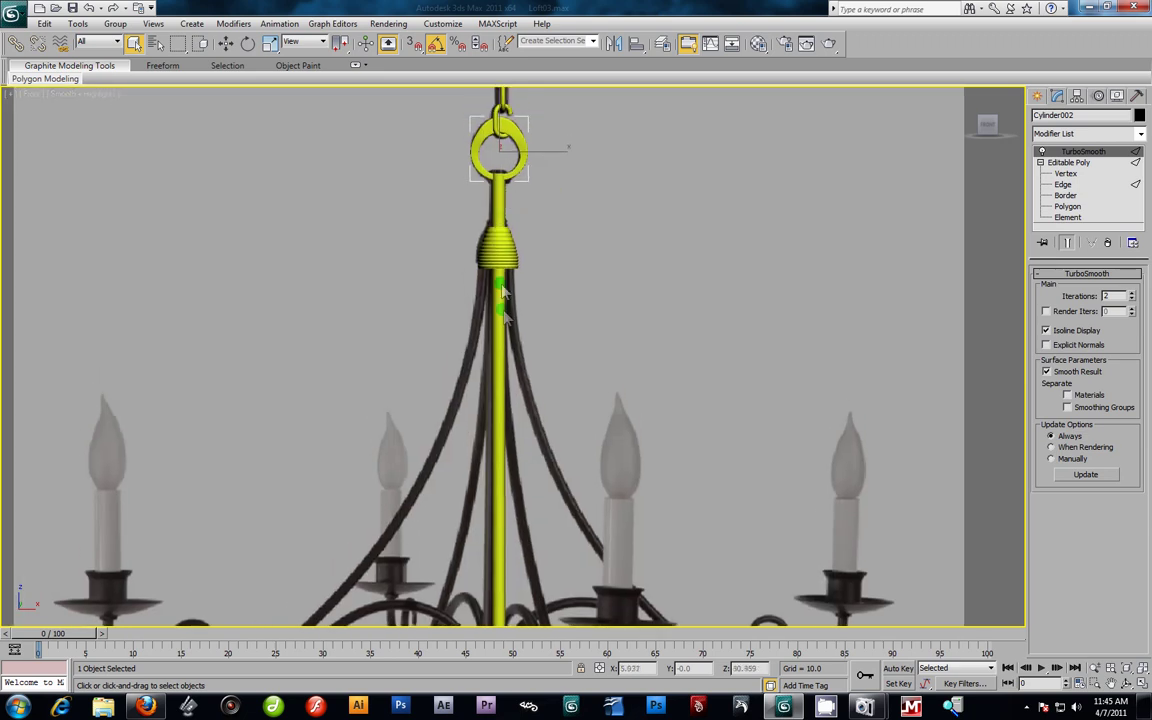
{"action": "scroll", "coordinate": [527, 472], "scroll_direction": "down", "scroll_amount": 2}
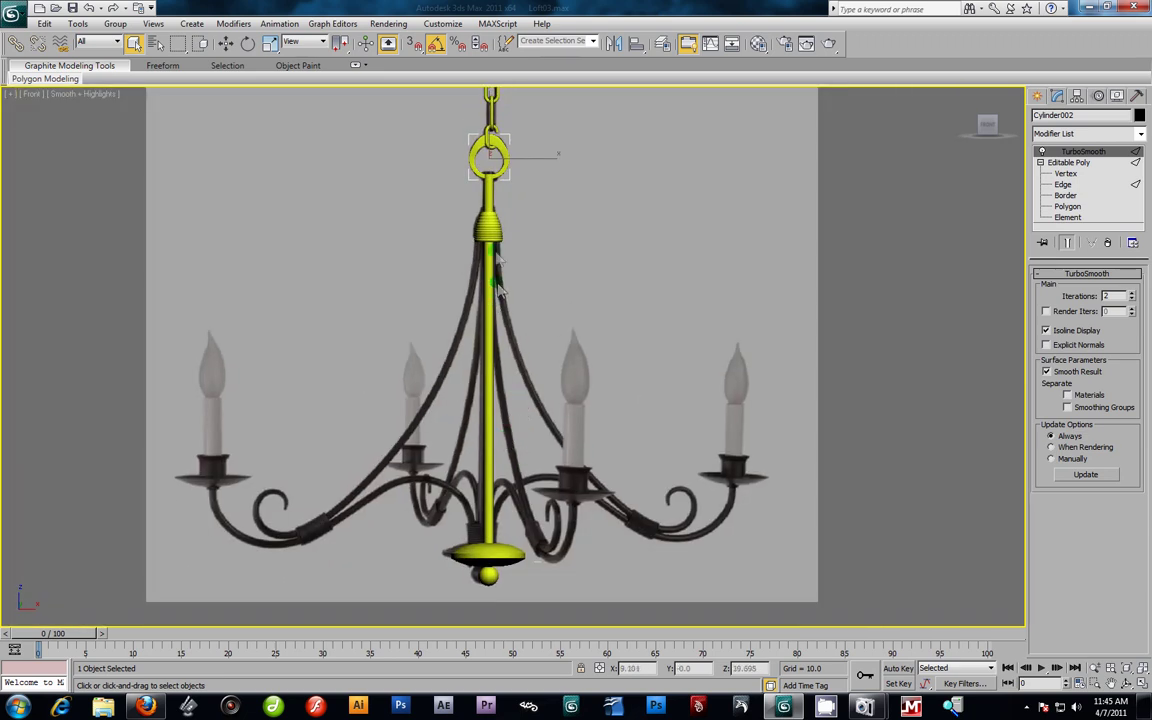
{"action": "scroll", "coordinate": [514, 355], "scroll_direction": "up", "scroll_amount": 5}
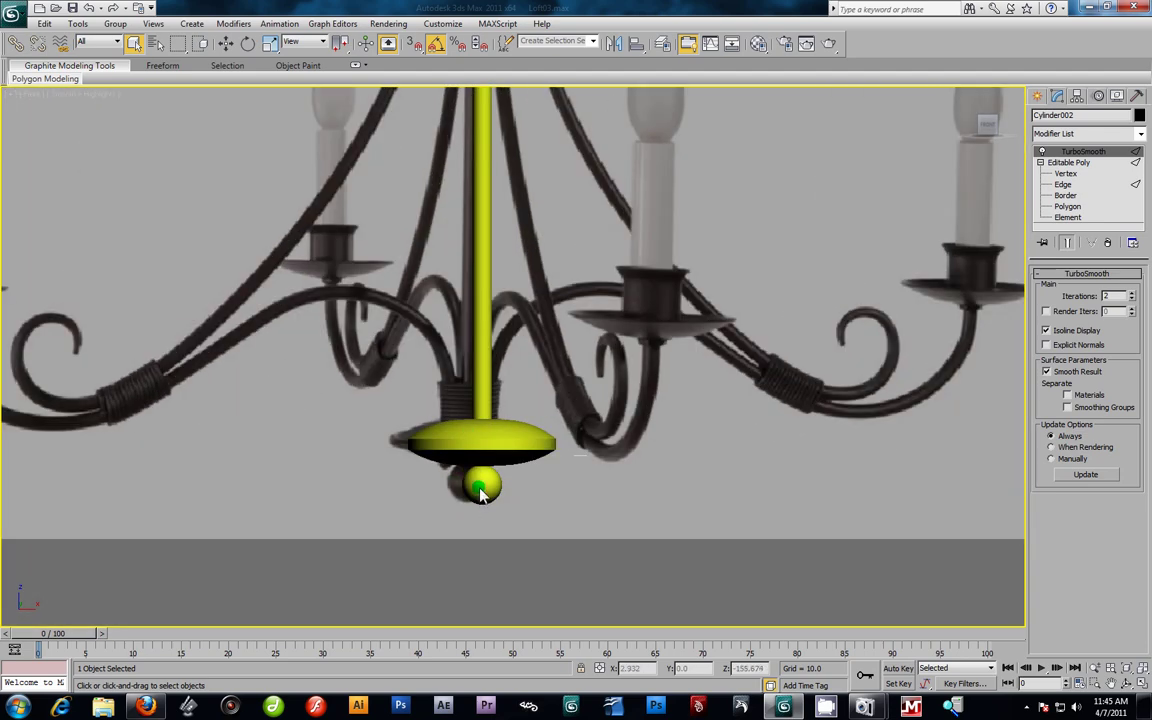
Step: Select the disc at the stem's base, and switch its Lathe modifier off and on again to inspect the profile line
{"action": "left_click", "coordinate": [480, 490]}
{"action": "left_click", "coordinate": [503, 456]}
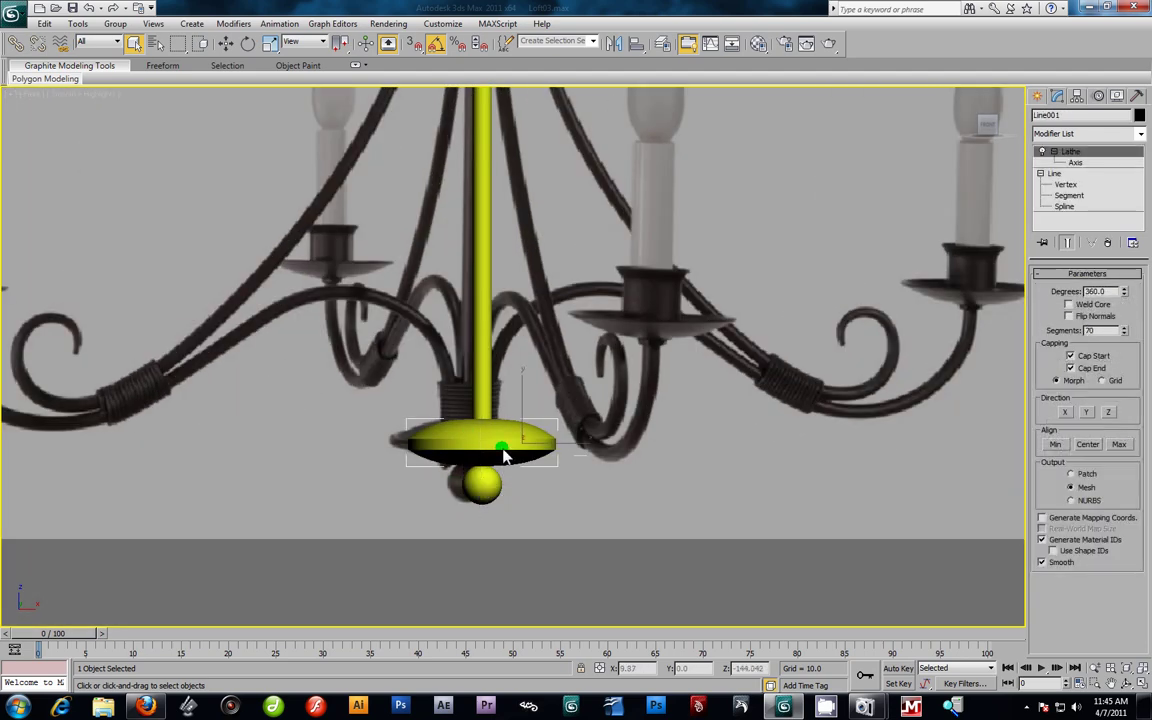
{"action": "left_click", "coordinate": [1043, 151]}
{"action": "scroll", "coordinate": [598, 444], "scroll_direction": "up", "scroll_amount": 5}
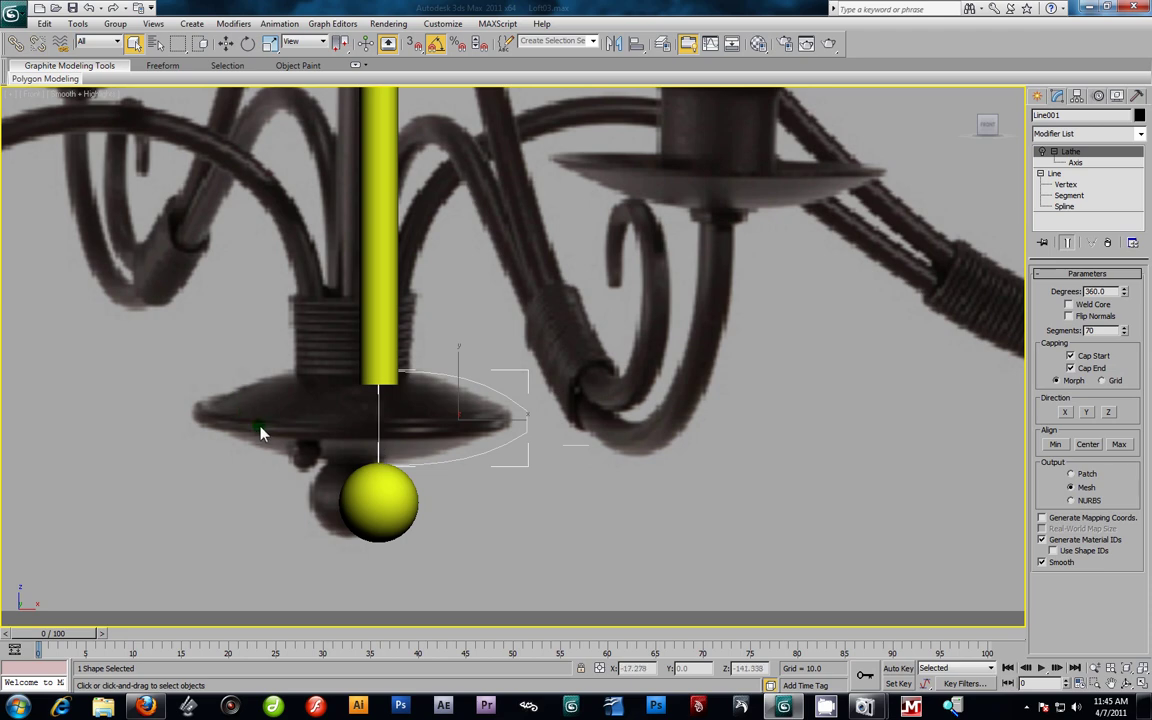
{"action": "left_click", "coordinate": [1042, 151]}
{"action": "scroll", "coordinate": [497, 352], "scroll_direction": "down", "scroll_amount": 10}
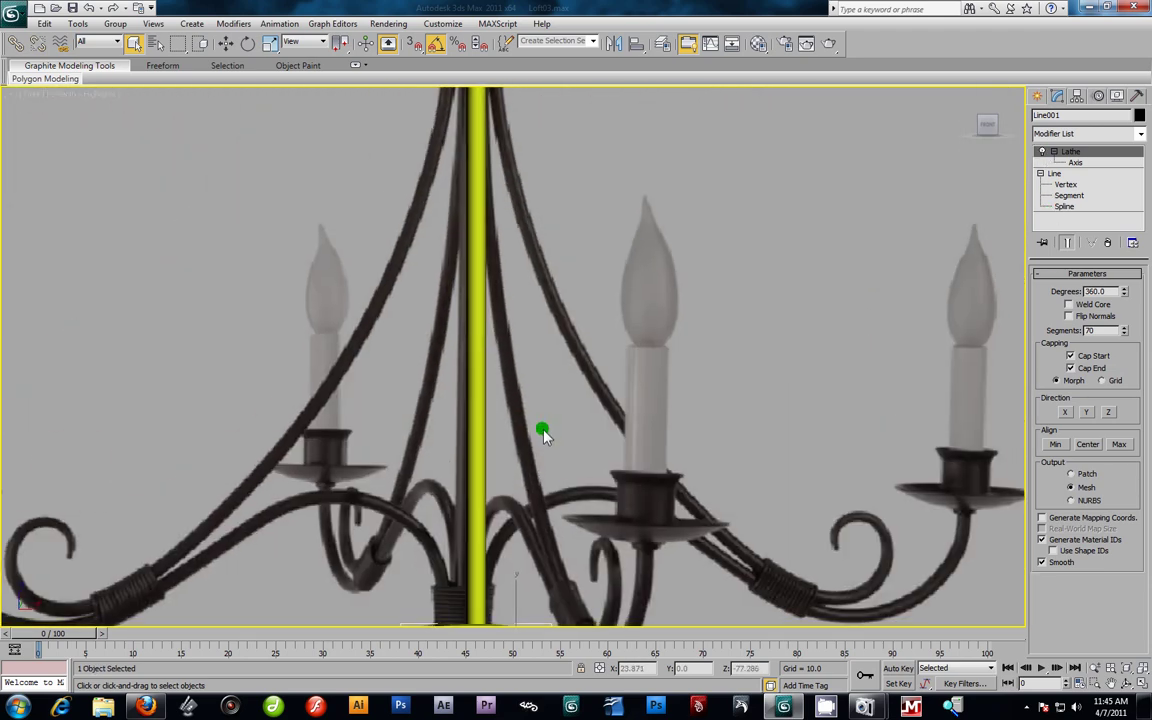
{"action": "scroll", "coordinate": [585, 290], "scroll_direction": "up", "scroll_amount": 8}
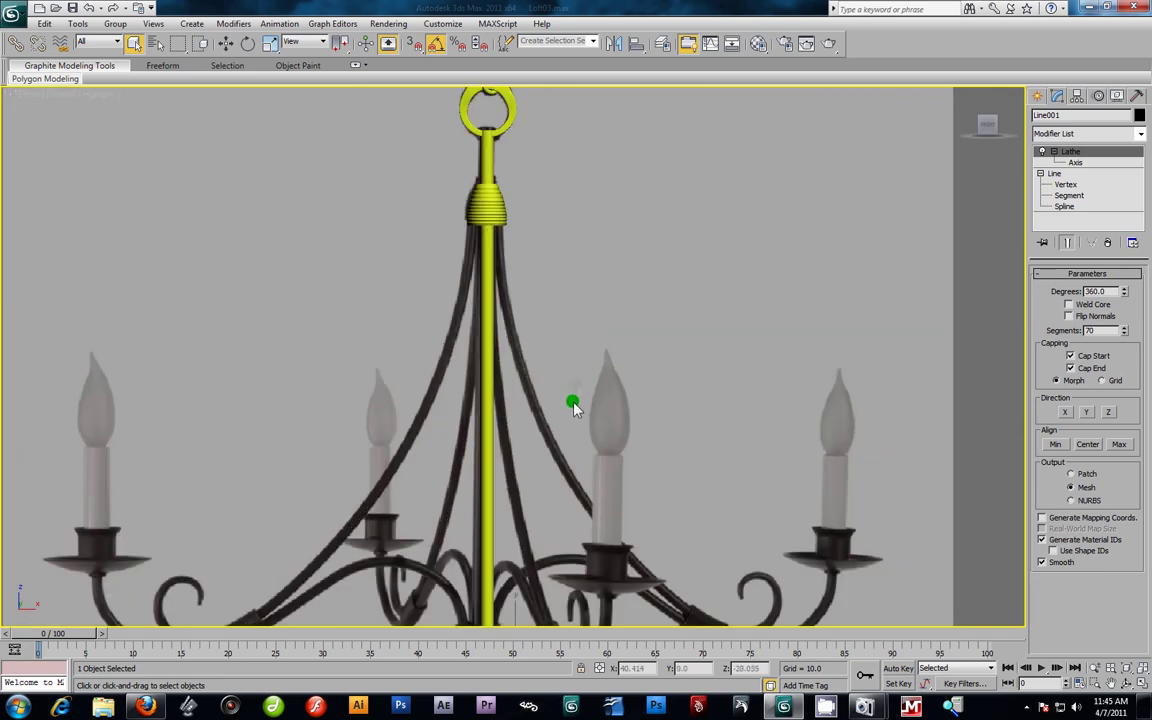
{"action": "scroll", "coordinate": [556, 333], "scroll_direction": "down", "scroll_amount": 8}
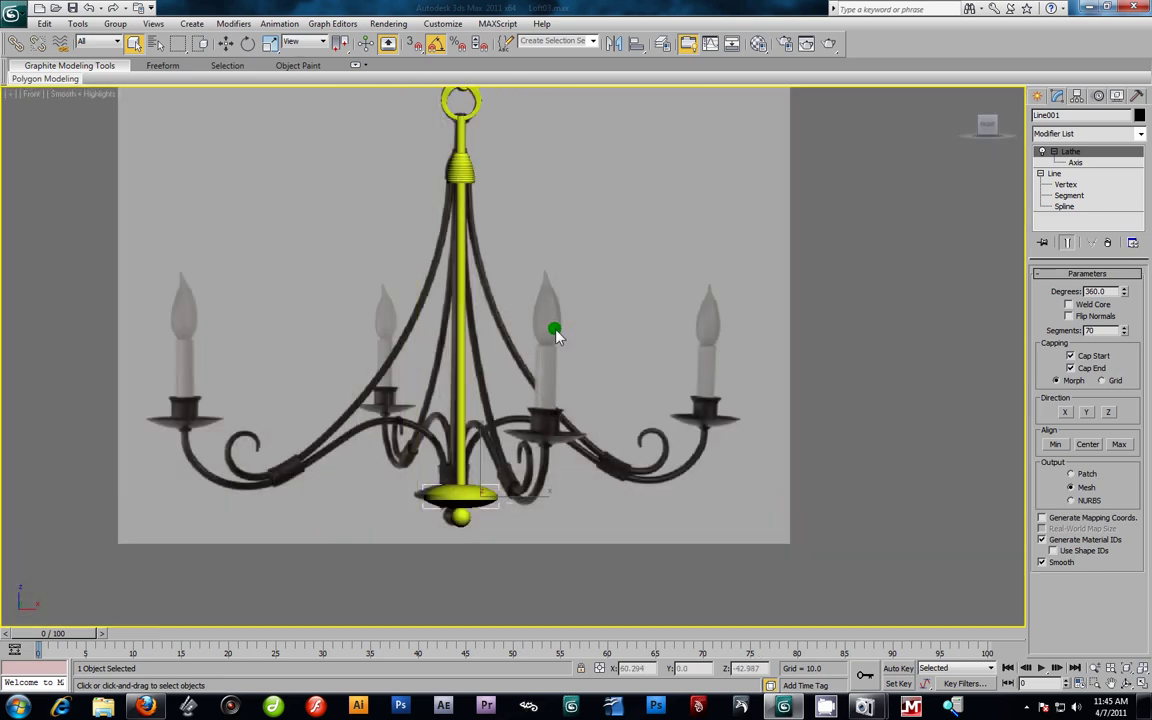
{"action": "middle_click_drag", "start_coordinate": [555, 327], "coordinate": [550, 333]}
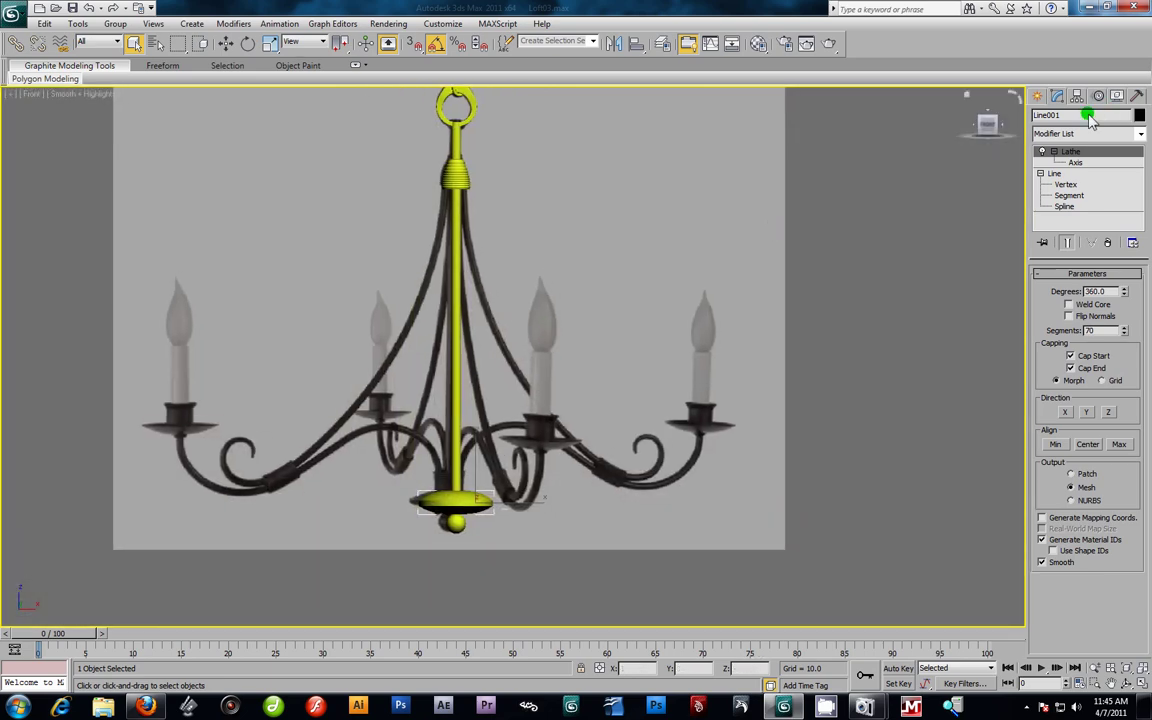
Step: Hide the ribbed collar on the stem where the reference image's curved rods meet
{"action": "left_click", "coordinate": [1039, 97]}
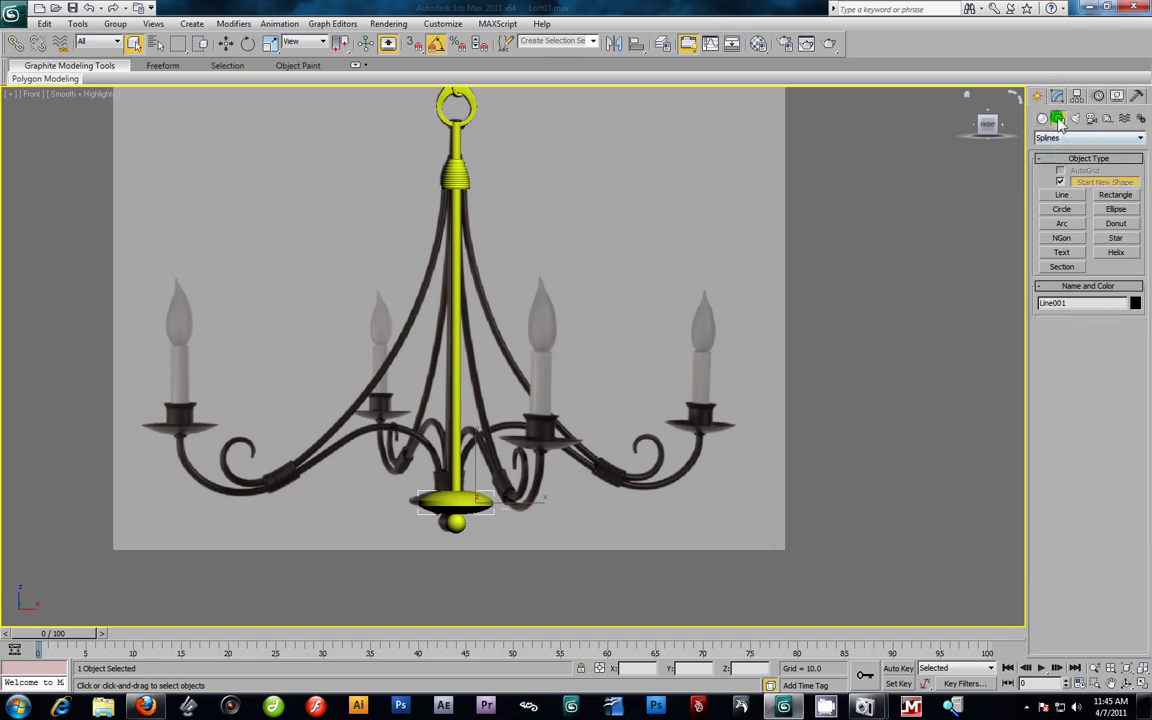
{"action": "left_click", "coordinate": [1060, 194]}
{"action": "scroll", "coordinate": [546, 296], "scroll_direction": "up", "scroll_amount": 3}
{"action": "scroll", "coordinate": [546, 296], "scroll_direction": "up", "scroll_amount": 2}
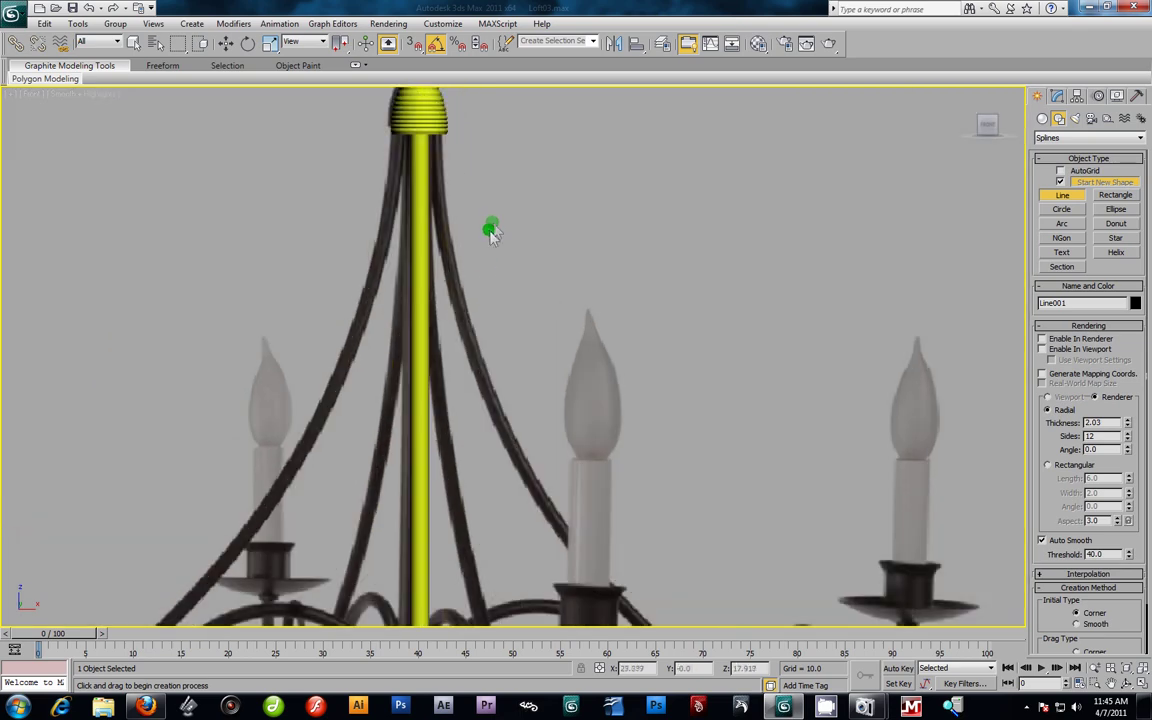
{"action": "middle_click_drag", "start_coordinate": [491, 226], "coordinate": [515, 292]}
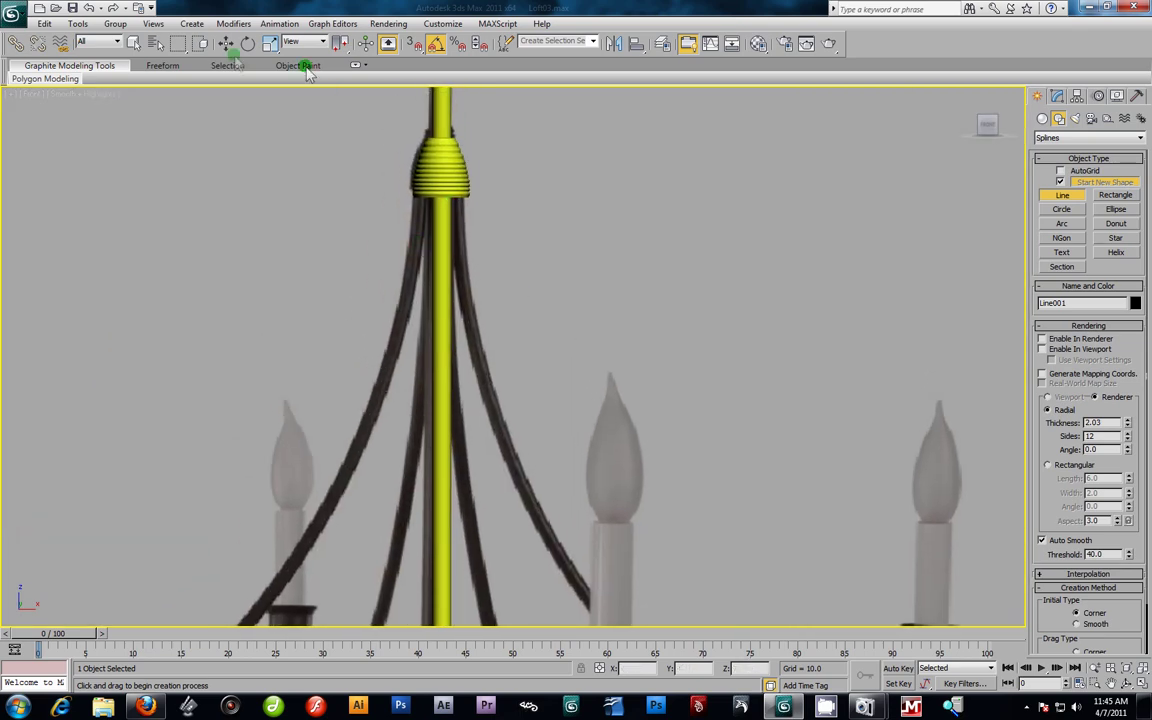
{"action": "left_click", "coordinate": [229, 44]}
{"action": "right_click", "coordinate": [440, 160]}
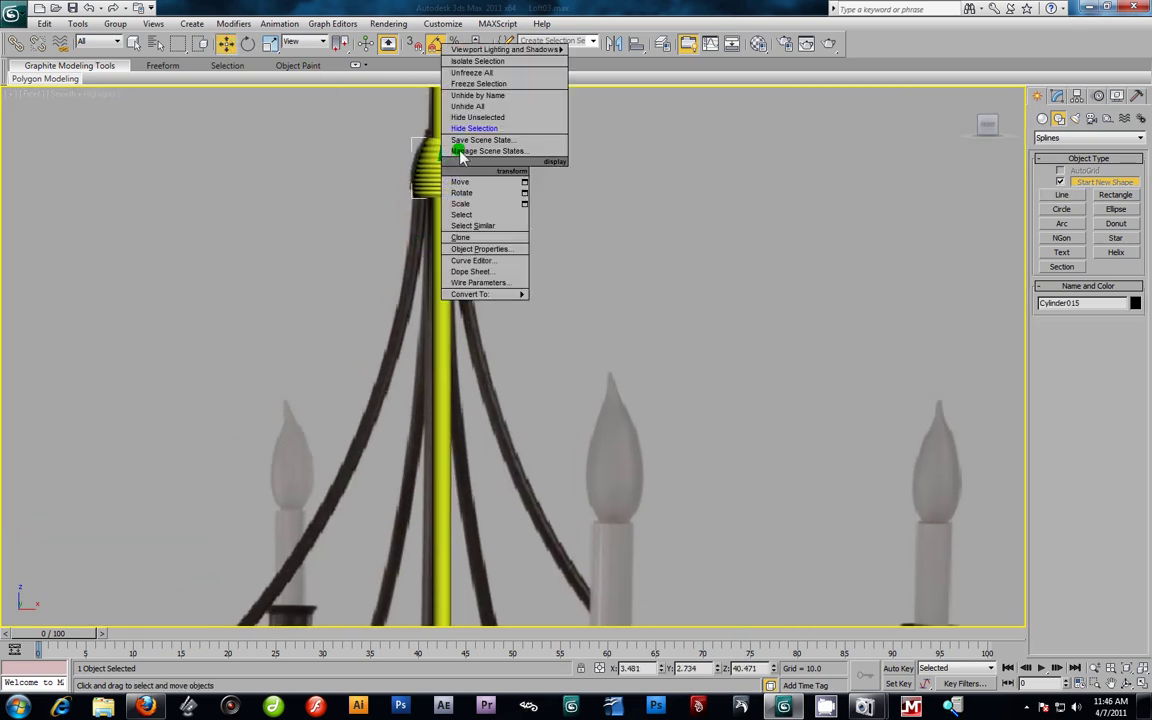
{"action": "left_click", "coordinate": [467, 145]}
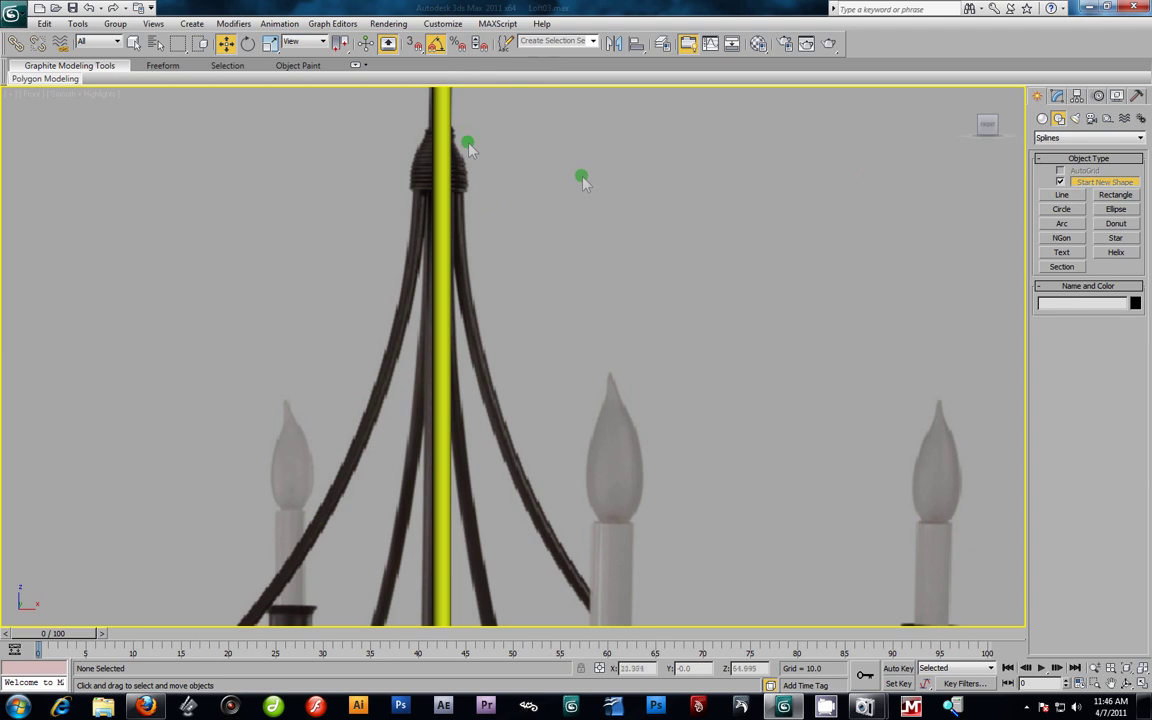
Step: Draw a line over the reference image's upper curved rod, from the stem's collar down and around the scroll at its end
{"action": "left_click", "coordinate": [1061, 194]}
{"action": "scroll", "coordinate": [462, 182], "scroll_direction": "down", "scroll_amount": 3}
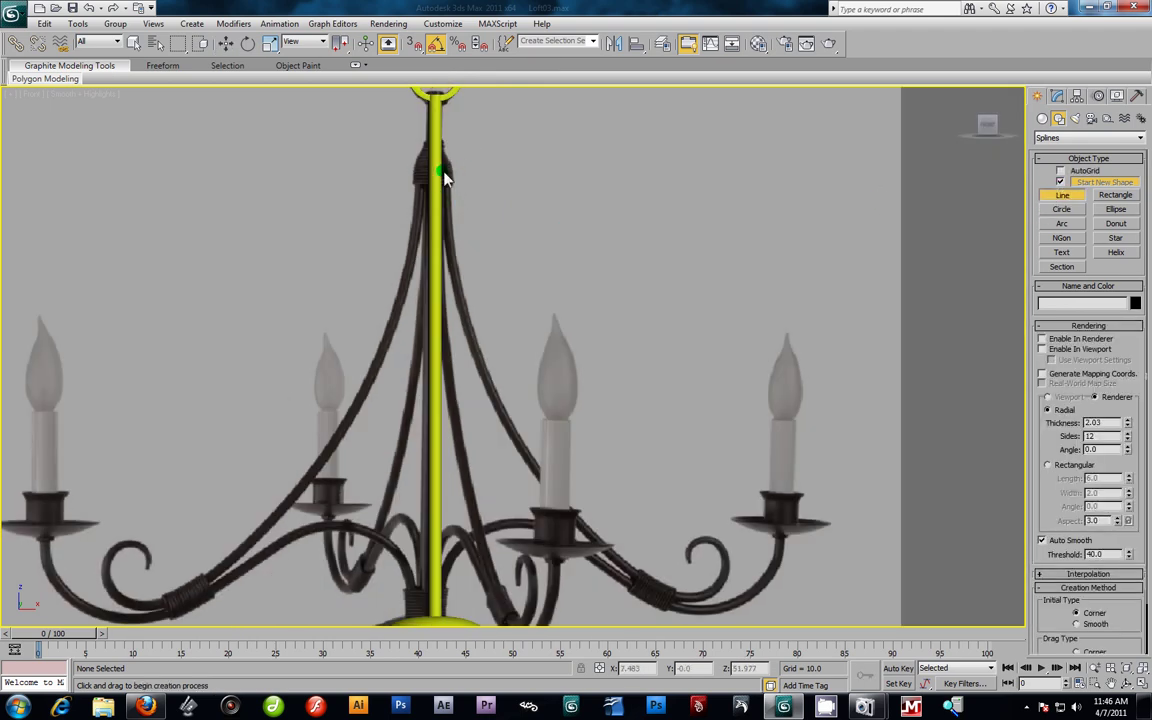
{"action": "left_click", "coordinate": [446, 176]}
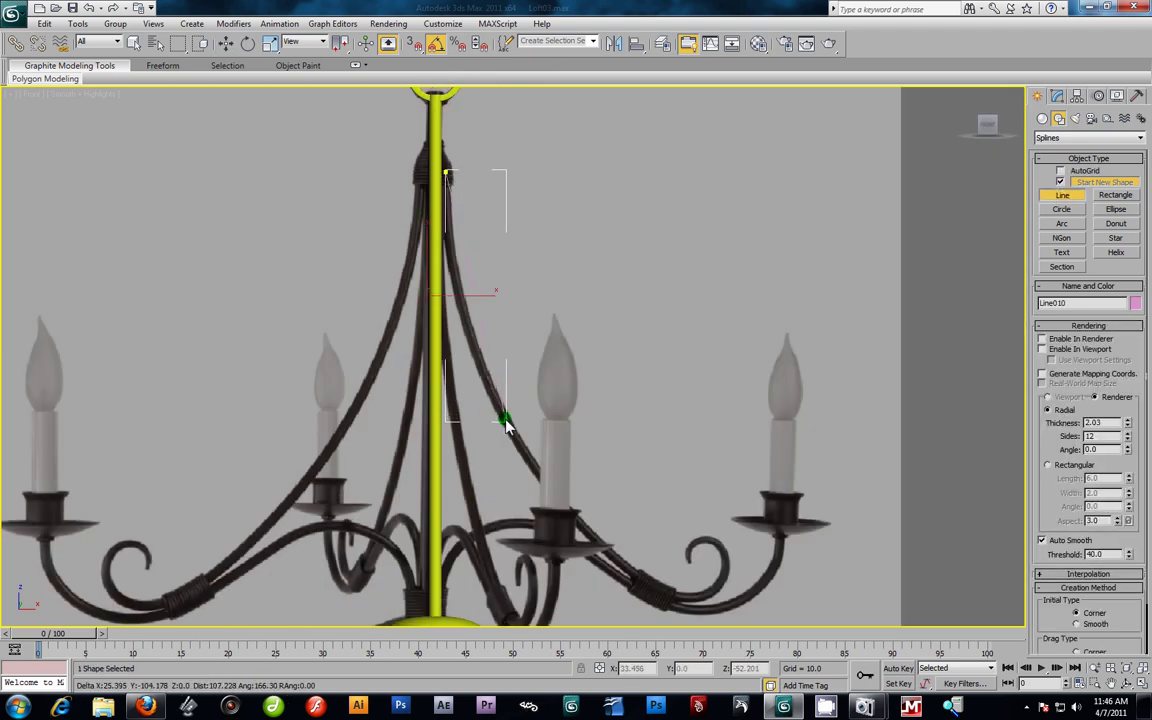
{"action": "left_click", "coordinate": [510, 427]}
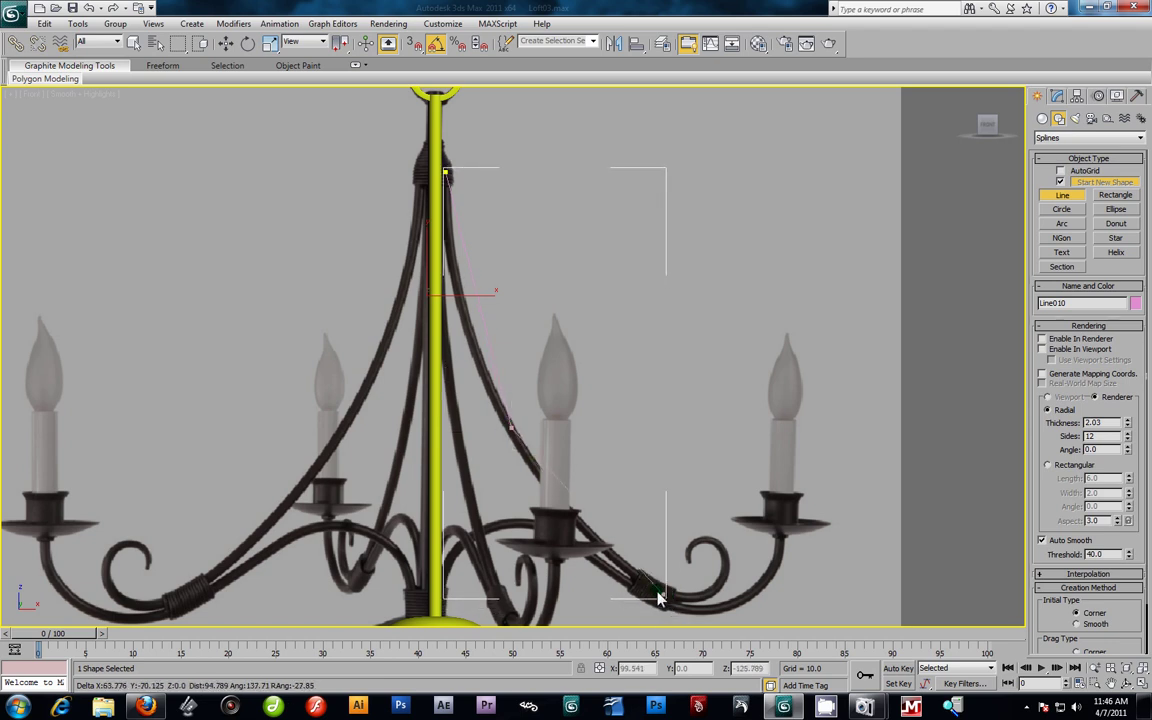
{"action": "left_click", "coordinate": [642, 587]}
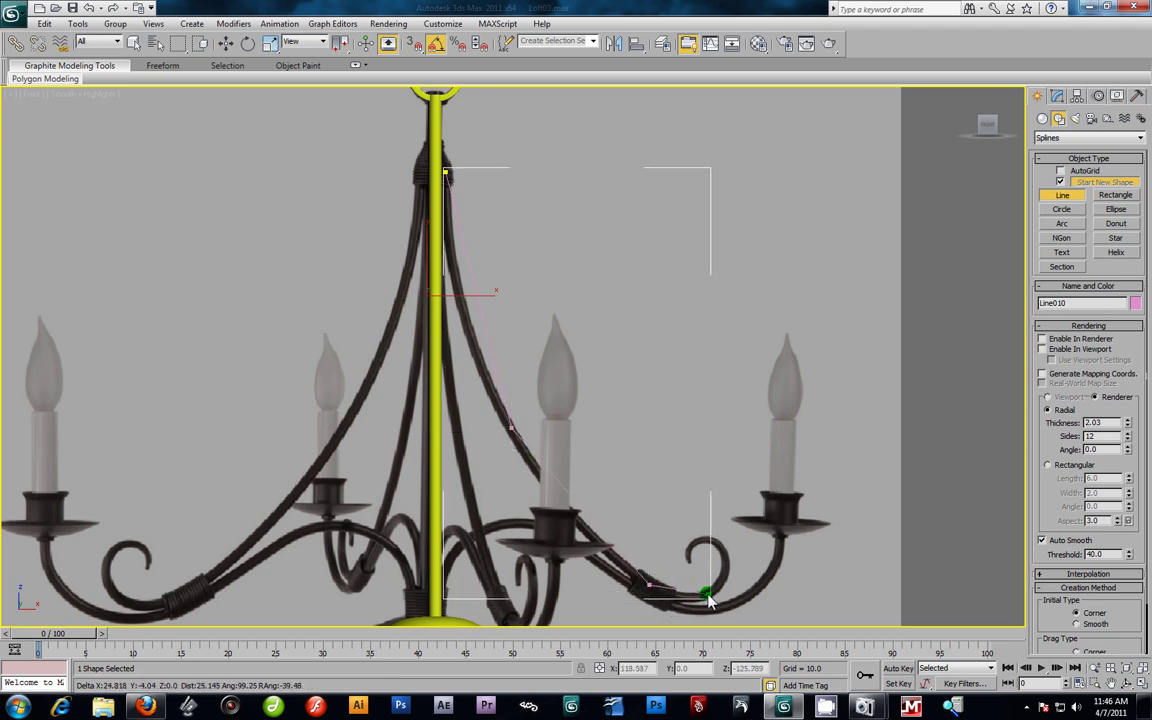
{"action": "left_click", "coordinate": [725, 566]}
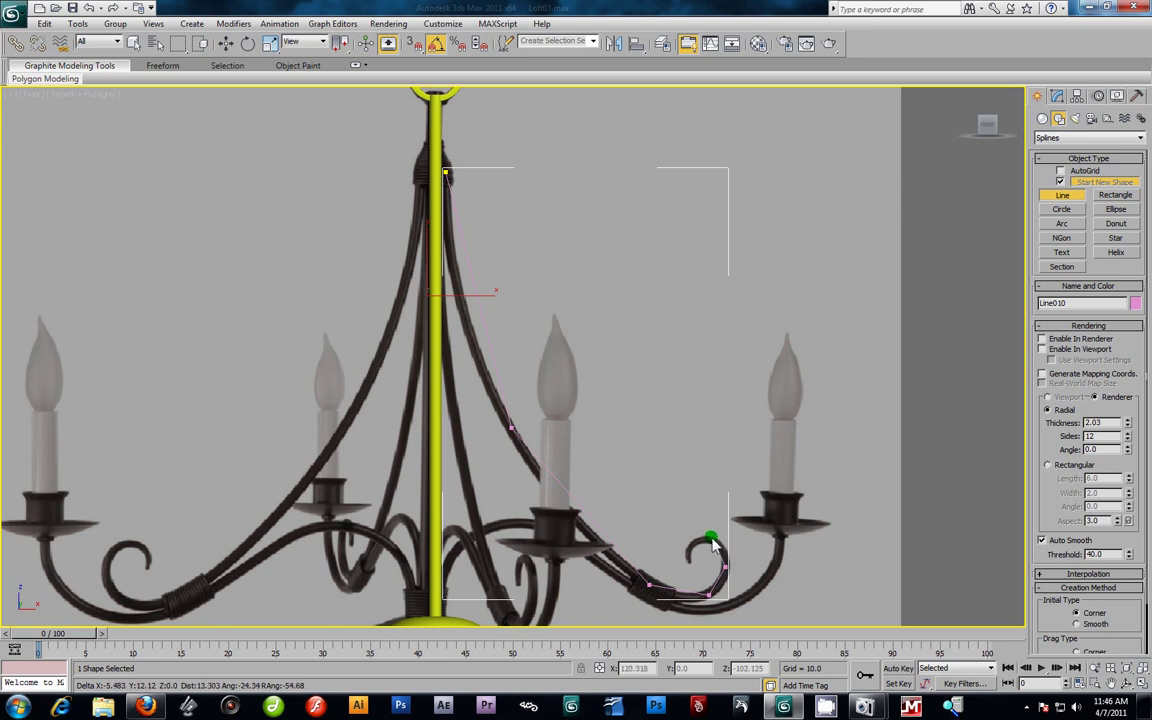
{"action": "right_click", "coordinate": [688, 560]}
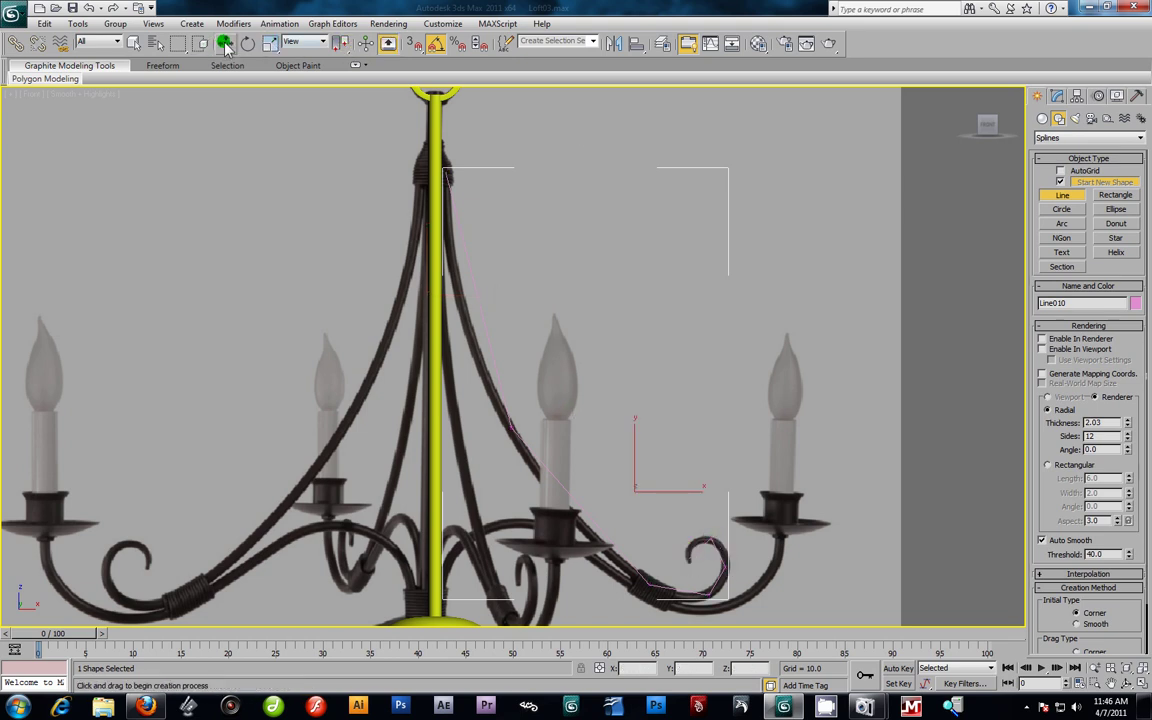
Step: Change the new line's object color to yellow-green in the 3ds Max palette
{"action": "left_click", "coordinate": [225, 44]}
{"action": "left_click", "coordinate": [497, 420]}
{"action": "left_click", "coordinate": [506, 403]}
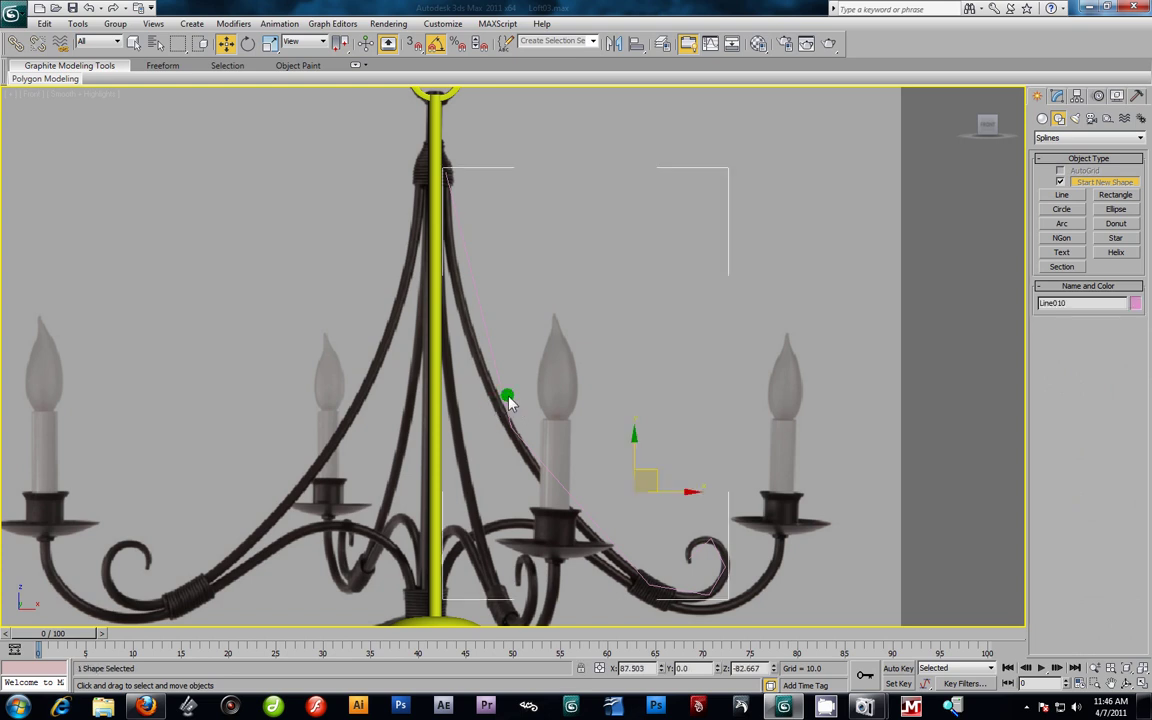
{"action": "left_click", "coordinate": [1134, 306]}
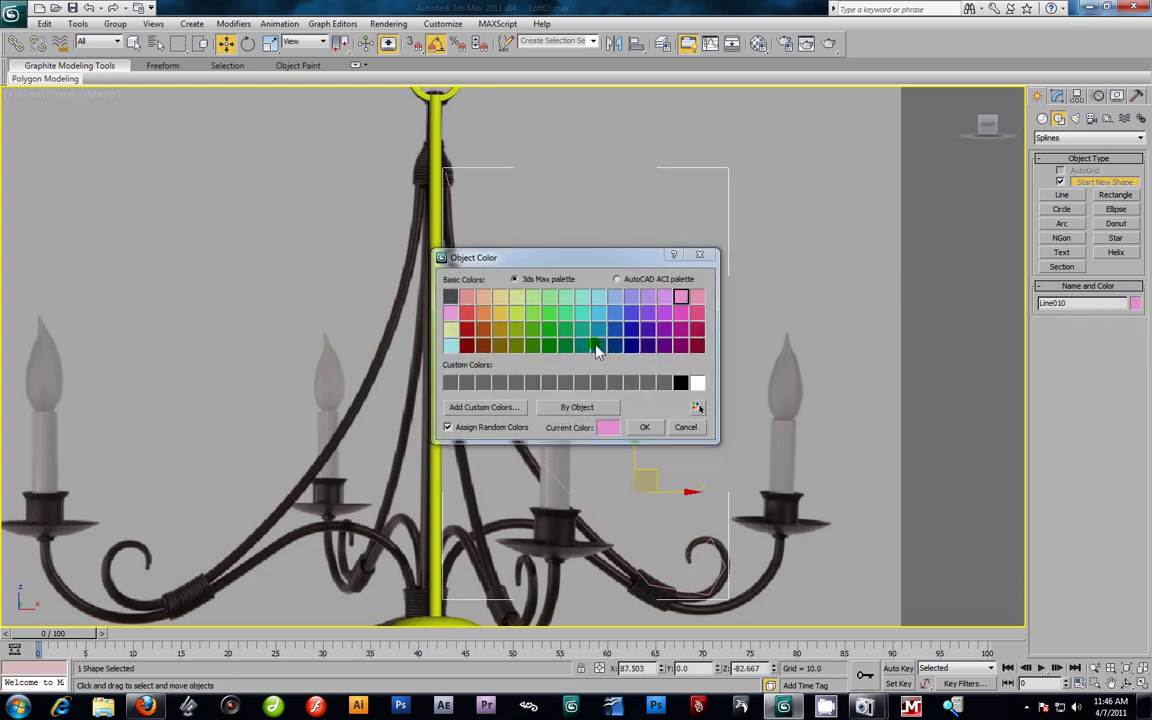
{"action": "left_click", "coordinate": [518, 314]}
{"action": "left_click", "coordinate": [642, 427]}
{"action": "left_click", "coordinate": [679, 388]}
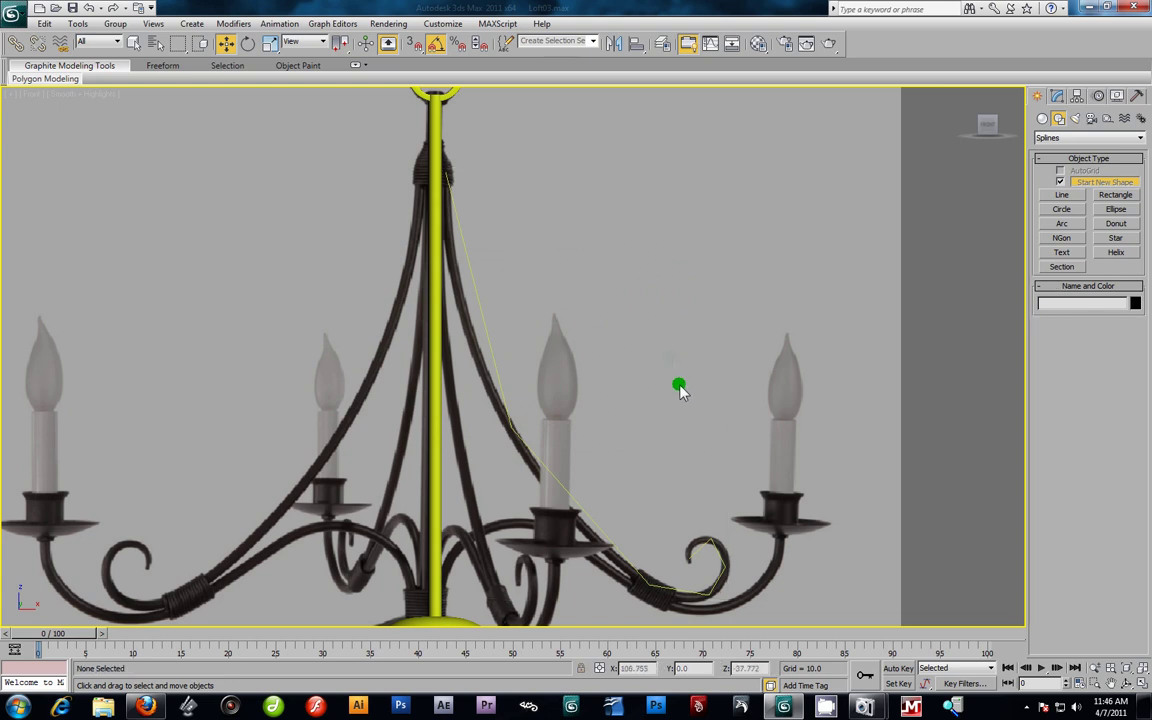
Step: Examine the line's Vertex, Segment and Spline sub-object levels, selecting the middle vertex, a segment and the whole spline in turn
{"action": "left_click", "coordinate": [505, 402]}
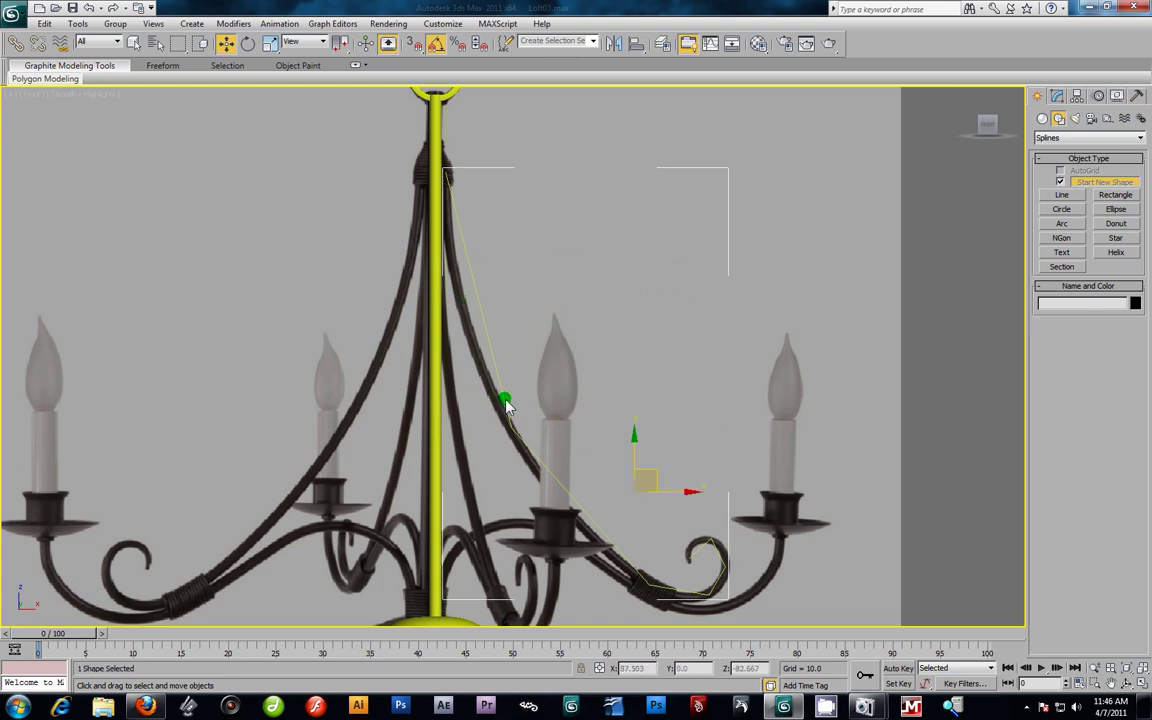
{"action": "left_click", "coordinate": [1057, 96]}
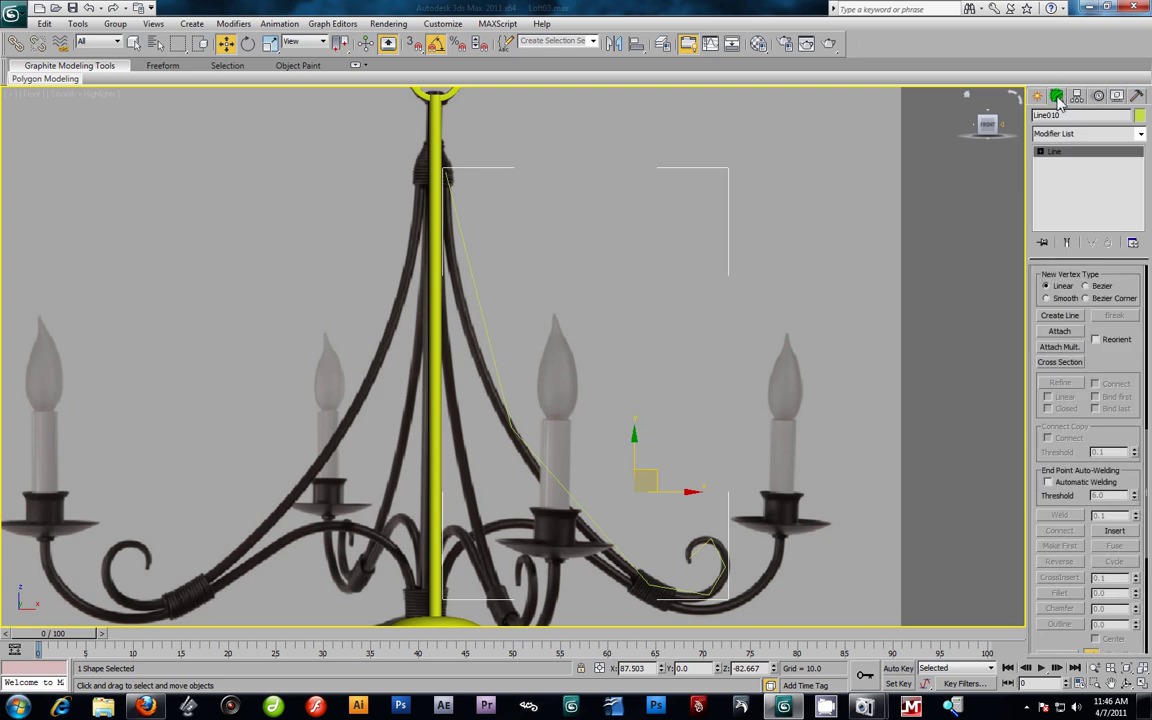
{"action": "left_click", "coordinate": [1041, 151]}
{"action": "left_click", "coordinate": [1062, 162]}
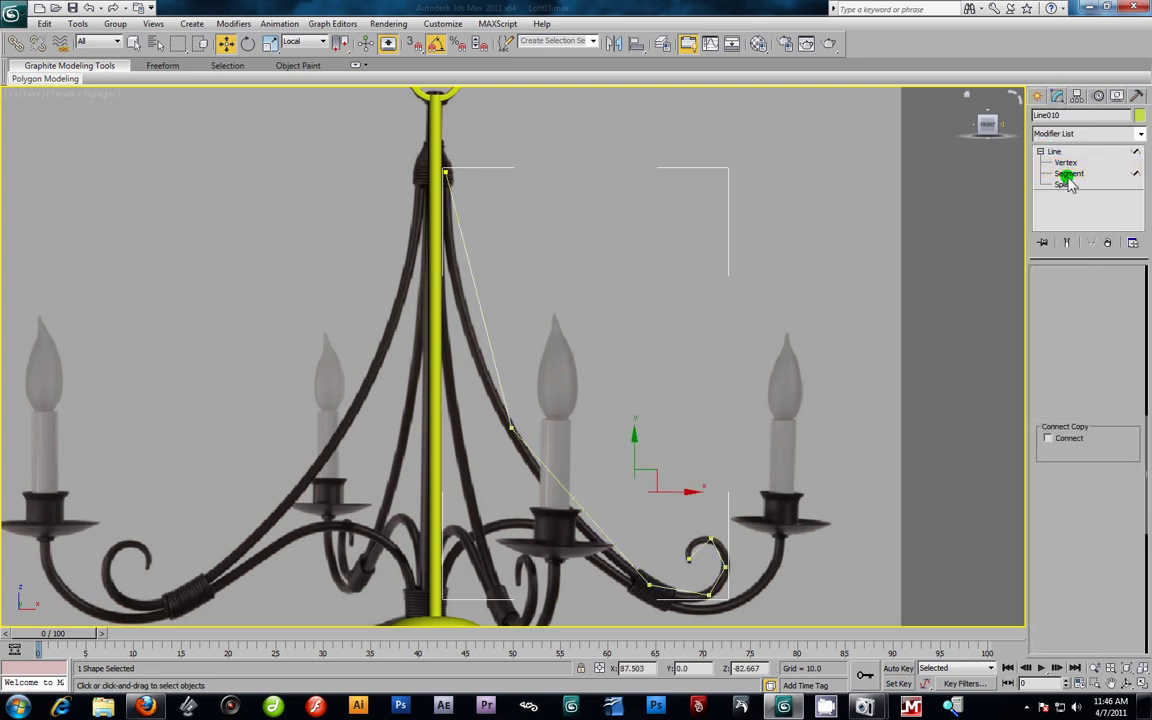
{"action": "left_click", "coordinate": [1064, 185]}
{"action": "left_click", "coordinate": [1066, 163]}
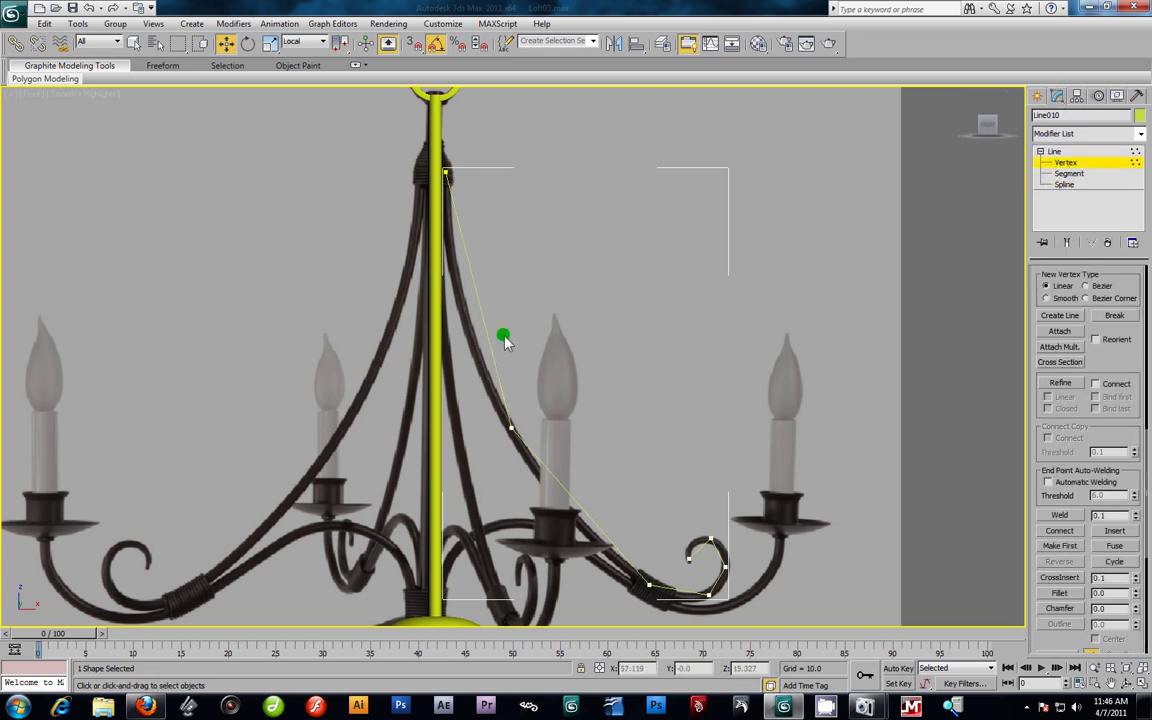
{"action": "left_click", "coordinate": [510, 426]}
{"action": "left_click", "coordinate": [1069, 173]}
{"action": "left_click", "coordinate": [537, 450]}
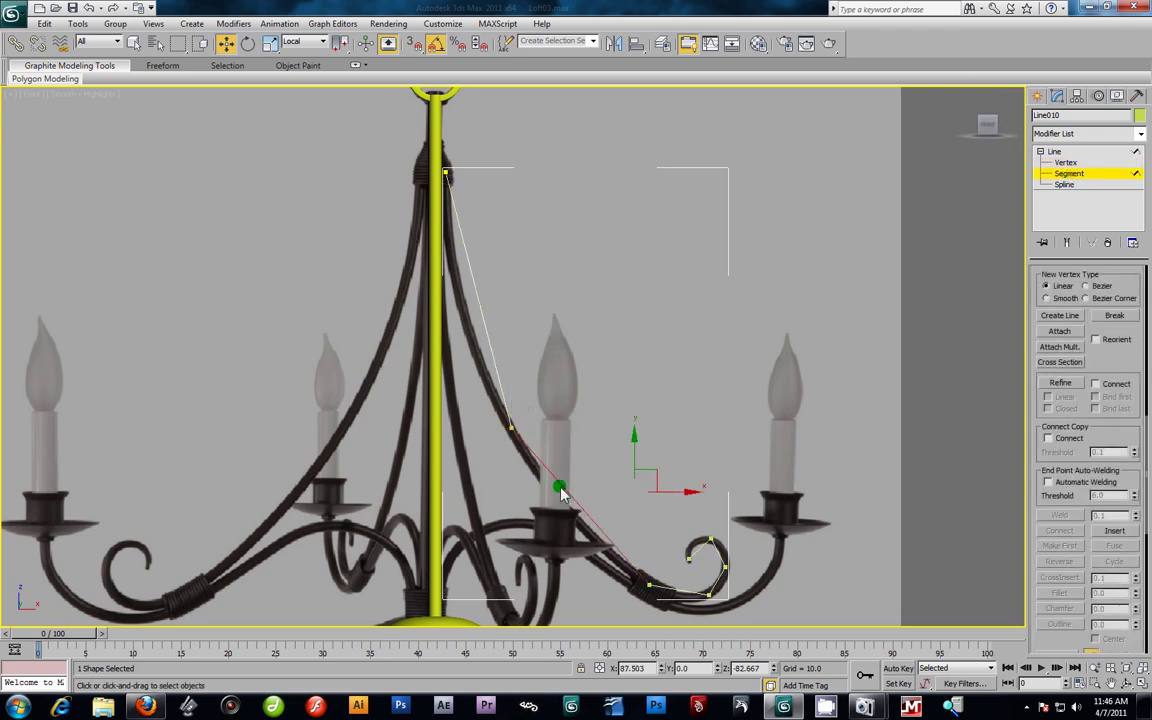
{"action": "left_click", "coordinate": [1064, 185]}
{"action": "left_click", "coordinate": [609, 541]}
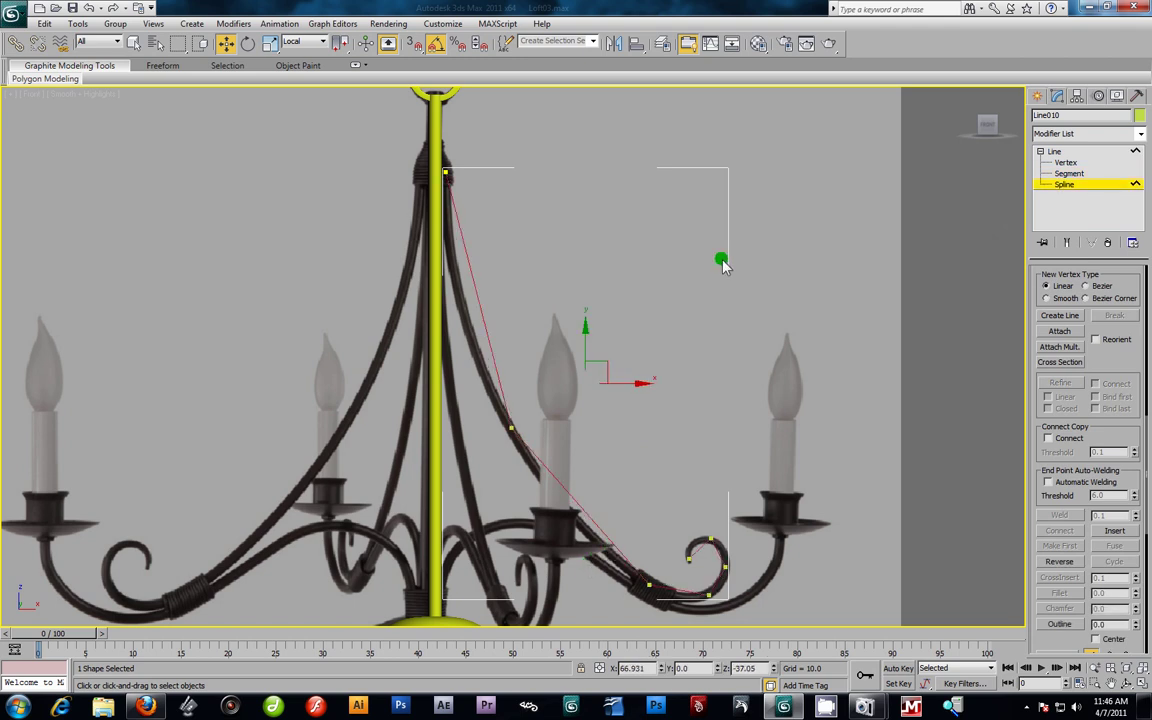
Step: Convert the vertex halfway down the rod to Smooth and move it onto the rod's curve
{"action": "left_click", "coordinate": [1068, 162]}
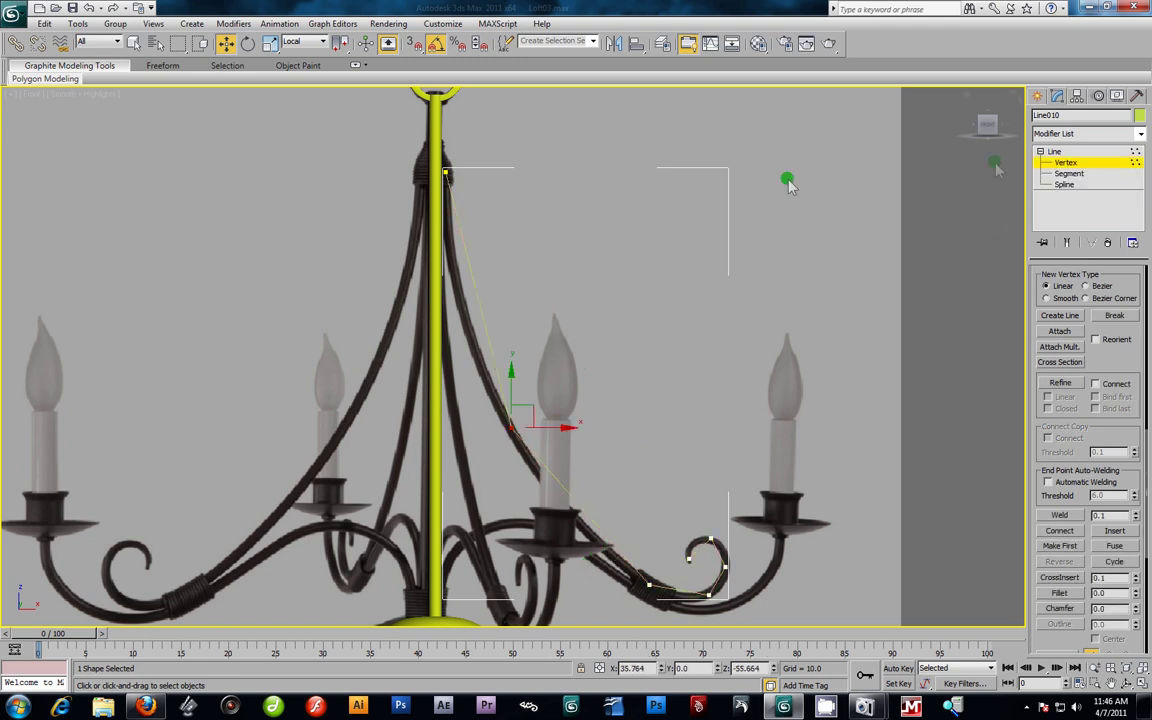
{"action": "right_click", "coordinate": [506, 425]}
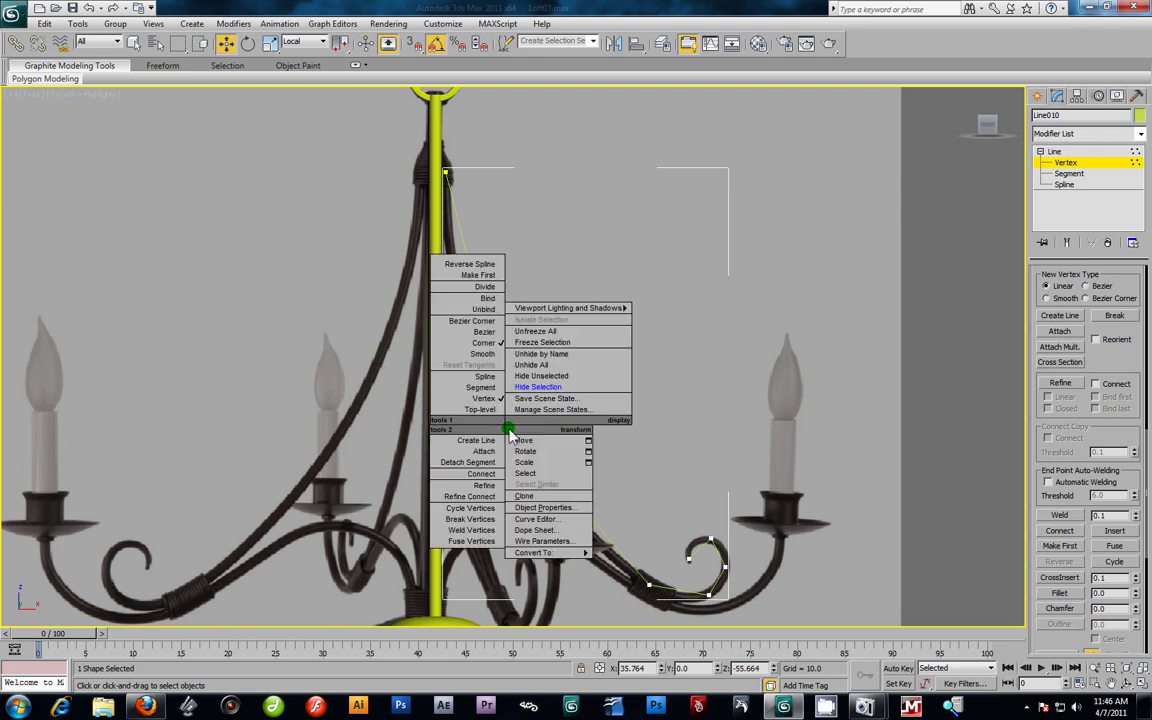
{"action": "left_click", "coordinate": [490, 357]}
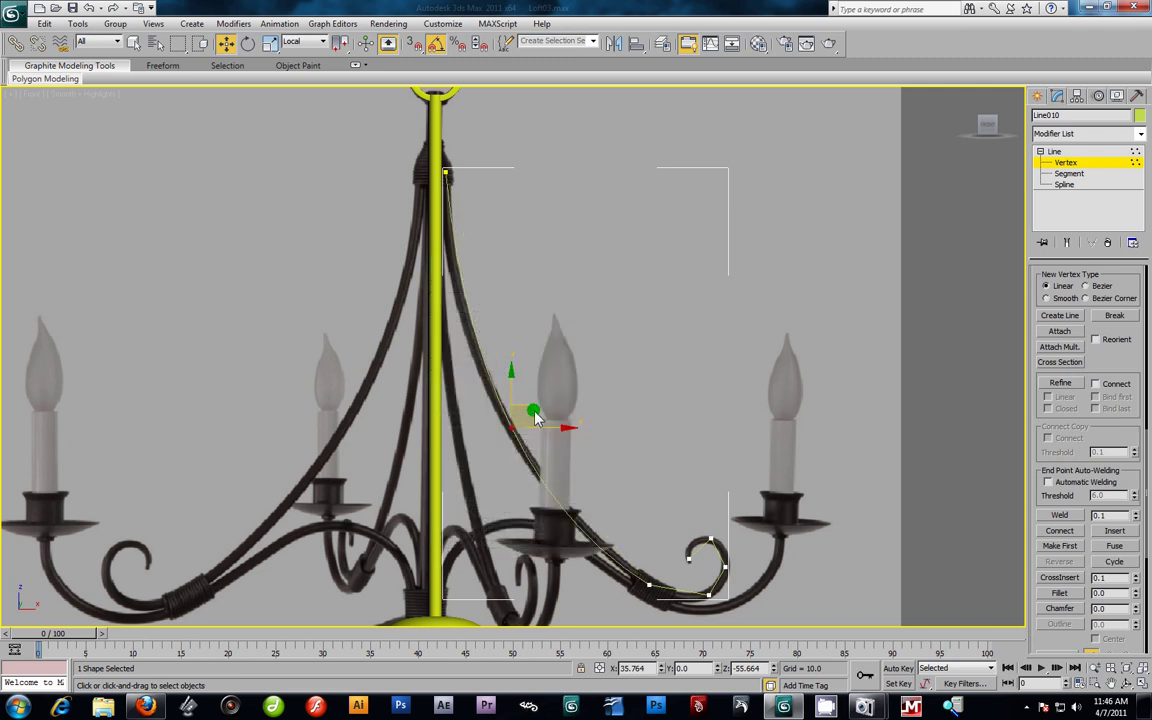
{"action": "left_click_drag", "start_coordinate": [535, 415], "coordinate": [475, 340]}
Step: Convert the vertex at the lower ribbed collar to Smooth and move it up along the rod
{"action": "middle_click_drag", "start_coordinate": [610, 497], "coordinate": [520, 338]}
{"action": "scroll", "coordinate": [520, 338], "scroll_direction": "up", "scroll_amount": 3}
{"action": "left_click", "coordinate": [594, 516]}
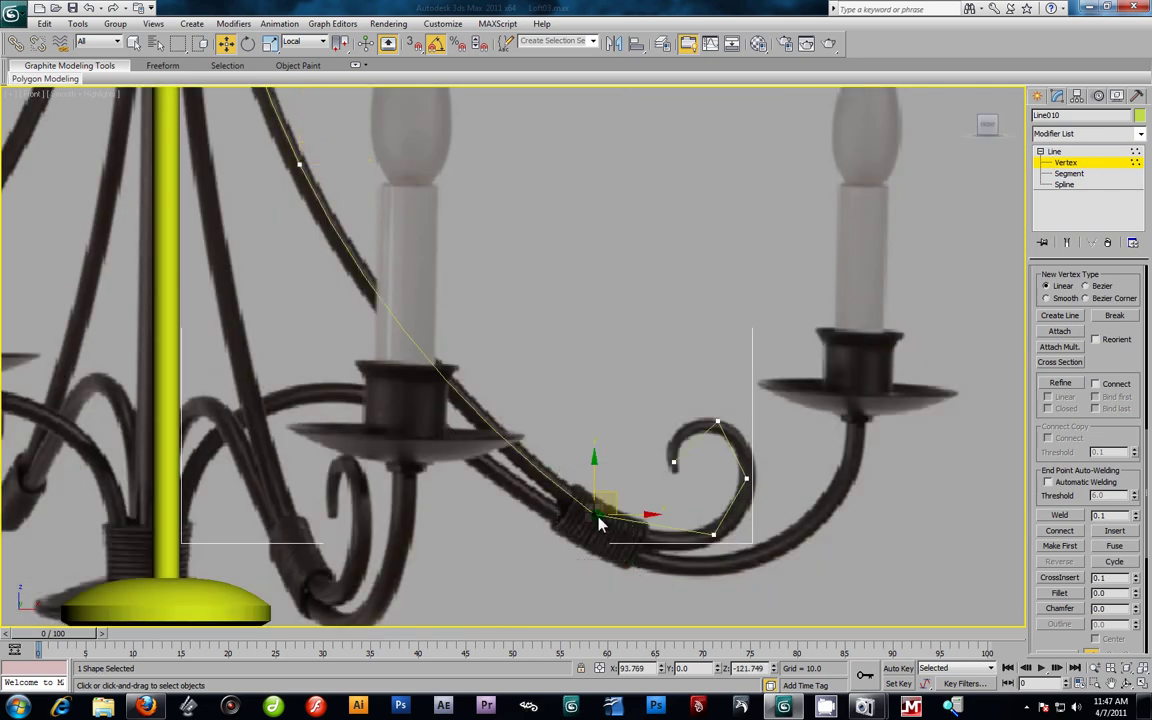
{"action": "right_click", "coordinate": [598, 518]}
{"action": "left_click", "coordinate": [590, 442]}
{"action": "left_click_drag", "start_coordinate": [618, 514], "coordinate": [566, 473]}
Step: Try deleting the vertex at the bottom of the scroll, and undo the deletion
{"action": "left_click_drag", "start_coordinate": [680, 506], "coordinate": [745, 572]}
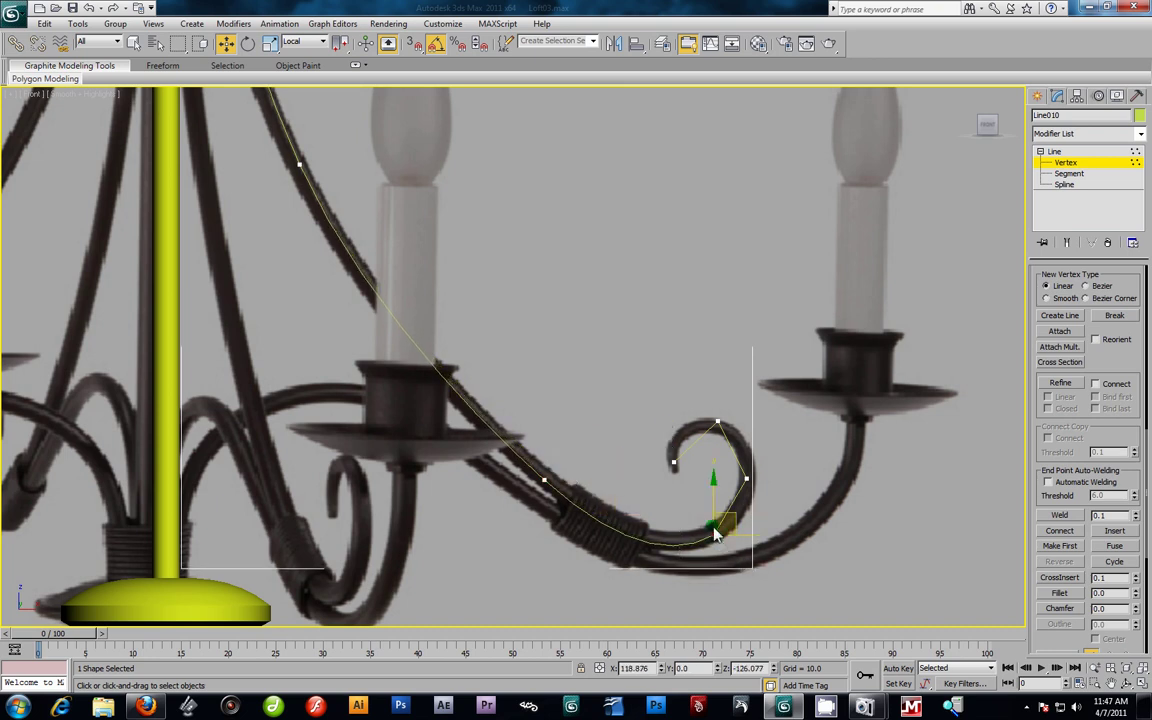
{"action": "key", "text": "Delete"}
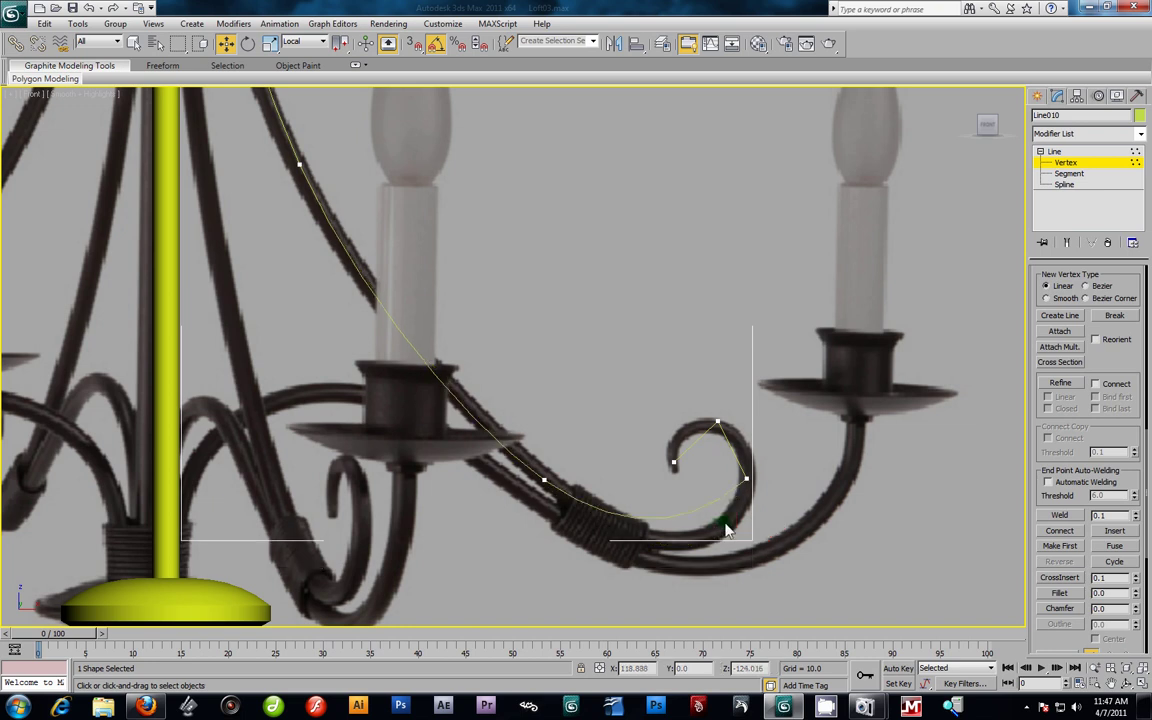
{"action": "key", "text": "ctrl+z"}
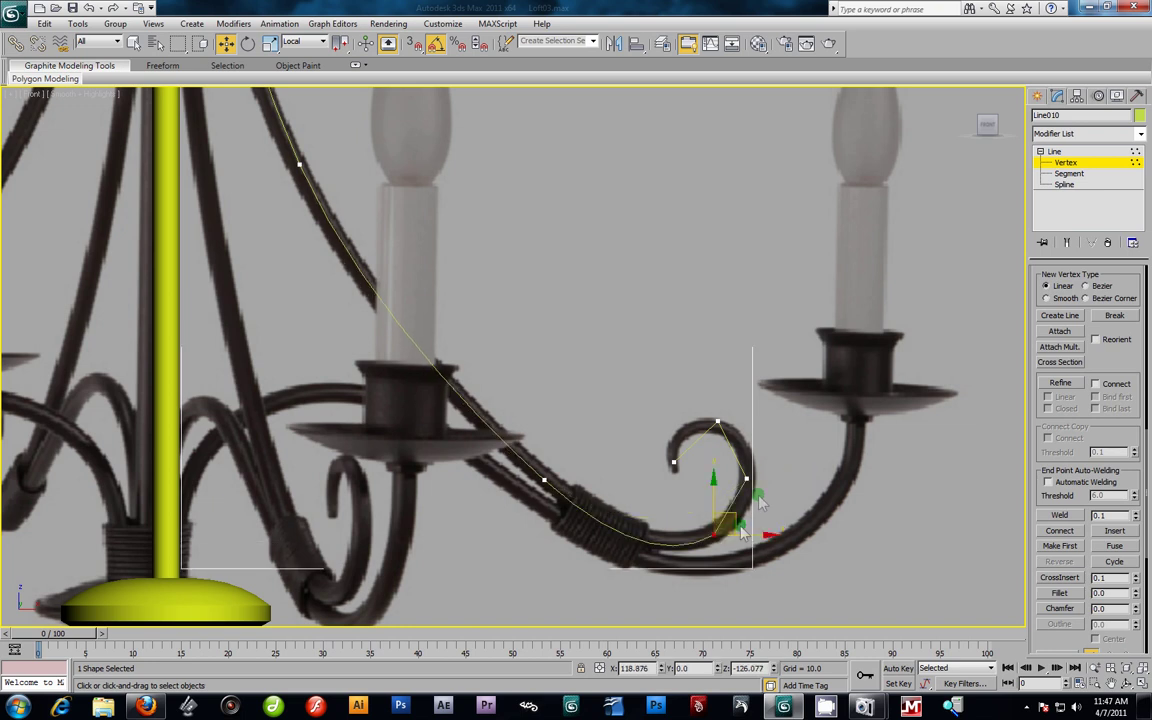
Step: Convert the vertex on the scroll's outer side to Smooth and shift it onto the rod
{"action": "left_click_drag", "start_coordinate": [781, 454], "coordinate": [723, 504]}
{"action": "right_click", "coordinate": [746, 480]}
{"action": "left_click", "coordinate": [713, 403]}
{"action": "left_click_drag", "start_coordinate": [770, 470], "coordinate": [763, 478]}
Step: Convert the vertex at the bottom of the scroll to Smooth and shift it toward the ribbed collar
{"action": "left_click", "coordinate": [713, 535]}
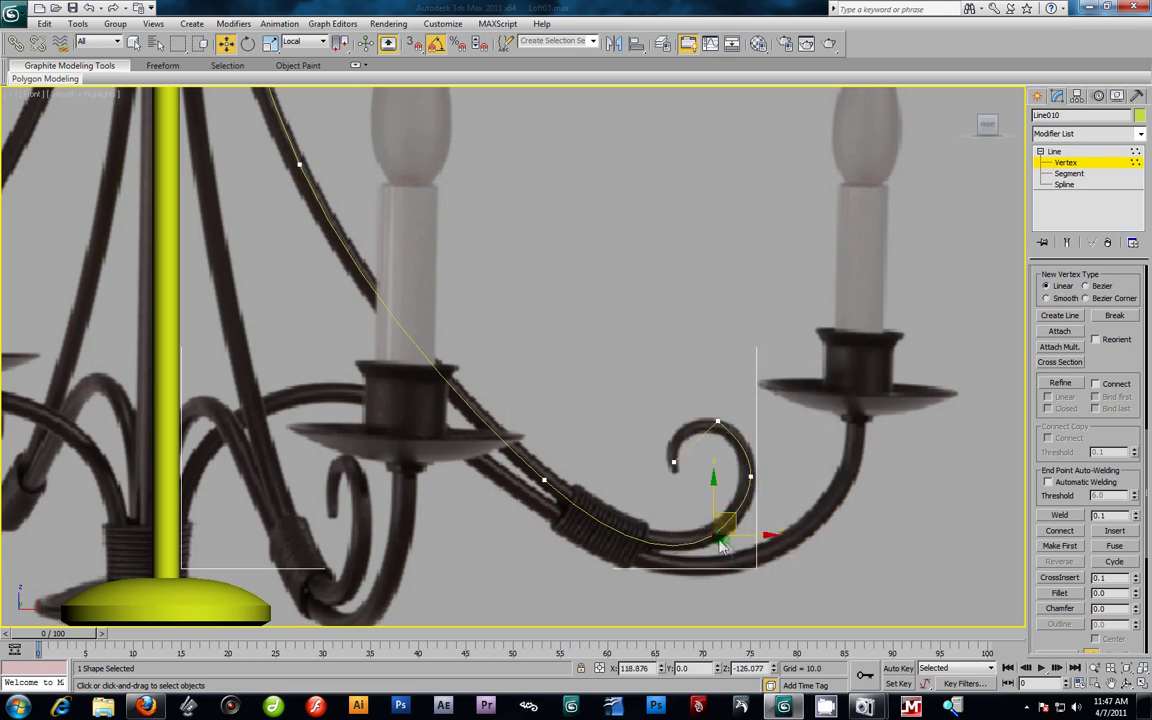
{"action": "right_click", "coordinate": [713, 540]}
{"action": "left_click", "coordinate": [697, 468]}
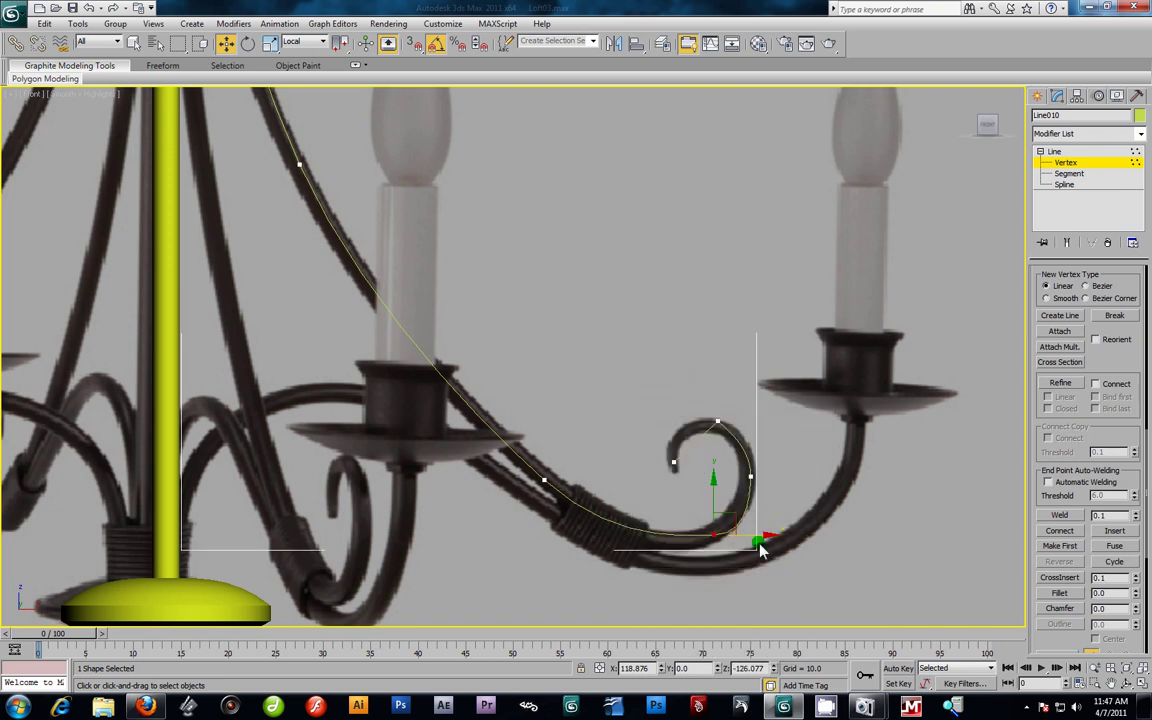
{"action": "left_click_drag", "start_coordinate": [737, 533], "coordinate": [703, 545]}
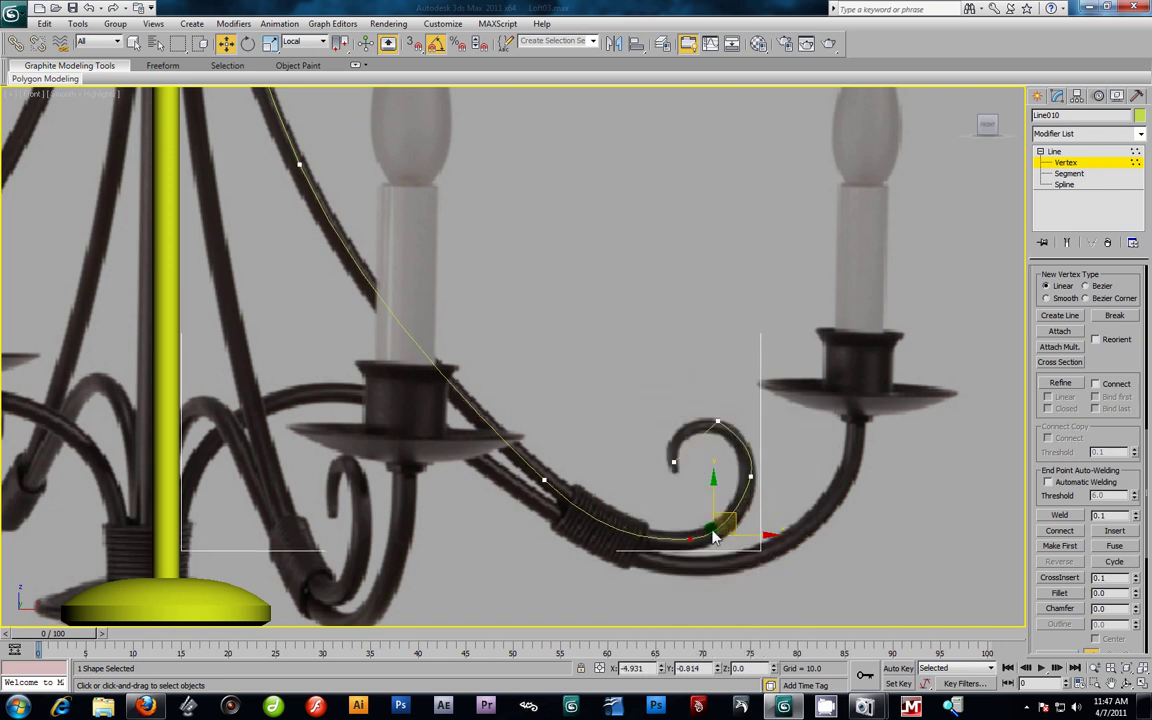
Step: Move the vertex above the ribbed collar farther up the rod, and shift the scroll's bottom vertex slightly down toward the collar
{"action": "left_click", "coordinate": [556, 483]}
{"action": "left_click_drag", "start_coordinate": [565, 473], "coordinate": [543, 451]}
{"action": "left_click", "coordinate": [694, 548]}
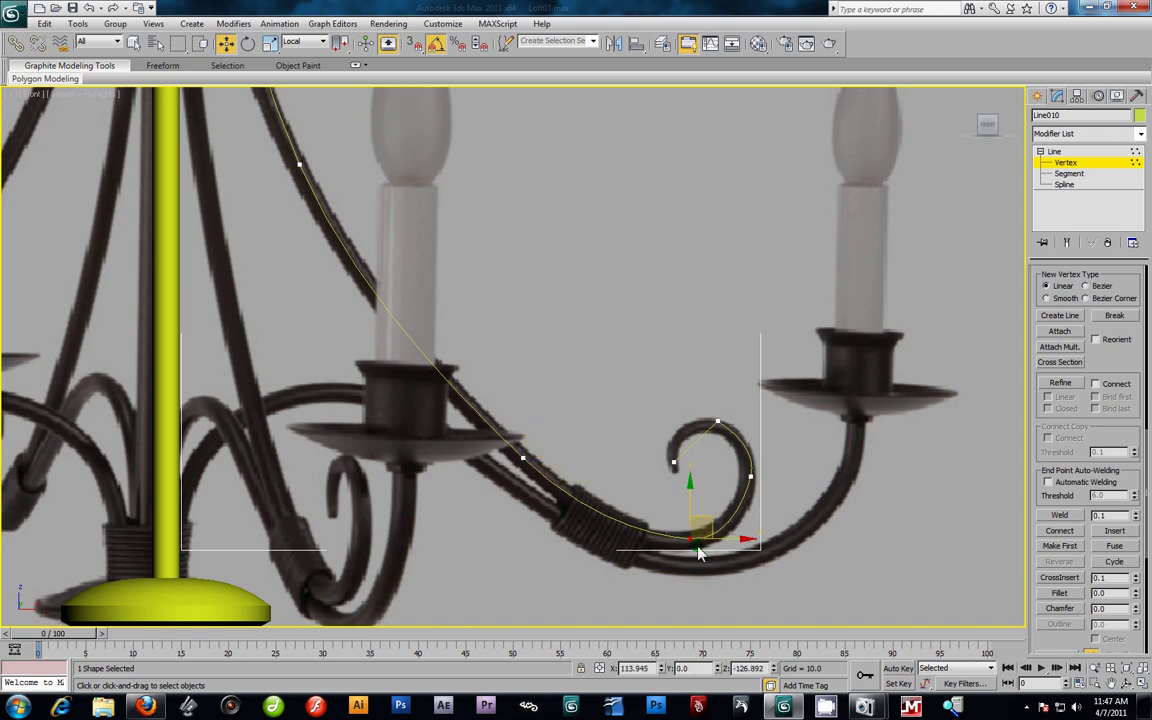
{"action": "left_click_drag", "start_coordinate": [711, 528], "coordinate": [705, 537]}
Step: Convert the vertex at the top of the scroll to Smooth and nudge it onto the rod's center
{"action": "left_click_drag", "start_coordinate": [691, 393], "coordinate": [726, 443]}
{"action": "right_click", "coordinate": [715, 420]}
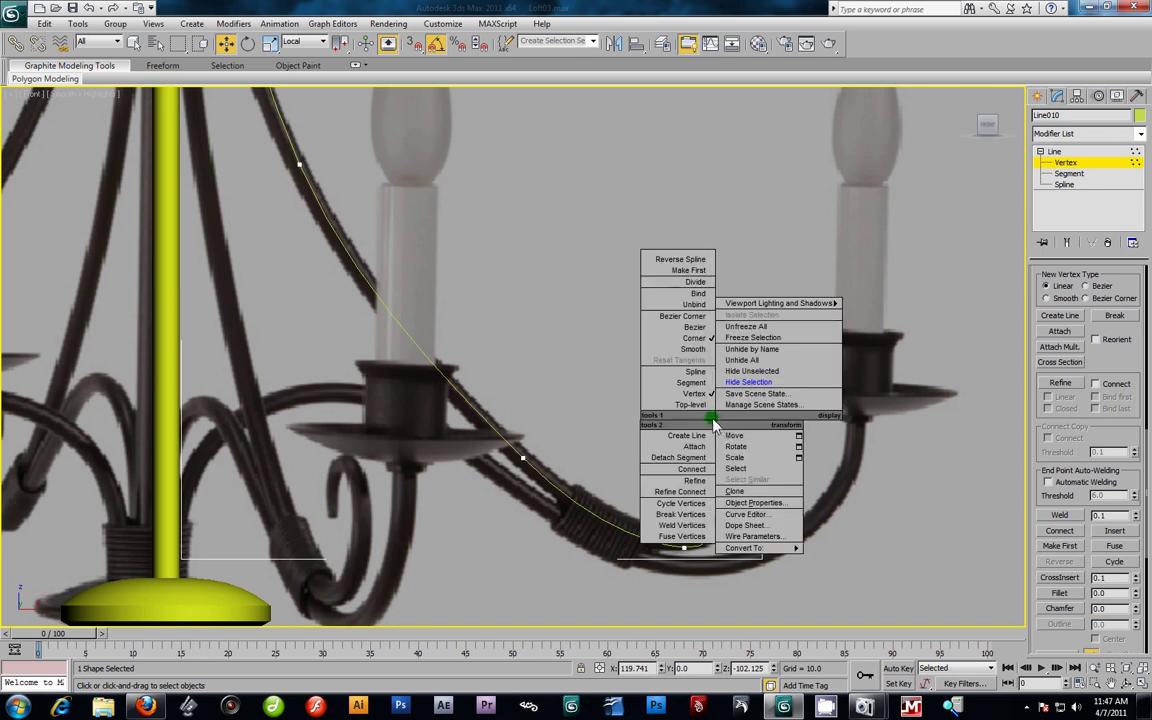
{"action": "left_click", "coordinate": [704, 352]}
{"action": "left_click_drag", "start_coordinate": [741, 413], "coordinate": [740, 416]}
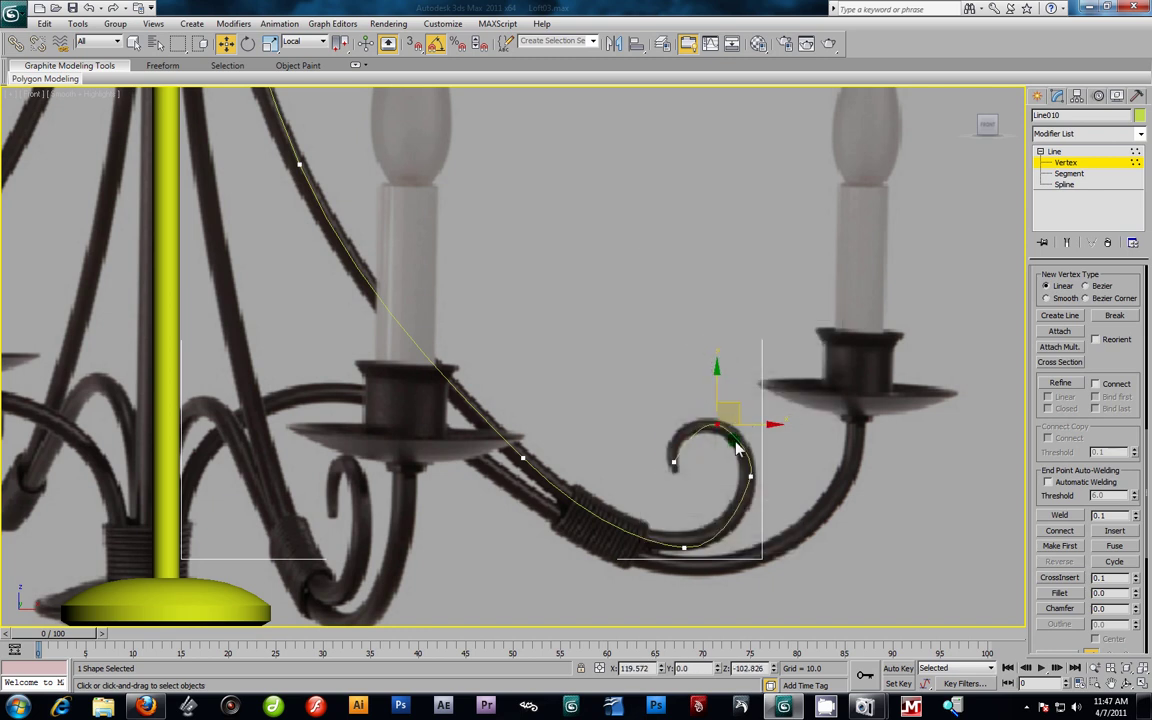
Step: Convert the scroll's top vertex to Bezier Corner and adjust the outer and bottom vertices to follow the scroll
{"action": "right_click", "coordinate": [718, 430]}
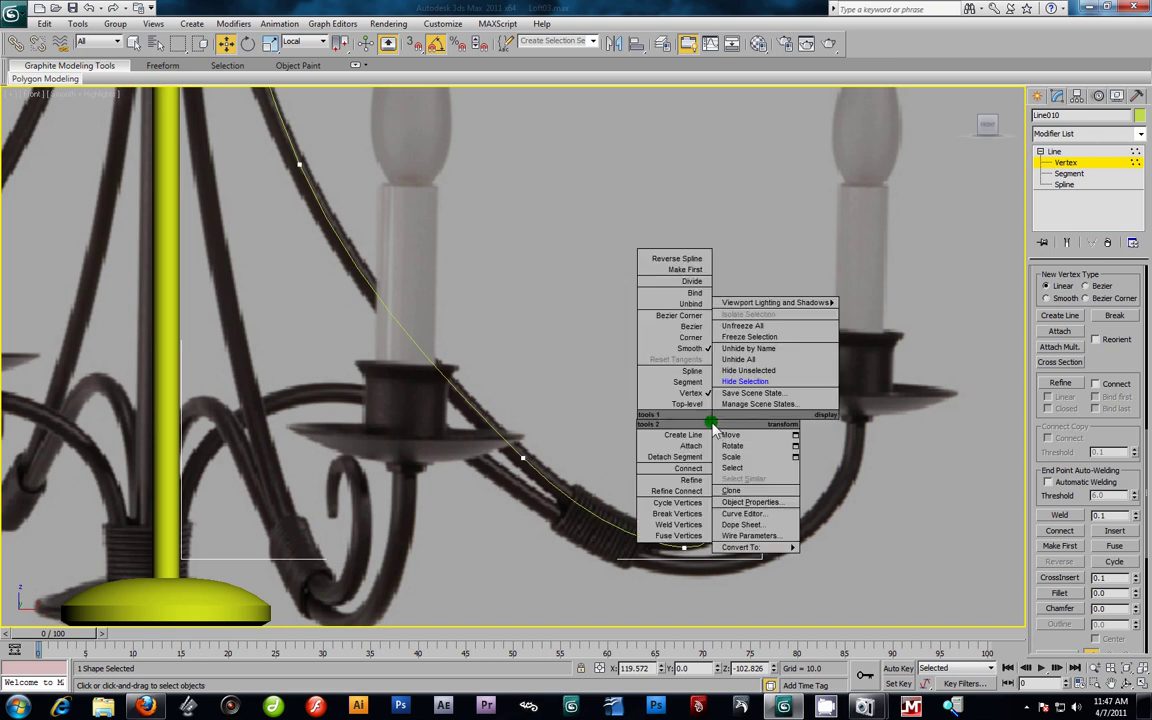
{"action": "left_click", "coordinate": [702, 316]}
{"action": "left_click_drag", "start_coordinate": [706, 428], "coordinate": [776, 488]}
{"action": "left_click", "coordinate": [685, 543]}
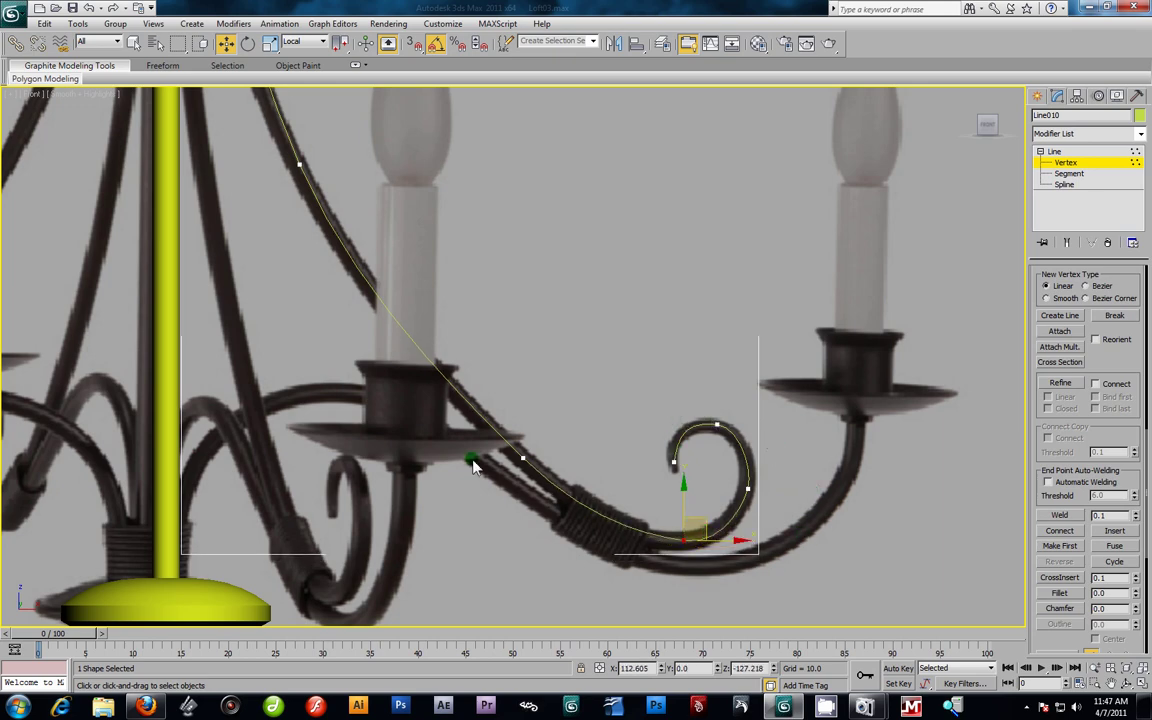
Step: Draw a line tracing the lower arm from the central hub over the arch, through the ribbed collar and up to the outer candle cup
{"action": "scroll", "coordinate": [587, 380], "scroll_direction": "down", "scroll_amount": 3}
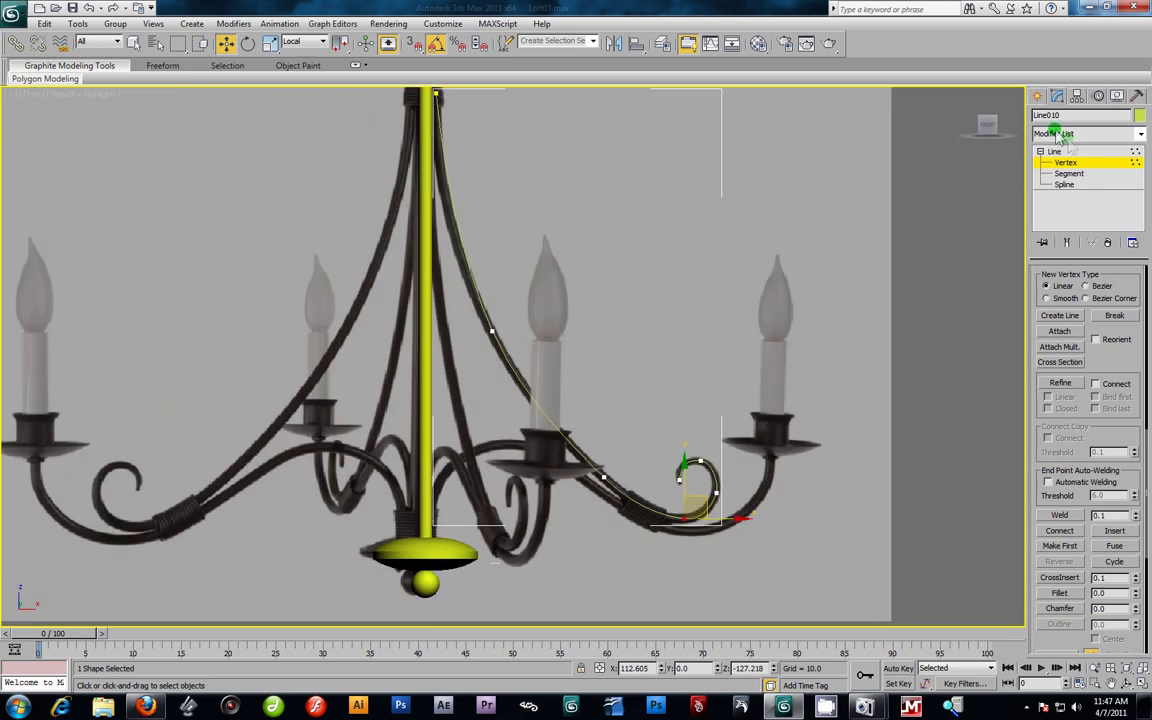
{"action": "left_click", "coordinate": [1044, 97]}
{"action": "left_click", "coordinate": [1067, 199]}
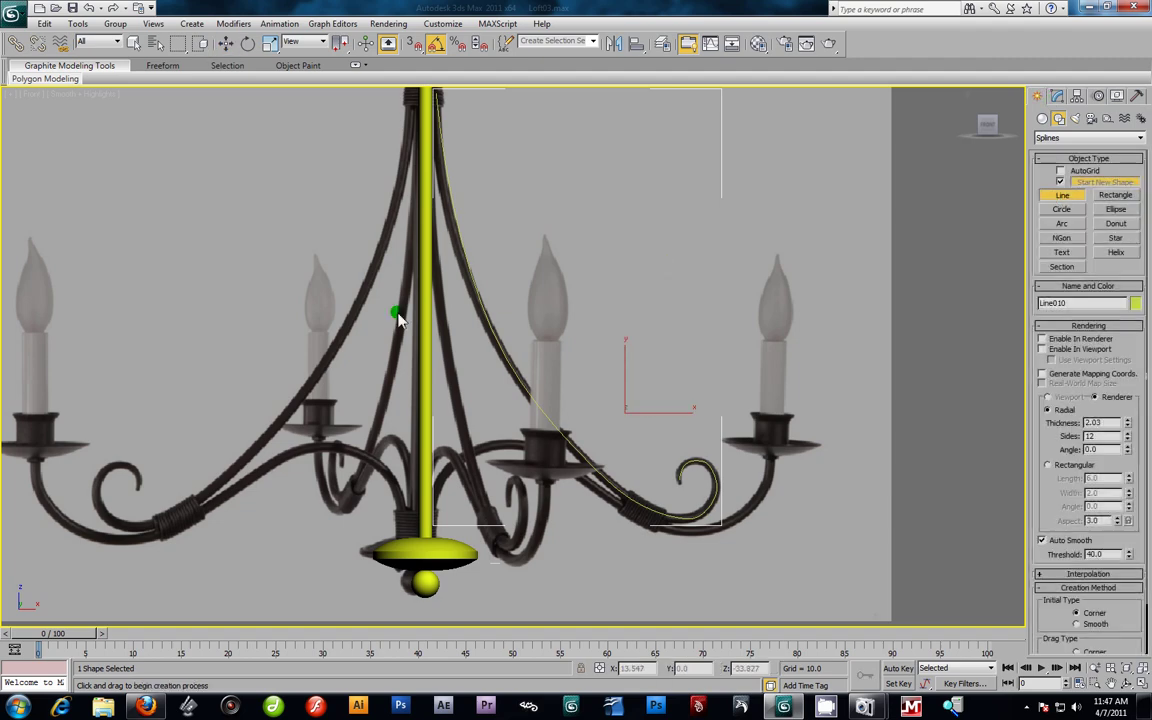
{"action": "middle_click_drag", "start_coordinate": [489, 322], "coordinate": [481, 333]}
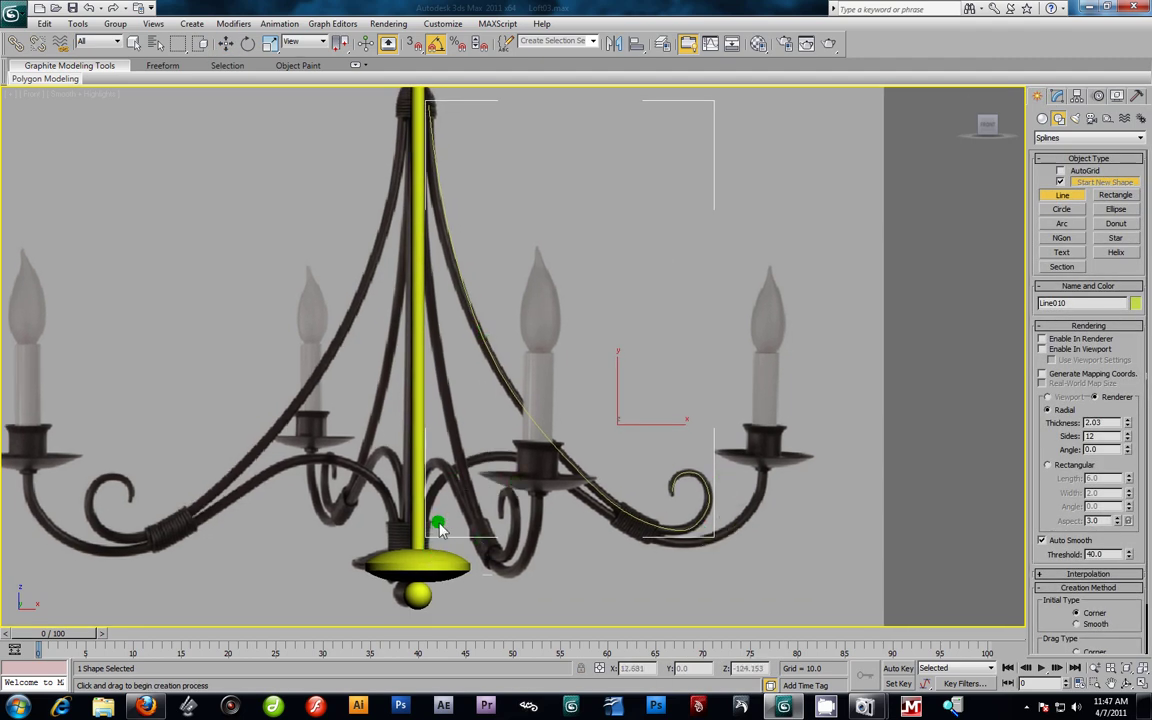
{"action": "scroll", "coordinate": [395, 495], "scroll_direction": "up", "scroll_amount": 2}
{"action": "middle_click_drag", "start_coordinate": [400, 496], "coordinate": [392, 482]}
{"action": "left_click", "coordinate": [357, 526]}
{"action": "left_click", "coordinate": [447, 441]}
{"action": "left_click", "coordinate": [597, 530]}
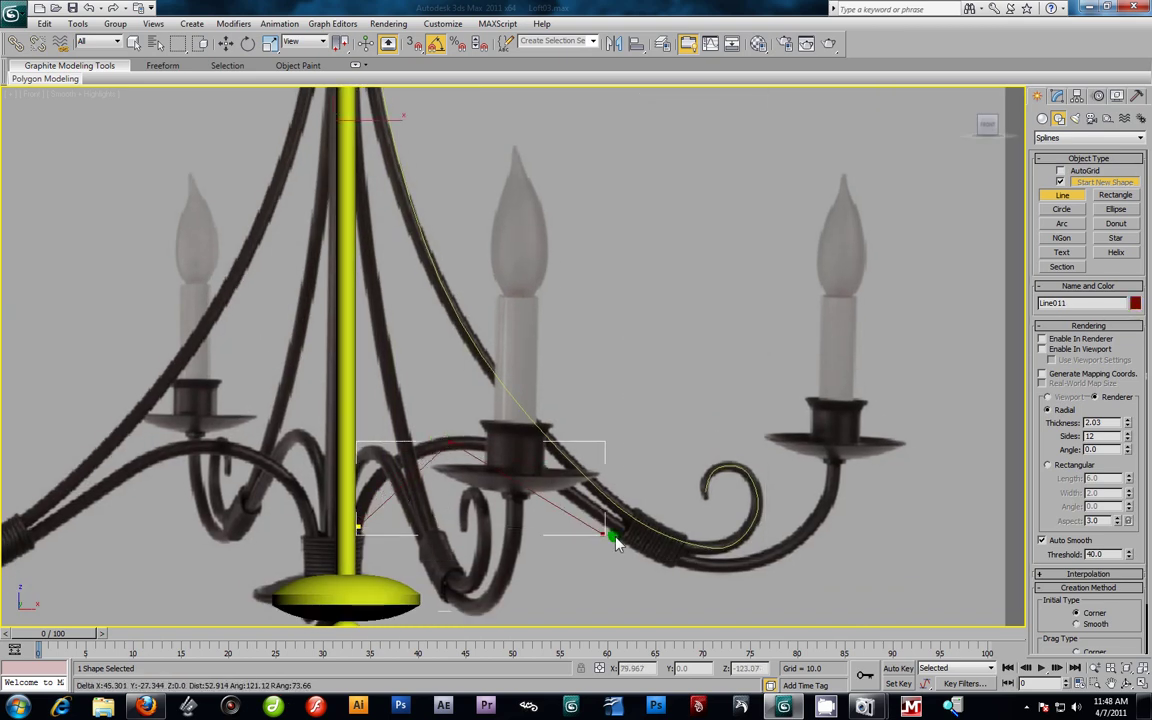
{"action": "left_click", "coordinate": [662, 557]}
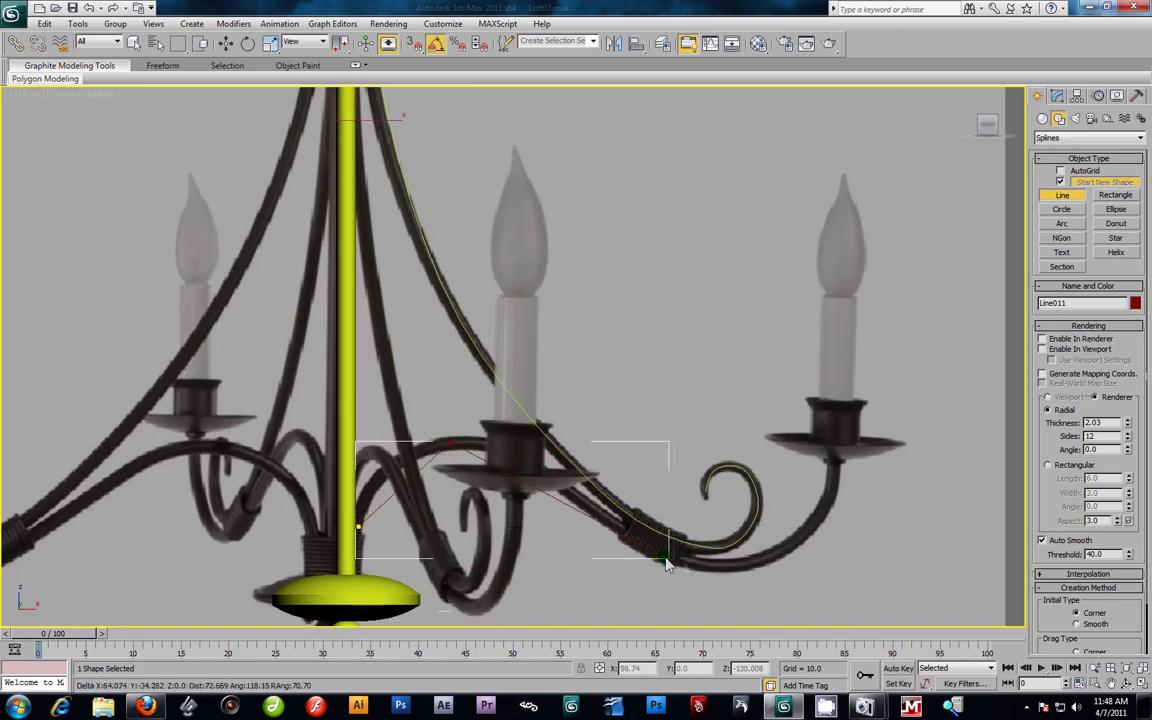
{"action": "left_click", "coordinate": [799, 544]}
{"action": "left_click", "coordinate": [832, 488]}
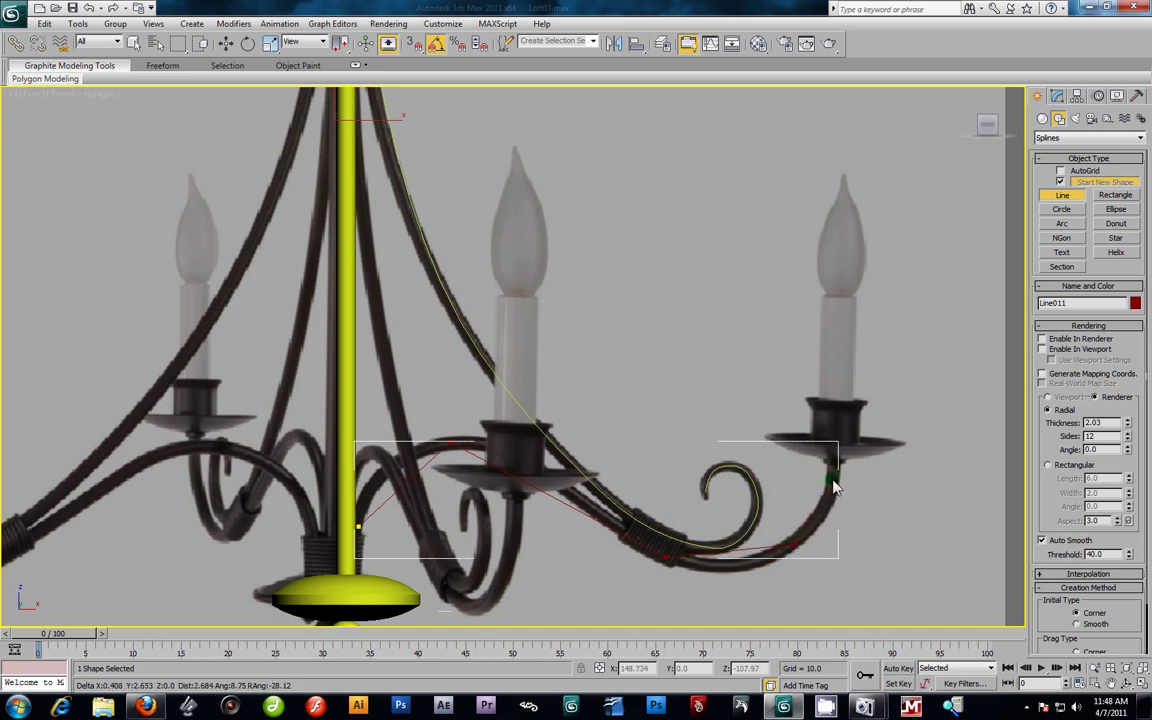
{"action": "left_click", "coordinate": [833, 459]}
{"action": "right_click", "coordinate": [837, 462]}
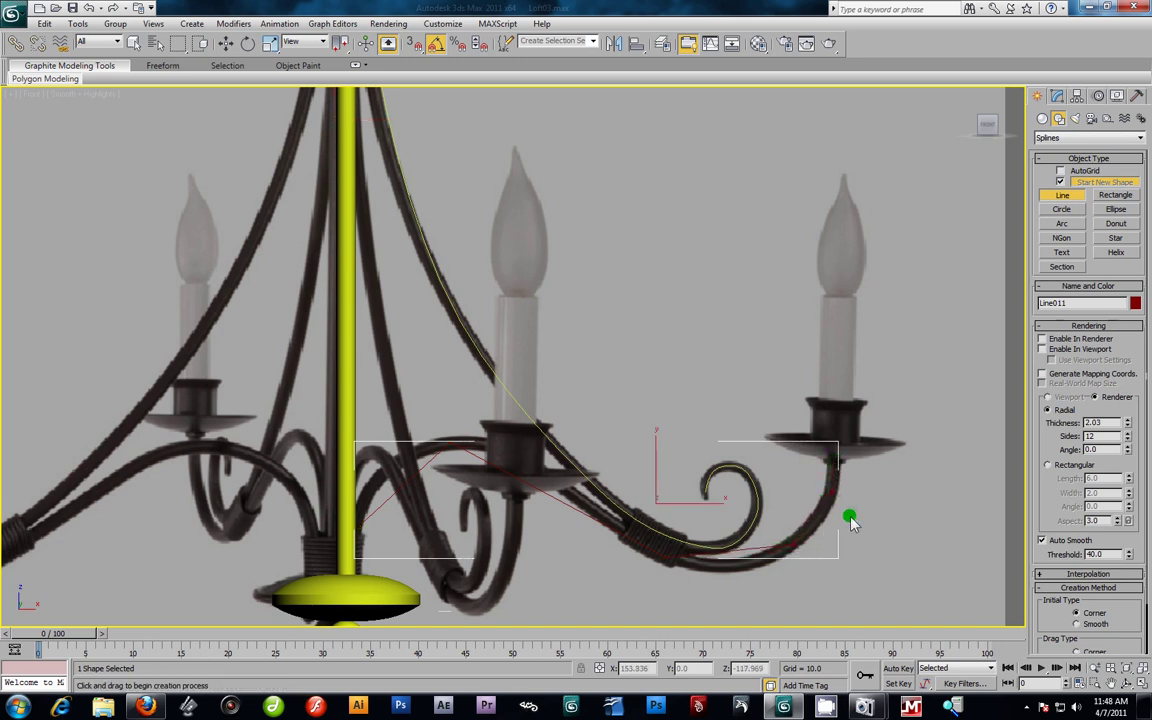
Step: Change the object color of the lower arm line to the yellow-green used for the other parts
{"action": "left_click", "coordinate": [226, 43]}
{"action": "left_click", "coordinate": [579, 414]}
{"action": "left_click", "coordinate": [519, 490]}
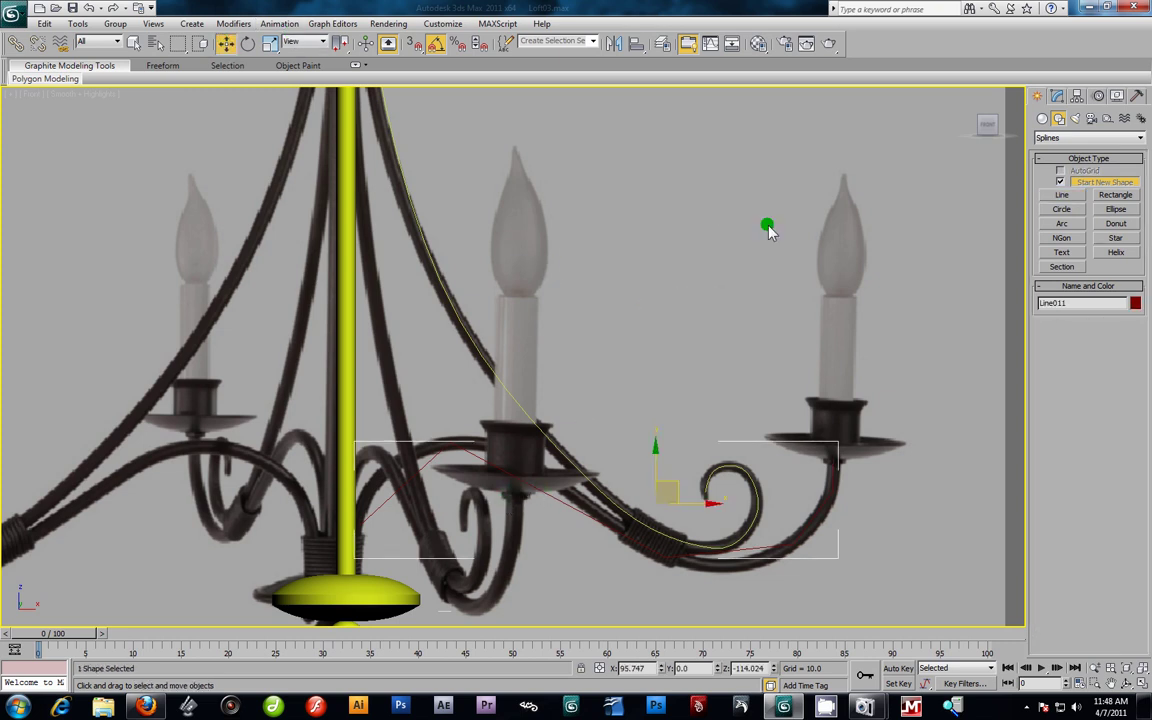
{"action": "left_click", "coordinate": [1134, 303]}
{"action": "left_click", "coordinate": [516, 313]}
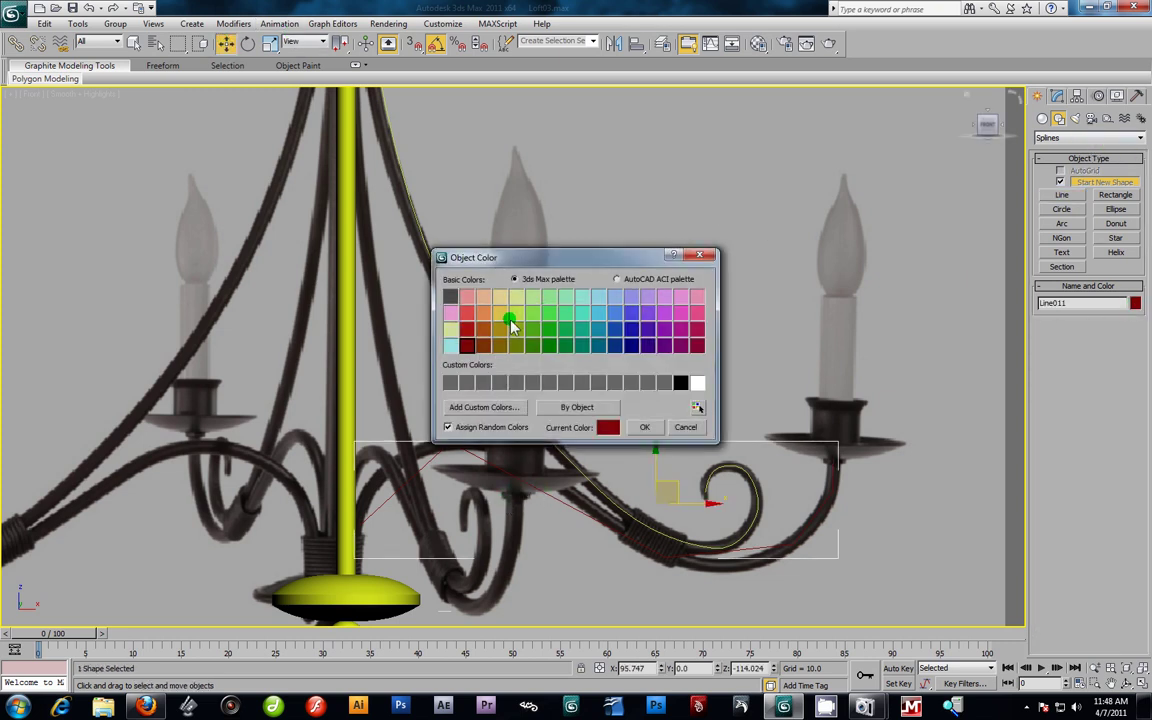
{"action": "left_click", "coordinate": [648, 429]}
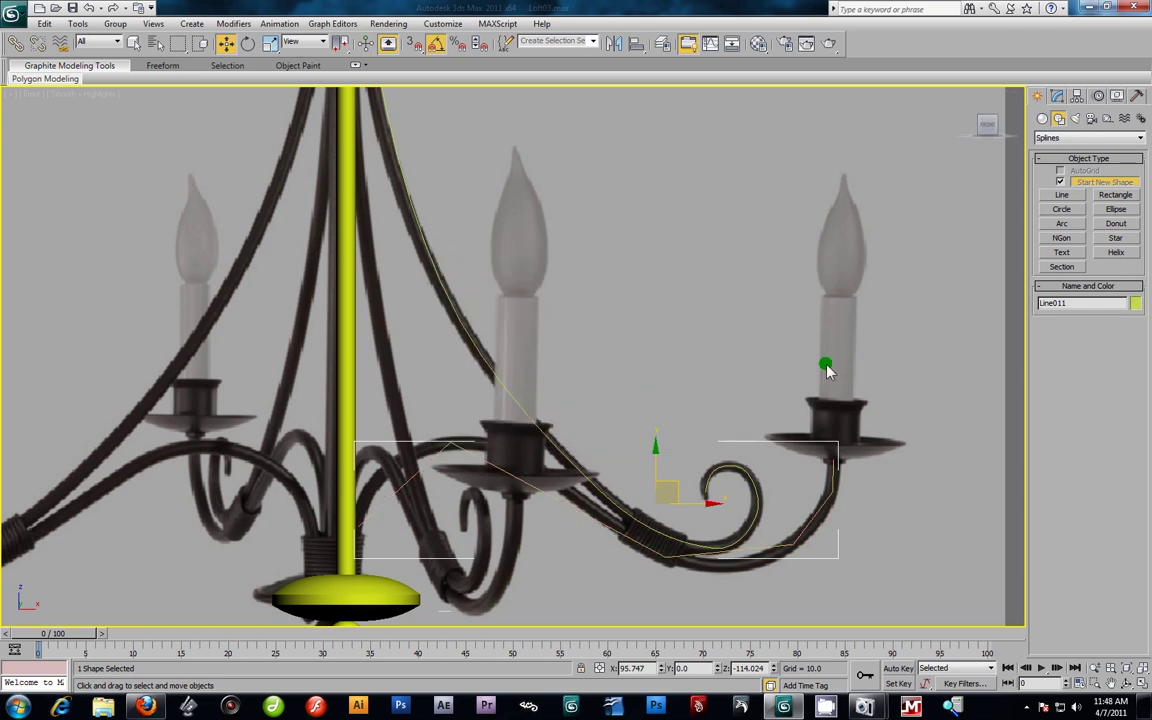
Step: Convert the lower arm's arch vertex to Smooth and shift it and the hub-end vertex to follow the rod
{"action": "left_click", "coordinate": [1057, 96]}
{"action": "left_click", "coordinate": [1038, 152]}
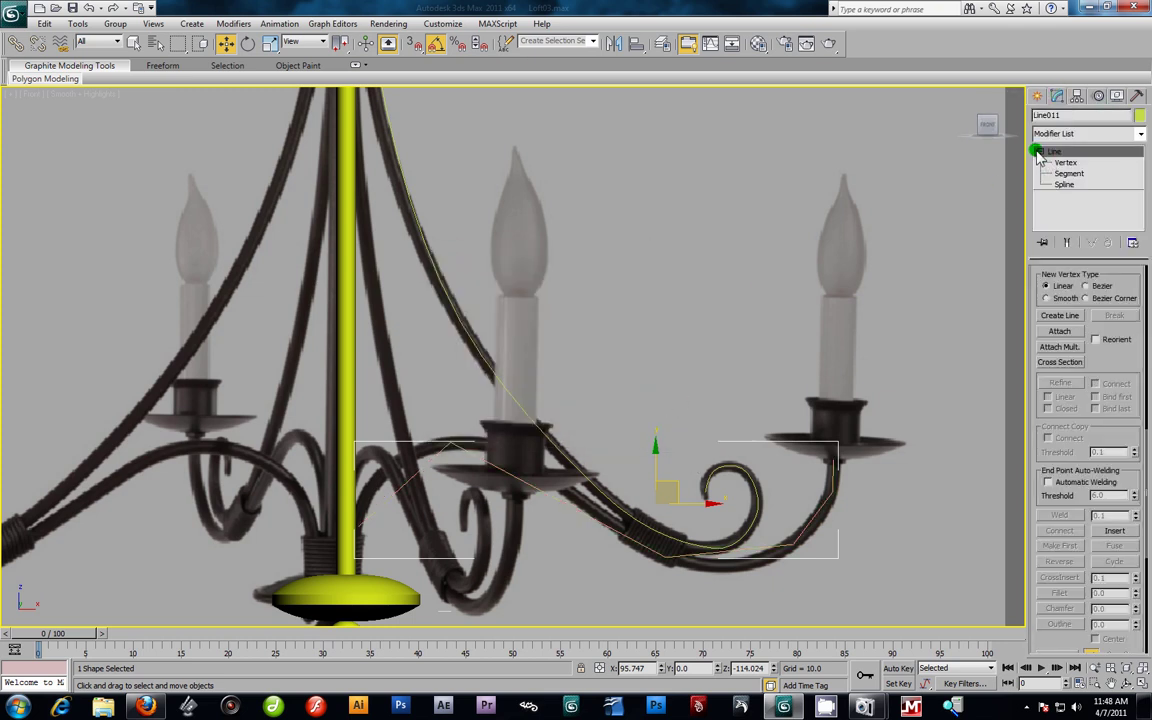
{"action": "left_click", "coordinate": [1084, 163]}
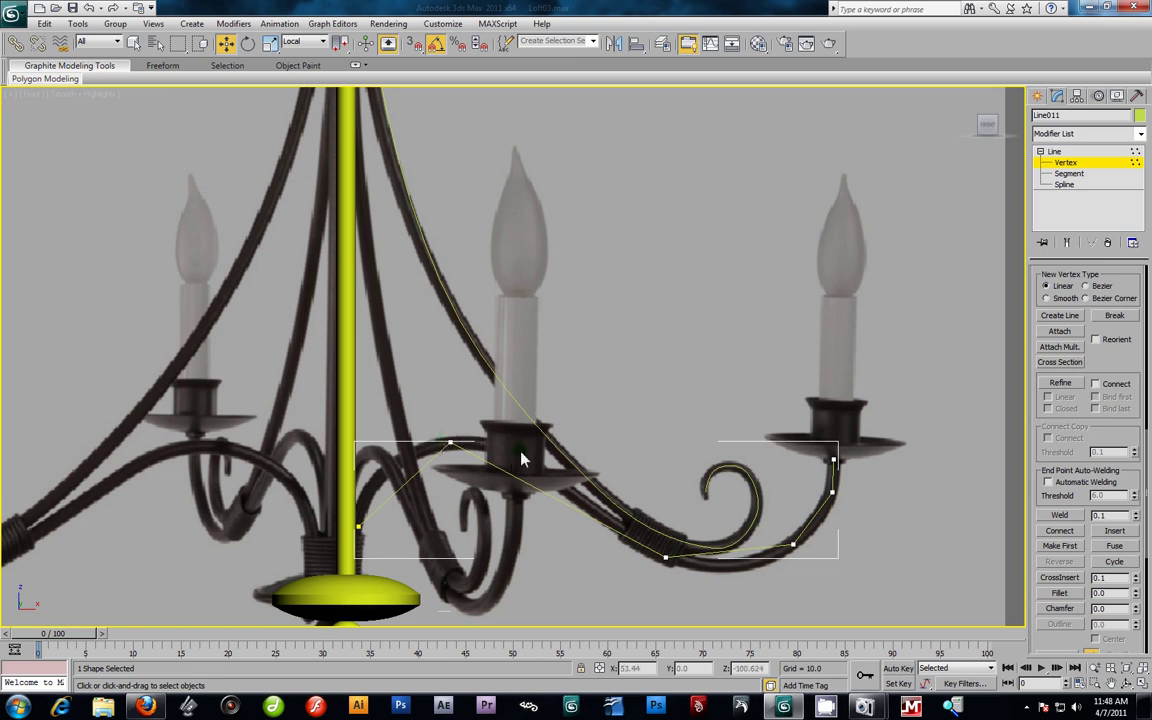
{"action": "left_click", "coordinate": [447, 446]}
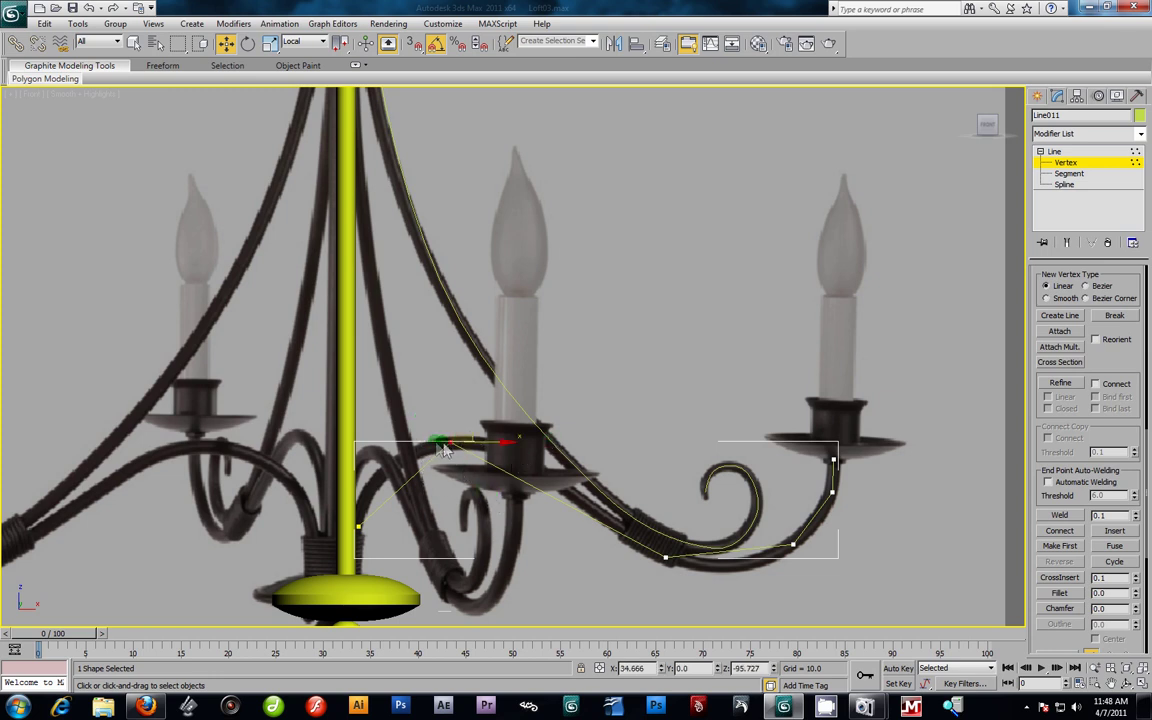
{"action": "right_click", "coordinate": [449, 452]}
{"action": "left_click", "coordinate": [431, 376]}
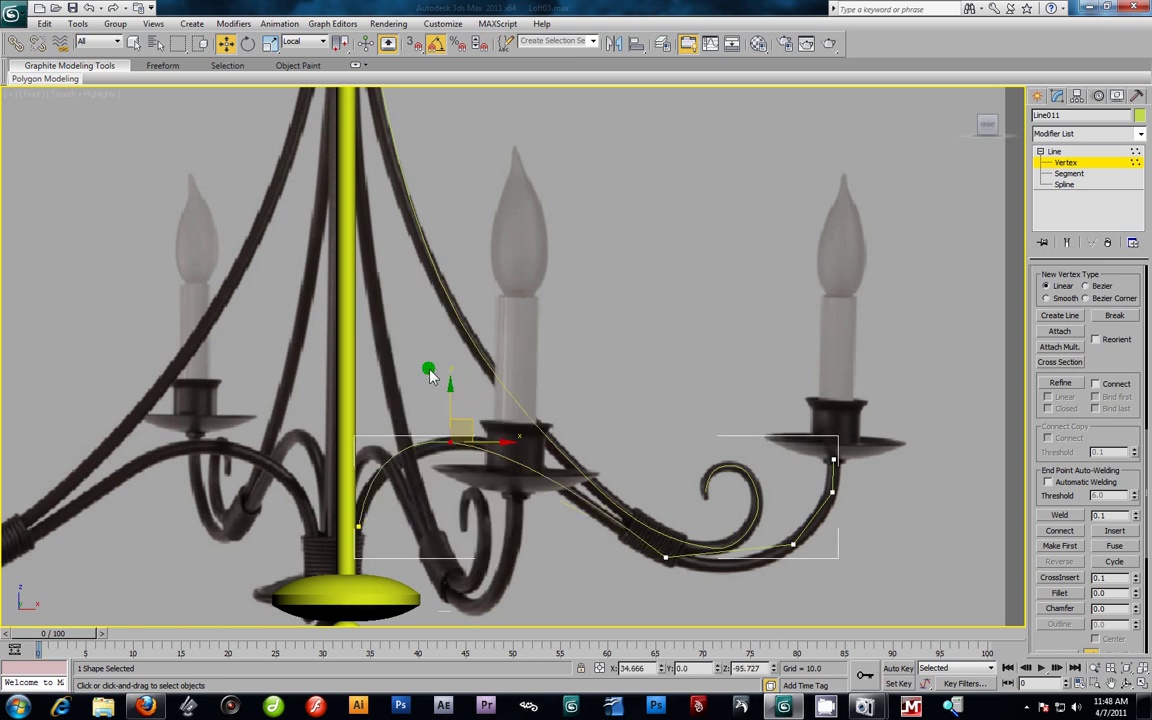
{"action": "left_click_drag", "start_coordinate": [475, 425], "coordinate": [495, 423]}
{"action": "left_click_drag", "start_coordinate": [414, 495], "coordinate": [379, 513]}
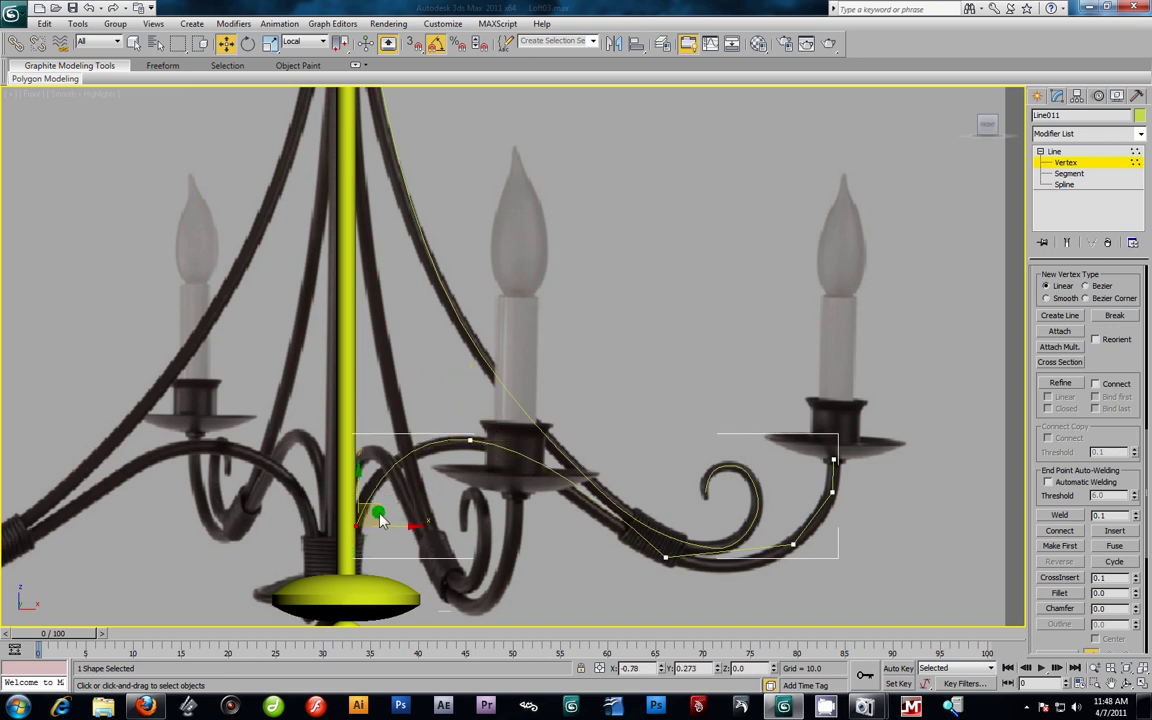
Step: Convert the lower arm's vertex at the ribbed collar to Smooth and nudge it slightly up along the rod
{"action": "left_click", "coordinate": [665, 556]}
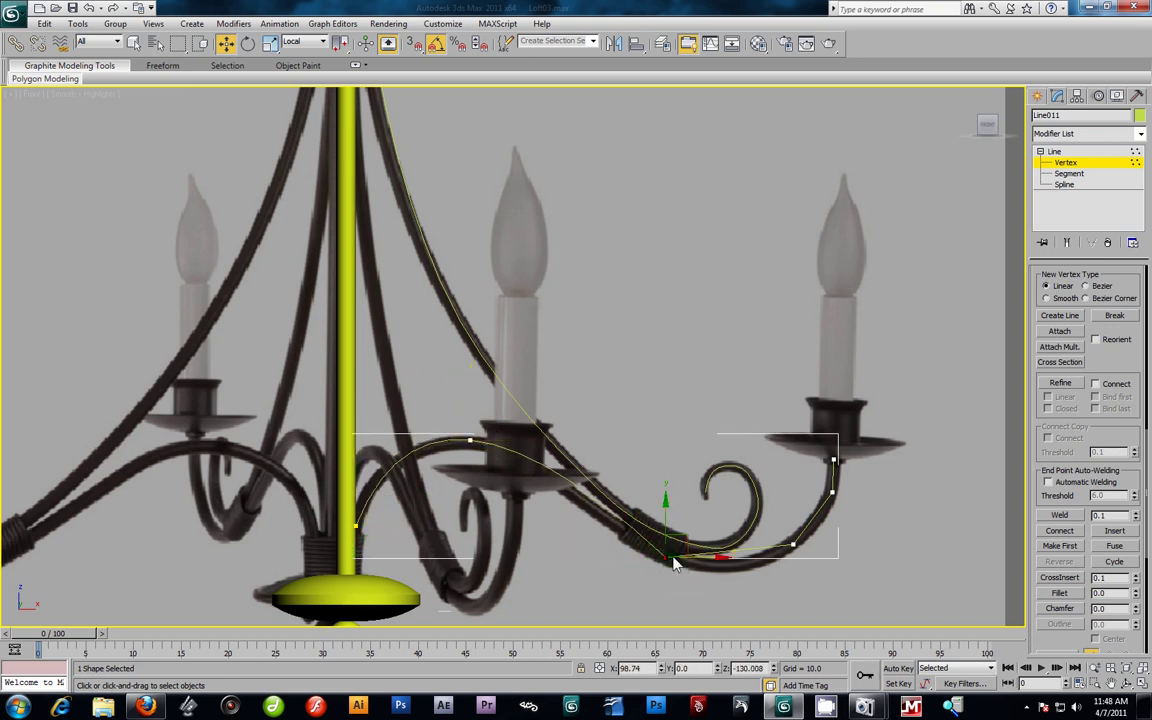
{"action": "right_click", "coordinate": [665, 550]}
{"action": "left_click", "coordinate": [665, 559]}
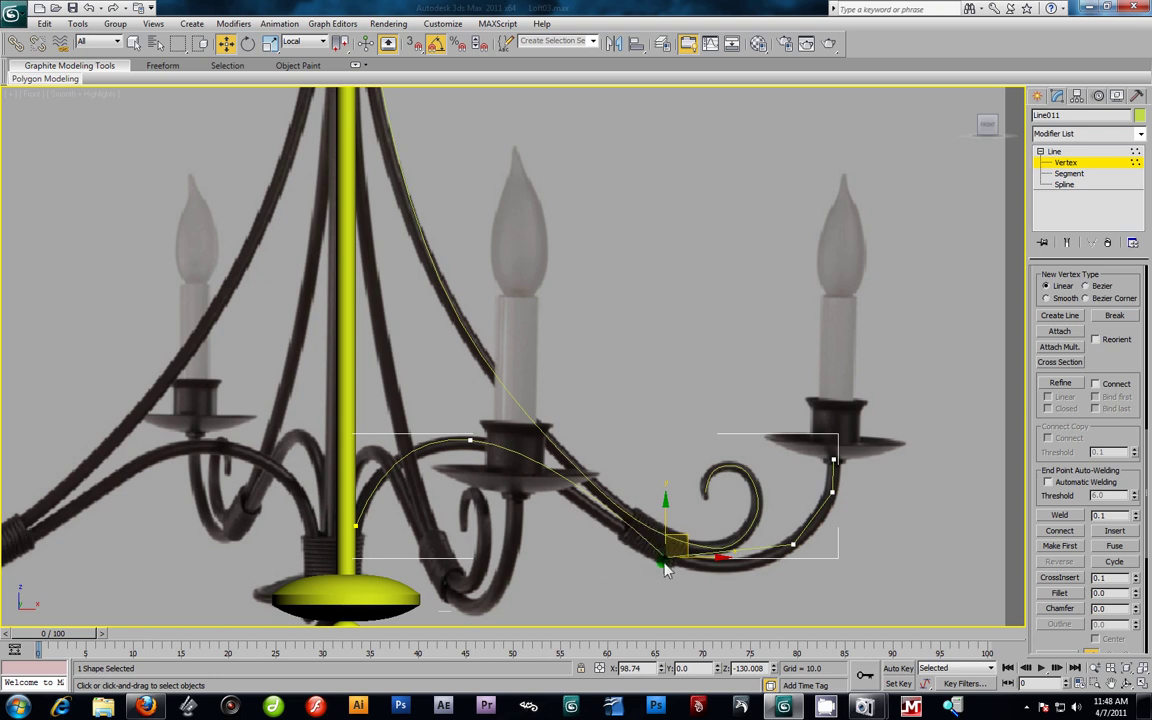
{"action": "right_click", "coordinate": [667, 559]}
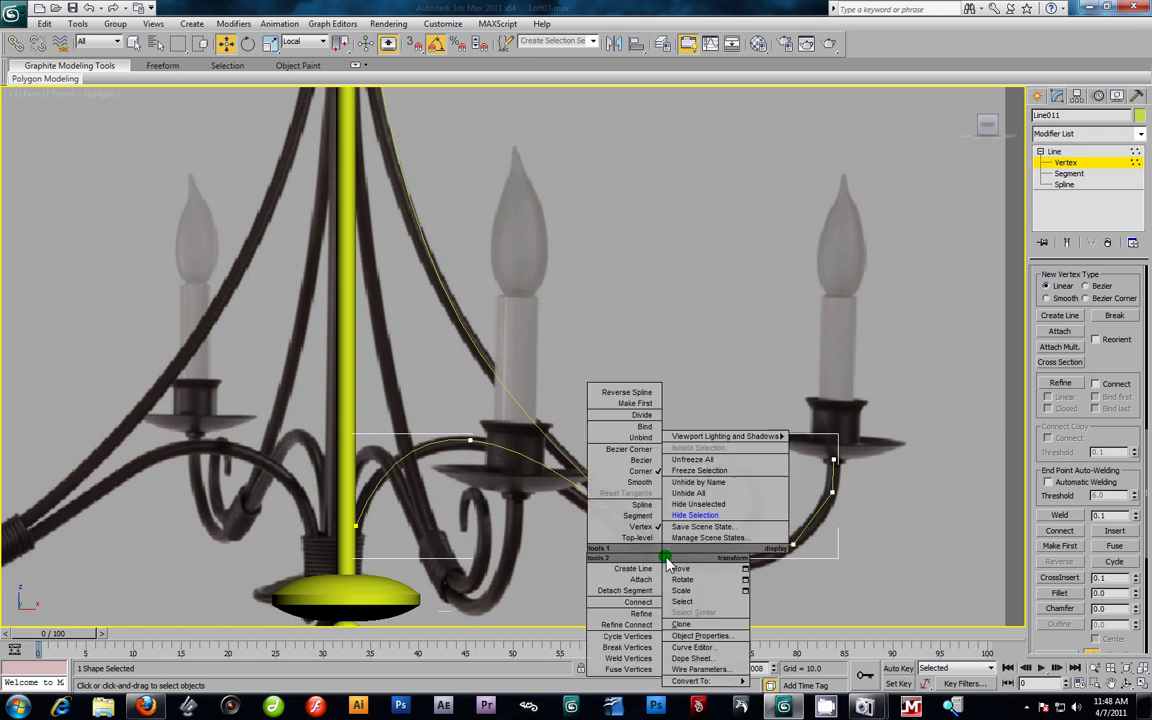
{"action": "left_click", "coordinate": [642, 483]}
{"action": "left_click_drag", "start_coordinate": [687, 546], "coordinate": [675, 542]}
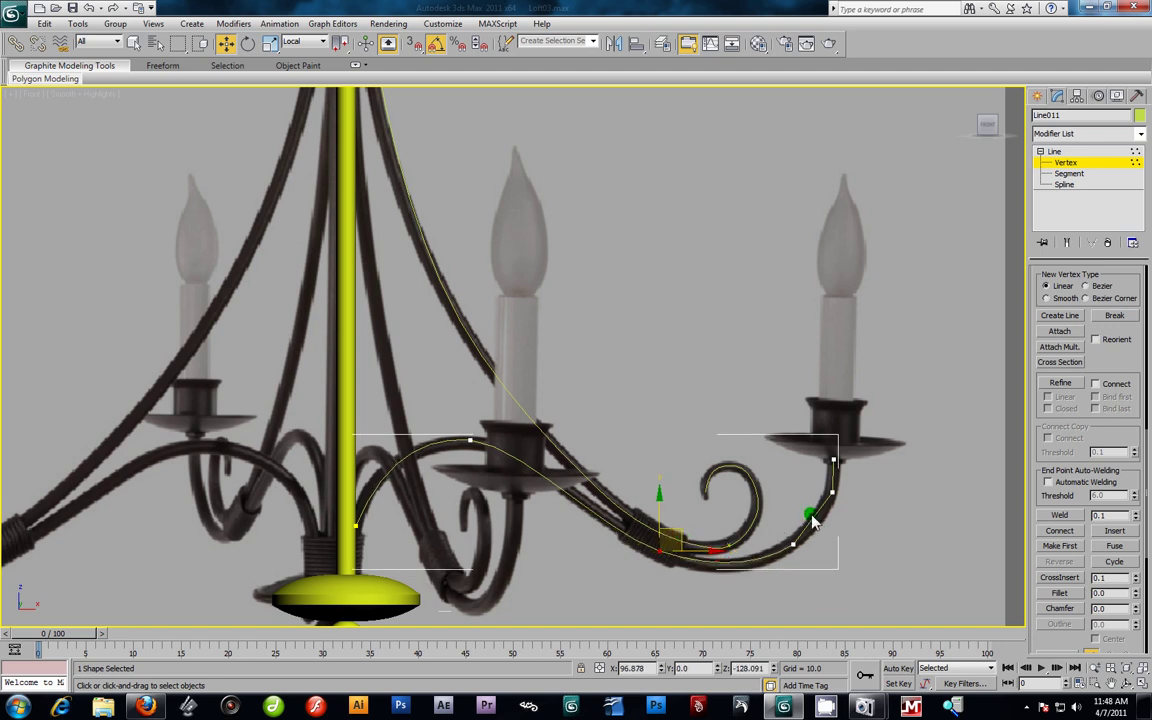
Step: Convert the vertices on the lower arm's bend below the outer candle cup to Smooth
{"action": "left_click", "coordinate": [832, 492]}
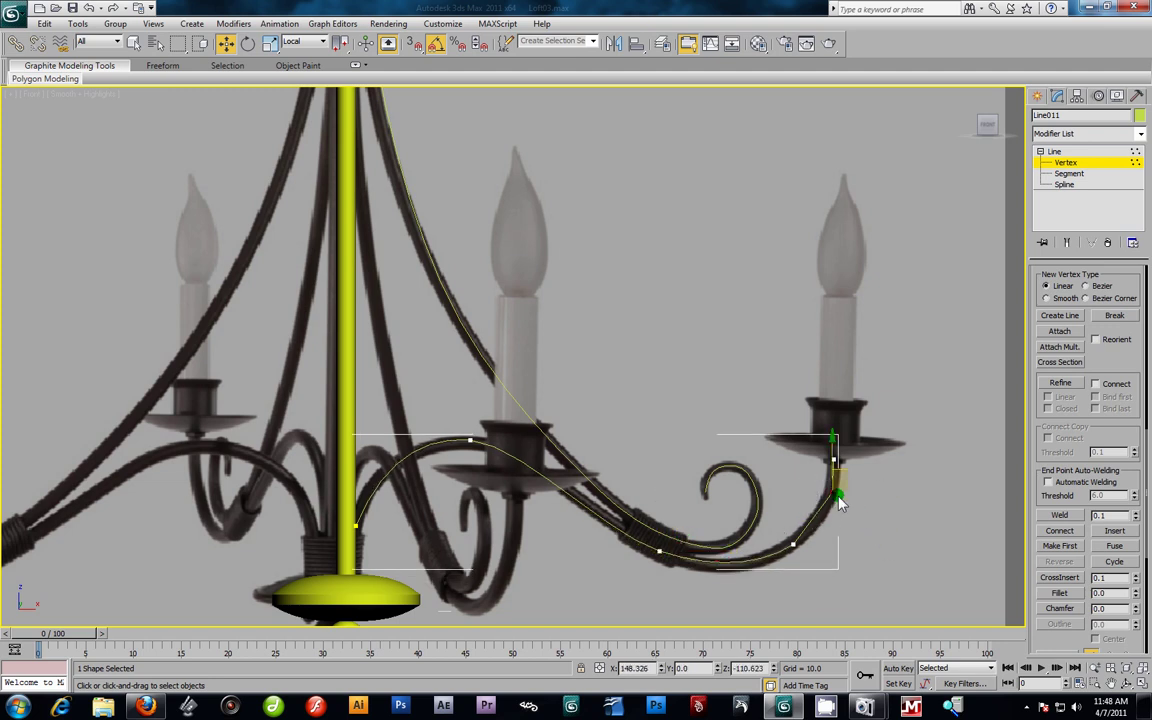
{"action": "right_click", "coordinate": [770, 490]}
{"action": "left_click", "coordinate": [815, 420]}
{"action": "left_click_drag", "start_coordinate": [850, 515], "coordinate": [803, 570]}
Step: Try deleting the vertex just below the outer candle cup and reshaping the bend with the remaining vertex
{"action": "key", "text": "Delete"}
{"action": "left_click_drag", "start_coordinate": [802, 485], "coordinate": [854, 537]}
{"action": "left_click_drag", "start_coordinate": [851, 492], "coordinate": [804, 547]}
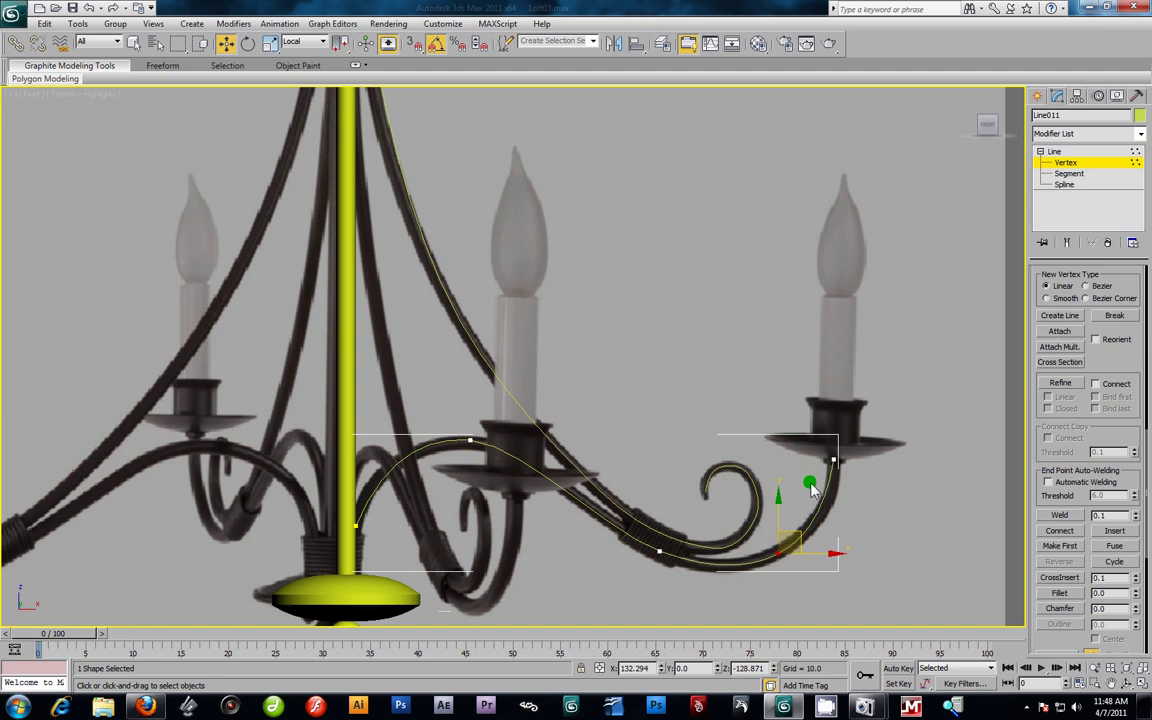
Step: Adjust the upper bend vertex below the outer candle cup, changing its vertex type and shifting it slightly down the rod
{"action": "left_click_drag", "start_coordinate": [826, 515], "coordinate": [840, 535]}
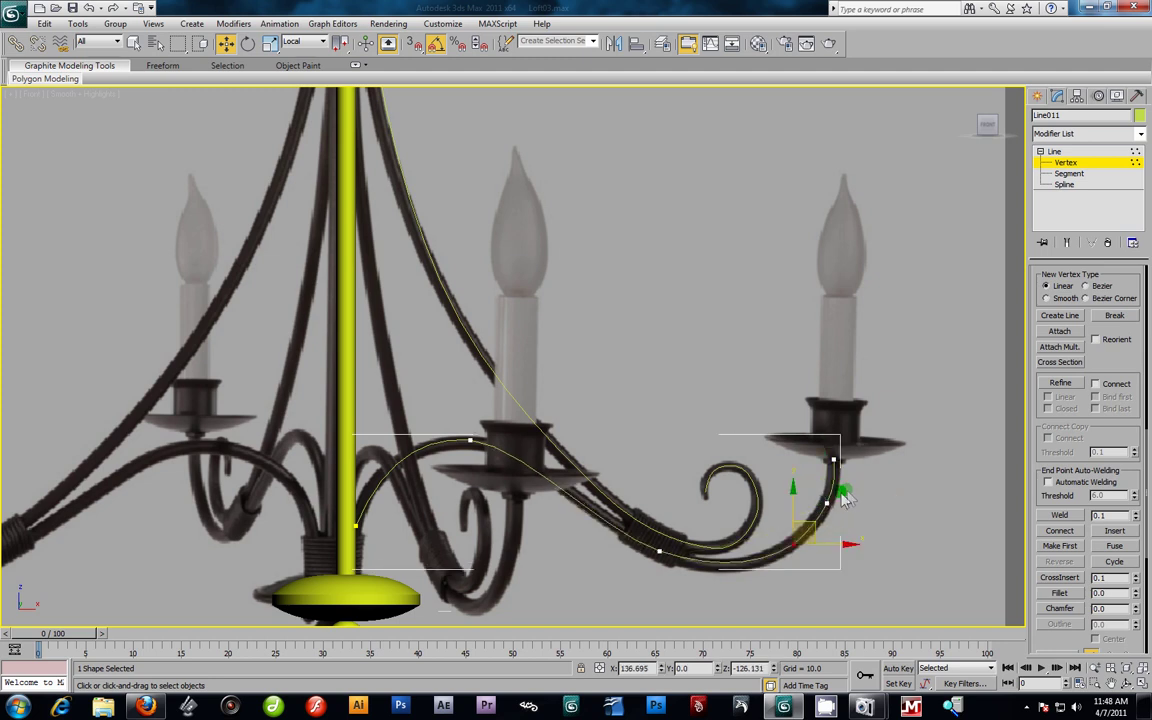
{"action": "left_click_drag", "start_coordinate": [868, 525], "coordinate": [826, 487]}
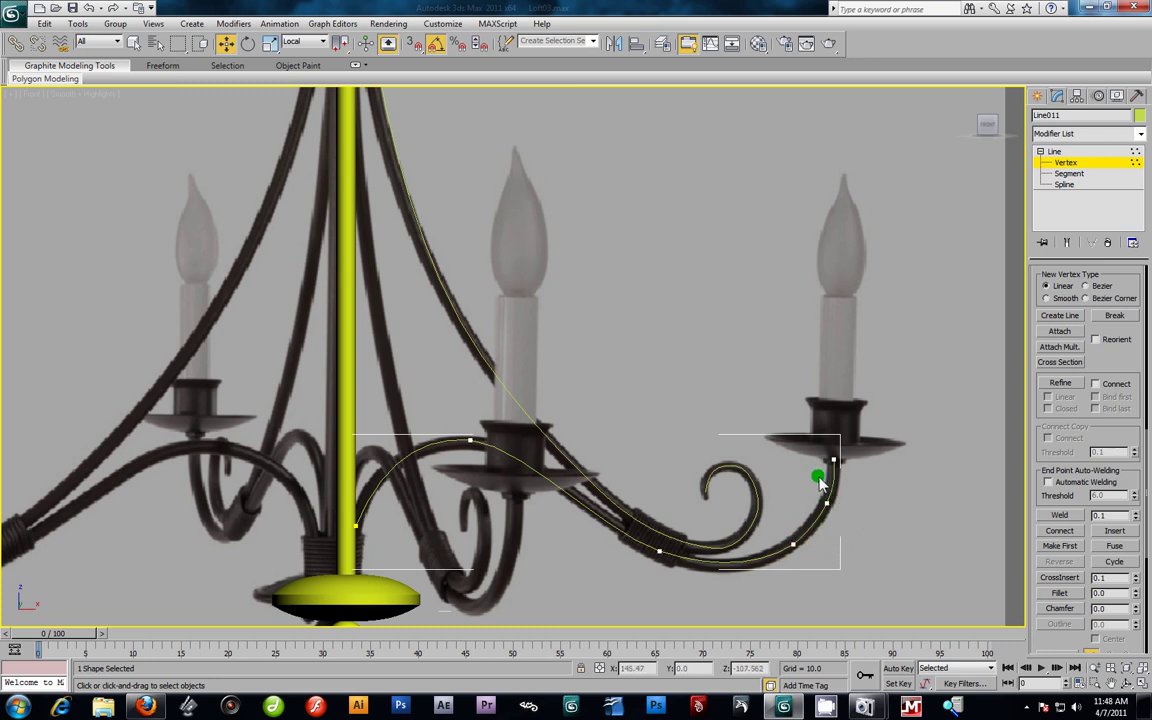
{"action": "left_click_drag", "start_coordinate": [838, 530], "coordinate": [836, 517]}
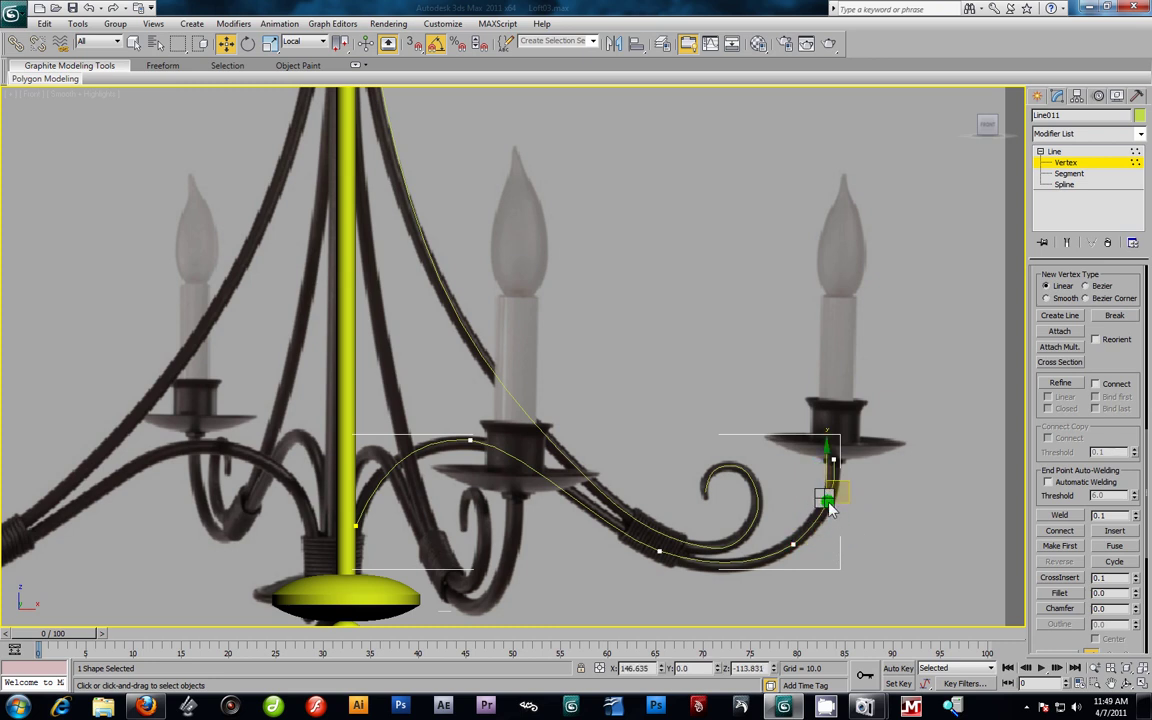
{"action": "right_click", "coordinate": [826, 500]}
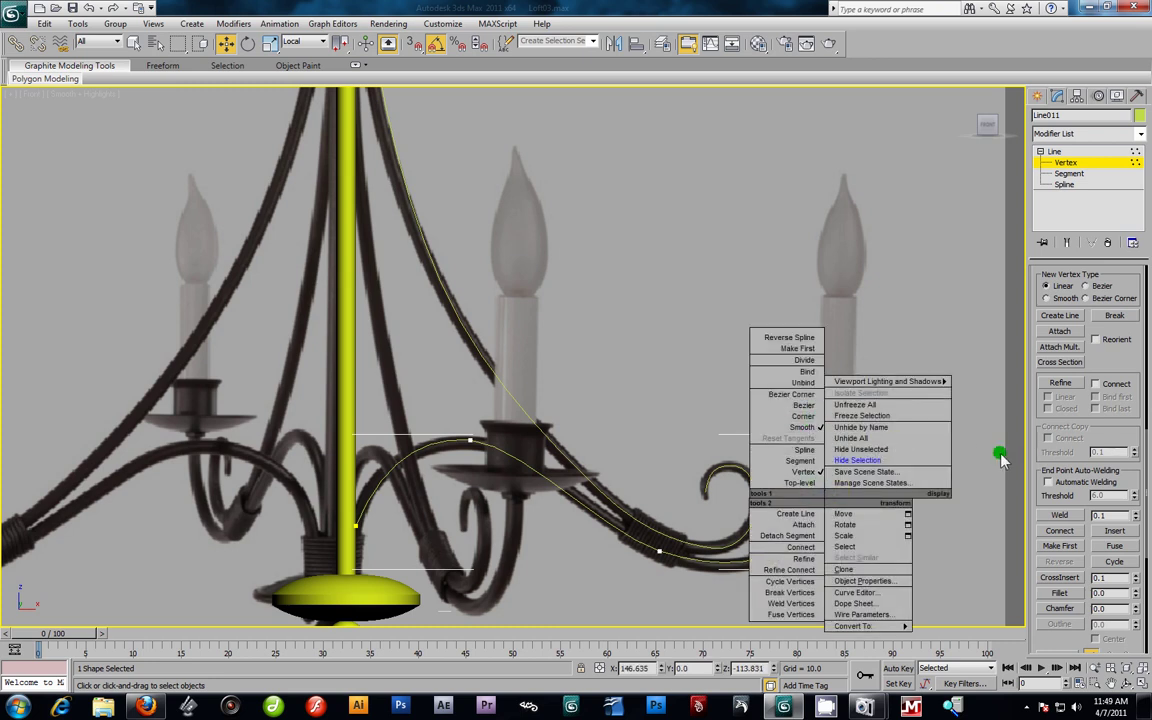
{"action": "left_click", "coordinate": [806, 416]}
{"action": "left_click_drag", "start_coordinate": [848, 493], "coordinate": [460, 510]}
{"action": "left_click", "coordinate": [906, 558]}
Step: Maximize the Perspective view, leave vertex editing and hide the large plane beneath the chandelier
{"action": "key", "text": "alt+w"}
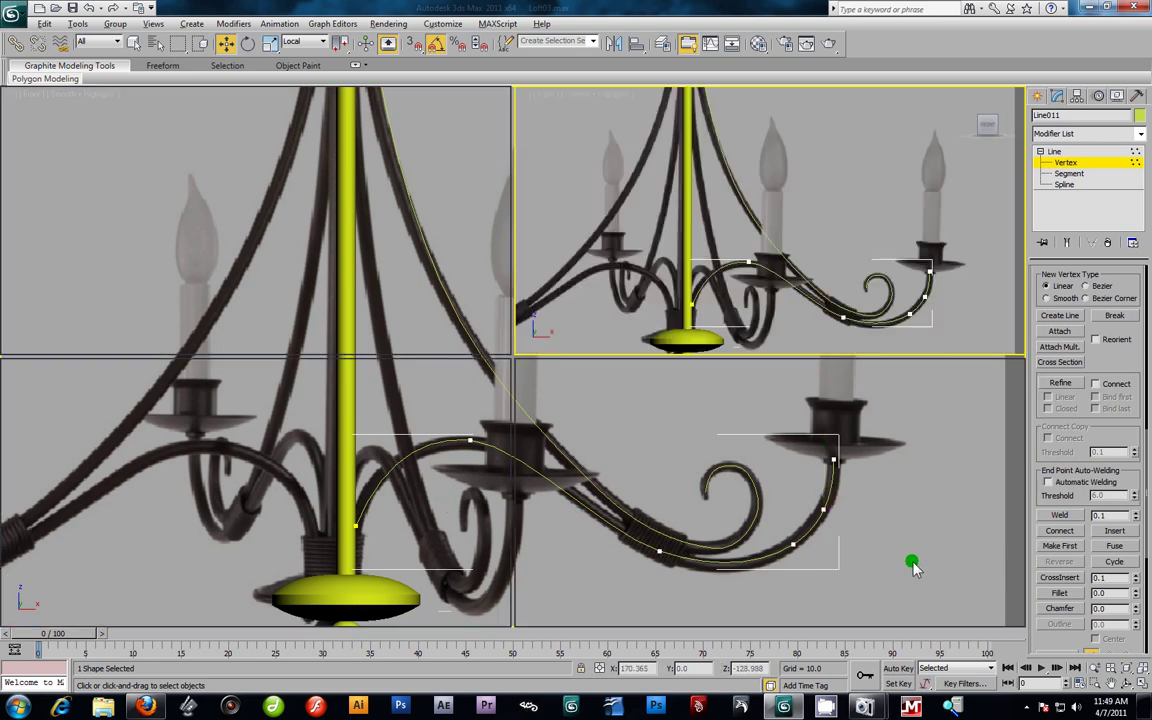
{"action": "left_click", "coordinate": [887, 550]}
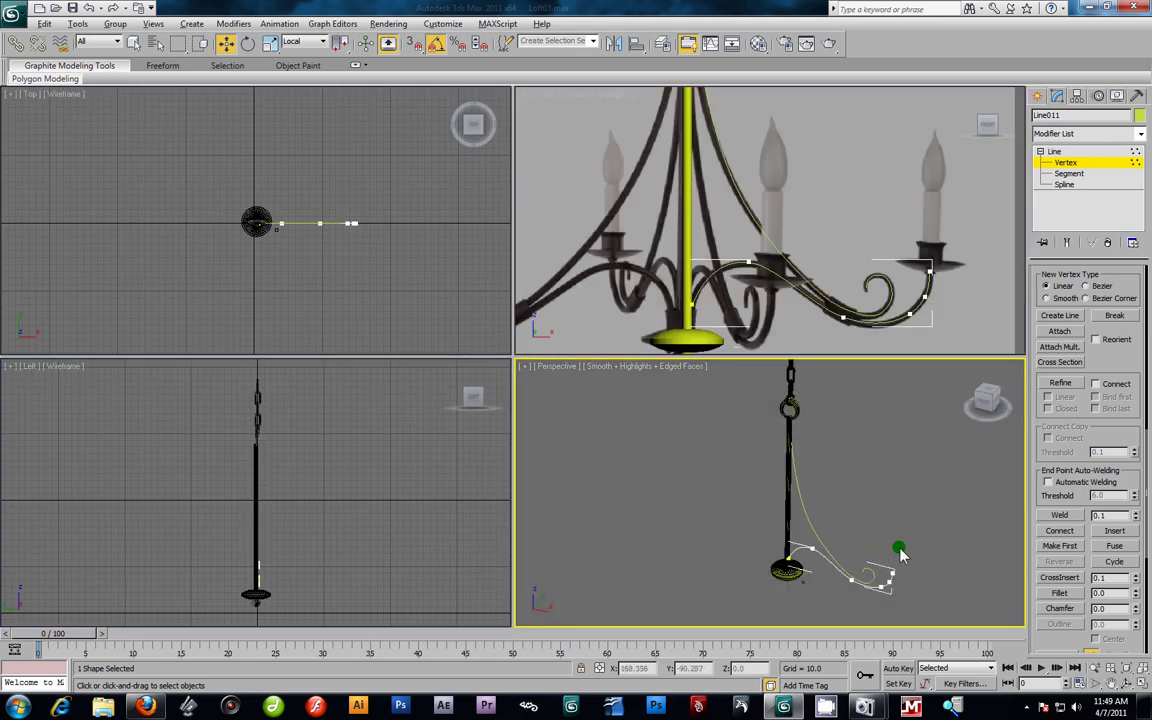
{"action": "key", "text": "alt+w"}
{"action": "middle_click_drag", "start_coordinate": [733, 376], "coordinate": [667, 307], "text": "alt"}
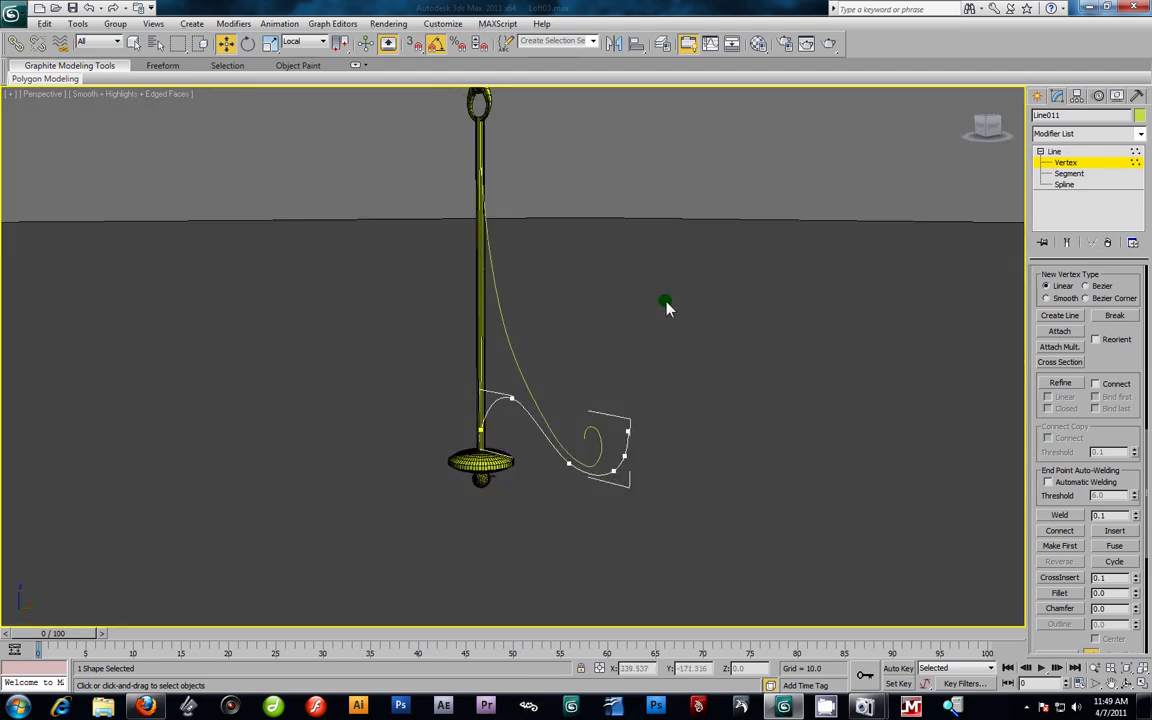
{"action": "left_click", "coordinate": [1064, 162]}
{"action": "left_click", "coordinate": [956, 252]}
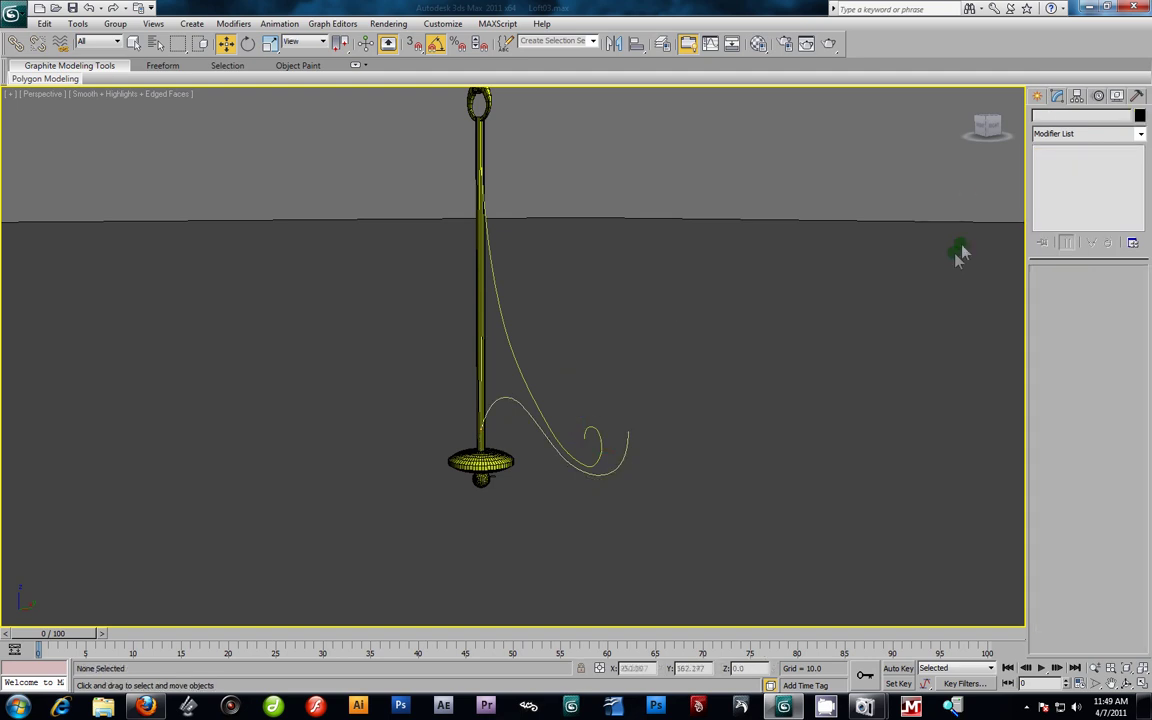
{"action": "right_click", "coordinate": [956, 262]}
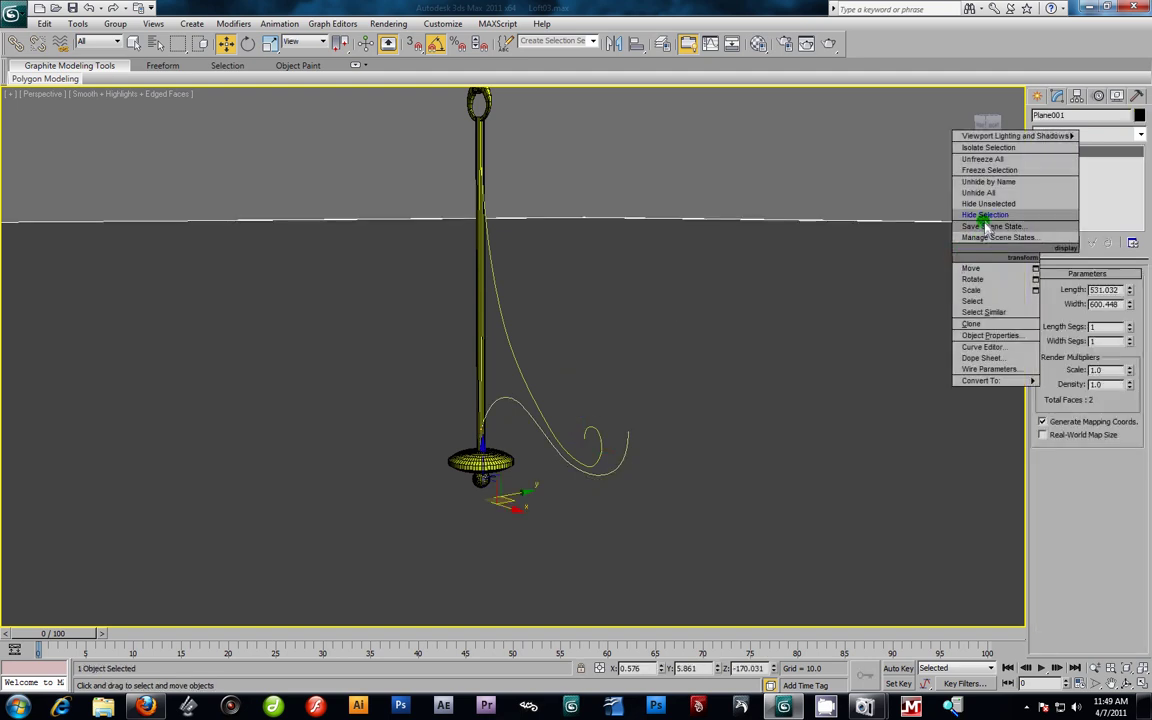
{"action": "left_click", "coordinate": [985, 222]}
Step: Examine the two arm splines in perspective and select the small circle beside the round base
{"action": "middle_click_drag", "start_coordinate": [603, 391], "coordinate": [553, 388], "text": "alt"}
{"action": "scroll", "coordinate": [651, 432], "scroll_direction": "up", "scroll_amount": 3}
{"action": "scroll", "coordinate": [591, 382], "scroll_direction": "up", "scroll_amount": 2}
{"action": "left_click", "coordinate": [559, 387]}
{"action": "left_click", "coordinate": [552, 417]}
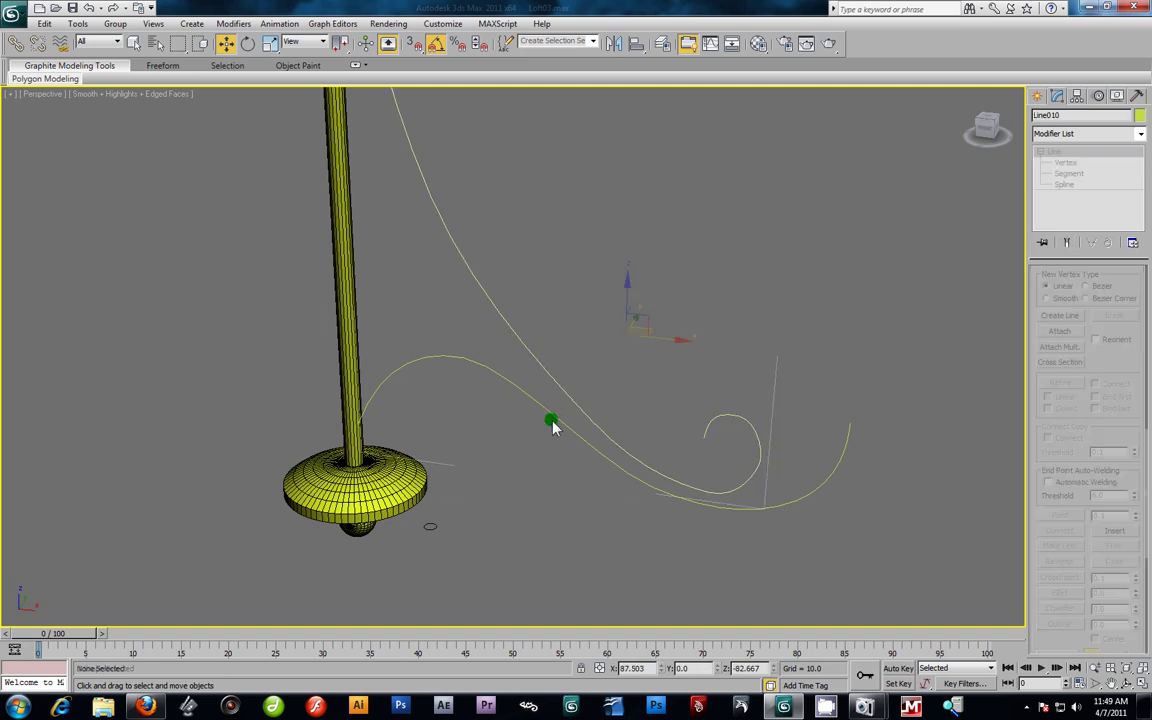
{"action": "left_click", "coordinate": [538, 471]}
{"action": "left_click", "coordinate": [583, 495]}
{"action": "middle_click_drag", "start_coordinate": [581, 494], "coordinate": [525, 531], "text": "alt"}
{"action": "left_click", "coordinate": [446, 518]}
{"action": "middle_click_drag", "start_coordinate": [447, 522], "coordinate": [593, 489], "text": "alt"}
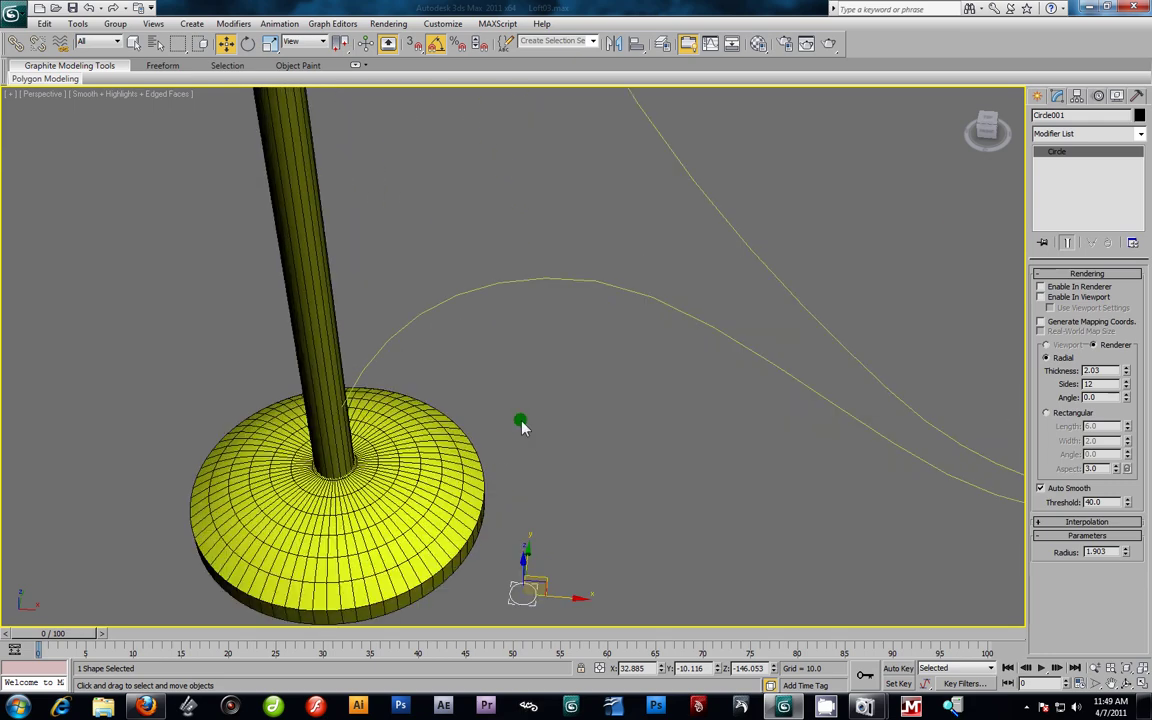
{"action": "middle_click_drag", "start_coordinate": [753, 393], "coordinate": [638, 332]}
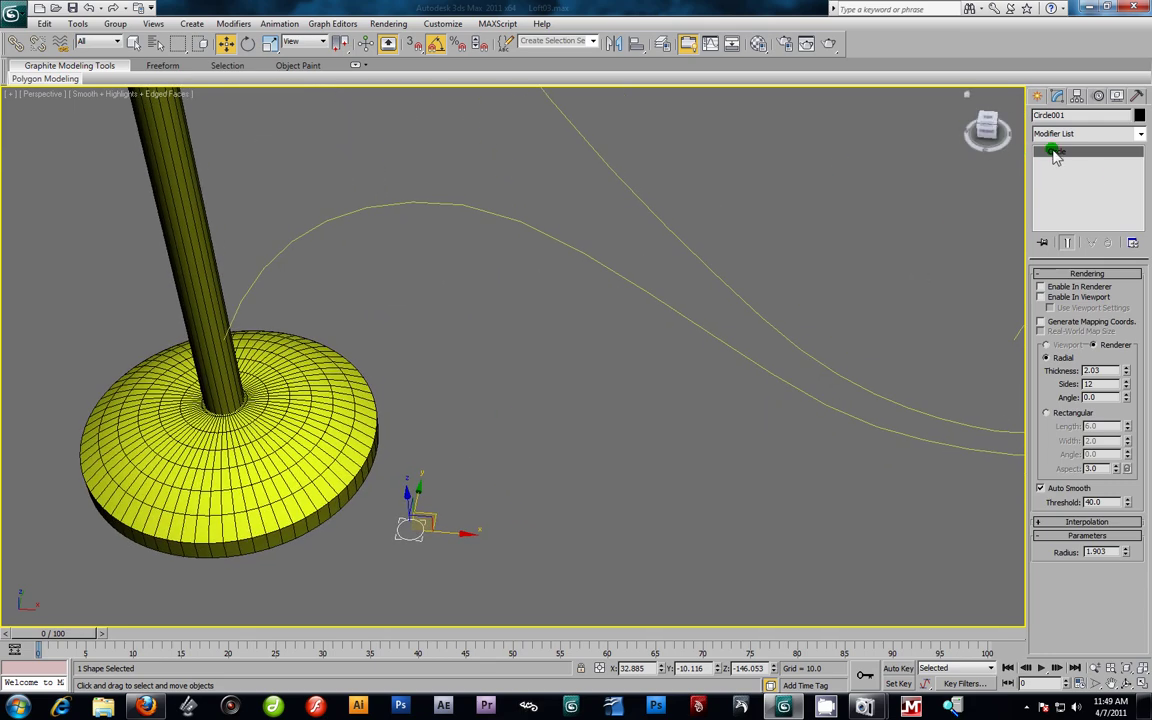
Step: Try to draw a star spline beside the small circle in the Perspective view
{"action": "left_click", "coordinate": [1037, 95]}
{"action": "left_click", "coordinate": [1059, 118]}
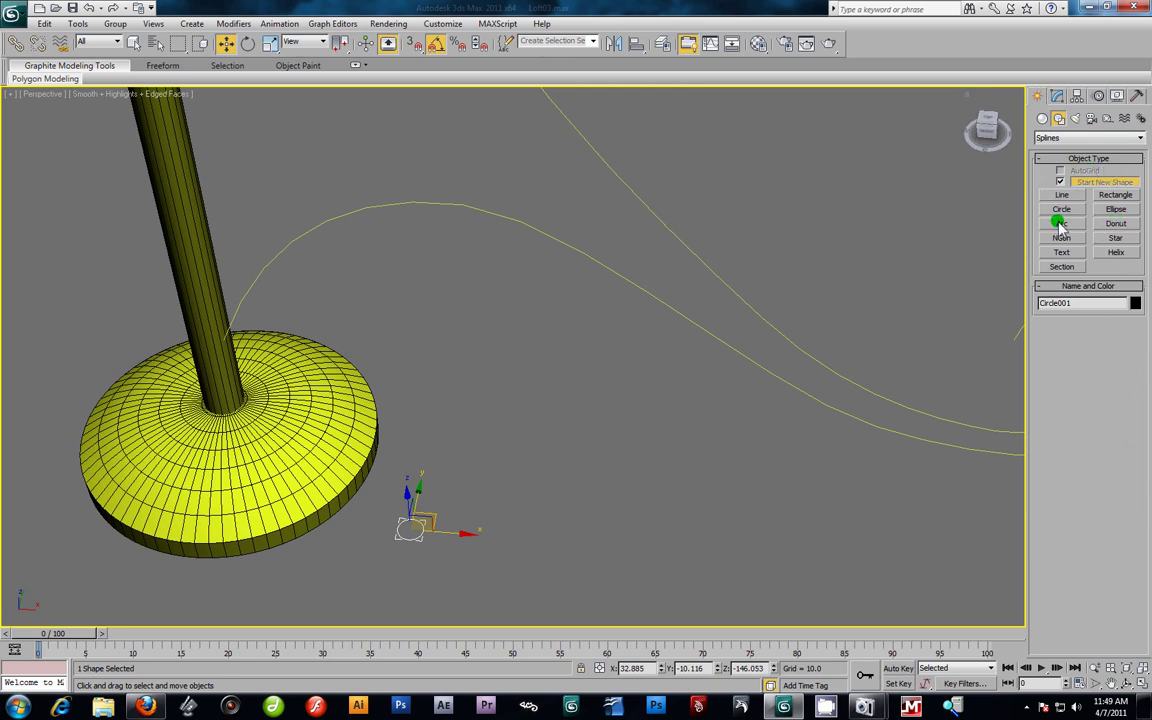
{"action": "left_click", "coordinate": [1115, 238]}
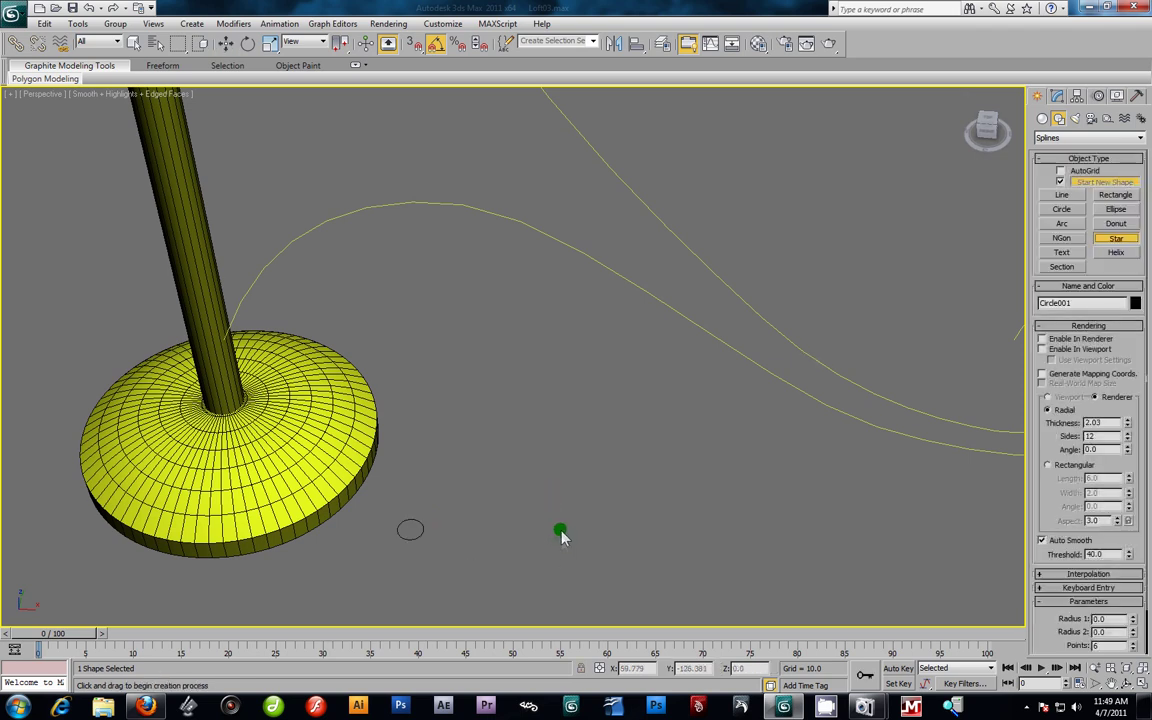
{"action": "left_click_drag", "start_coordinate": [566, 549], "coordinate": [555, 523]}
{"action": "right_click", "coordinate": [605, 506]}
{"action": "middle_click_drag", "start_coordinate": [617, 498], "coordinate": [574, 469], "text": "alt"}
{"action": "scroll", "coordinate": [573, 470], "scroll_direction": "down", "scroll_amount": 6}
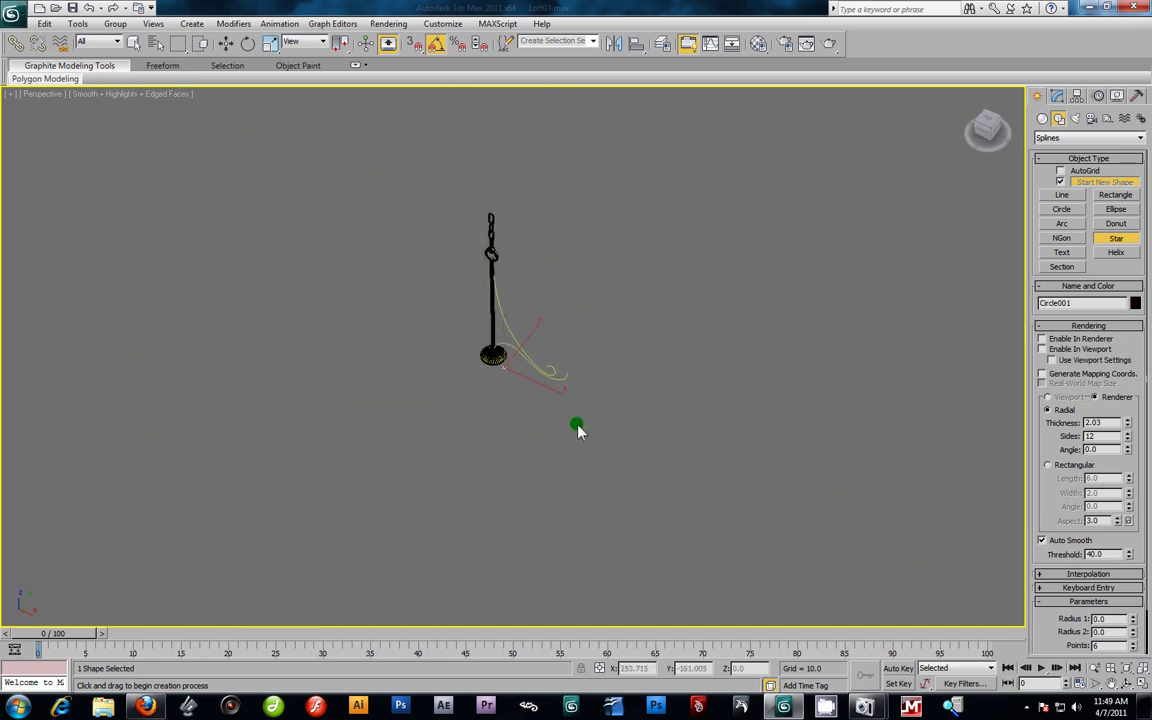
Step: Draw a six-pointed star spline with an outer radius of about 4.8 beside the small circle in the Top view
{"action": "key", "text": "alt+w"}
{"action": "left_click", "coordinate": [288, 263]}
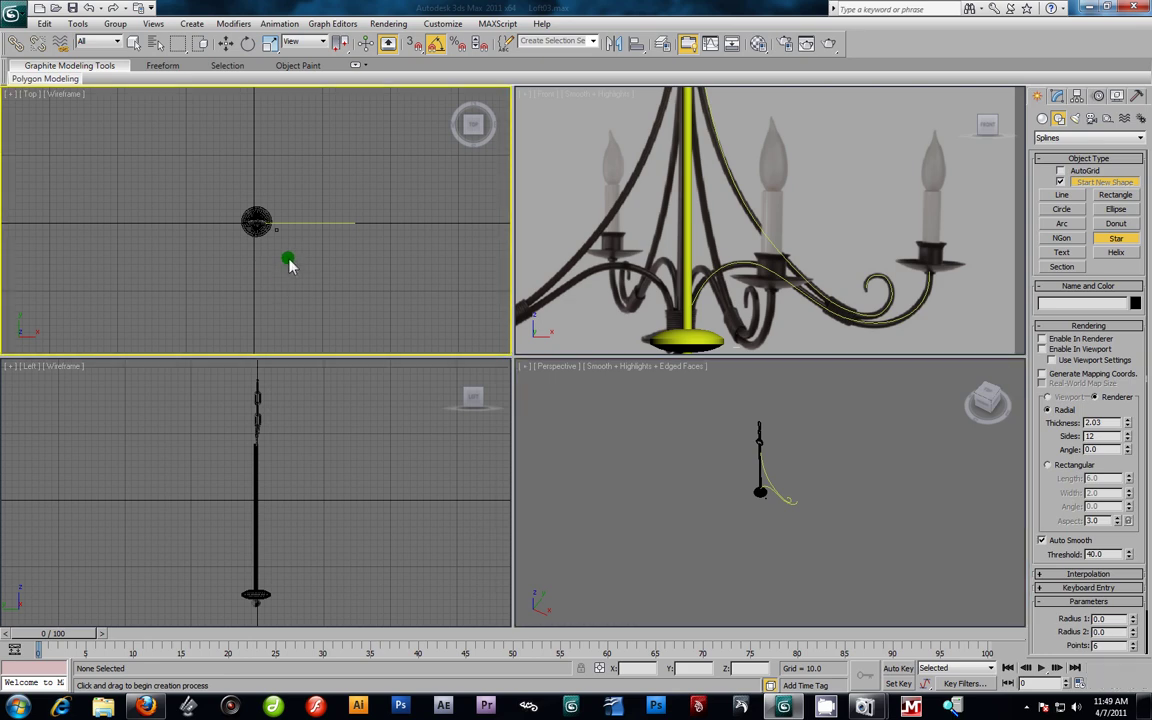
{"action": "scroll", "coordinate": [278, 272], "scroll_direction": "up", "scroll_amount": 8}
{"action": "left_click_drag", "start_coordinate": [401, 272], "coordinate": [409, 283]}
{"action": "left_click", "coordinate": [408, 279]}
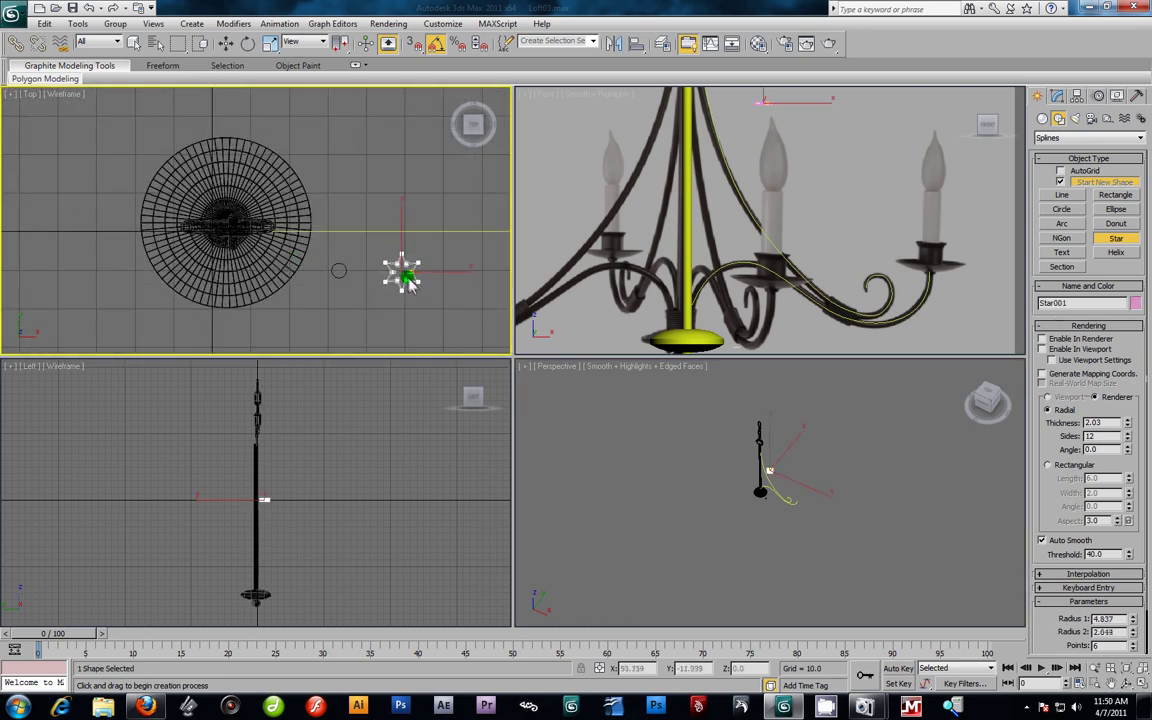
Step: Scale the star down uniformly and move it closer to the small circle in the Top view
{"action": "left_click", "coordinate": [226, 43]}
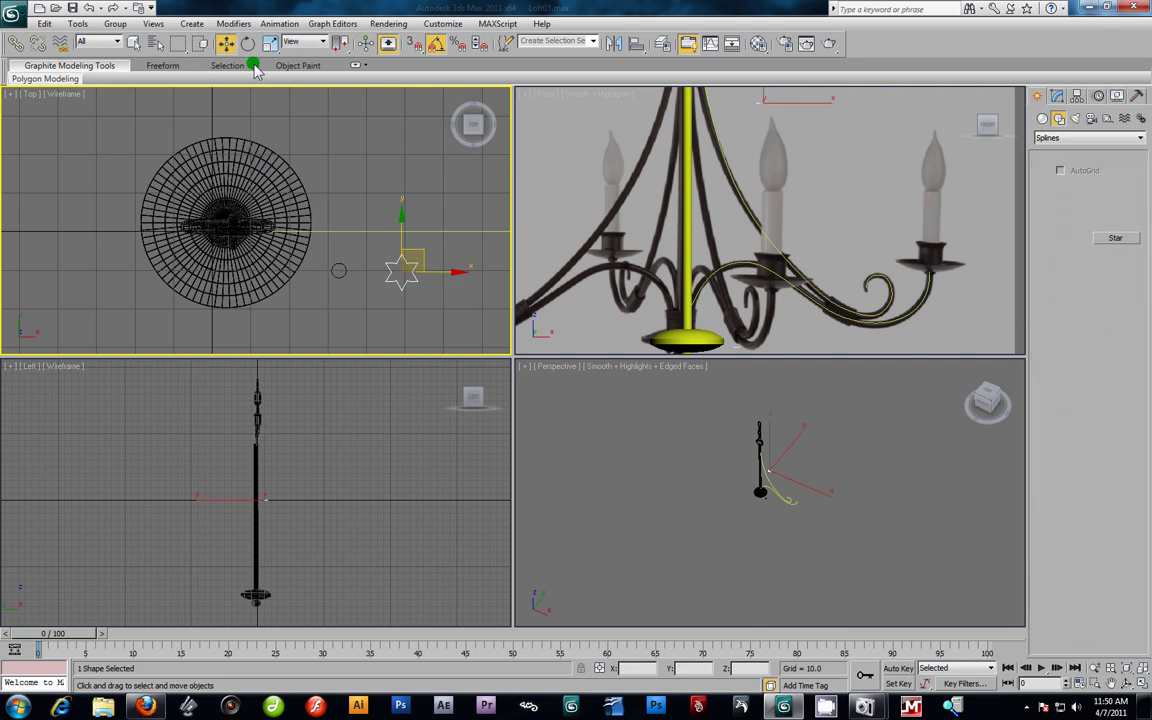
{"action": "left_click", "coordinate": [249, 44]}
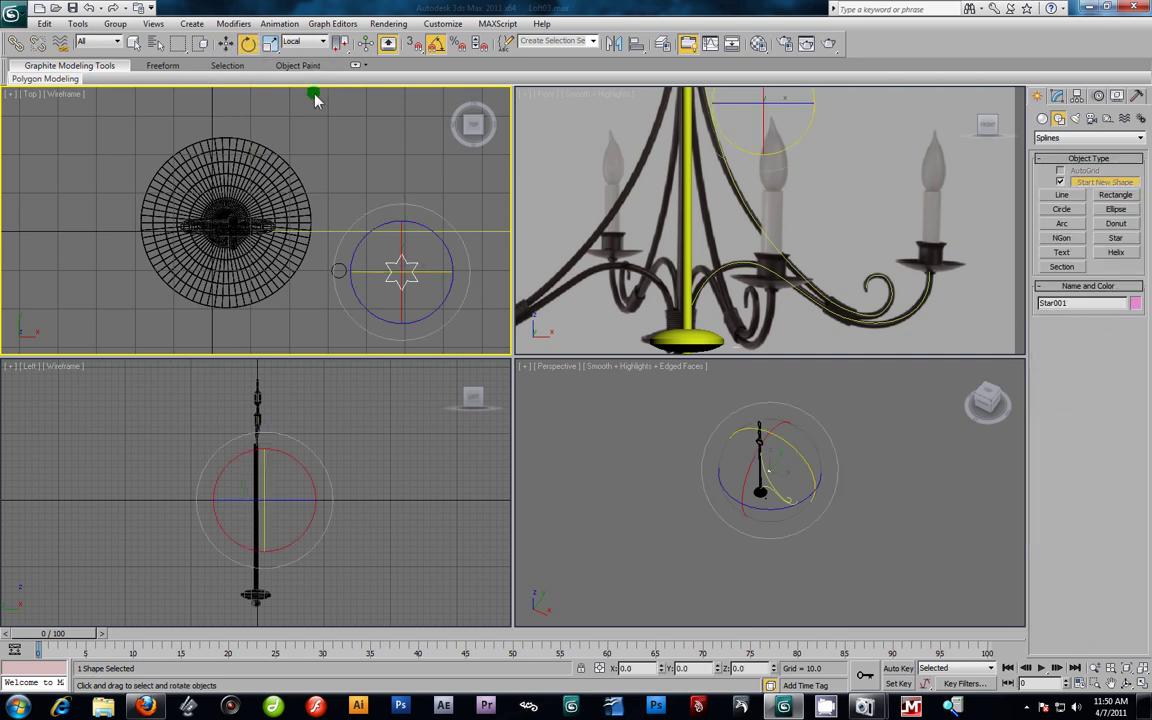
{"action": "left_click", "coordinate": [270, 44]}
{"action": "left_click_drag", "start_coordinate": [423, 315], "coordinate": [424, 338]}
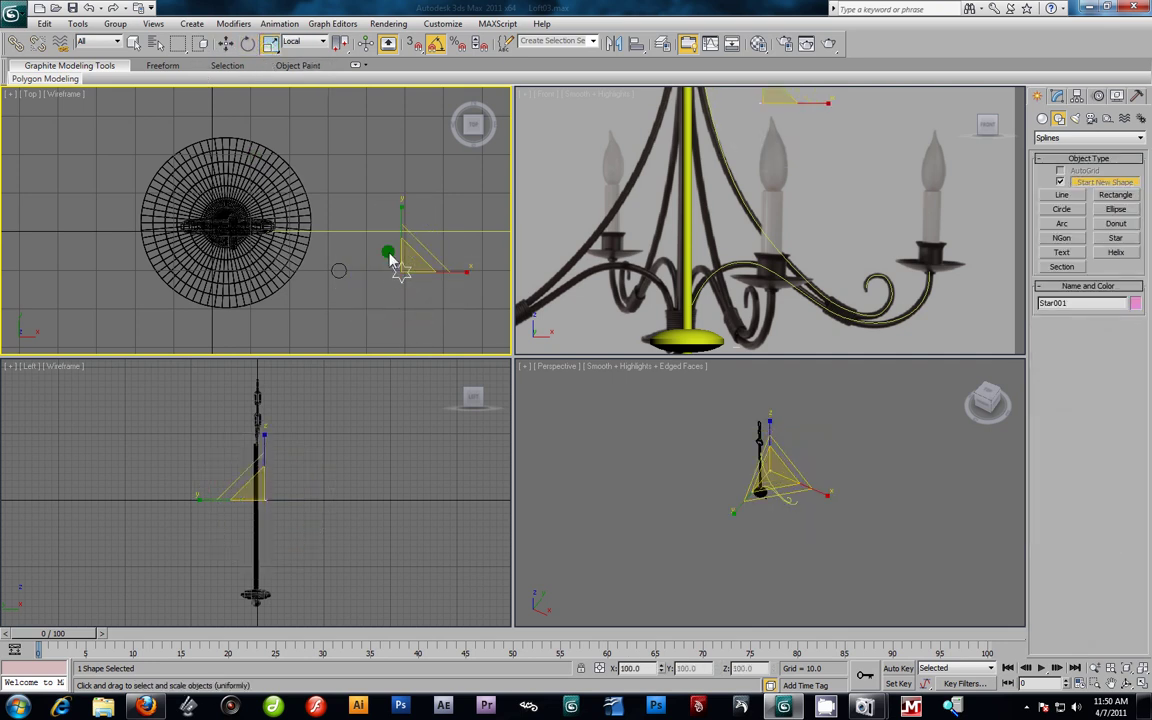
{"action": "left_click", "coordinate": [226, 43]}
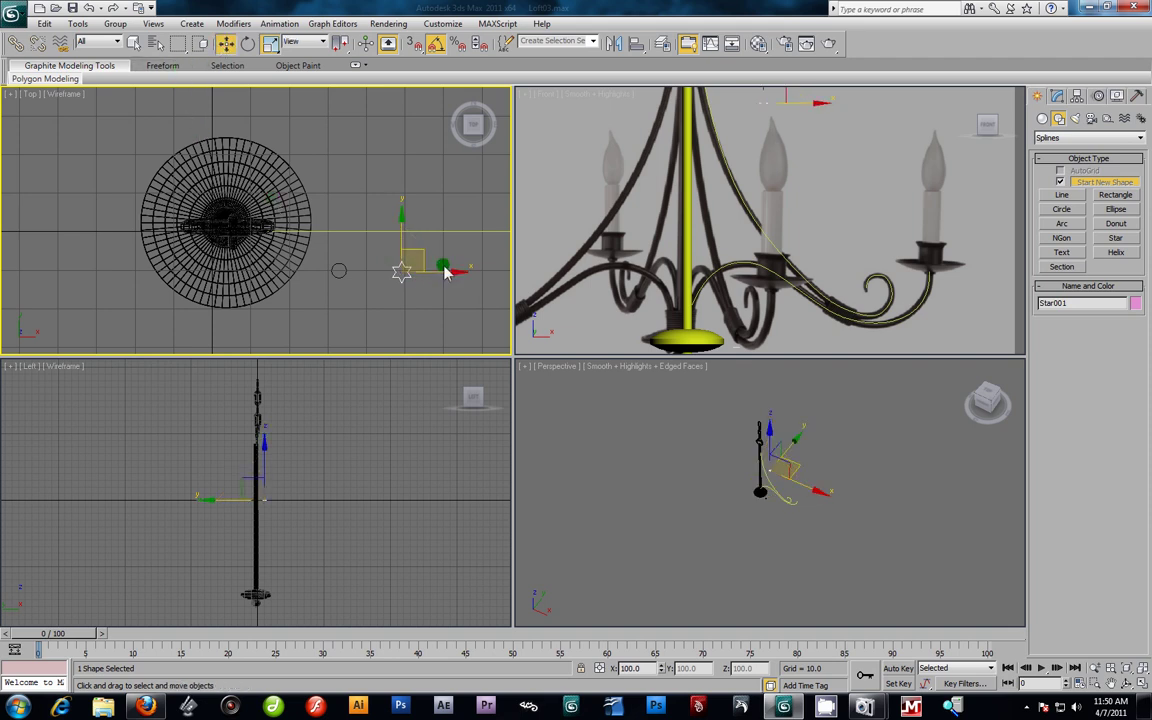
{"action": "left_click_drag", "start_coordinate": [423, 256], "coordinate": [392, 256]}
Step: Draw a small irregular closed outline with seven vertices beside the star, using the Line tool in the Top view
{"action": "middle_click_drag", "start_coordinate": [421, 266], "coordinate": [231, 236]}
{"action": "left_click", "coordinate": [1058, 195]}
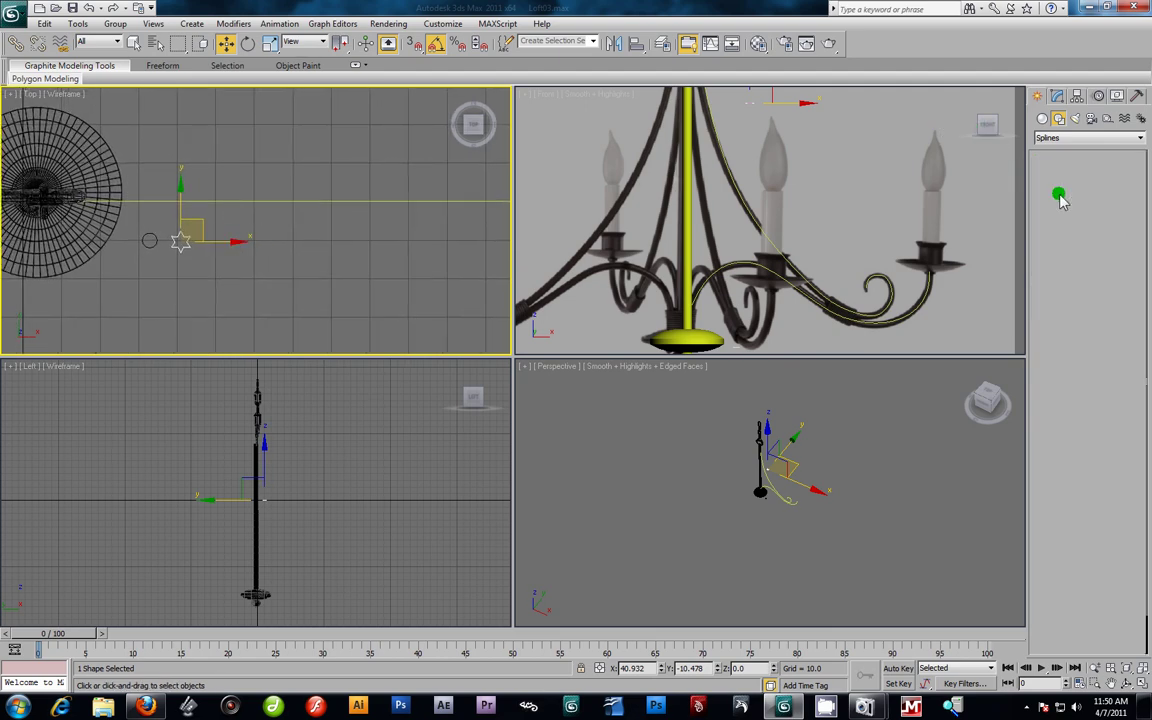
{"action": "left_click", "coordinate": [232, 256]}
{"action": "left_click", "coordinate": [254, 236]}
{"action": "left_click", "coordinate": [286, 252]}
{"action": "left_click", "coordinate": [269, 287]}
{"action": "left_click", "coordinate": [264, 260]}
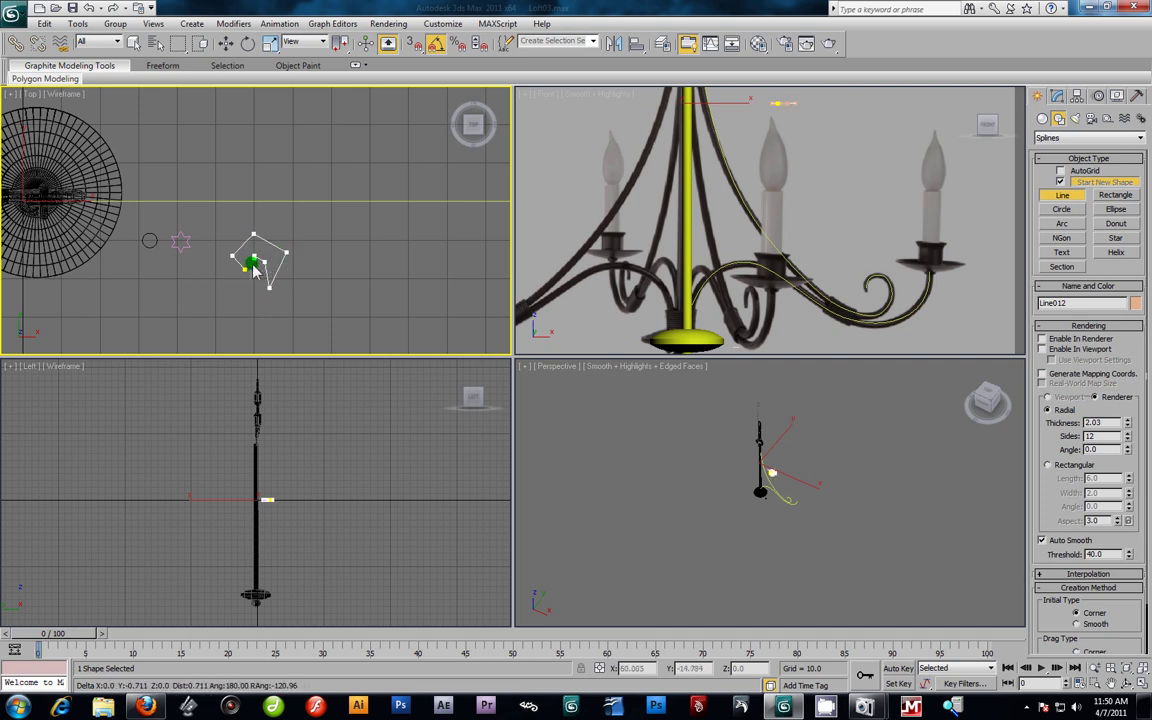
{"action": "left_click", "coordinate": [247, 266]}
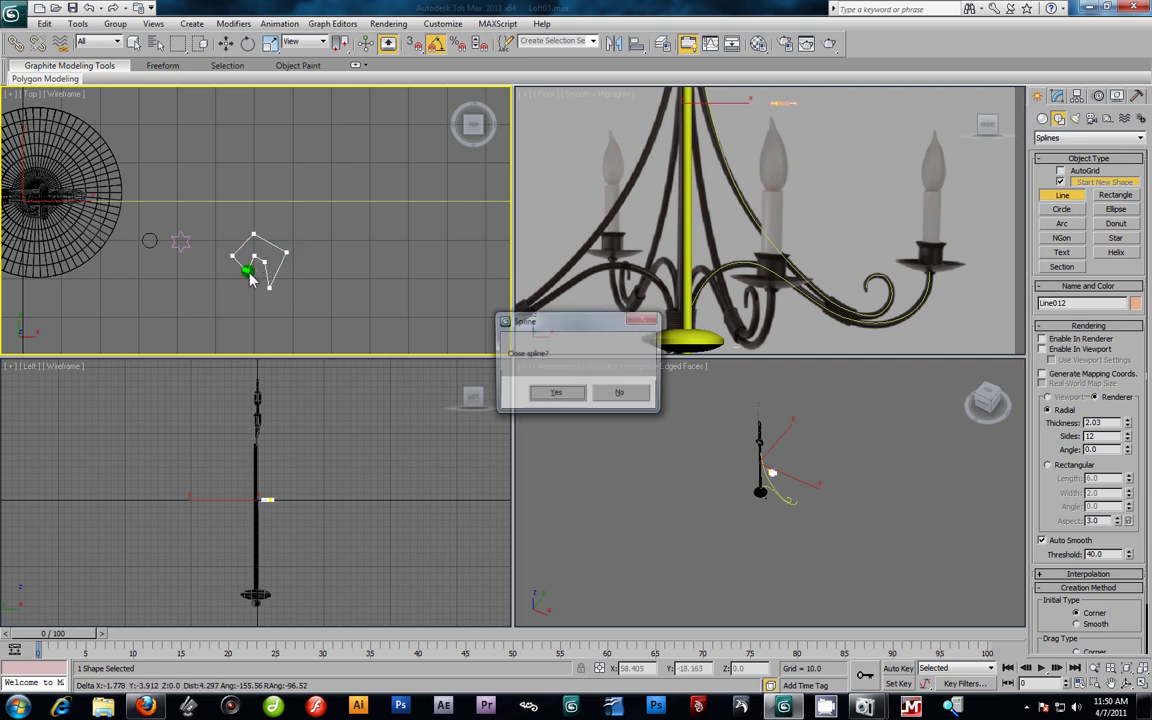
{"action": "left_click", "coordinate": [549, 394]}
Step: Convert all vertices of the irregular closed outline to Smooth
{"action": "left_click", "coordinate": [1056, 95]}
{"action": "left_click", "coordinate": [1055, 165]}
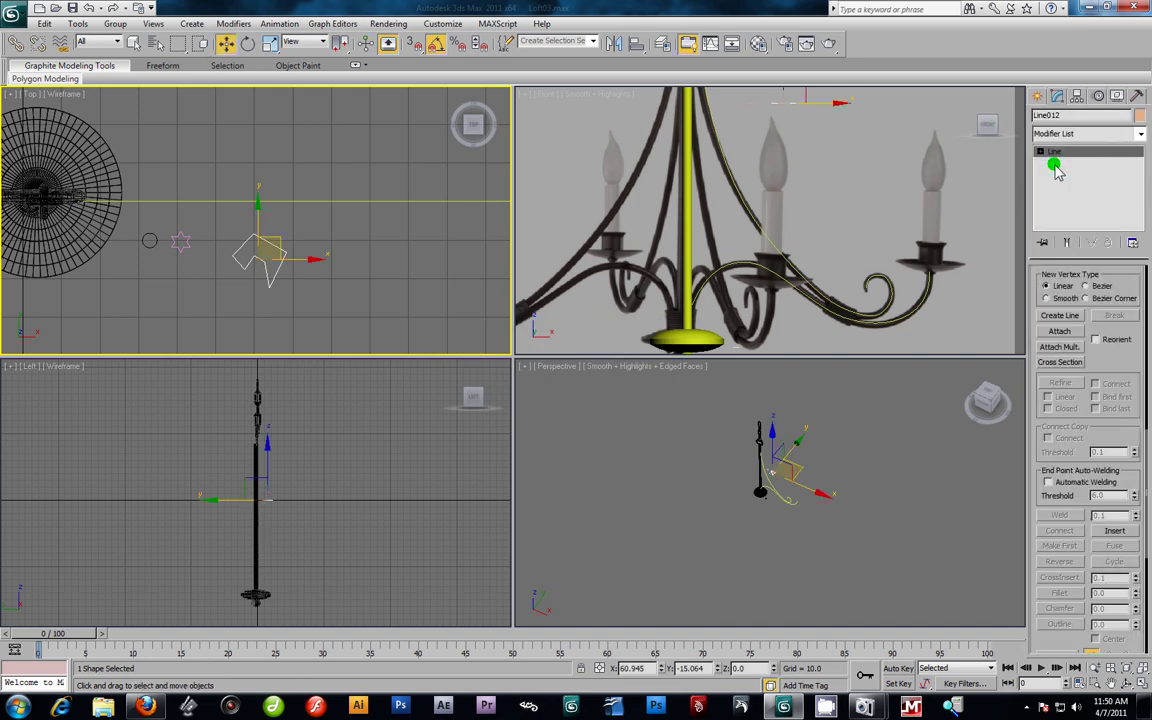
{"action": "left_click", "coordinate": [1040, 151]}
{"action": "left_click", "coordinate": [1065, 162]}
{"action": "left_click_drag", "start_coordinate": [212, 218], "coordinate": [322, 295]}
{"action": "right_click", "coordinate": [285, 258]}
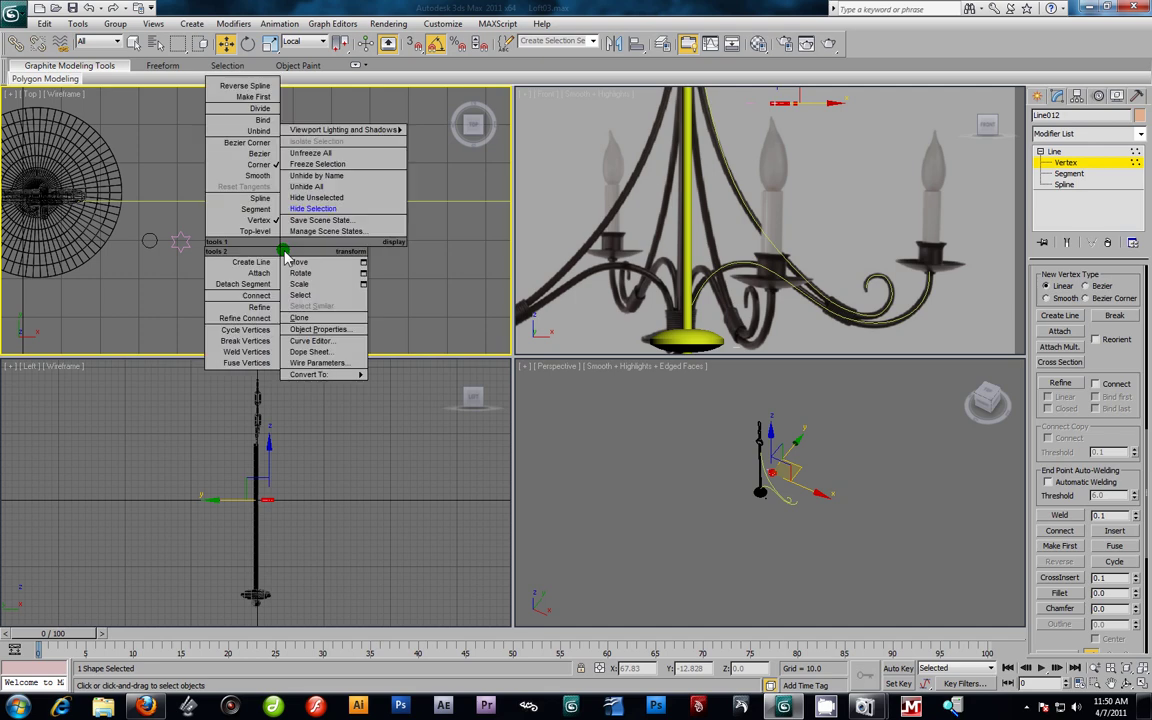
{"action": "left_click", "coordinate": [265, 177]}
{"action": "left_click", "coordinate": [286, 282]}
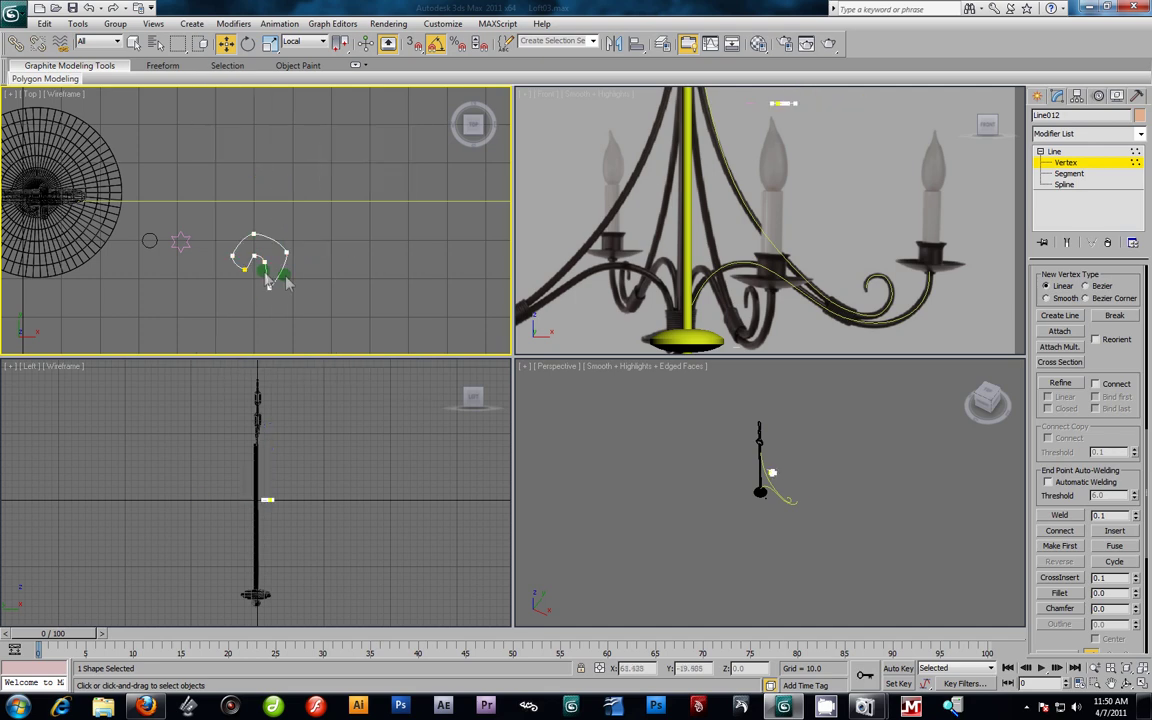
Step: Try to scale all vertices of the irregular outline together
{"action": "left_click_drag", "start_coordinate": [340, 324], "coordinate": [194, 199]}
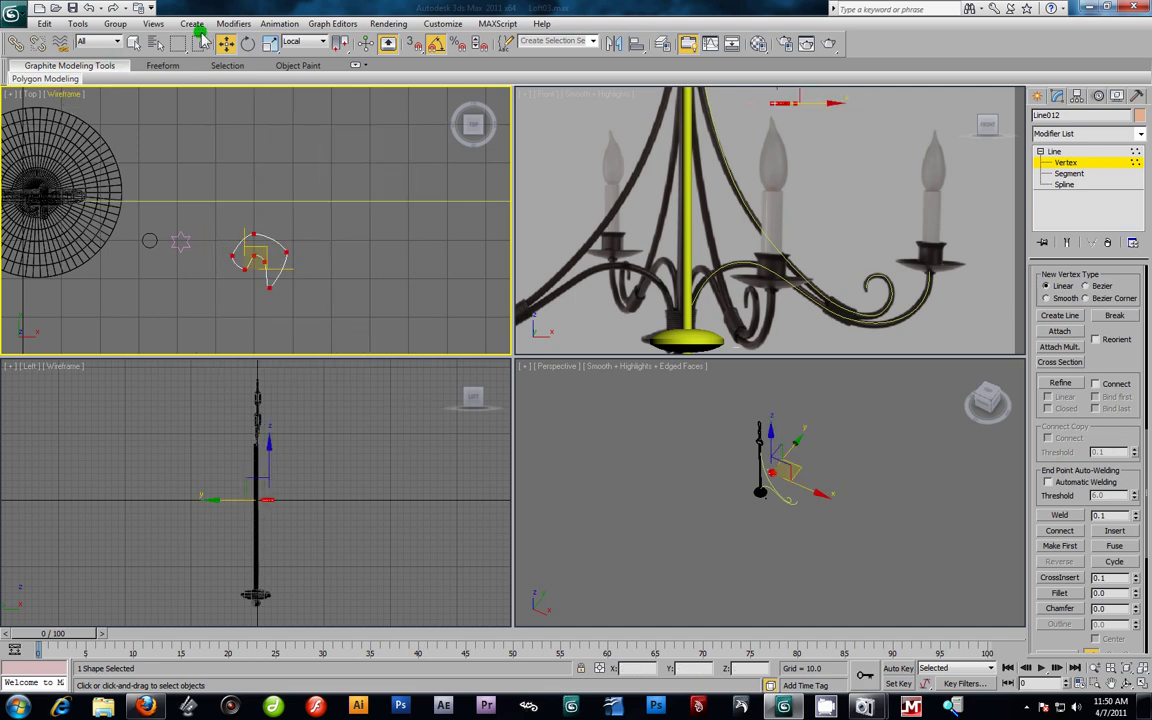
{"action": "left_click", "coordinate": [269, 43]}
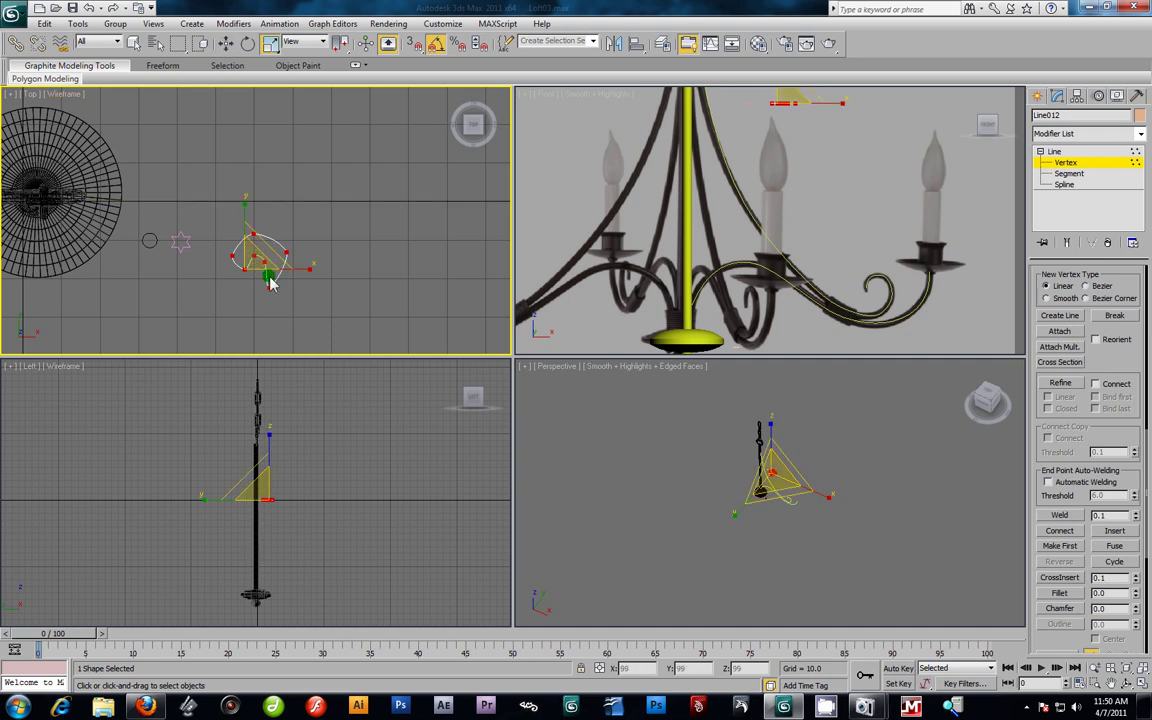
{"action": "left_click", "coordinate": [347, 237]}
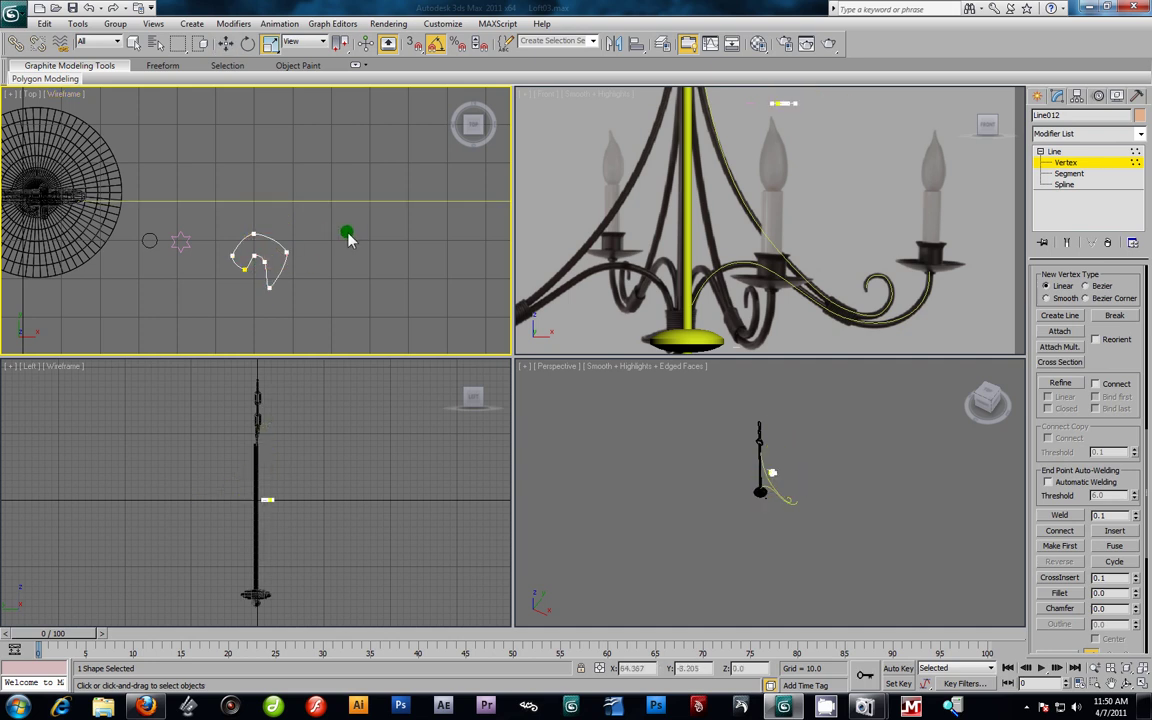
Step: Leave vertex editing, scale the whole irregular outline uniformly to about 53 percent and move it next to the star
{"action": "left_click", "coordinate": [1066, 163]}
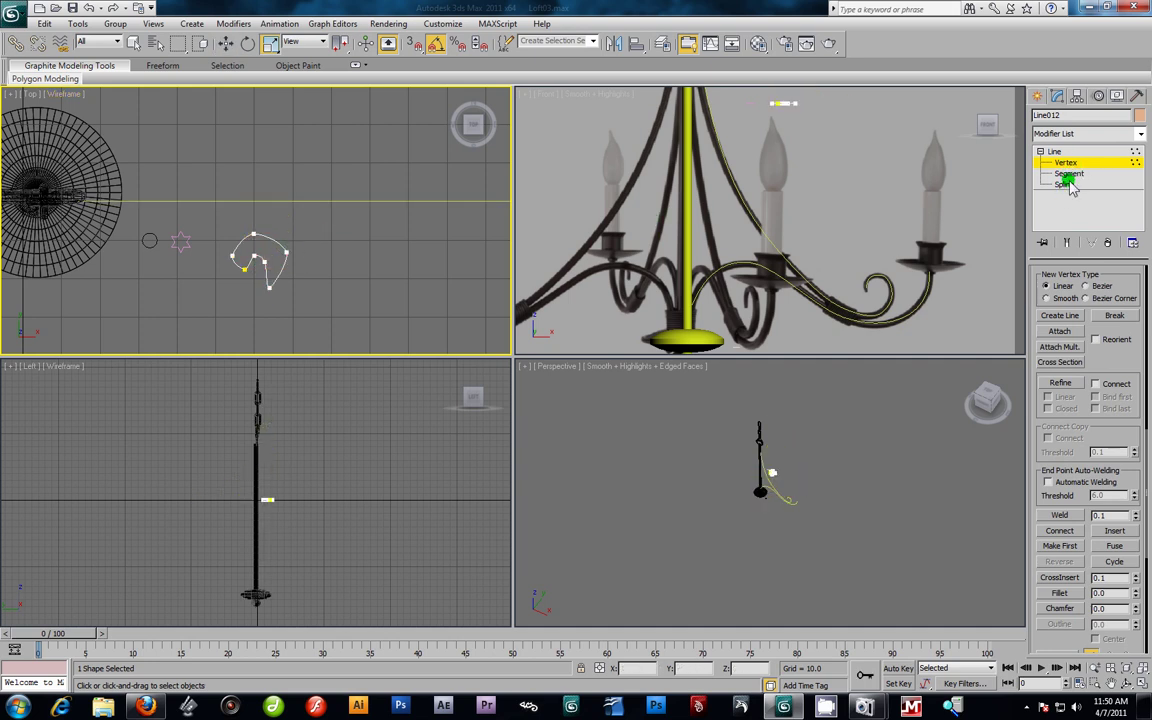
{"action": "left_click", "coordinate": [403, 272]}
{"action": "left_click", "coordinate": [259, 240]}
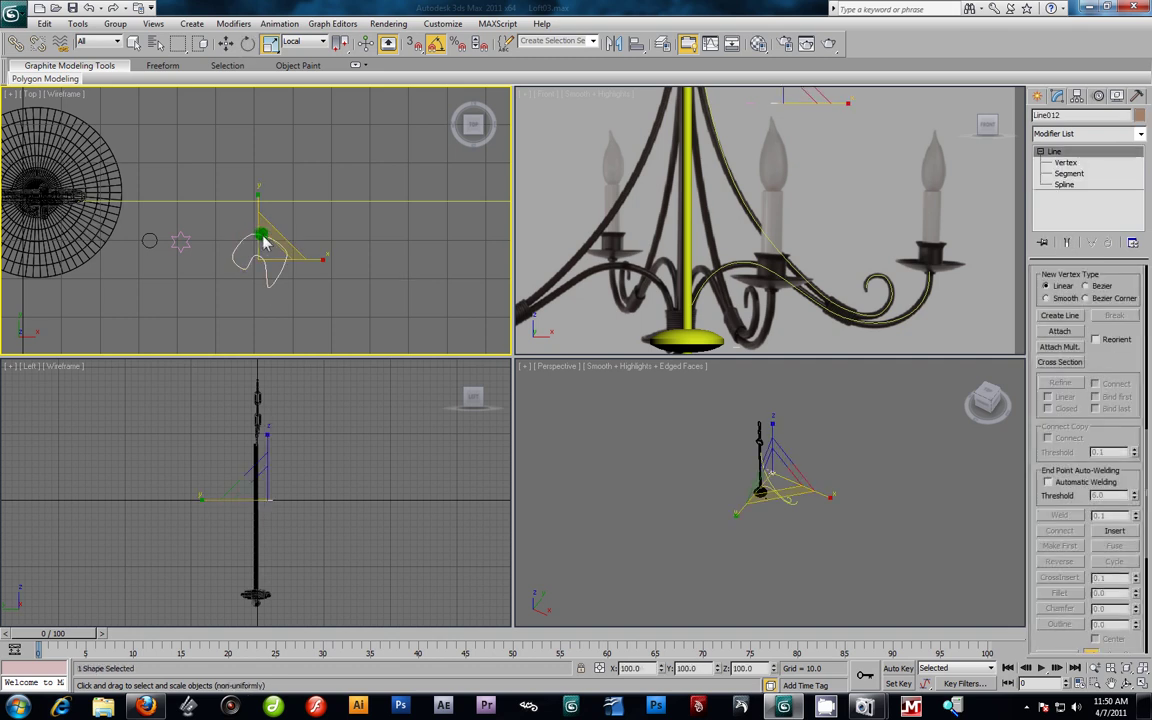
{"action": "left_click_drag", "start_coordinate": [270, 258], "coordinate": [303, 316]}
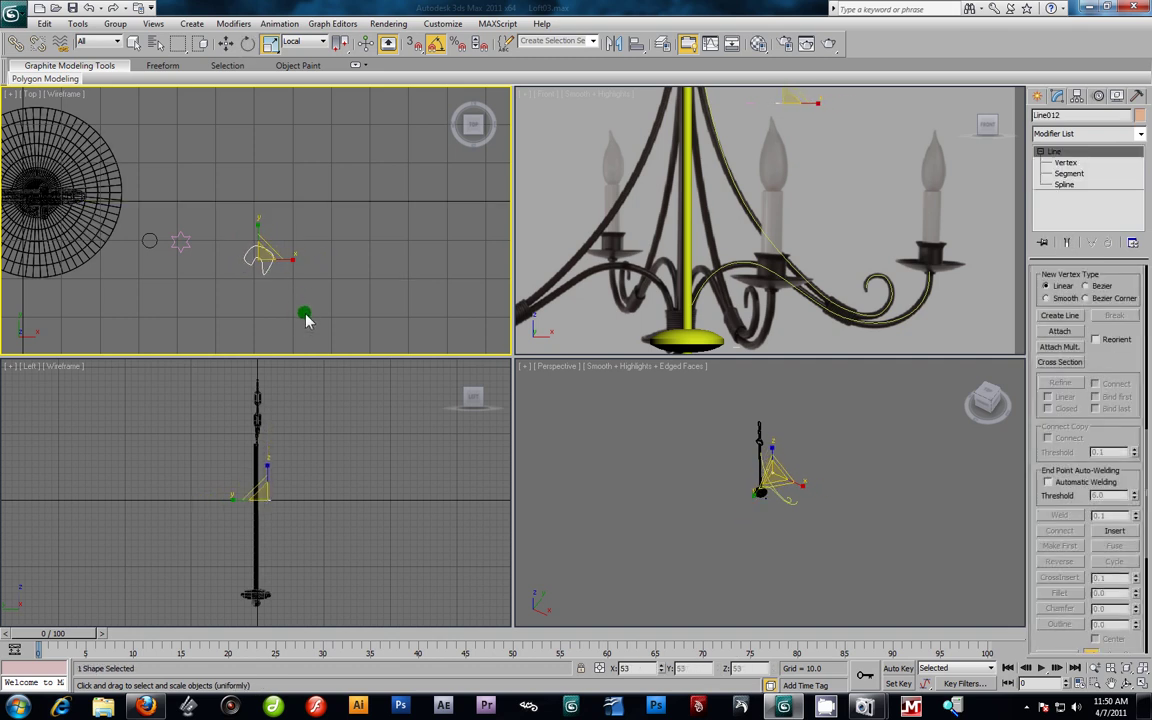
{"action": "left_click", "coordinate": [226, 43]}
{"action": "left_click_drag", "start_coordinate": [280, 250], "coordinate": [240, 237]}
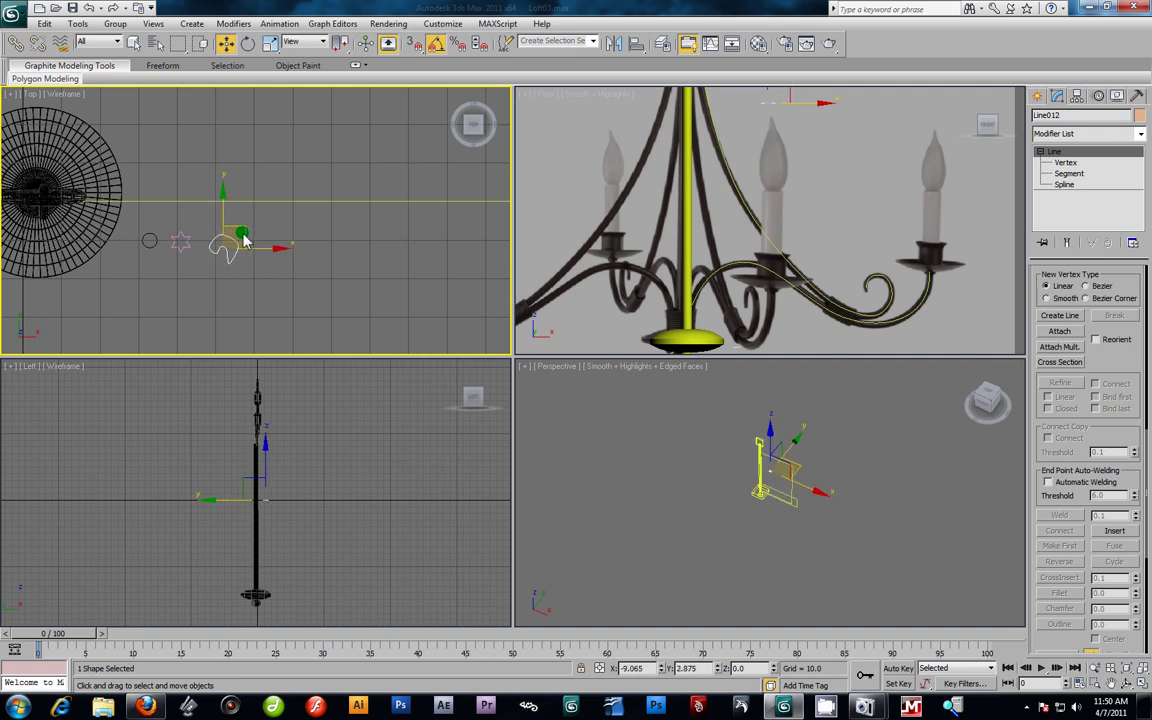
Step: Move the star and the irregular closed line shape down together to the height of the chandelier's base
{"action": "left_click", "coordinate": [180, 243], "text": "ctrl"}
{"action": "scroll", "coordinate": [788, 178], "scroll_direction": "down", "scroll_amount": 3}
{"action": "left_click_drag", "start_coordinate": [768, 136], "coordinate": [797, 310]}
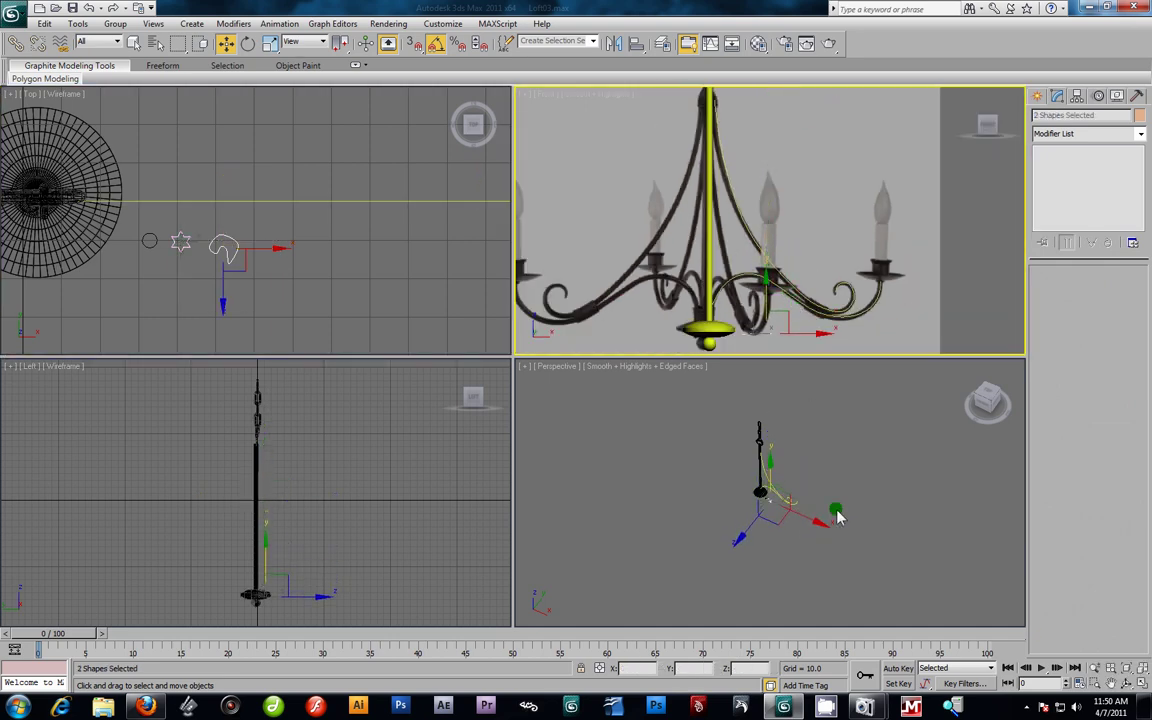
Step: Examine the circle, star and irregular profile shapes and the two arm paths up close in the Perspective view
{"action": "scroll", "coordinate": [807, 504], "scroll_direction": "up", "scroll_amount": 3}
{"action": "key", "text": "alt+w"}
{"action": "scroll", "coordinate": [540, 403], "scroll_direction": "up", "scroll_amount": 5}
{"action": "left_click", "coordinate": [620, 438]}
{"action": "scroll", "coordinate": [603, 430], "scroll_direction": "down", "scroll_amount": 3}
{"action": "middle_click_drag", "start_coordinate": [603, 430], "coordinate": [522, 207], "text": "alt"}
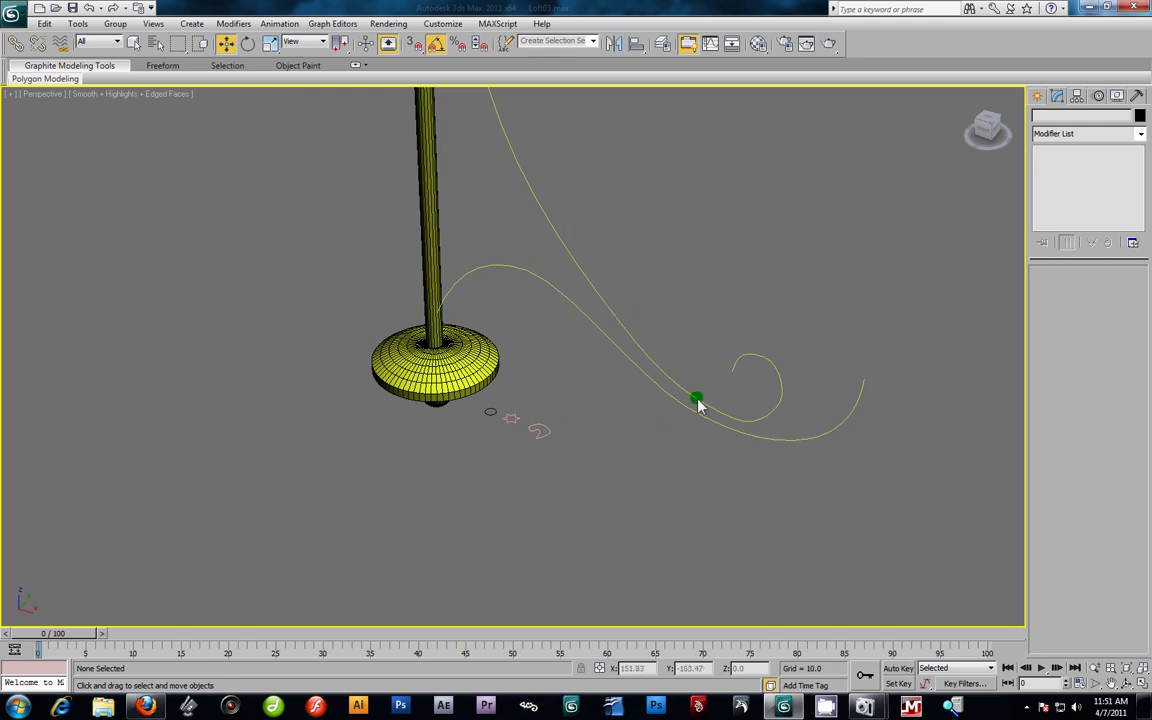
{"action": "scroll", "coordinate": [604, 395], "scroll_direction": "up", "scroll_amount": 3}
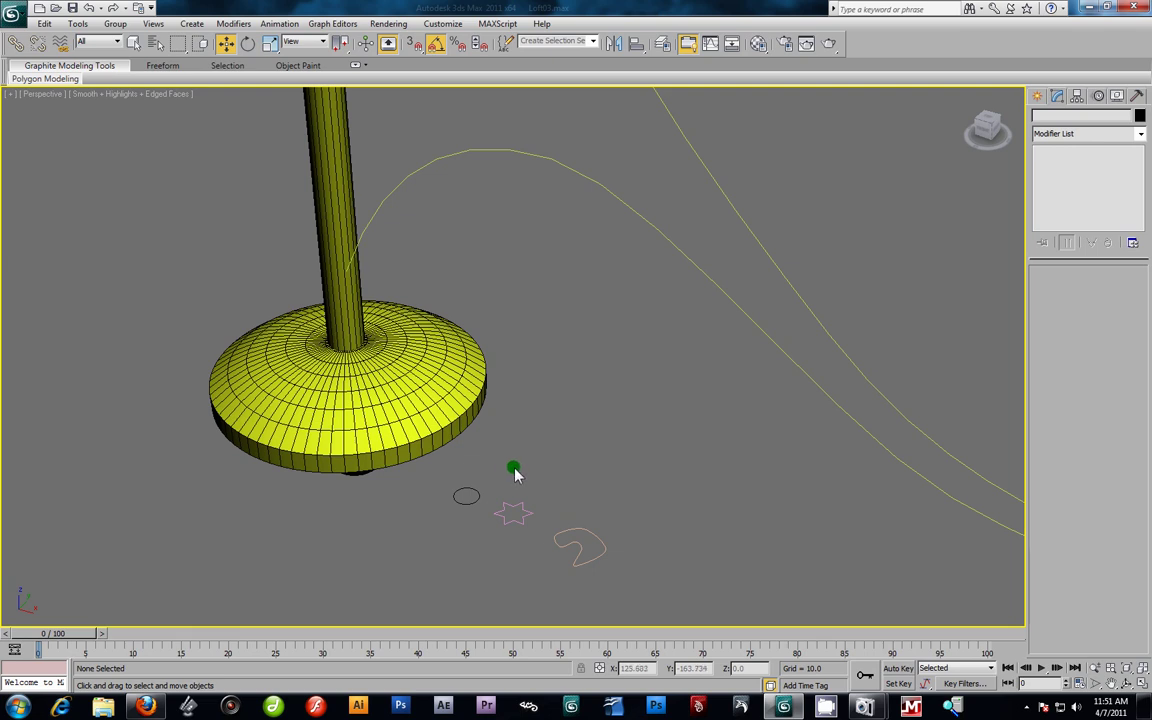
{"action": "left_click", "coordinate": [474, 497]}
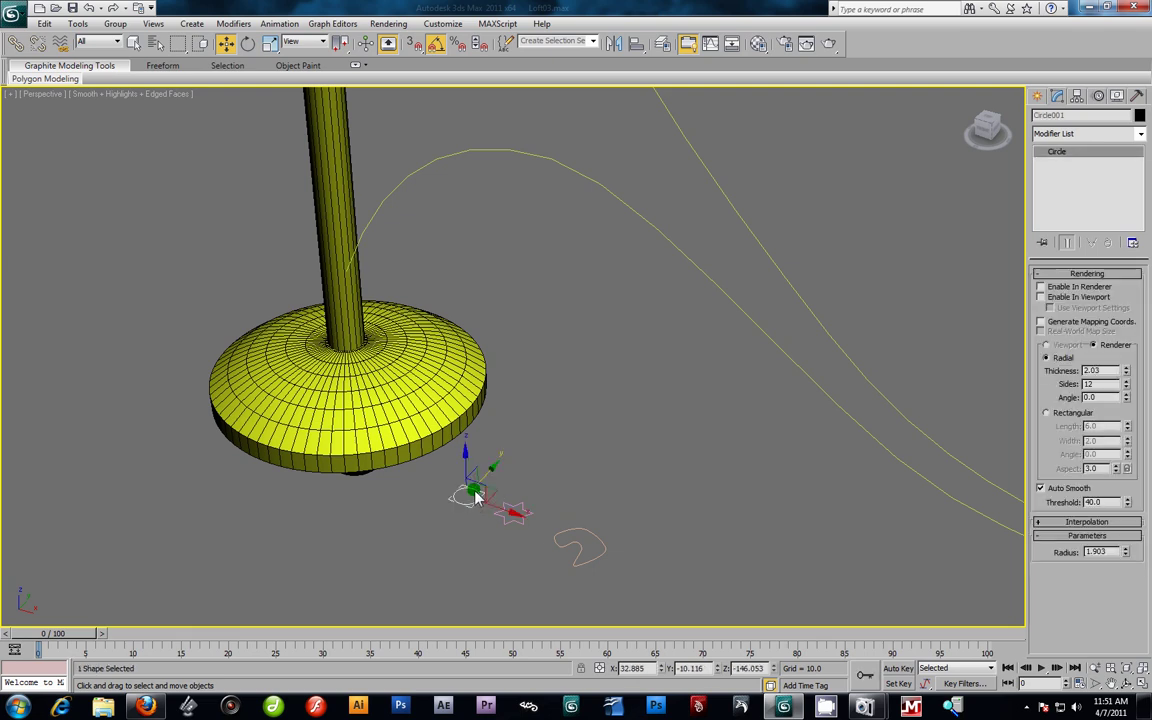
{"action": "left_click", "coordinate": [530, 457]}
{"action": "middle_click_drag", "start_coordinate": [535, 460], "coordinate": [607, 399], "text": "alt"}
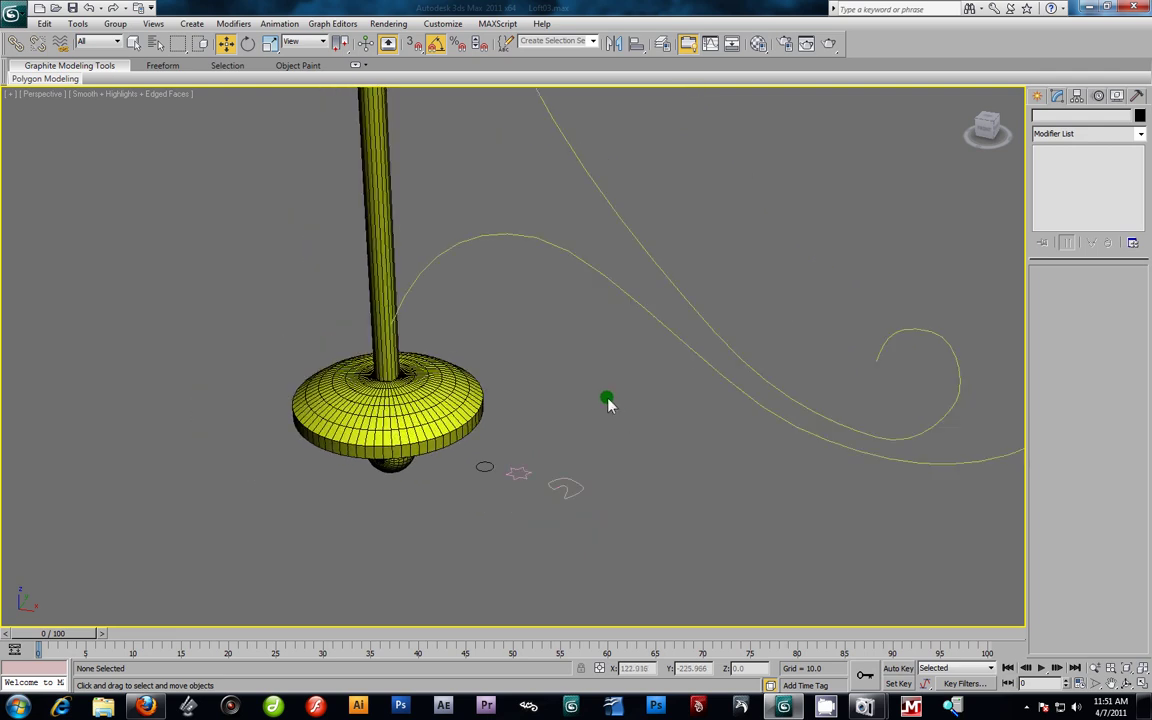
{"action": "middle_click_drag", "start_coordinate": [645, 327], "coordinate": [618, 366], "text": "alt"}
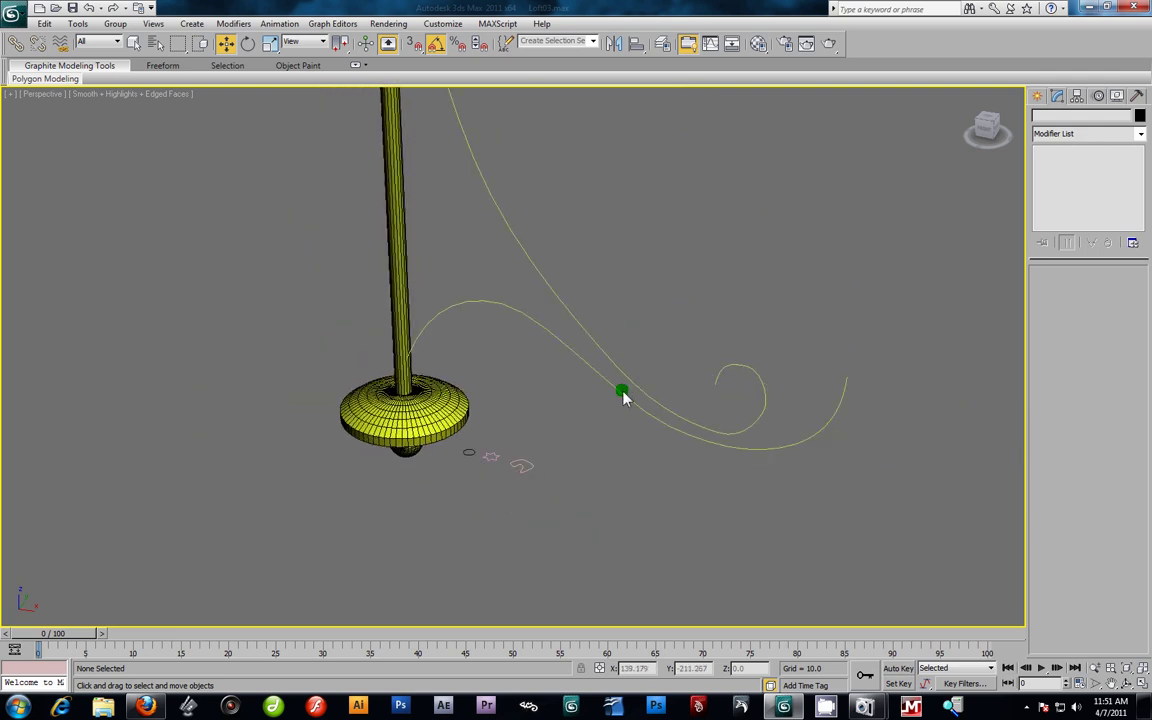
Step: Rename the lower arm path as Bottom Rod and loft the circle profile along it as a compound object
{"action": "left_click", "coordinate": [615, 396]}
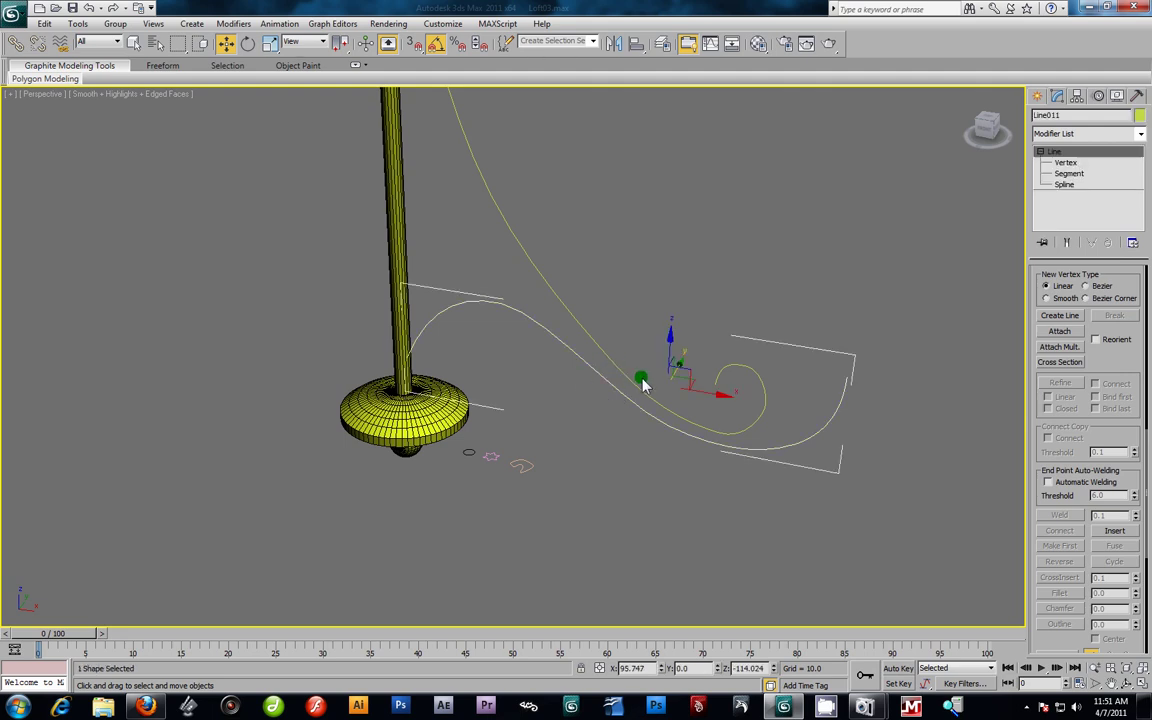
{"action": "left_click_drag", "start_coordinate": [1079, 118], "coordinate": [877, 126]}
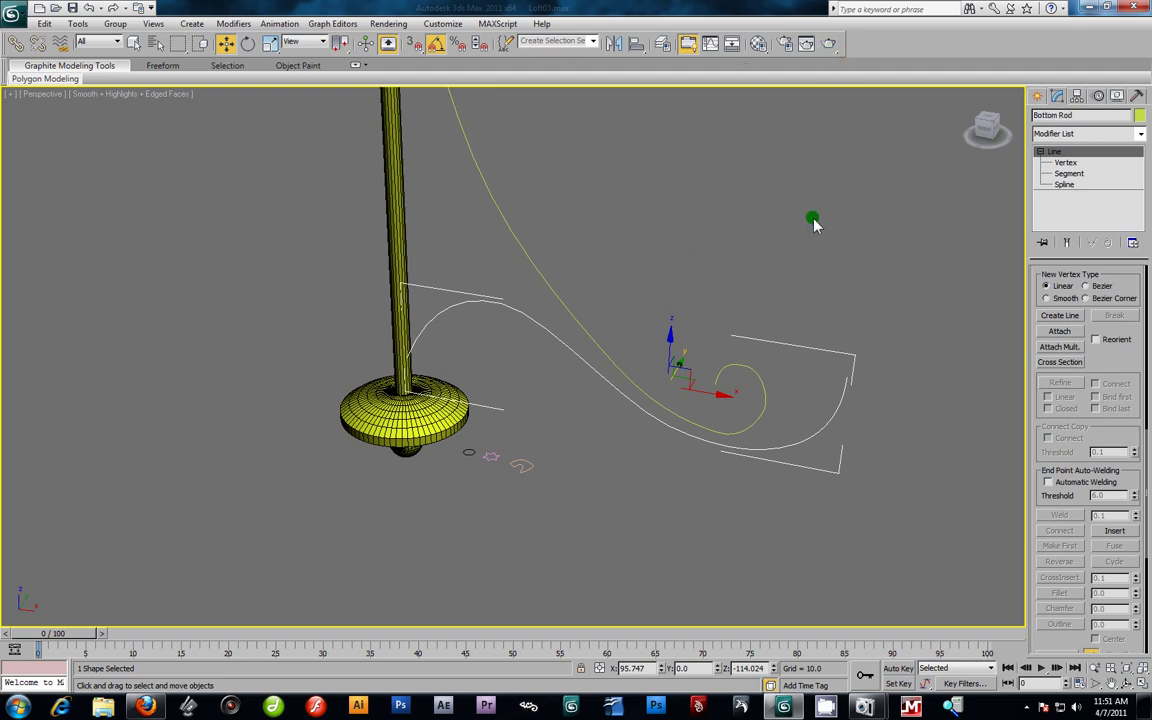
{"action": "left_click", "coordinate": [1039, 97]}
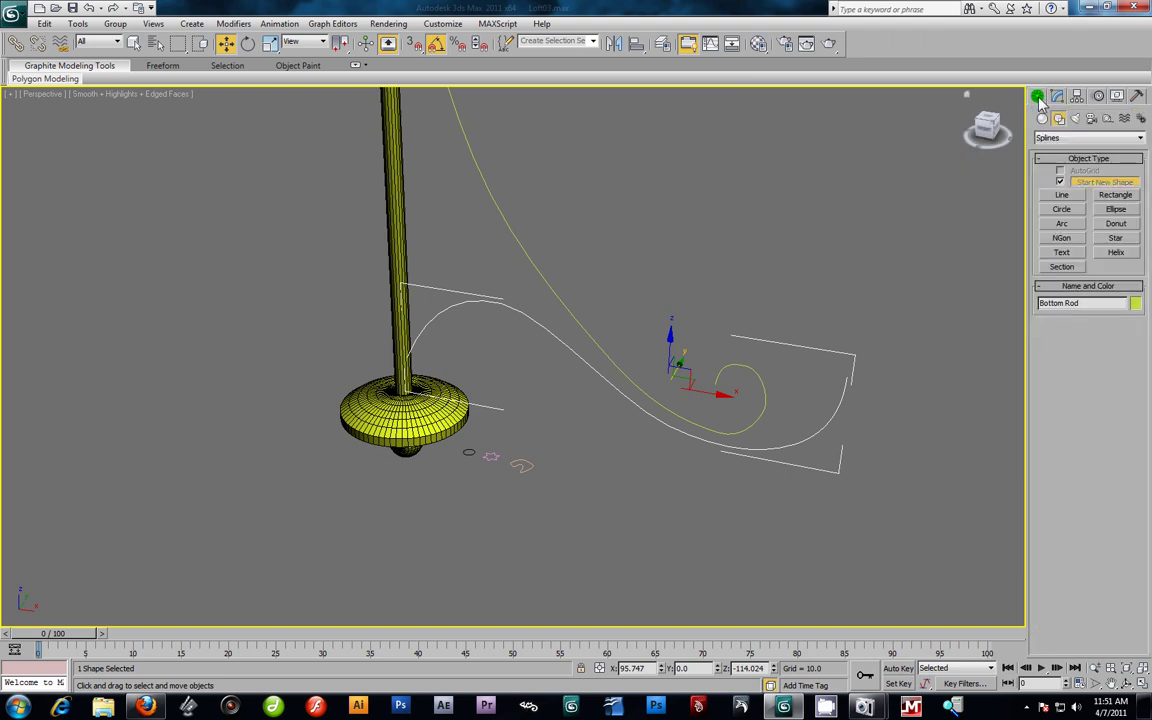
{"action": "left_click", "coordinate": [1040, 119]}
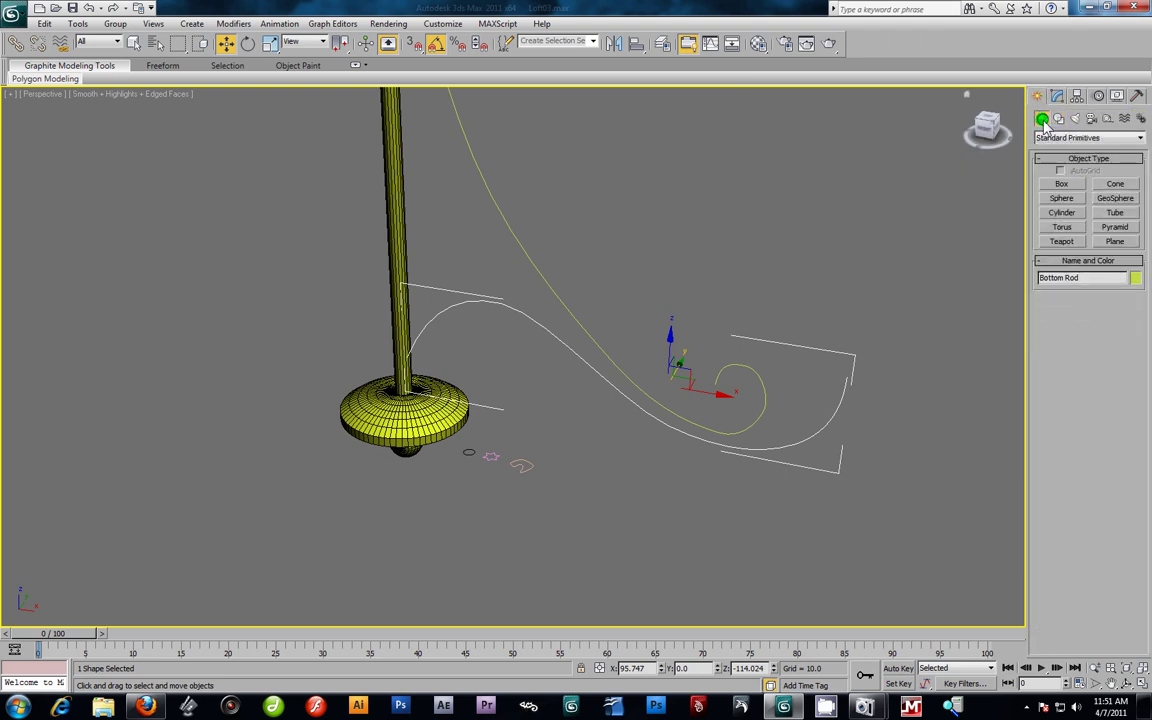
{"action": "left_click", "coordinate": [1090, 137]}
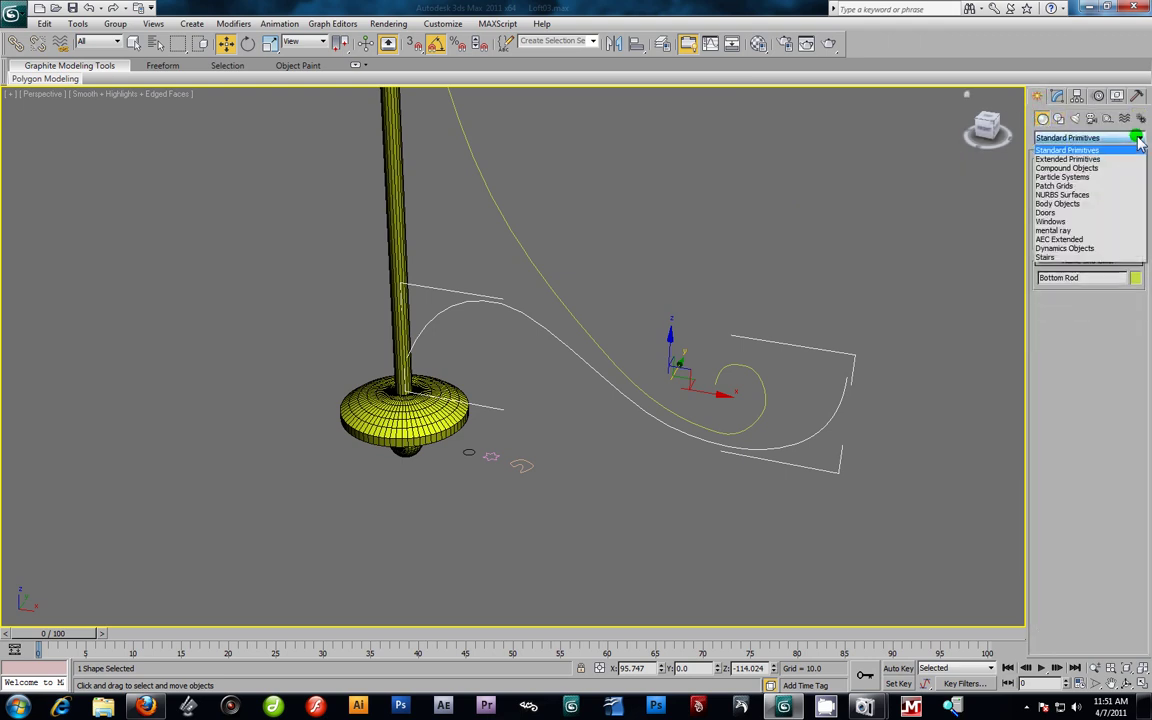
{"action": "left_click", "coordinate": [1070, 168]}
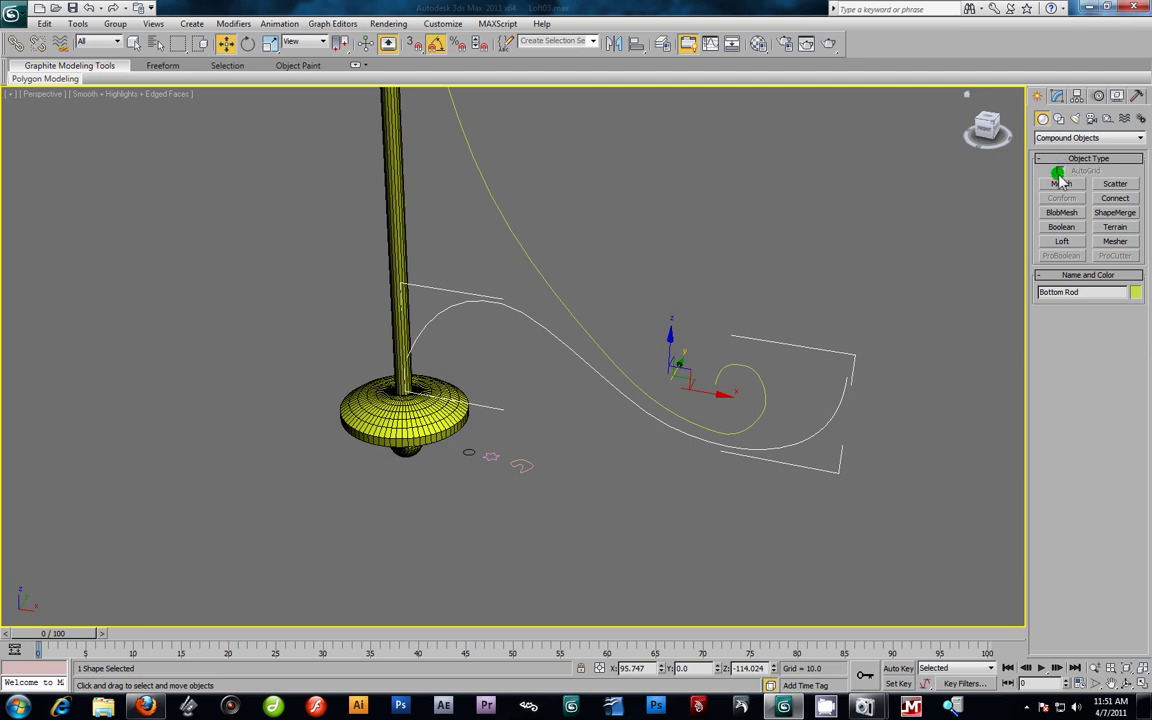
{"action": "left_click", "coordinate": [1066, 242]}
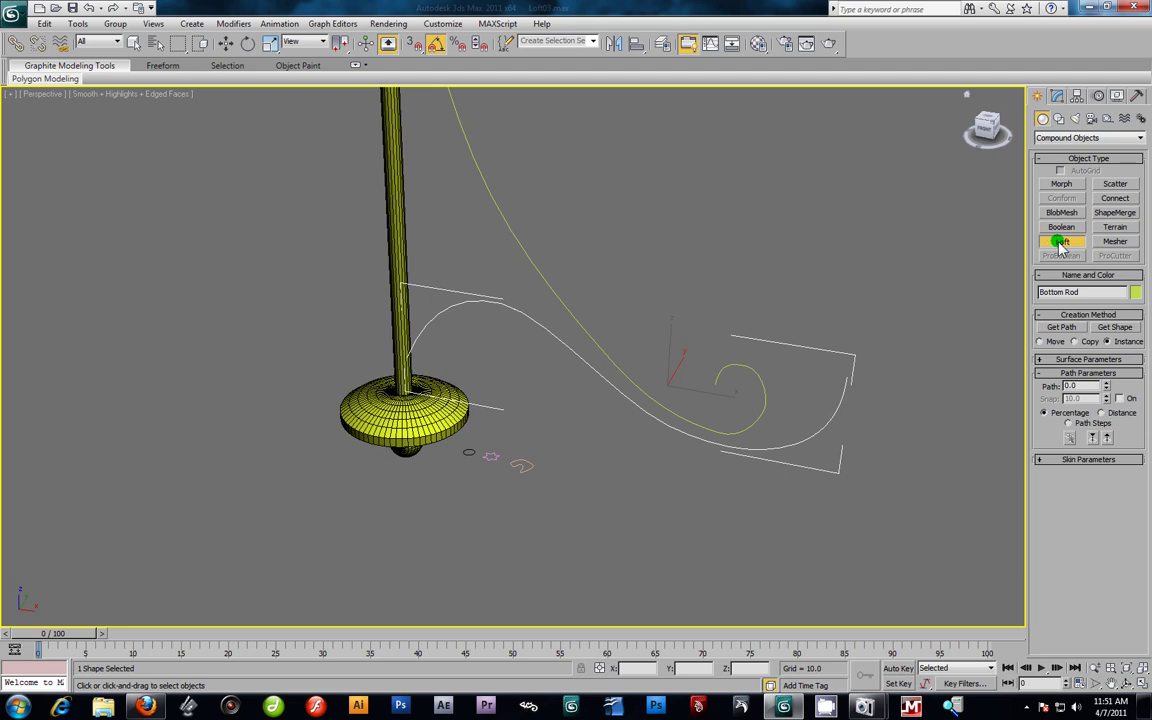
{"action": "left_click", "coordinate": [1115, 328]}
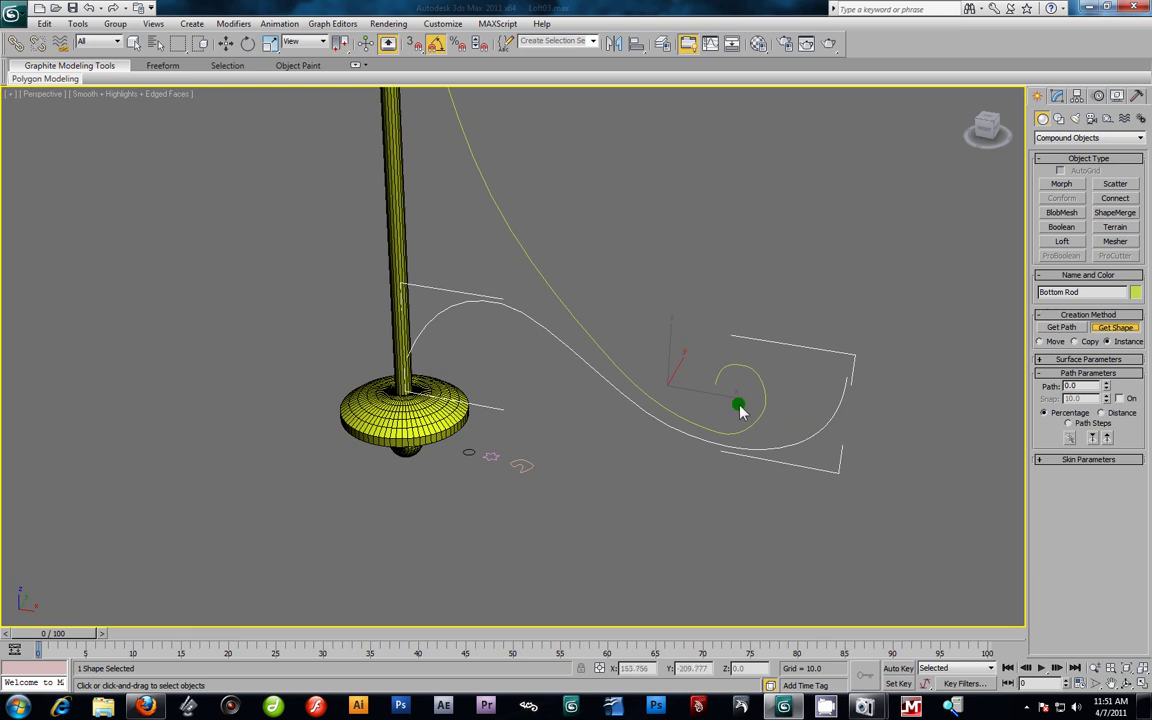
{"action": "left_click", "coordinate": [469, 458]}
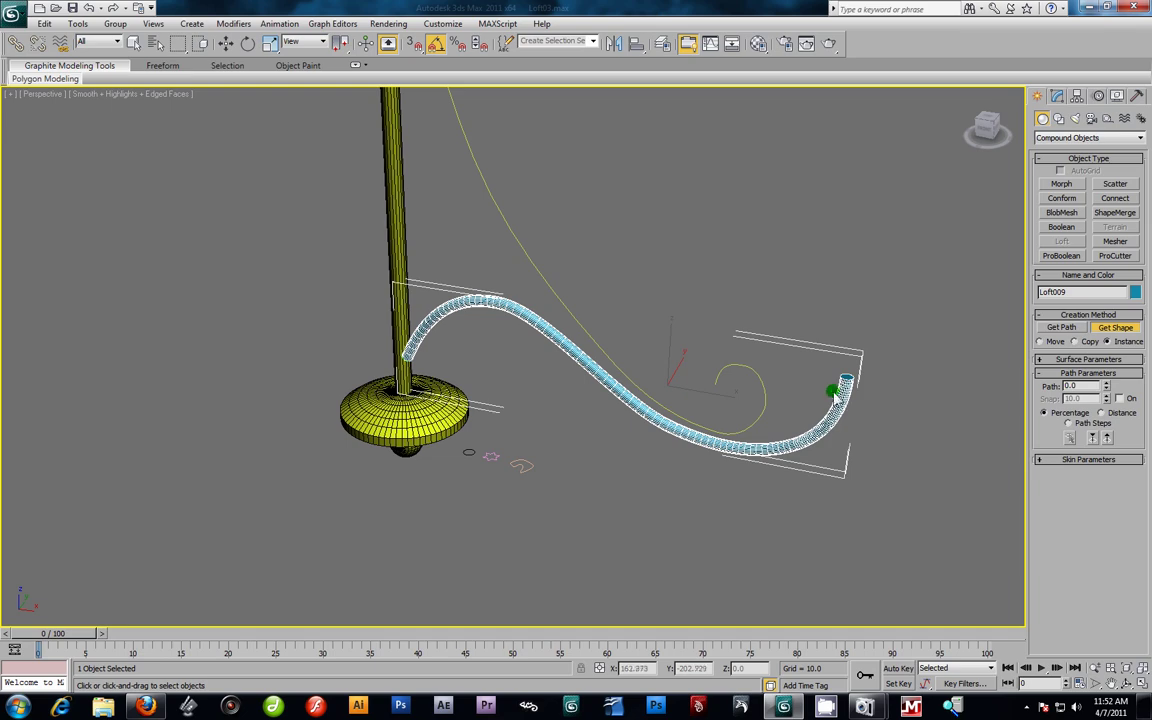
Step: Try Shape Steps values of 21 and 11 in the loft's skin parameters
{"action": "middle_click_drag", "start_coordinate": [632, 476], "coordinate": [630, 440], "text": "alt"}
{"action": "scroll", "coordinate": [677, 447], "scroll_direction": "up", "scroll_amount": 3}
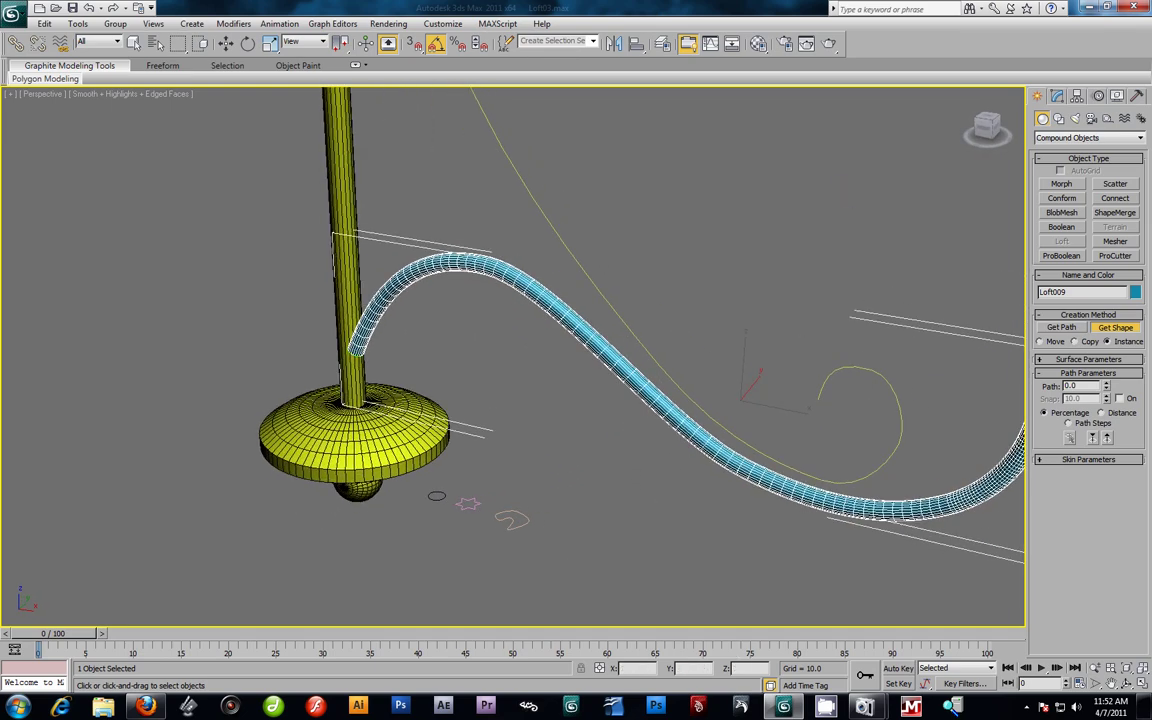
{"action": "left_click", "coordinate": [1063, 96]}
{"action": "middle_click_drag", "start_coordinate": [848, 265], "coordinate": [830, 239], "text": "alt"}
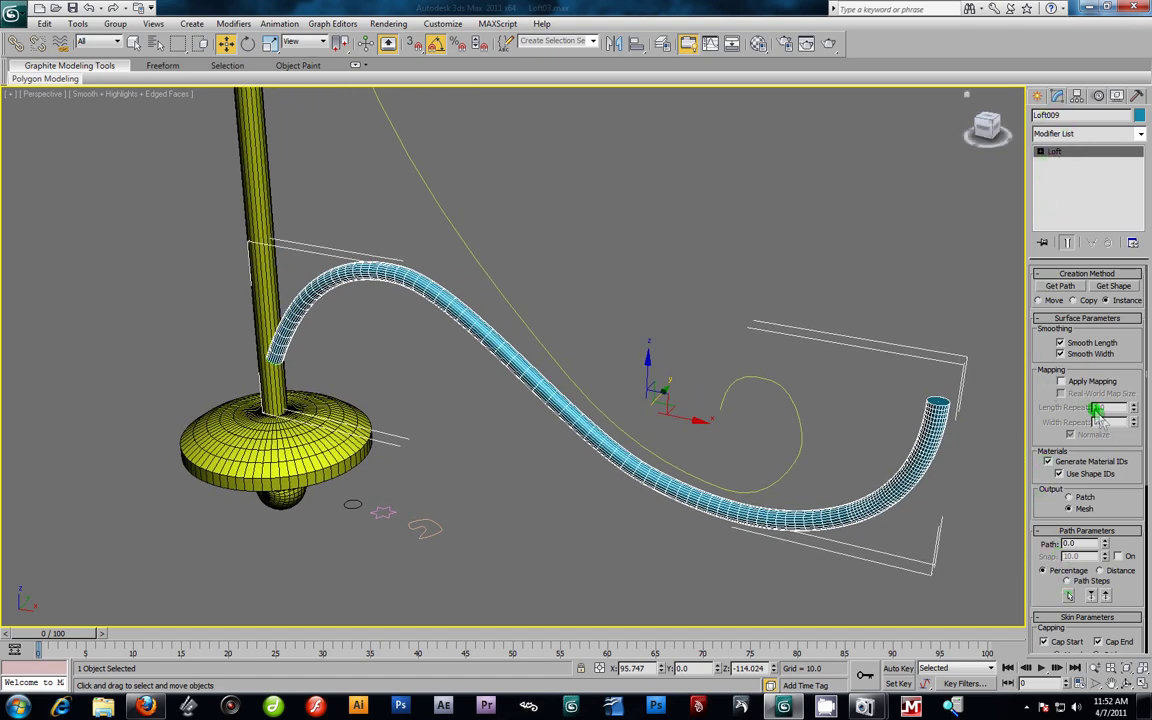
{"action": "left_click", "coordinate": [1041, 320]}
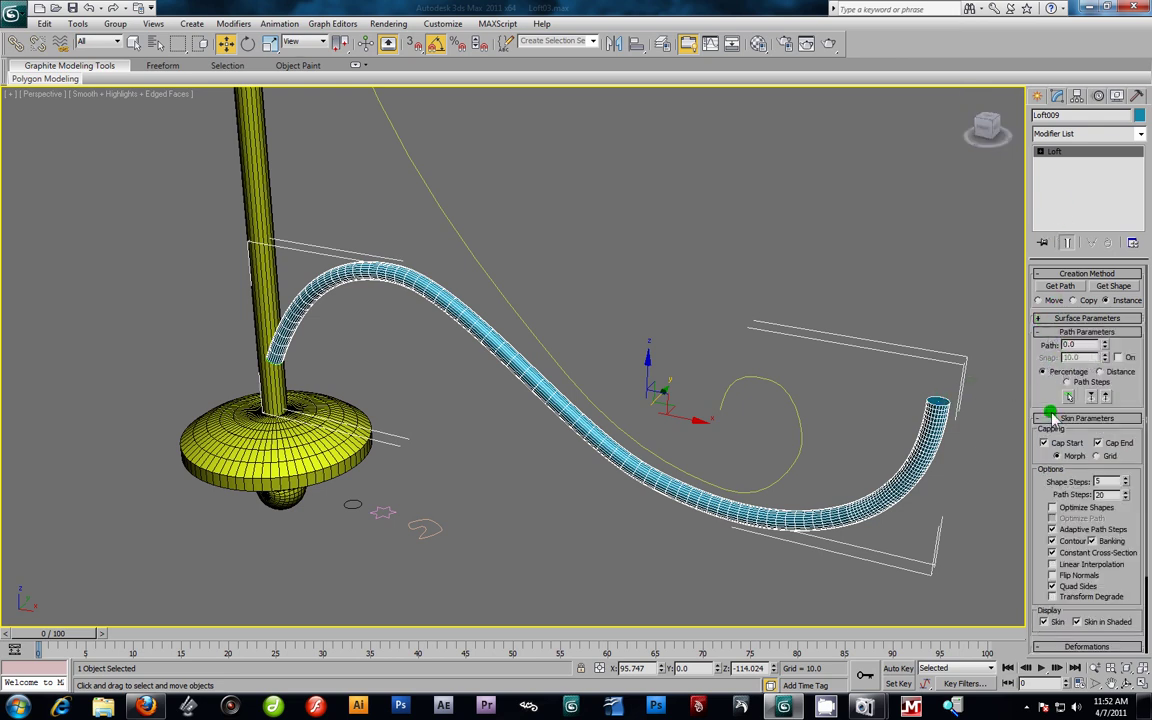
{"action": "left_click_drag", "start_coordinate": [1124, 497], "coordinate": [1036, 484]}
{"action": "key", "text": "Return"}
{"action": "left_click_drag", "start_coordinate": [1126, 481], "coordinate": [1127, 473]}
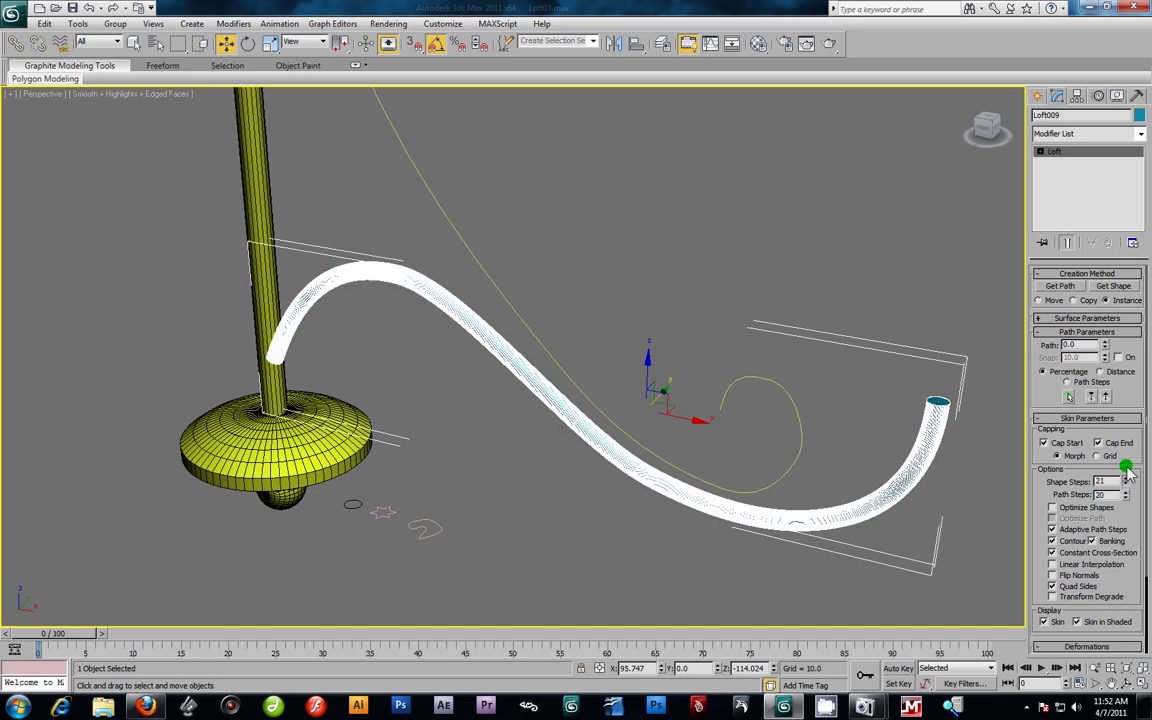
{"action": "left_click_drag", "start_coordinate": [1128, 473], "coordinate": [1128, 481]}
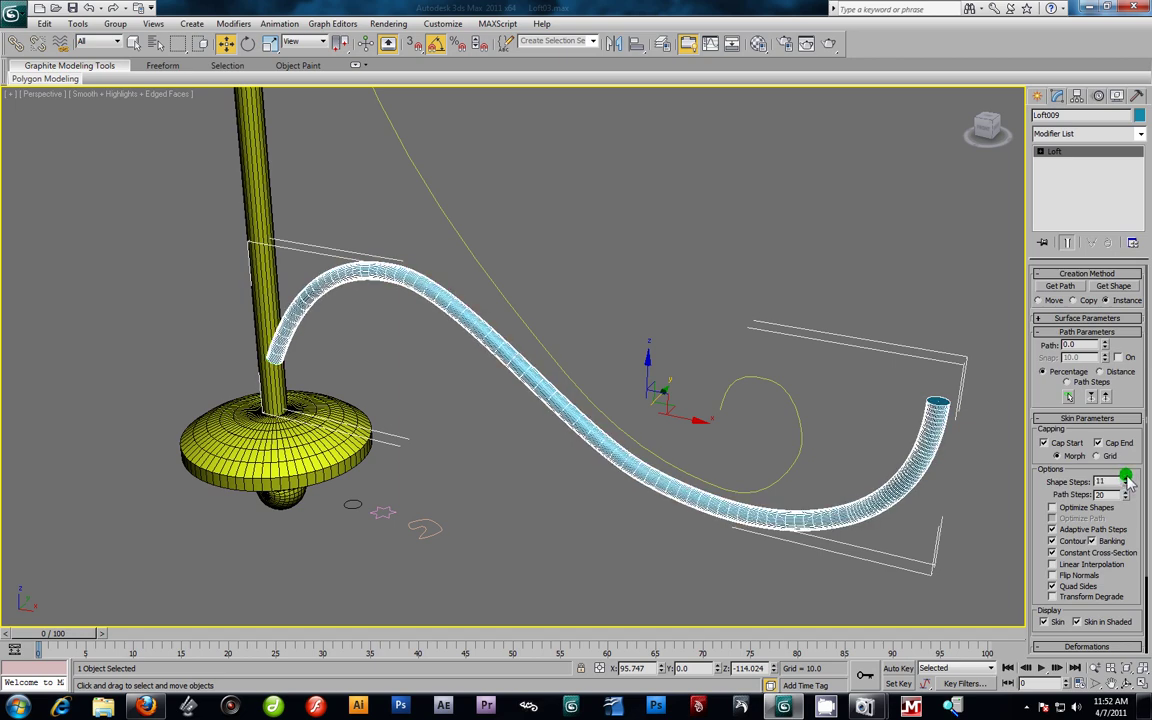
Step: Undo back past the loft, redo it and set the loft's Shape Steps to 5
{"action": "key", "text": "ctrl+z"}
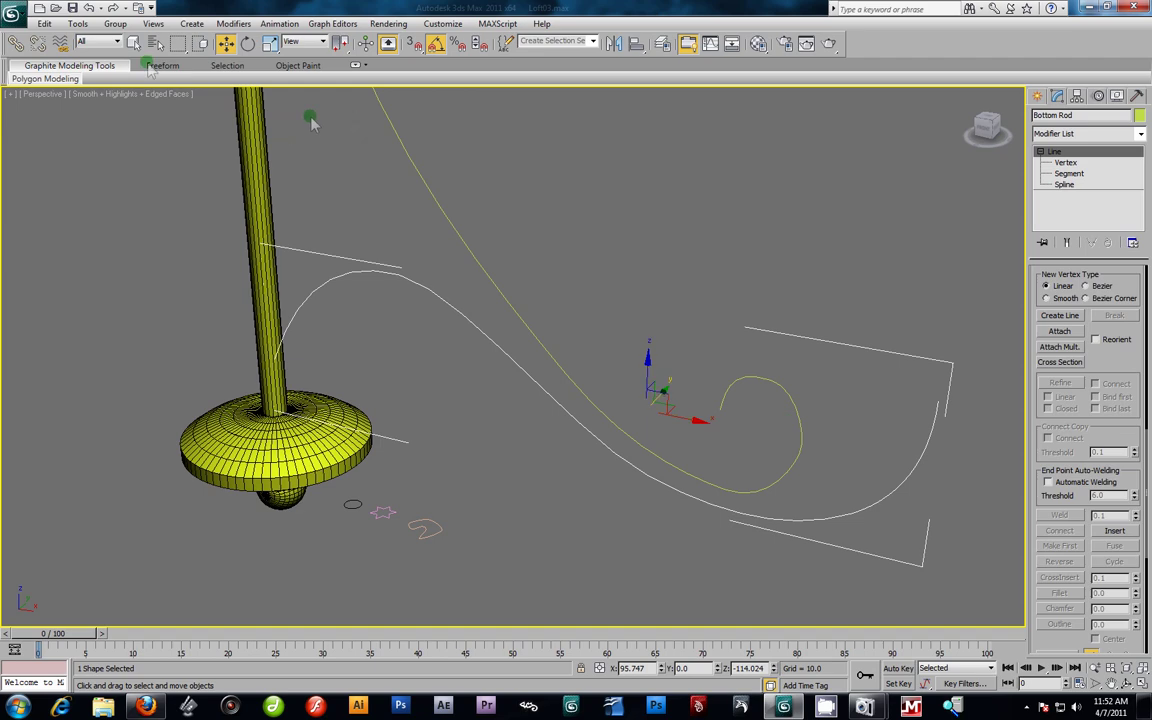
{"action": "left_click", "coordinate": [44, 23]}
{"action": "left_click", "coordinate": [62, 56]}
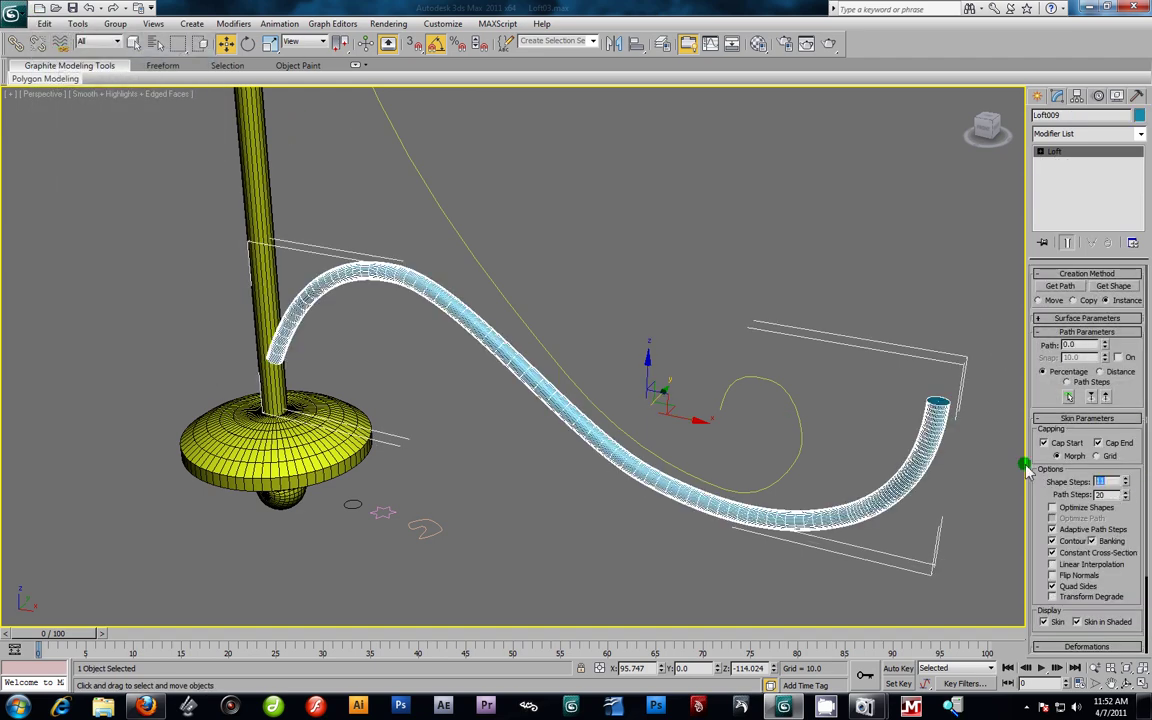
{"action": "type", "text": "2"}
{"action": "key", "text": "Return"}
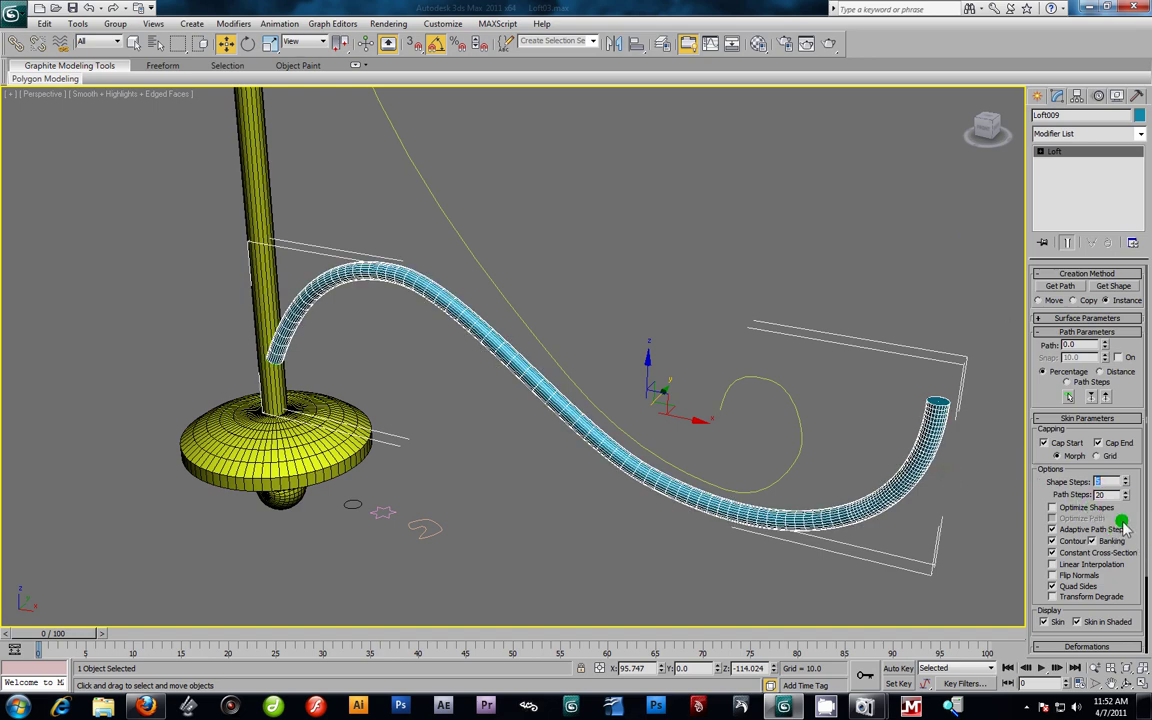
Step: Review the loft's surface, path, skin and deformation settings and its Shape and Path sub-object levels
{"action": "scroll", "coordinate": [1124, 530], "scroll_direction": "down", "scroll_amount": 3}
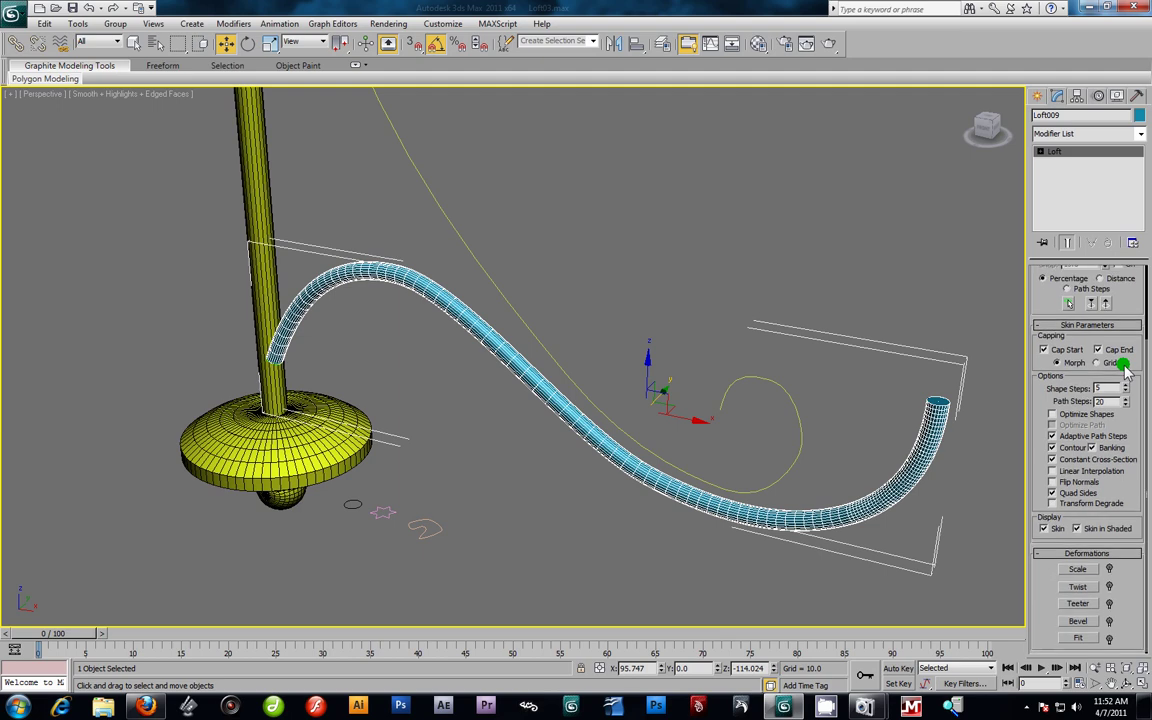
{"action": "left_click_drag", "start_coordinate": [1124, 368], "coordinate": [1147, 478]}
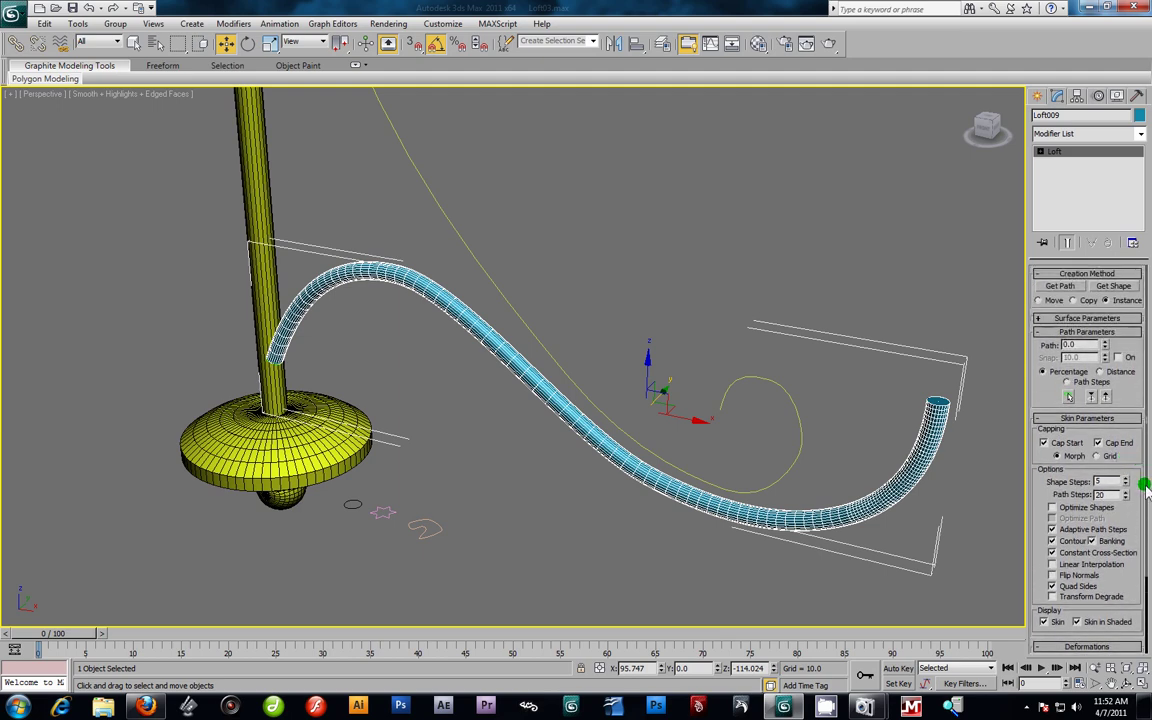
{"action": "left_click", "coordinate": [1046, 314]}
{"action": "left_click_drag", "start_coordinate": [1139, 490], "coordinate": [1103, 293]}
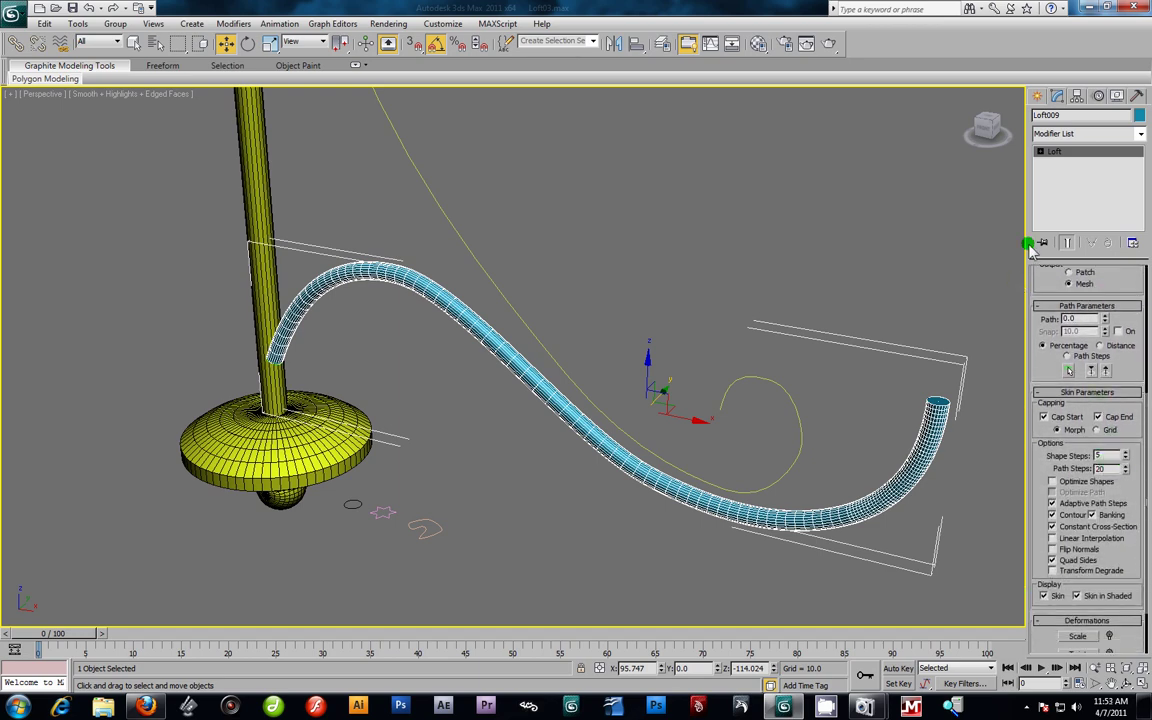
{"action": "left_click", "coordinate": [1040, 151]}
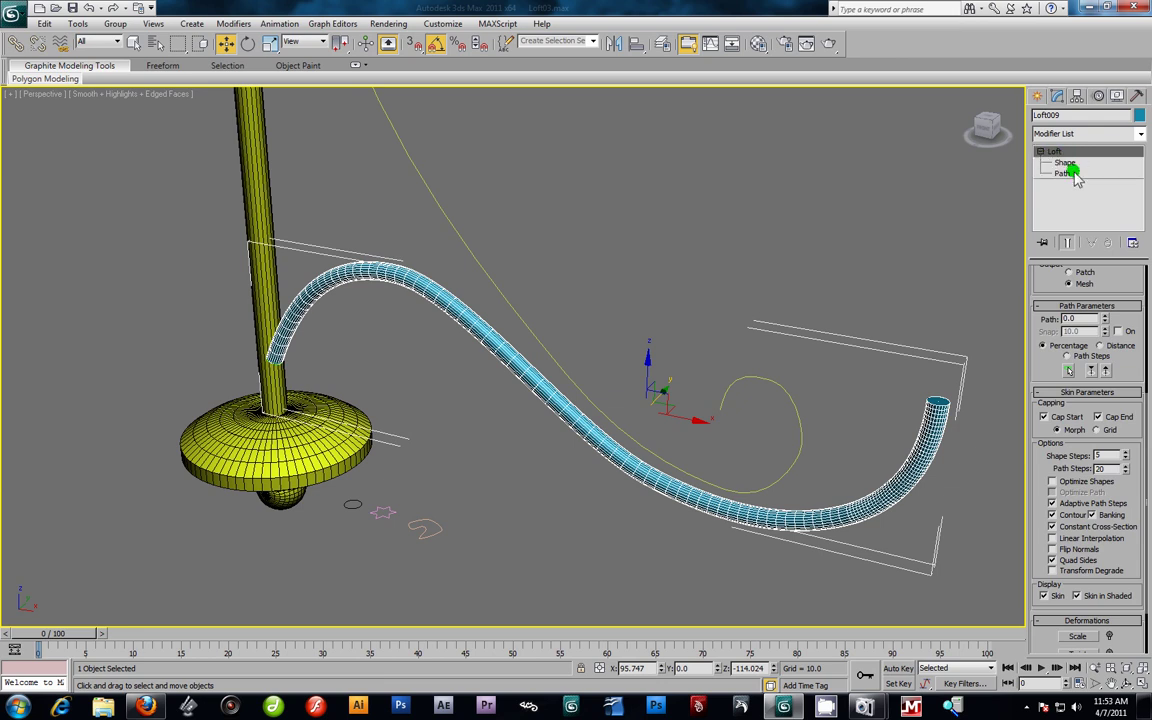
{"action": "left_click", "coordinate": [1066, 173]}
{"action": "left_click", "coordinate": [1066, 162]}
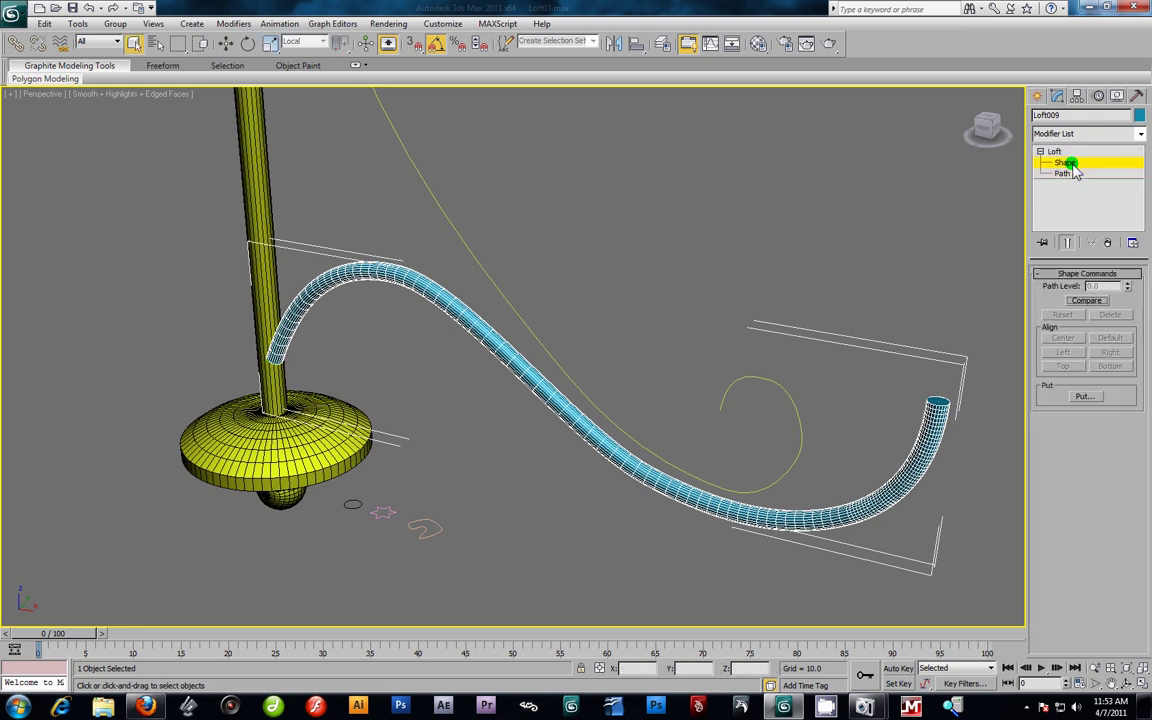
{"action": "left_click", "coordinate": [1068, 152]}
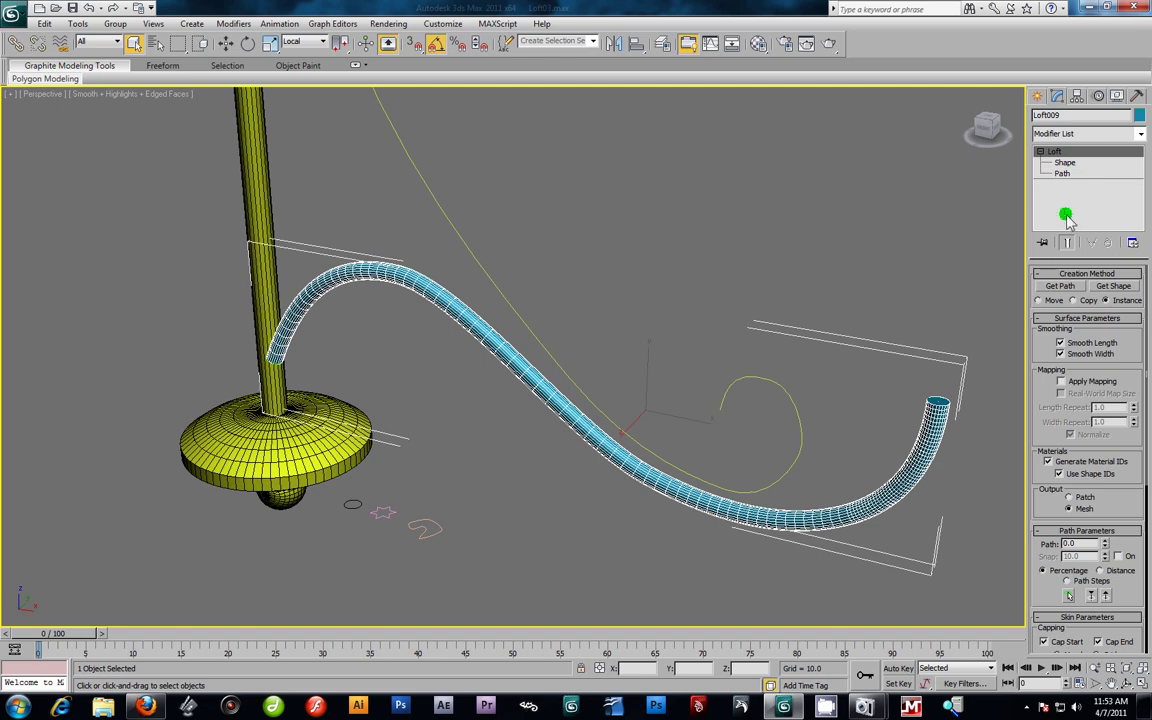
{"action": "left_click_drag", "start_coordinate": [1141, 381], "coordinate": [1141, 400]}
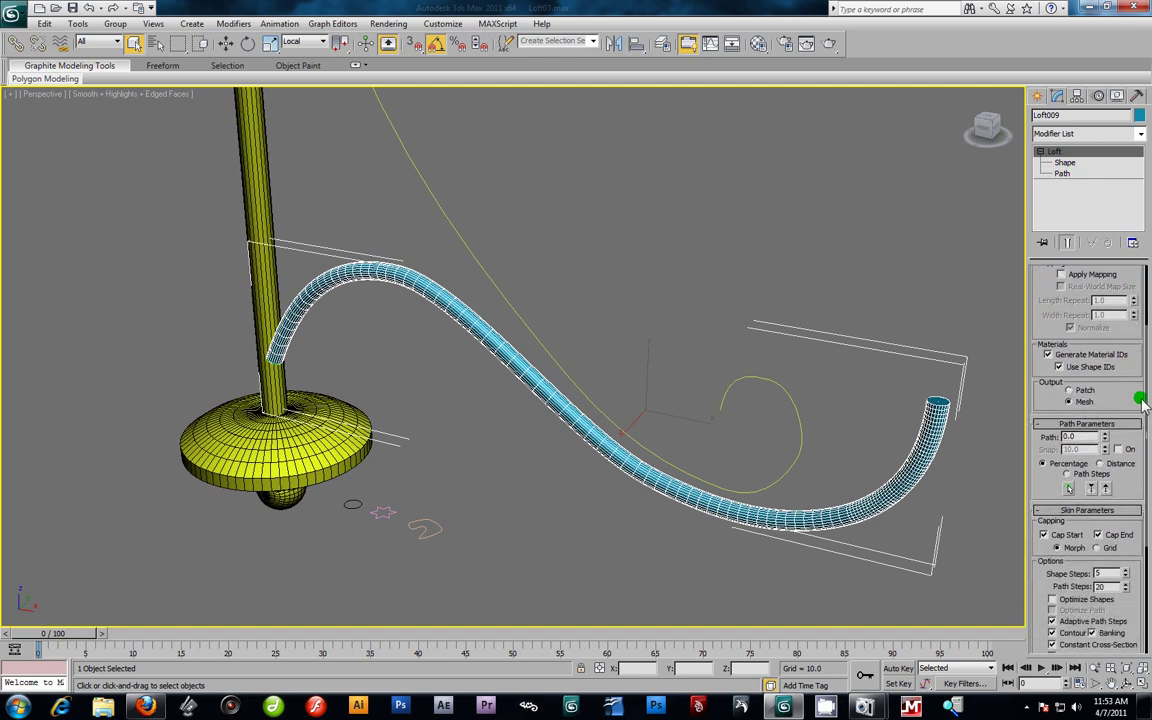
{"action": "scroll", "coordinate": [1140, 402], "scroll_direction": "down", "scroll_amount": 4}
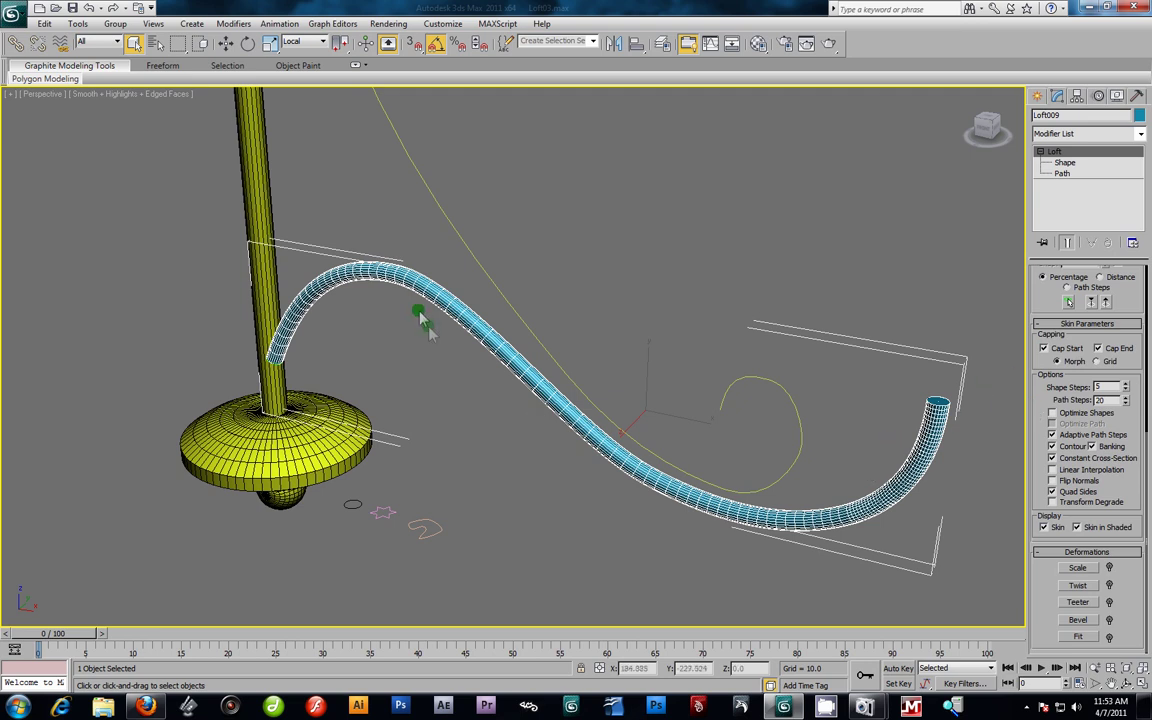
Step: Try a different radius on the circle profile that drives the lofted rod's thickness
{"action": "left_click", "coordinate": [360, 509]}
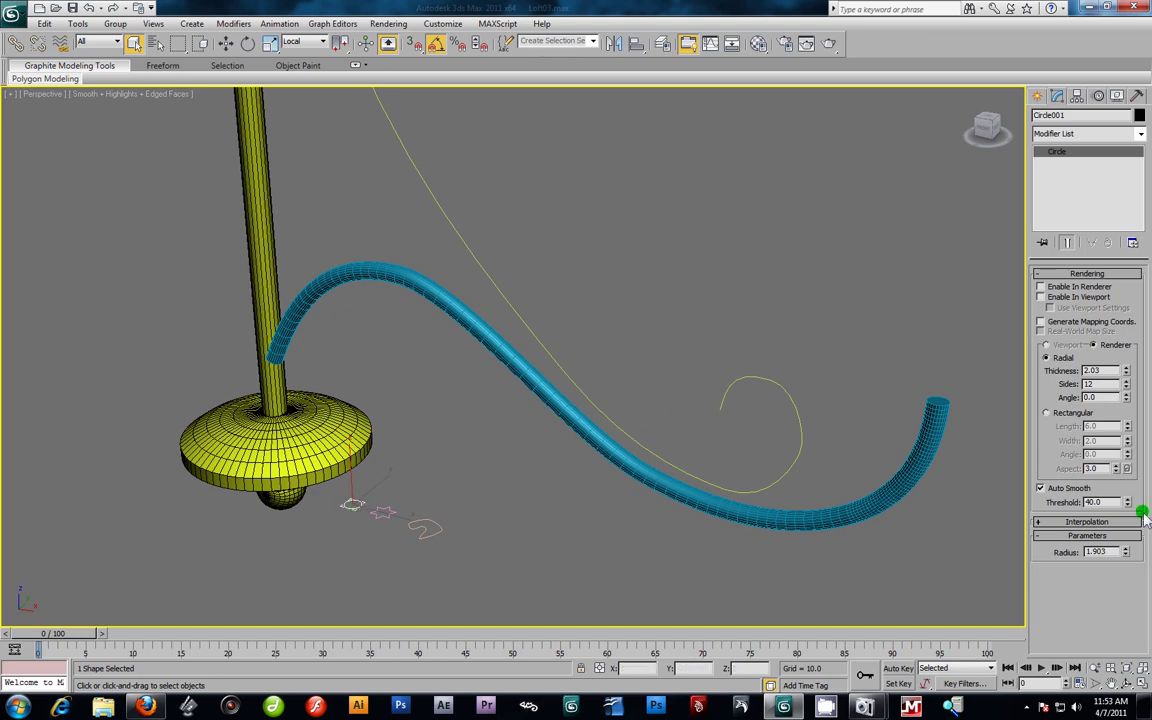
{"action": "left_click_drag", "start_coordinate": [1127, 554], "coordinate": [1100, 592]}
{"action": "left_click", "coordinate": [1100, 552]}
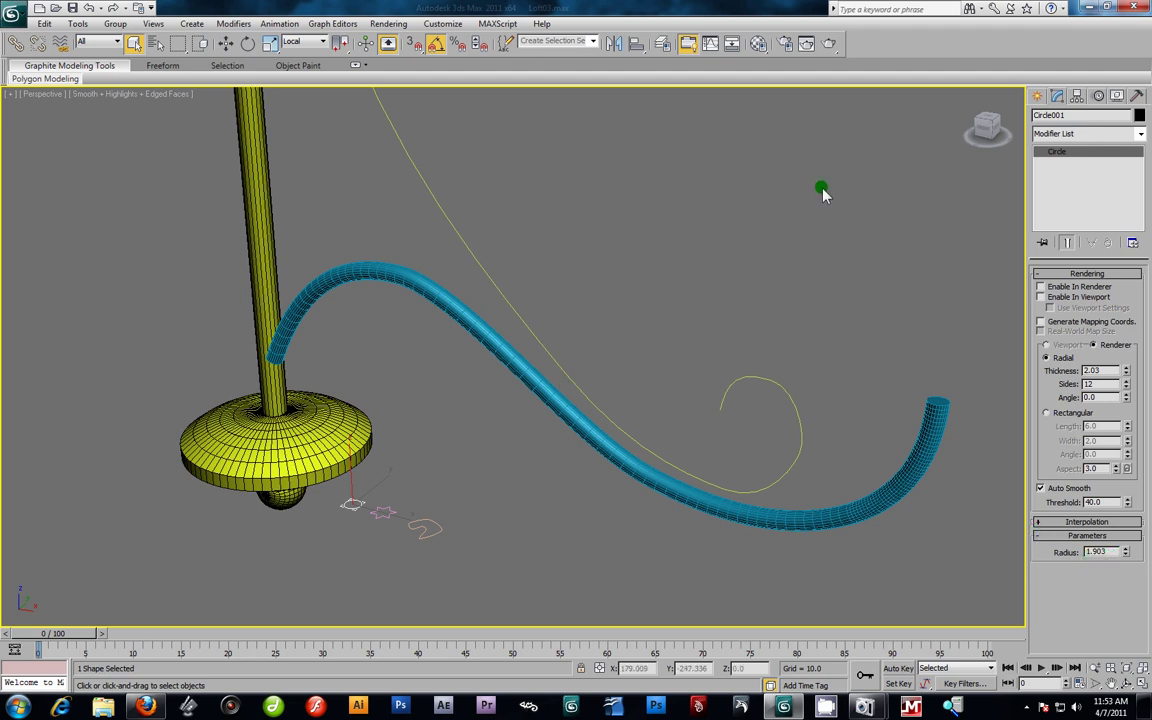
Step: Select the lofted rod and compare it with the chandelier reference image in the Front viewport of the four-view layout
{"action": "left_click", "coordinate": [540, 400]}
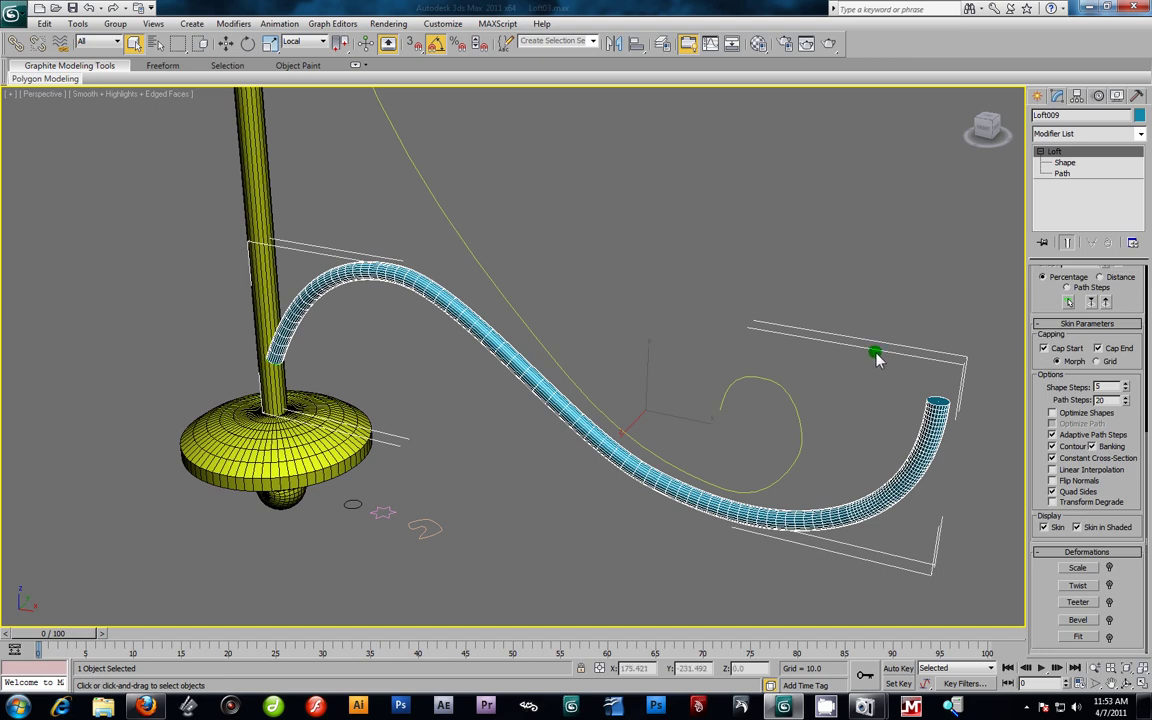
{"action": "key", "text": "alt+w"}
{"action": "right_click", "coordinate": [830, 286]}
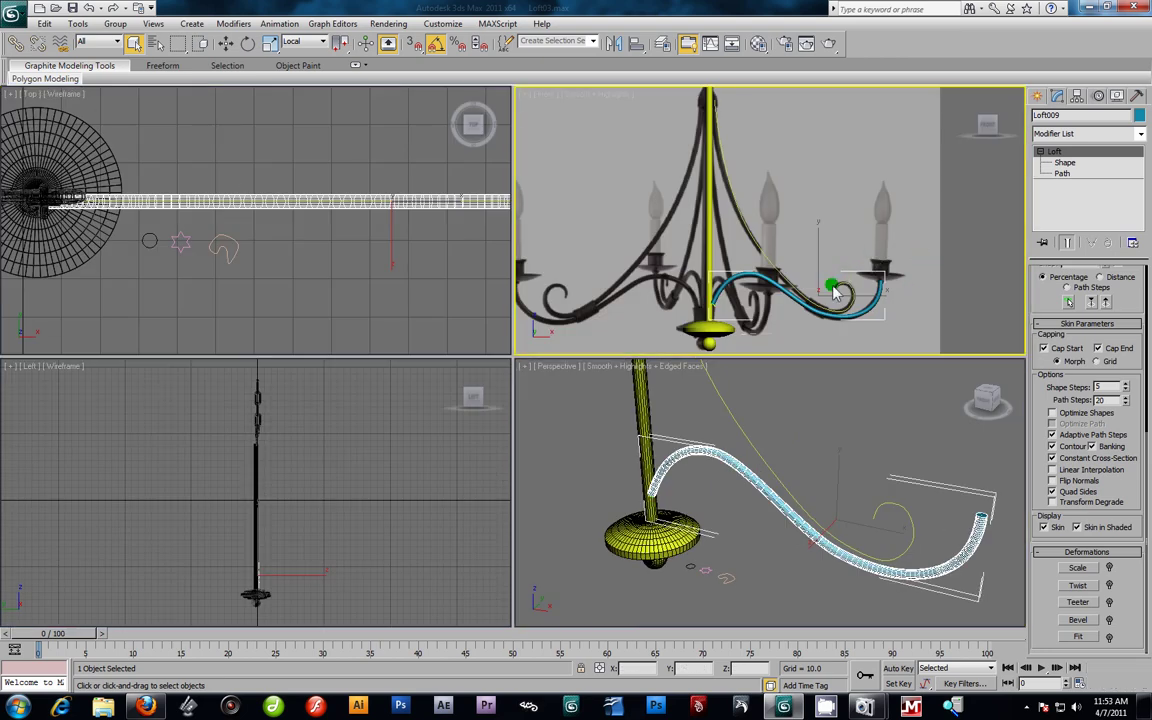
Step: Edit the vertices of the loft's path line and nudge its outer end vertex toward the candle cup's base in the Front viewport
{"action": "scroll", "coordinate": [785, 274], "scroll_direction": "up", "scroll_amount": 4}
{"action": "middle_click_drag", "start_coordinate": [826, 286], "coordinate": [820, 184]}
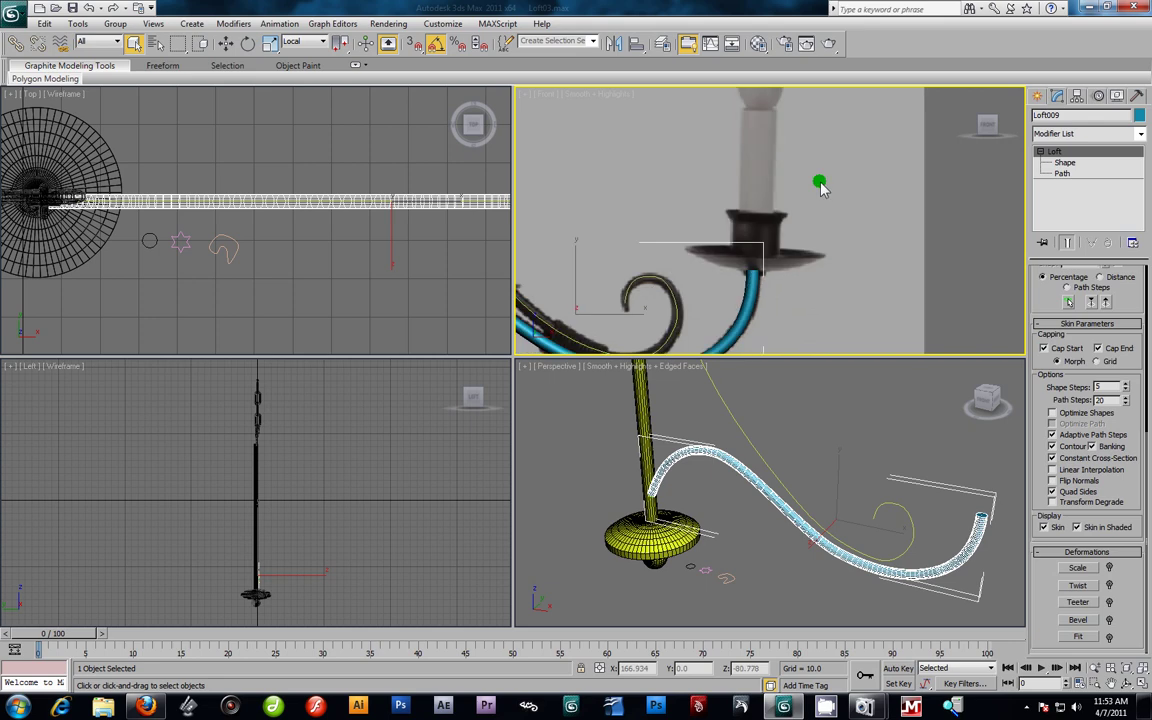
{"action": "scroll", "coordinate": [811, 220], "scroll_direction": "up", "scroll_amount": 3}
{"action": "left_click", "coordinate": [1062, 173]}
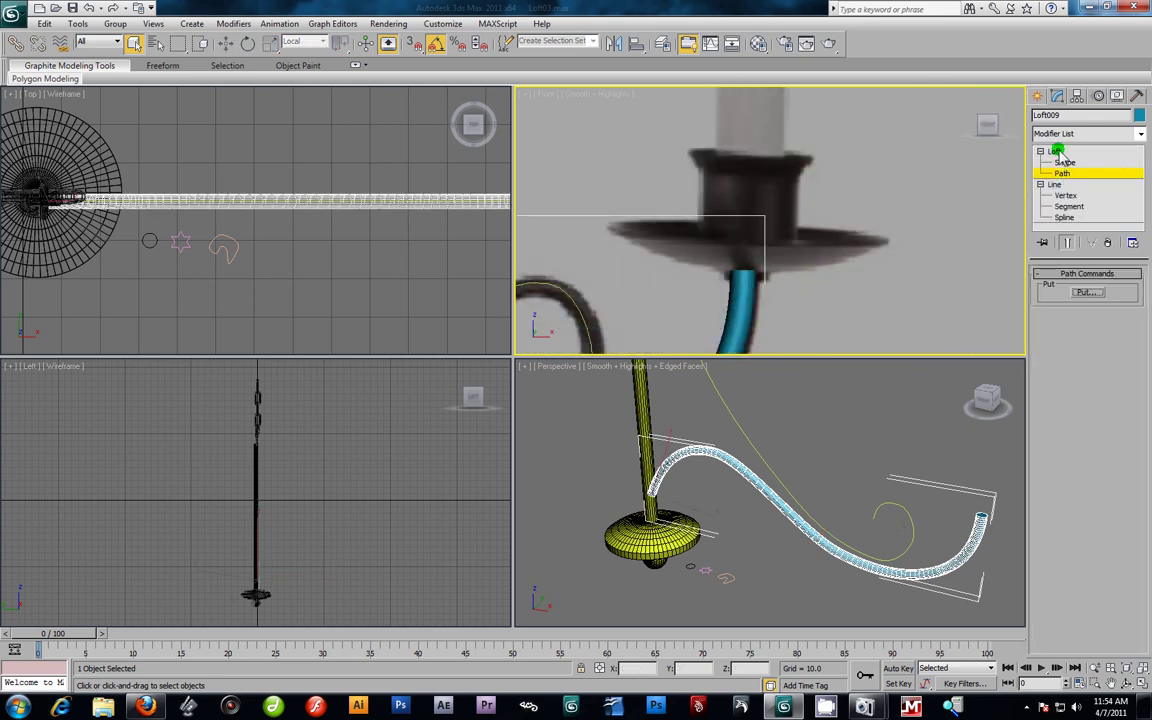
{"action": "left_click", "coordinate": [1056, 151]}
{"action": "left_click", "coordinate": [1062, 173]}
{"action": "left_click", "coordinate": [1066, 196]}
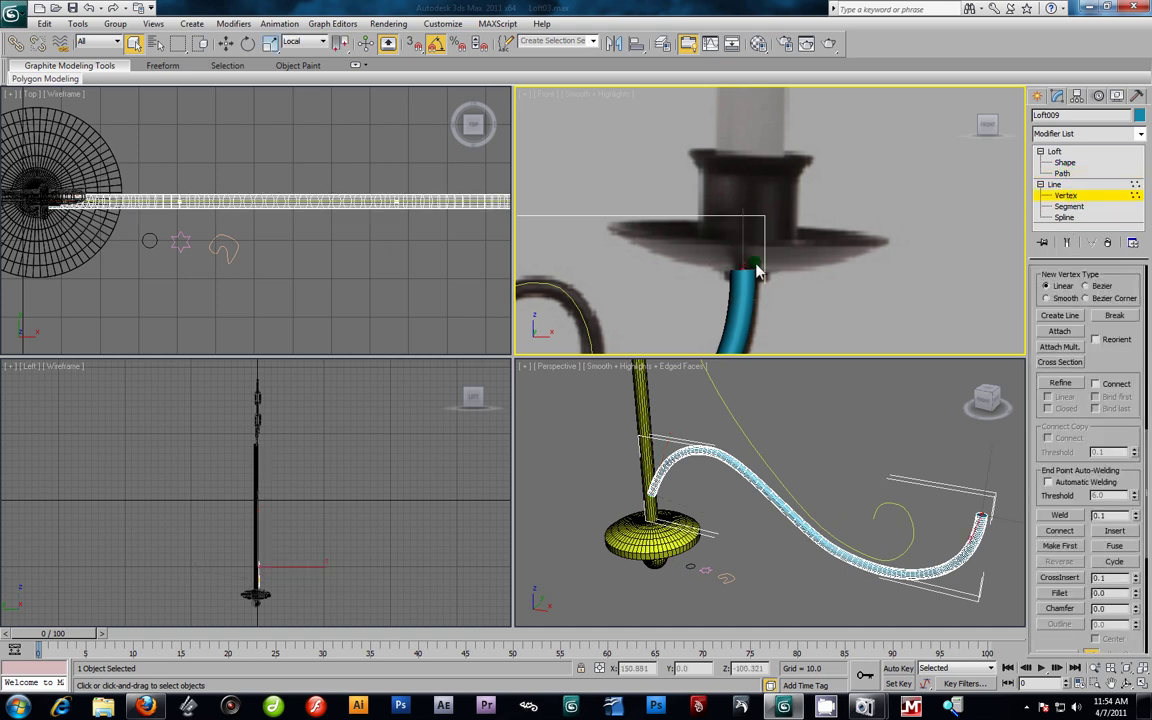
{"action": "key", "text": "w"}
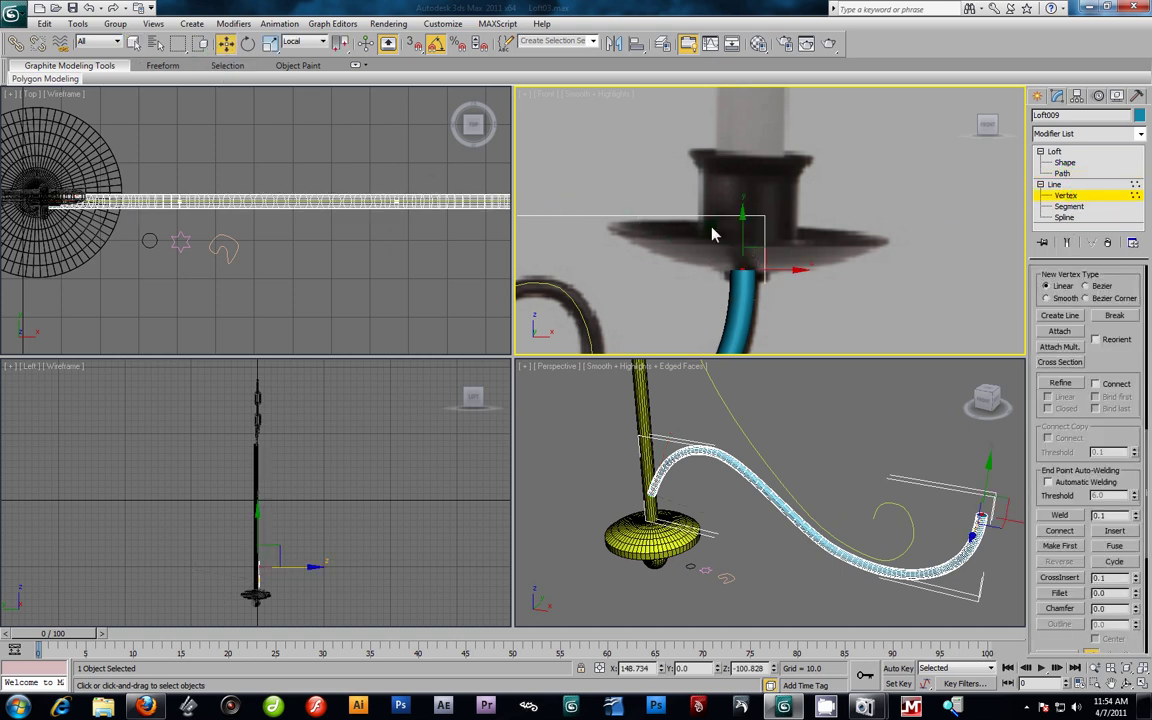
{"action": "scroll", "coordinate": [715, 231], "scroll_direction": "down", "scroll_amount": 3}
{"action": "left_click_drag", "start_coordinate": [750, 208], "coordinate": [751, 211]}
Step: Select the path vertex at the arm's lower bend and shift it slightly to follow the arm in the reference image
{"action": "scroll", "coordinate": [632, 286], "scroll_direction": "down", "scroll_amount": 3}
{"action": "middle_click_drag", "start_coordinate": [632, 286], "coordinate": [722, 232]}
{"action": "left_click_drag", "start_coordinate": [682, 206], "coordinate": [532, 320]}
{"action": "mouse_move", "coordinate": [706, 262]}
{"action": "left_mouse_down"}
{"action": "mouse_move", "coordinate": [705, 274]}
{"action": "mouse_move", "coordinate": [712, 257]}
{"action": "left_mouse_up"}
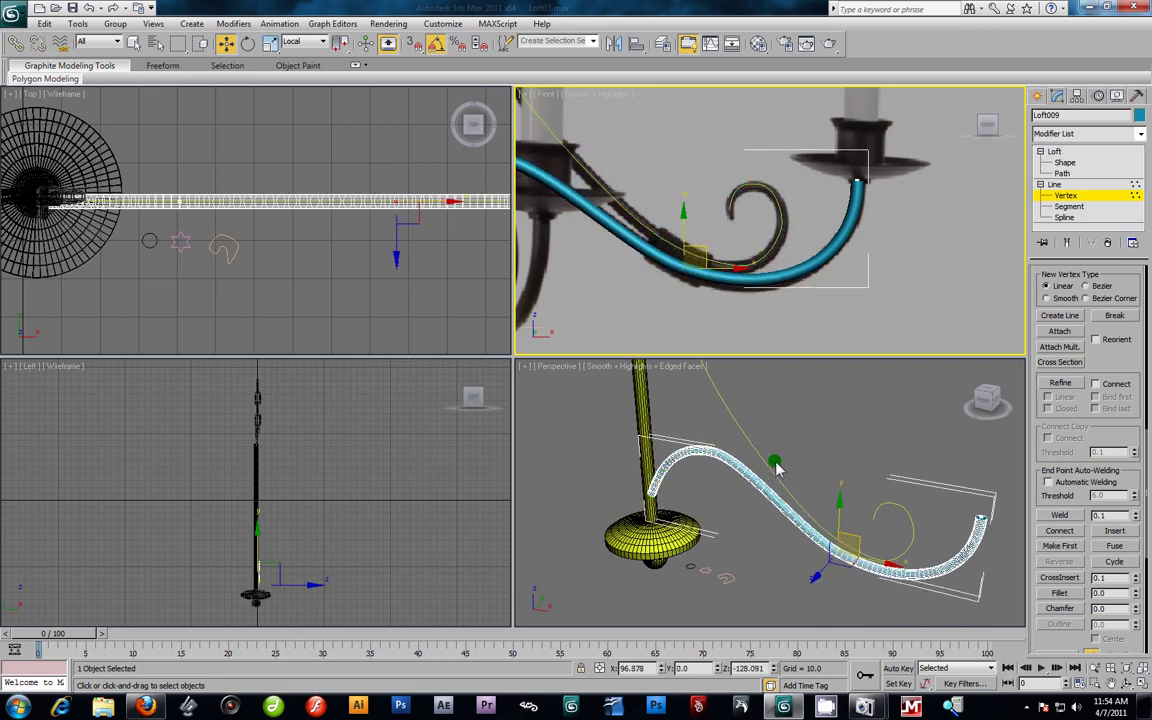
{"action": "left_click_drag", "start_coordinate": [842, 465], "coordinate": [910, 470]}
{"action": "left_click_drag", "start_coordinate": [830, 390], "coordinate": [750, 462]}
{"action": "left_click_drag", "start_coordinate": [893, 443], "coordinate": [969, 518]}
Step: Fine-tune the path's outer end vertex height to about Z -102.55 under the candle cup and return to the Loft level
{"action": "scroll", "coordinate": [858, 228], "scroll_direction": "up", "scroll_amount": 4}
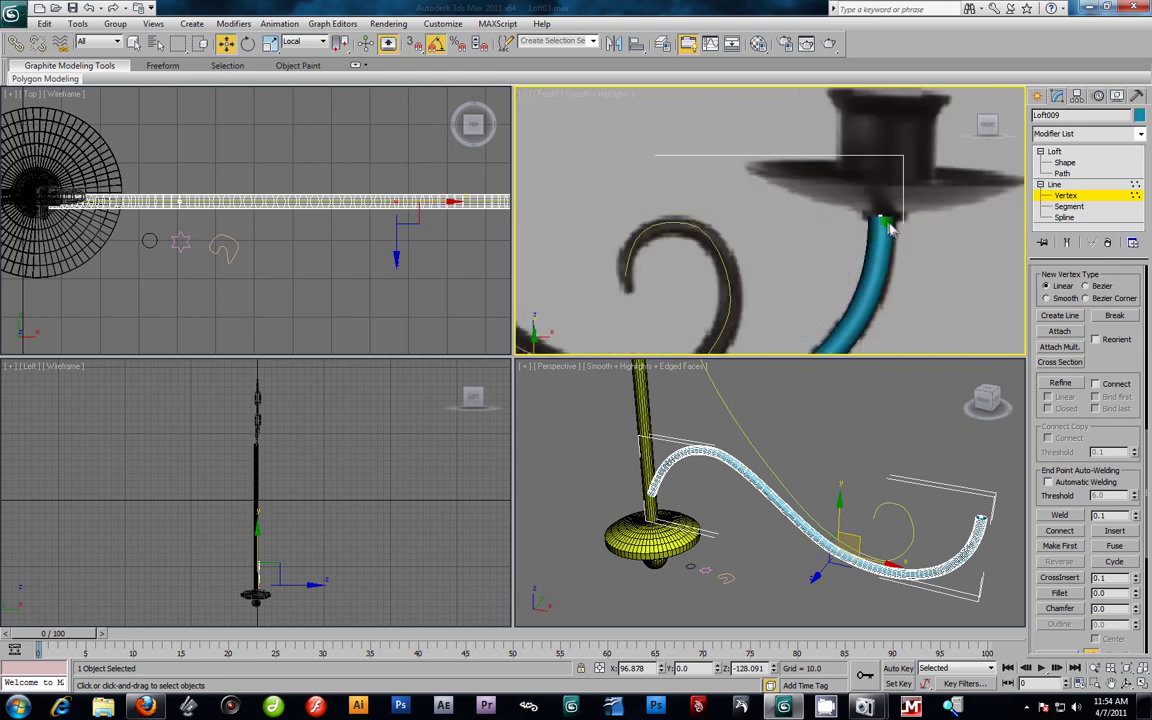
{"action": "mouse_move", "coordinate": [868, 196]}
{"action": "left_mouse_down"}
{"action": "mouse_move", "coordinate": [895, 226]}
{"action": "mouse_move", "coordinate": [881, 192]}
{"action": "left_mouse_up"}
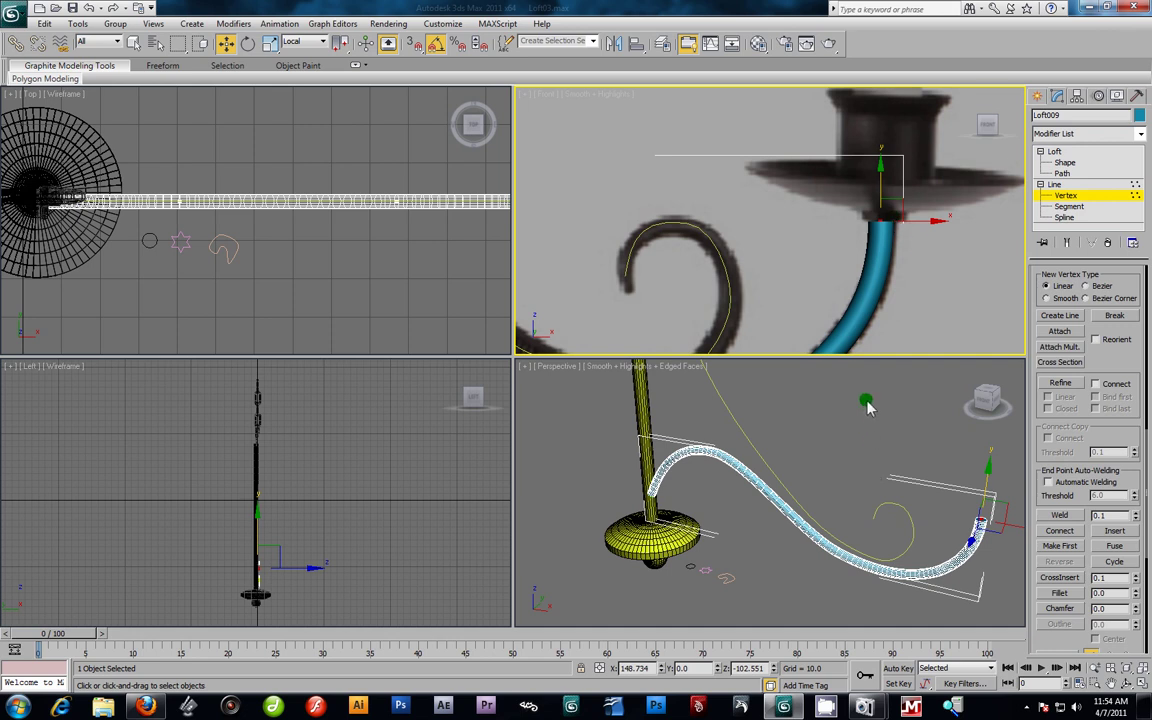
{"action": "left_click", "coordinate": [1073, 150]}
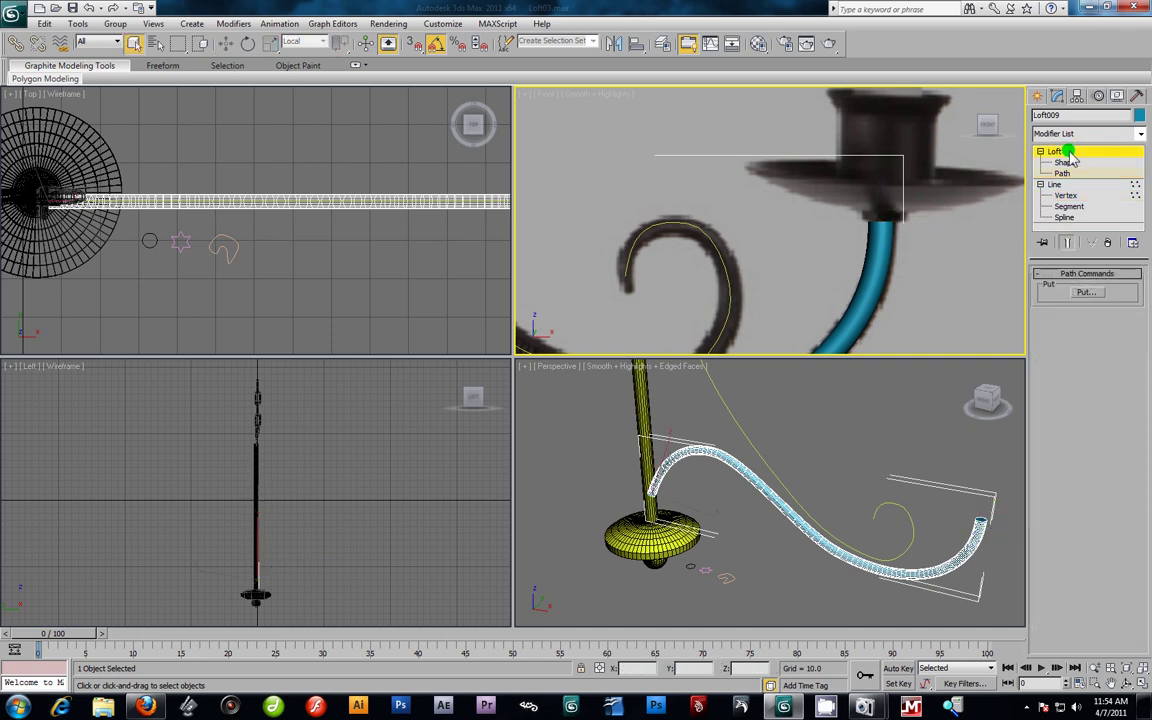
{"action": "left_click", "coordinate": [1066, 153]}
{"action": "left_click_drag", "start_coordinate": [1141, 508], "coordinate": [1095, 175]}
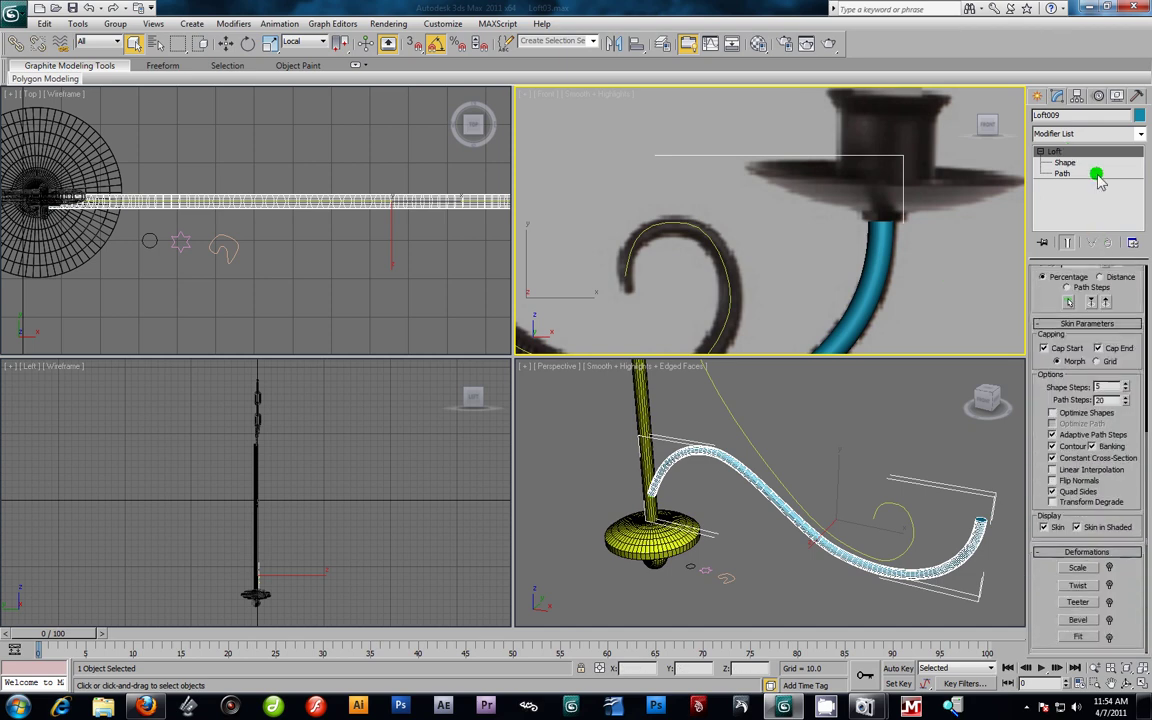
{"action": "left_click", "coordinate": [1077, 569]}
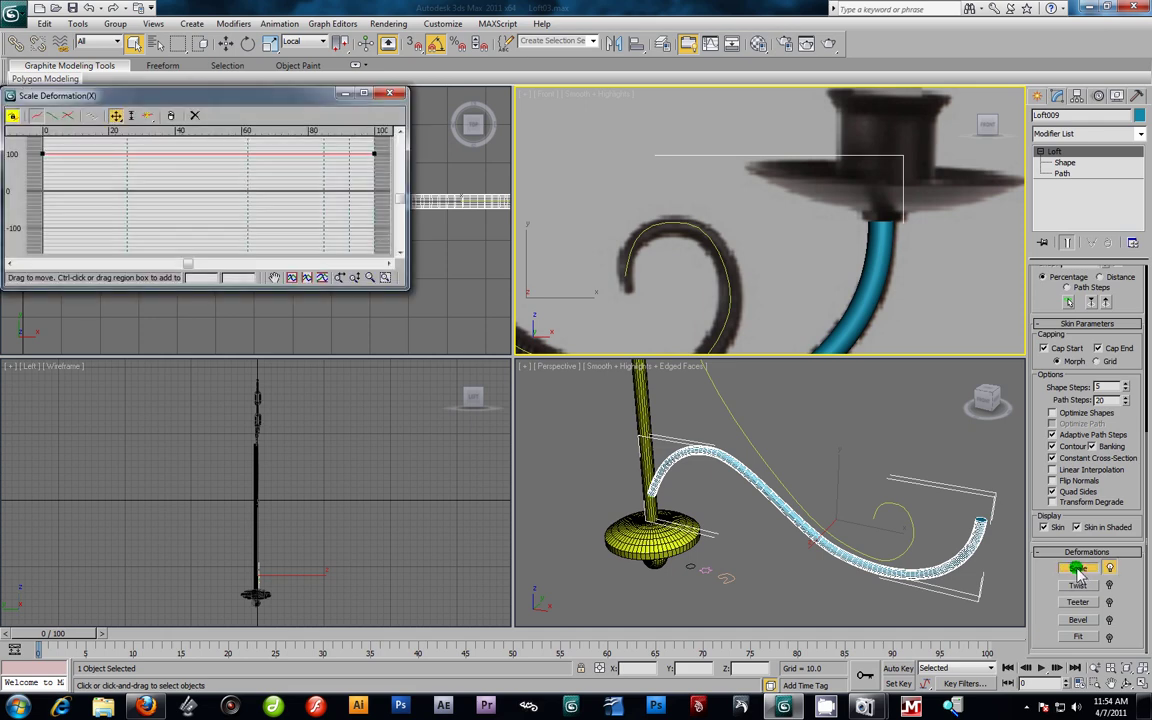
{"action": "left_click", "coordinate": [729, 176]}
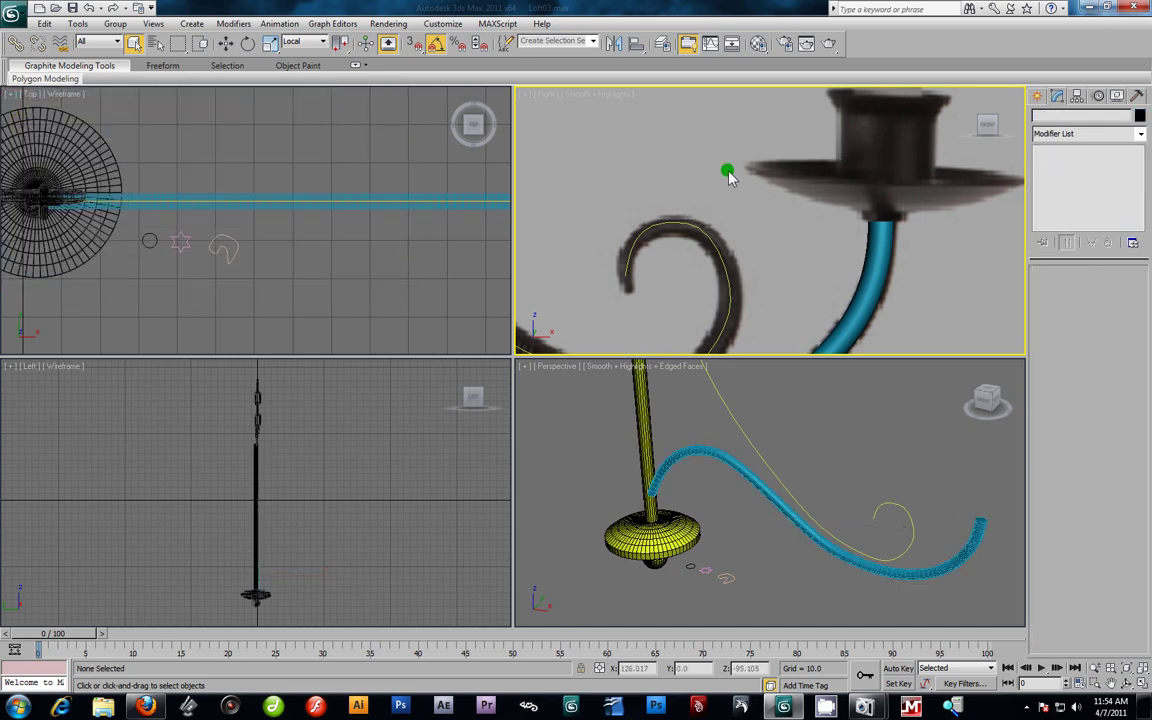
Step: Change the lofted arm's object color to yellow-green and compare the arm with the reference image
{"action": "left_click", "coordinate": [875, 290]}
{"action": "left_click", "coordinate": [1139, 115]}
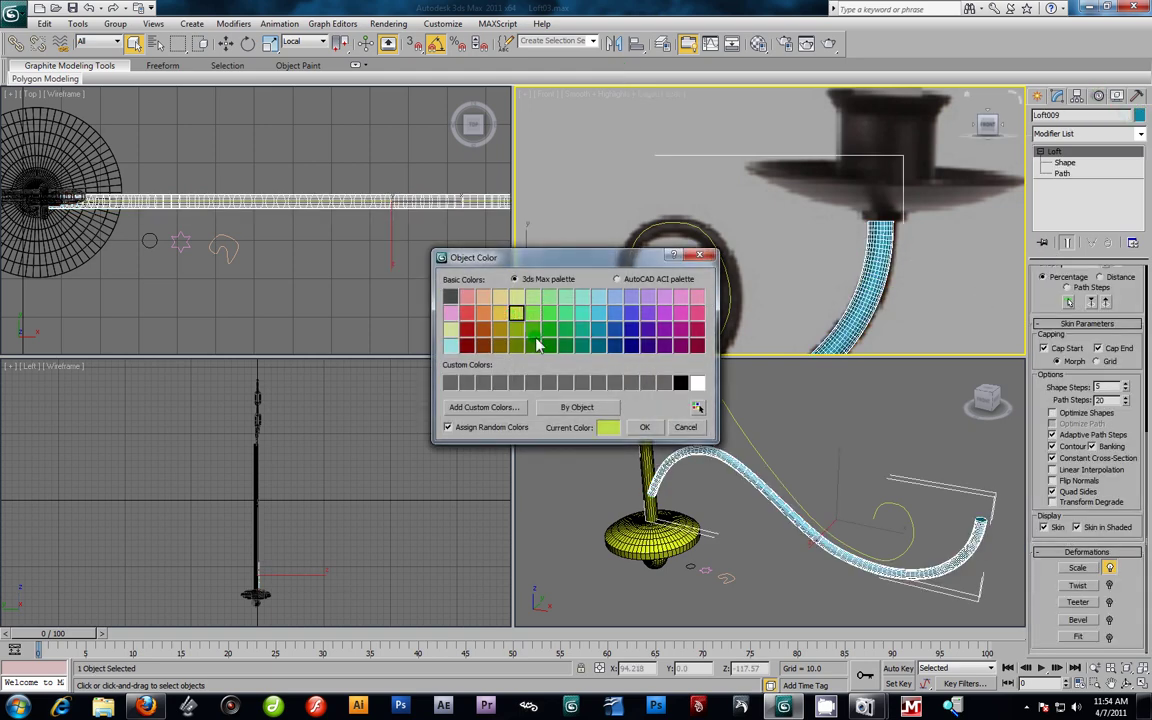
{"action": "left_click", "coordinate": [643, 427]}
{"action": "left_click", "coordinate": [929, 276]}
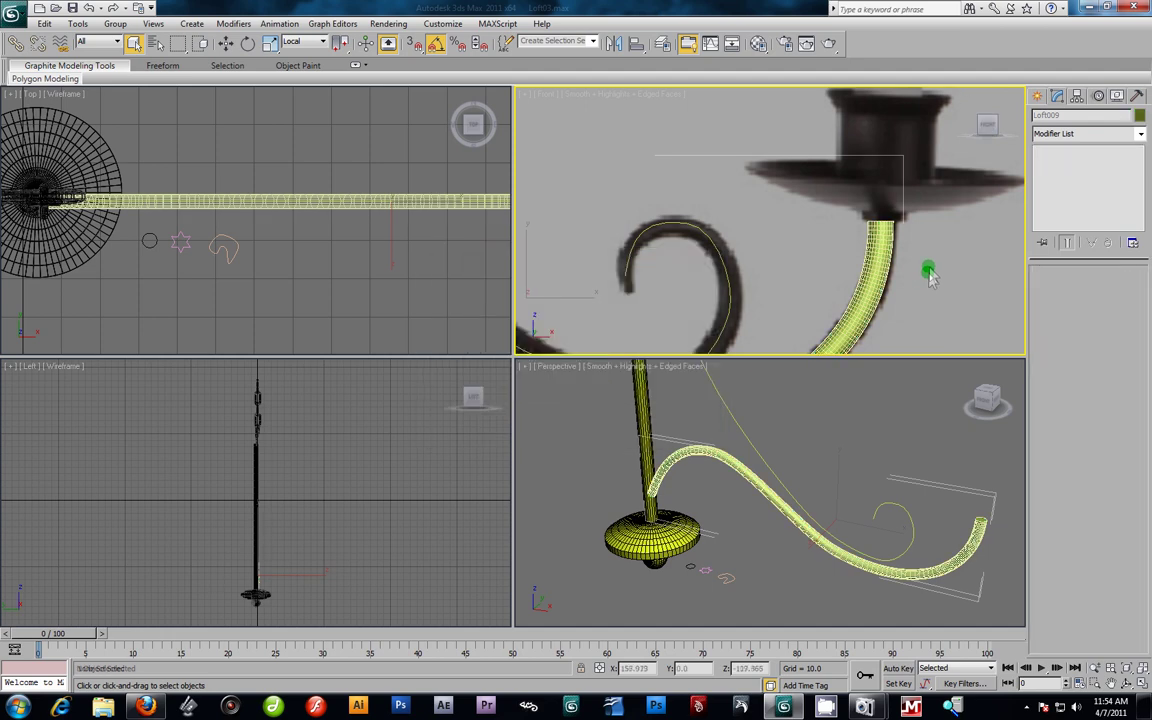
{"action": "scroll", "coordinate": [846, 283], "scroll_direction": "up", "scroll_amount": 2}
{"action": "scroll", "coordinate": [838, 252], "scroll_direction": "down", "scroll_amount": 4}
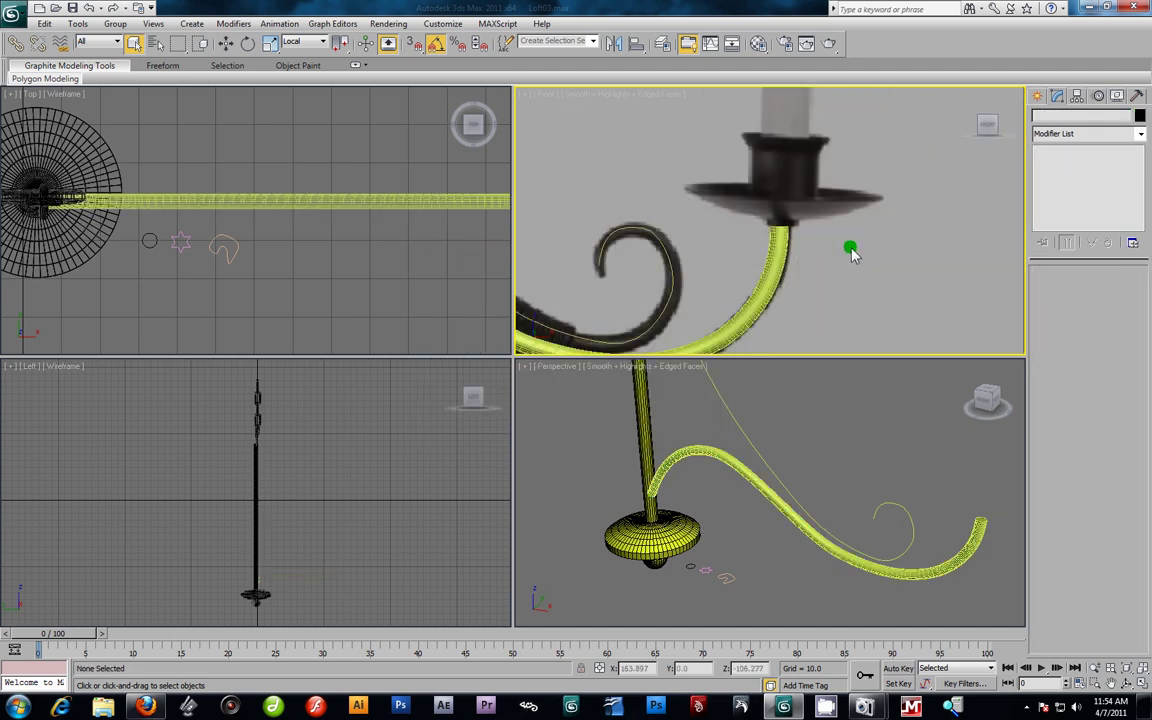
{"action": "scroll", "coordinate": [640, 470], "scroll_direction": "up", "scroll_amount": 5}
{"action": "scroll", "coordinate": [670, 470], "scroll_direction": "up", "scroll_amount": 4}
{"action": "scroll", "coordinate": [830, 255], "scroll_direction": "down", "scroll_amount": 2}
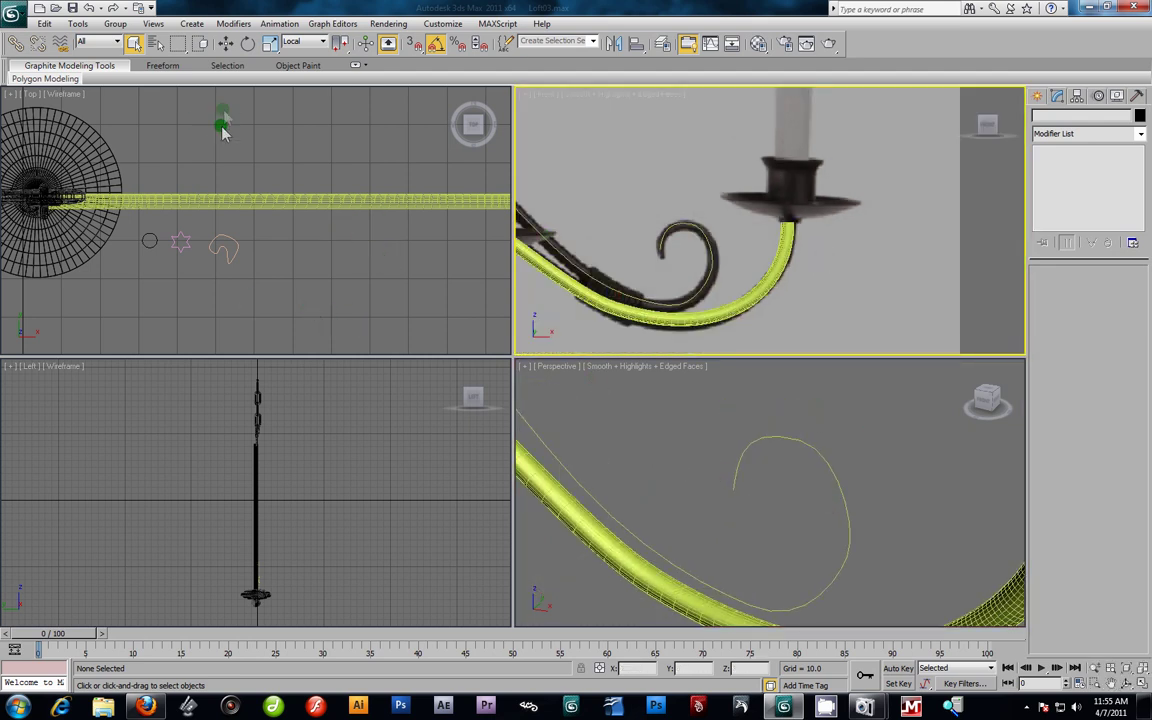
Step: Open the lofted arm's Scale deformation graph and place its window clear of the Front and Perspective views
{"action": "left_click", "coordinate": [775, 286]}
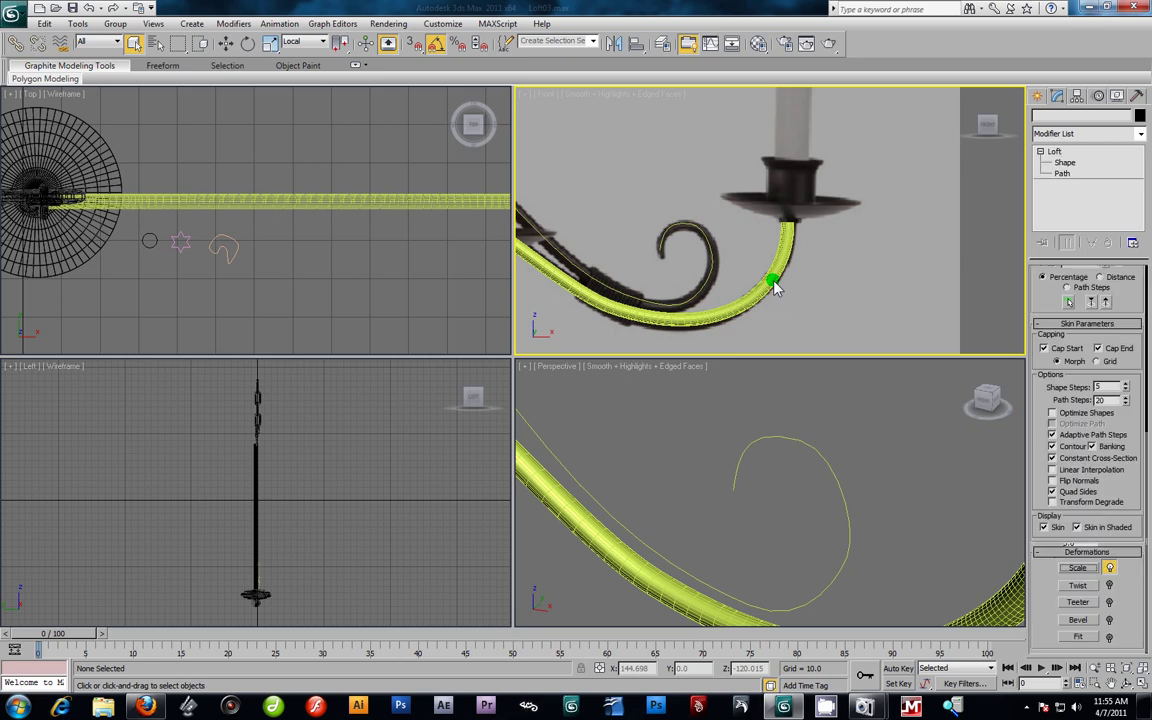
{"action": "left_click", "coordinate": [1080, 567]}
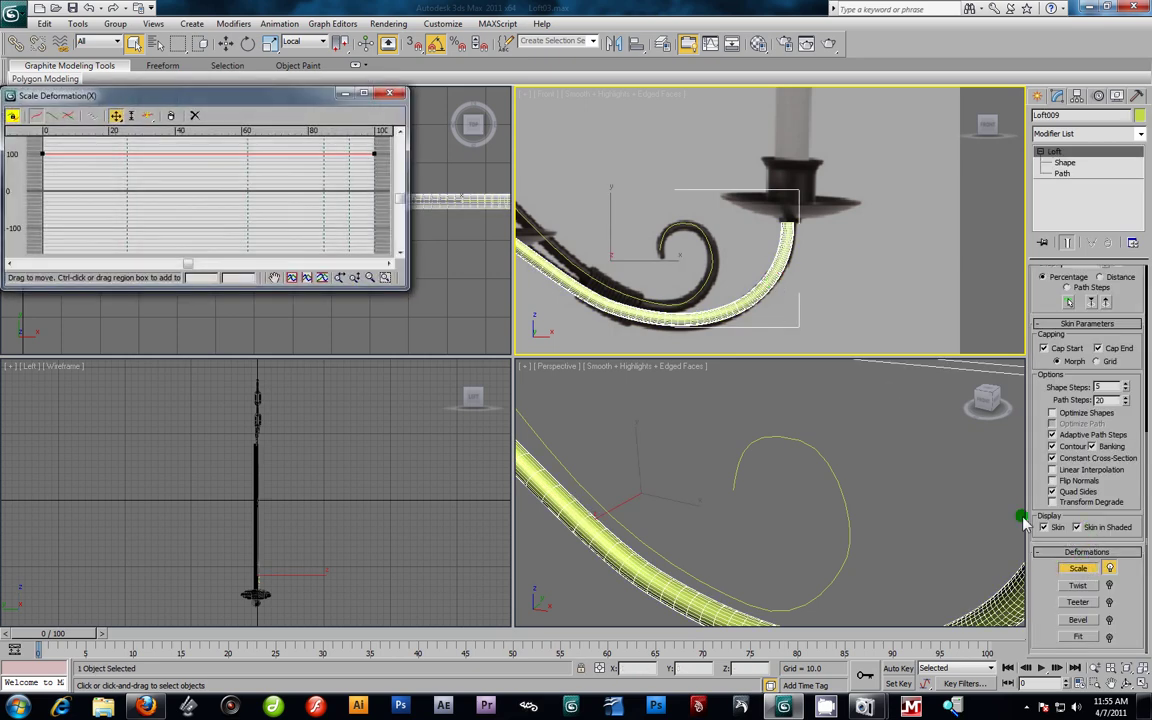
{"action": "left_click_drag", "start_coordinate": [280, 100], "coordinate": [382, 267]}
{"action": "middle_click_drag", "start_coordinate": [746, 380], "coordinate": [558, 380], "text": "alt"}
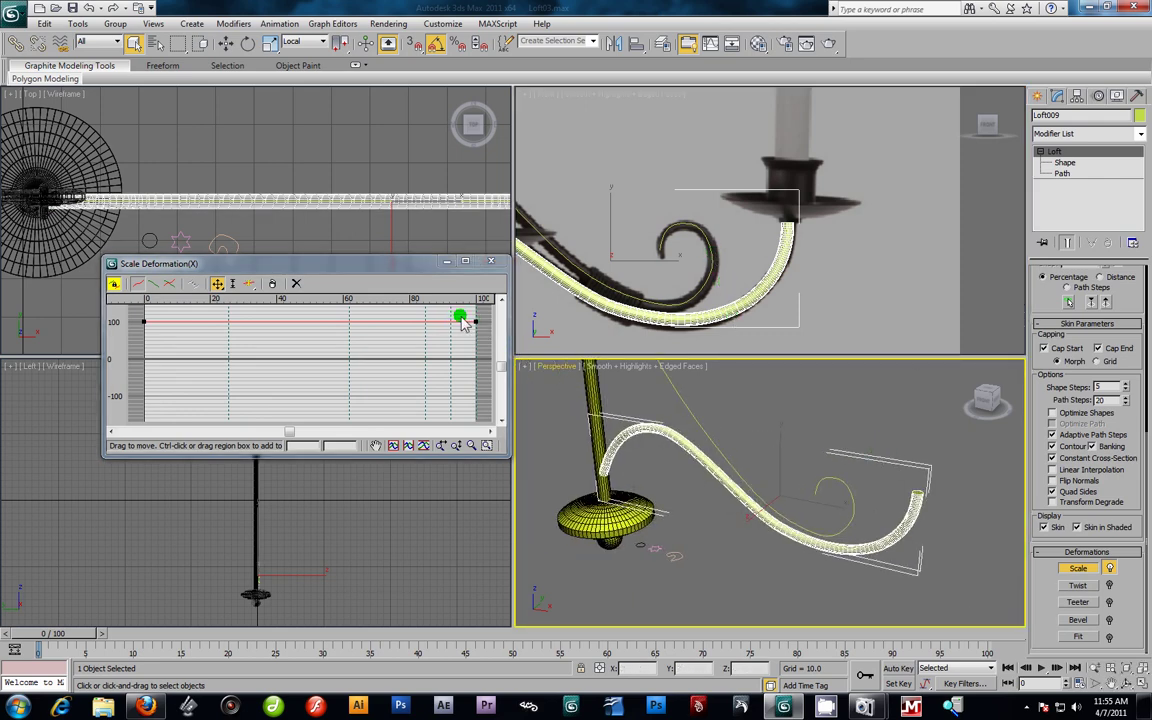
{"action": "left_click_drag", "start_coordinate": [422, 265], "coordinate": [393, 285]}
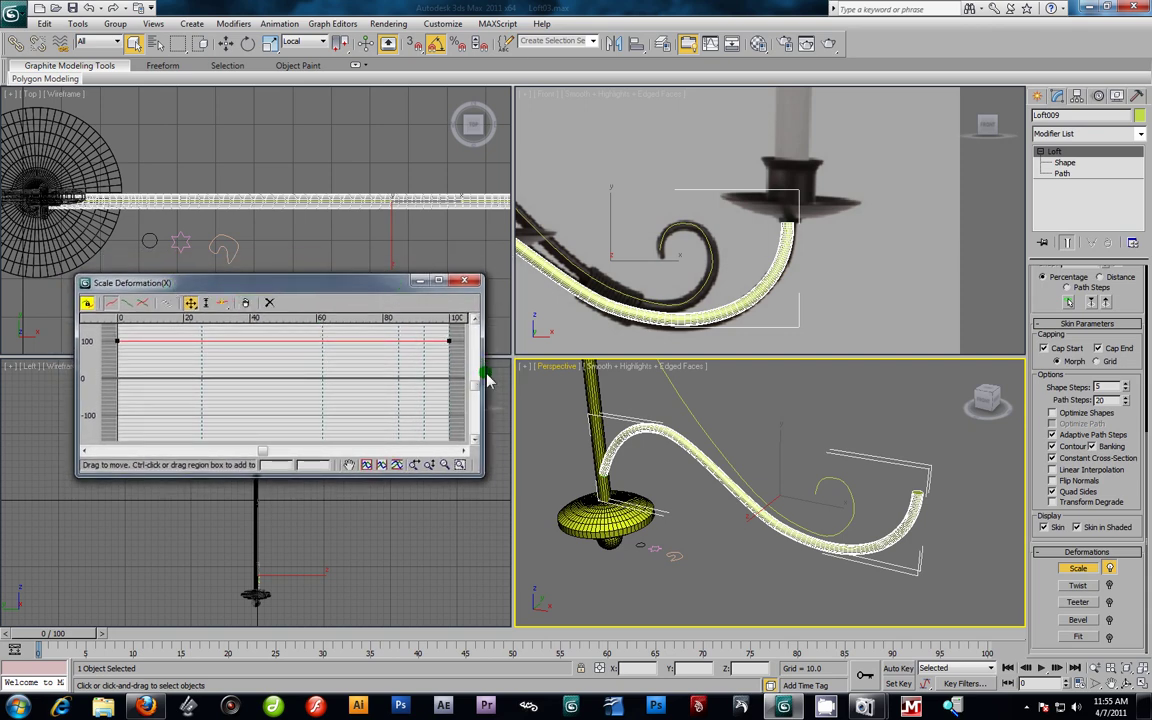
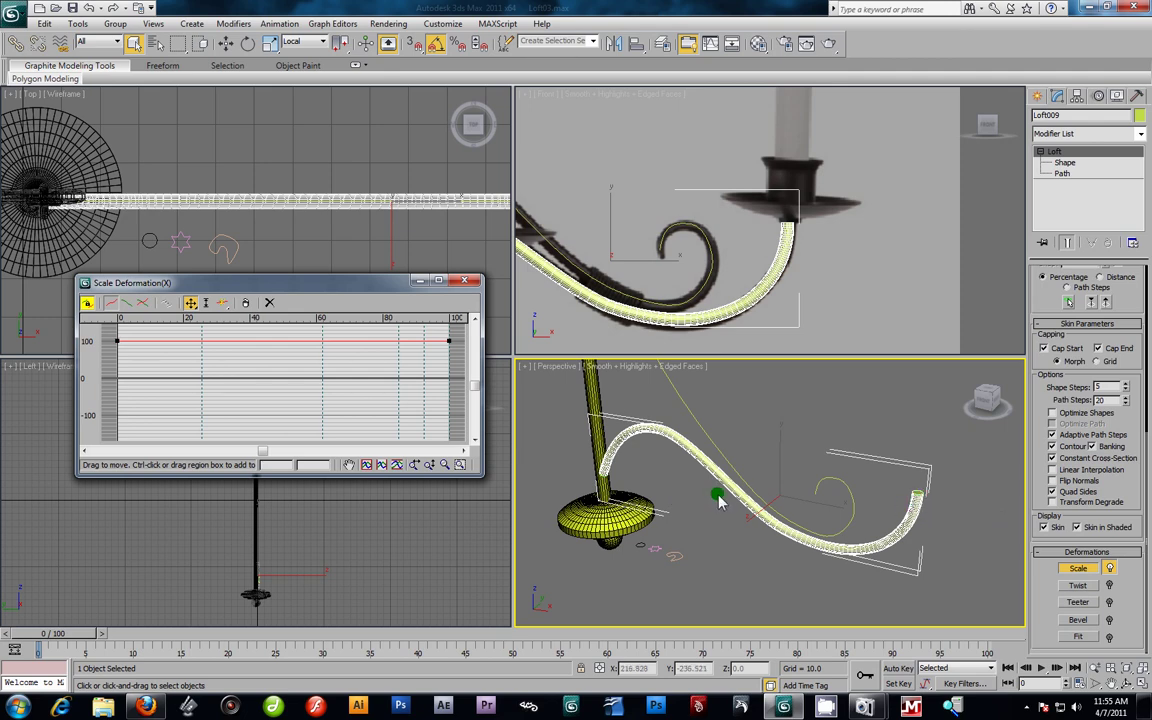
Step: Make the lofted arm see-through and hide edged faces in the Perspective view to show its path start at the central rod
{"action": "scroll", "coordinate": [770, 495], "scroll_direction": "up", "scroll_amount": 4}
{"action": "scroll", "coordinate": [728, 495], "scroll_direction": "up", "scroll_amount": 2}
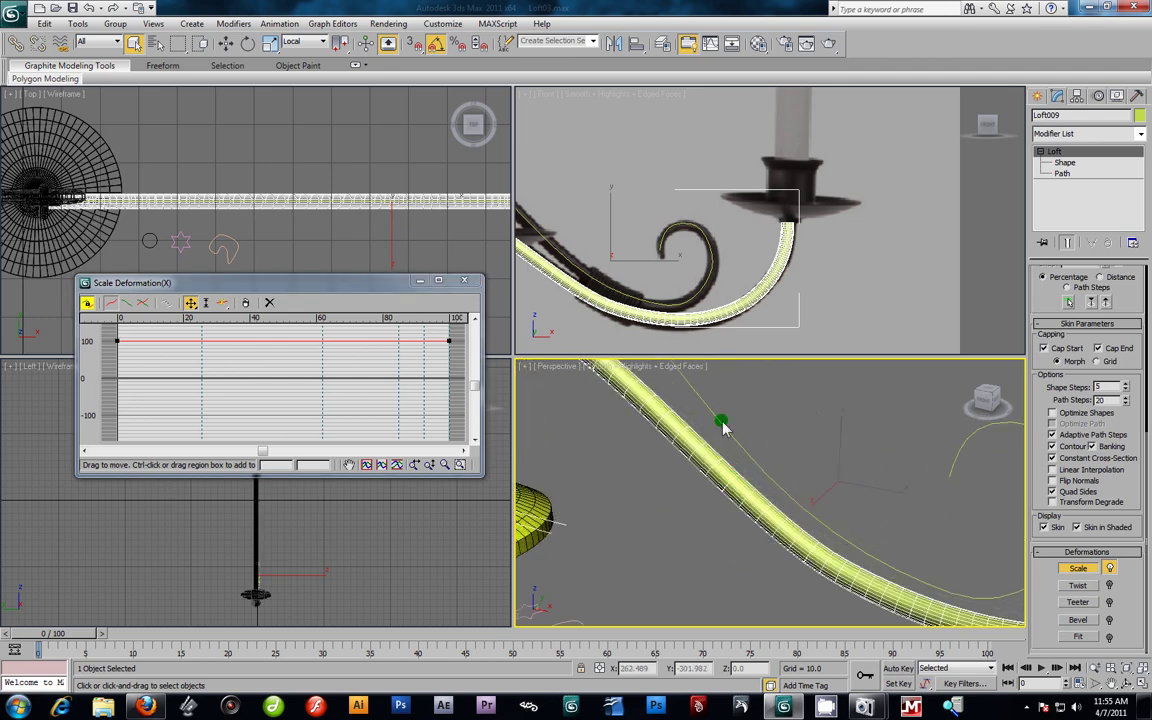
{"action": "scroll", "coordinate": [823, 514], "scroll_direction": "up", "scroll_amount": 4}
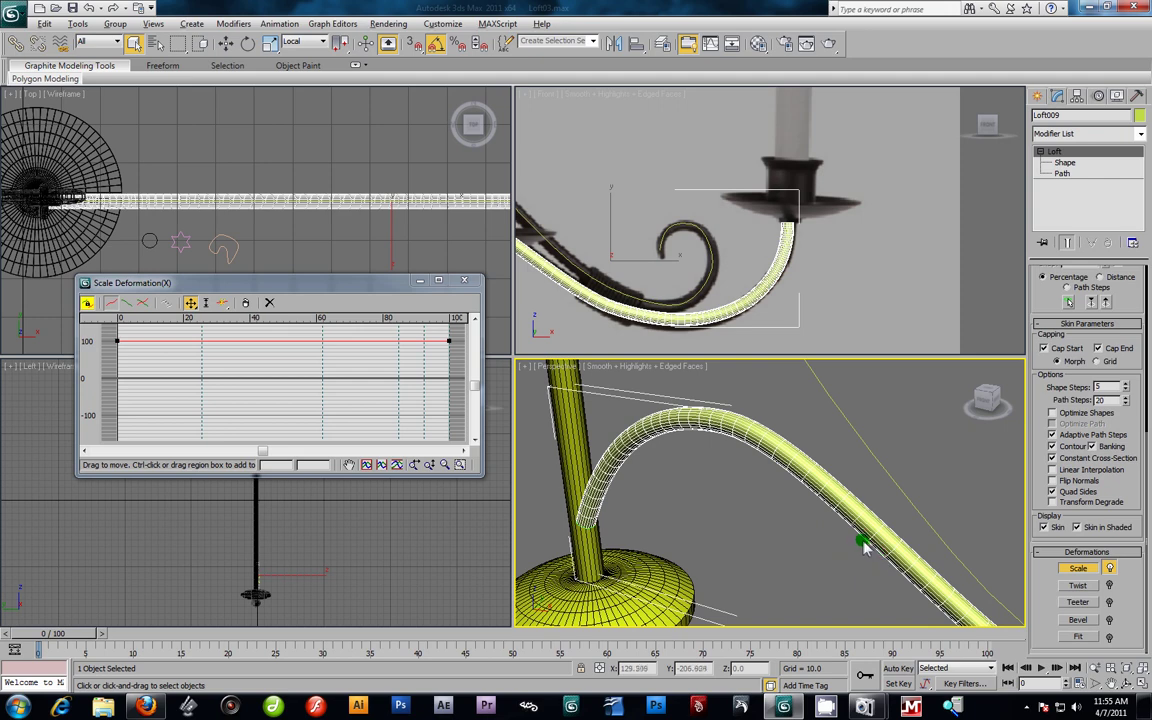
{"action": "key", "text": "alt+x"}
{"action": "middle_click_drag", "start_coordinate": [738, 514], "coordinate": [788, 478], "text": "alt"}
{"action": "key", "text": "F4"}
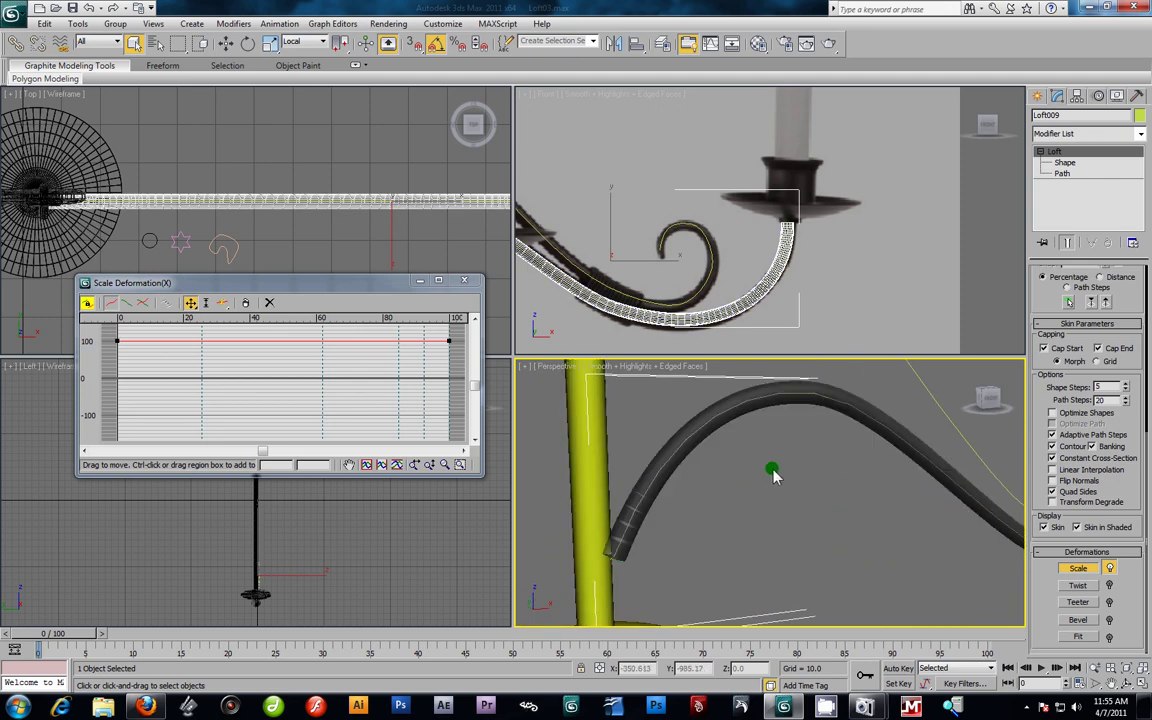
{"action": "key", "text": "F4"}
{"action": "middle_click_drag", "start_coordinate": [698, 573], "coordinate": [710, 550]}
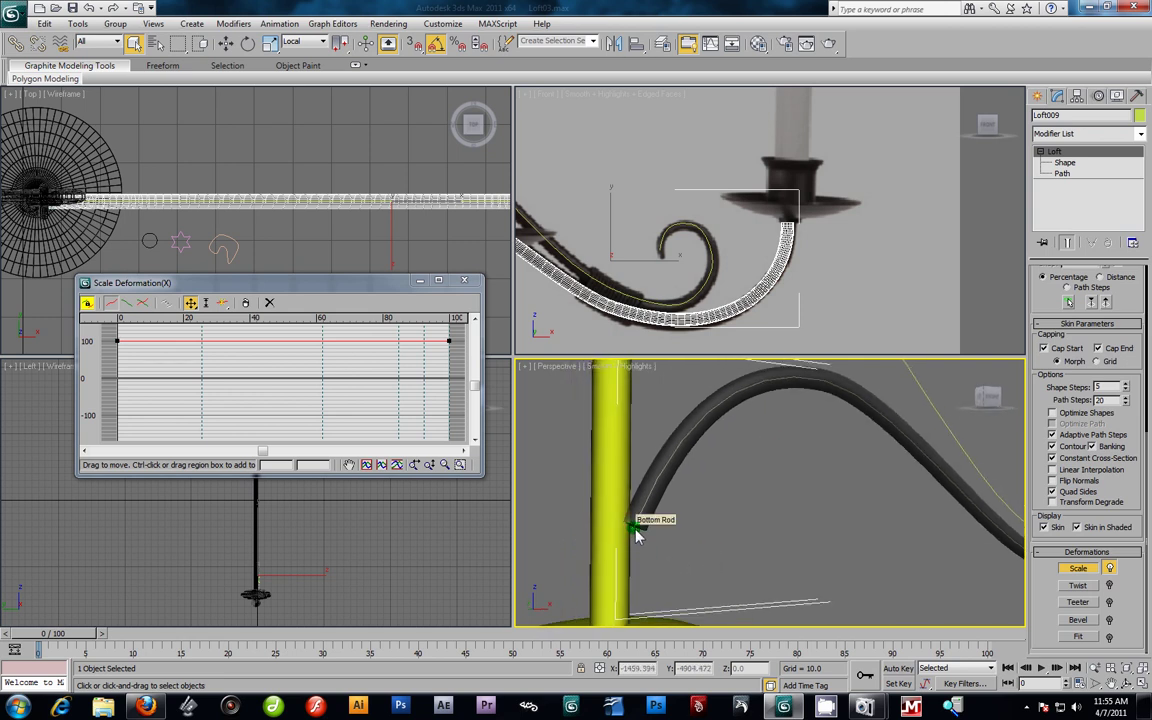
Step: Scrub the loft's Path position along the arm and set it to 100 percent
{"action": "left_click", "coordinate": [1088, 392]}
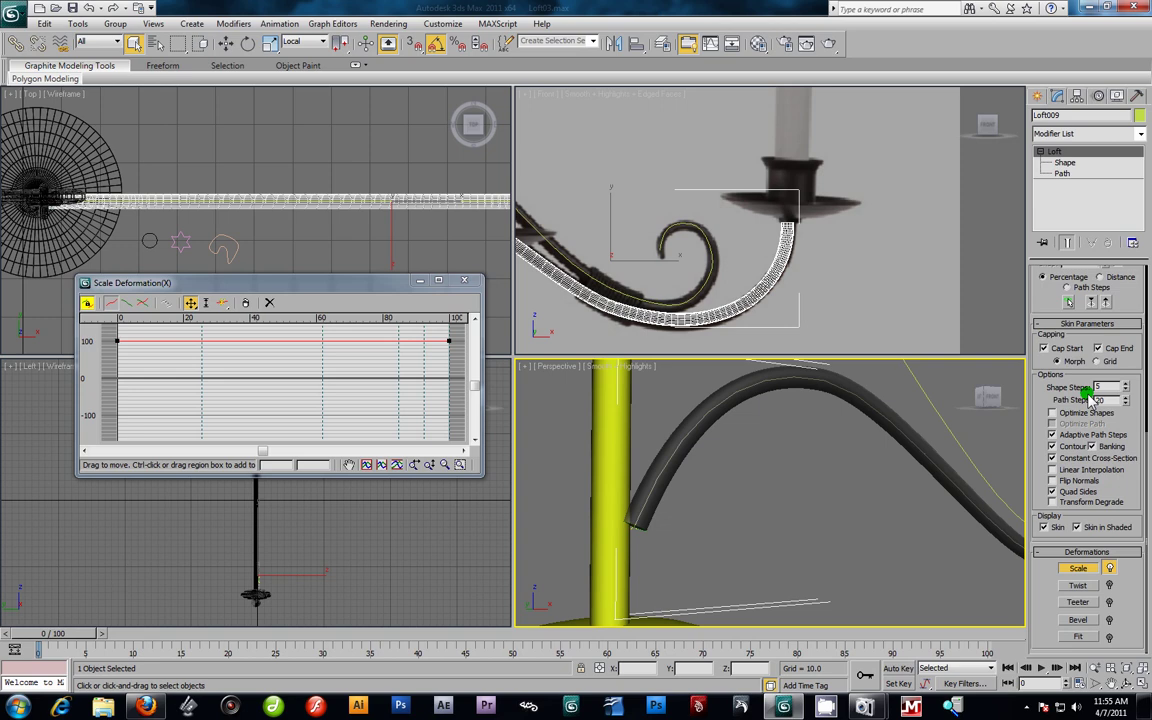
{"action": "left_click_drag", "start_coordinate": [1133, 424], "coordinate": [1142, 566]}
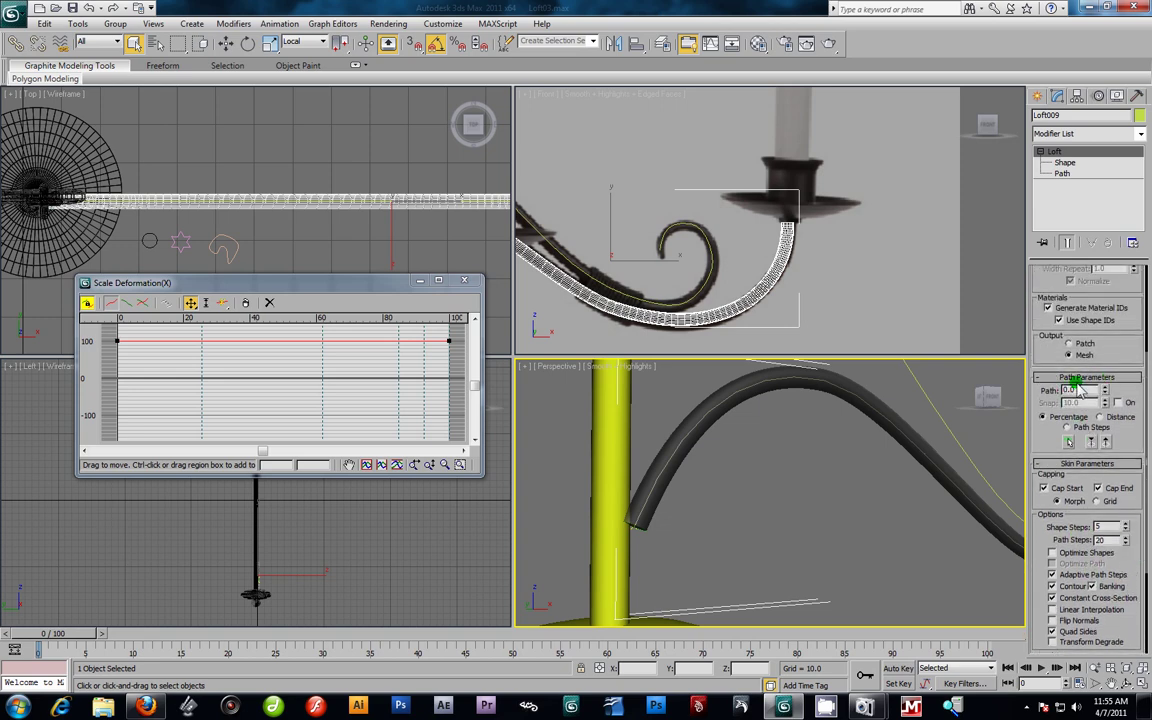
{"action": "left_click_drag", "start_coordinate": [1102, 379], "coordinate": [1127, 303]}
{"action": "left_click_drag", "start_coordinate": [1097, 391], "coordinate": [940, 520]}
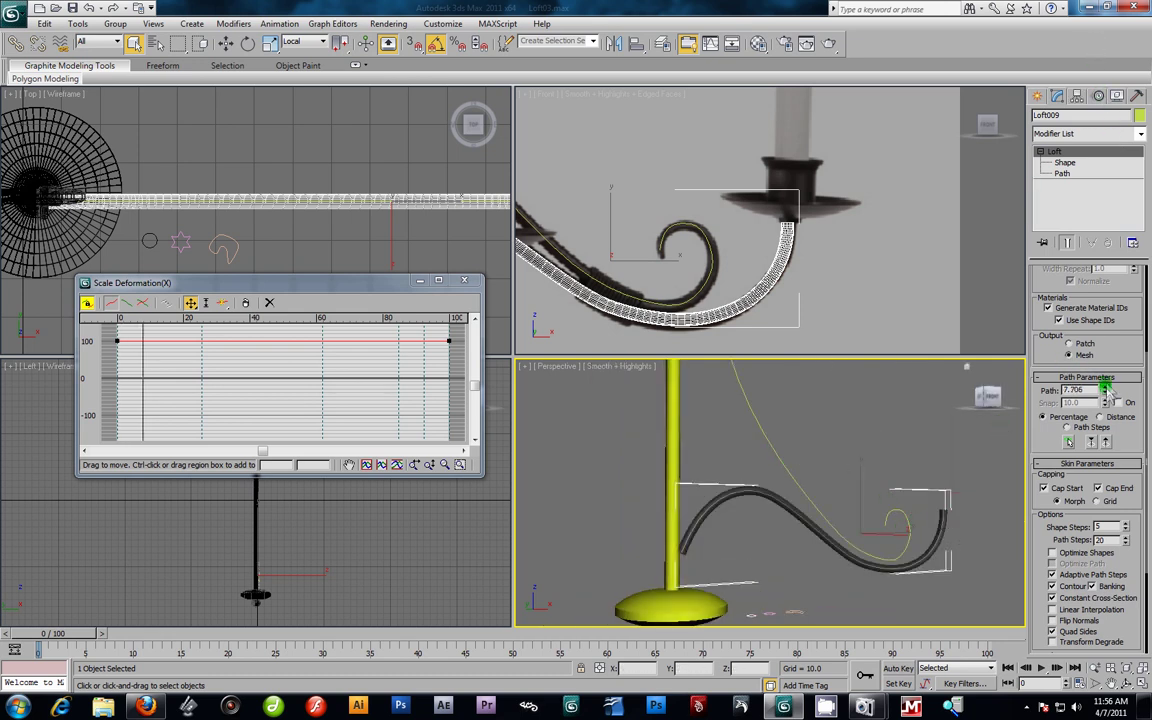
{"action": "left_click_drag", "start_coordinate": [1060, 8], "coordinate": [1072, 708]}
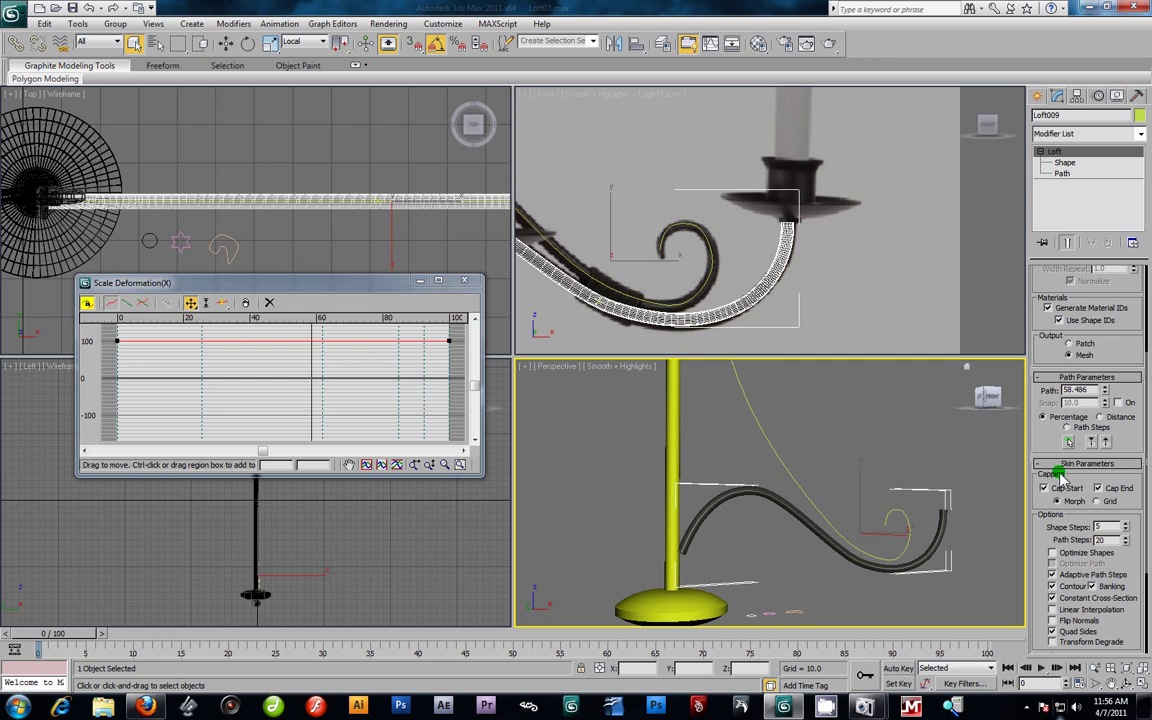
{"action": "left_click_drag", "start_coordinate": [1093, 391], "coordinate": [931, 388]}
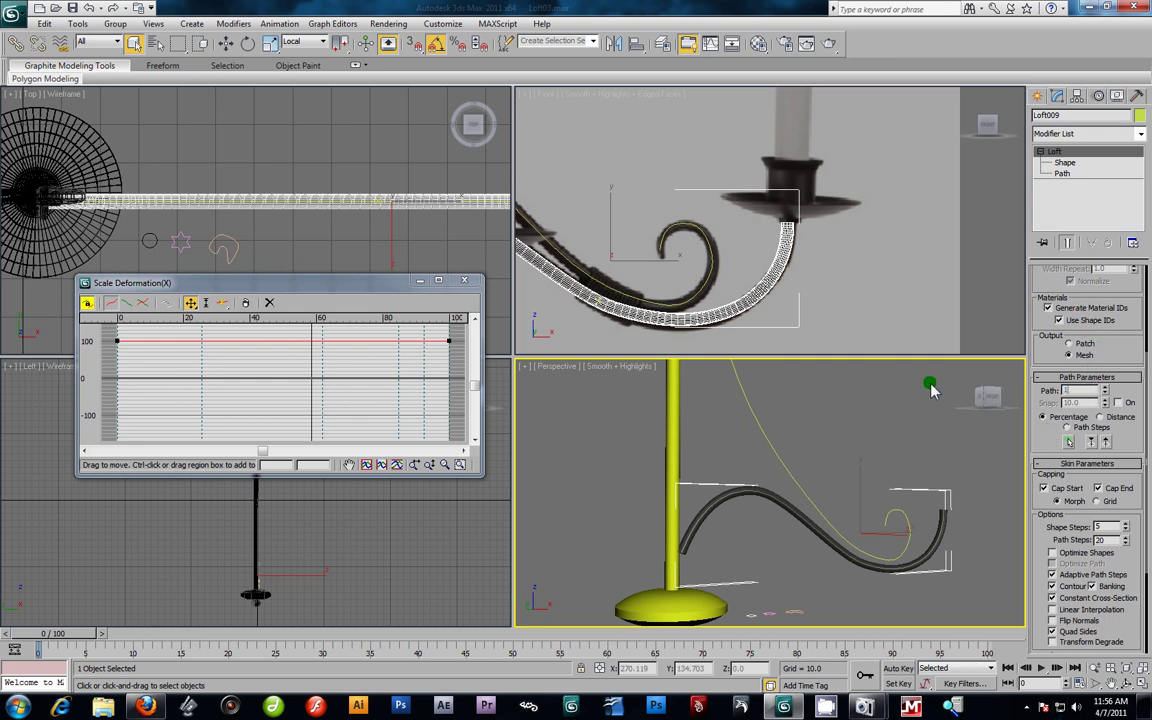
{"action": "key", "text": "Return"}
Step: Set the loft's Path position to 99 percent to mark the spot just below the arm's candle-cup end
{"action": "middle_click_drag", "start_coordinate": [960, 512], "coordinate": [957, 512]}
{"action": "middle_click_drag", "start_coordinate": [863, 513], "coordinate": [830, 505]}
{"action": "scroll", "coordinate": [830, 505], "scroll_direction": "up", "scroll_amount": 5}
{"action": "middle_click_drag", "start_coordinate": [943, 557], "coordinate": [778, 520]}
{"action": "scroll", "coordinate": [745, 504], "scroll_direction": "up", "scroll_amount": 2}
{"action": "scroll", "coordinate": [700, 500], "scroll_direction": "up", "scroll_amount": 2}
{"action": "left_click", "coordinate": [787, 272]}
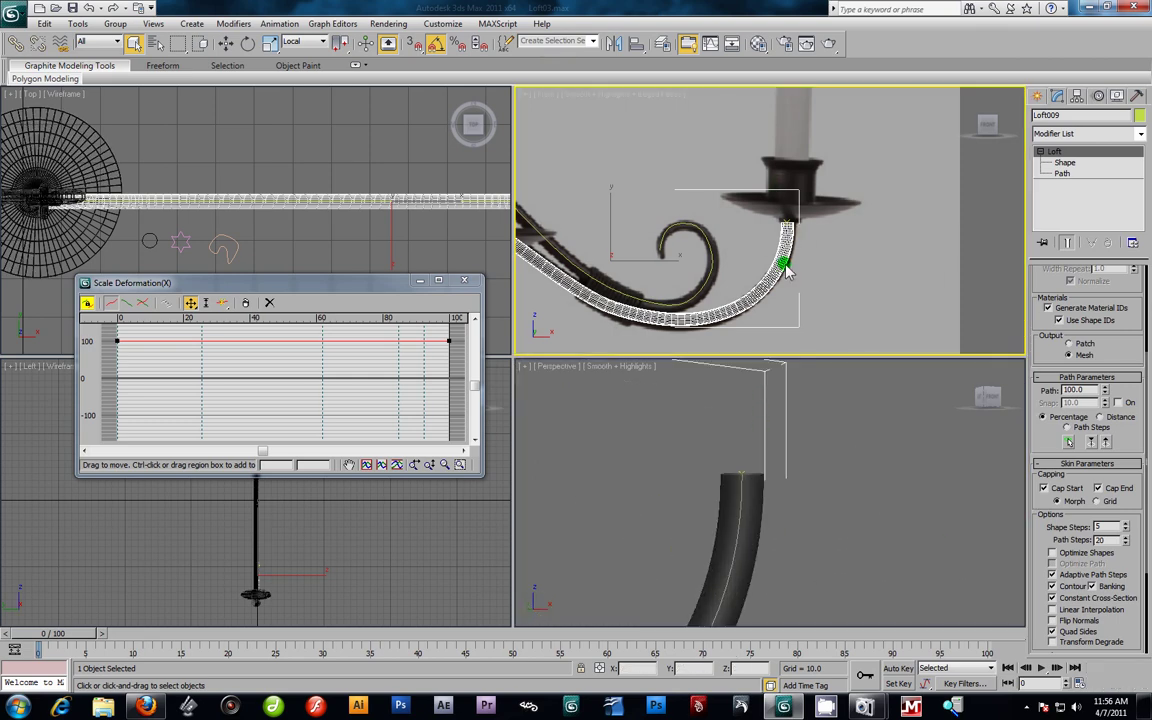
{"action": "scroll", "coordinate": [787, 270], "scroll_direction": "up", "scroll_amount": 8}
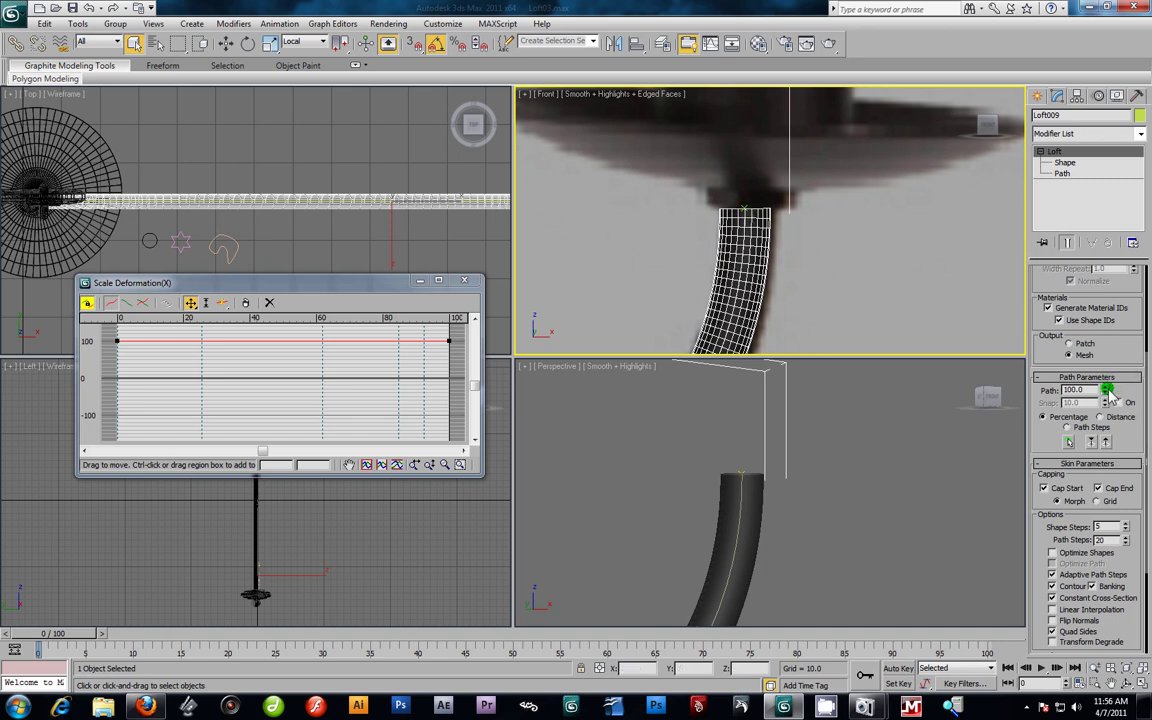
{"action": "left_click_drag", "start_coordinate": [1108, 400], "coordinate": [1110, 392]}
{"action": "left_click", "coordinate": [742, 234]}
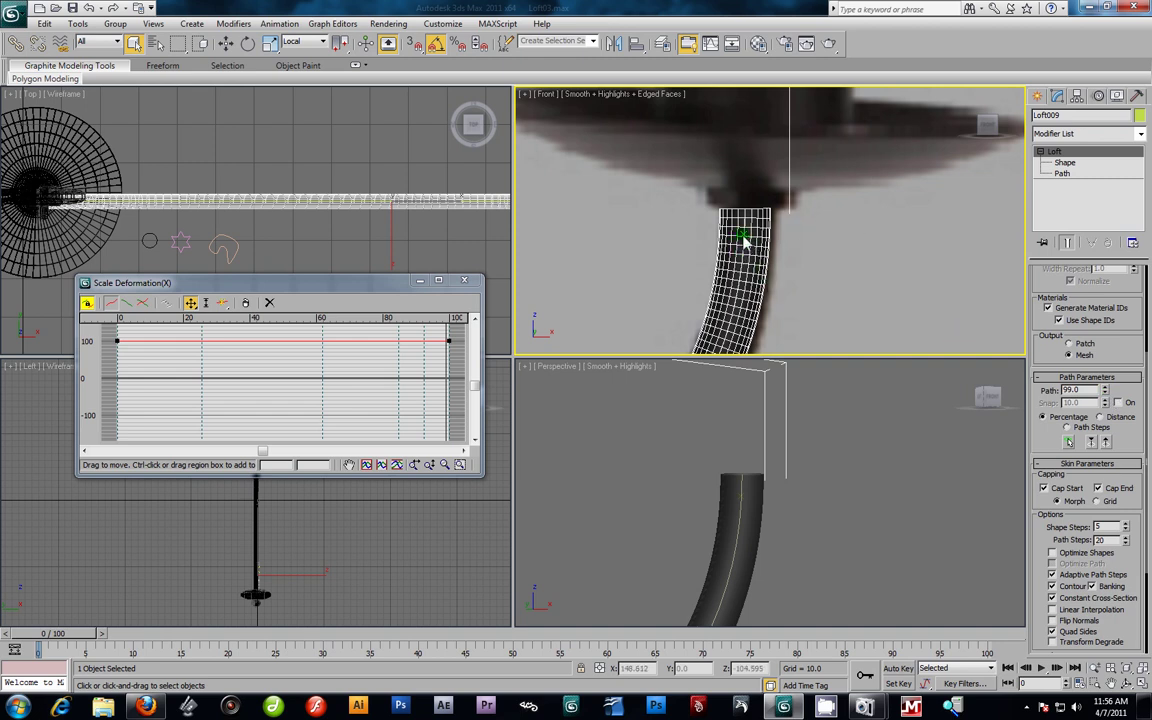
Step: Insert two corner points on the Scale deformation curve near the arm's outer end, at about 97.8 and 95.1
{"action": "left_click", "coordinate": [221, 302]}
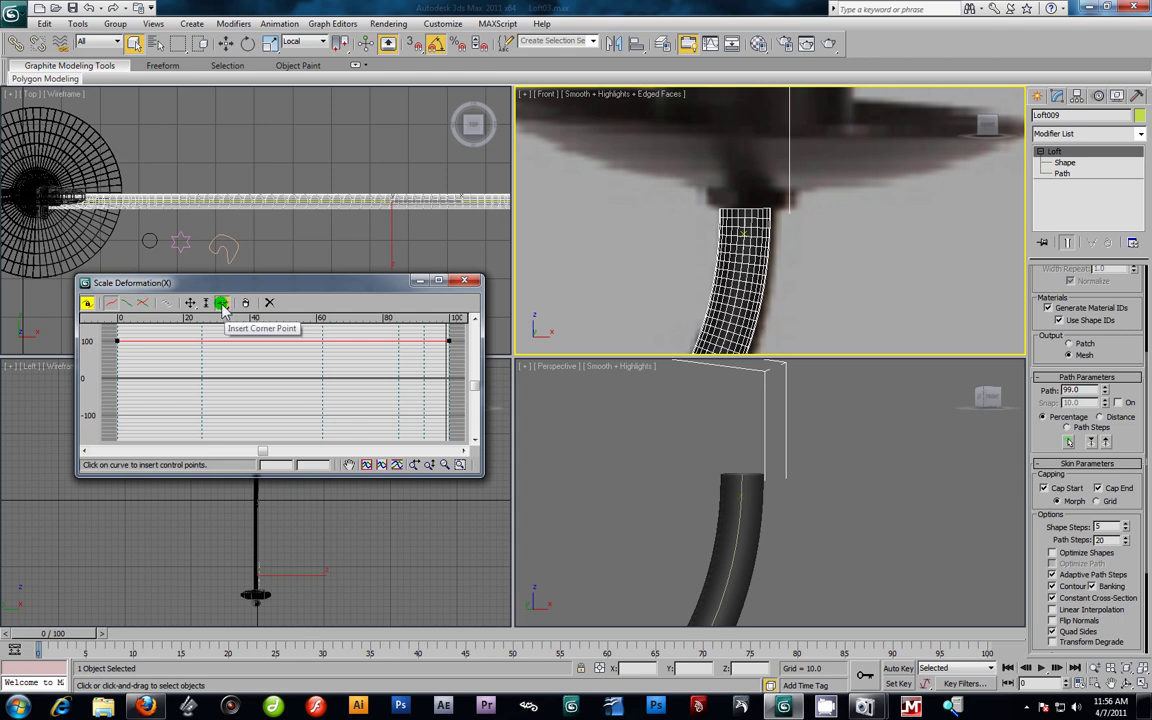
{"action": "left_click_drag", "start_coordinate": [241, 285], "coordinate": [260, 299]}
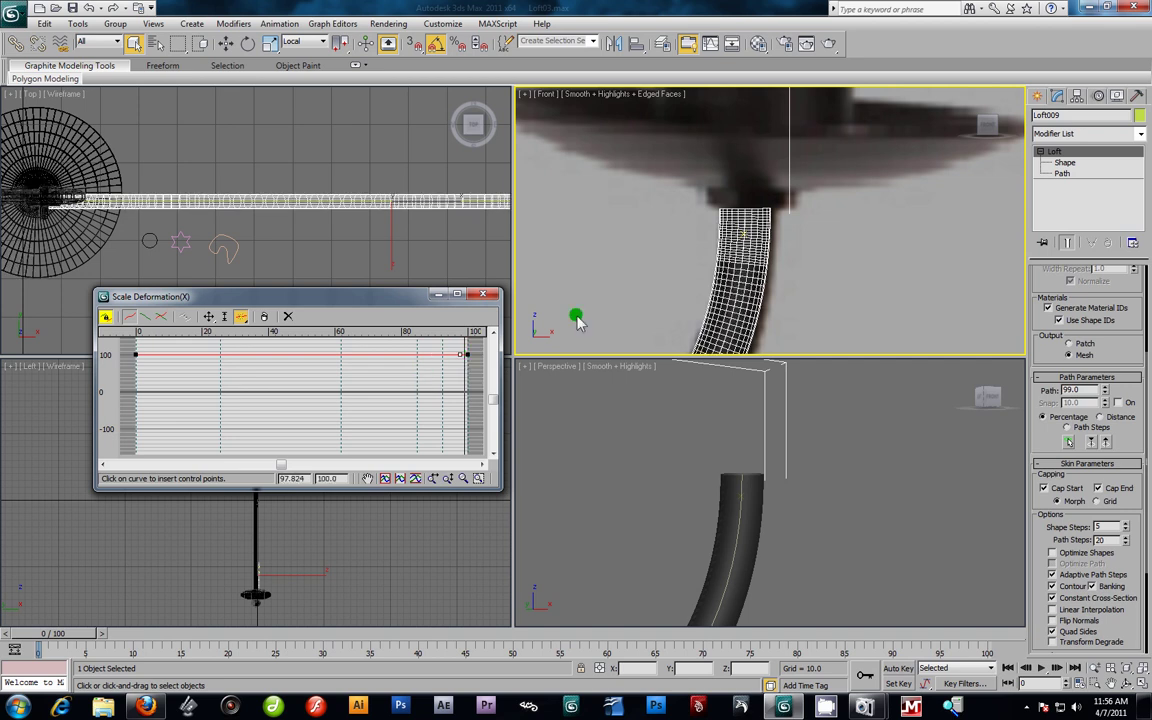
{"action": "left_click", "coordinate": [458, 346]}
{"action": "left_click", "coordinate": [452, 355]}
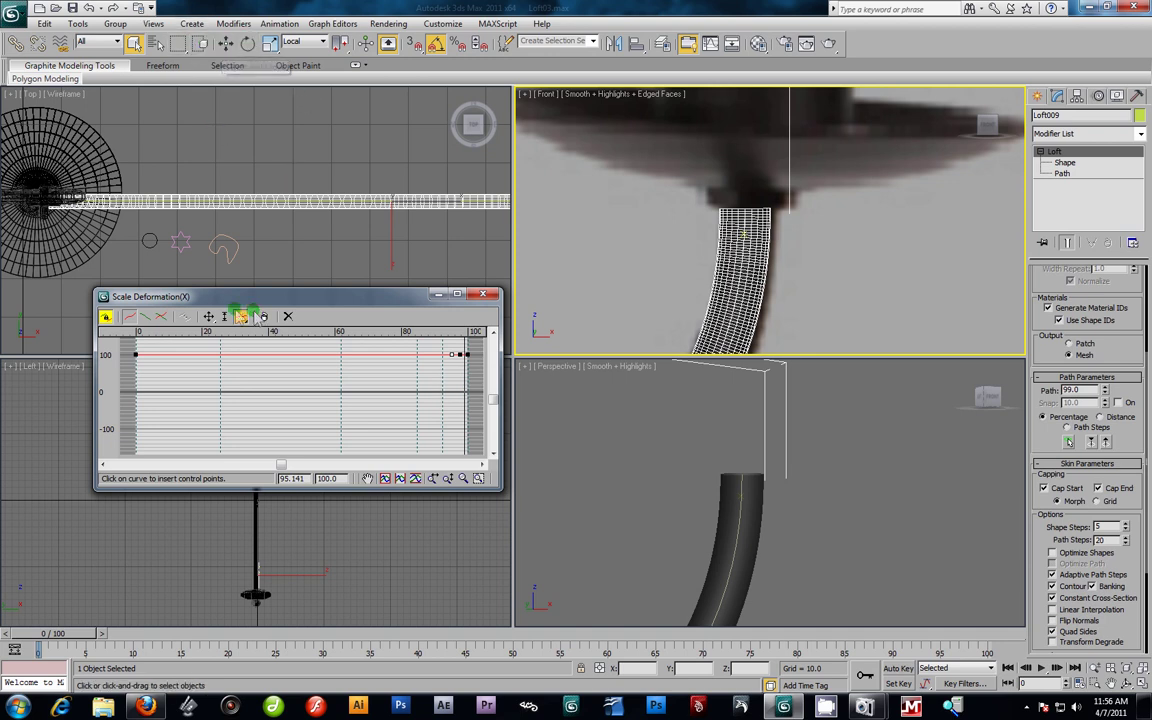
Step: Raise the Scale curve's two outermost points to about 200 and move the lower corner point to about 97.2, forming a stepped collar
{"action": "left_click", "coordinate": [227, 344]}
{"action": "left_click", "coordinate": [208, 317]}
{"action": "left_click", "coordinate": [411, 357]}
{"action": "left_click", "coordinate": [440, 357]}
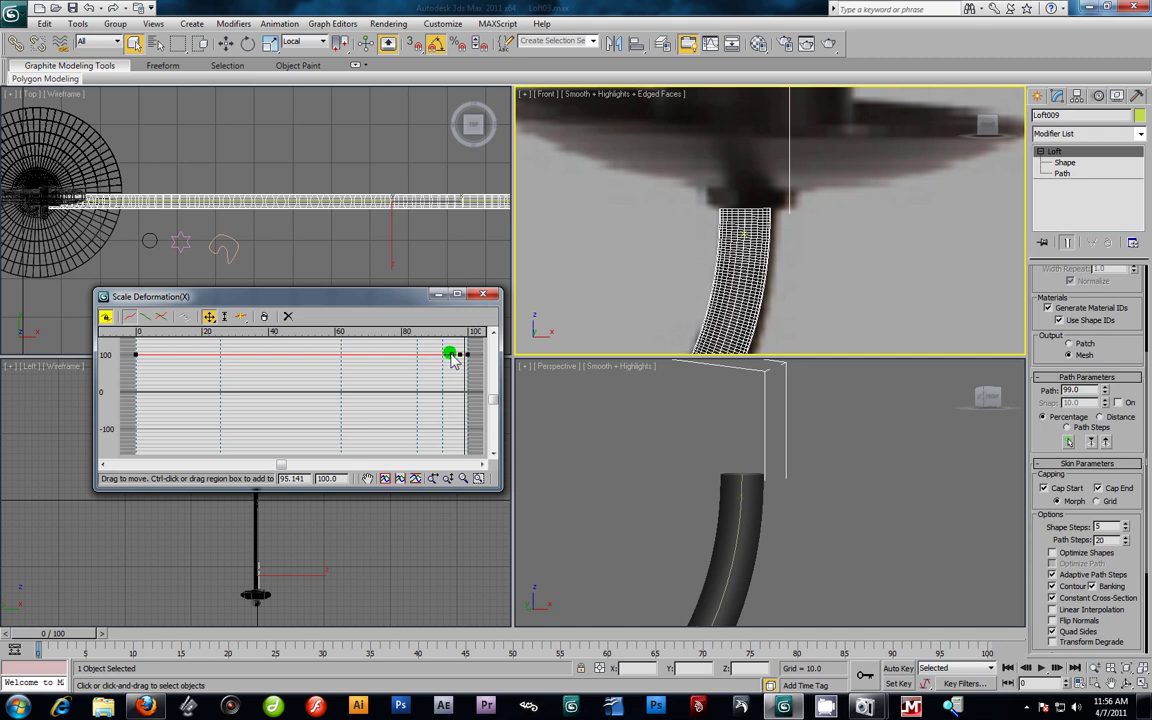
{"action": "mouse_move", "coordinate": [494, 402]}
{"action": "left_mouse_down"}
{"action": "mouse_move", "coordinate": [494, 388]}
{"action": "mouse_move", "coordinate": [461, 384]}
{"action": "mouse_move", "coordinate": [457, 366]}
{"action": "mouse_move", "coordinate": [470, 389]}
{"action": "mouse_move", "coordinate": [470, 373]}
{"action": "left_mouse_up"}
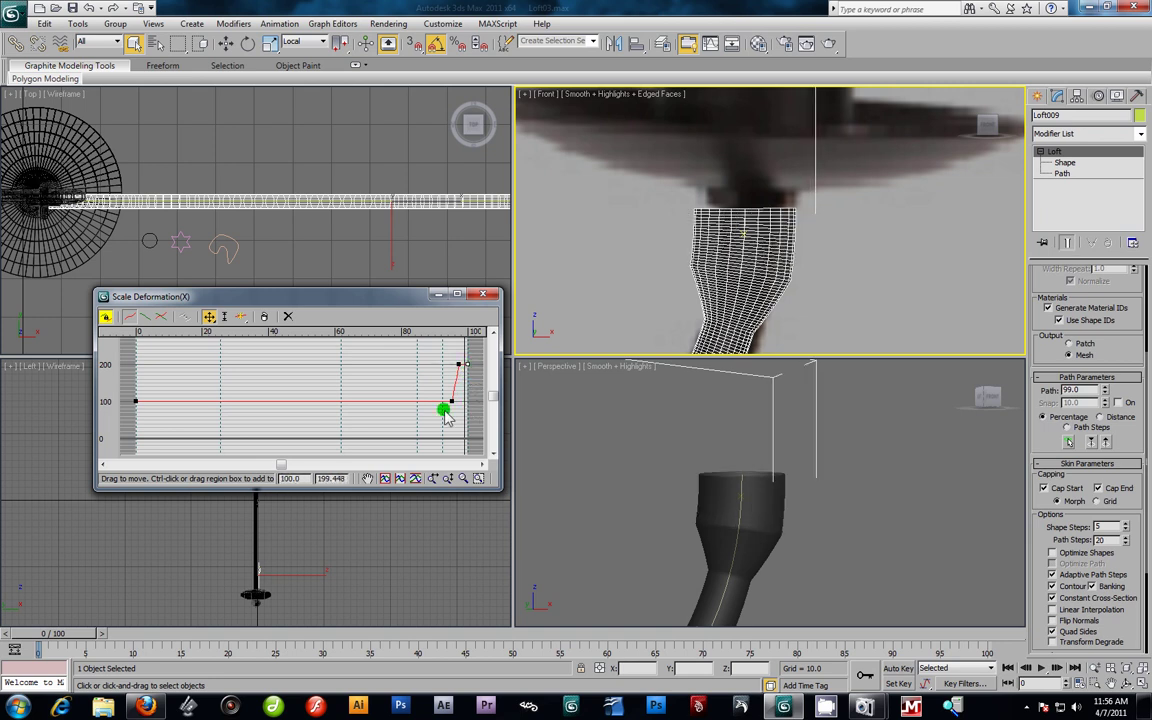
{"action": "left_click_drag", "start_coordinate": [453, 403], "coordinate": [460, 406]}
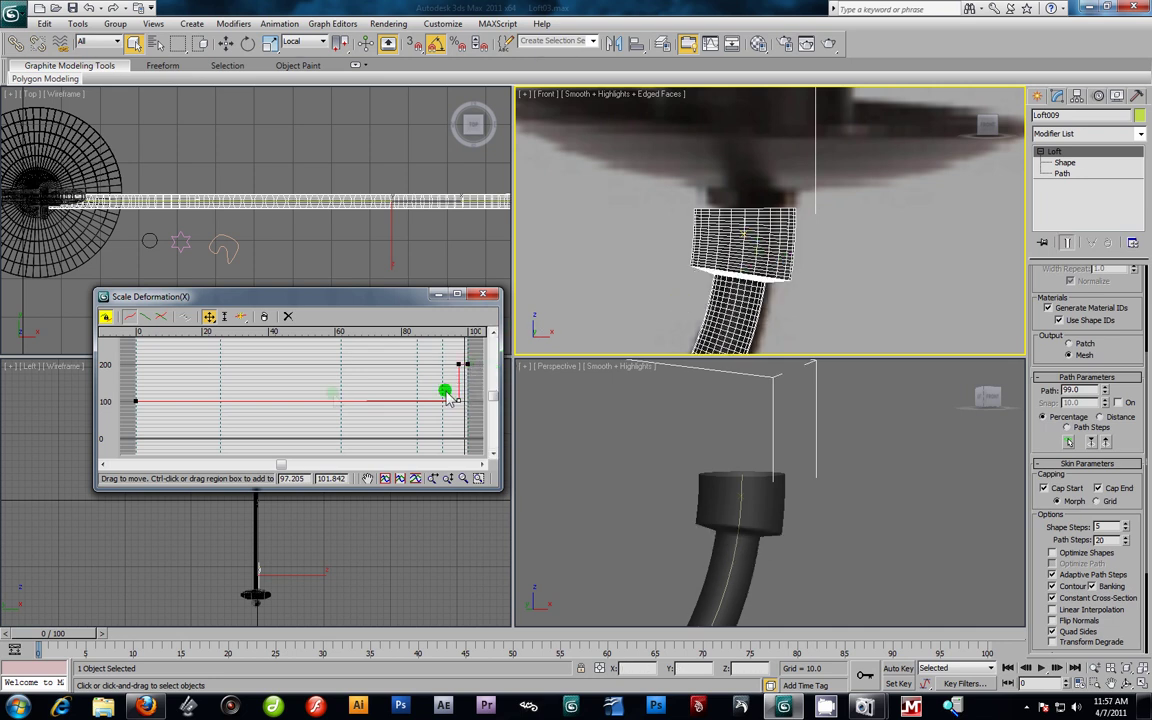
{"action": "scroll", "coordinate": [684, 257], "scroll_direction": "down", "scroll_amount": 3}
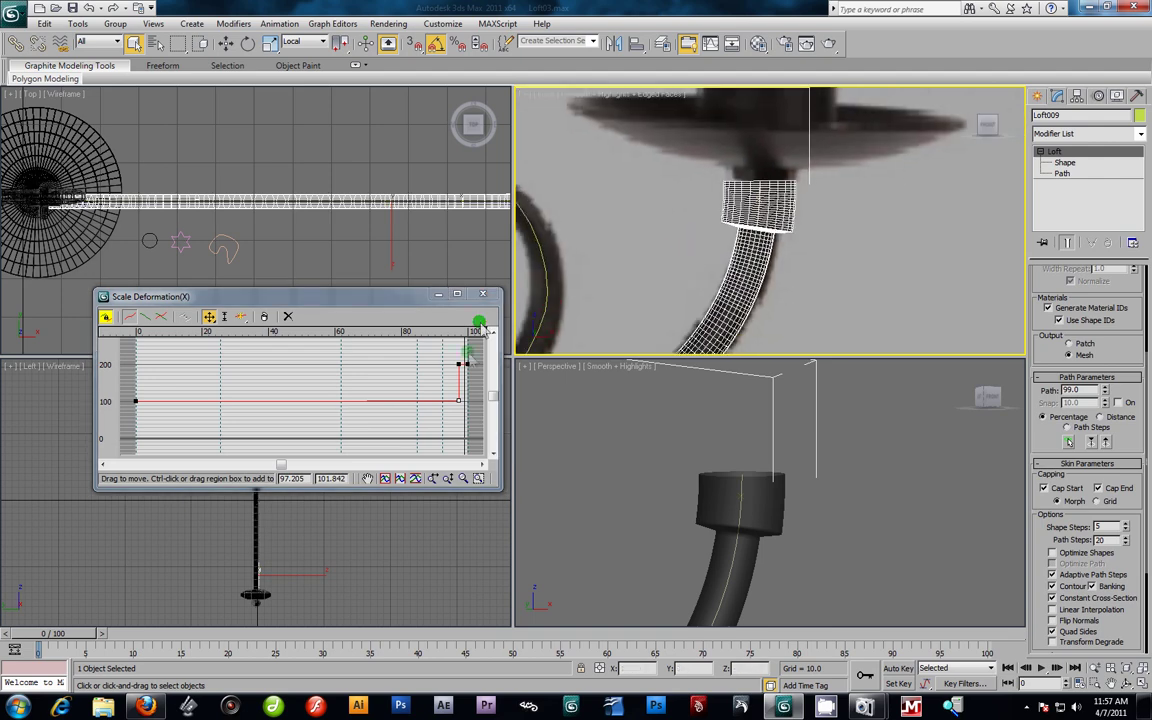
Step: Shift both points of the Scale curve's step to about 98 percent along the path to shorten the collar
{"action": "left_click_drag", "start_coordinate": [282, 463], "coordinate": [378, 466]}
{"action": "left_click", "coordinate": [466, 479]}
{"action": "left_click_drag", "start_coordinate": [391, 404], "coordinate": [331, 338]}
{"action": "left_click_drag", "start_coordinate": [360, 466], "coordinate": [496, 384]}
{"action": "left_click", "coordinate": [209, 317]}
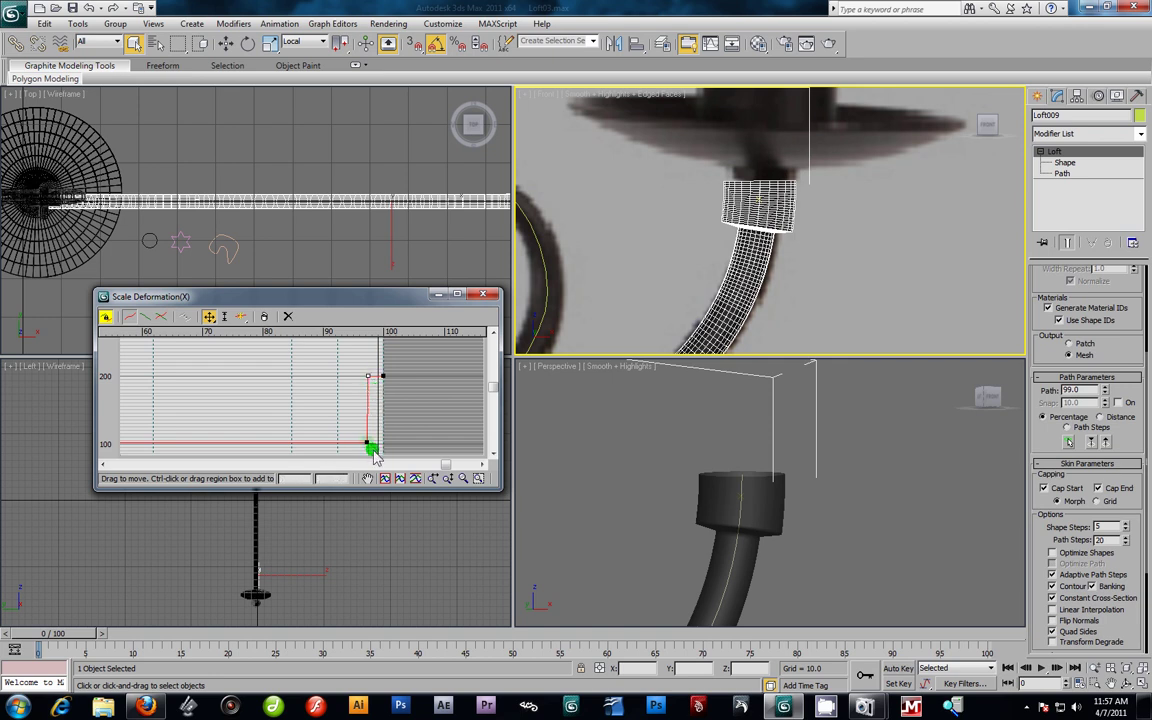
{"action": "mouse_move", "coordinate": [351, 364]}
{"action": "left_mouse_down"}
{"action": "mouse_move", "coordinate": [373, 406]}
{"action": "mouse_move", "coordinate": [372, 451]}
{"action": "left_mouse_up"}
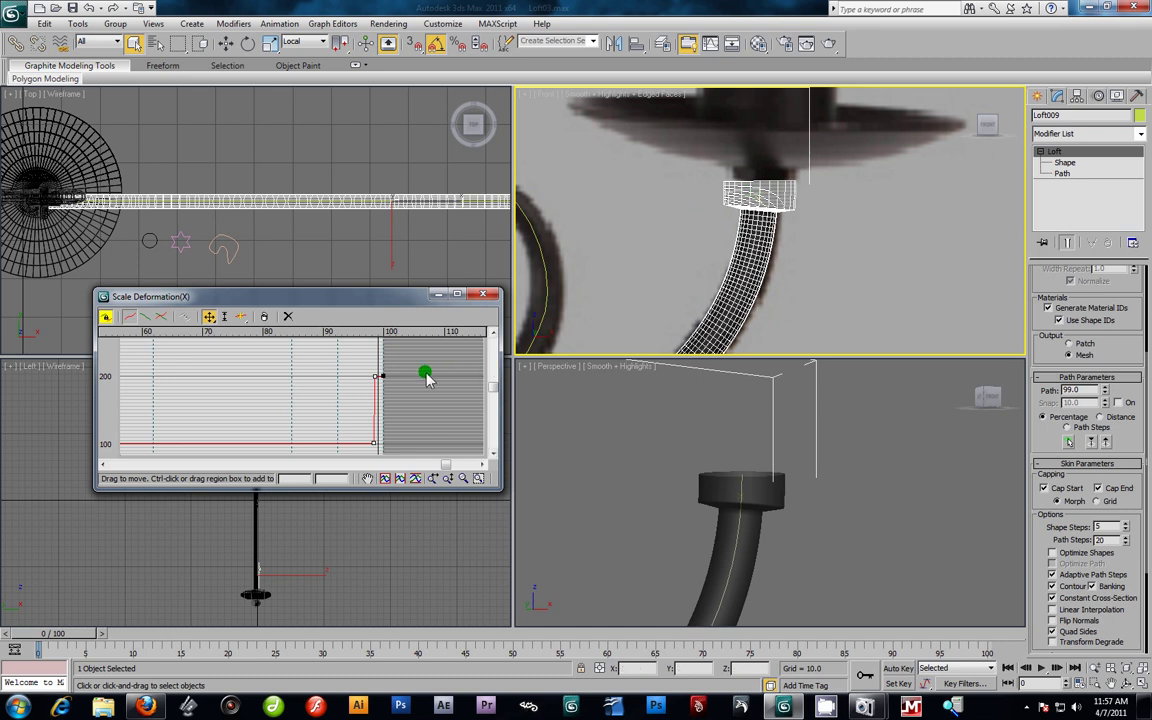
Step: Set the Scale curve's end point to about 198 and align the step's lower corner point under the upper one
{"action": "left_click_drag", "start_coordinate": [384, 378], "coordinate": [387, 371]}
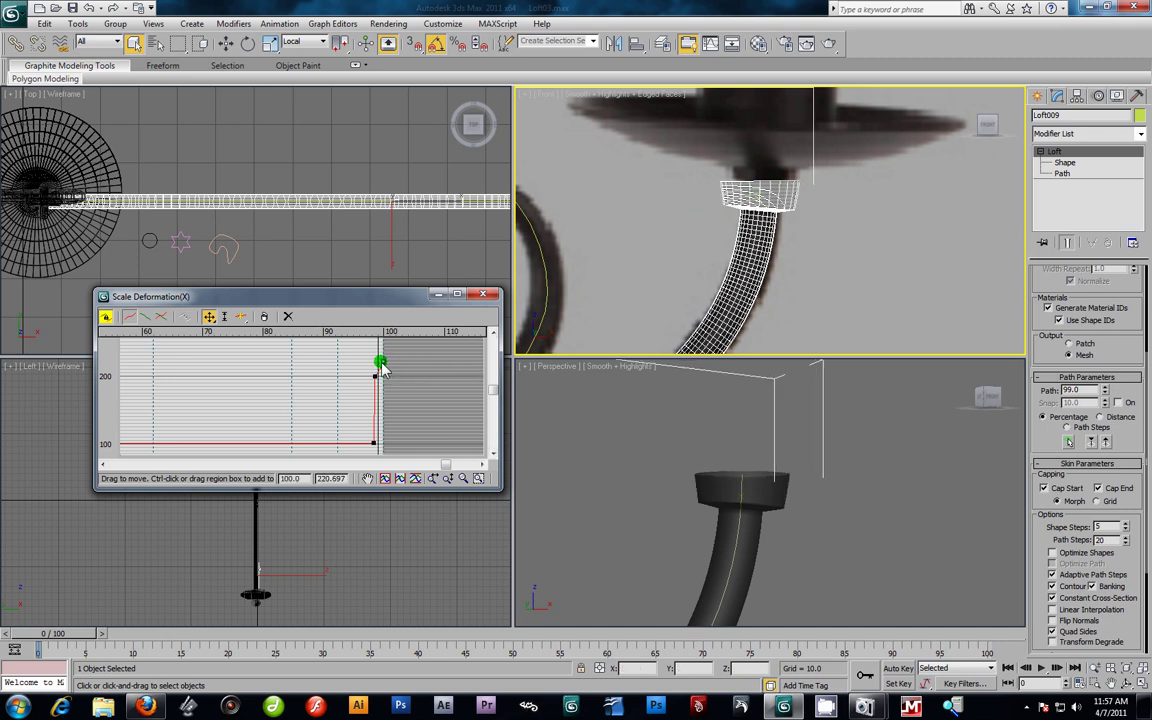
{"action": "left_click_drag", "start_coordinate": [381, 368], "coordinate": [385, 385]}
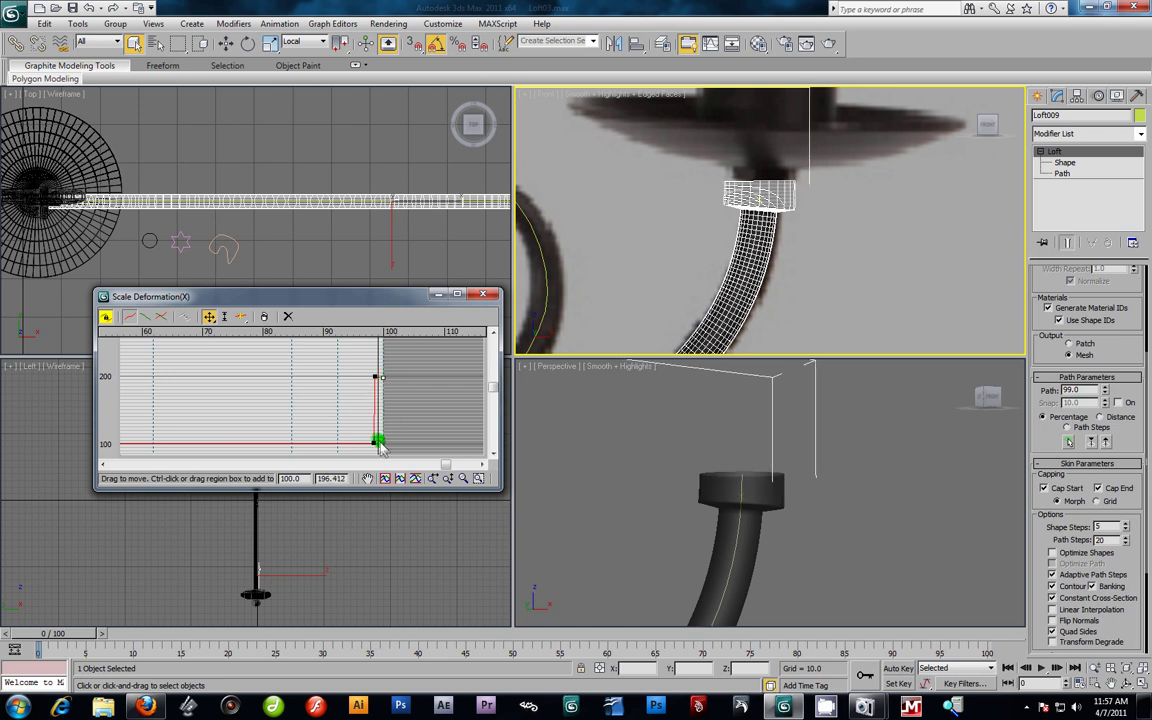
{"action": "left_click_drag", "start_coordinate": [375, 443], "coordinate": [376, 444]}
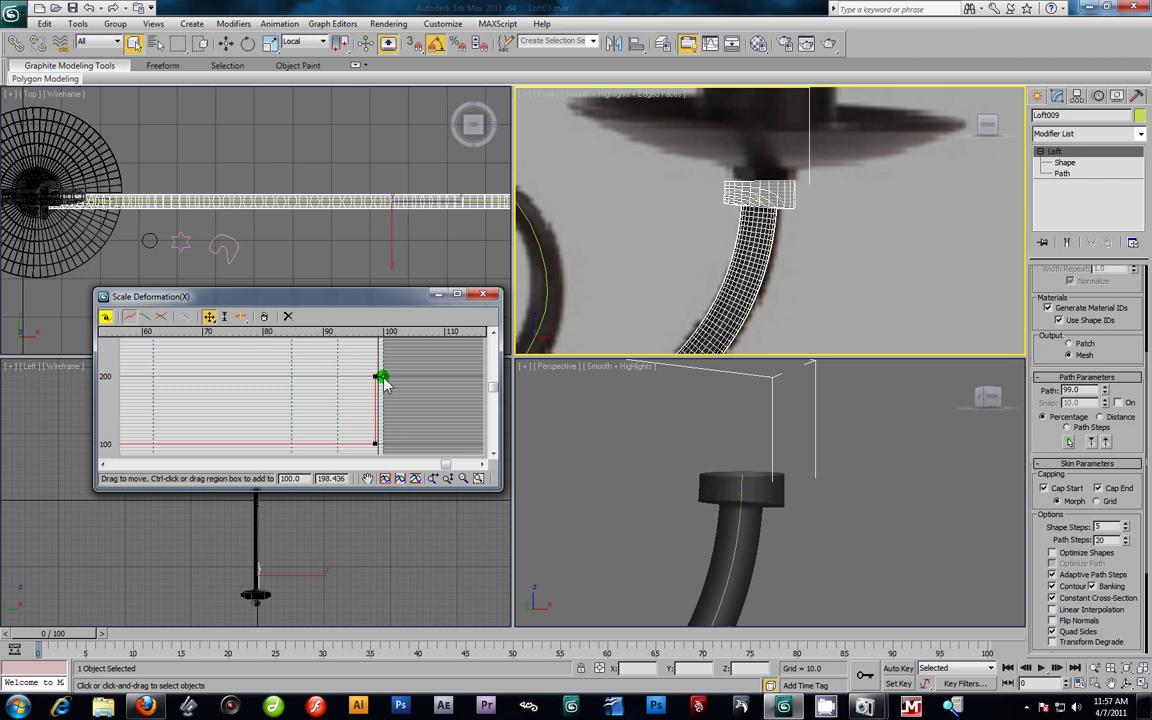
{"action": "scroll", "coordinate": [766, 240], "scroll_direction": "down", "scroll_amount": 2}
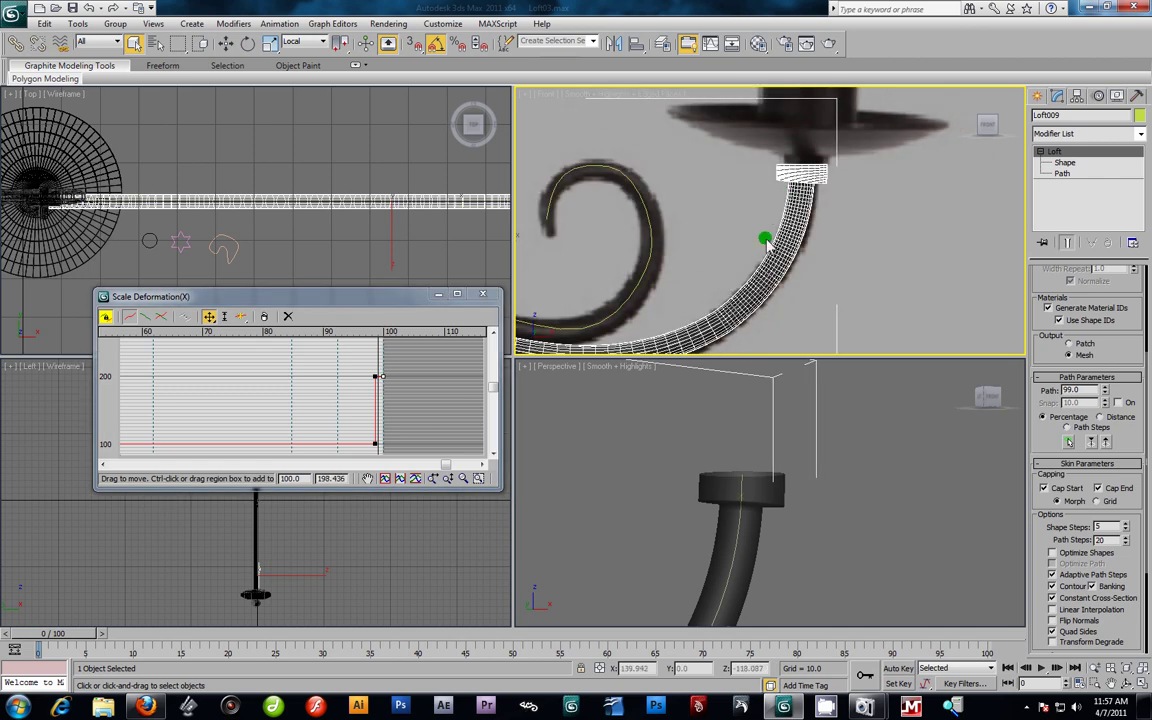
{"action": "scroll", "coordinate": [733, 252], "scroll_direction": "down", "scroll_amount": 1}
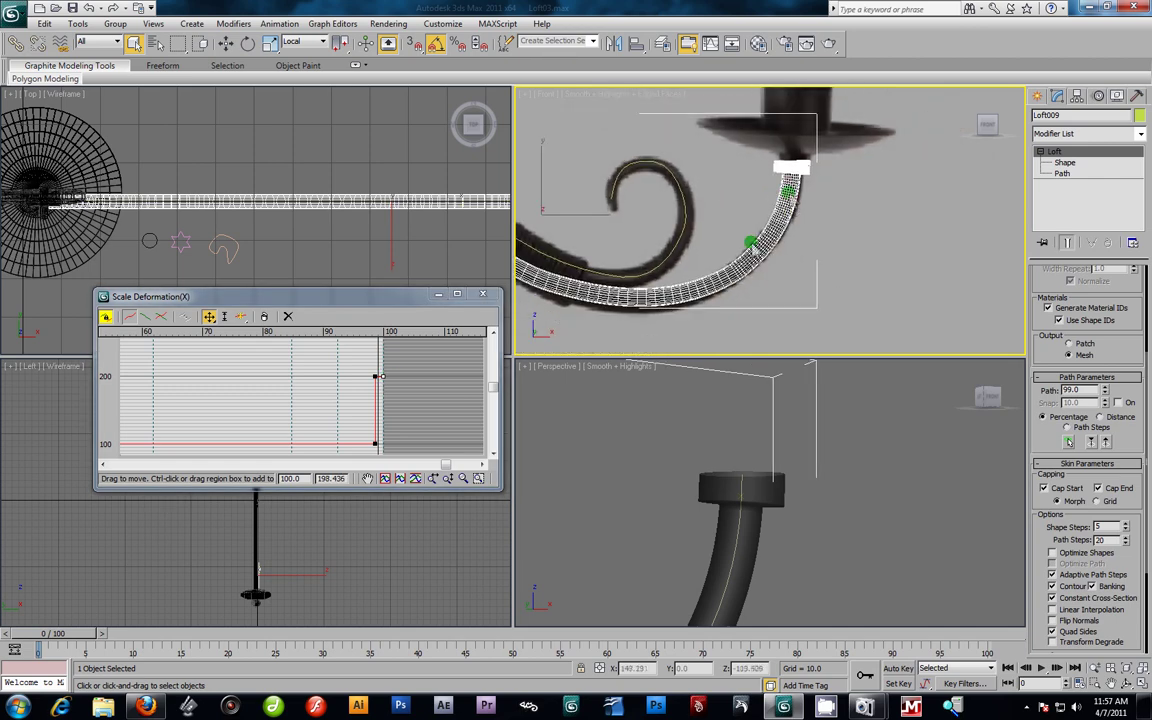
{"action": "scroll", "coordinate": [785, 255], "scroll_direction": "up", "scroll_amount": 2}
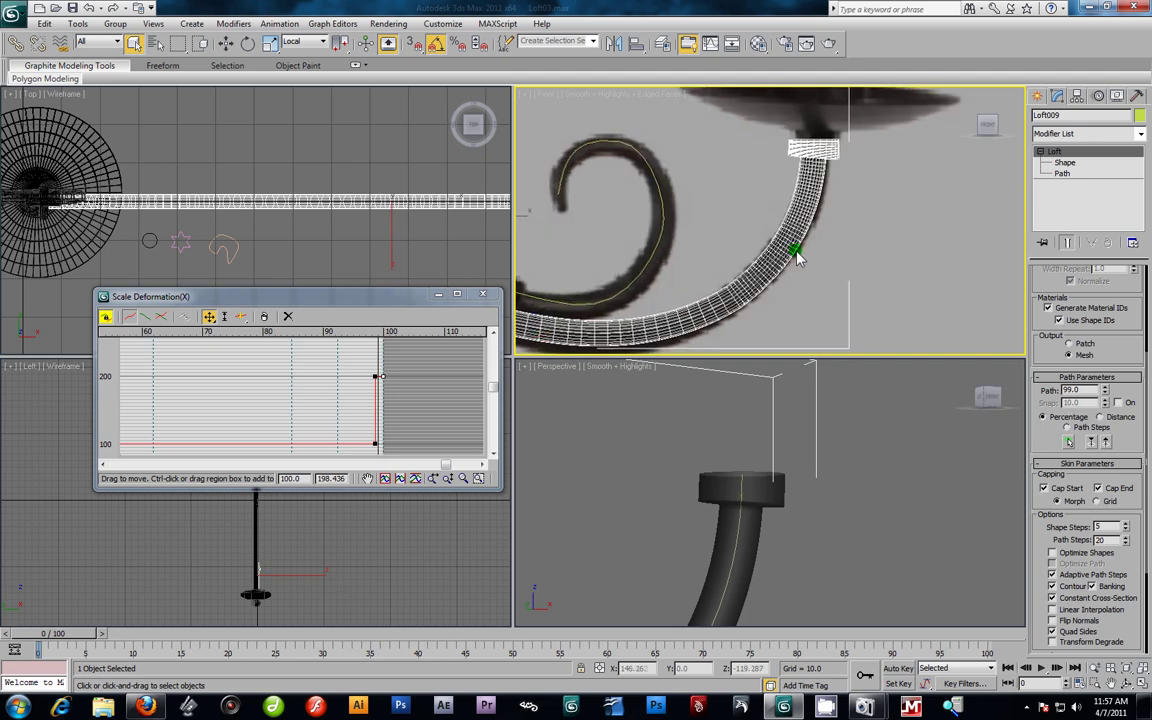
Step: Insert four corner points on the flat part of the Scale curve, between about 75 and 87 percent of the path
{"action": "left_click", "coordinate": [241, 316]}
{"action": "left_click", "coordinate": [305, 444]}
{"action": "left_click", "coordinate": [271, 443]}
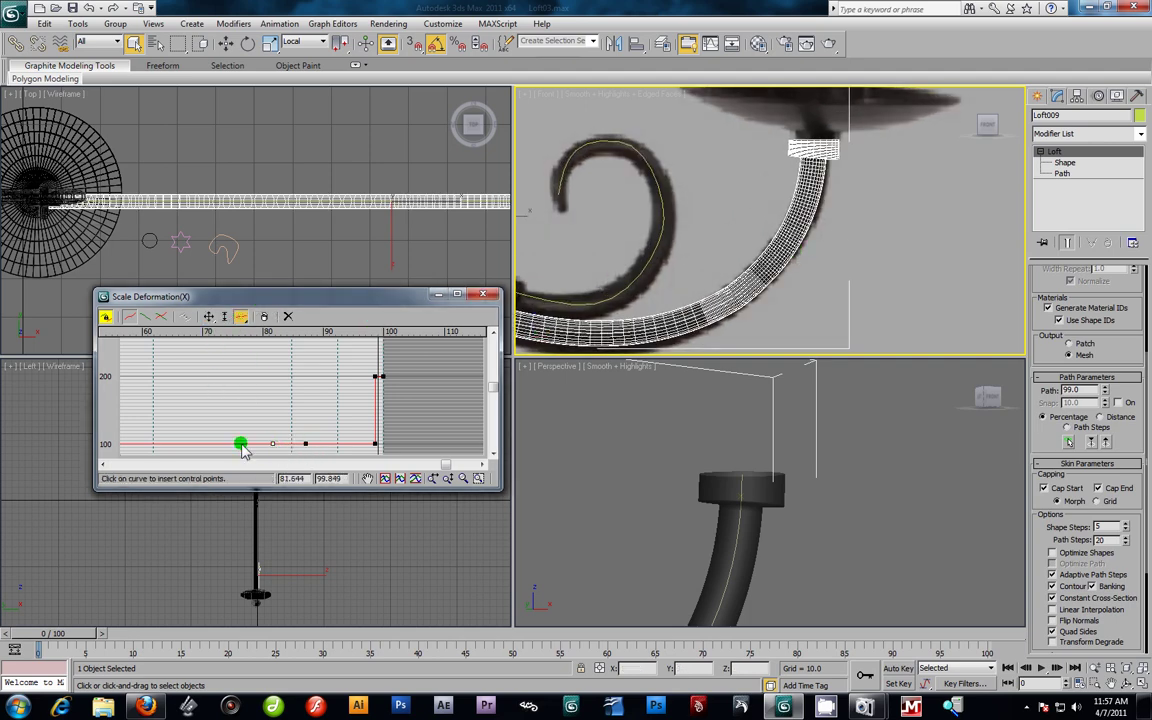
{"action": "left_click", "coordinate": [250, 444]}
{"action": "left_click", "coordinate": [236, 444]}
Step: Raise the two middle points above 200 and align the outer two beneath them to try a square band on the arm
{"action": "left_click", "coordinate": [209, 316]}
{"action": "left_click_drag", "start_coordinate": [274, 455], "coordinate": [283, 350]}
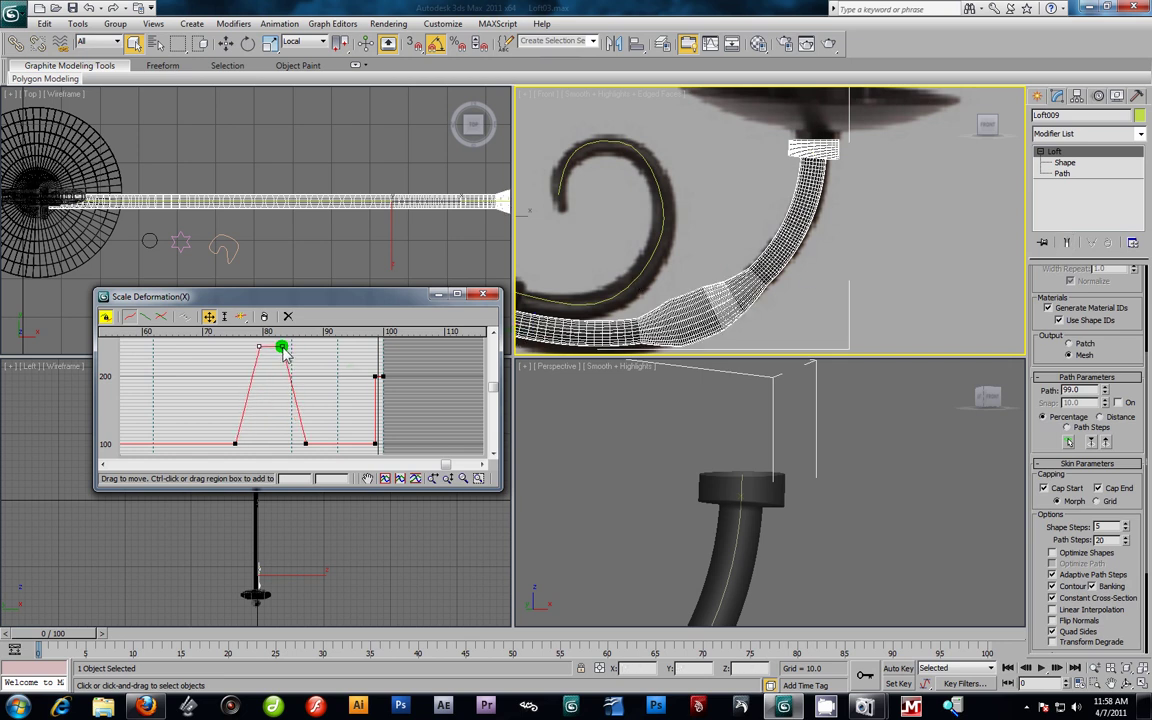
{"action": "left_click_drag", "start_coordinate": [235, 444], "coordinate": [278, 449]}
{"action": "left_click", "coordinate": [259, 448]}
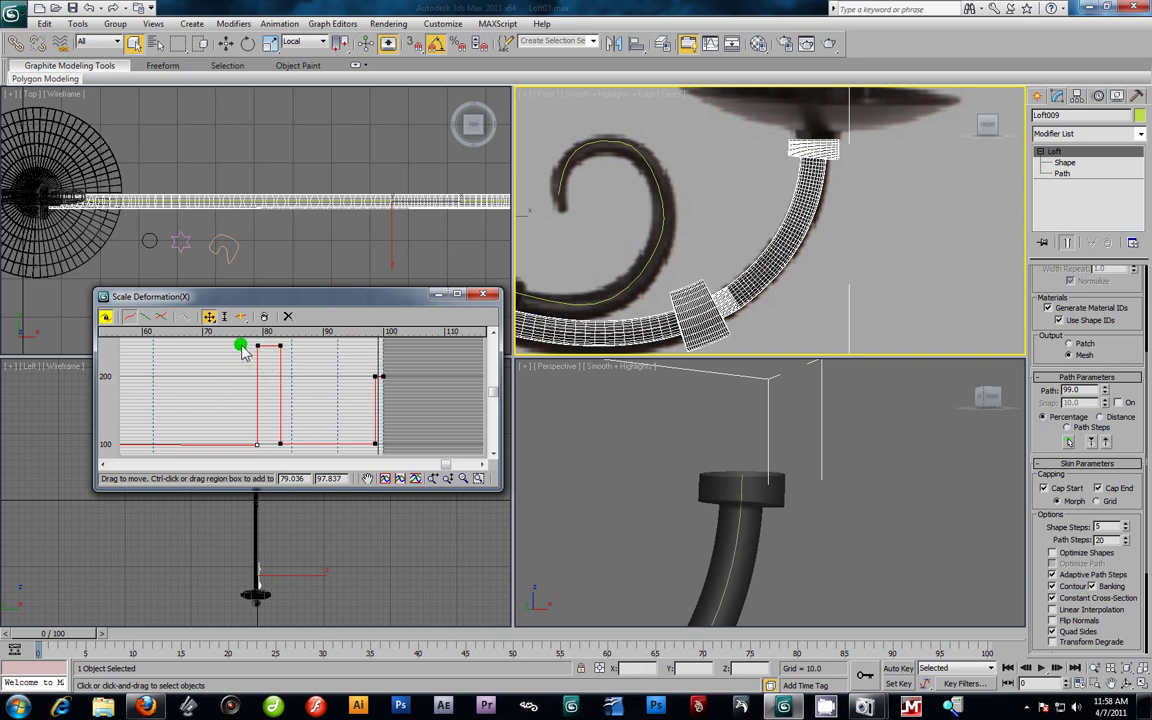
Step: Delete the four trial band points from the Scale deformation curve
{"action": "left_click_drag", "start_coordinate": [241, 347], "coordinate": [296, 363]}
{"action": "key", "text": "Delete"}
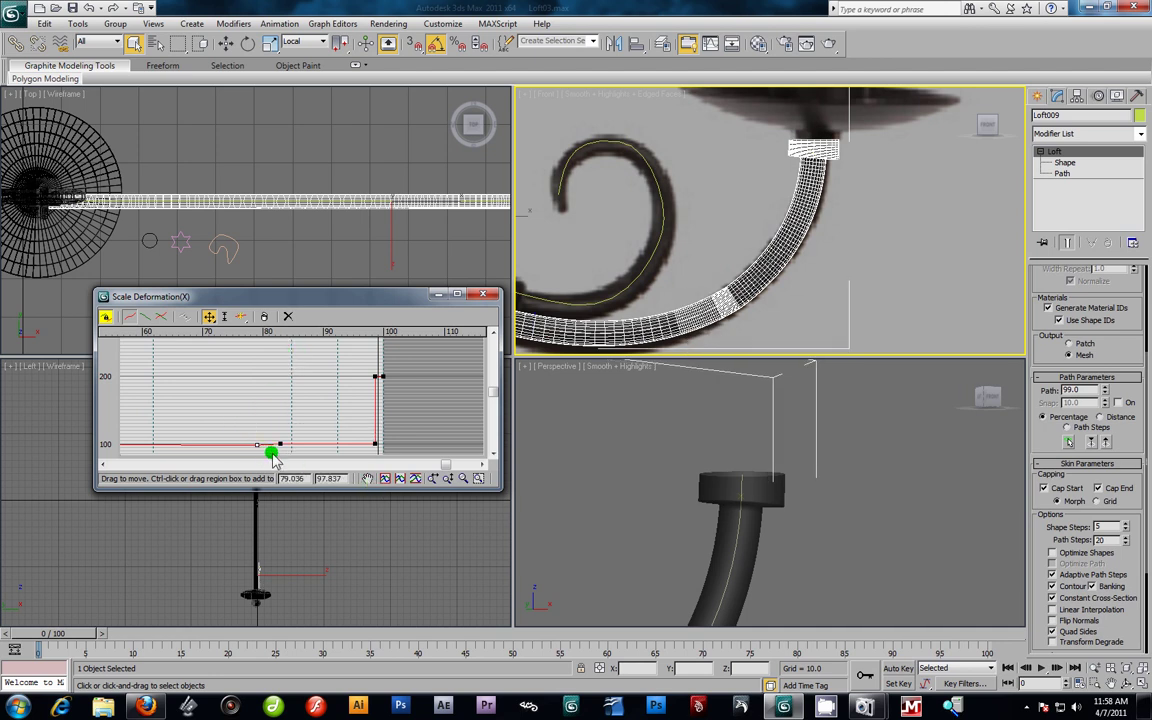
{"action": "left_click_drag", "start_coordinate": [233, 428], "coordinate": [287, 455]}
{"action": "key", "text": "Delete"}
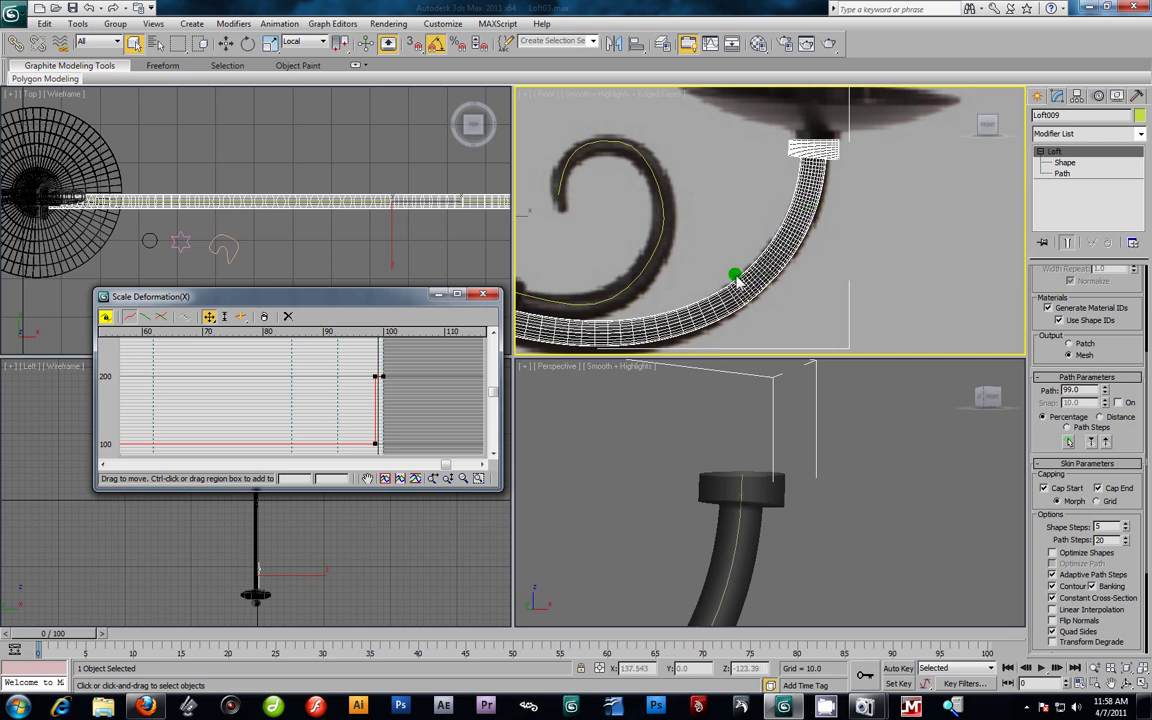
Step: Review the full arm against the reference photo and close the Scale Deformation editor
{"action": "middle_click_drag", "start_coordinate": [792, 244], "coordinate": [883, 247]}
{"action": "scroll", "coordinate": [882, 260], "scroll_direction": "down", "scroll_amount": 5}
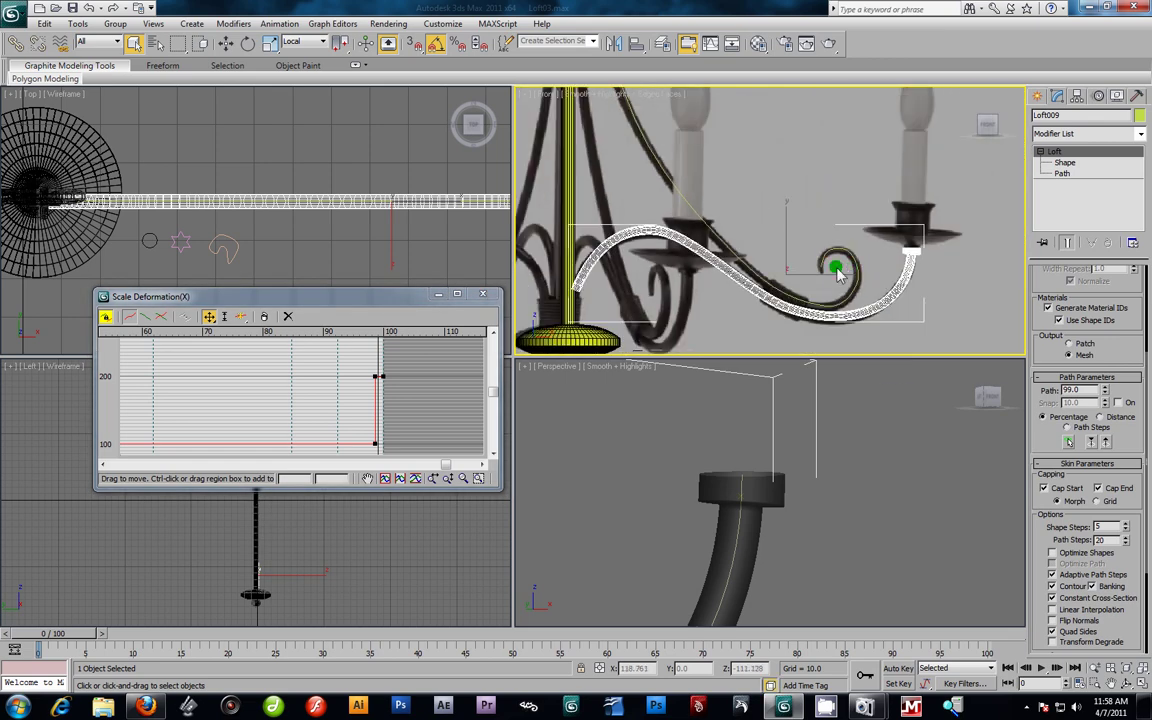
{"action": "scroll", "coordinate": [795, 258], "scroll_direction": "up", "scroll_amount": 3}
{"action": "left_click", "coordinate": [485, 296]}
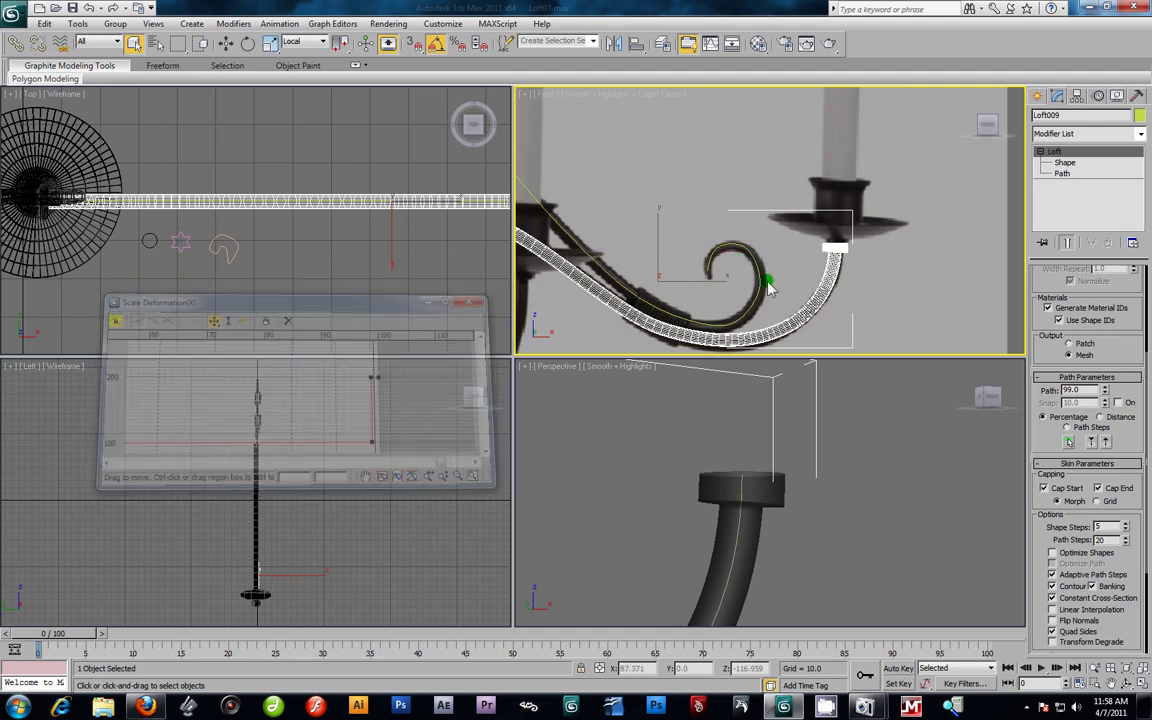
Step: Raise the end vertex of the loft's path line to a Z of about -101.73, bringing the collar up to the candle cup
{"action": "scroll", "coordinate": [771, 231], "scroll_direction": "up", "scroll_amount": 4}
{"action": "left_click", "coordinate": [1064, 163]}
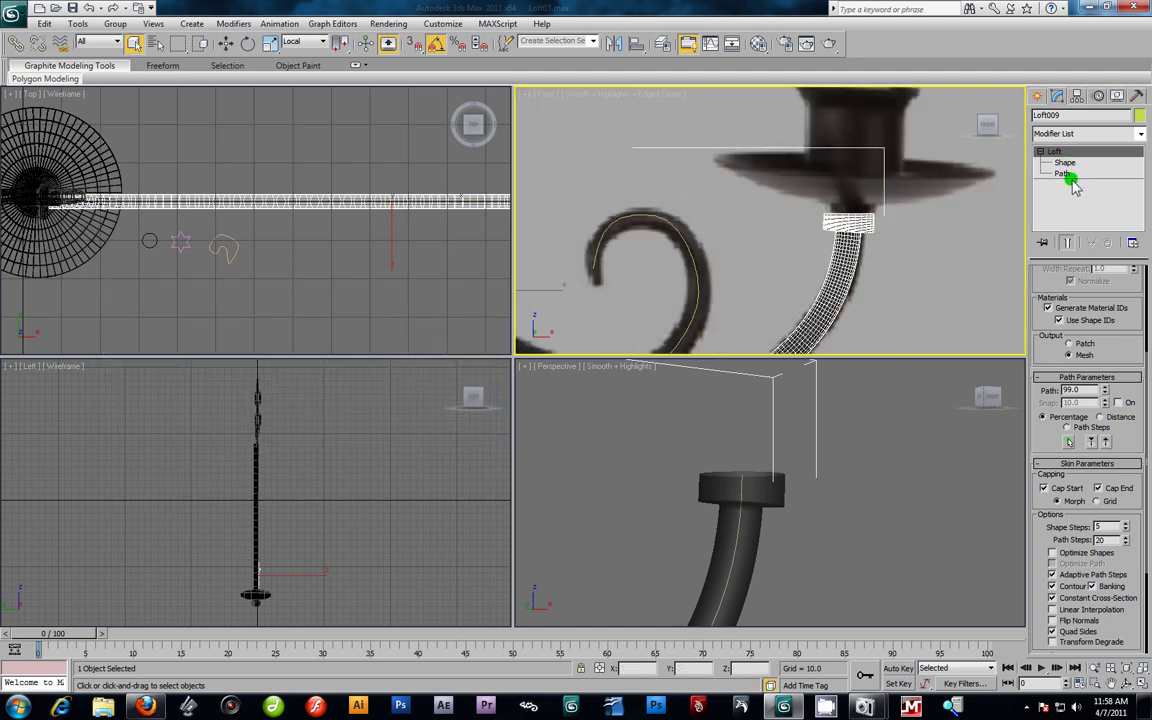
{"action": "left_click", "coordinate": [1064, 173]}
{"action": "left_click", "coordinate": [1066, 195]}
{"action": "left_click_drag", "start_coordinate": [800, 190], "coordinate": [931, 252]}
{"action": "left_click", "coordinate": [226, 43]}
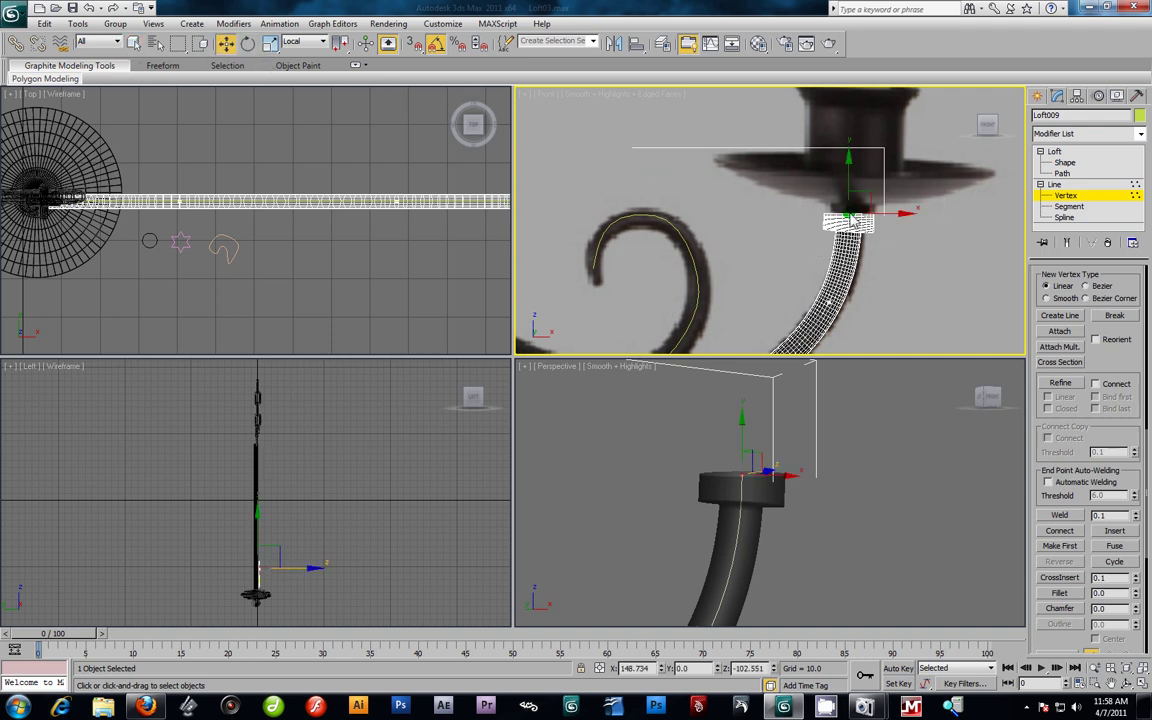
{"action": "left_click_drag", "start_coordinate": [851, 183], "coordinate": [848, 178]}
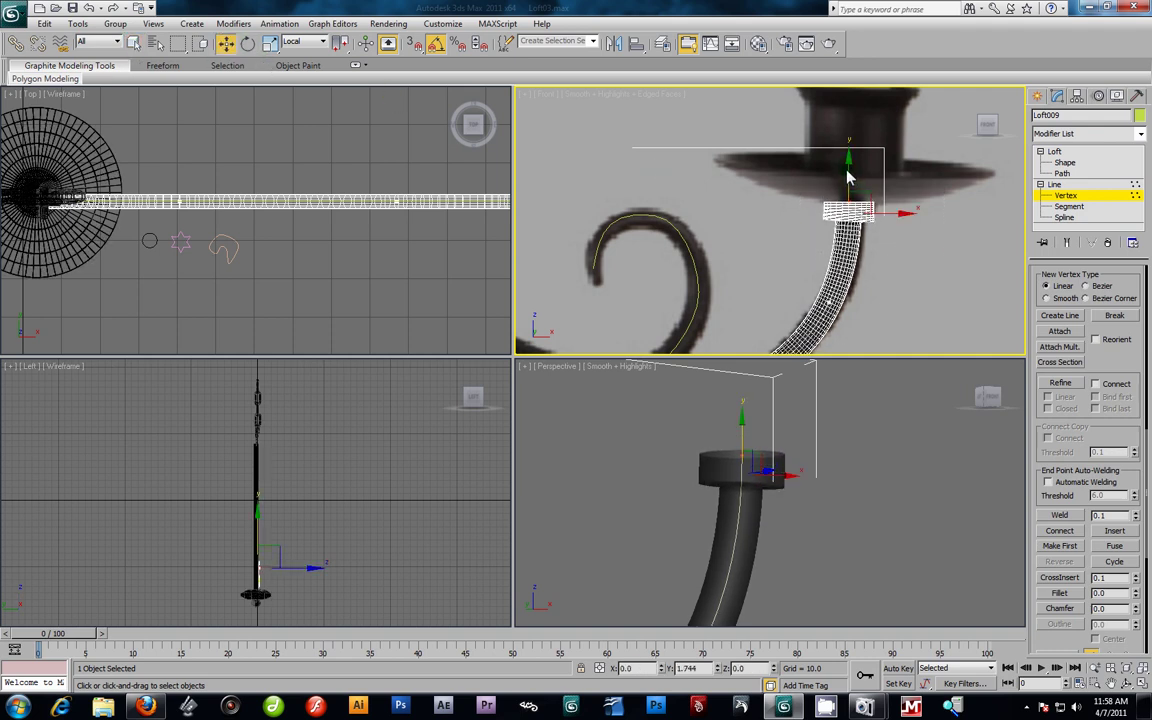
Step: Examine the finished lower arm and the upper scroll path against the reference photo in the maximized Front view
{"action": "scroll", "coordinate": [743, 267], "scroll_direction": "down", "scroll_amount": 3}
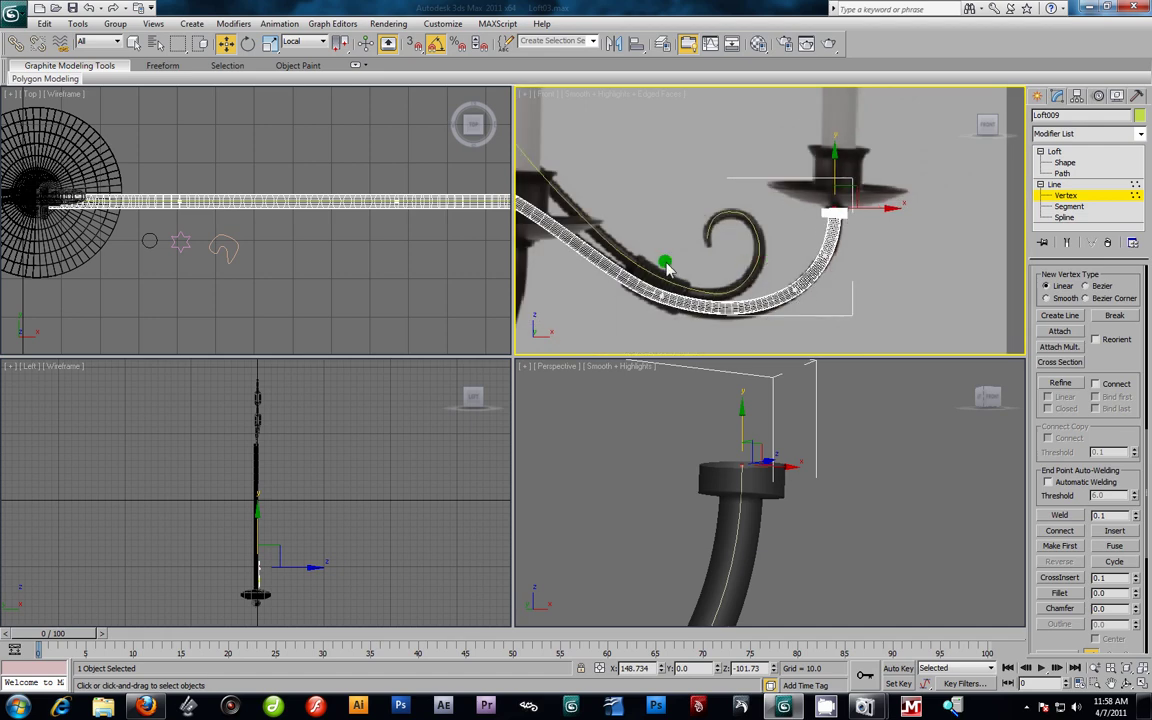
{"action": "scroll", "coordinate": [667, 268], "scroll_direction": "down", "scroll_amount": 3}
{"action": "scroll", "coordinate": [706, 204], "scroll_direction": "down", "scroll_amount": 1}
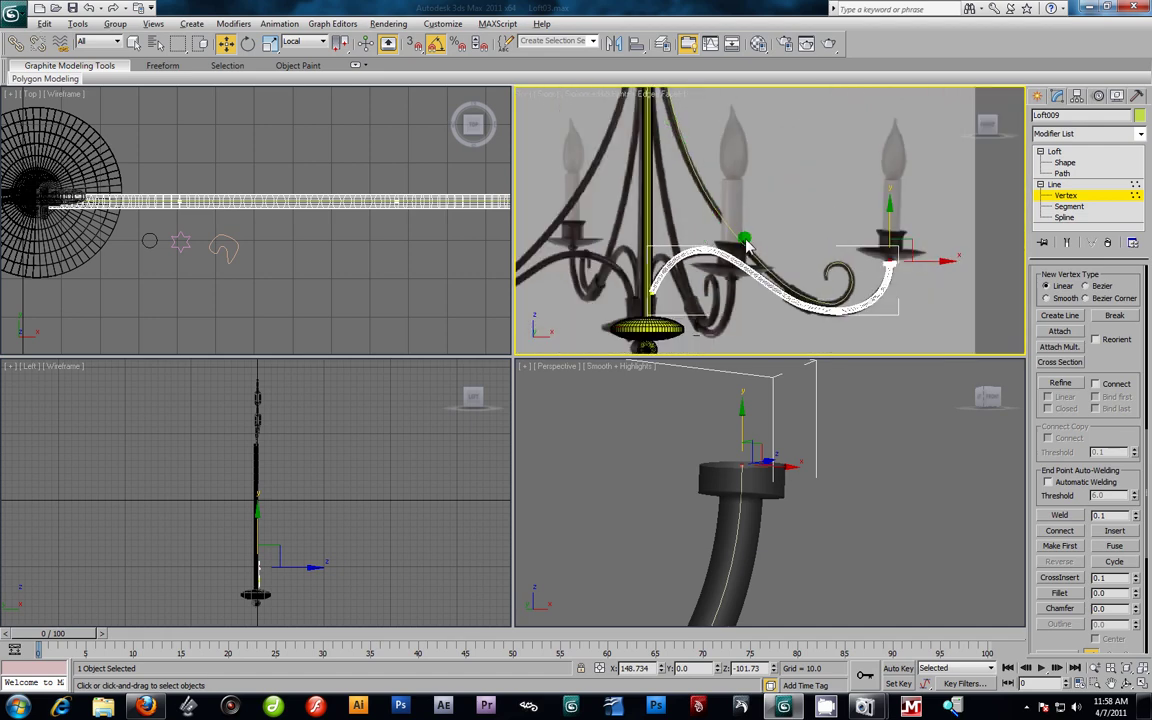
{"action": "key", "text": "alt+w"}
{"action": "scroll", "coordinate": [522, 337], "scroll_direction": "down", "scroll_amount": 2}
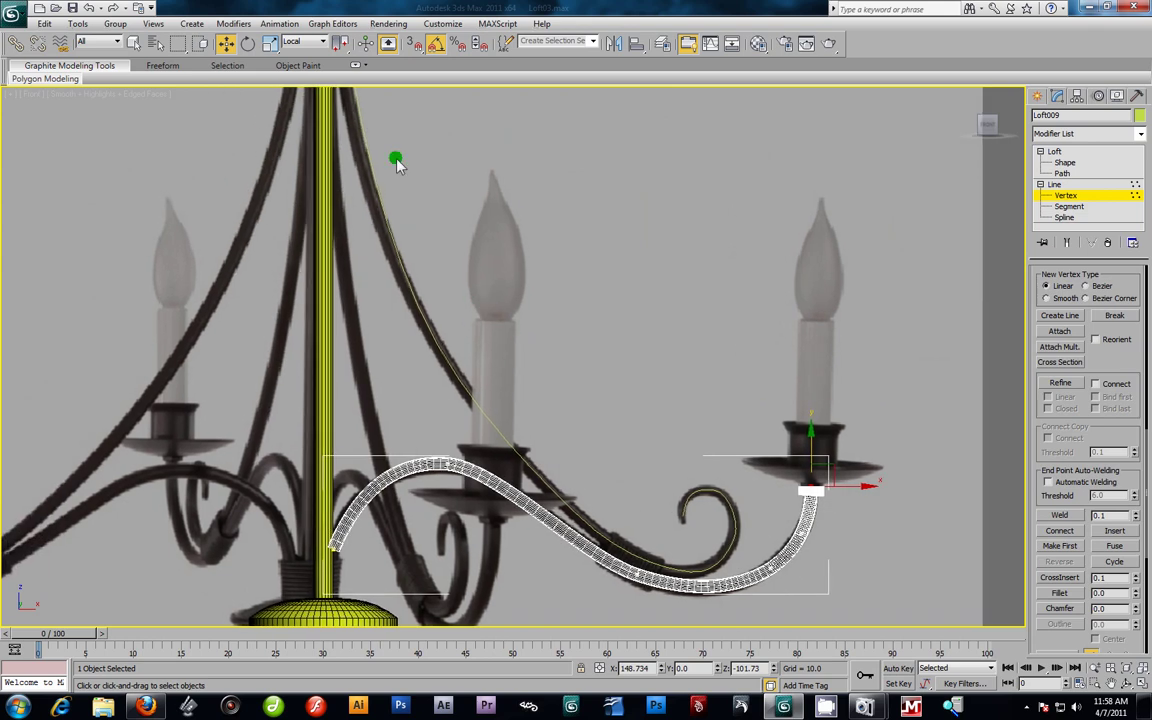
{"action": "scroll", "coordinate": [391, 172], "scroll_direction": "down", "scroll_amount": 2}
{"action": "middle_click_drag", "start_coordinate": [444, 150], "coordinate": [432, 202]}
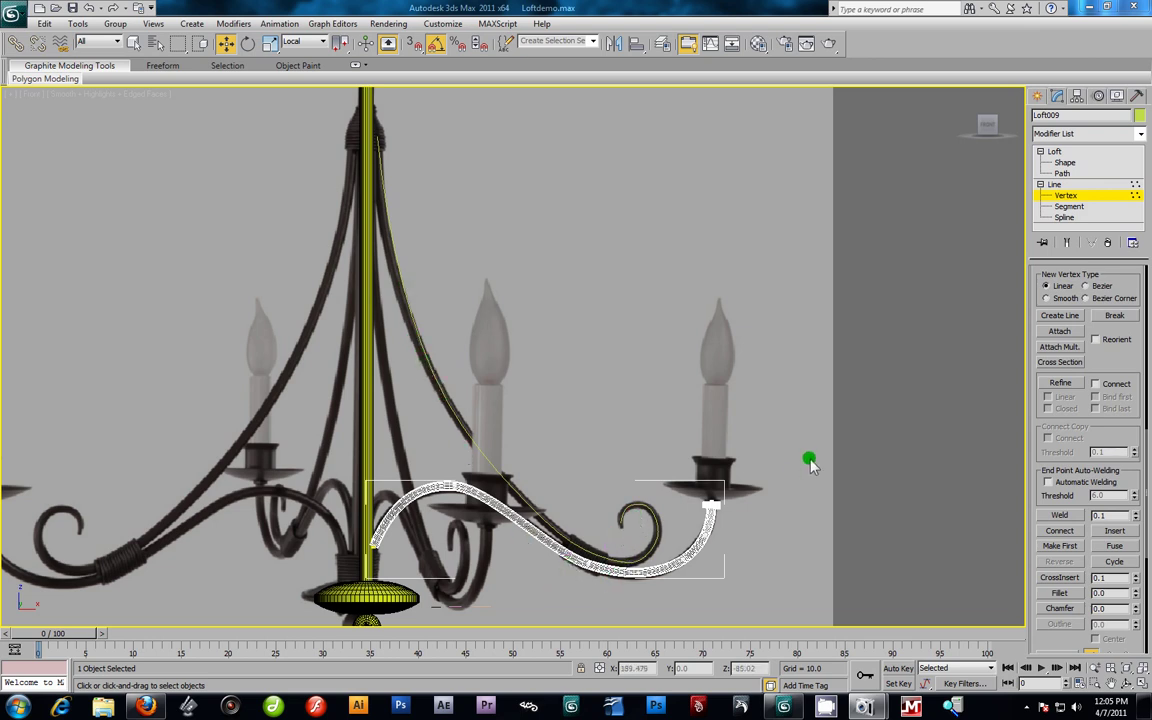
Step: Make the lofted arm opaque again and show it with the rod, base and profile shapes in a maximized Perspective view
{"action": "key", "text": "alt+w"}
{"action": "right_click", "coordinate": [876, 497]}
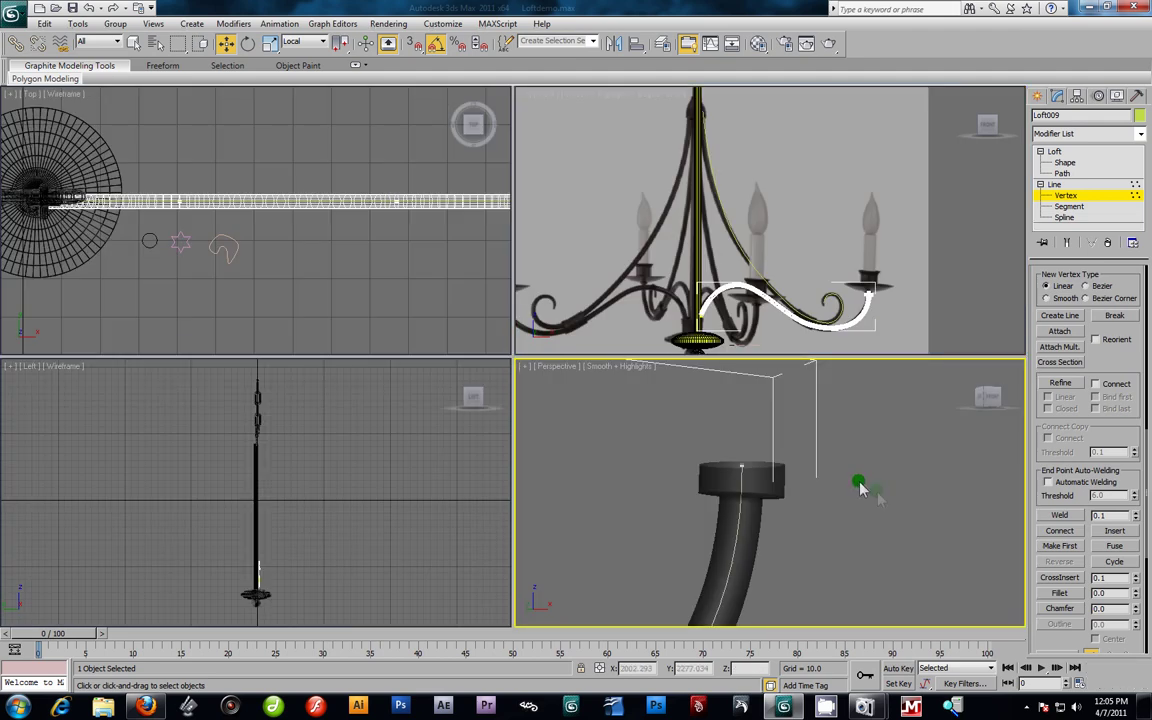
{"action": "key", "text": "alt+w"}
{"action": "scroll", "coordinate": [700, 435], "scroll_direction": "up", "scroll_amount": 8}
{"action": "scroll", "coordinate": [610, 370], "scroll_direction": "down", "scroll_amount": 8}
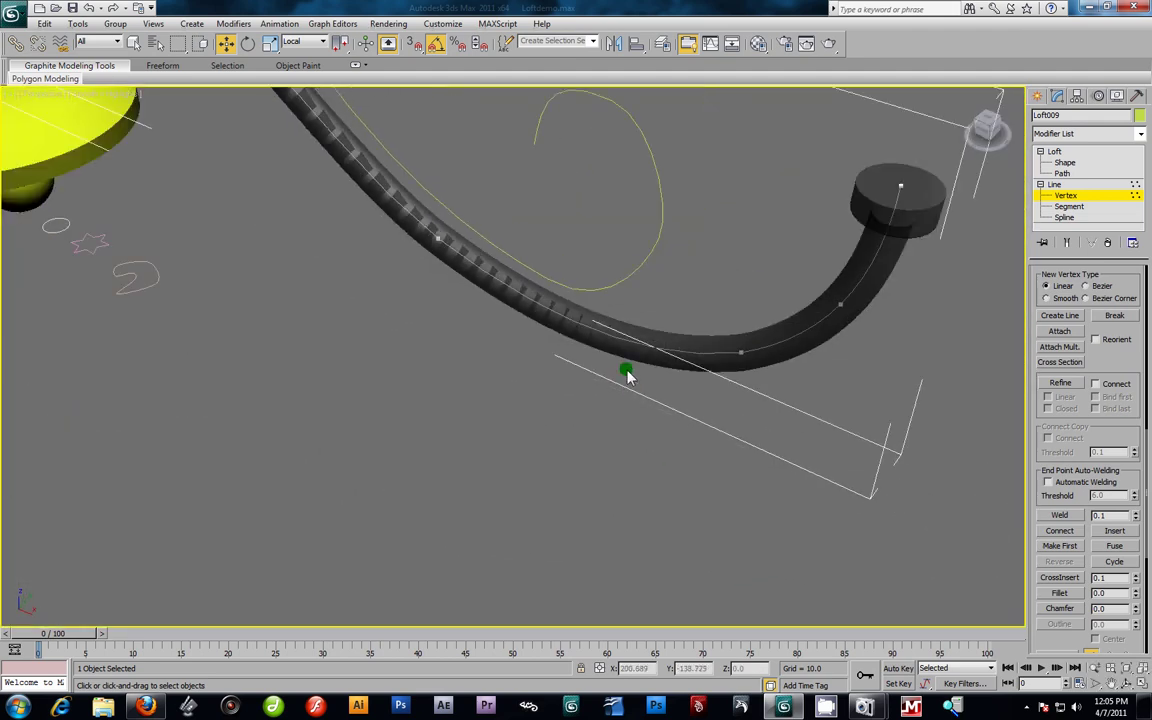
{"action": "key", "text": "ctrl+z"}
{"action": "middle_click_drag", "start_coordinate": [524, 343], "coordinate": [671, 456]}
{"action": "scroll", "coordinate": [460, 402], "scroll_direction": "up", "scroll_amount": 2}
{"action": "scroll", "coordinate": [428, 410], "scroll_direction": "up", "scroll_amount": 3}
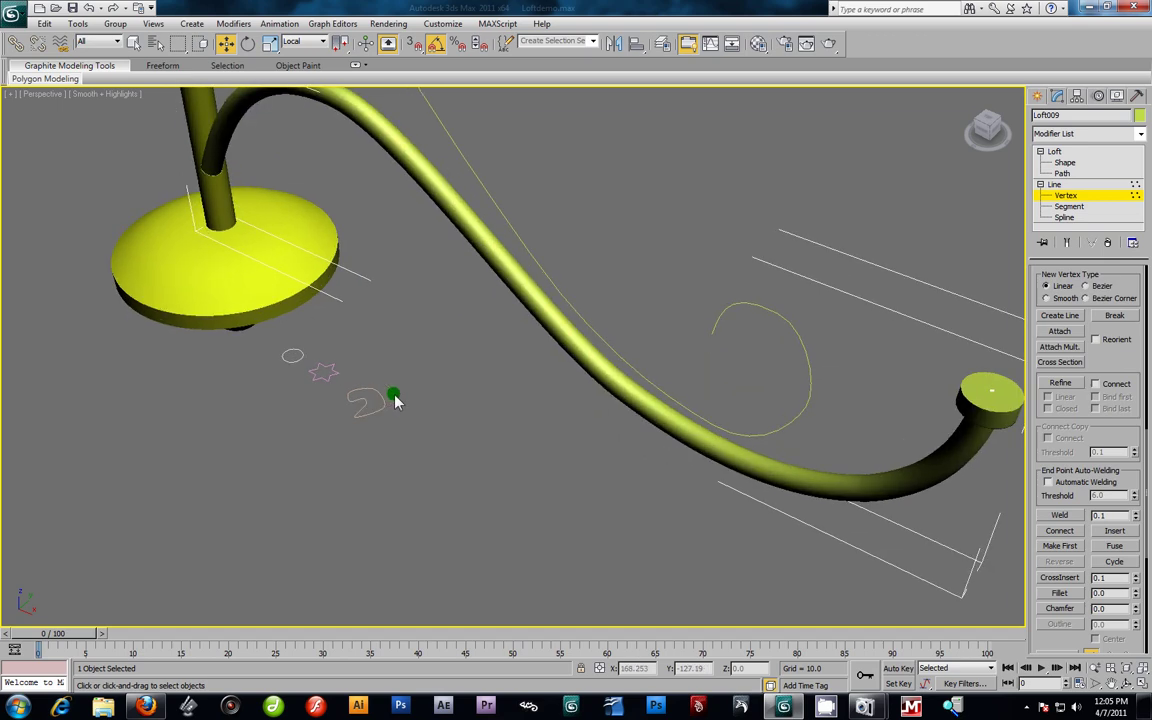
{"action": "middle_click_drag", "start_coordinate": [446, 382], "coordinate": [538, 411]}
{"action": "scroll", "coordinate": [510, 404], "scroll_direction": "up", "scroll_amount": 2}
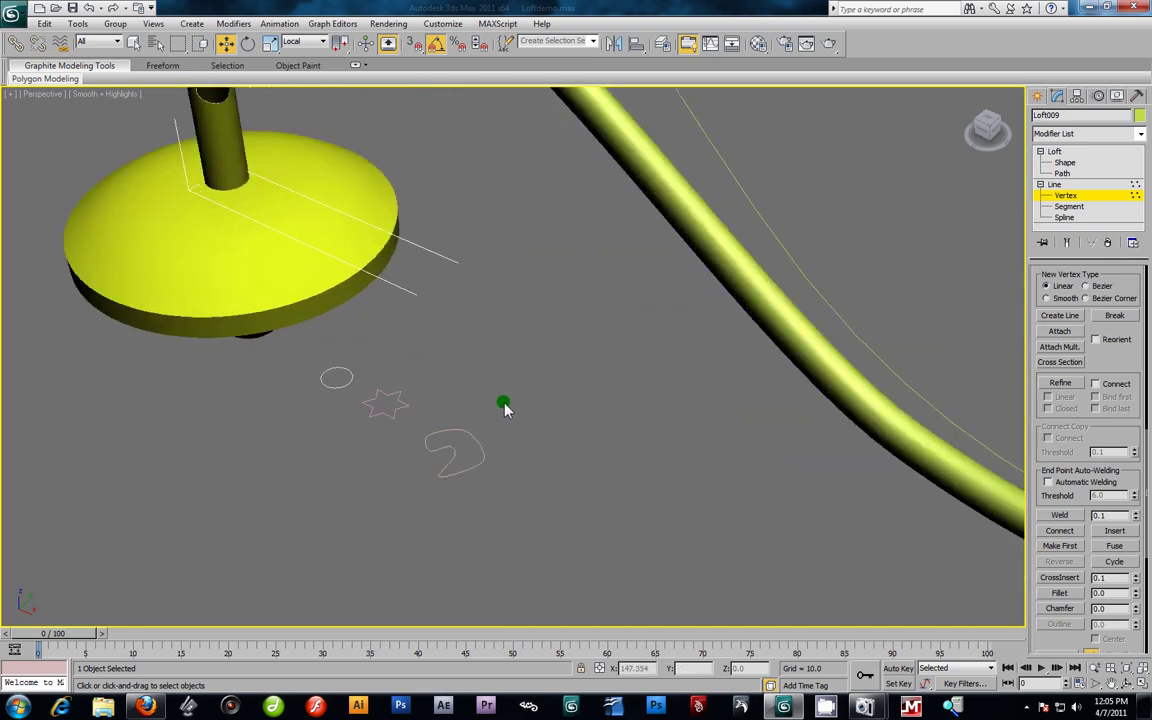
{"action": "scroll", "coordinate": [441, 394], "scroll_direction": "down", "scroll_amount": 1}
{"action": "middle_click_drag", "start_coordinate": [435, 393], "coordinate": [520, 278], "text": "alt"}
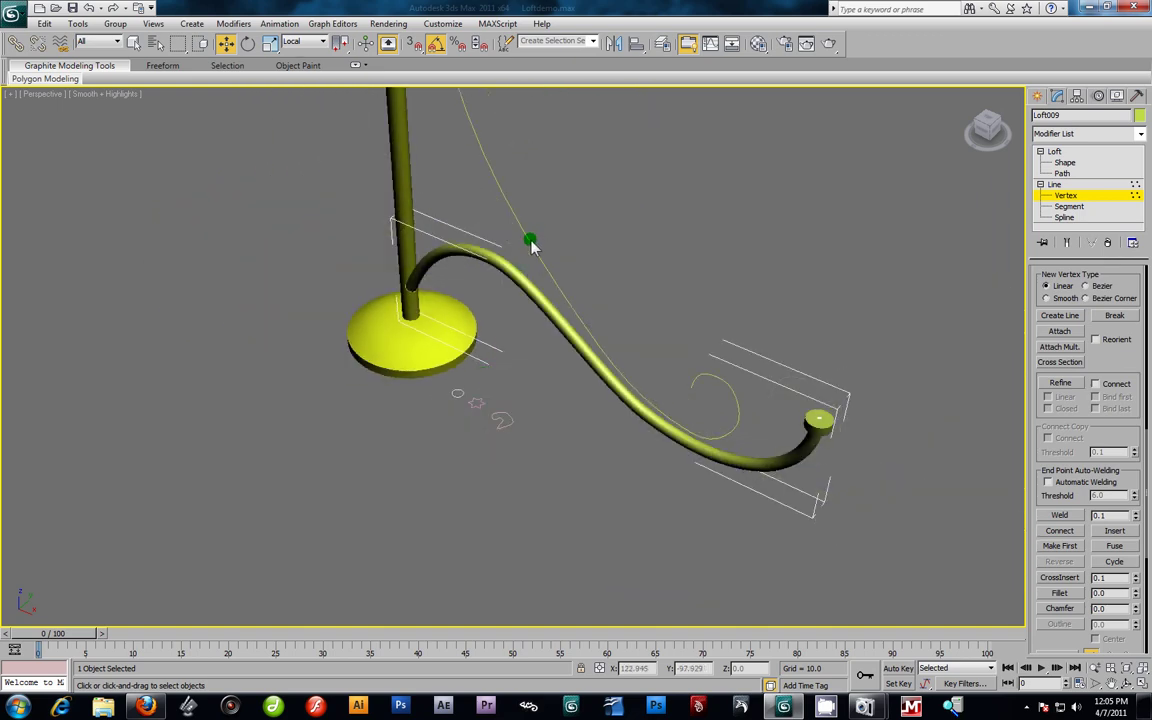
Step: Leave path editing on the lofted arm and select the scroll-ended line above it
{"action": "left_click", "coordinate": [1062, 173]}
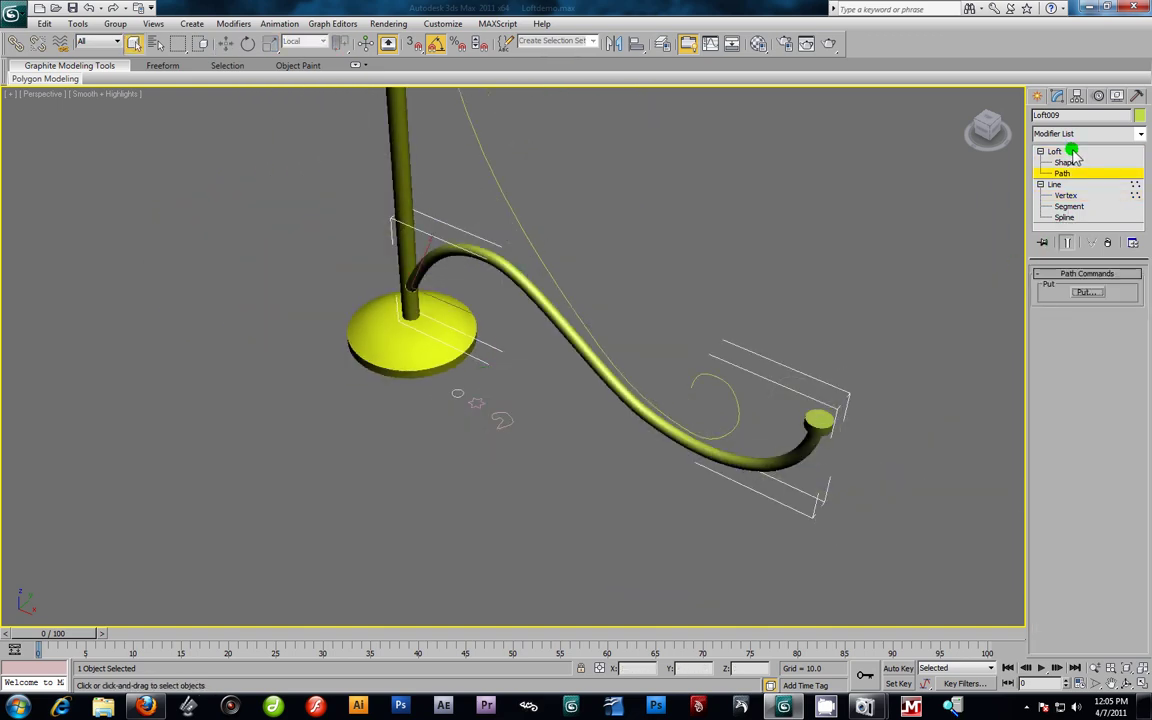
{"action": "left_click", "coordinate": [1068, 152]}
{"action": "left_click", "coordinate": [861, 192]}
{"action": "left_click", "coordinate": [536, 257]}
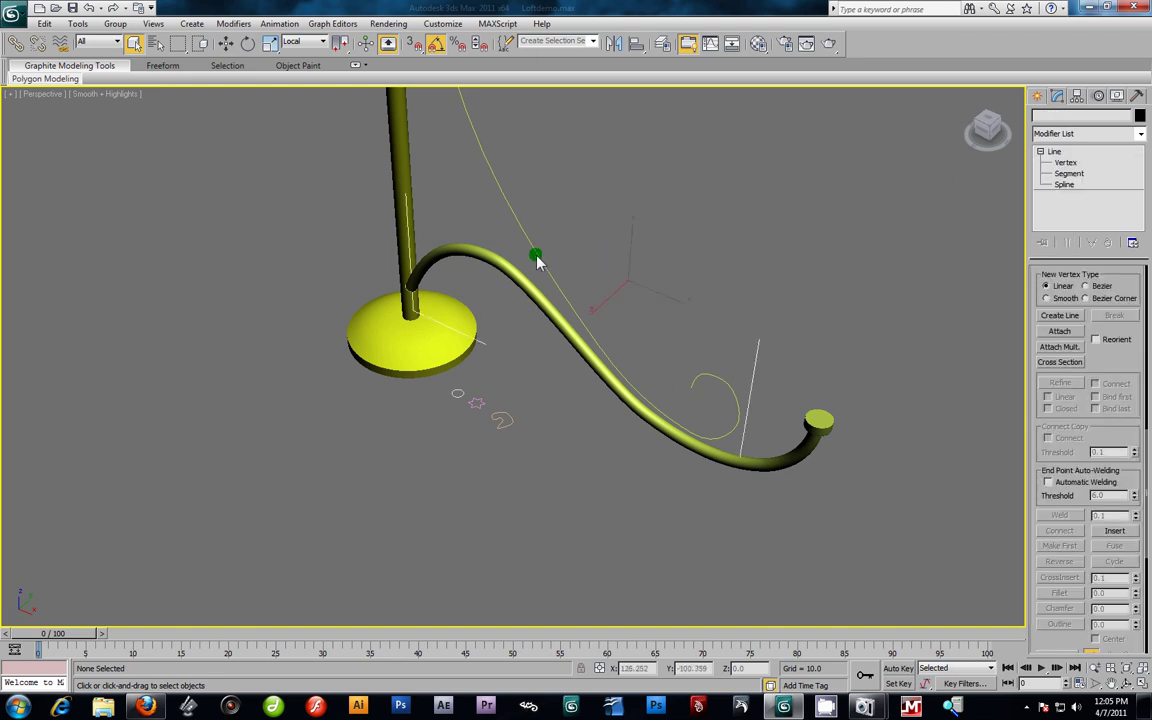
{"action": "middle_click_drag", "start_coordinate": [527, 406], "coordinate": [591, 309], "text": "alt"}
Step: Bring up the Compound Objects creation types with the scroll-ended line still selected
{"action": "left_click", "coordinate": [1037, 96]}
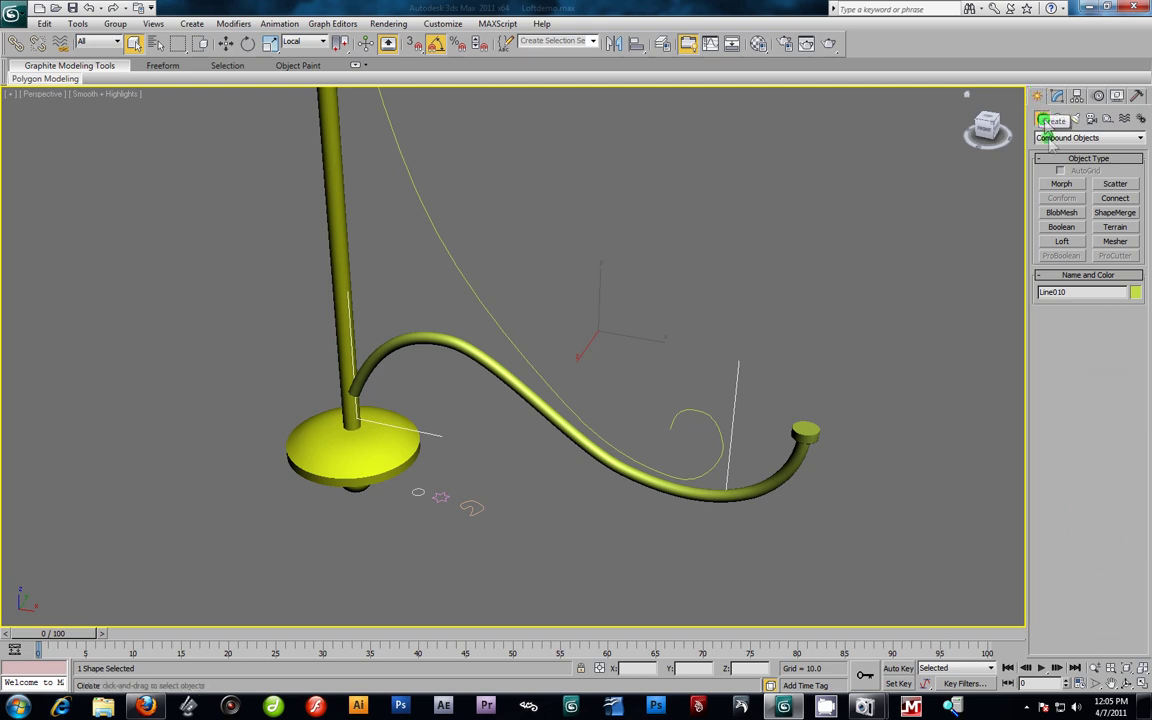
{"action": "left_click", "coordinate": [1130, 137]}
{"action": "left_click", "coordinate": [1103, 148]}
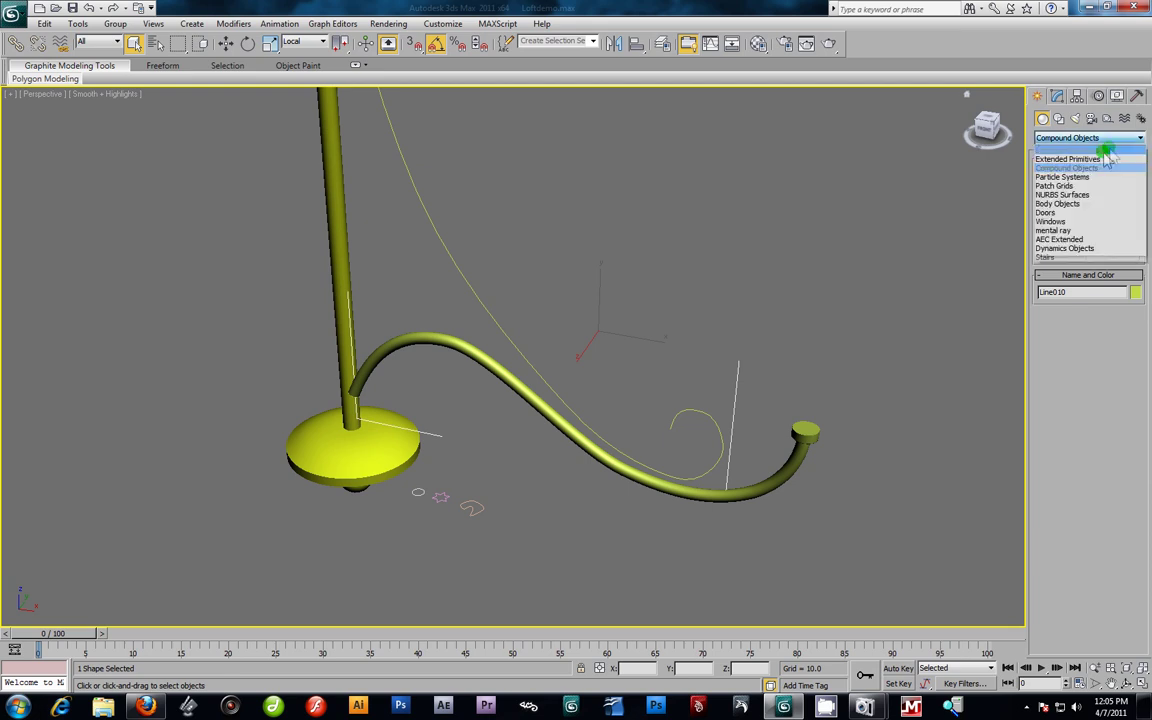
{"action": "left_click", "coordinate": [1077, 148]}
{"action": "left_click", "coordinate": [1043, 119]}
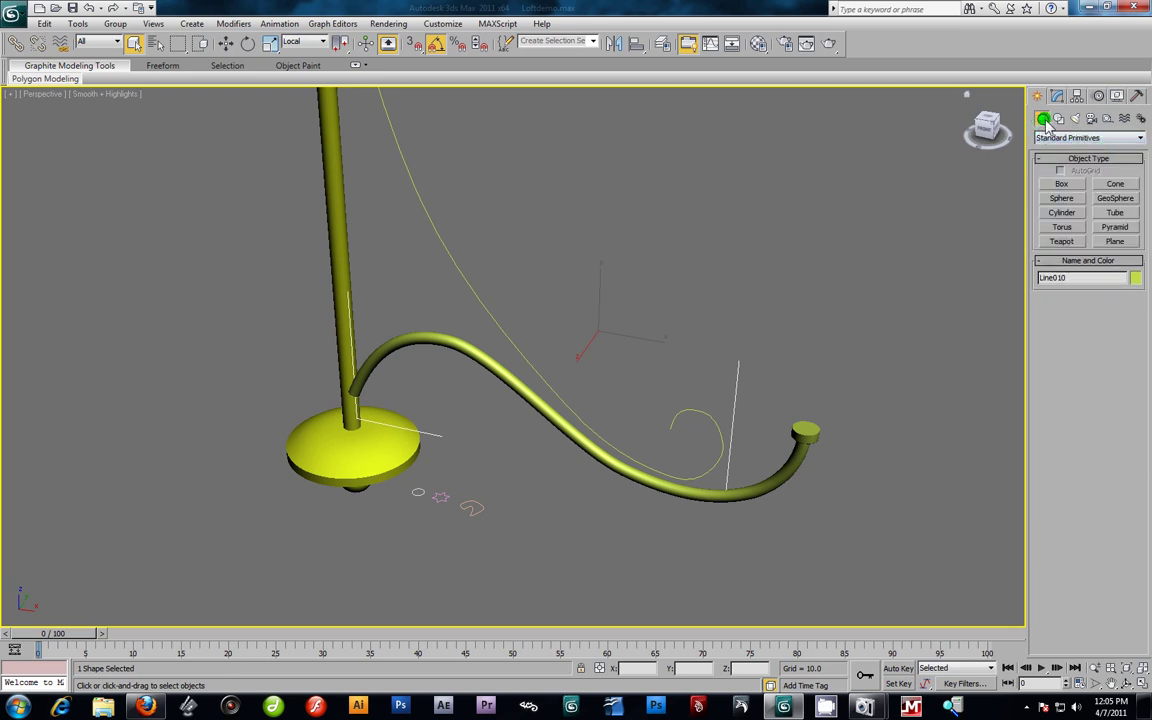
{"action": "left_click", "coordinate": [1141, 138]}
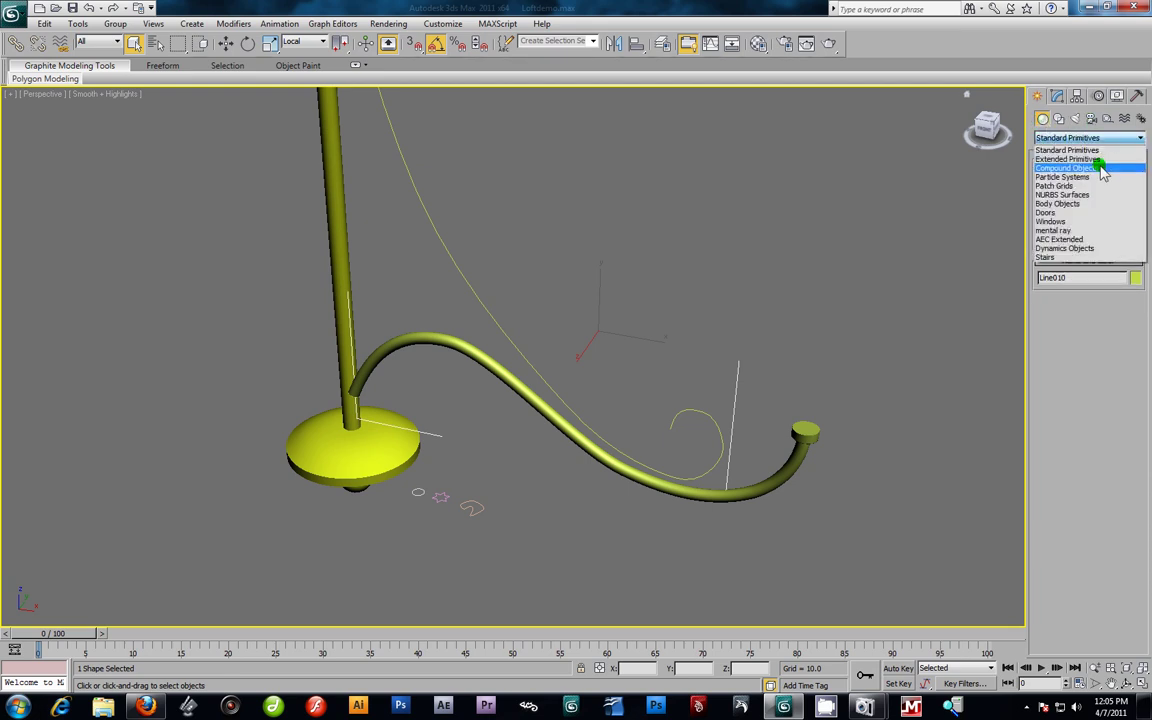
{"action": "left_click", "coordinate": [1101, 169]}
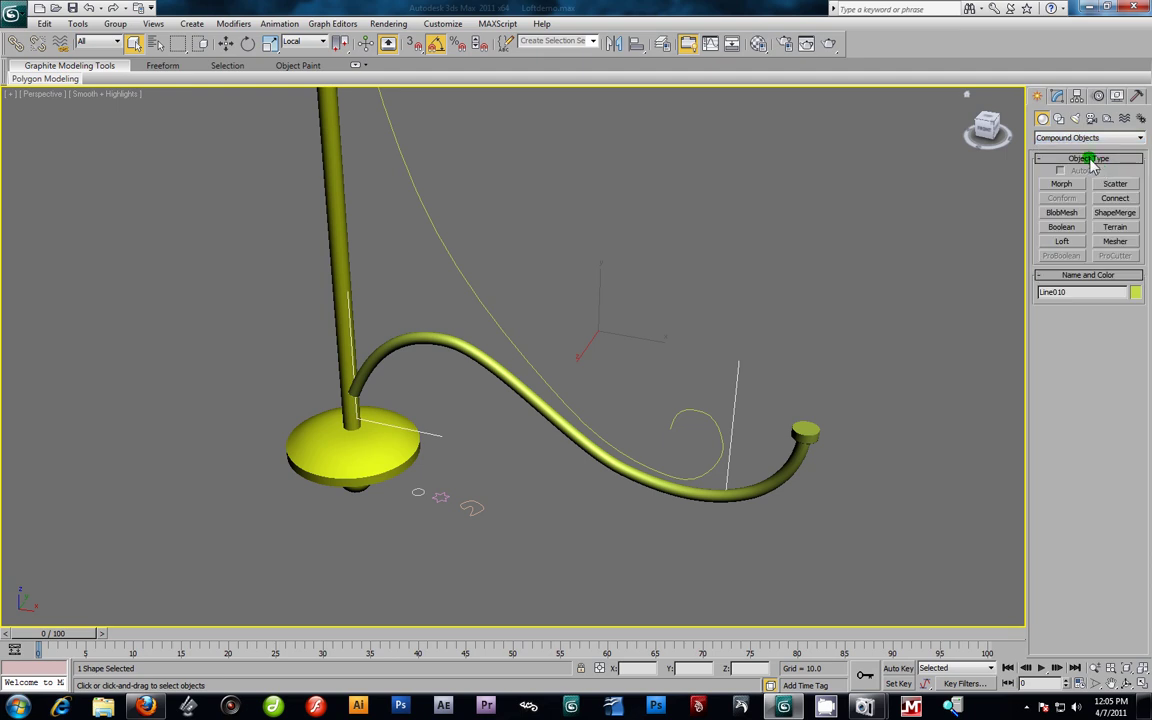
Step: Try lofting the star profile along the scroll-ended line, and undo that loft
{"action": "left_click", "coordinate": [1066, 240]}
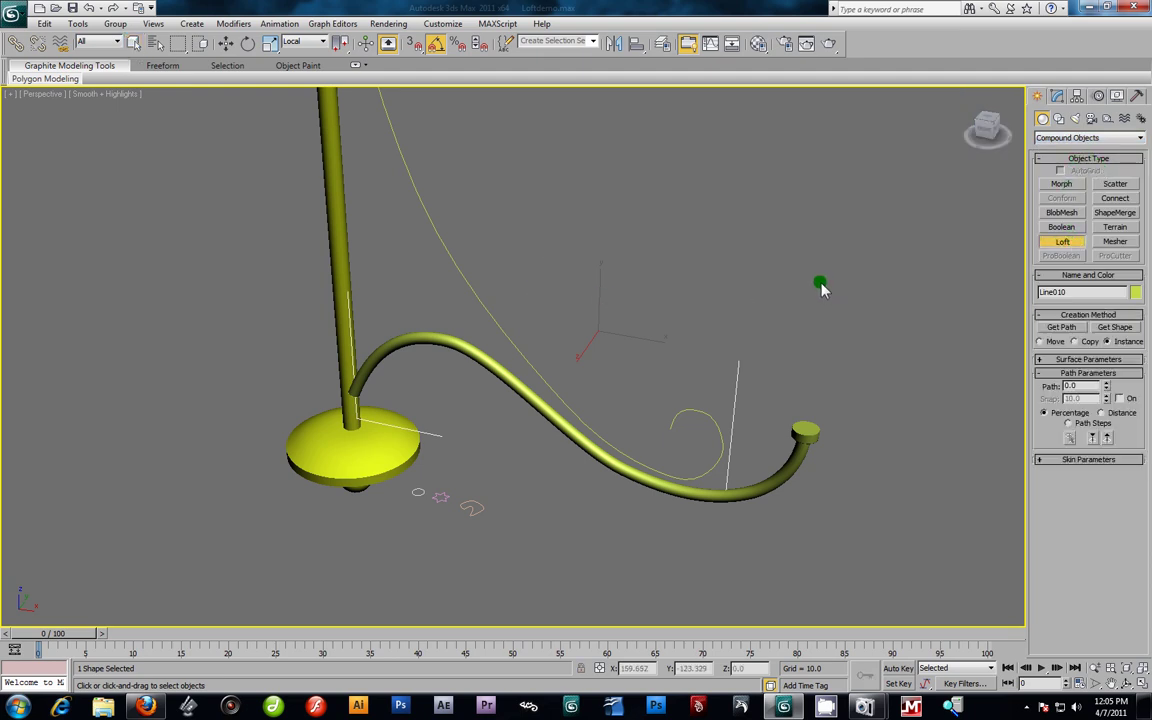
{"action": "left_click", "coordinate": [1114, 327]}
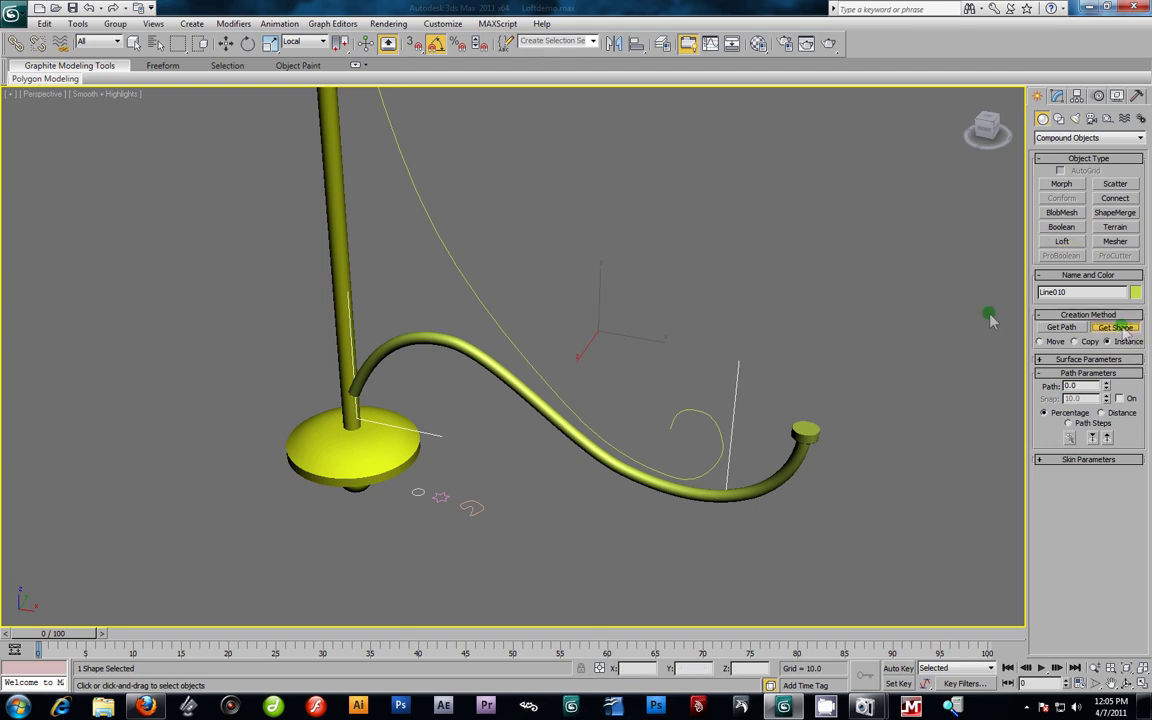
{"action": "left_click", "coordinate": [446, 500]}
{"action": "mouse_move", "coordinate": [617, 365]}
{"action": "middle_mouse_down", "text": "alt"}
{"action": "mouse_move", "coordinate": [717, 301]}
{"action": "mouse_move", "coordinate": [719, 284]}
{"action": "mouse_move", "coordinate": [631, 325]}
{"action": "mouse_move", "coordinate": [517, 341]}
{"action": "mouse_move", "coordinate": [489, 329]}
{"action": "mouse_move", "coordinate": [666, 329]}
{"action": "mouse_move", "coordinate": [586, 345]}
{"action": "mouse_move", "coordinate": [622, 373]}
{"action": "middle_mouse_up", "text": "alt"}
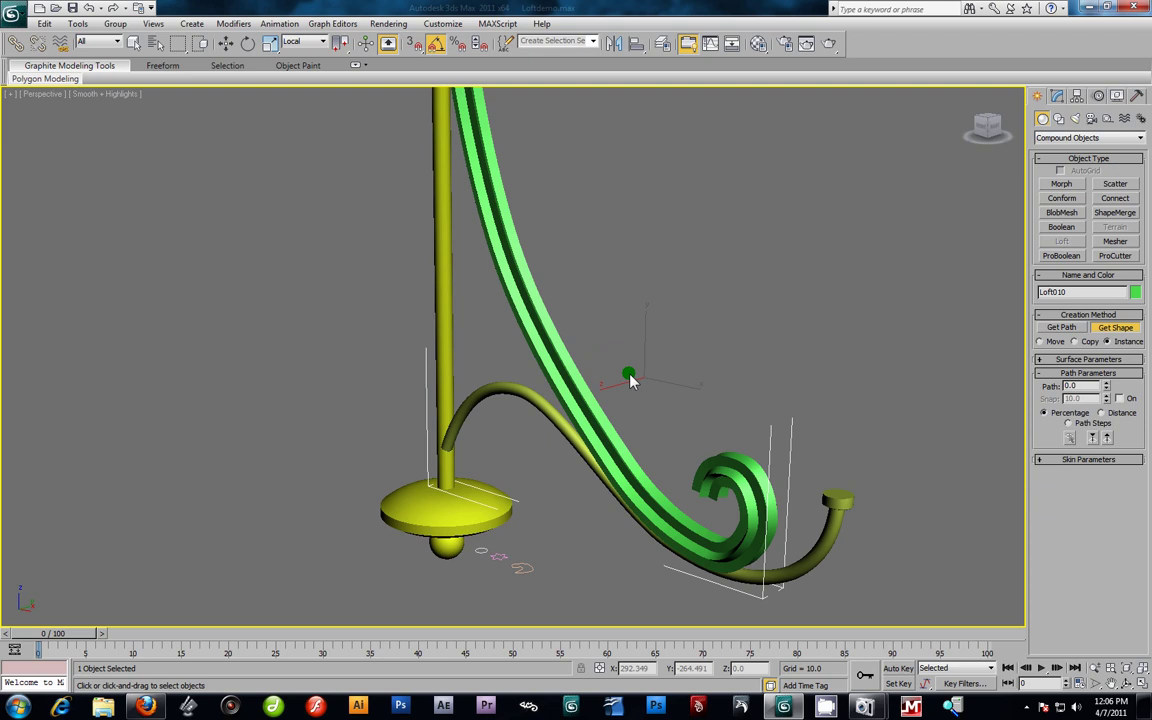
{"action": "key", "text": "ctrl+z"}
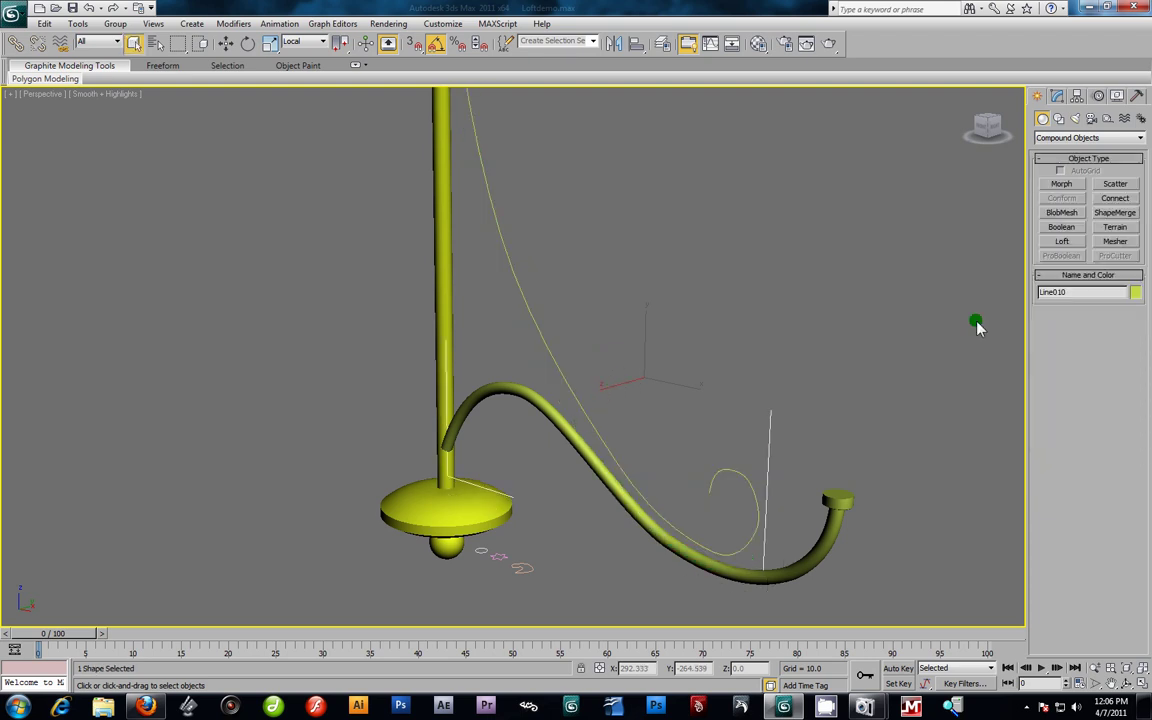
Step: Loft the small circle profile along the scroll-ended line to form the upper arm
{"action": "left_click", "coordinate": [1080, 242]}
{"action": "left_click", "coordinate": [1113, 328]}
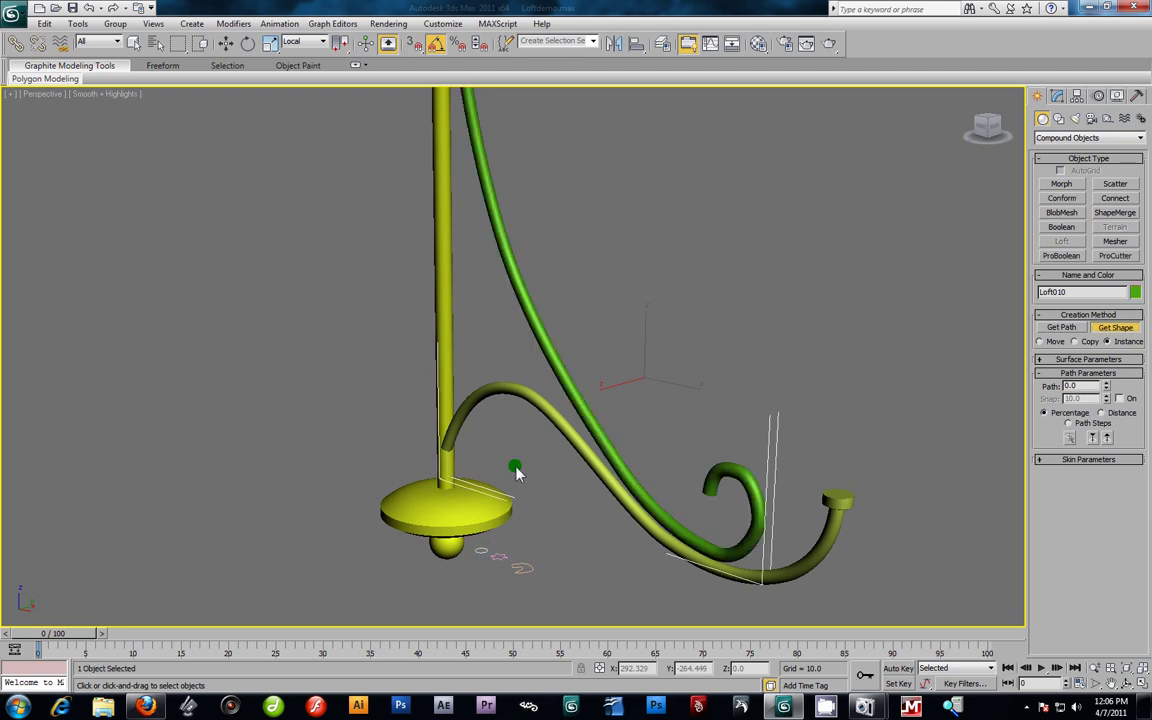
{"action": "middle_click_drag", "start_coordinate": [558, 402], "coordinate": [581, 288], "text": "alt"}
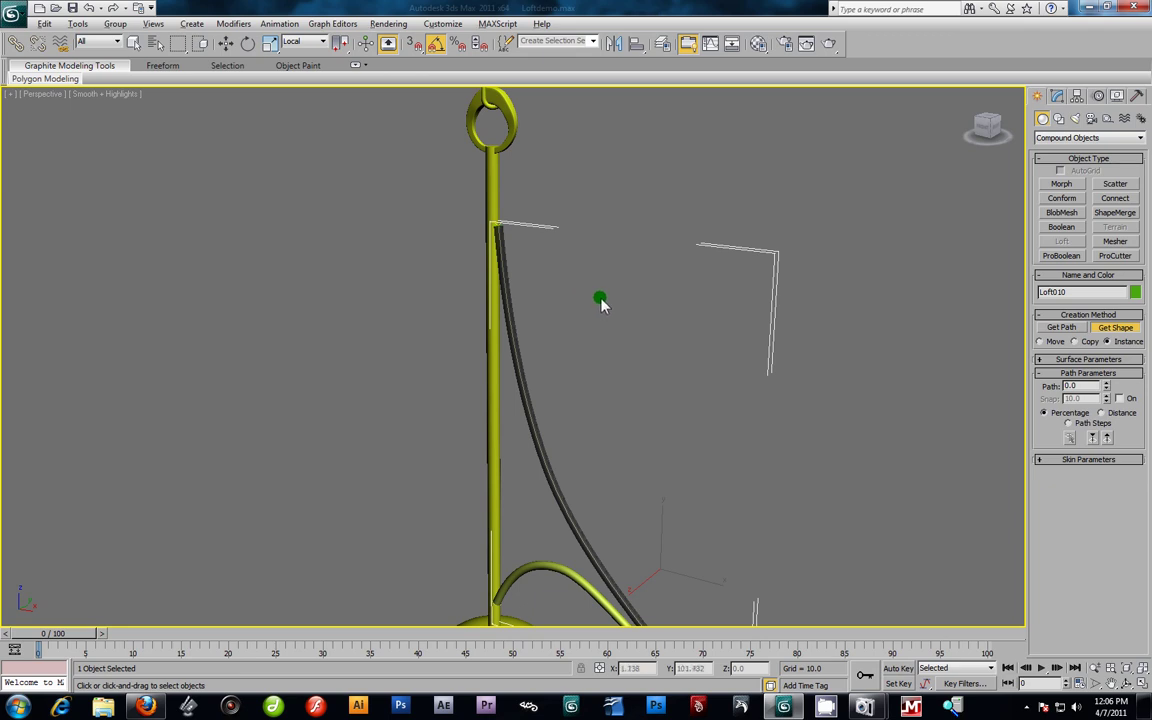
Step: Set the scroll arm's loft path level to 25 percent and add the star profile there
{"action": "scroll", "coordinate": [600, 303], "scroll_direction": "up", "scroll_amount": 5}
{"action": "middle_click_drag", "start_coordinate": [553, 332], "coordinate": [442, 180], "text": "alt"}
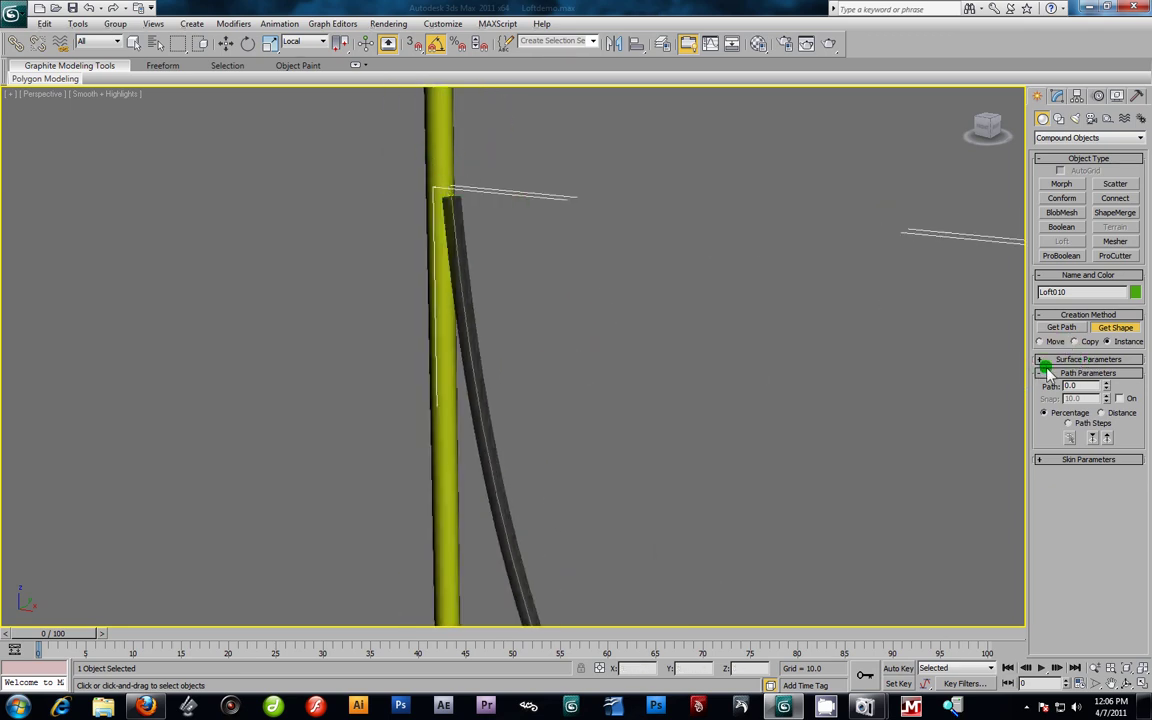
{"action": "left_click_drag", "start_coordinate": [1106, 385], "coordinate": [1117, 508]}
{"action": "left_click_drag", "start_coordinate": [1090, 385], "coordinate": [970, 388]}
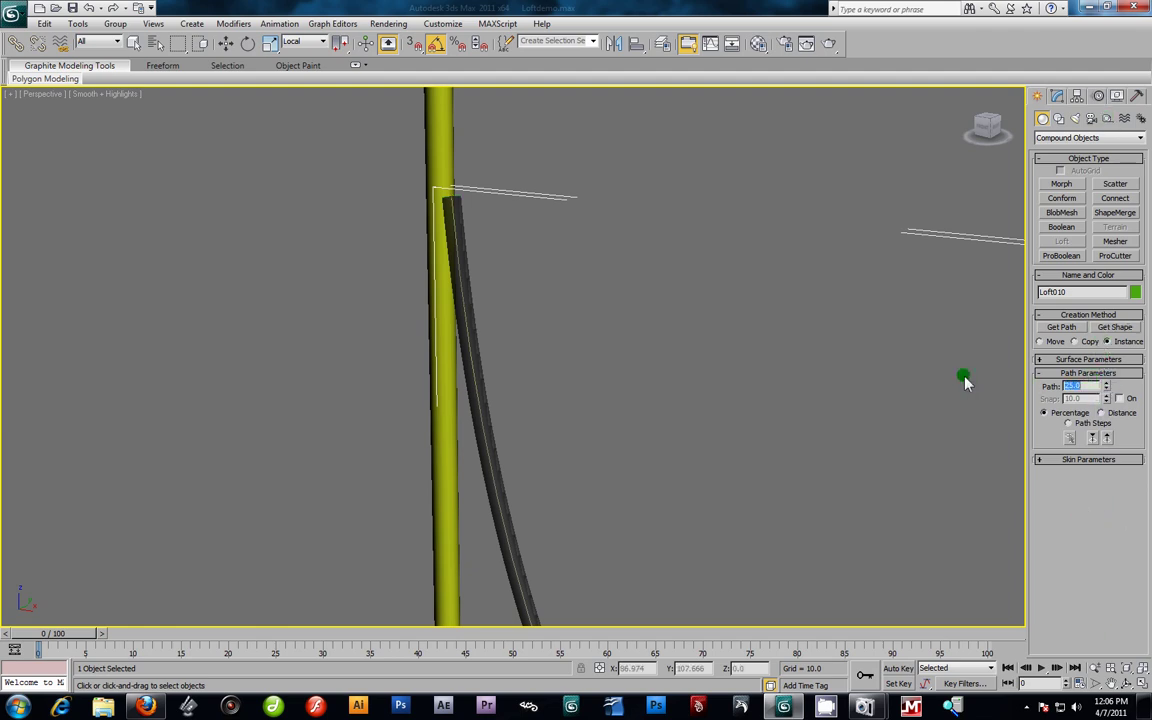
{"action": "scroll", "coordinate": [700, 490], "scroll_direction": "down", "scroll_amount": 2}
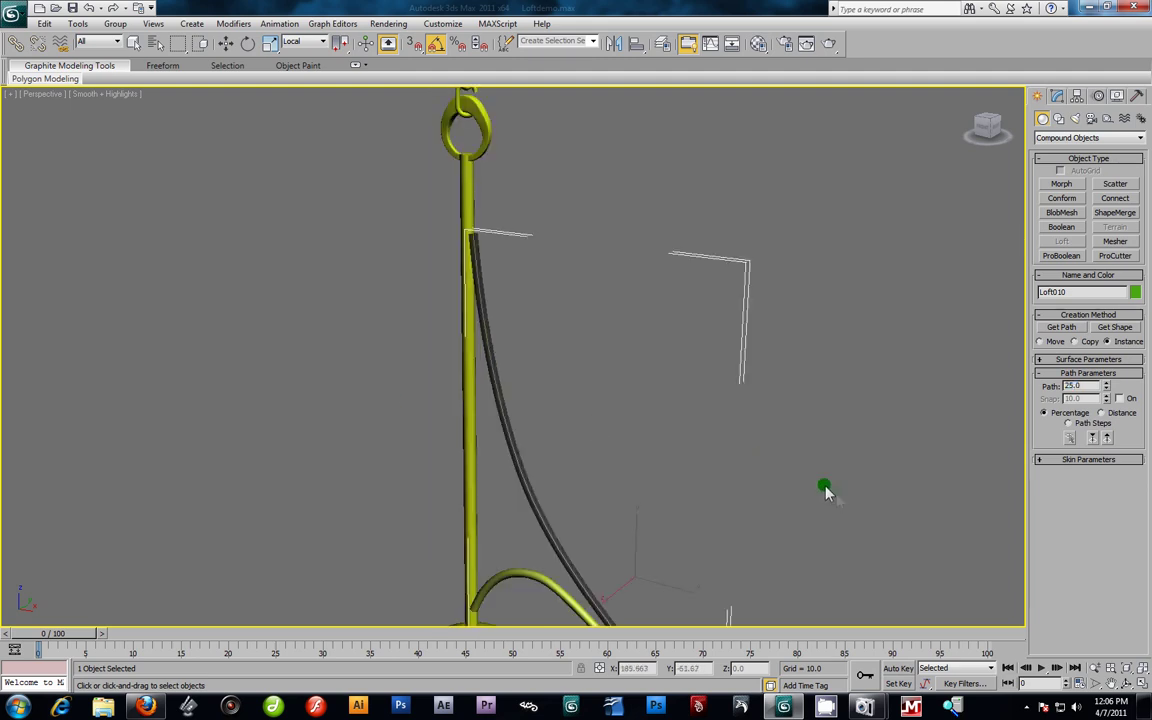
{"action": "scroll", "coordinate": [645, 371], "scroll_direction": "down", "scroll_amount": 1}
{"action": "scroll", "coordinate": [582, 400], "scroll_direction": "up", "scroll_amount": 2}
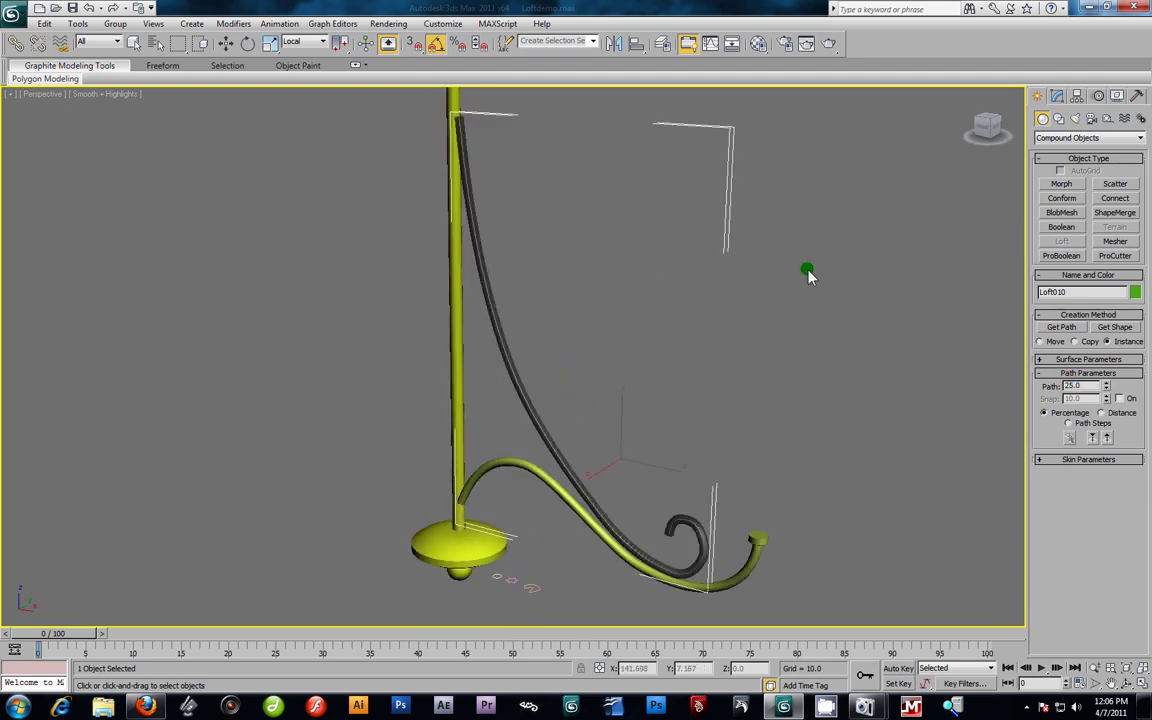
{"action": "left_click", "coordinate": [1114, 327]}
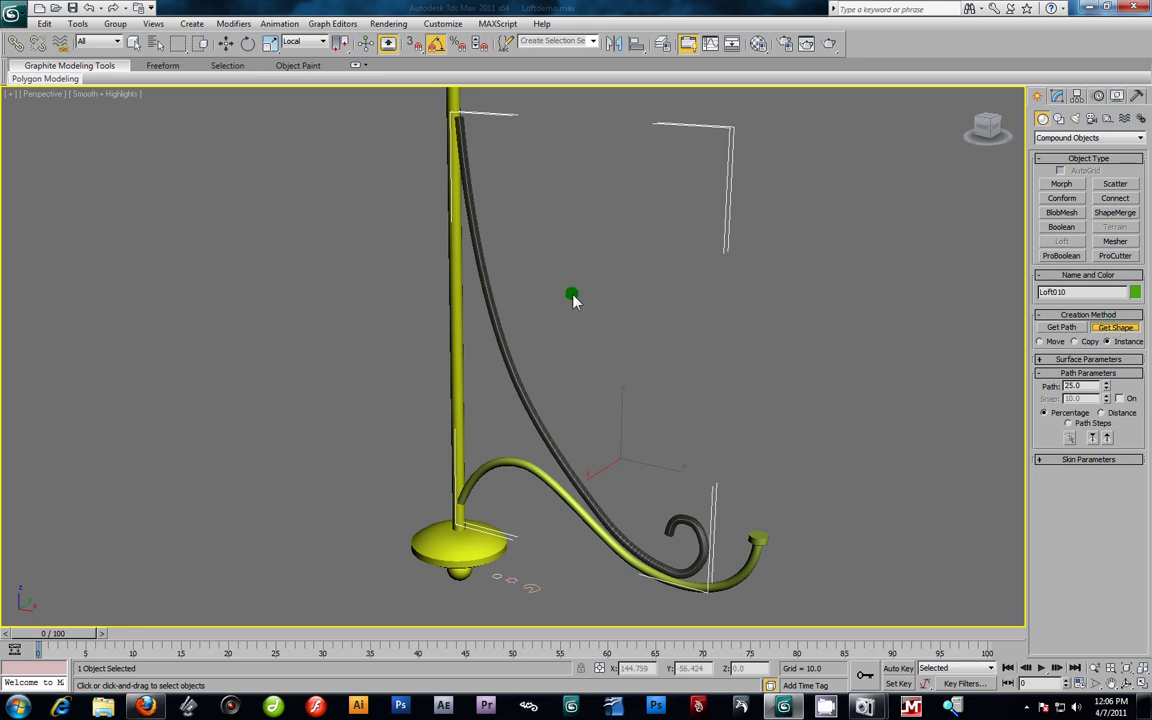
{"action": "left_click", "coordinate": [516, 580]}
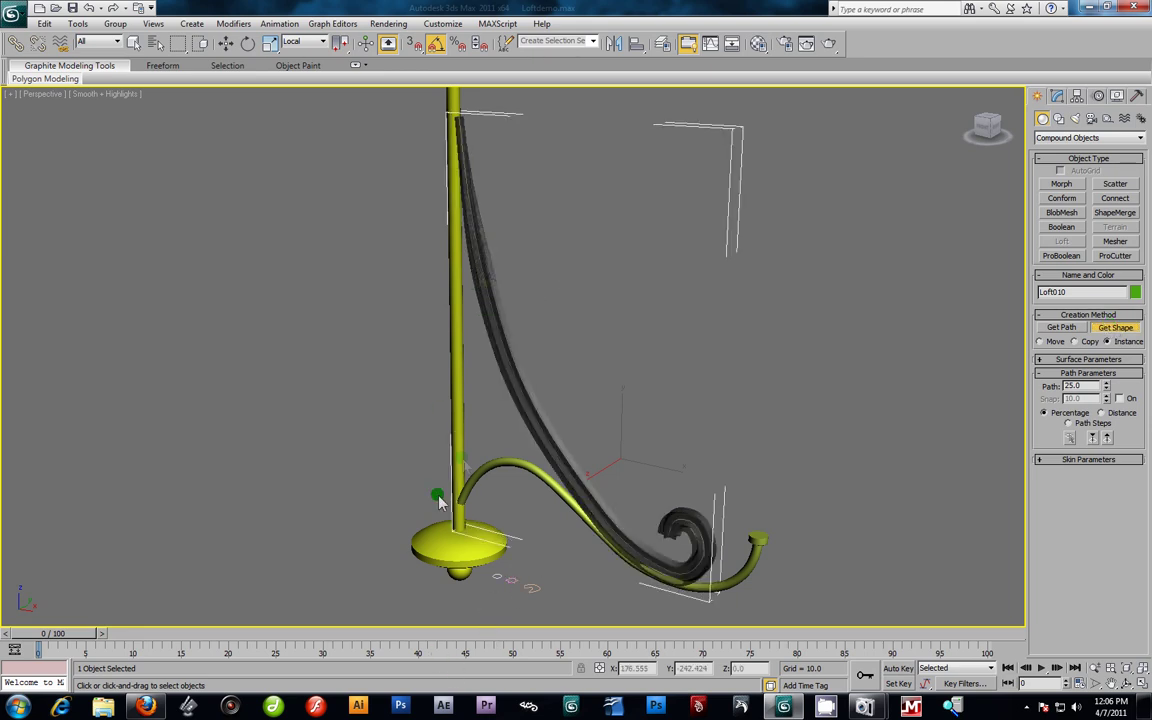
Step: Examine how the scroll arm's profile changes from circle to star between its upper end and the scroll
{"action": "middle_click_drag", "start_coordinate": [404, 380], "coordinate": [438, 346], "text": "alt"}
{"action": "middle_click_drag", "start_coordinate": [467, 263], "coordinate": [588, 660]}
{"action": "scroll", "coordinate": [507, 519], "scroll_direction": "up", "scroll_amount": 4}
{"action": "middle_click_drag", "start_coordinate": [507, 519], "coordinate": [324, 88]}
{"action": "scroll", "coordinate": [414, 428], "scroll_direction": "down", "scroll_amount": 3}
{"action": "middle_click_drag", "start_coordinate": [414, 428], "coordinate": [401, 248]}
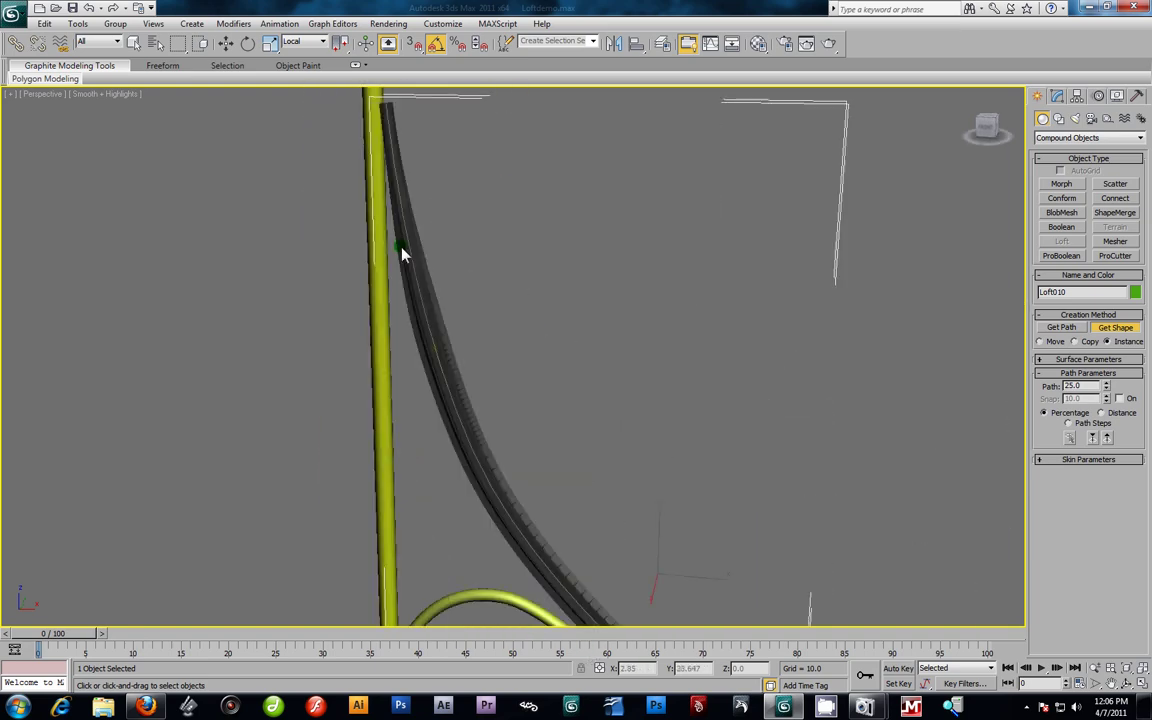
{"action": "scroll", "coordinate": [488, 478], "scroll_direction": "down", "scroll_amount": 2}
{"action": "middle_click_drag", "start_coordinate": [483, 470], "coordinate": [396, 327]}
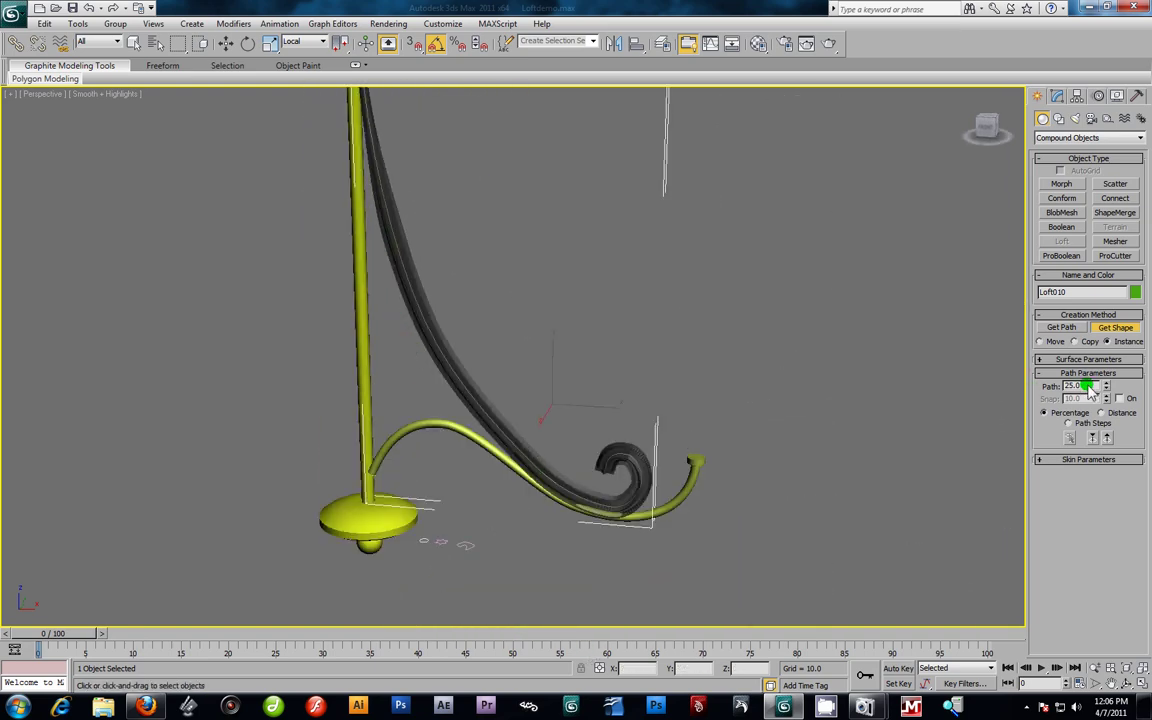
Step: Set the scroll arm's loft path level to 30 percent and add the circle profile there
{"action": "left_click_drag", "start_coordinate": [1093, 387], "coordinate": [990, 376]}
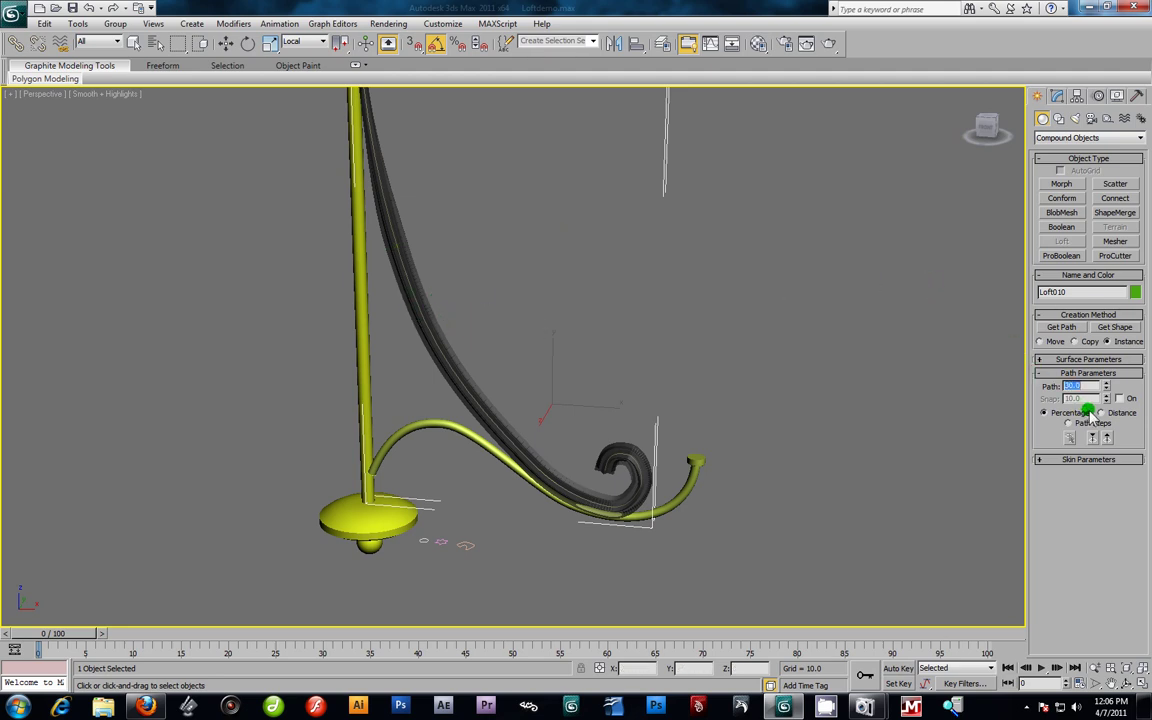
{"action": "left_click", "coordinate": [1117, 328]}
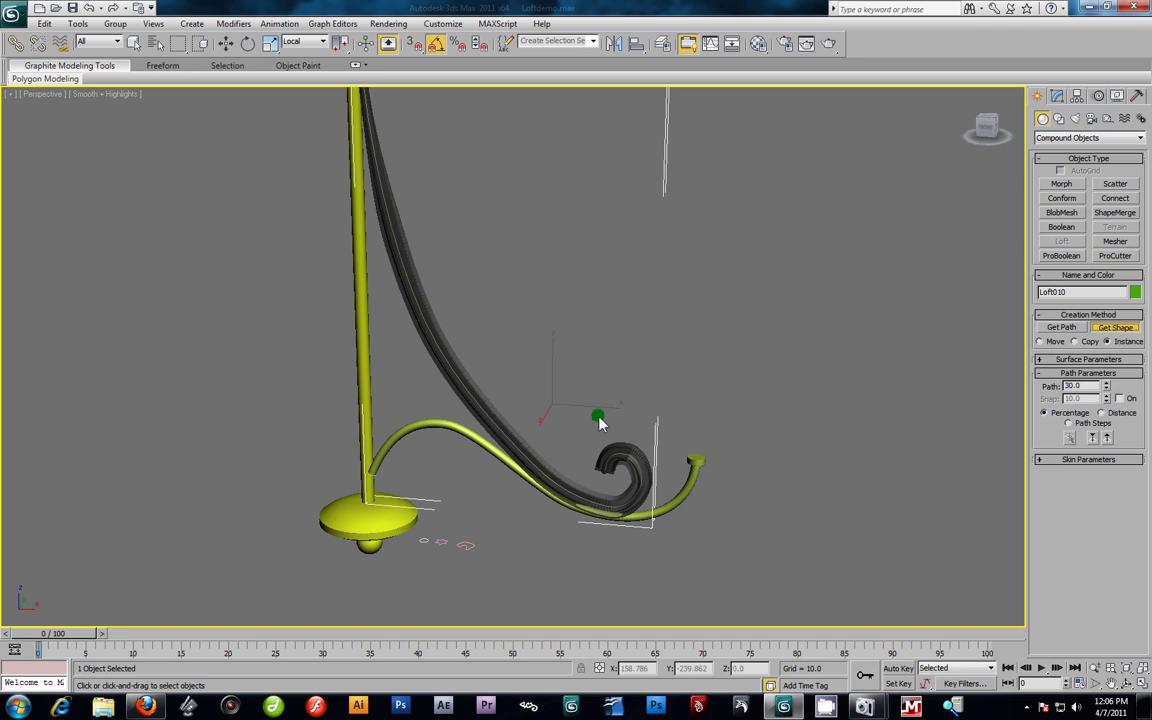
{"action": "left_click", "coordinate": [427, 545]}
{"action": "mouse_move", "coordinate": [520, 335]}
{"action": "middle_mouse_down", "text": "alt"}
{"action": "mouse_move", "coordinate": [430, 321]}
{"action": "mouse_move", "coordinate": [385, 294]}
{"action": "mouse_move", "coordinate": [488, 270]}
{"action": "mouse_move", "coordinate": [543, 370]}
{"action": "mouse_move", "coordinate": [458, 332]}
{"action": "mouse_move", "coordinate": [558, 420]}
{"action": "mouse_move", "coordinate": [527, 451]}
{"action": "middle_mouse_up", "text": "alt"}
{"action": "scroll", "coordinate": [490, 290], "scroll_direction": "up", "scroll_amount": 3}
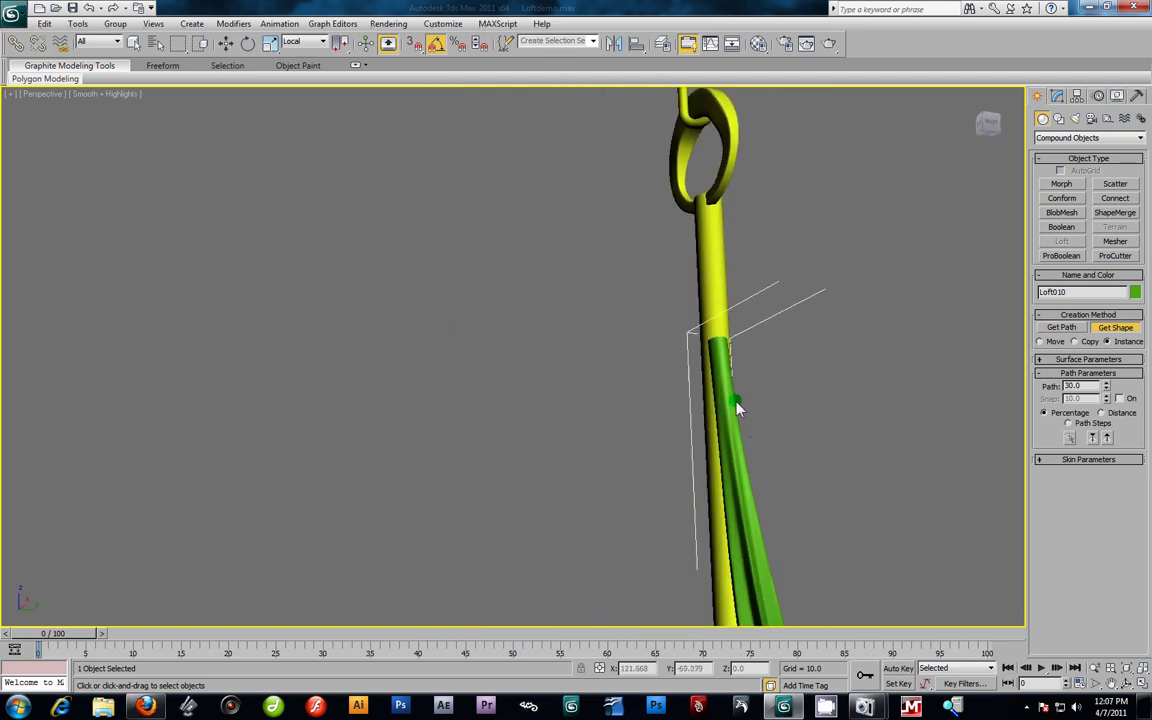
{"action": "middle_click_drag", "start_coordinate": [736, 402], "coordinate": [619, 338], "text": "alt"}
{"action": "middle_click_drag", "start_coordinate": [655, 500], "coordinate": [600, 345], "text": "alt"}
Step: Set the scroll arm's loft path level to 35 percent and add the freeform curved profile there
{"action": "left_click", "coordinate": [1078, 386]}
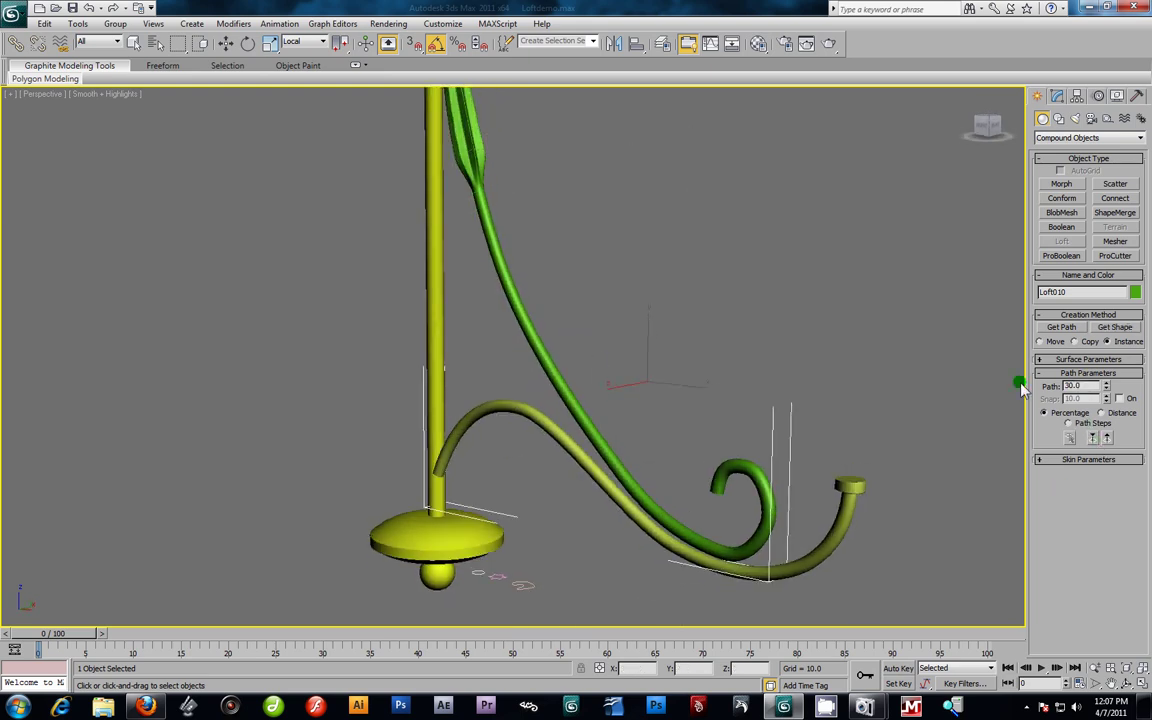
{"action": "left_click_drag", "start_coordinate": [1085, 386], "coordinate": [912, 346]}
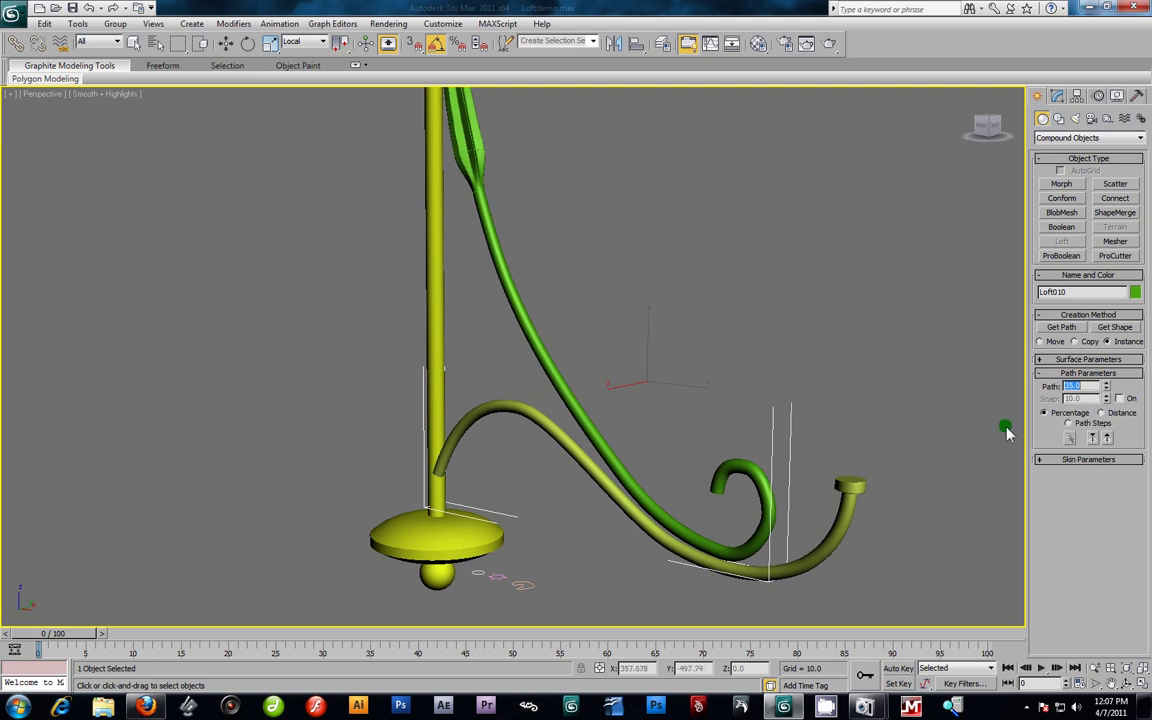
{"action": "left_click", "coordinate": [1105, 329]}
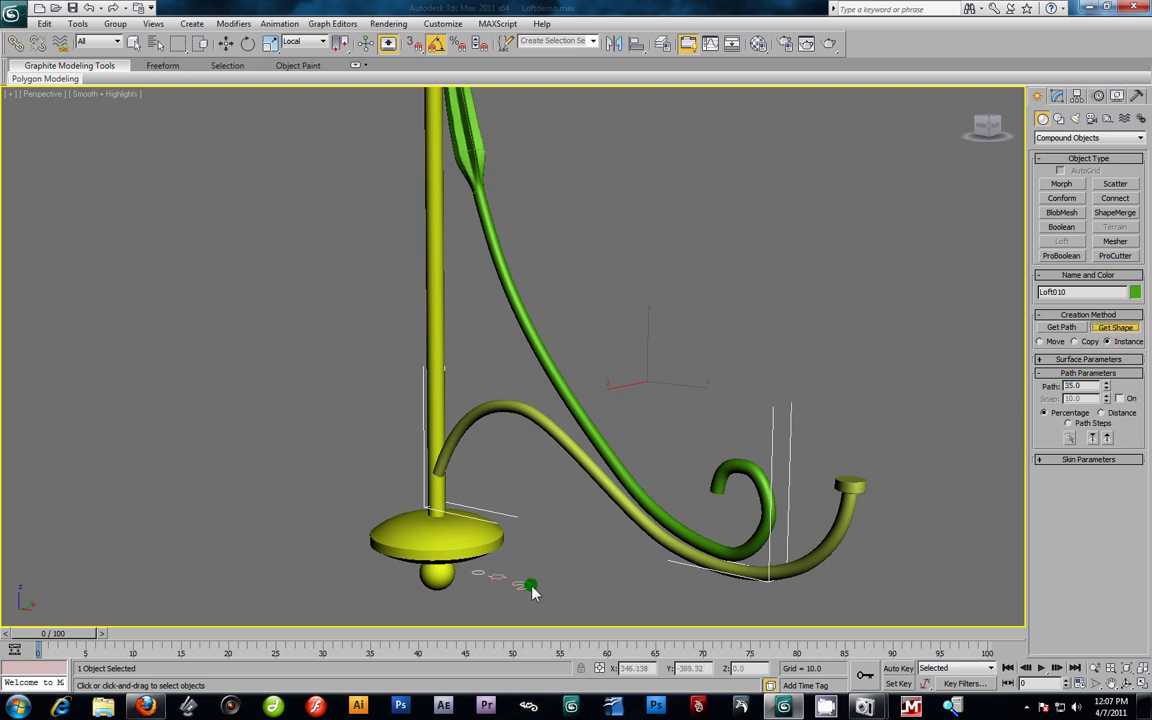
{"action": "left_click", "coordinate": [532, 592]}
{"action": "middle_click_drag", "start_coordinate": [676, 483], "coordinate": [603, 416], "text": "alt"}
Step: Set the scroll arm's loft path level to 40 percent and add the circle profile there
{"action": "right_click", "coordinate": [998, 388]}
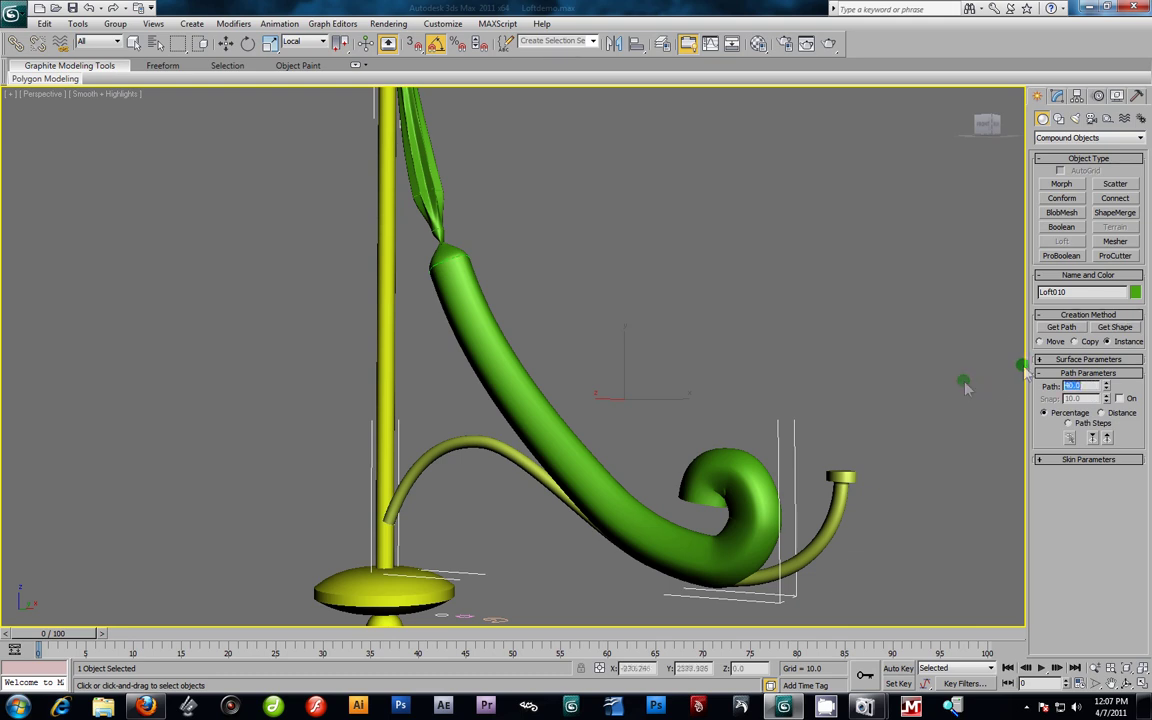
{"action": "left_click", "coordinate": [1115, 327]}
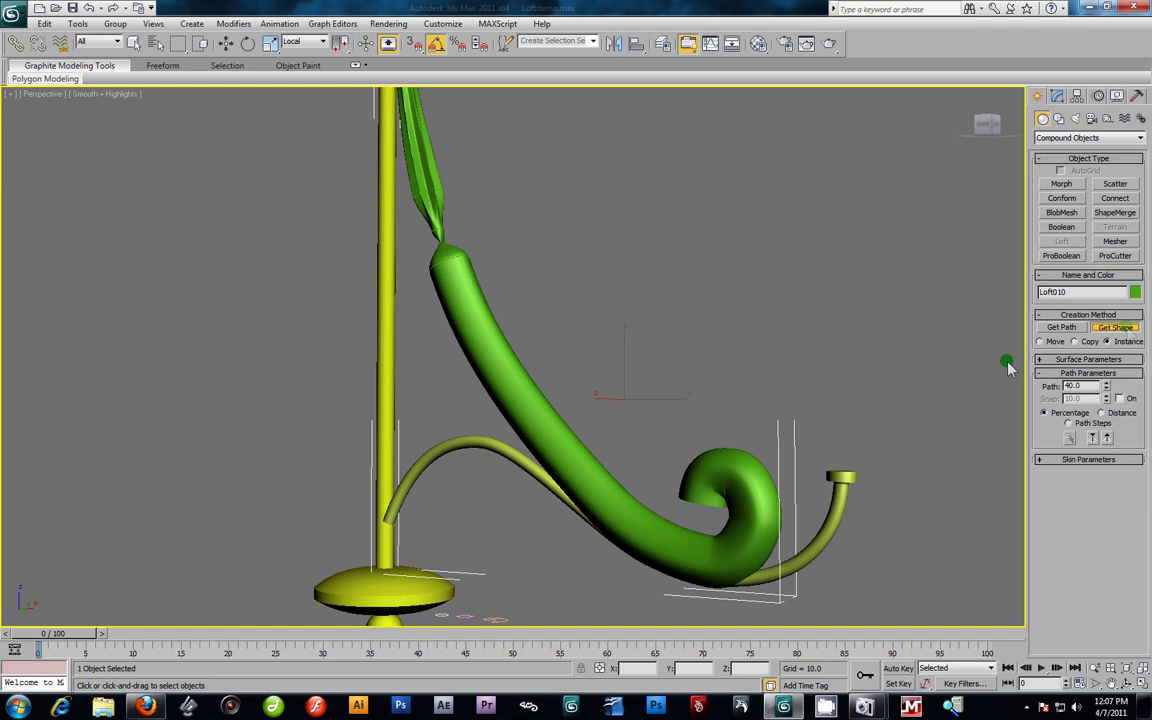
{"action": "left_click", "coordinate": [444, 618]}
{"action": "middle_click_drag", "start_coordinate": [690, 340], "coordinate": [686, 366], "text": "alt"}
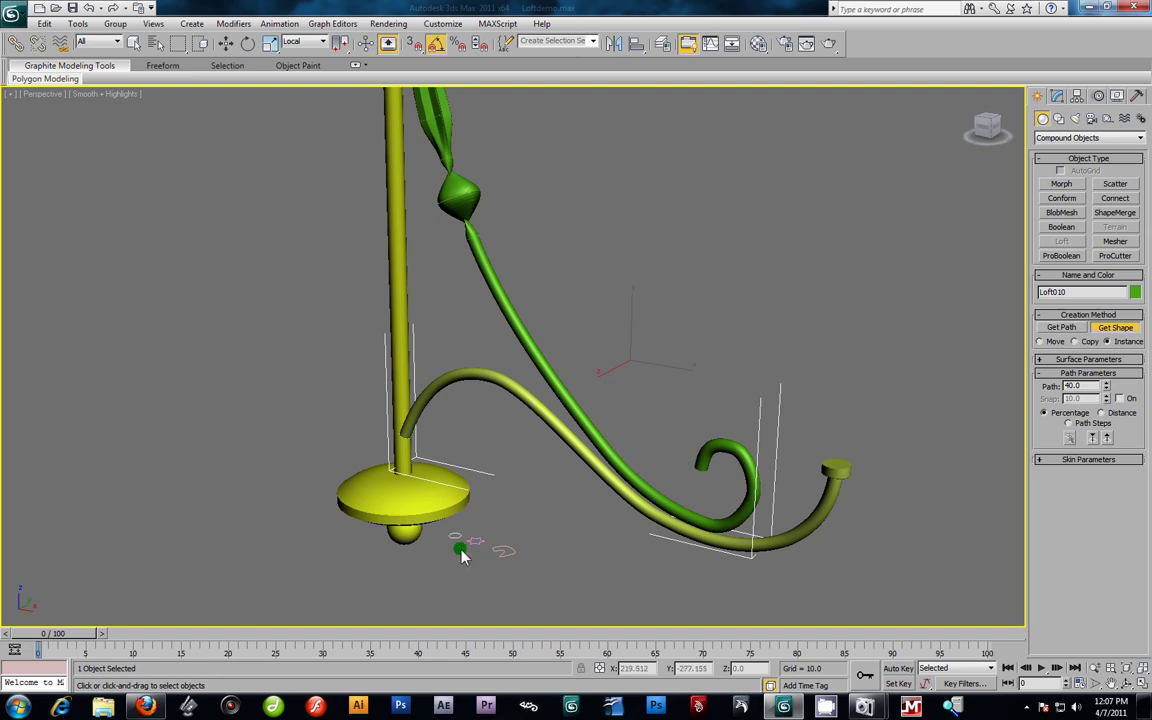
Step: Examine the circle, star and freeform profiles beside the base and compare them with the shaped scroll arm
{"action": "scroll", "coordinate": [500, 500], "scroll_direction": "up", "scroll_amount": 5}
{"action": "scroll", "coordinate": [547, 558], "scroll_direction": "up", "scroll_amount": 4}
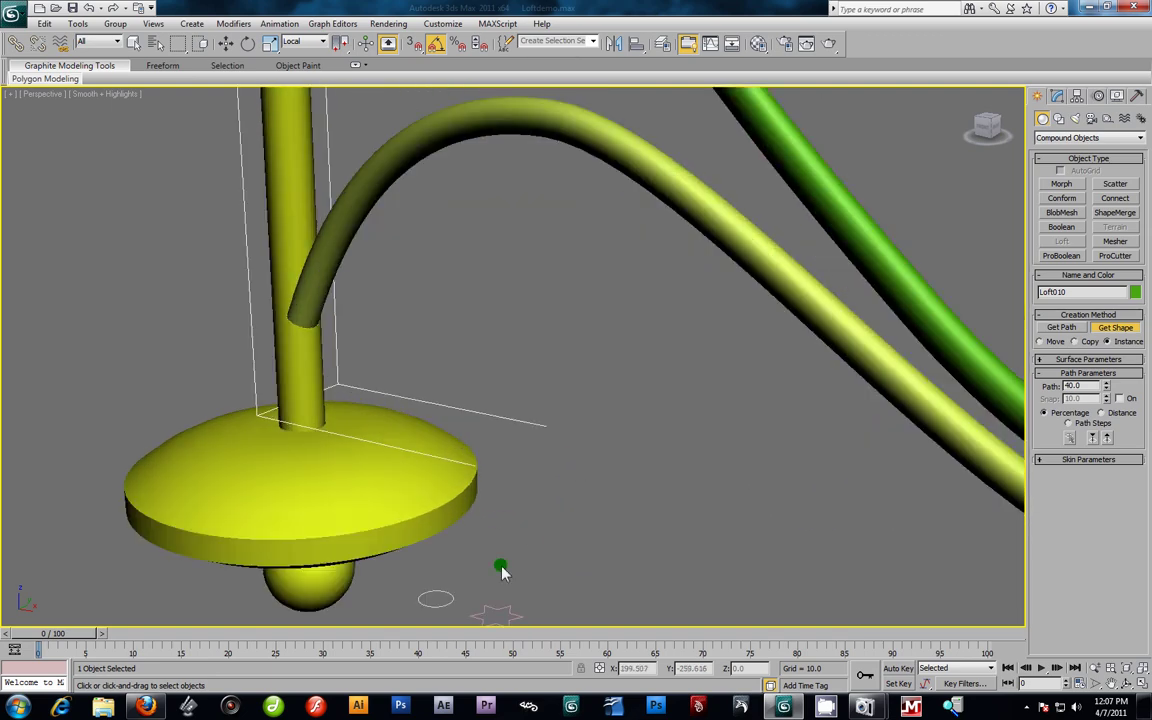
{"action": "scroll", "coordinate": [501, 566], "scroll_direction": "down", "scroll_amount": 2}
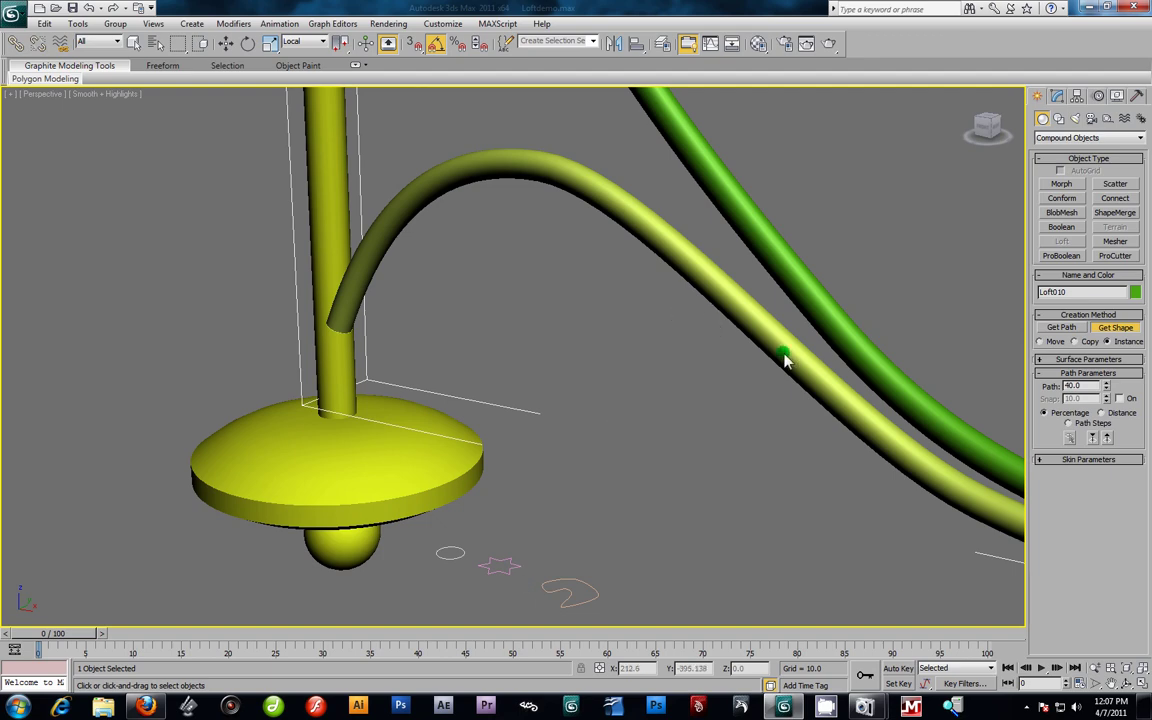
{"action": "scroll", "coordinate": [670, 410], "scroll_direction": "down", "scroll_amount": 2}
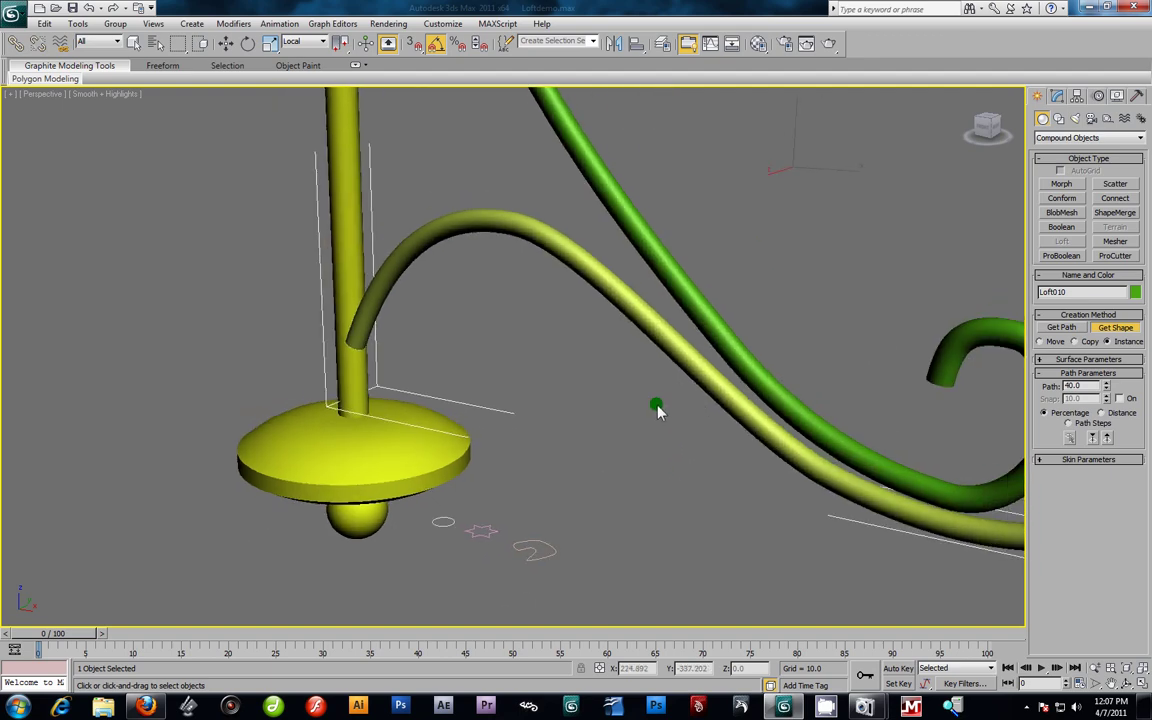
{"action": "scroll", "coordinate": [670, 395], "scroll_direction": "down", "scroll_amount": 4}
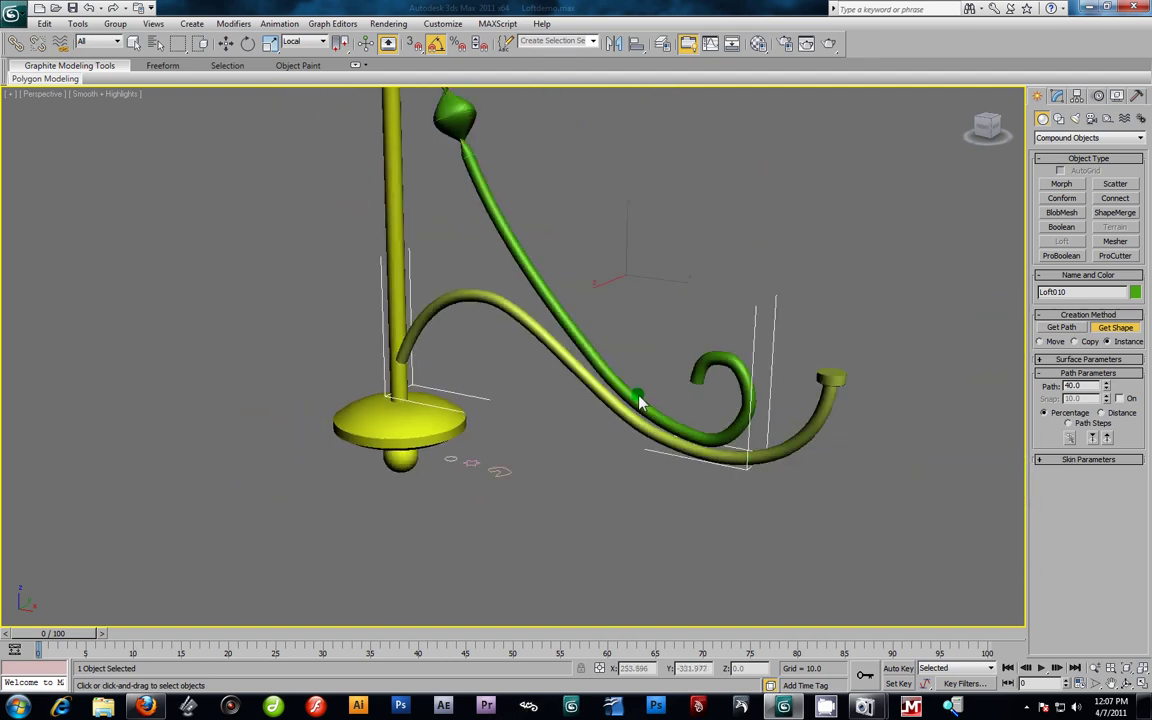
{"action": "middle_click_drag", "start_coordinate": [640, 477], "coordinate": [520, 462], "text": "alt"}
{"action": "scroll", "coordinate": [520, 462], "scroll_direction": "up", "scroll_amount": 5}
{"action": "scroll", "coordinate": [522, 465], "scroll_direction": "down", "scroll_amount": 3}
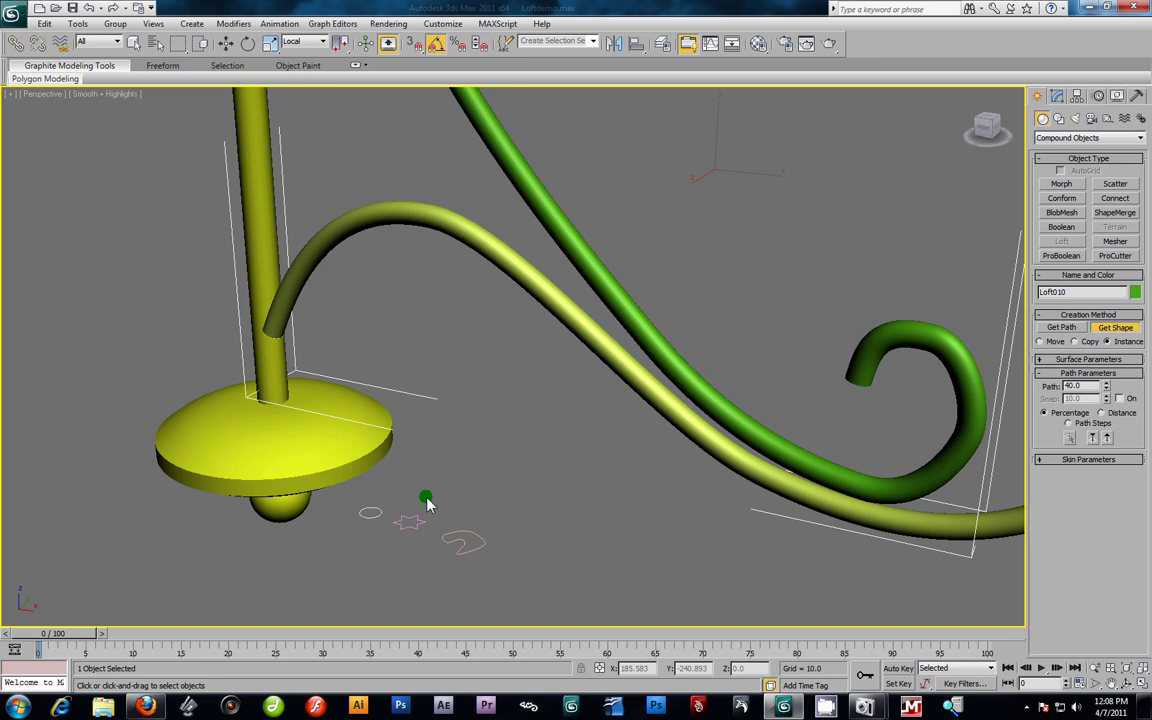
{"action": "middle_click_drag", "start_coordinate": [478, 483], "coordinate": [422, 520], "text": "alt"}
{"action": "middle_click_drag", "start_coordinate": [437, 375], "coordinate": [430, 455], "text": "alt"}
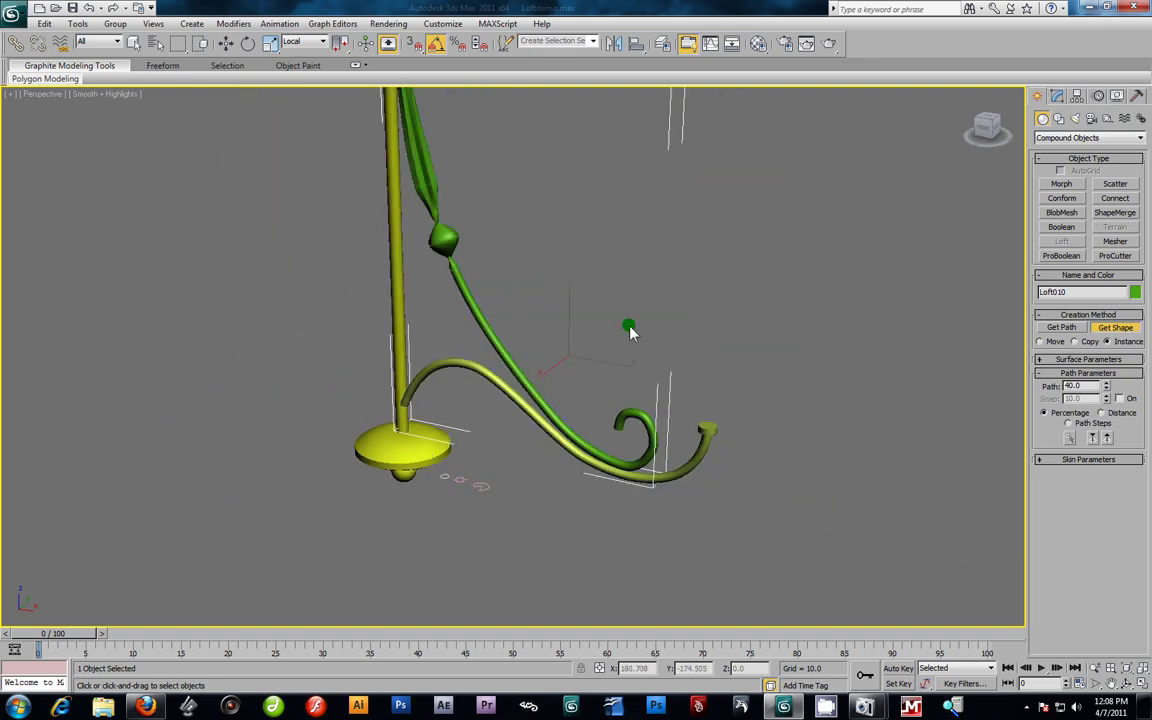
{"action": "left_click_drag", "start_coordinate": [1082, 386], "coordinate": [958, 379]}
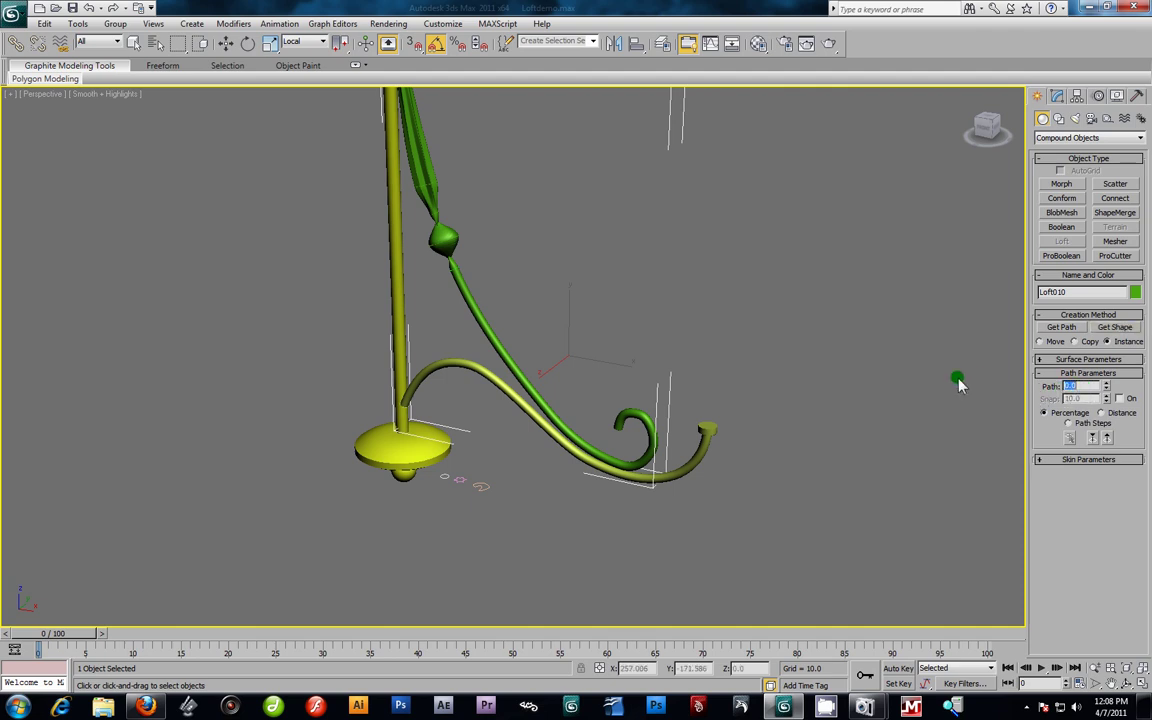
{"action": "left_click", "coordinate": [1116, 328]}
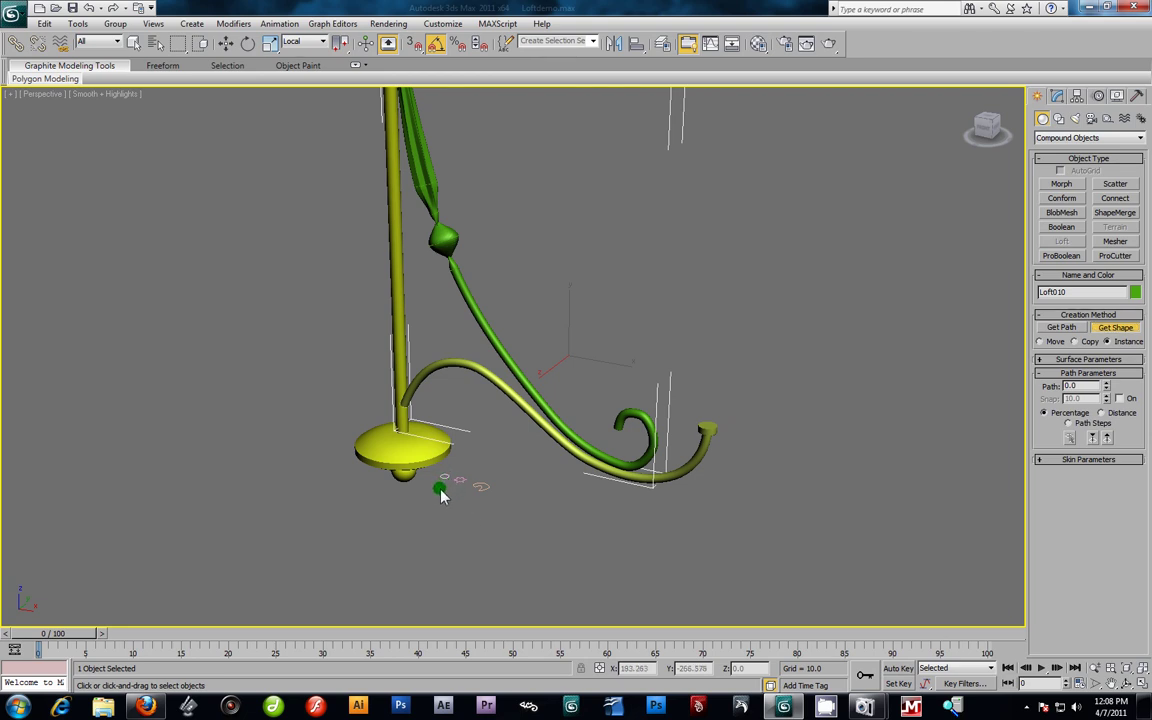
{"action": "middle_click_drag", "start_coordinate": [504, 267], "coordinate": [548, 458]}
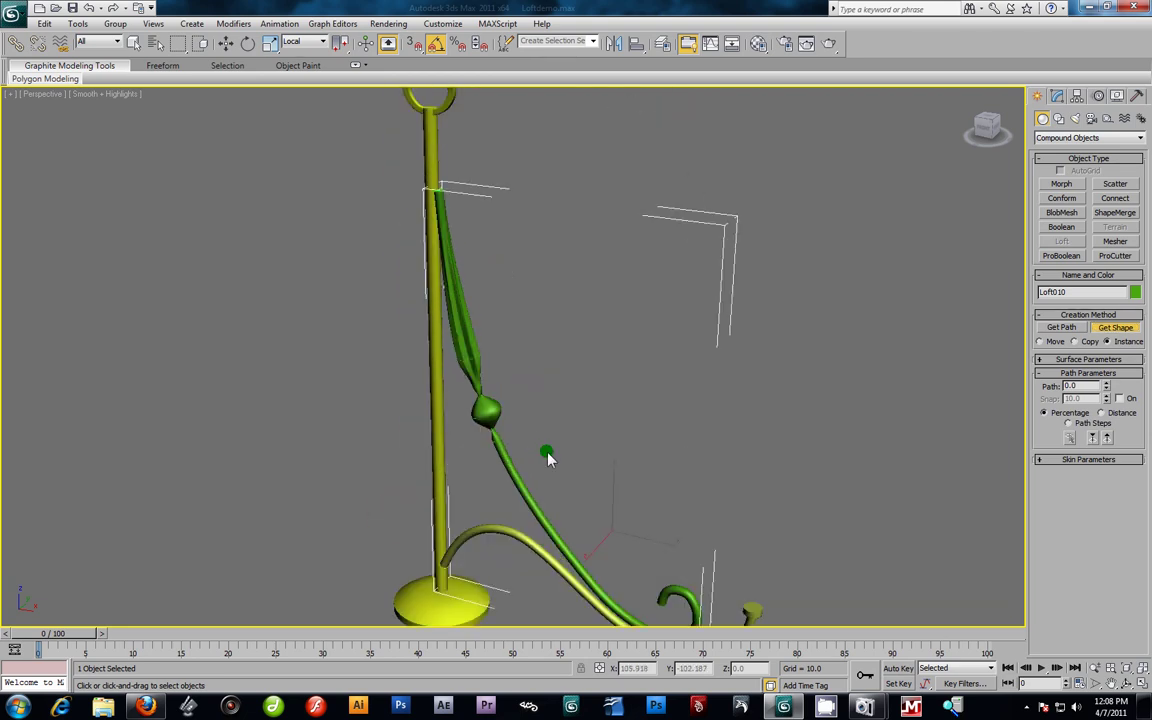
{"action": "left_click", "coordinate": [1057, 95]}
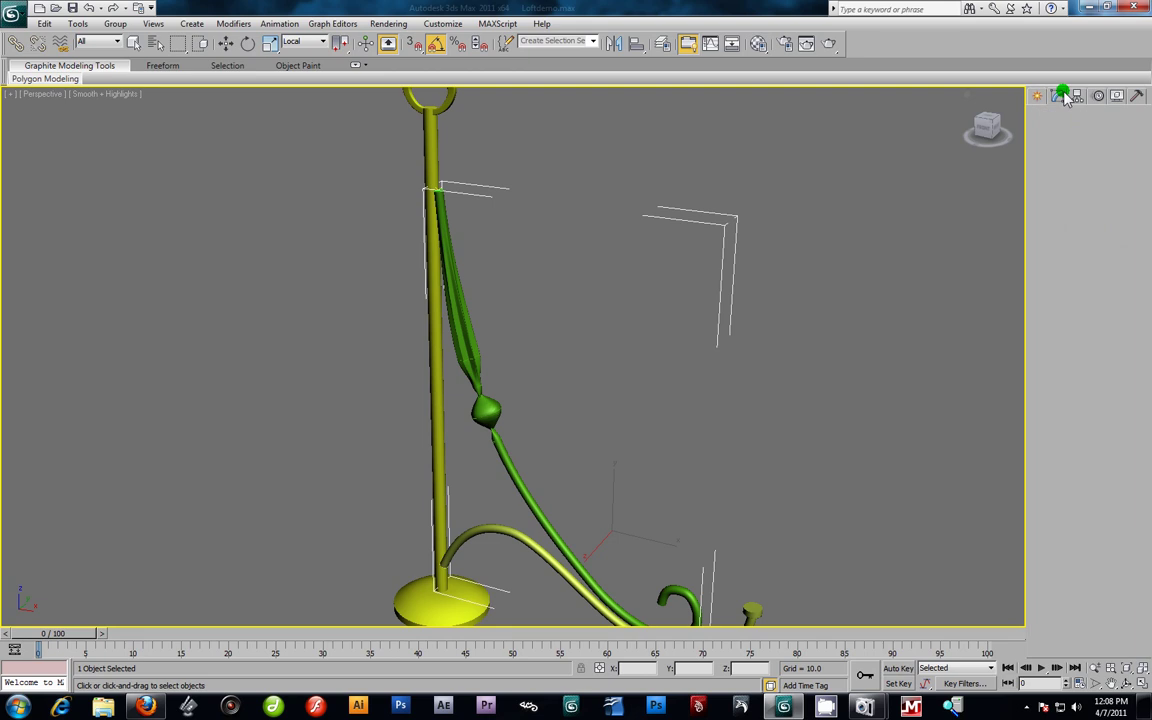
{"action": "left_click", "coordinate": [1085, 133]}
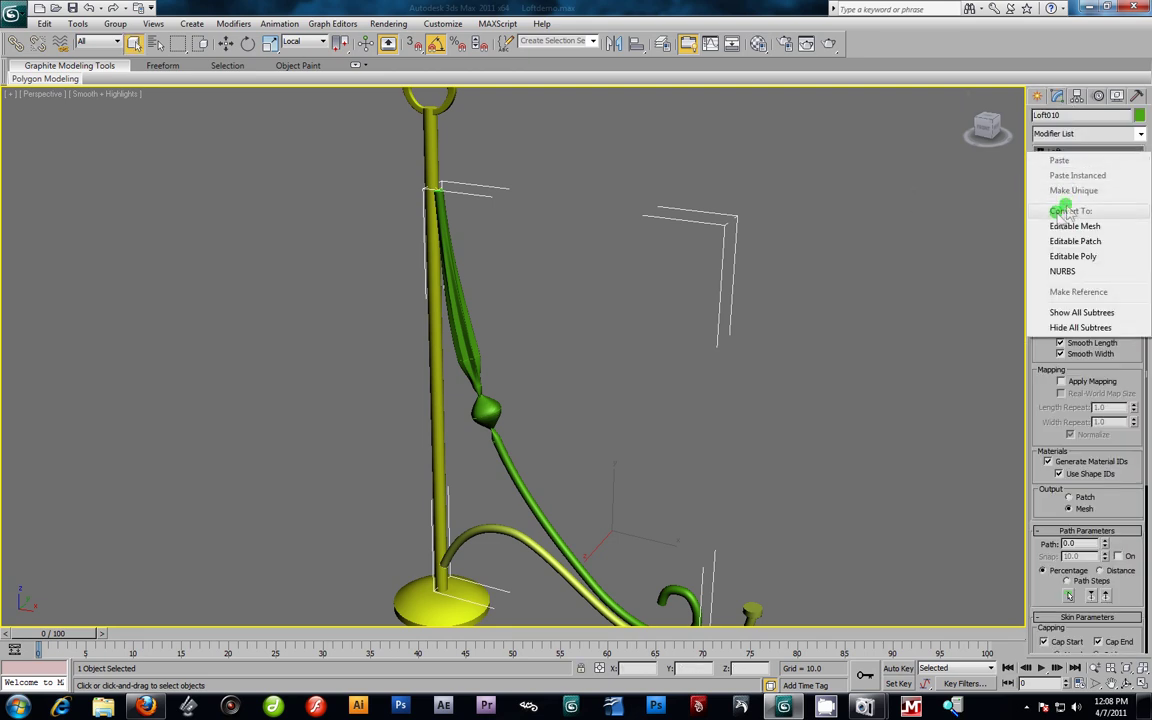
{"action": "left_click", "coordinate": [923, 203]}
{"action": "left_click", "coordinate": [923, 203]}
Step: Delete the multi-profile scroll arm loft, keeping only its path line
{"action": "left_click", "coordinate": [226, 43]}
{"action": "scroll", "coordinate": [617, 458], "scroll_direction": "down", "scroll_amount": 3}
{"action": "left_click", "coordinate": [497, 437]}
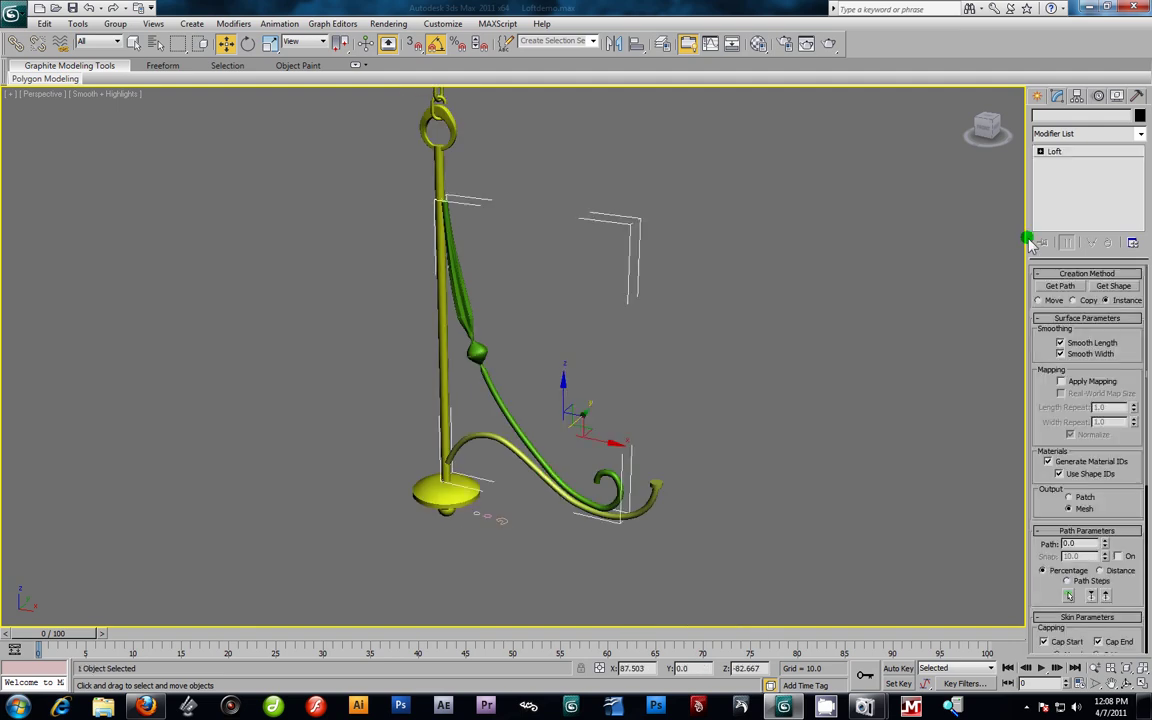
{"action": "left_click", "coordinate": [1090, 151]}
{"action": "key", "text": "Delete"}
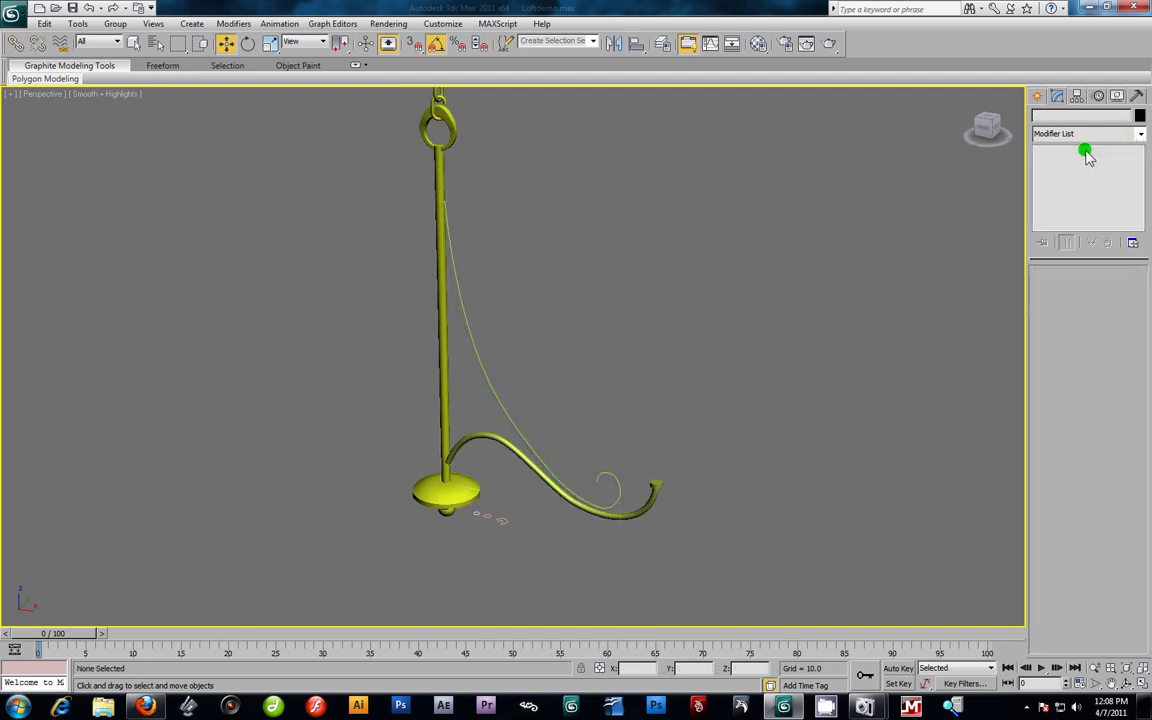
Step: Loft the circle profile along the scroll arm's path line as a single uniform shape
{"action": "left_click", "coordinate": [483, 372]}
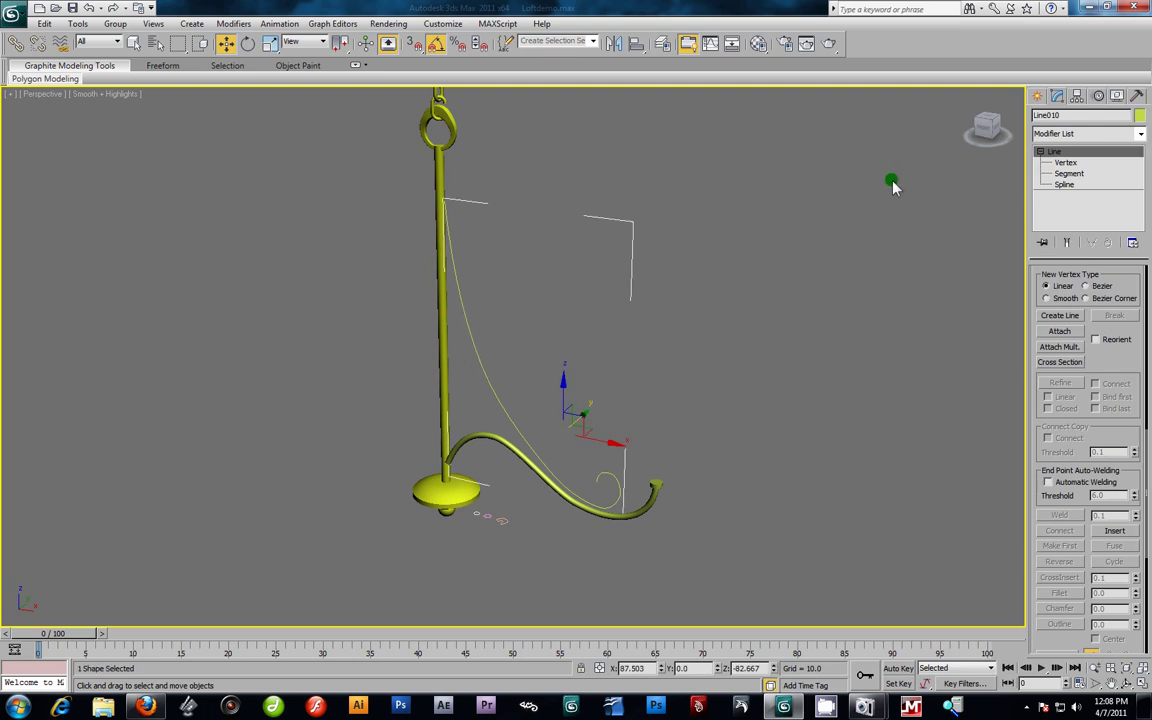
{"action": "left_click", "coordinate": [1040, 97]}
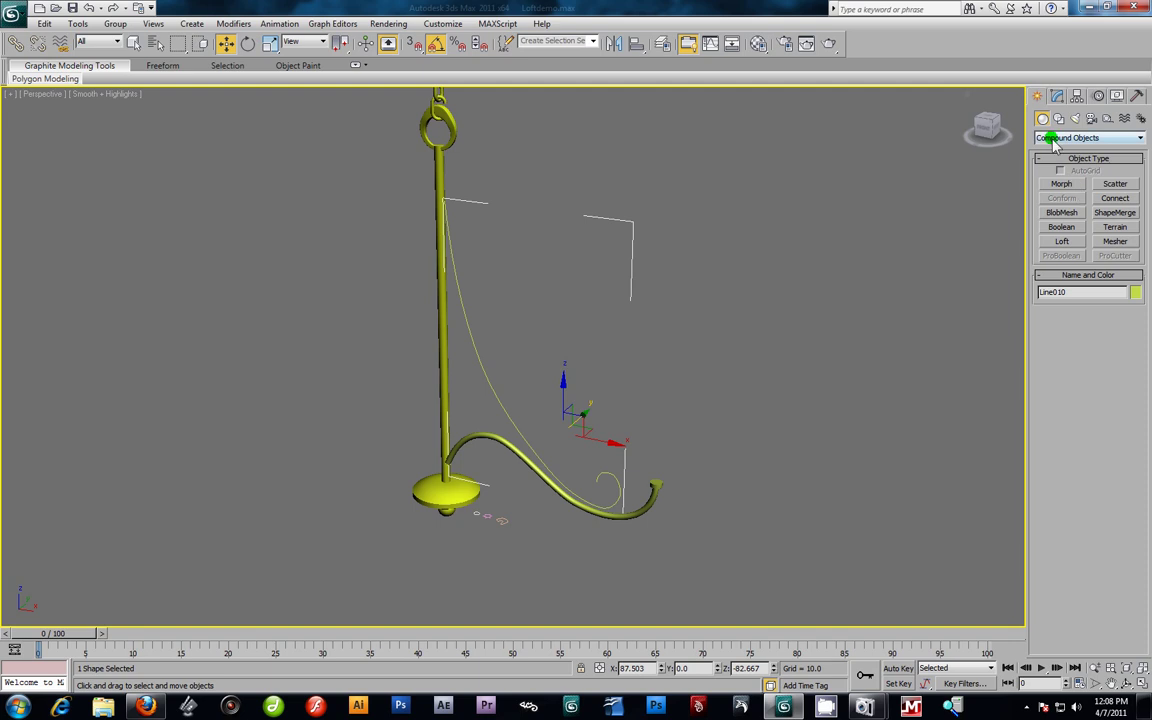
{"action": "left_click", "coordinate": [1062, 241]}
{"action": "left_click", "coordinate": [1115, 327]}
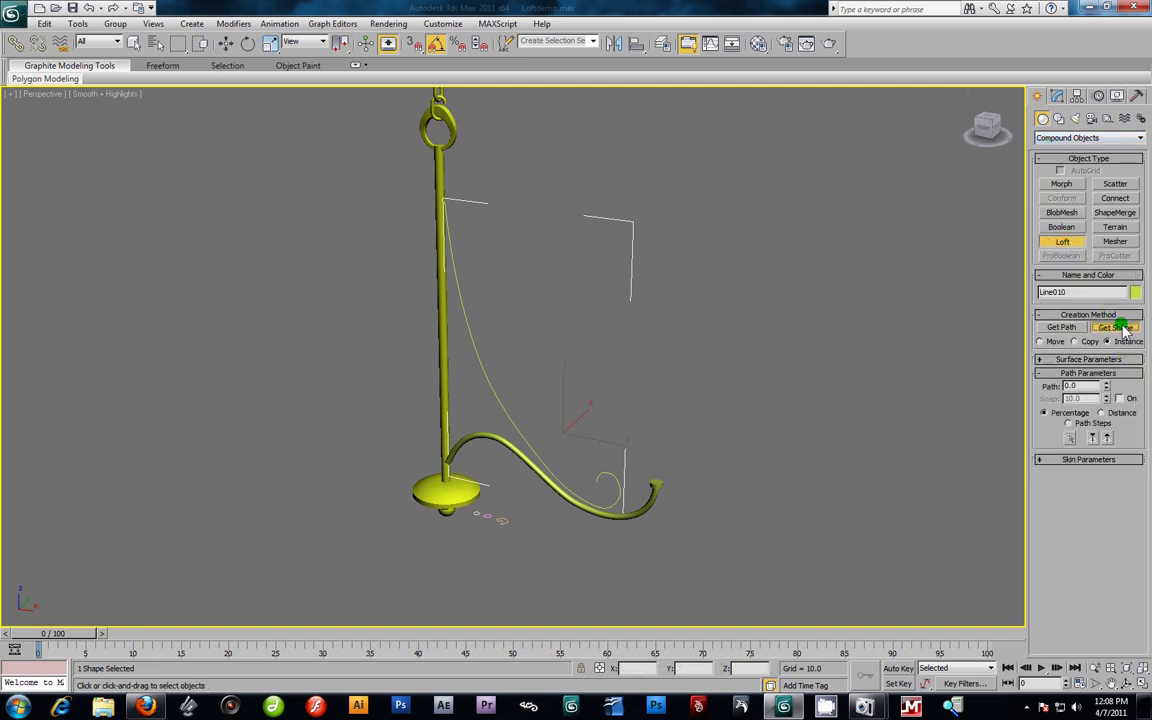
{"action": "left_click", "coordinate": [478, 519]}
{"action": "middle_click_drag", "start_coordinate": [522, 465], "coordinate": [602, 442], "text": "alt"}
Step: Recolour the scroll arm loft yellow-green to match the other parts and turn off edged faces in the Front view
{"action": "key", "text": "alt+w"}
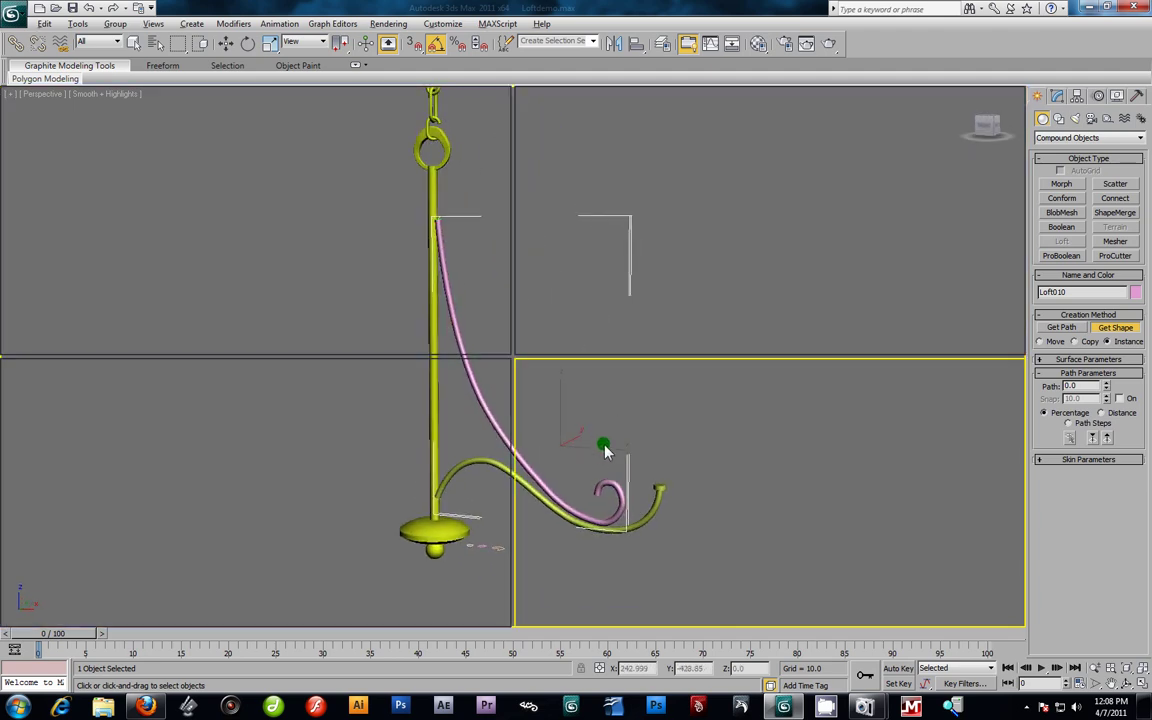
{"action": "key", "text": "w"}
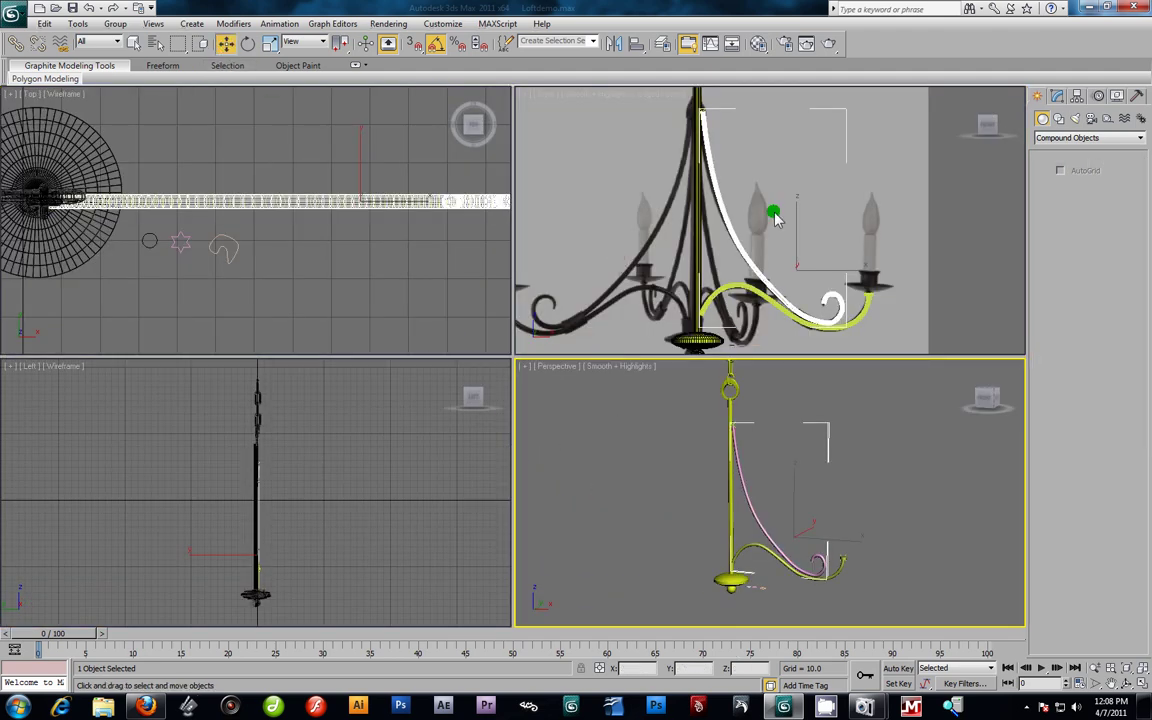
{"action": "scroll", "coordinate": [775, 222], "scroll_direction": "up", "scroll_amount": 5}
{"action": "key", "text": "alt+w"}
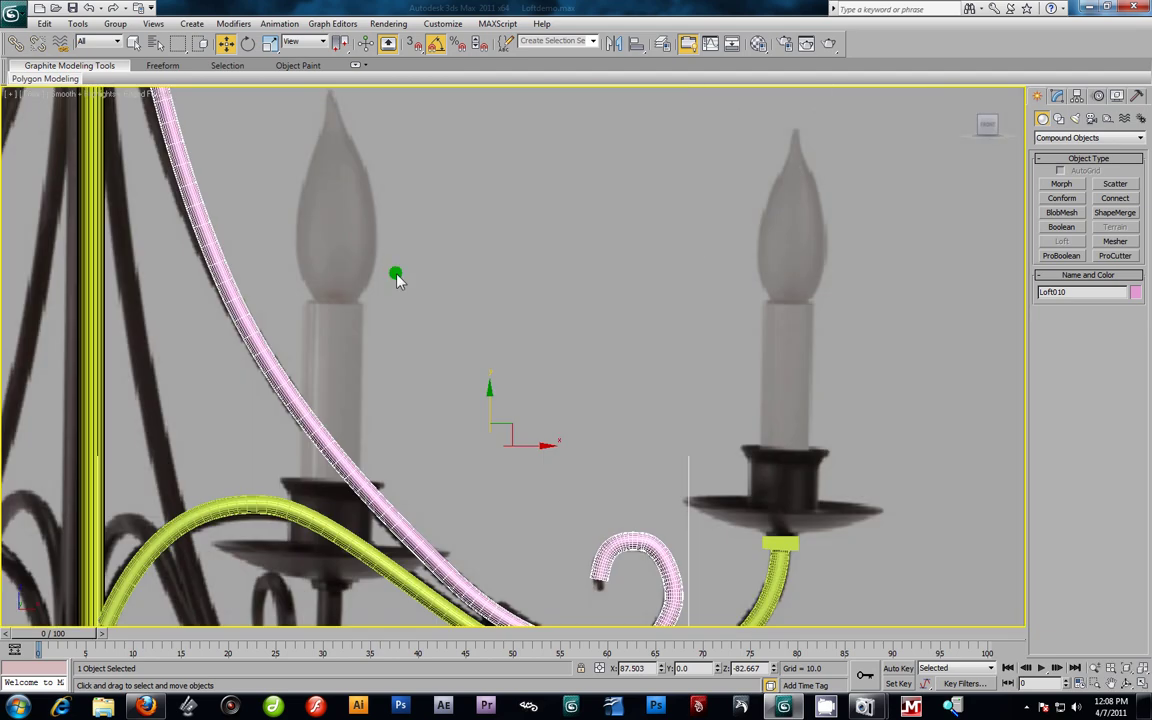
{"action": "scroll", "coordinate": [566, 260], "scroll_direction": "down", "scroll_amount": 3}
{"action": "scroll", "coordinate": [595, 288], "scroll_direction": "up", "scroll_amount": 2}
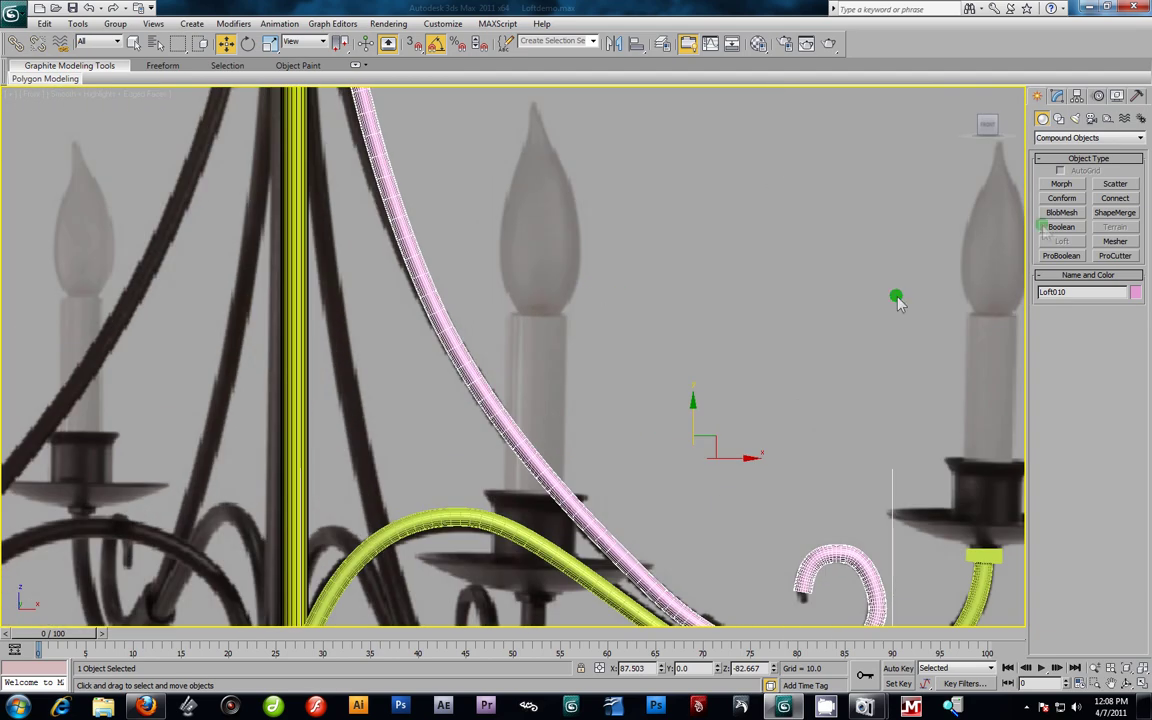
{"action": "left_click", "coordinate": [1130, 294]}
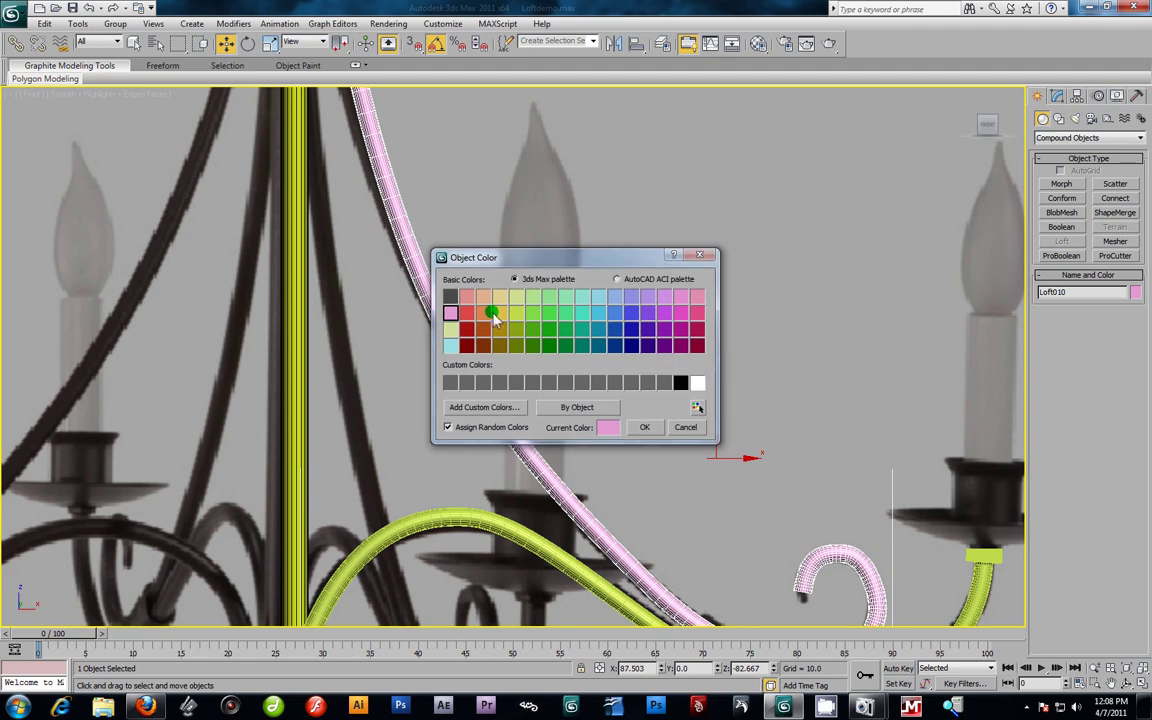
{"action": "left_click", "coordinate": [644, 427]}
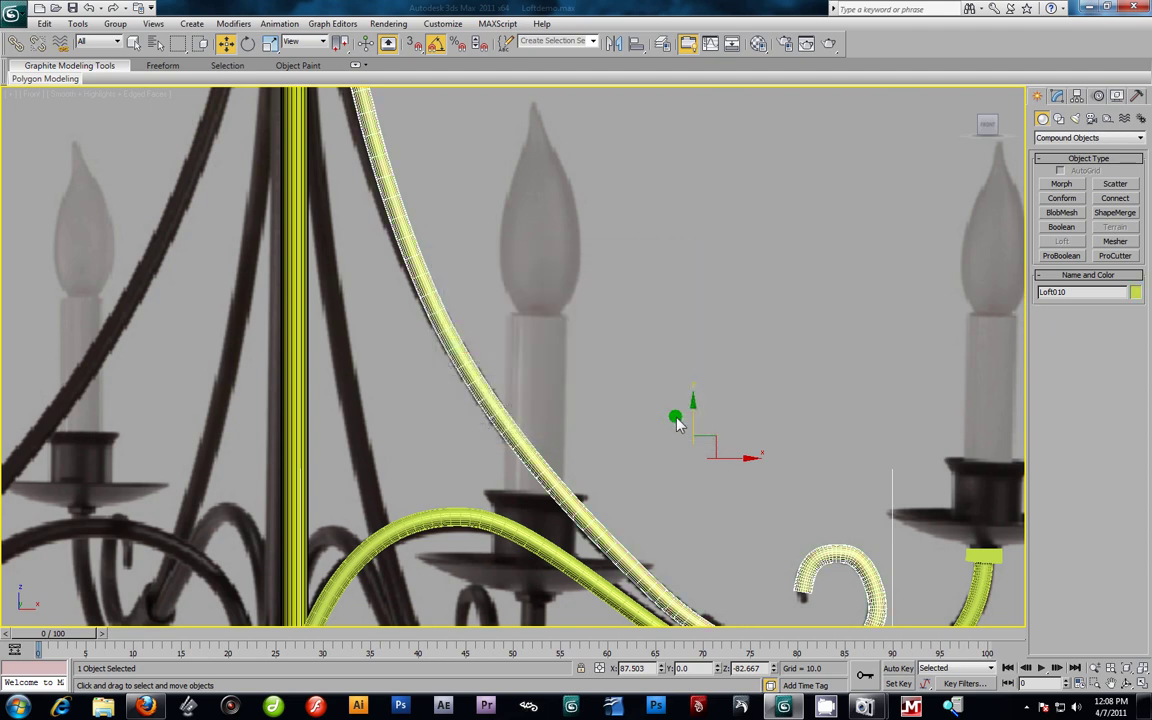
{"action": "scroll", "coordinate": [589, 339], "scroll_direction": "up", "scroll_amount": 3}
{"action": "key", "text": "F4"}
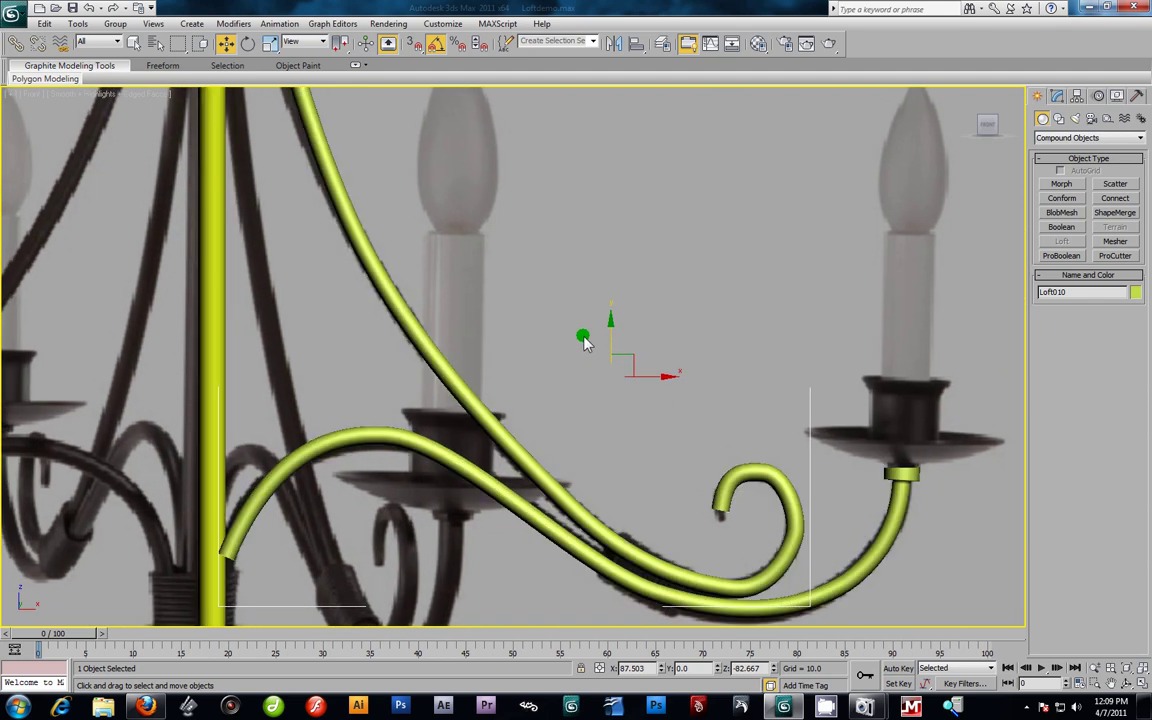
Step: Select the scroll arm's loft rather than its path line and open its Scale deformation curve
{"action": "scroll", "coordinate": [570, 330], "scroll_direction": "down", "scroll_amount": 4}
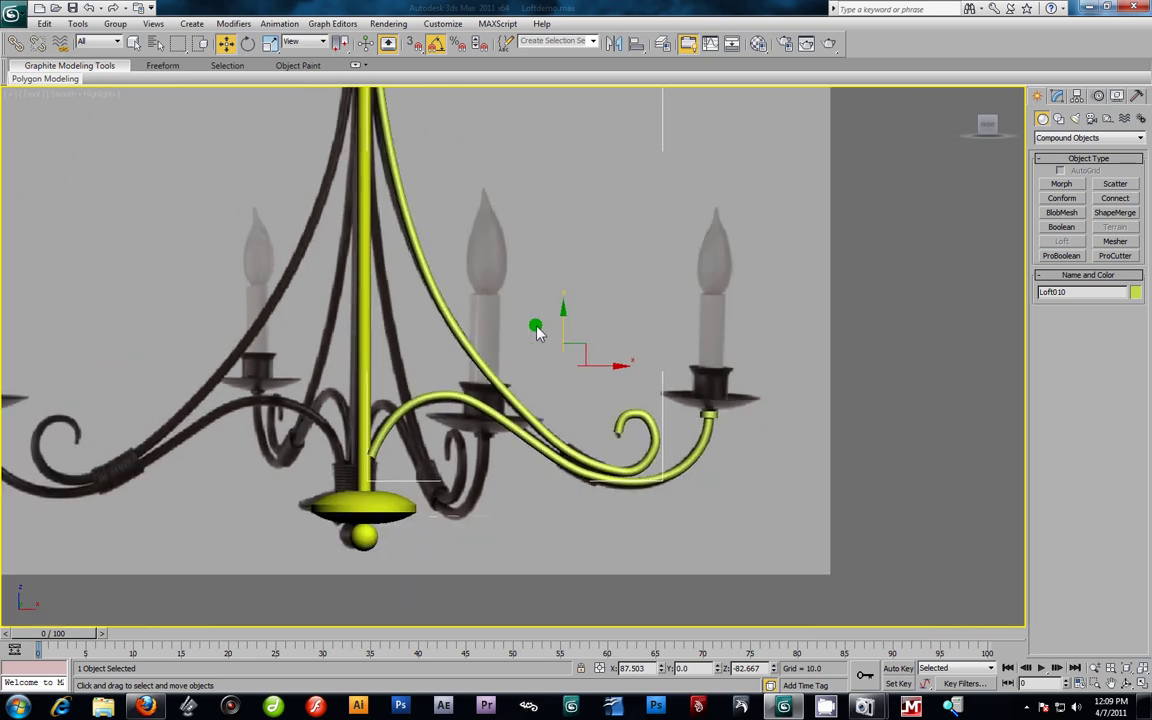
{"action": "scroll", "coordinate": [433, 333], "scroll_direction": "up", "scroll_amount": 2}
{"action": "scroll", "coordinate": [433, 333], "scroll_direction": "up", "scroll_amount": 4}
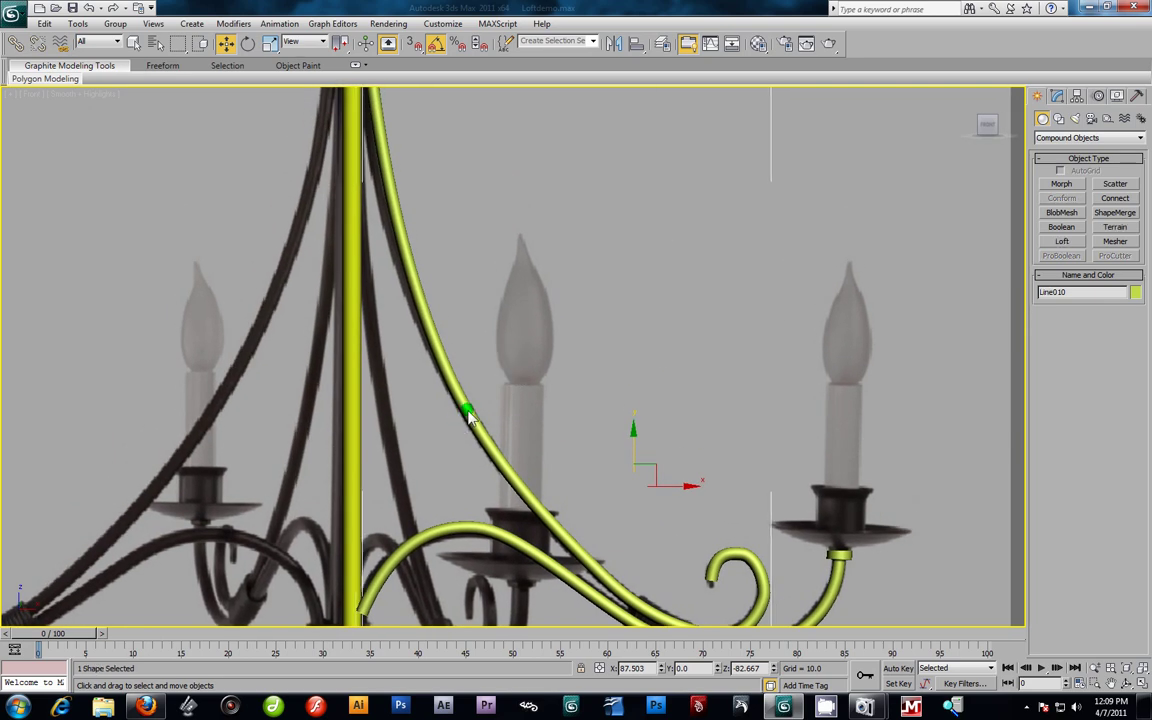
{"action": "left_click", "coordinate": [704, 578]}
{"action": "middle_click_drag", "start_coordinate": [712, 584], "coordinate": [681, 549]}
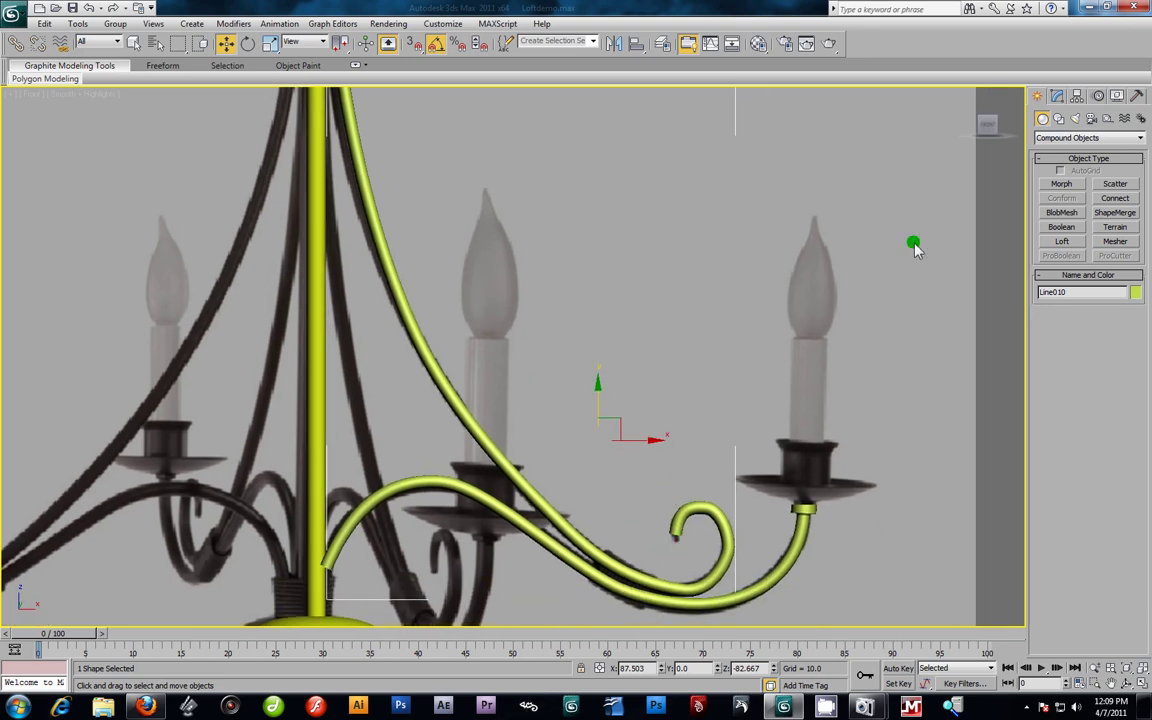
{"action": "left_click", "coordinate": [1057, 97]}
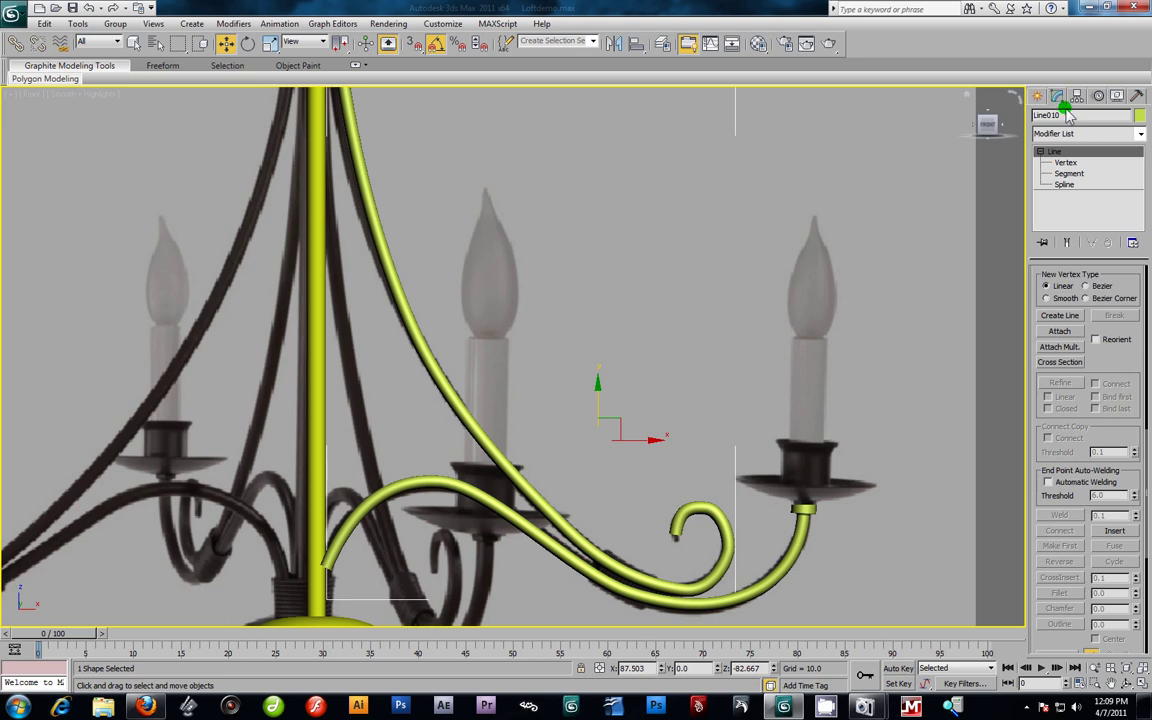
{"action": "left_click", "coordinate": [398, 318]}
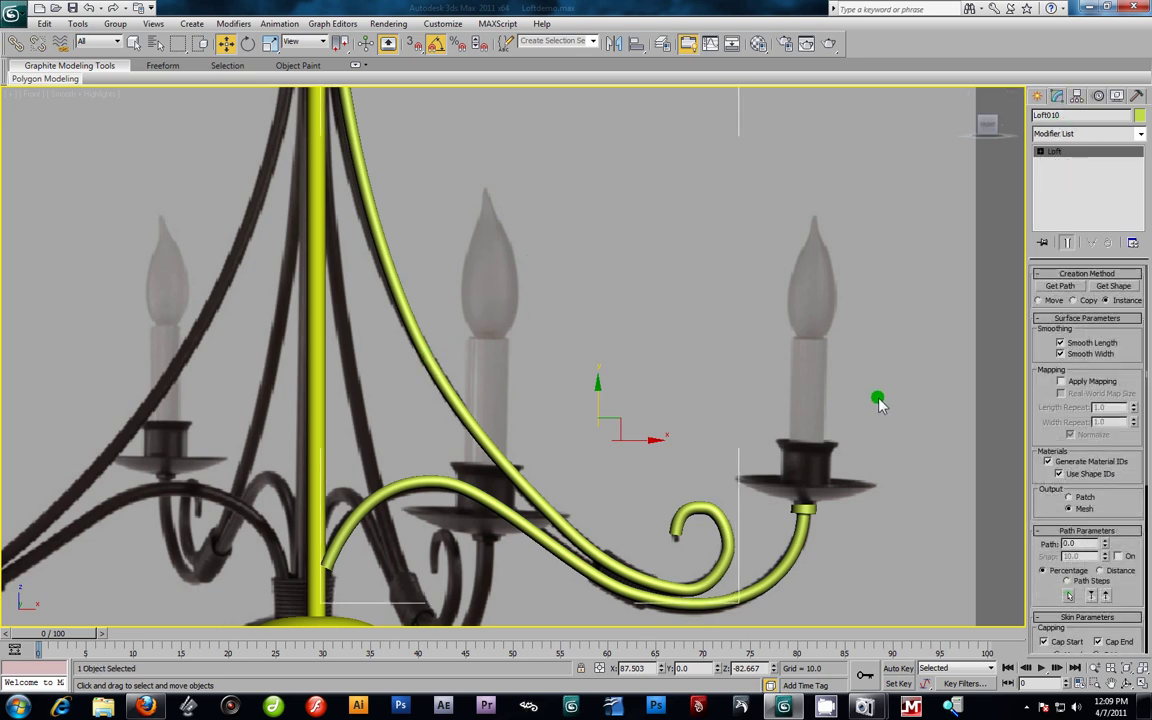
{"action": "scroll", "coordinate": [1116, 287], "scroll_direction": "down", "scroll_amount": 3}
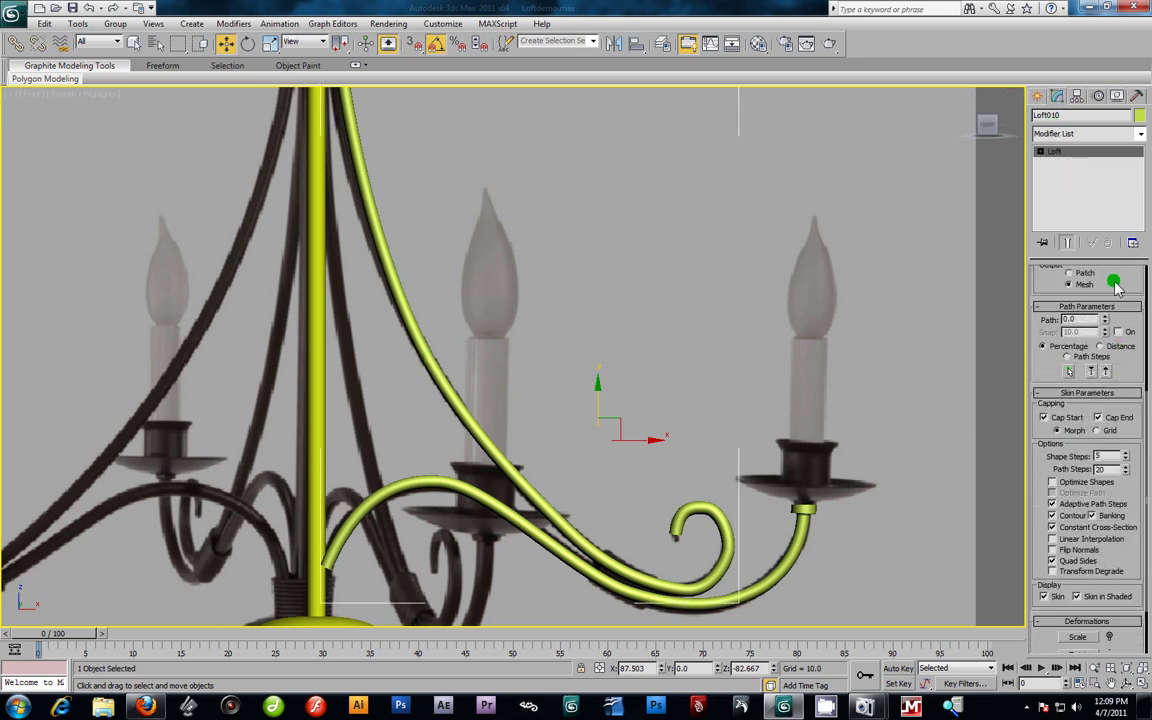
{"action": "scroll", "coordinate": [1080, 535], "scroll_direction": "down", "scroll_amount": 1}
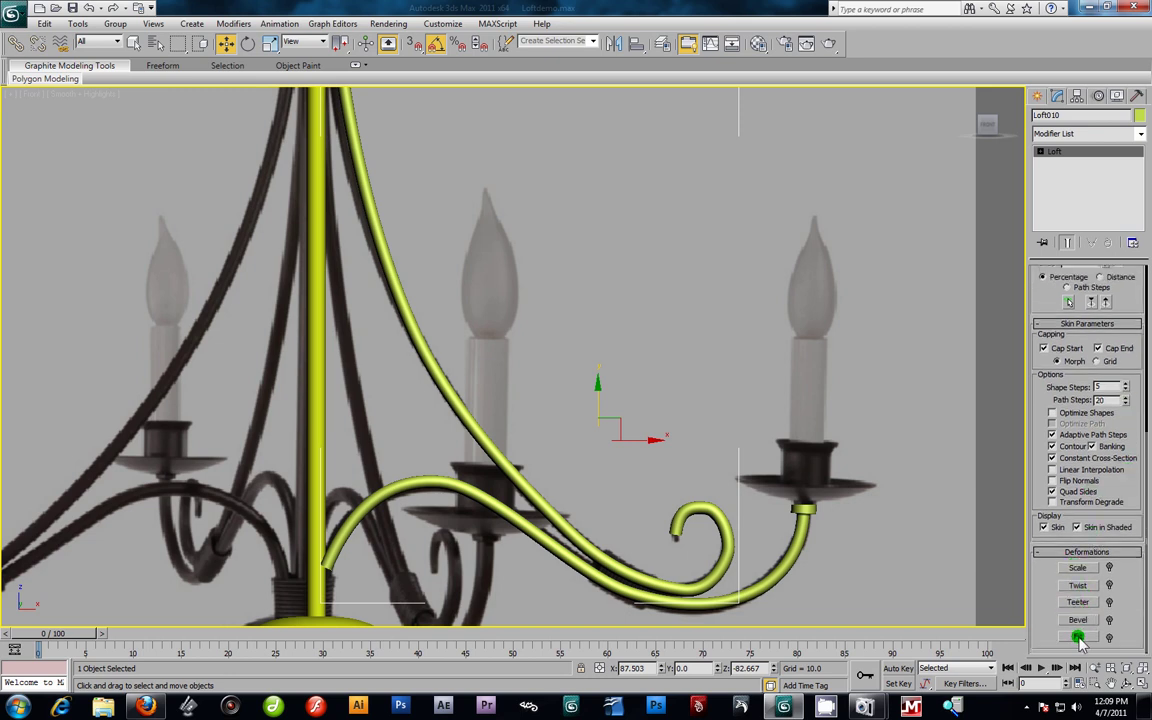
{"action": "left_click", "coordinate": [1078, 568]}
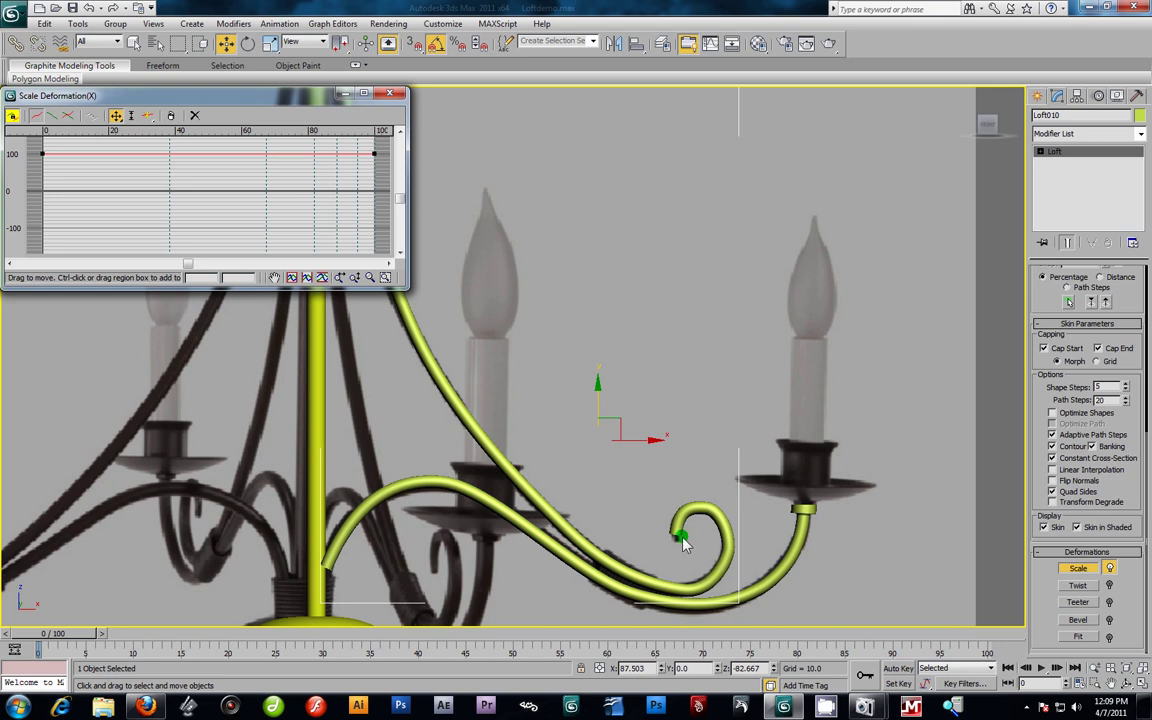
Step: Try tapering the whole scroll arm by lowering the scale curve's end control point to about 0.6 percent
{"action": "left_click_drag", "start_coordinate": [374, 153], "coordinate": [373, 188]}
{"action": "left_click_drag", "start_coordinate": [375, 197], "coordinate": [378, 188]}
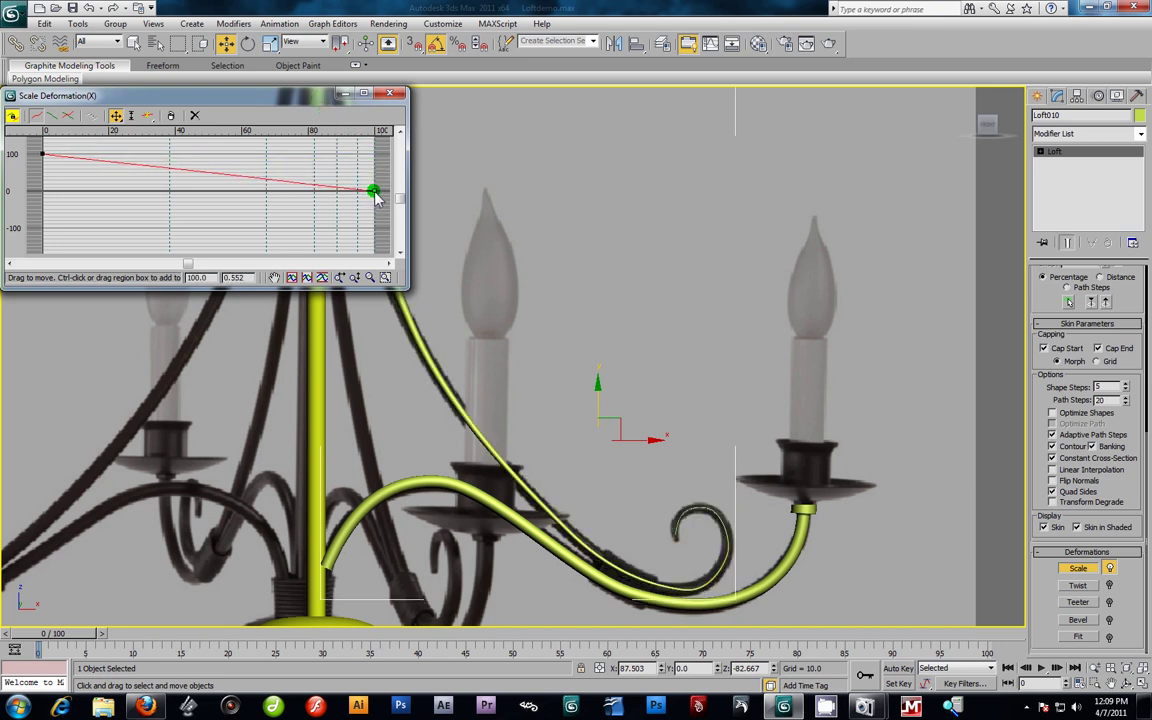
{"action": "left_click", "coordinate": [583, 490]}
{"action": "middle_click_drag", "start_coordinate": [549, 368], "coordinate": [725, 392]}
{"action": "middle_click_drag", "start_coordinate": [860, 460], "coordinate": [781, 441]}
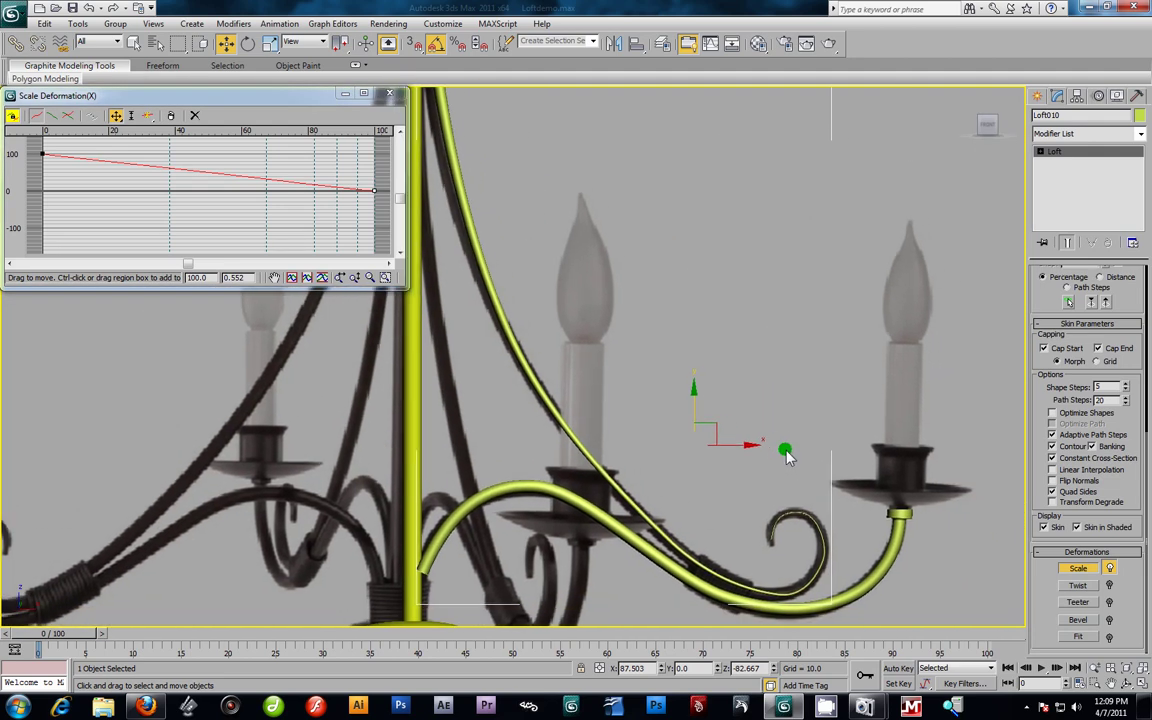
Step: Raise the scale curve's end point, insert a control point at about 88 percent of the path, and taper only the scroll's tip
{"action": "left_click_drag", "start_coordinate": [376, 197], "coordinate": [378, 160]}
{"action": "left_click", "coordinate": [148, 115]}
{"action": "left_click", "coordinate": [336, 160]}
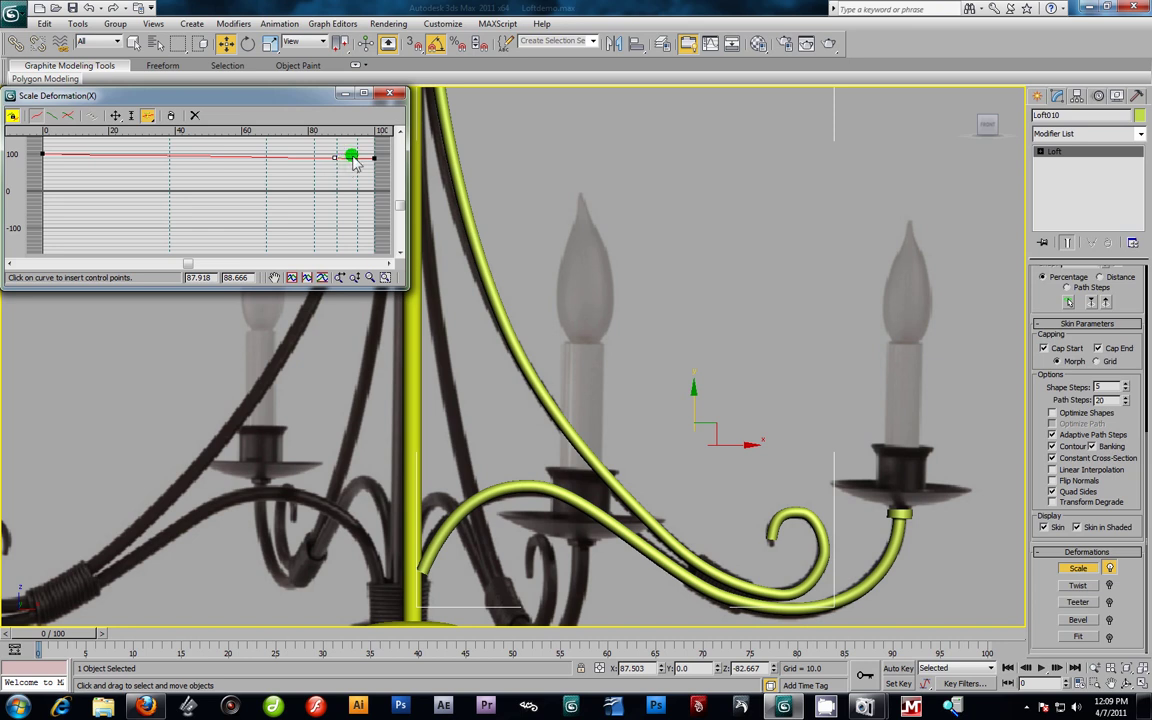
{"action": "left_click_drag", "start_coordinate": [400, 205], "coordinate": [400, 192]}
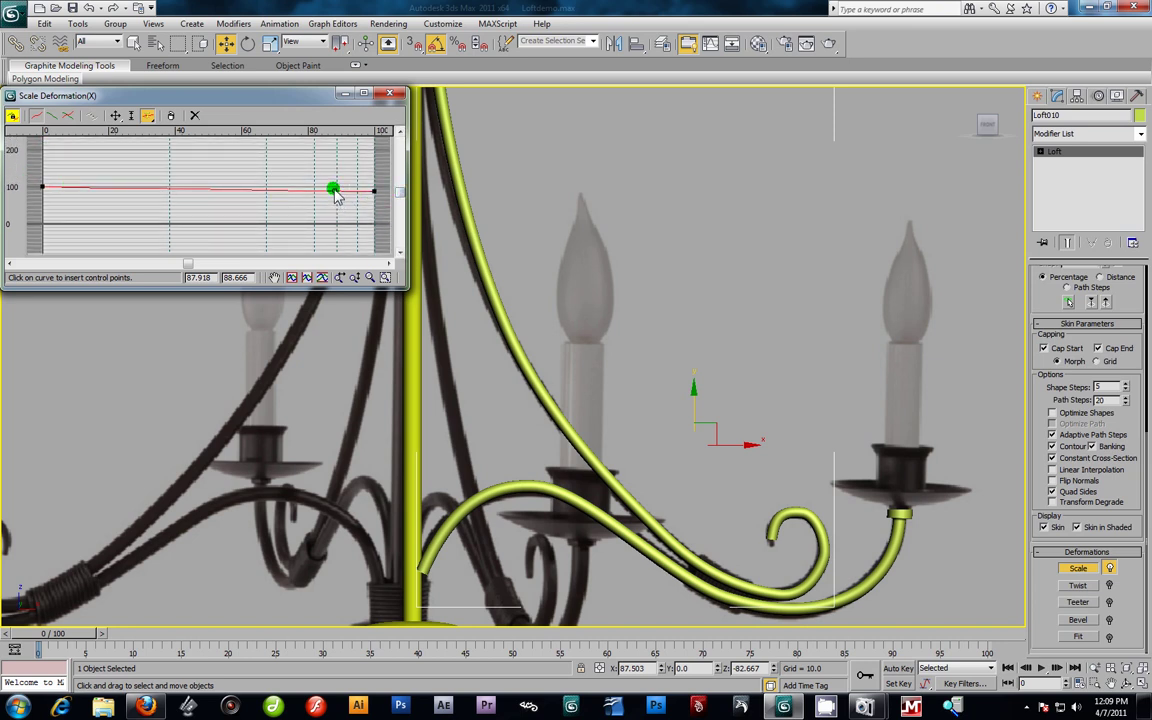
{"action": "left_click", "coordinate": [116, 115]}
{"action": "left_click_drag", "start_coordinate": [338, 195], "coordinate": [377, 222]}
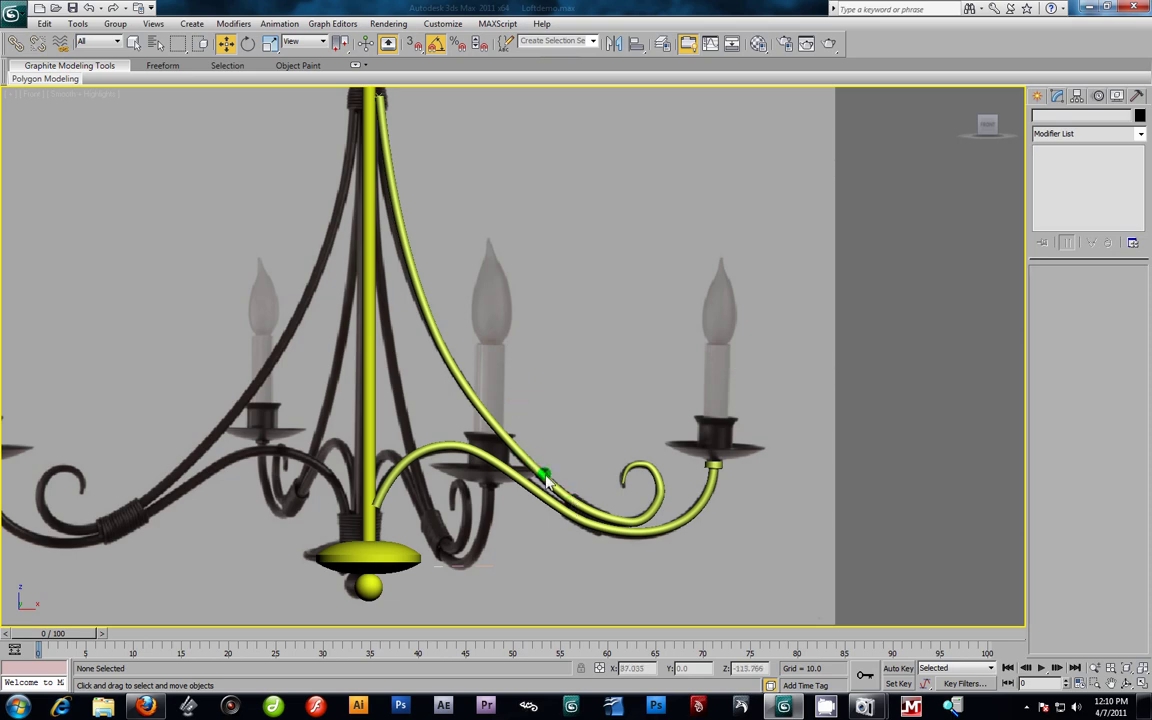
Step: Delete the two lofted practice arms together with their path lines and unhide all hidden chandelier parts
{"action": "scroll", "coordinate": [476, 361], "scroll_direction": "down", "scroll_amount": 2}
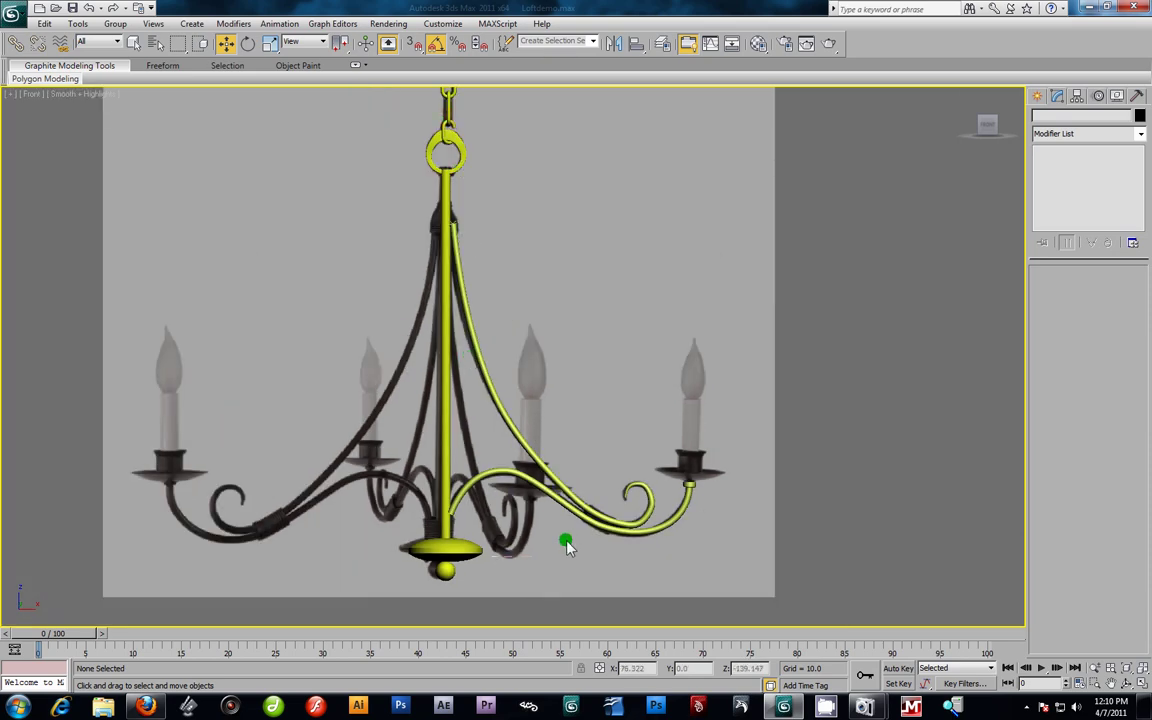
{"action": "scroll", "coordinate": [595, 530], "scroll_direction": "up", "scroll_amount": 3}
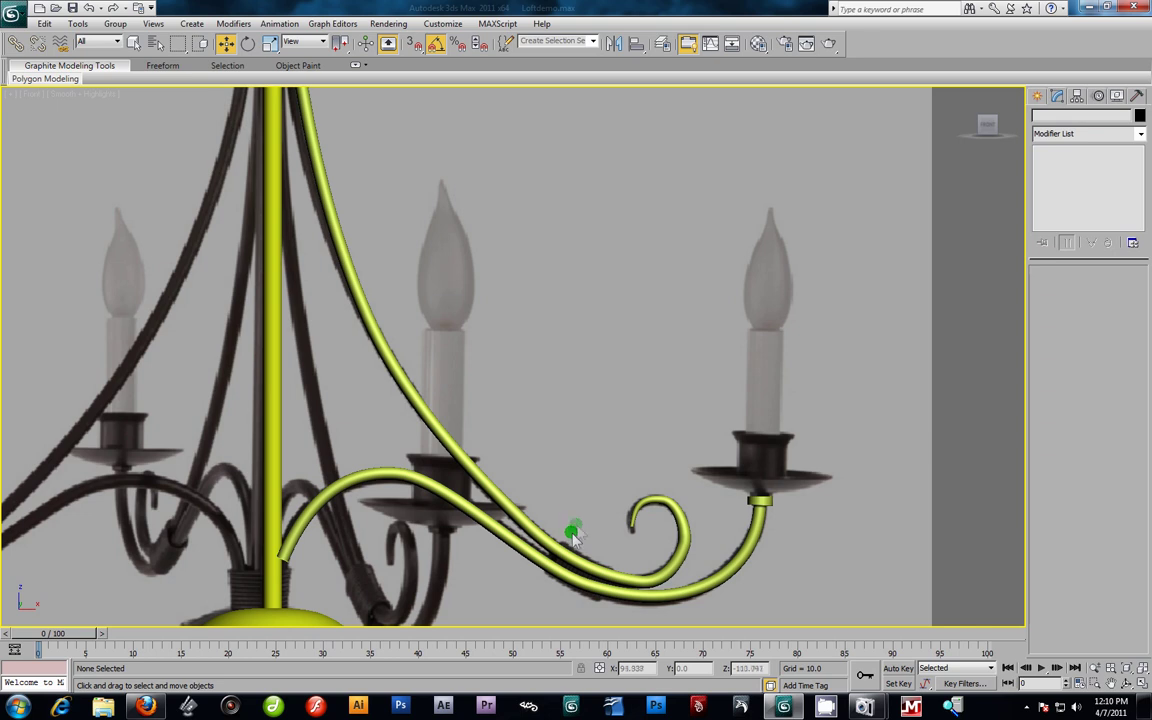
{"action": "left_click_drag", "start_coordinate": [845, 404], "coordinate": [577, 608]}
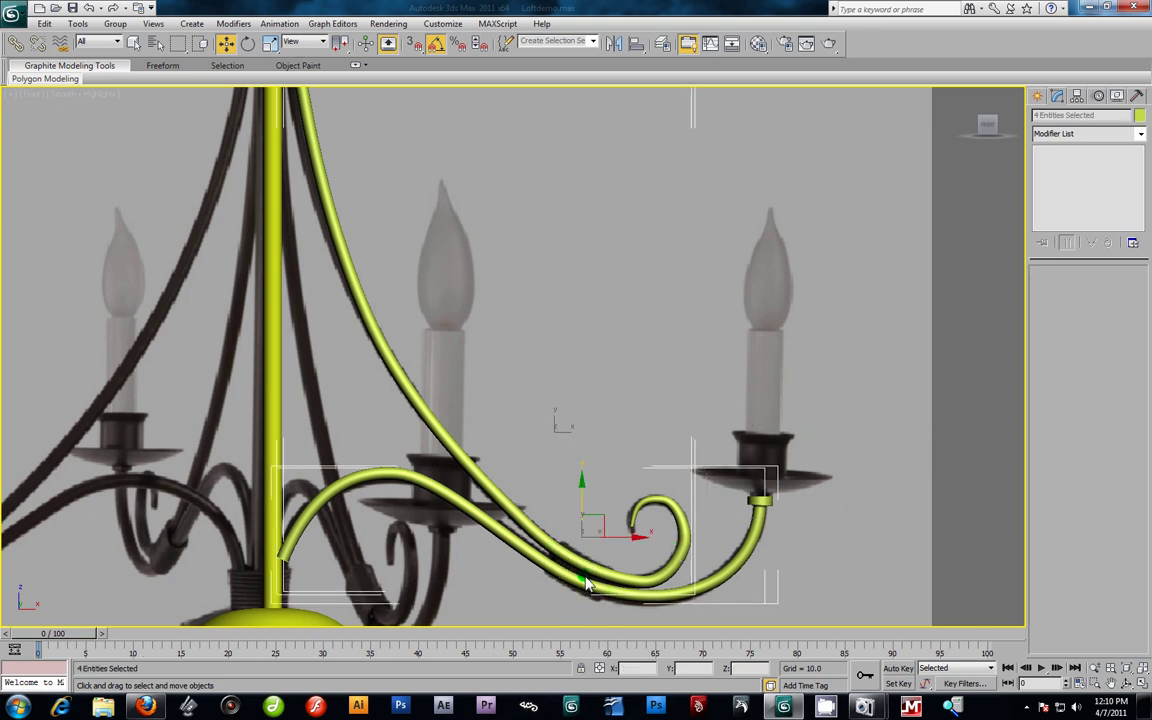
{"action": "key", "text": "Delete"}
{"action": "right_click", "coordinate": [575, 420]}
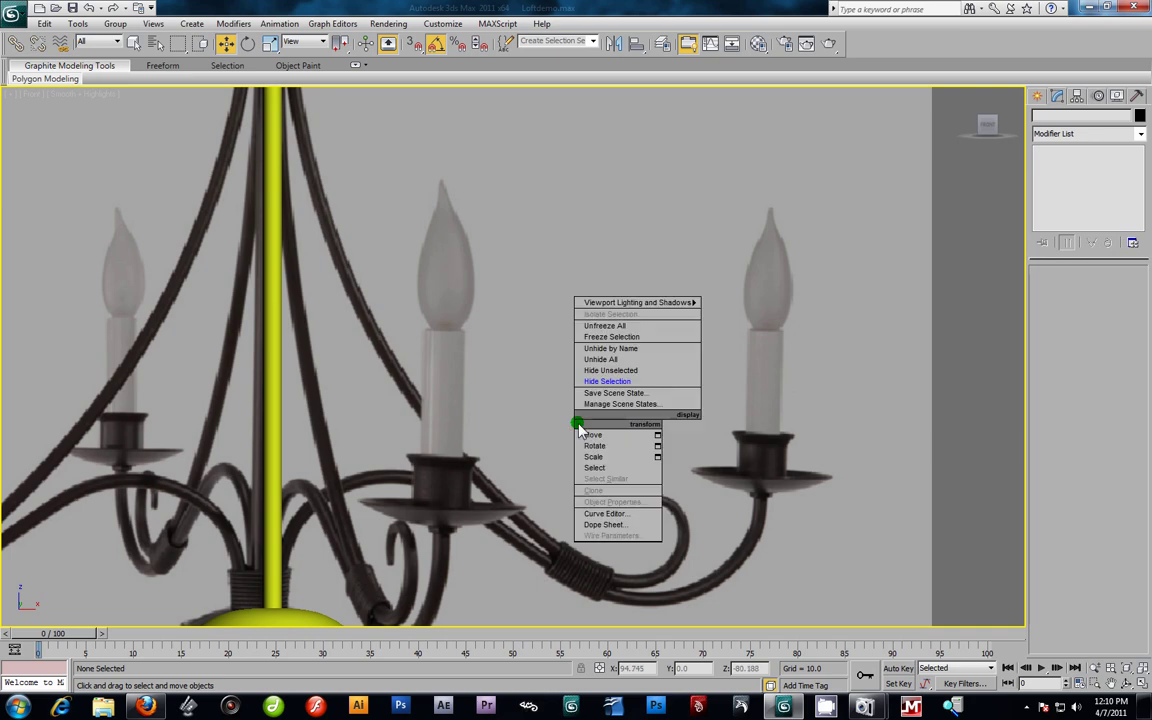
{"action": "left_click", "coordinate": [622, 360]}
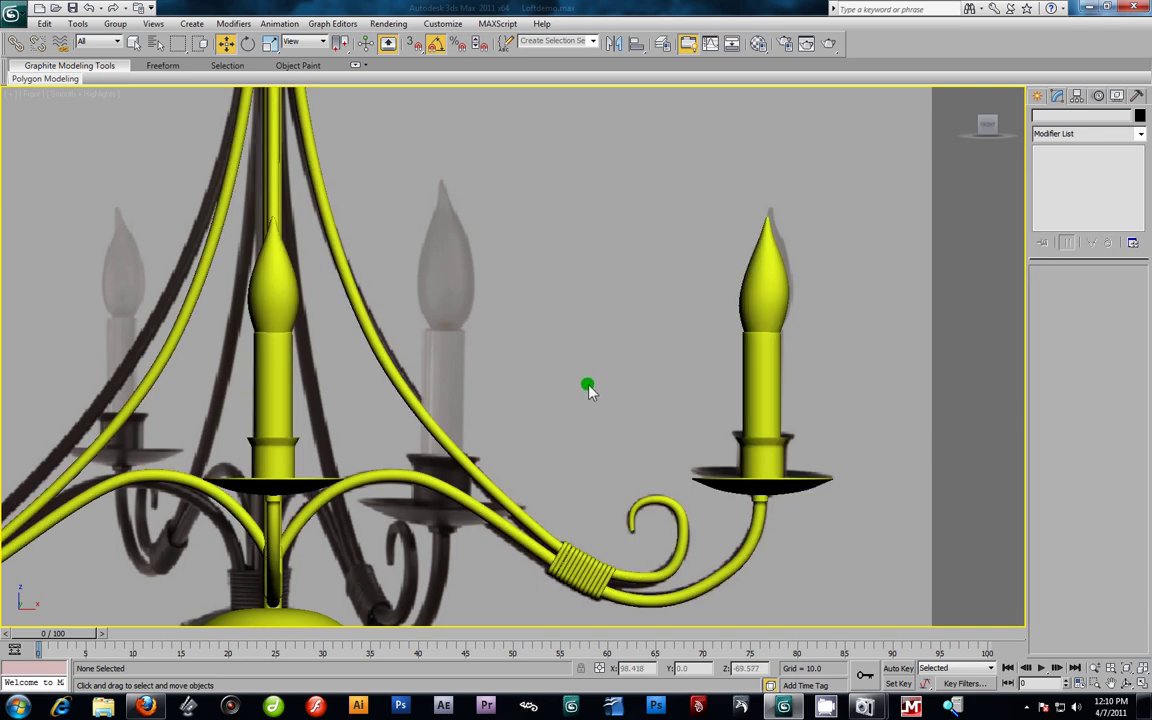
Step: Delete all parts of the candle arm on the chandelier's left side as seen in the front view
{"action": "scroll", "coordinate": [540, 380], "scroll_direction": "down", "scroll_amount": 2}
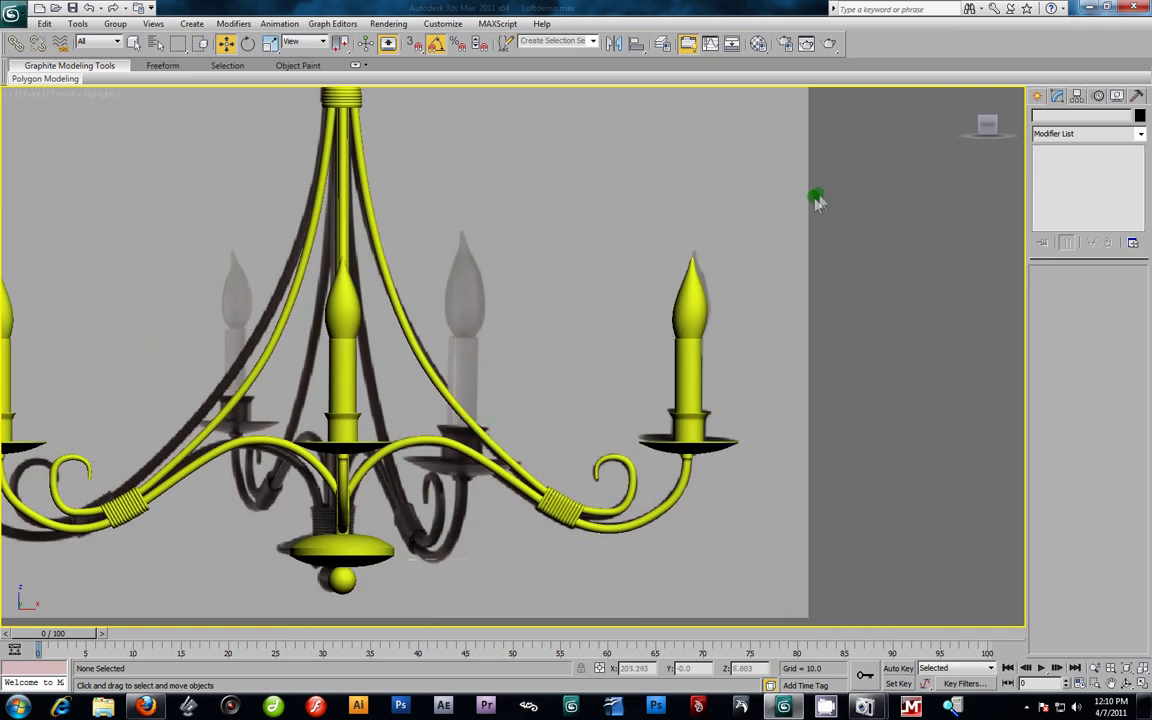
{"action": "scroll", "coordinate": [361, 320], "scroll_direction": "down", "scroll_amount": 1}
{"action": "left_click_drag", "start_coordinate": [127, 284], "coordinate": [300, 553]}
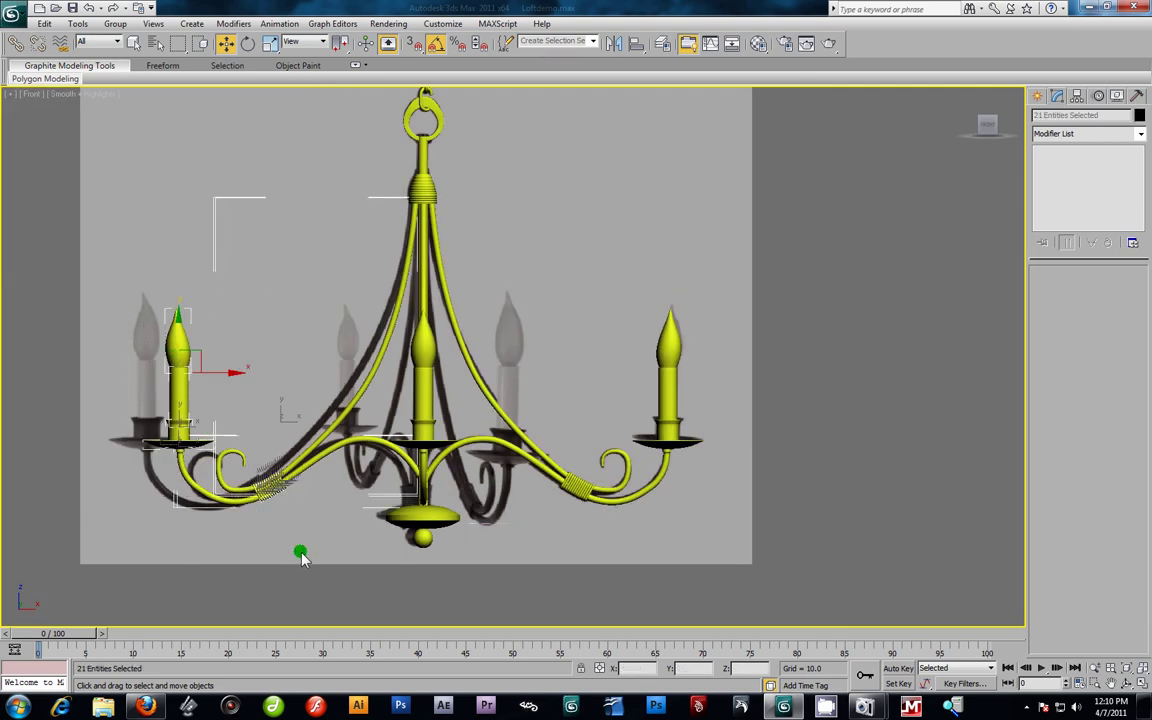
{"action": "left_click", "coordinate": [301, 553]}
{"action": "key", "text": "alt+w"}
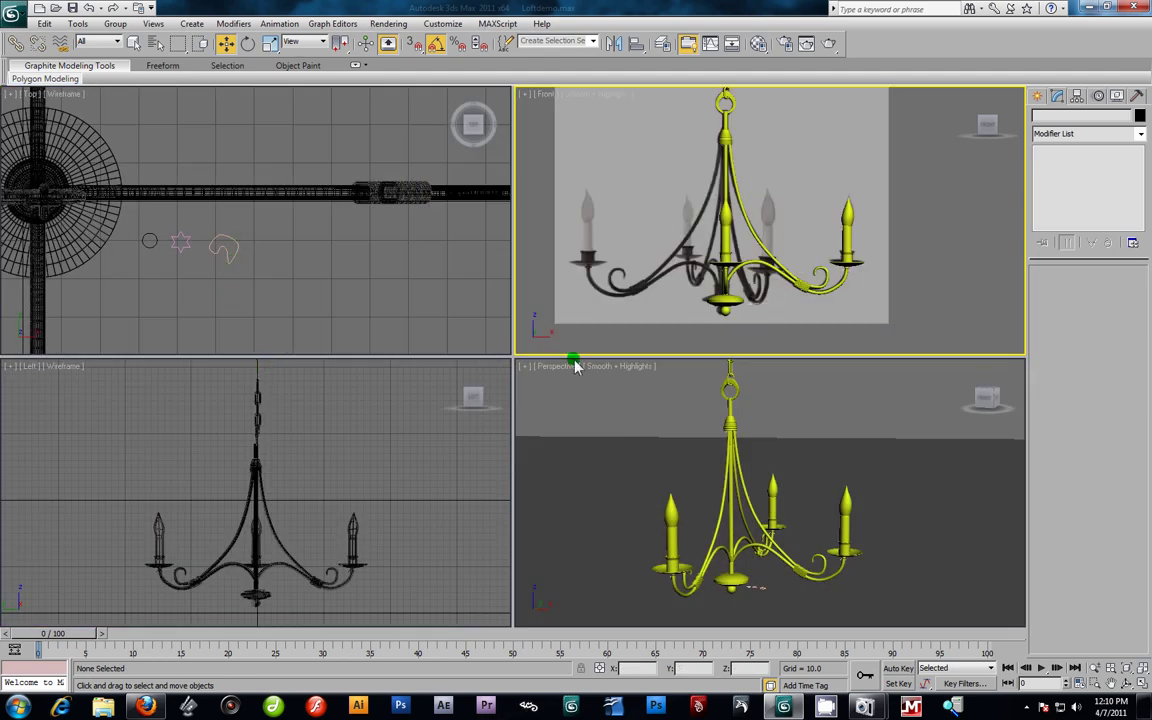
Step: Delete the back and front candle arms so that only the chandelier's right-hand arm remains
{"action": "left_click", "coordinate": [203, 624]}
{"action": "left_click_drag", "start_coordinate": [103, 466], "coordinate": [203, 620]}
{"action": "key", "text": "Delete"}
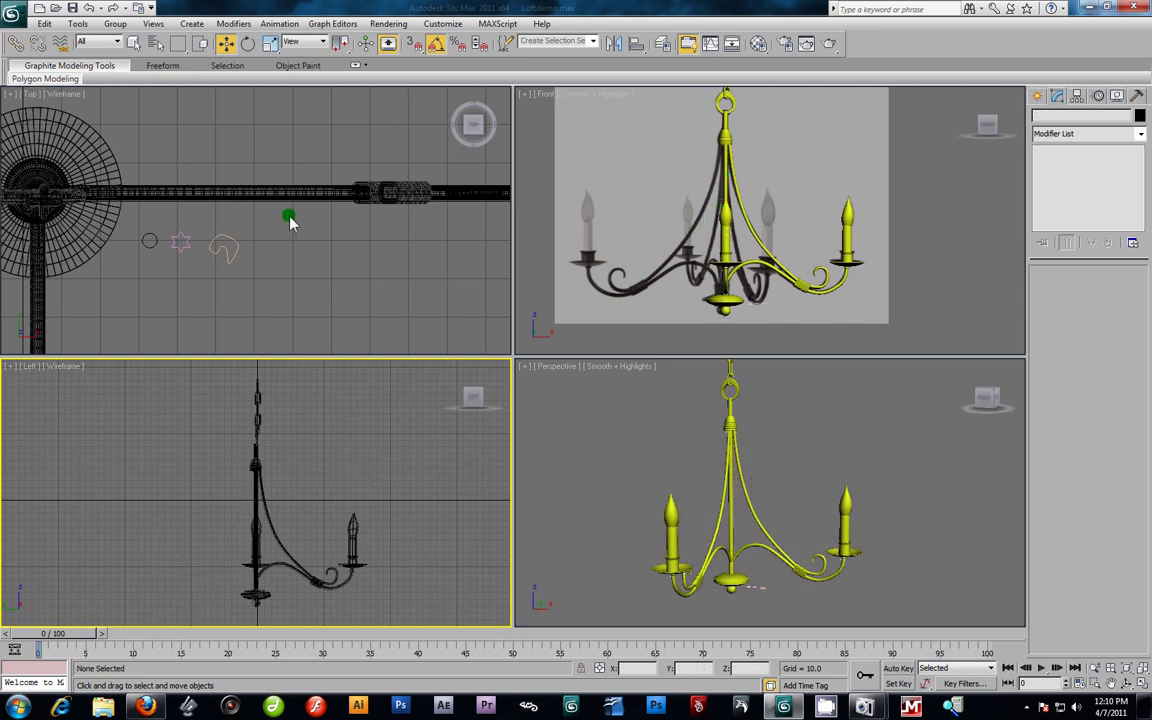
{"action": "scroll", "coordinate": [95, 237], "scroll_direction": "down", "scroll_amount": 6}
{"action": "scroll", "coordinate": [170, 262], "scroll_direction": "down", "scroll_amount": 3}
{"action": "left_click_drag", "start_coordinate": [262, 329], "coordinate": [163, 262]}
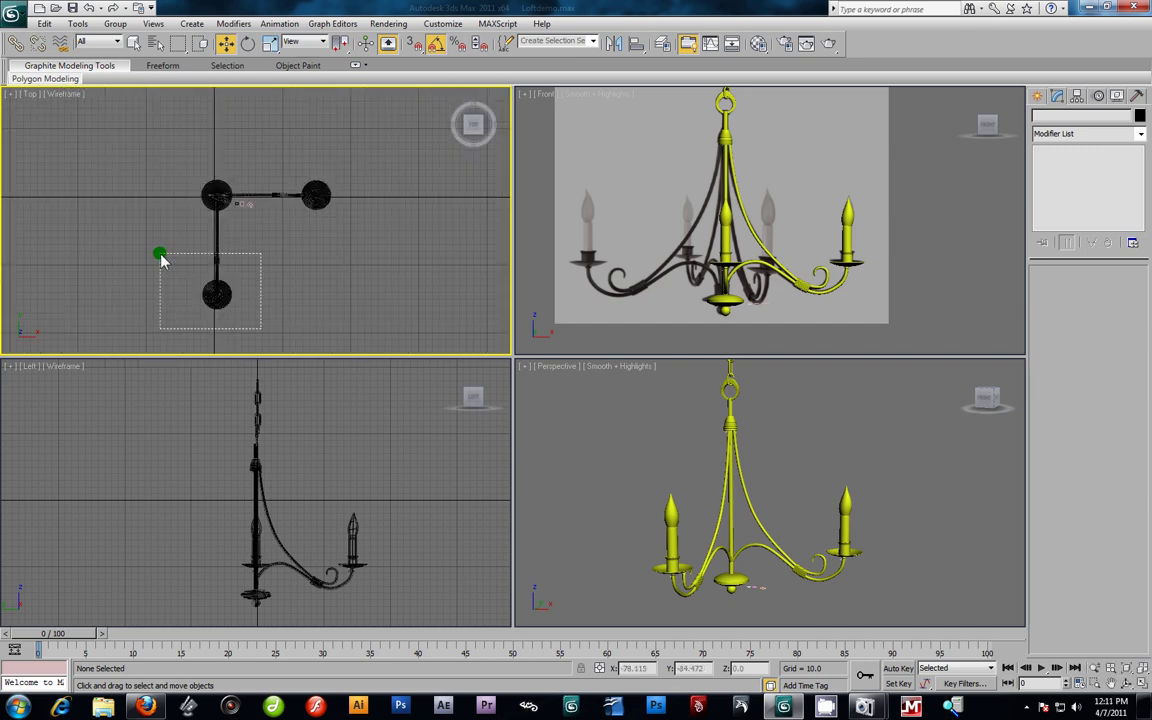
{"action": "key", "text": "Delete"}
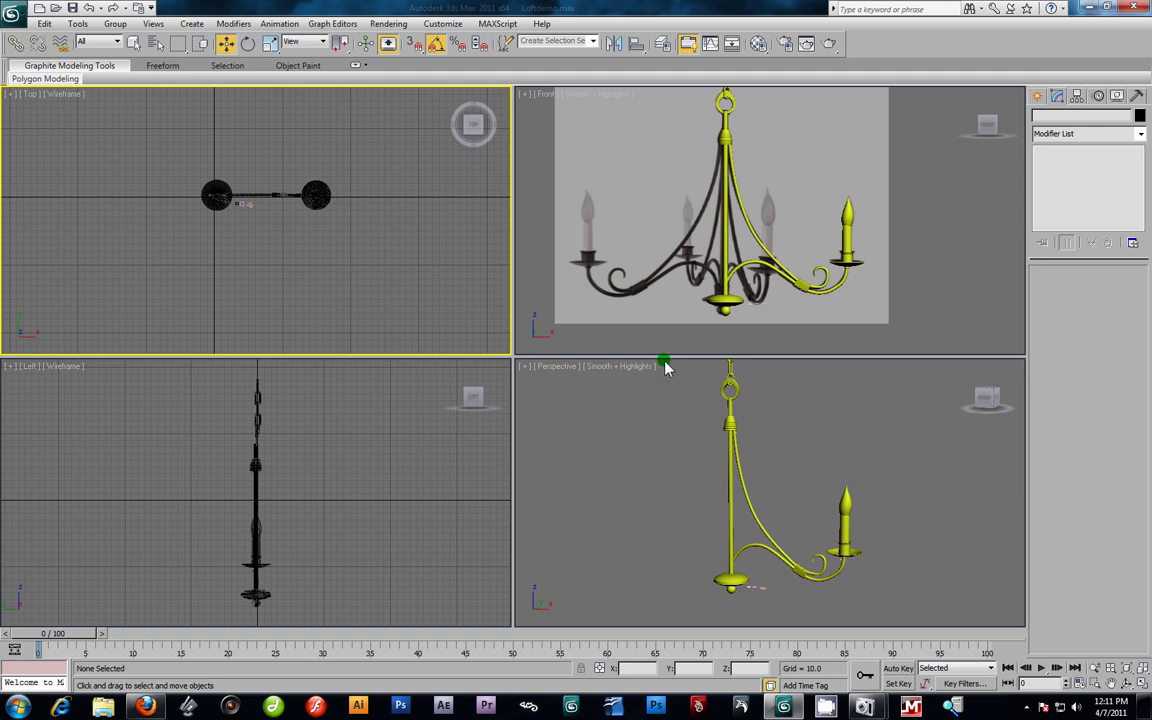
Step: Select every part of the remaining right-hand arm and hide all unselected objects
{"action": "left_click_drag", "start_coordinate": [920, 484], "coordinate": [784, 612]}
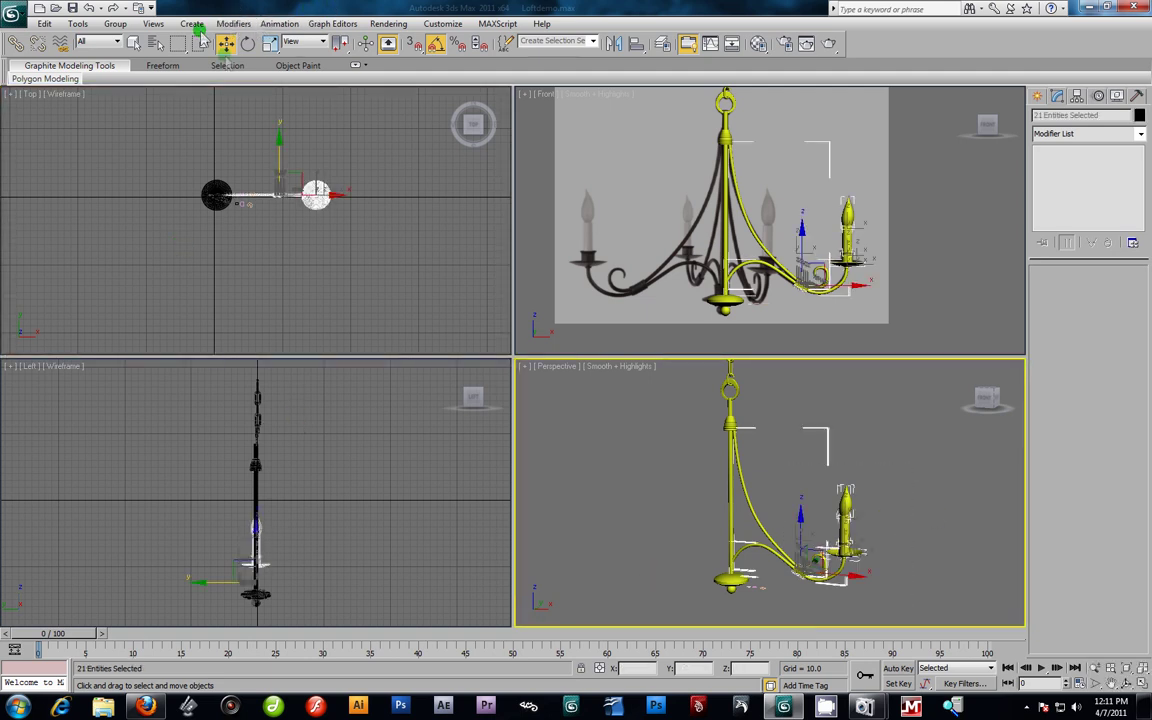
{"action": "left_click", "coordinate": [115, 23]}
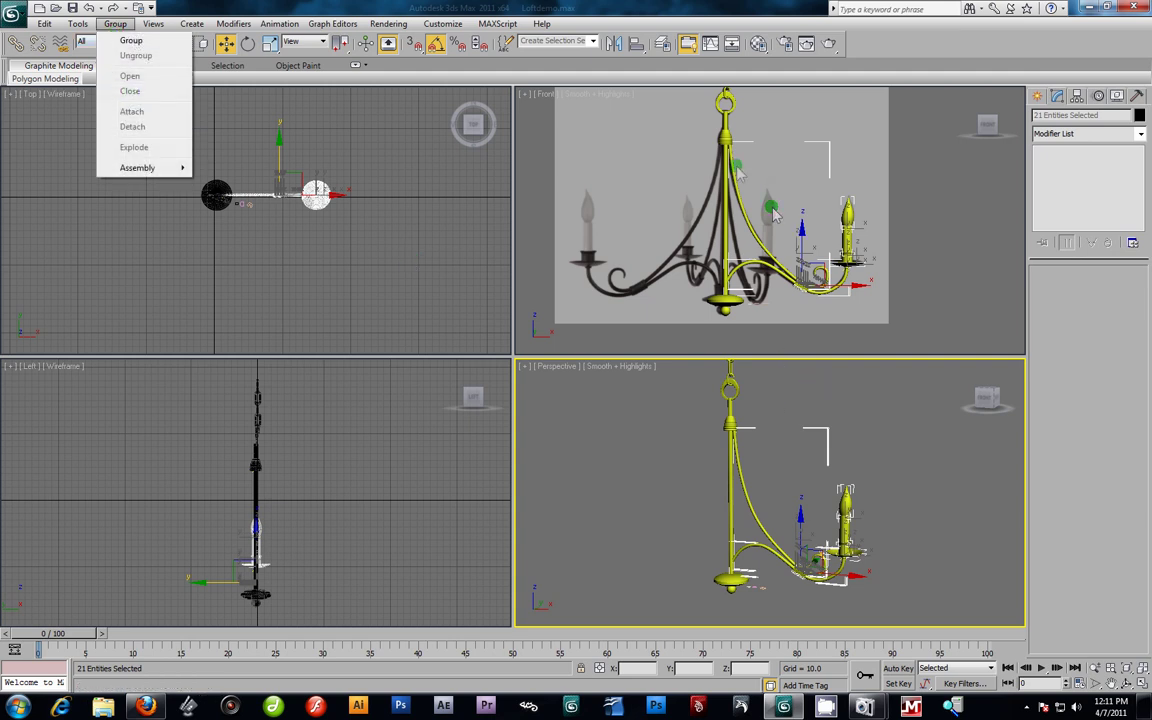
{"action": "left_click", "coordinate": [770, 278]}
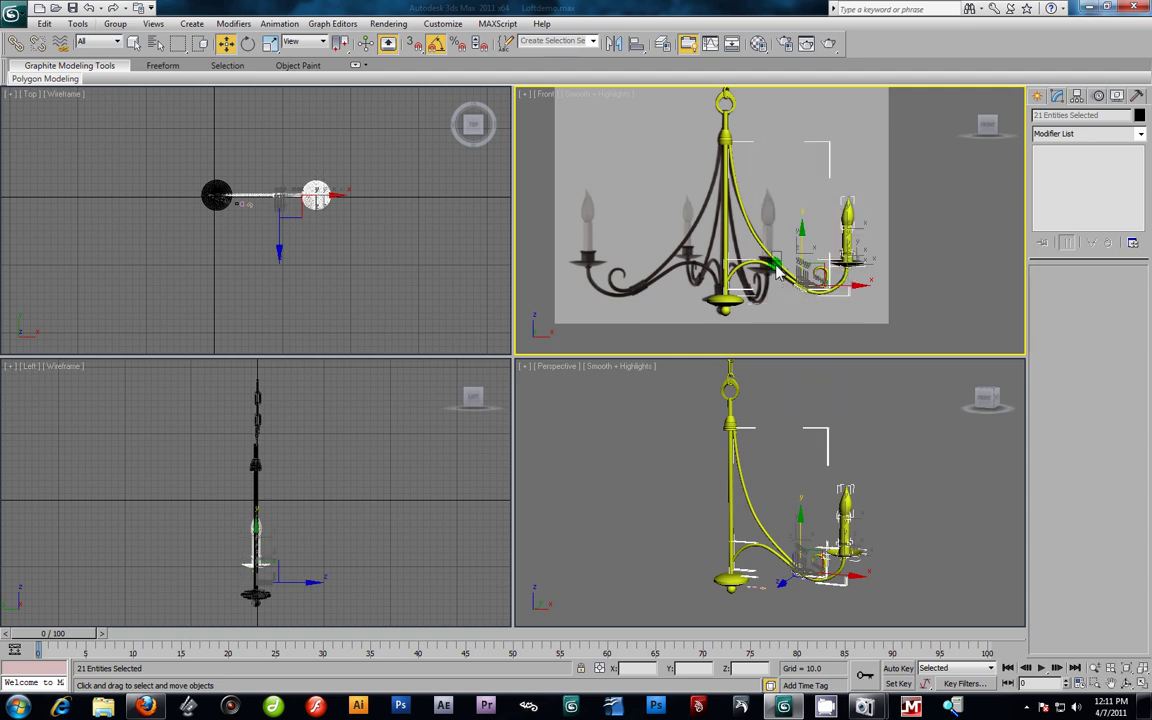
{"action": "right_click", "coordinate": [778, 275]}
{"action": "left_click", "coordinate": [826, 218]}
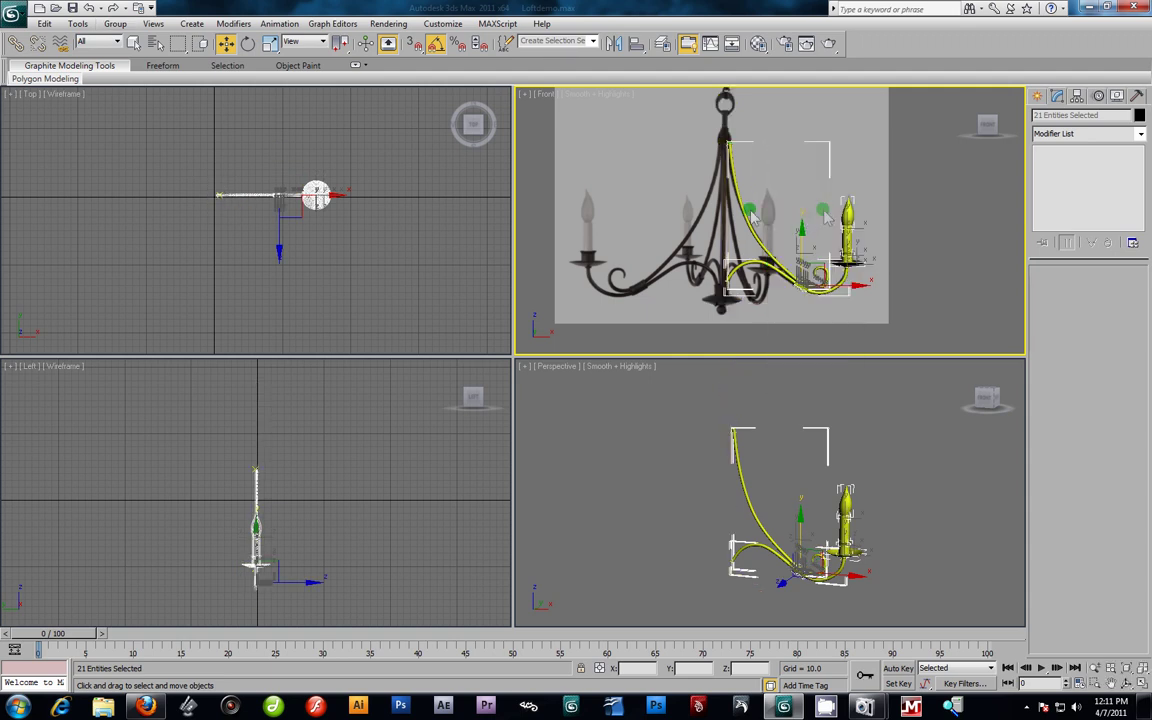
Step: Group all parts of the isolated candle arm under the default name Group001
{"action": "left_click_drag", "start_coordinate": [690, 123], "coordinate": [911, 336]}
{"action": "left_click", "coordinate": [115, 23]}
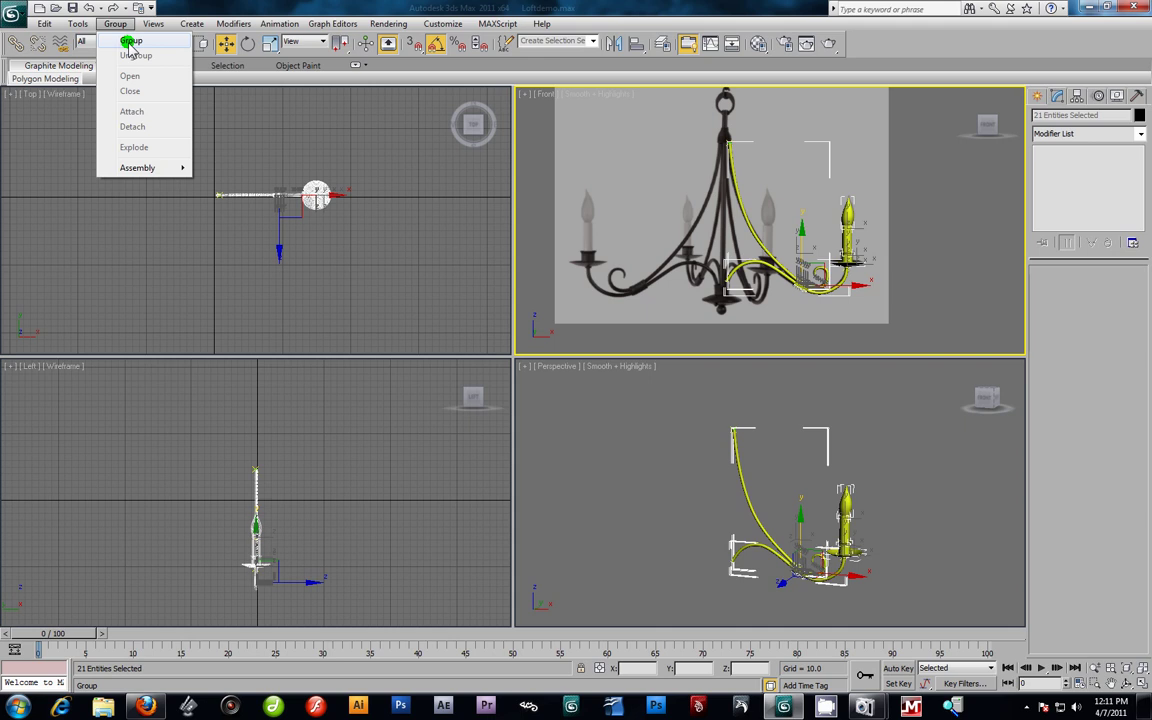
{"action": "left_click", "coordinate": [130, 41]}
{"action": "left_click", "coordinate": [578, 375]}
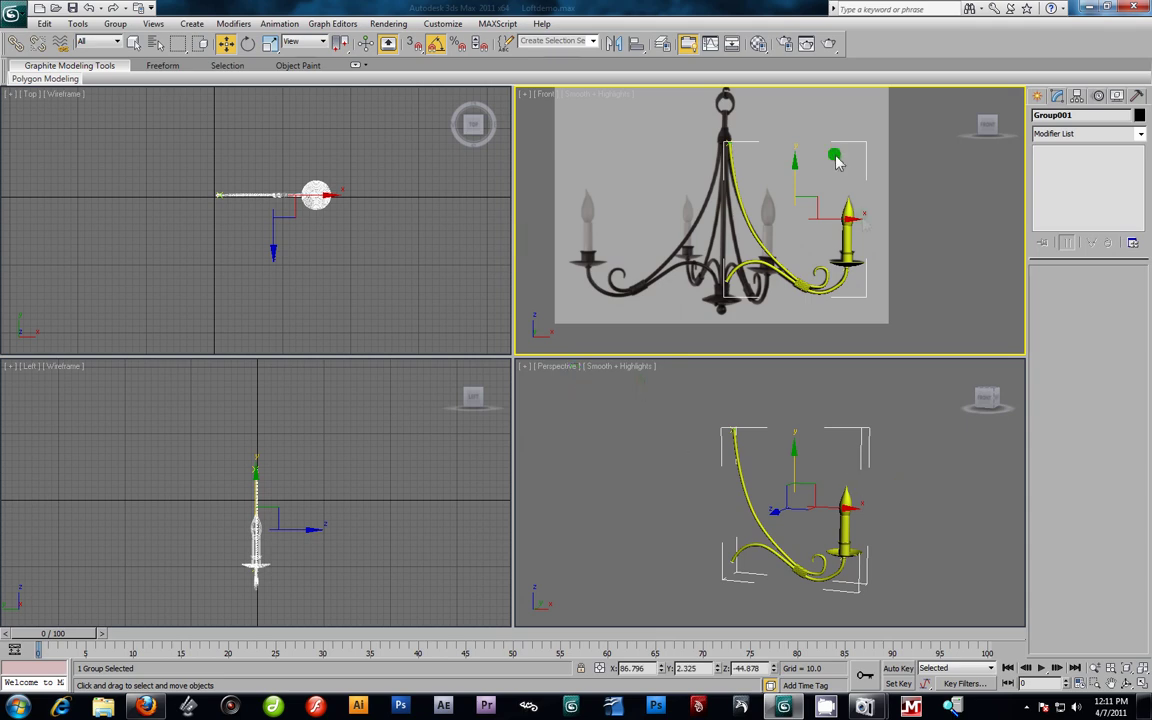
Step: Move only the arm group's pivot to the chandelier's central axis, at the upper end of the long curved rod
{"action": "scroll", "coordinate": [866, 232], "scroll_direction": "up", "scroll_amount": 2}
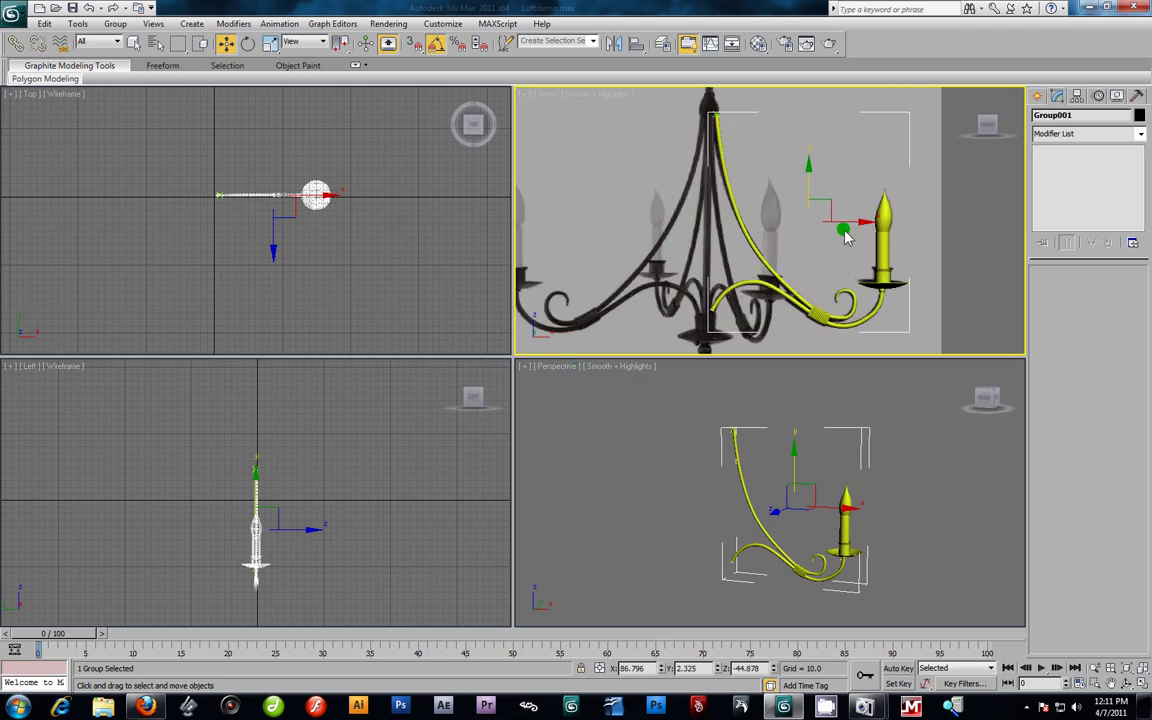
{"action": "key", "text": "alt+w"}
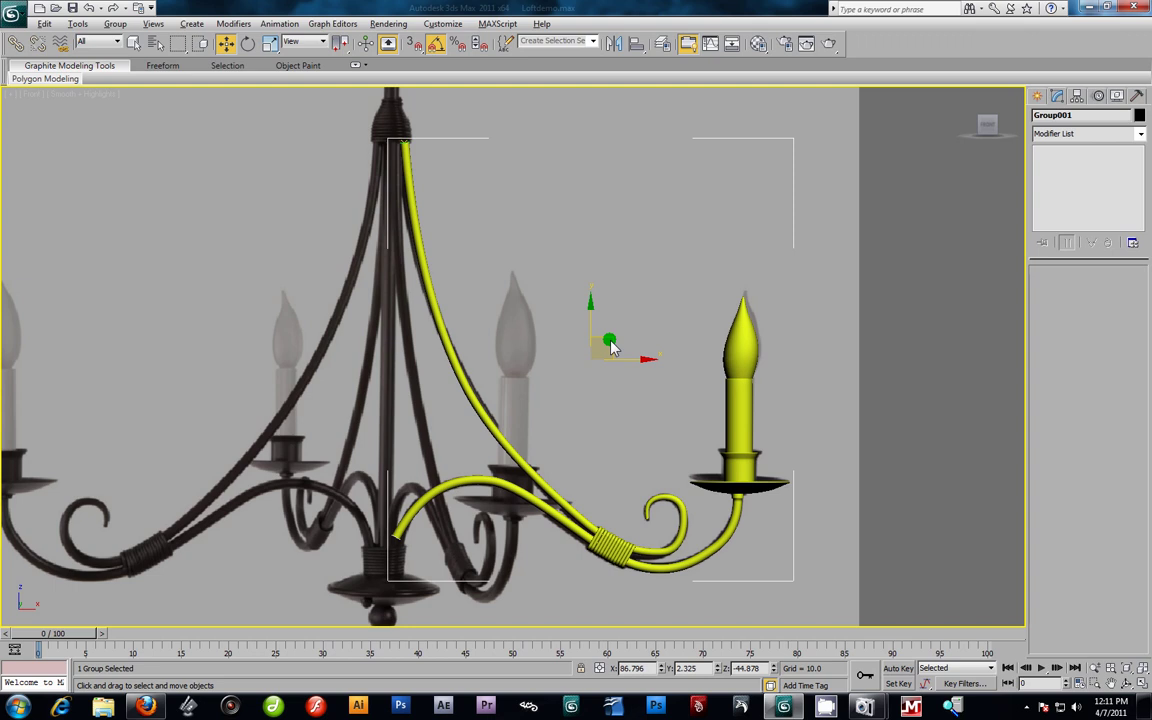
{"action": "left_click", "coordinate": [1076, 96]}
{"action": "left_click", "coordinate": [1087, 182]}
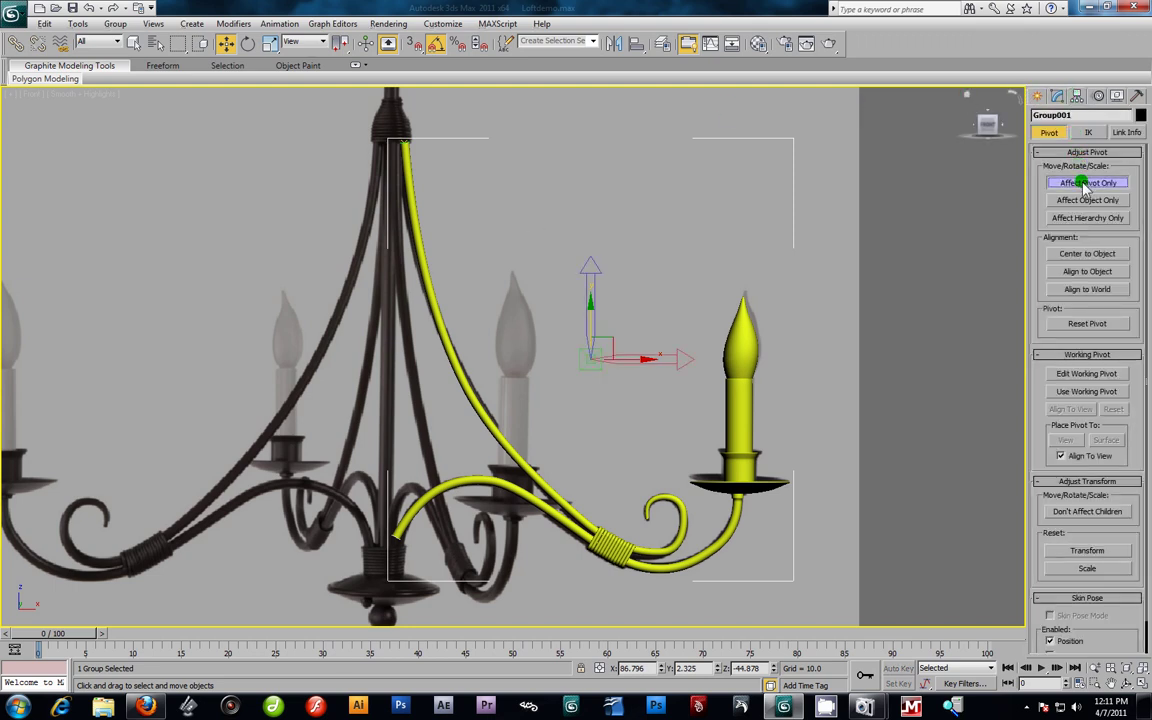
{"action": "left_click_drag", "start_coordinate": [610, 350], "coordinate": [418, 133]}
{"action": "key", "text": "alt+w"}
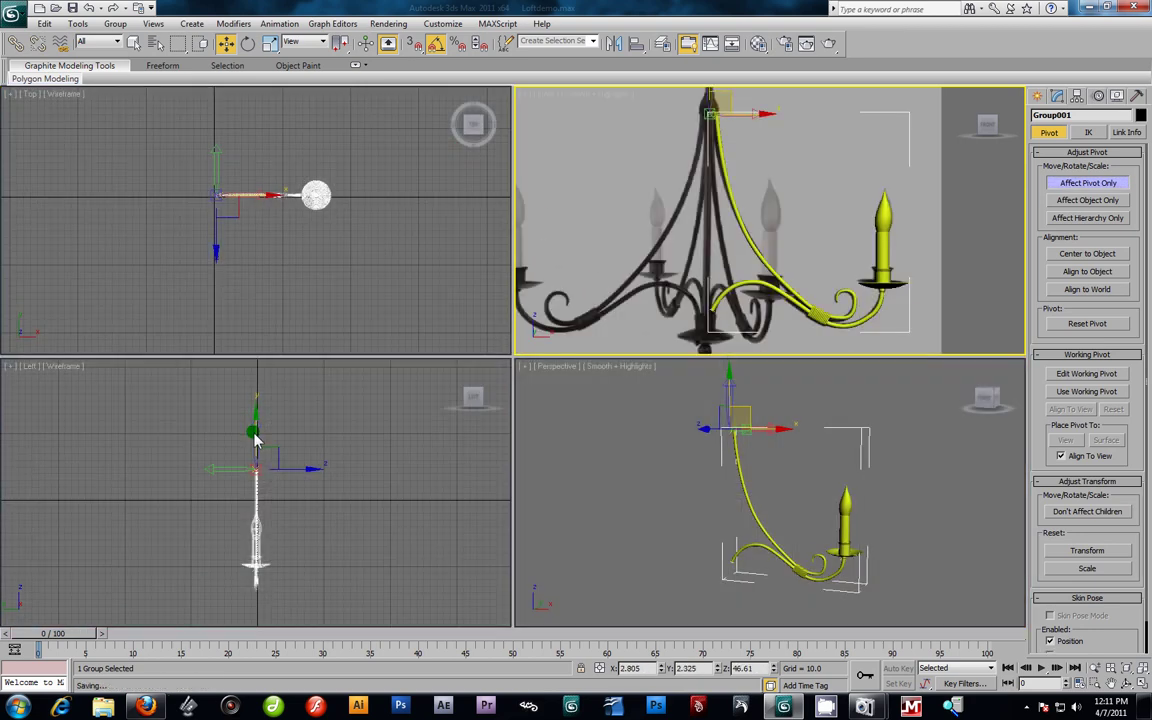
{"action": "right_click", "coordinate": [208, 225]}
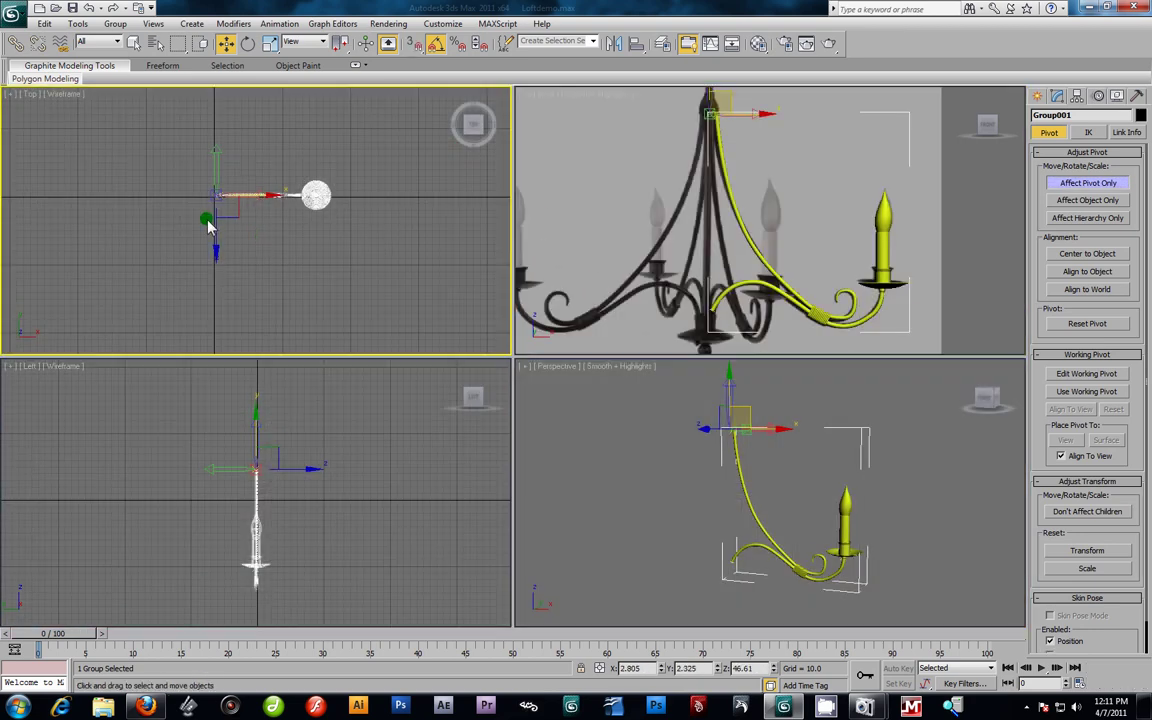
{"action": "scroll", "coordinate": [210, 226], "scroll_direction": "up", "scroll_amount": 5}
{"action": "middle_click_drag", "start_coordinate": [210, 226], "coordinate": [314, 308]}
{"action": "scroll", "coordinate": [314, 308], "scroll_direction": "up", "scroll_amount": 4}
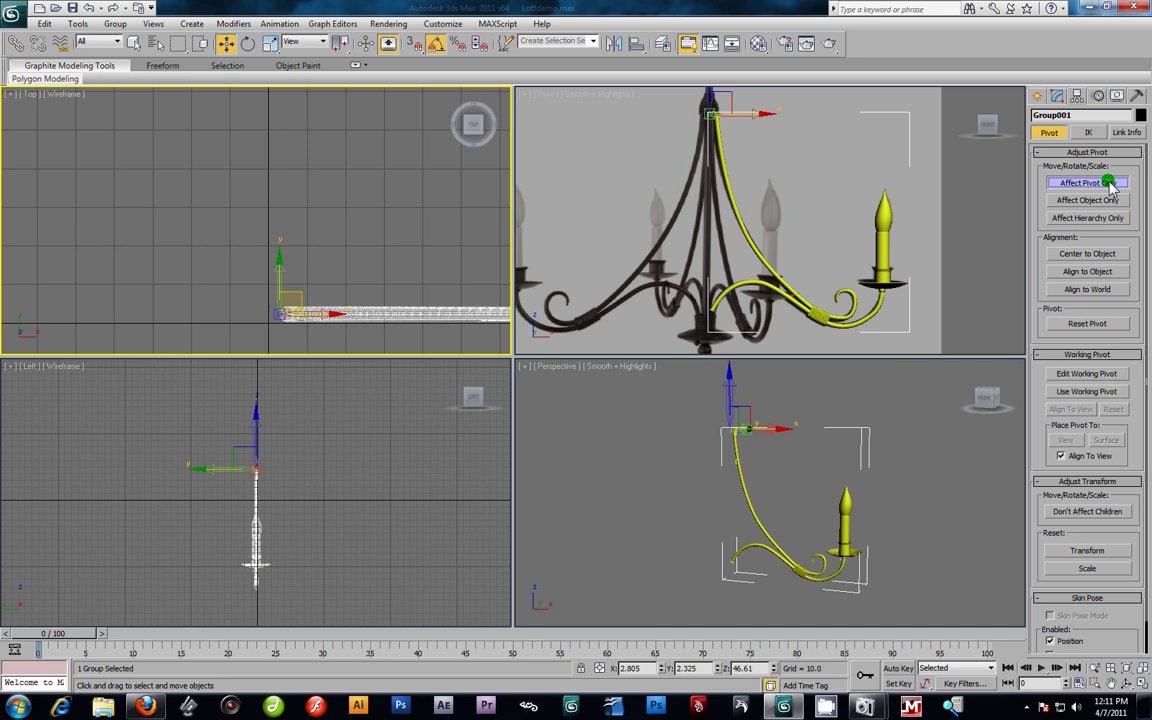
{"action": "left_click", "coordinate": [1110, 183]}
Step: Unhide the chandelier body and rotate-copy the arm group about its pivot at -90° intervals to give four arms in total
{"action": "left_click", "coordinate": [249, 44]}
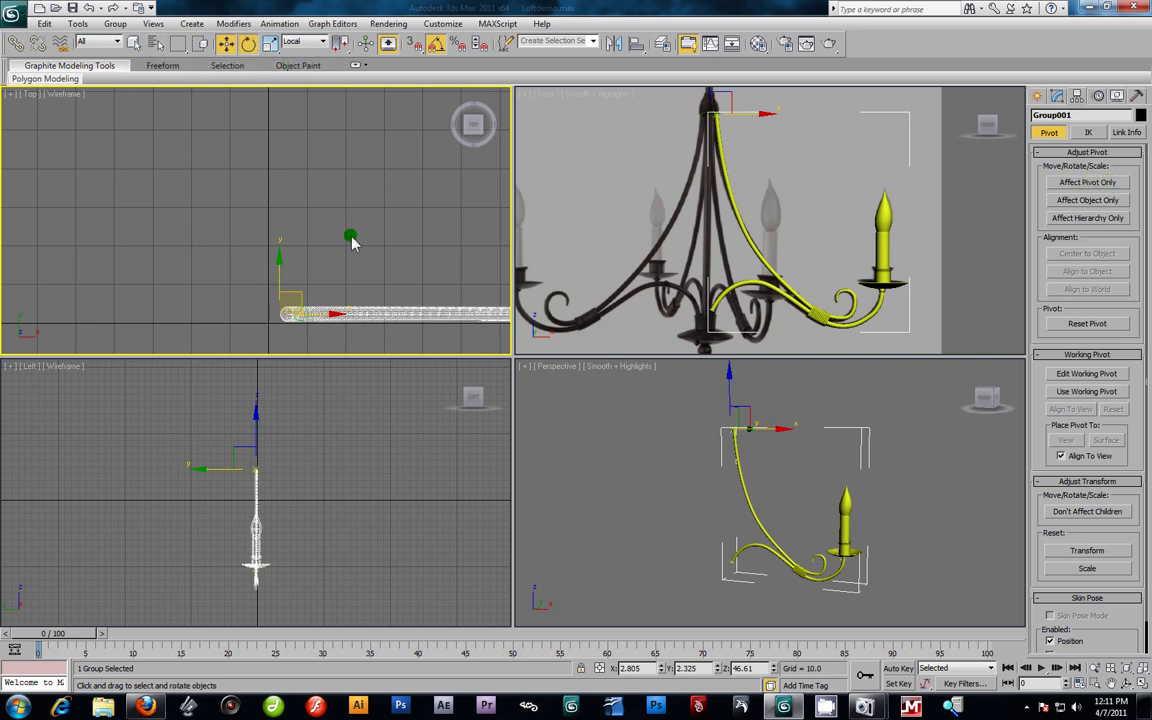
{"action": "middle_click_drag", "start_coordinate": [350, 237], "coordinate": [318, 203]}
{"action": "right_click", "coordinate": [319, 185]}
{"action": "left_click", "coordinate": [344, 119]}
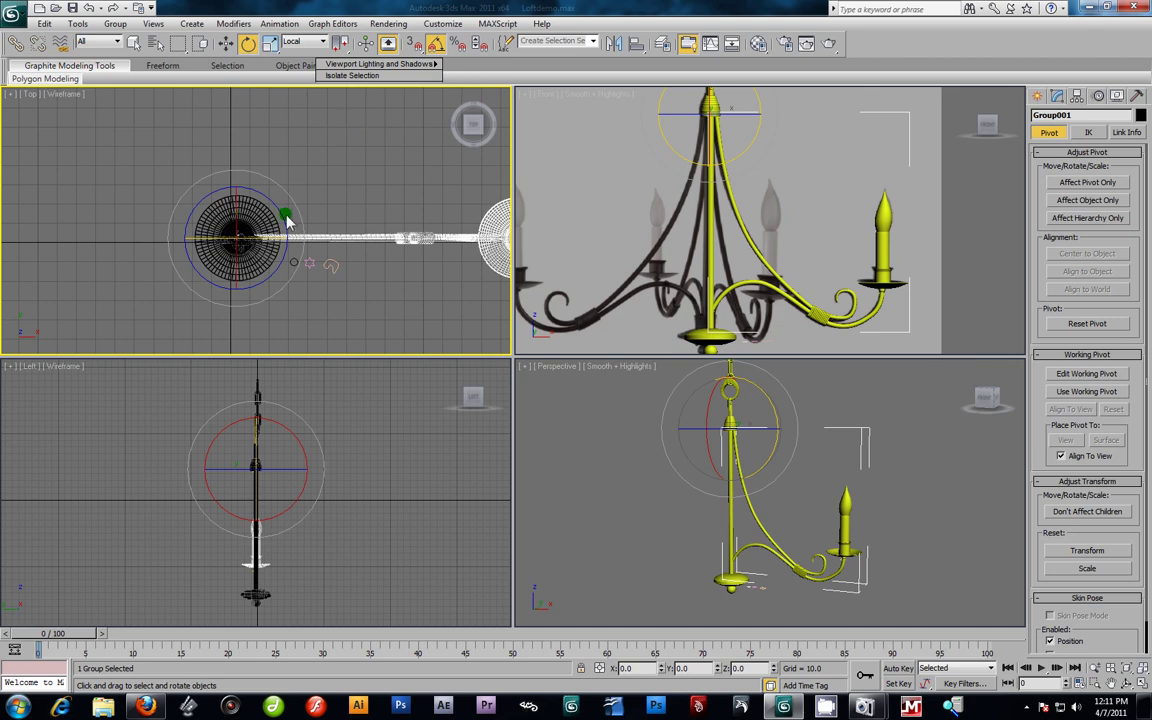
{"action": "left_click_drag", "start_coordinate": [283, 218], "coordinate": [296, 279], "text": "shift"}
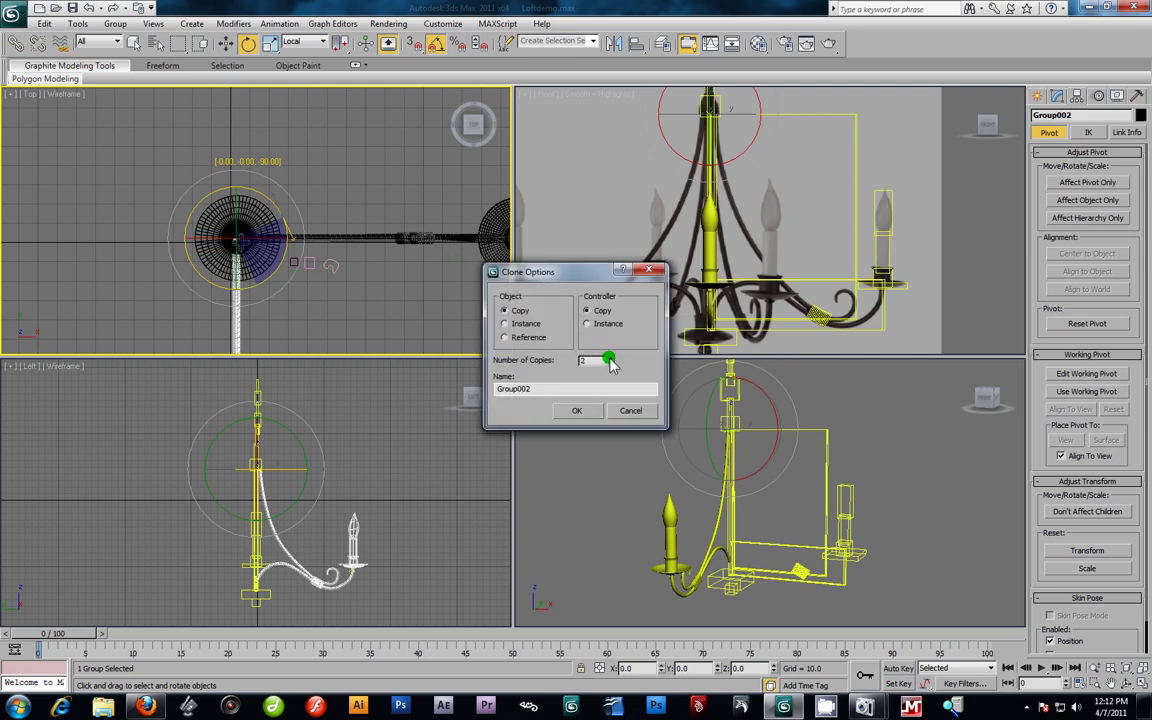
{"action": "left_click", "coordinate": [586, 412]}
Step: Examine the four-armed chandelier from several angles in the enlarged perspective view
{"action": "left_click", "coordinate": [883, 480]}
{"action": "key", "text": "alt+w"}
{"action": "middle_click_drag", "start_coordinate": [447, 370], "coordinate": [569, 312], "text": "alt"}
{"action": "scroll", "coordinate": [573, 325], "scroll_direction": "up", "scroll_amount": 5}
{"action": "middle_click_drag", "start_coordinate": [491, 387], "coordinate": [573, 372], "text": "alt"}
{"action": "scroll", "coordinate": [563, 362], "scroll_direction": "down", "scroll_amount": 5}
{"action": "scroll", "coordinate": [573, 372], "scroll_direction": "up", "scroll_amount": 2}
{"action": "scroll", "coordinate": [689, 278], "scroll_direction": "up", "scroll_amount": 3}
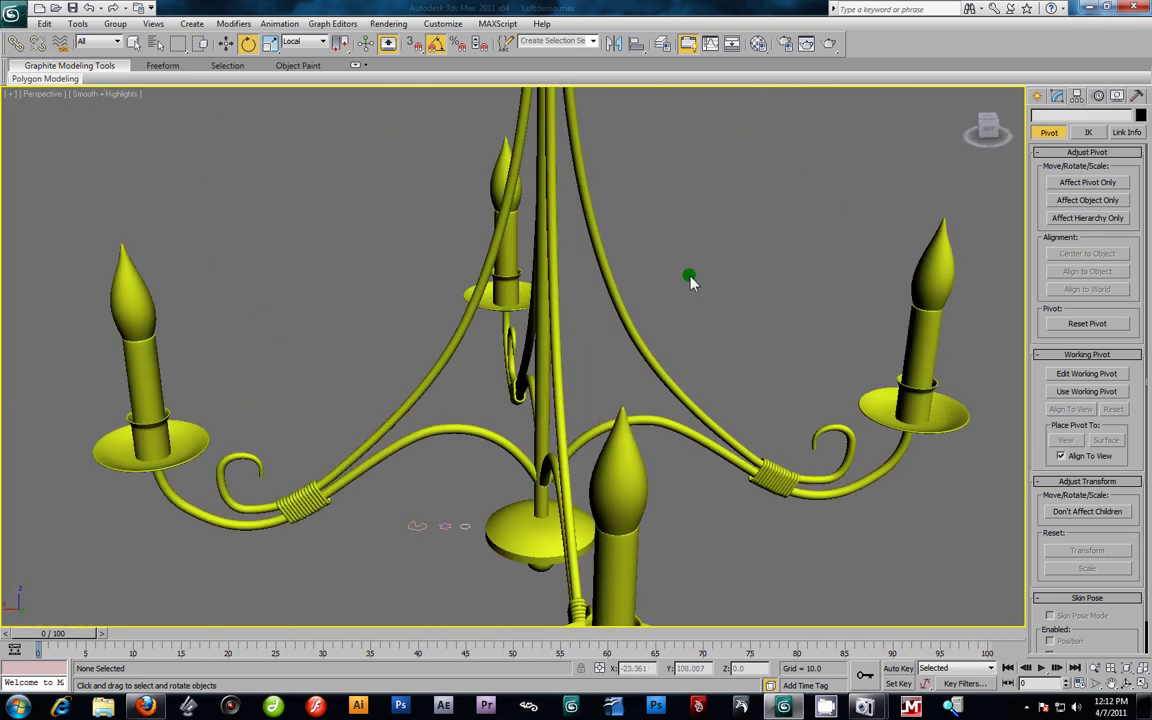
Step: Unhide all objects in the scene and check the whole chandelier from near and far
{"action": "right_click", "coordinate": [689, 276]}
{"action": "left_click", "coordinate": [732, 215]}
{"action": "scroll", "coordinate": [631, 340], "scroll_direction": "down", "scroll_amount": 10}
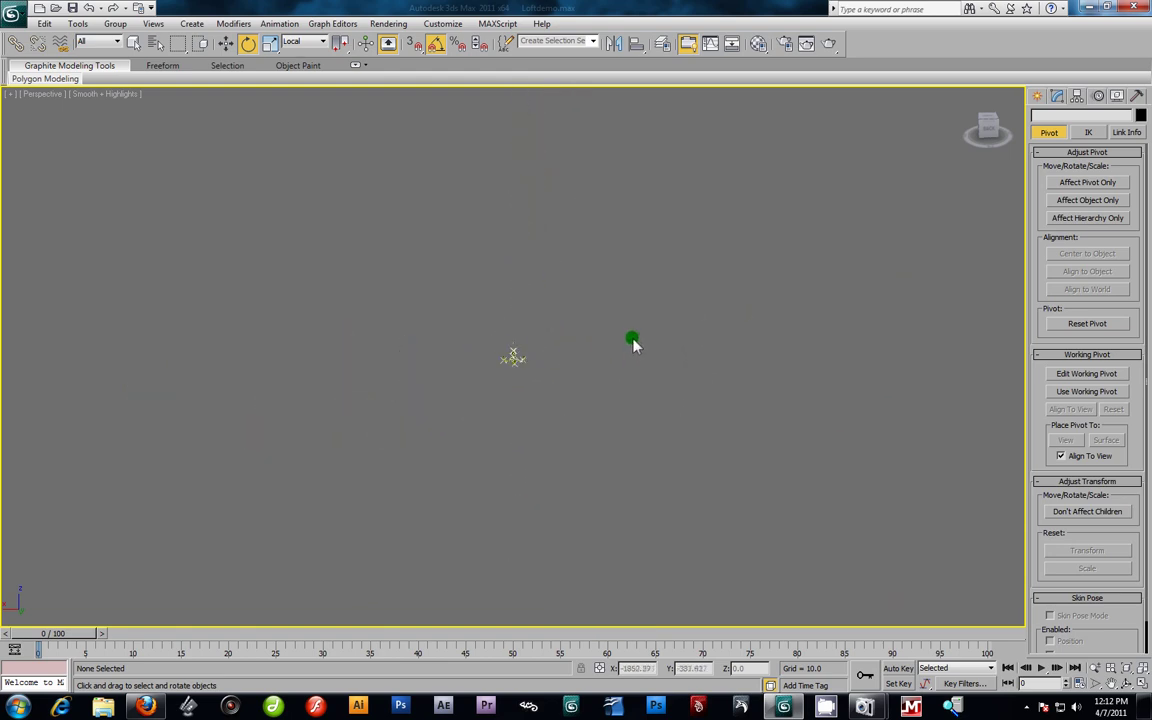
{"action": "scroll", "coordinate": [612, 334], "scroll_direction": "up", "scroll_amount": 10}
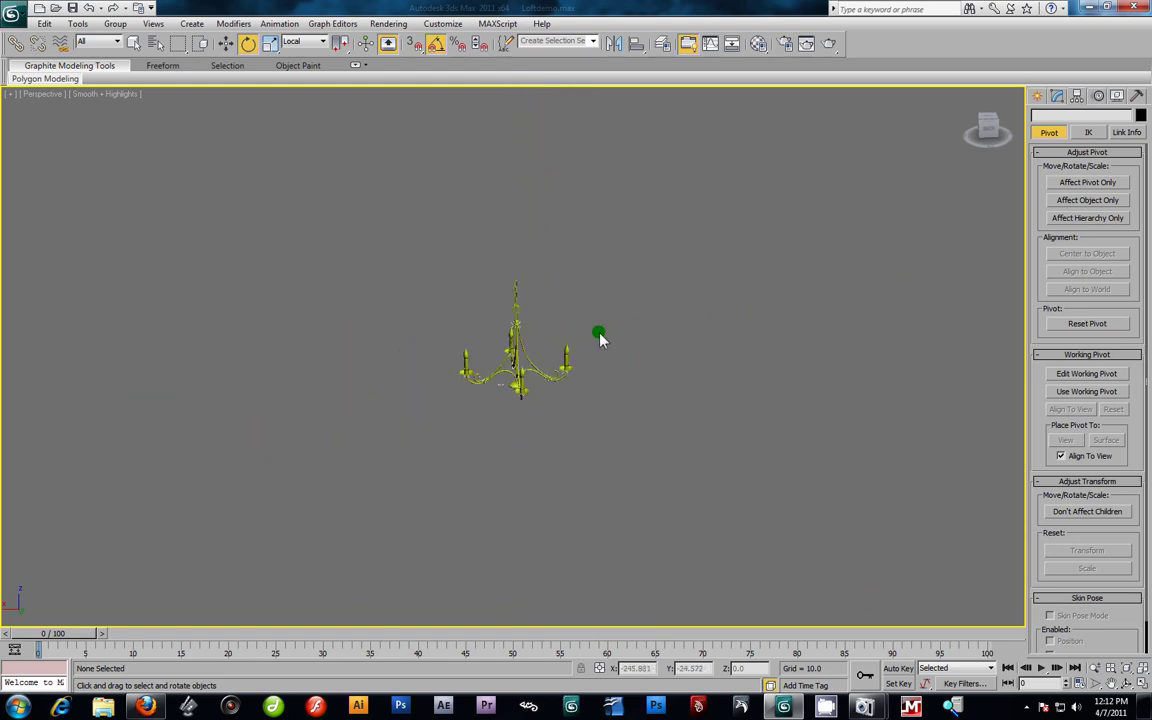
{"action": "right_click", "coordinate": [681, 307]}
{"action": "left_click", "coordinate": [670, 305]}
{"action": "right_click", "coordinate": [670, 305]}
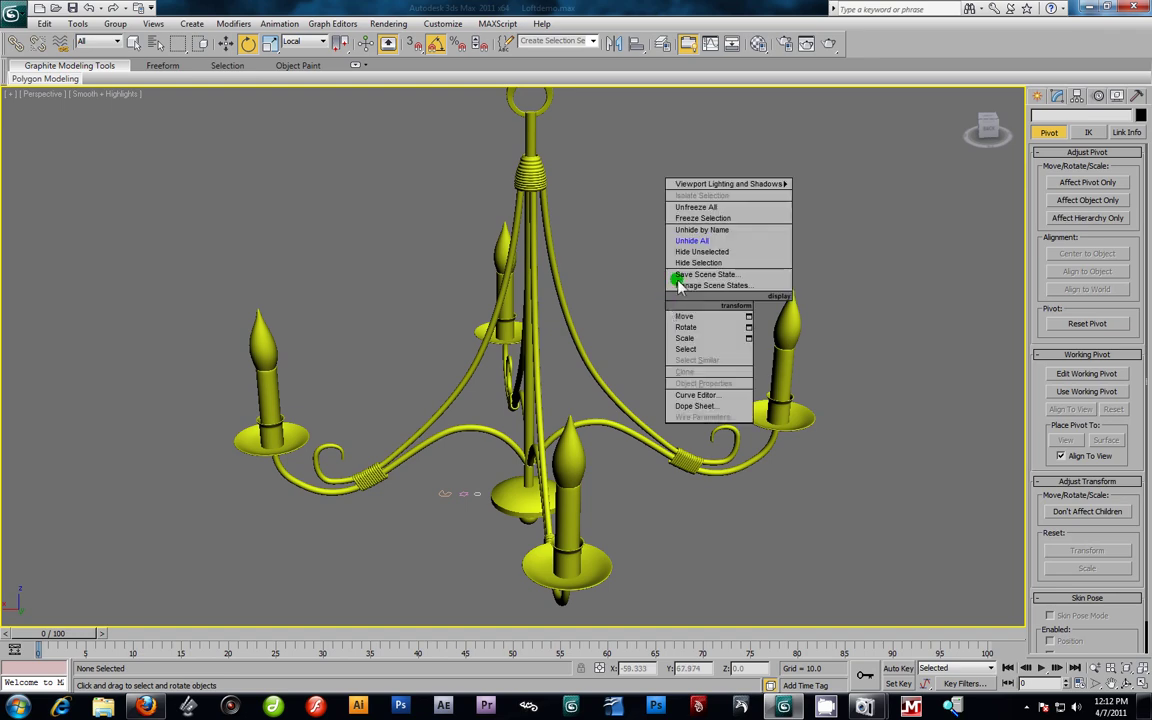
{"action": "left_click", "coordinate": [679, 244]}
{"action": "scroll", "coordinate": [638, 278], "scroll_direction": "down", "scroll_amount": 6}
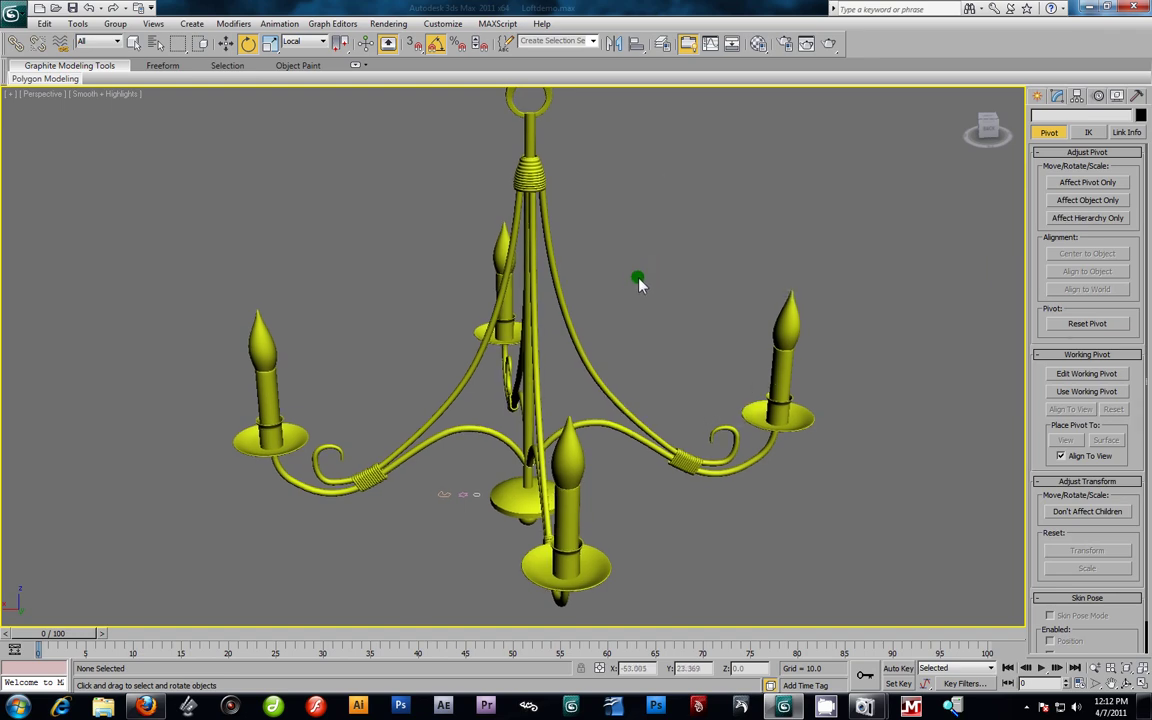
Step: Draw a standard primitive plane around the chandelier in the top view, about 1019 units long and 1443 units wide
{"action": "key", "text": "alt+w"}
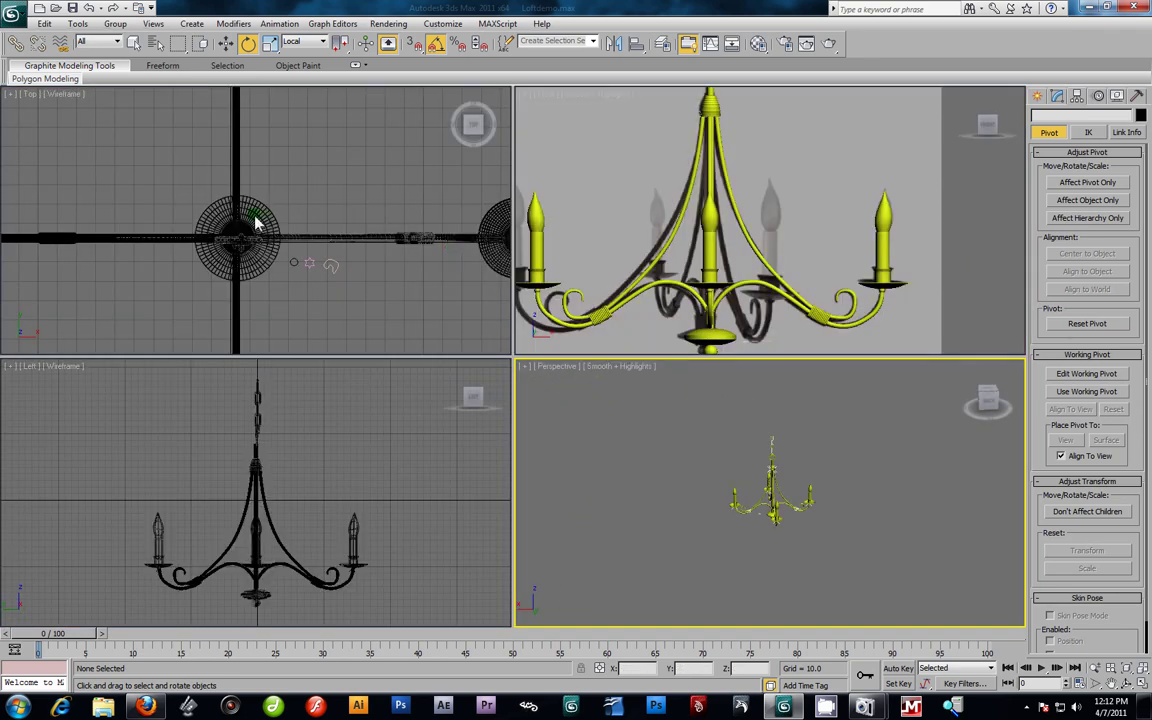
{"action": "middle_click", "coordinate": [369, 220]}
{"action": "key", "text": "z"}
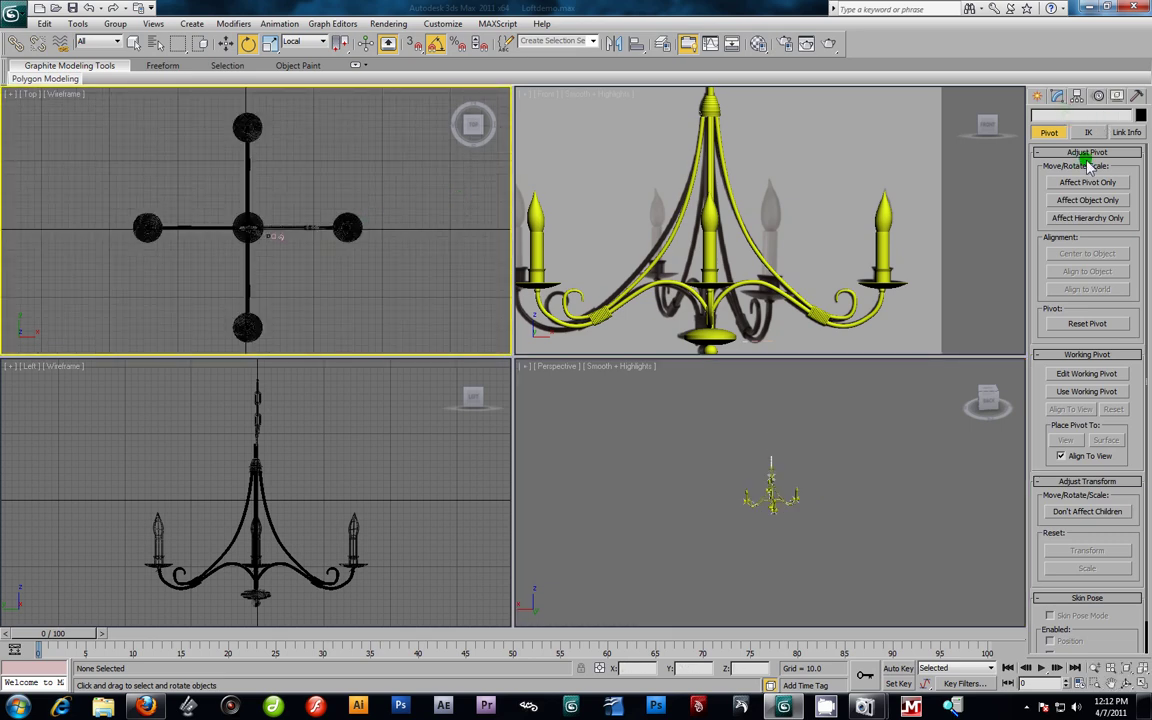
{"action": "left_click", "coordinate": [1037, 95]}
{"action": "left_click", "coordinate": [1086, 137]}
{"action": "left_click", "coordinate": [1075, 166]}
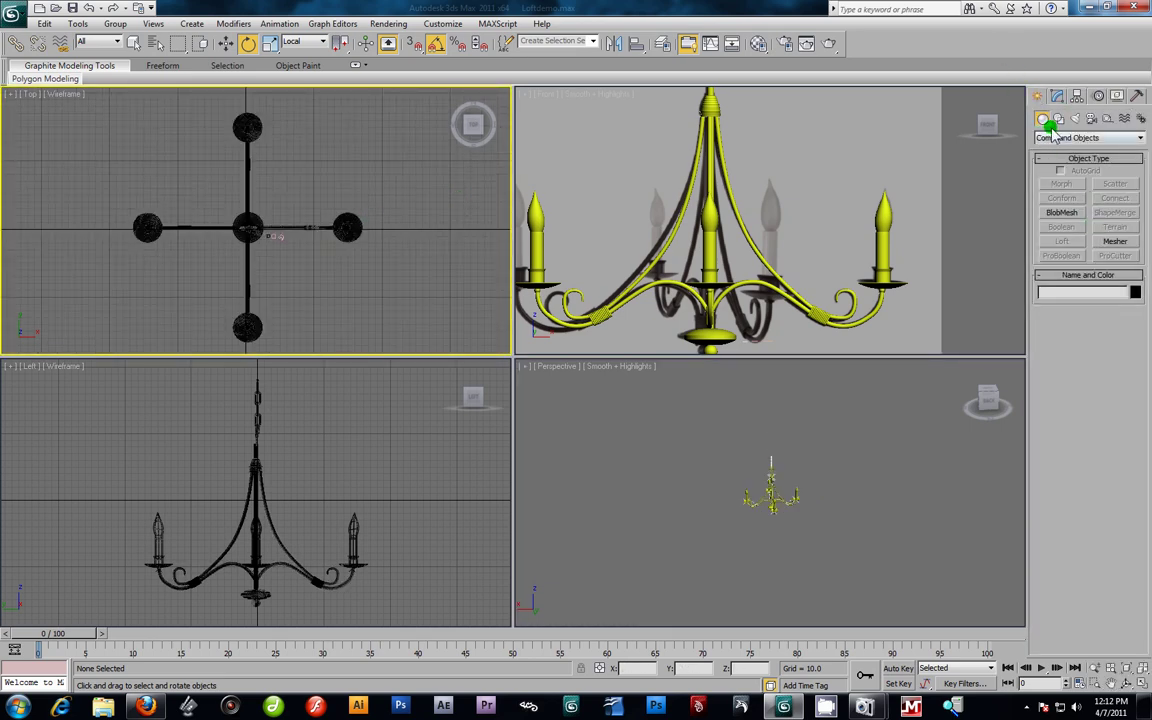
{"action": "left_click", "coordinate": [1108, 137]}
{"action": "left_click", "coordinate": [1062, 148]}
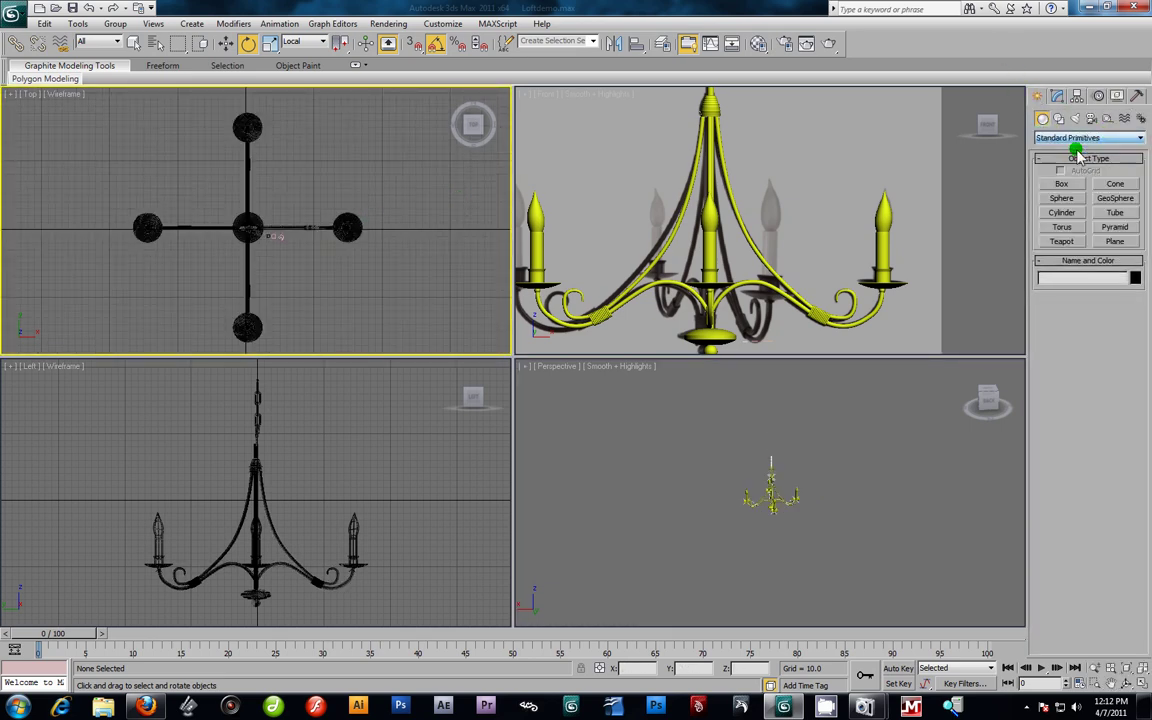
{"action": "left_click", "coordinate": [1115, 241]}
{"action": "scroll", "coordinate": [157, 215], "scroll_direction": "down", "scroll_amount": 3}
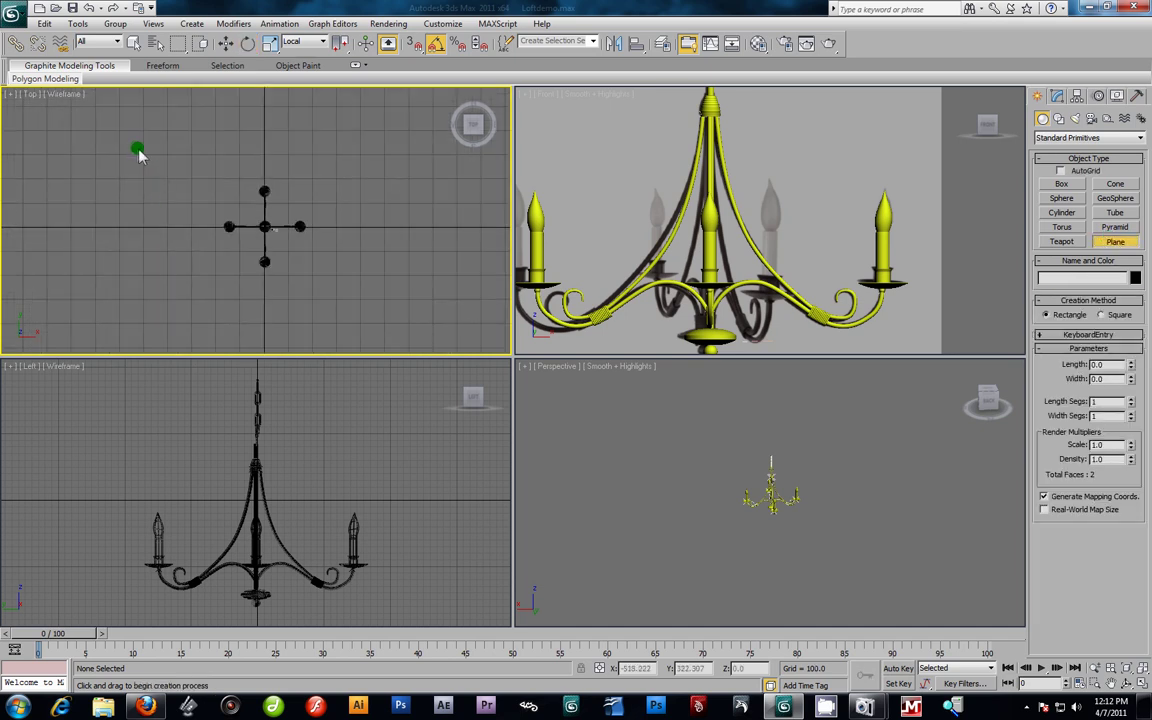
{"action": "left_click_drag", "start_coordinate": [310, 297], "coordinate": [437, 352]}
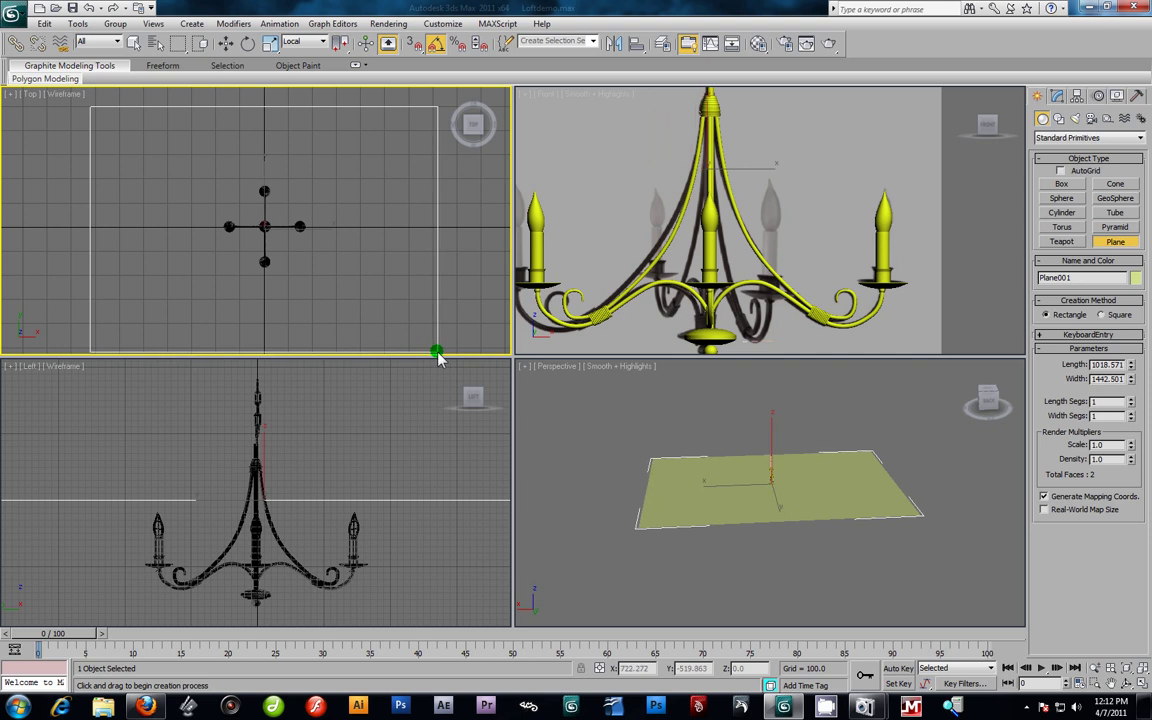
Step: Move the ground plane down to just below the chandelier's bottom finial, at a Z position of about -196
{"action": "left_click", "coordinate": [225, 43]}
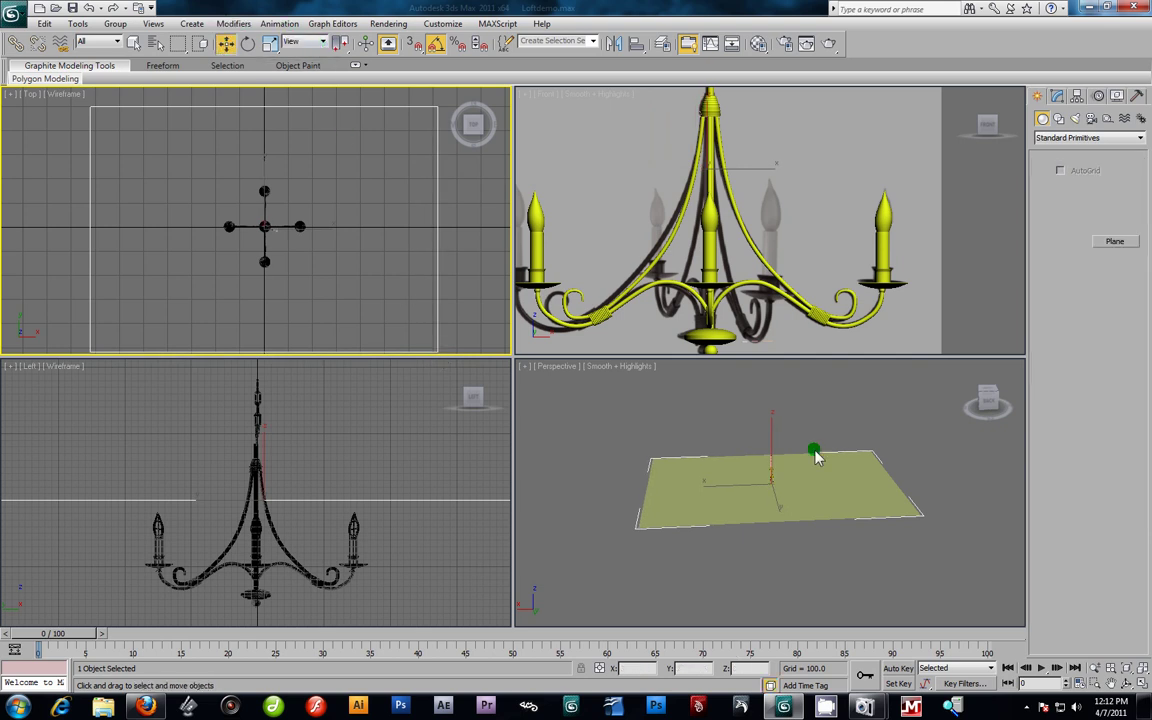
{"action": "left_click", "coordinate": [806, 436]}
{"action": "scroll", "coordinate": [800, 440], "scroll_direction": "up", "scroll_amount": 8}
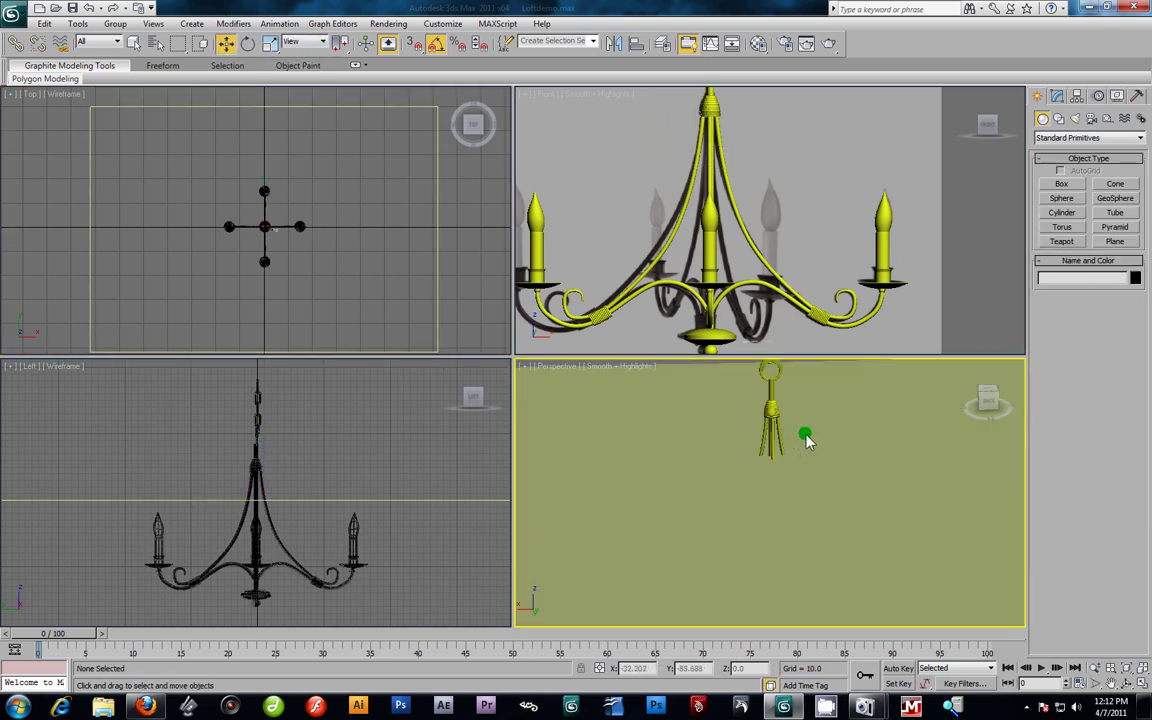
{"action": "left_click", "coordinate": [782, 425]}
{"action": "left_click_drag", "start_coordinate": [776, 418], "coordinate": [787, 620]}
{"action": "middle_click_drag", "start_coordinate": [697, 220], "coordinate": [684, 137]}
{"action": "middle_click_drag", "start_coordinate": [723, 286], "coordinate": [720, 267]}
{"action": "scroll", "coordinate": [720, 267], "scroll_direction": "down", "scroll_amount": 2}
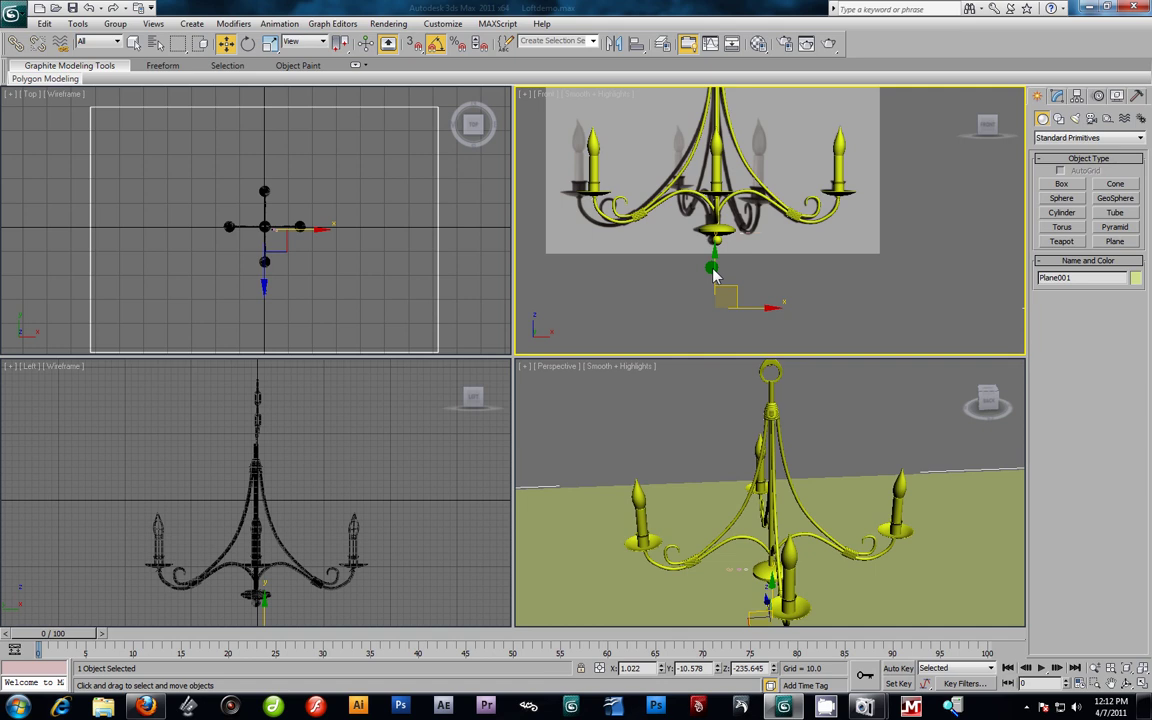
{"action": "left_click_drag", "start_coordinate": [715, 269], "coordinate": [715, 238]}
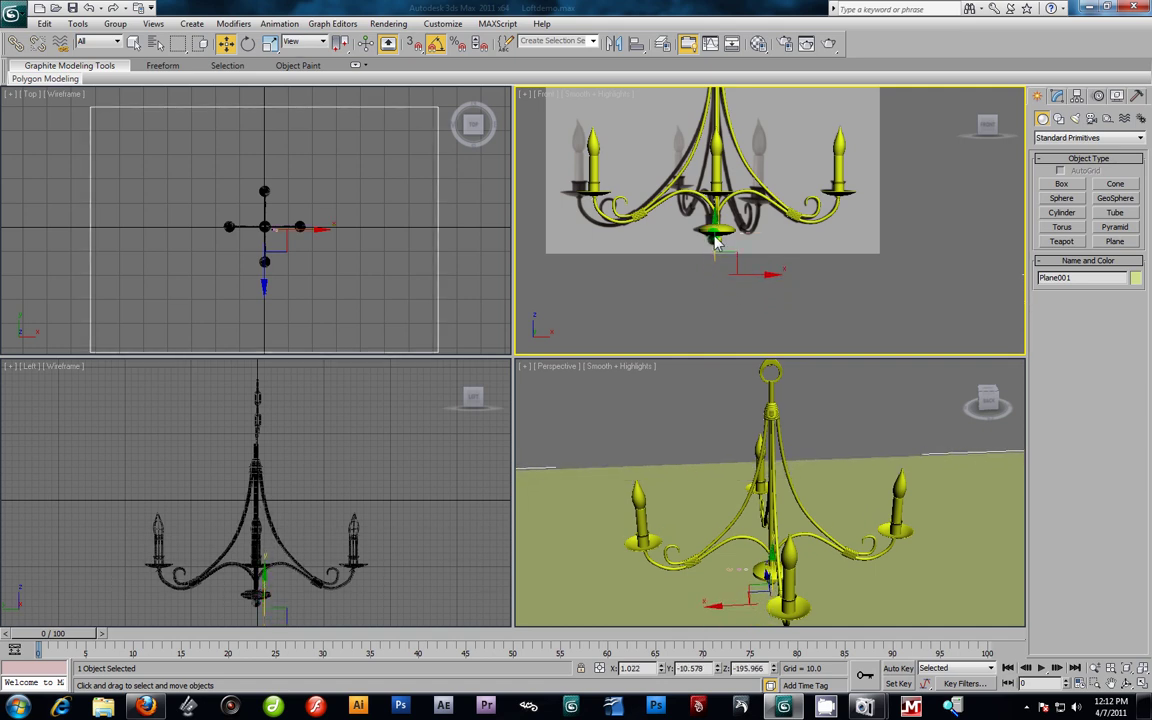
Step: Scale the ground plane up uniformly in the enlarged perspective view until it fills the whole background behind the chandelier
{"action": "right_click", "coordinate": [800, 486]}
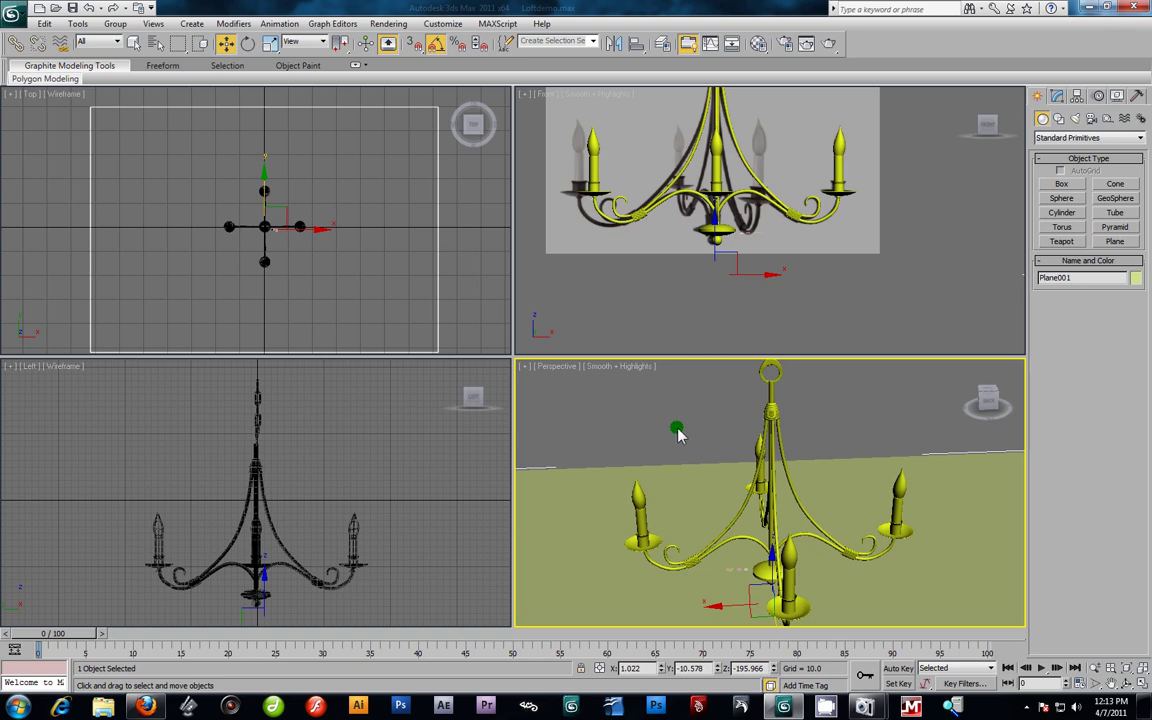
{"action": "left_click", "coordinate": [680, 430]}
{"action": "key", "text": "alt+w"}
{"action": "middle_click_drag", "start_coordinate": [661, 421], "coordinate": [732, 436], "text": "alt"}
{"action": "scroll", "coordinate": [678, 312], "scroll_direction": "down", "scroll_amount": 5}
{"action": "left_click", "coordinate": [694, 360]}
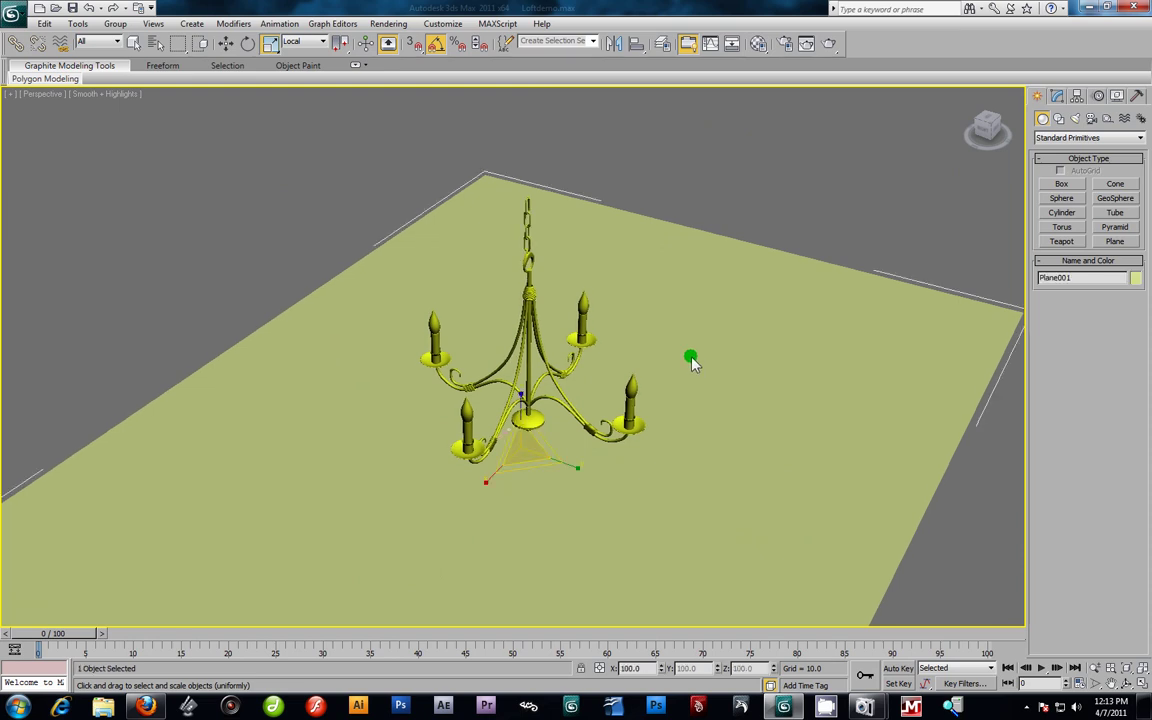
{"action": "left_click_drag", "start_coordinate": [581, 468], "coordinate": [600, 480]}
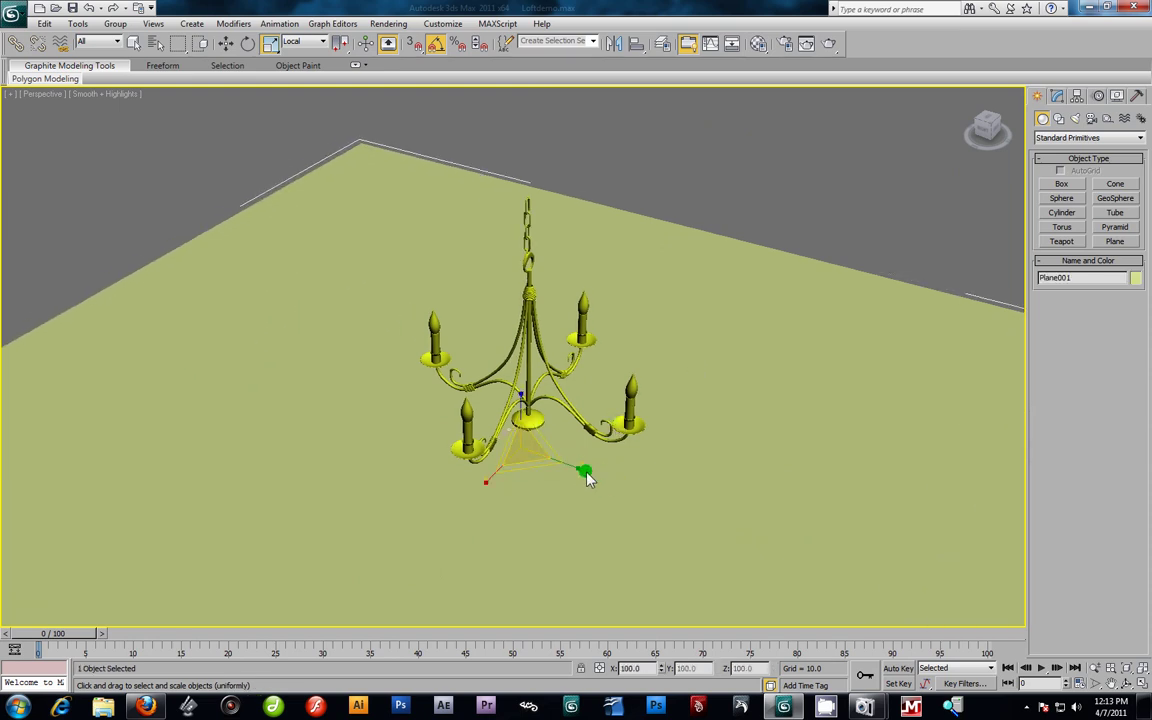
{"action": "left_click_drag", "start_coordinate": [517, 458], "coordinate": [276, 130]}
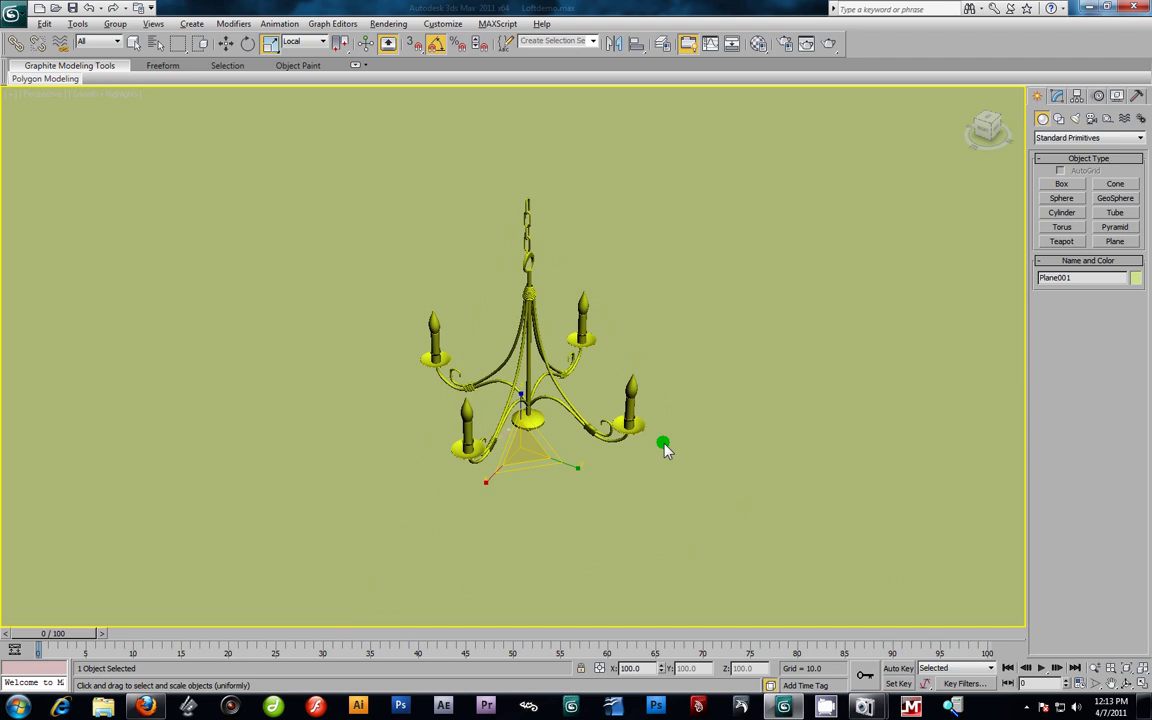
Step: Try a test render of the perspective view with the chandelier framed close up, and close the render window
{"action": "middle_click_drag", "start_coordinate": [661, 442], "coordinate": [669, 432], "text": "alt"}
{"action": "scroll", "coordinate": [612, 436], "scroll_direction": "up", "scroll_amount": 3}
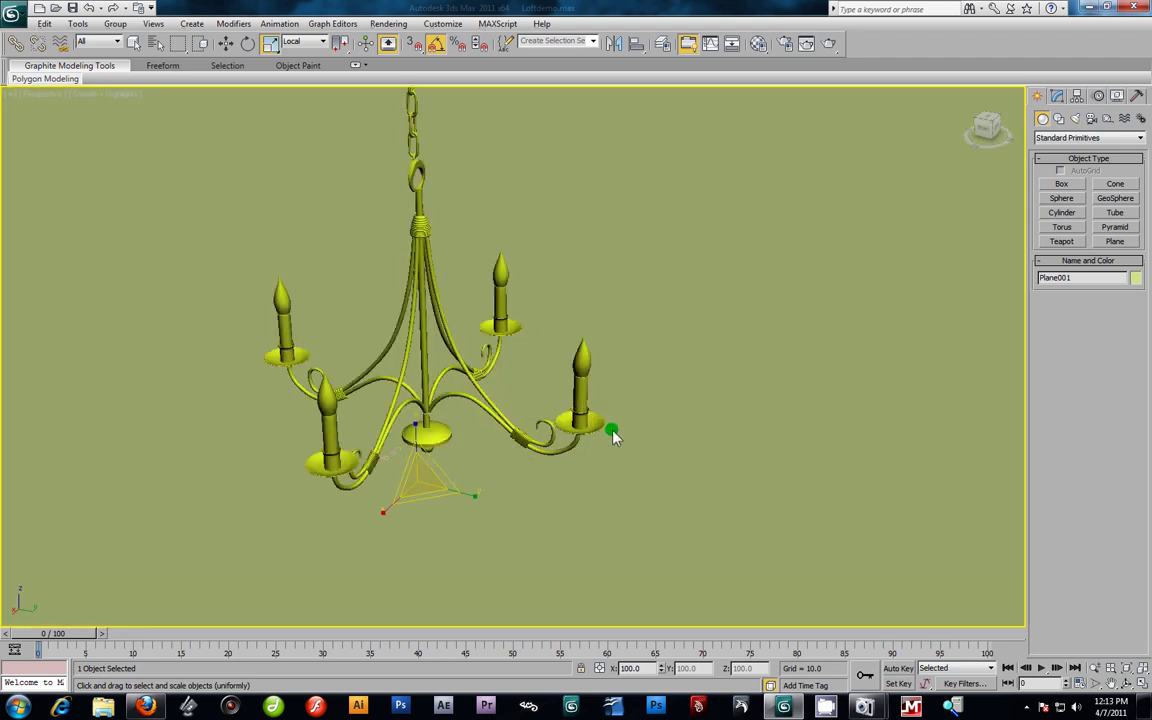
{"action": "left_click", "coordinate": [1095, 668]}
{"action": "left_click_drag", "start_coordinate": [810, 585], "coordinate": [504, 406]}
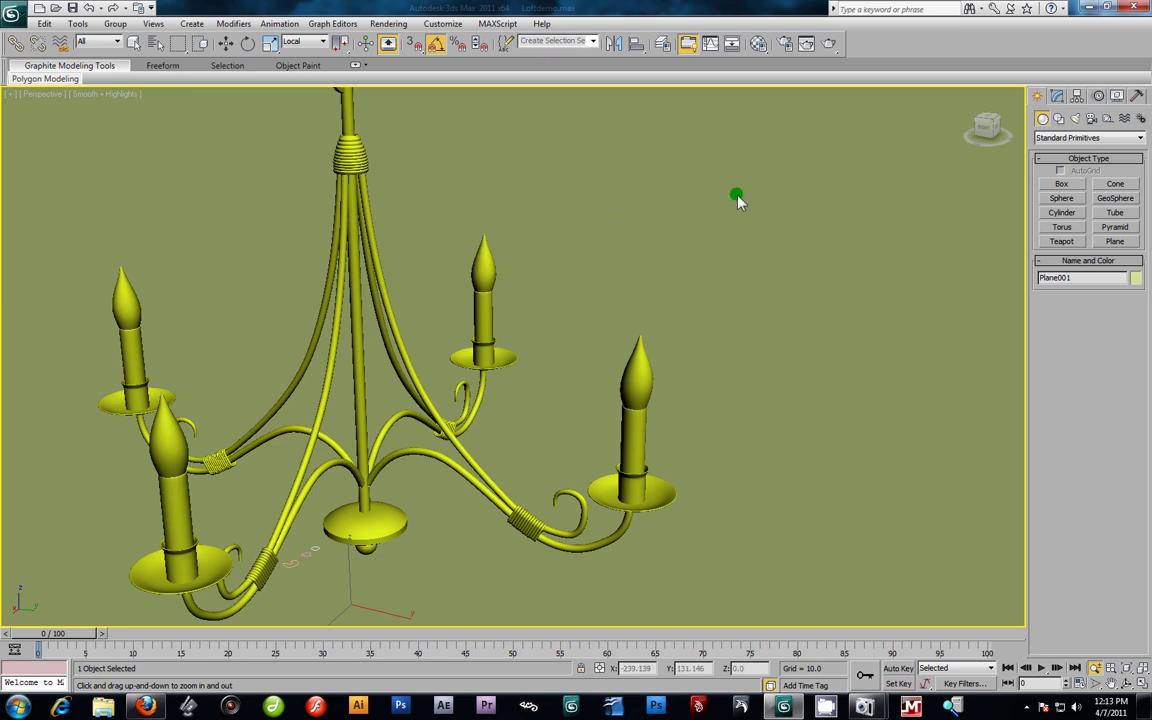
{"action": "left_click", "coordinate": [830, 43]}
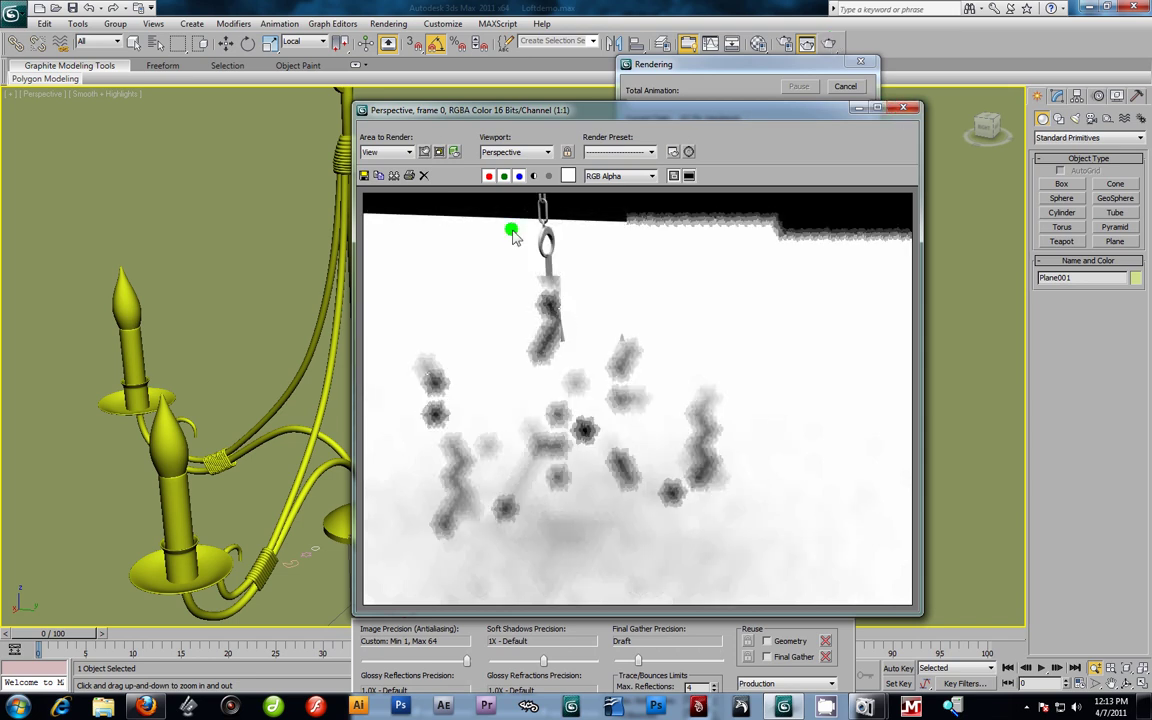
{"action": "left_click", "coordinate": [903, 107]}
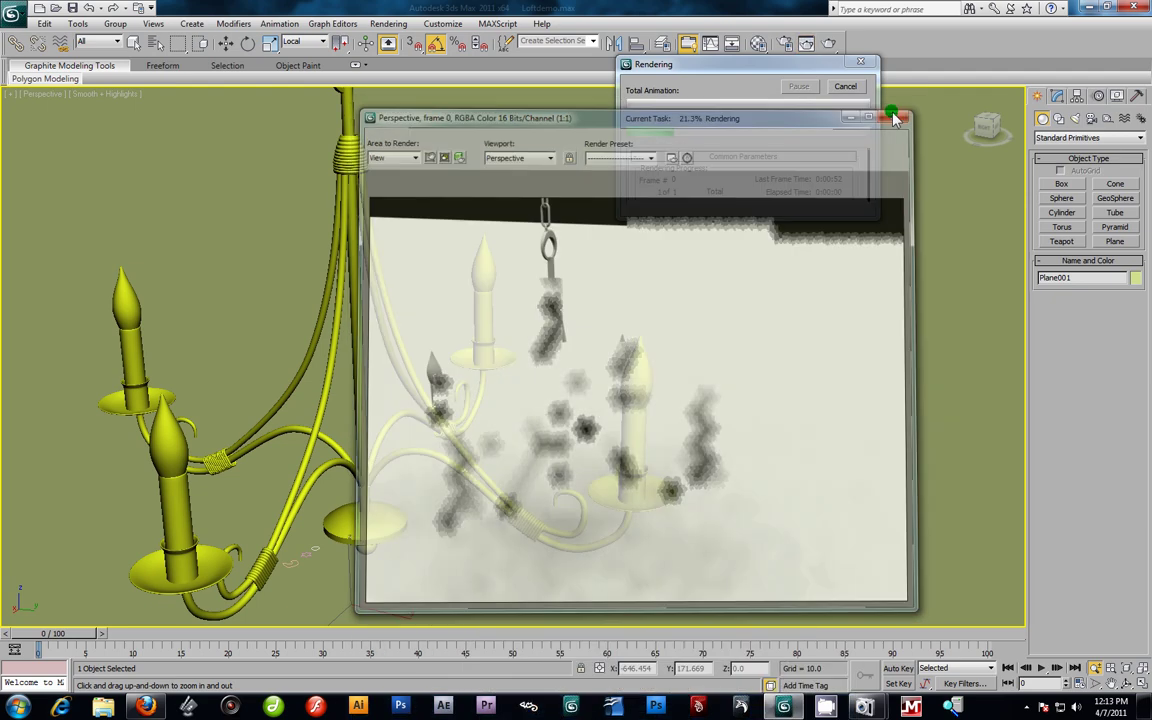
Step: Show safe frames in the perspective view, frame the whole four-armed chandelier inside them, and render the view
{"action": "scroll", "coordinate": [537, 240], "scroll_direction": "up", "scroll_amount": 3}
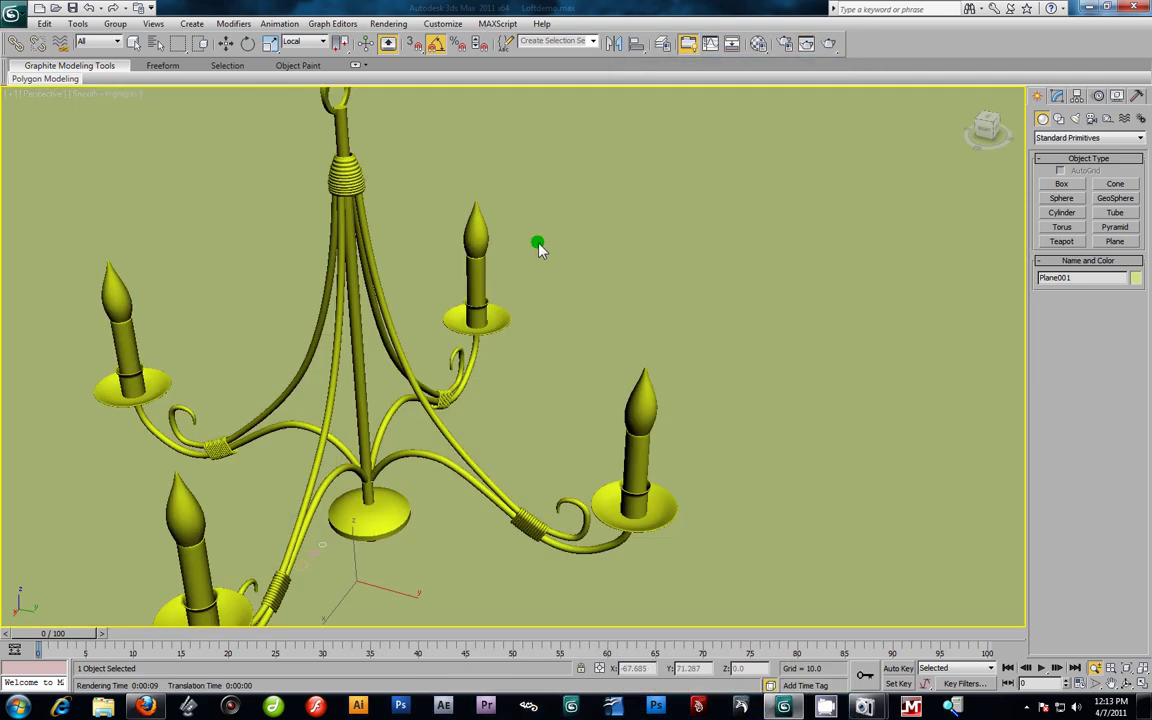
{"action": "scroll", "coordinate": [537, 247], "scroll_direction": "down", "scroll_amount": 1}
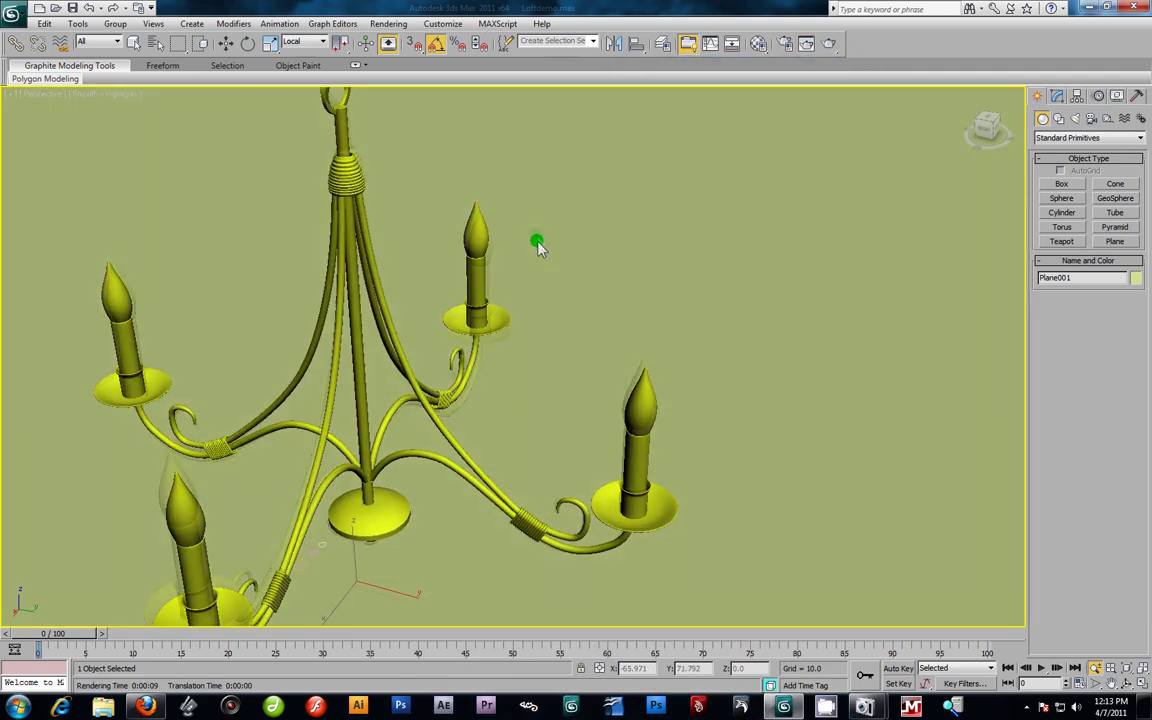
{"action": "left_click", "coordinate": [46, 95]}
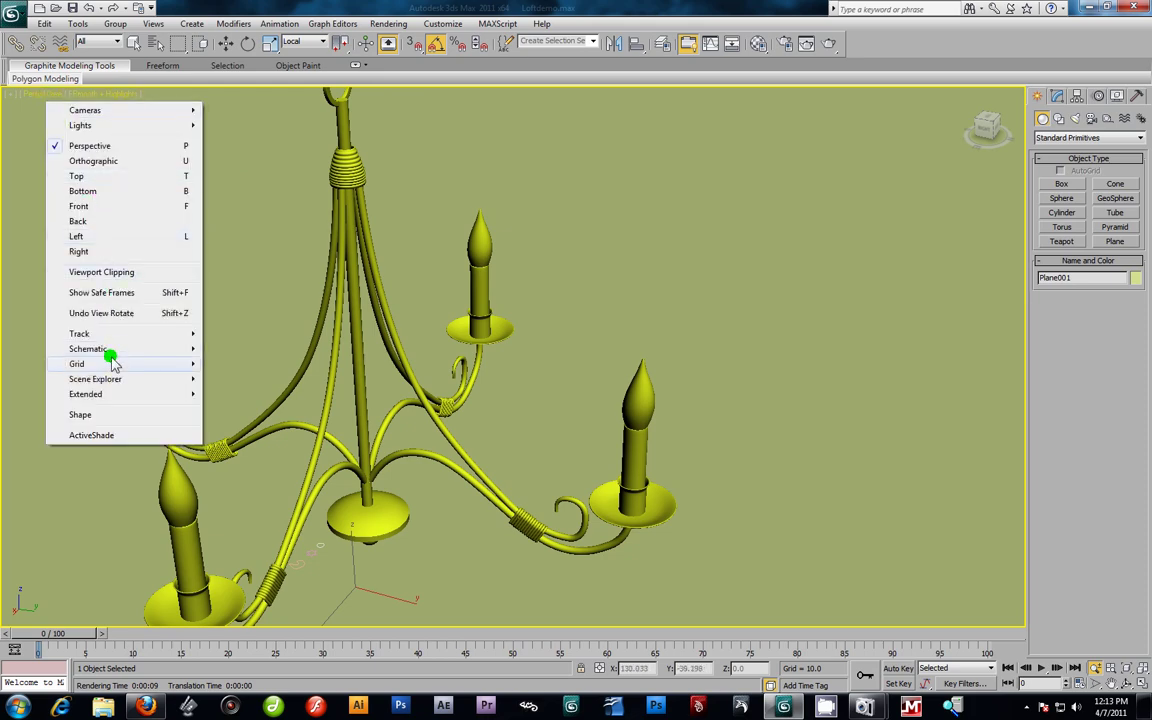
{"action": "left_click", "coordinate": [113, 293]}
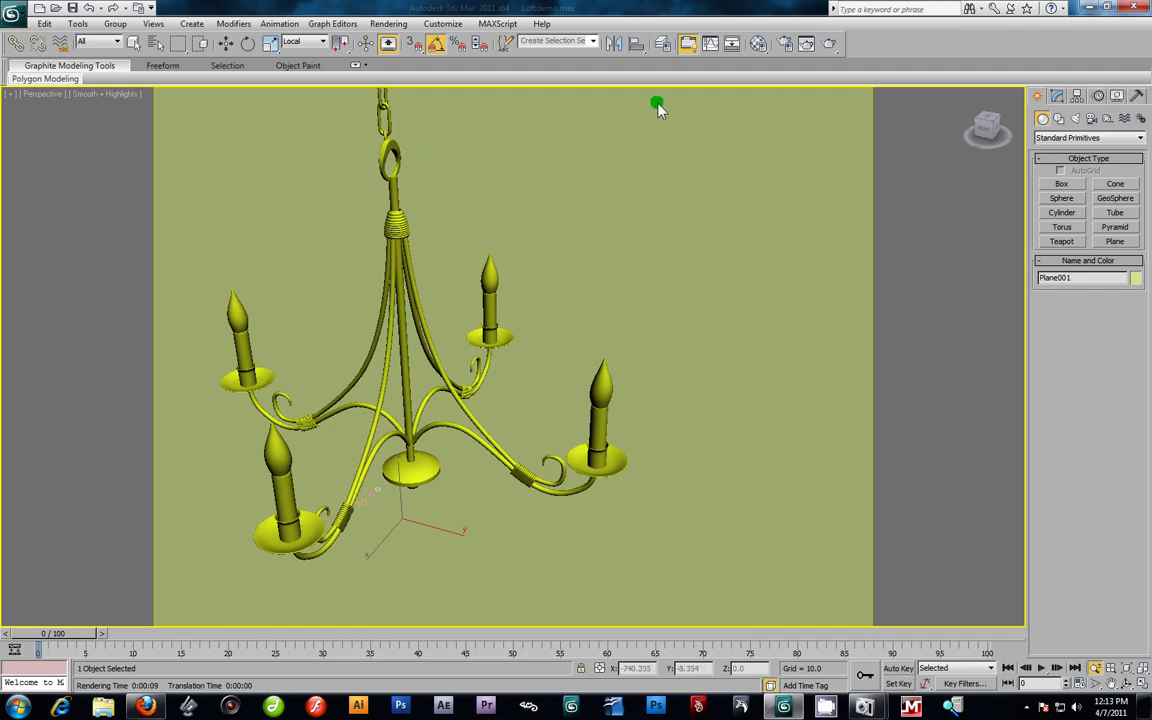
{"action": "left_click", "coordinate": [822, 44]}
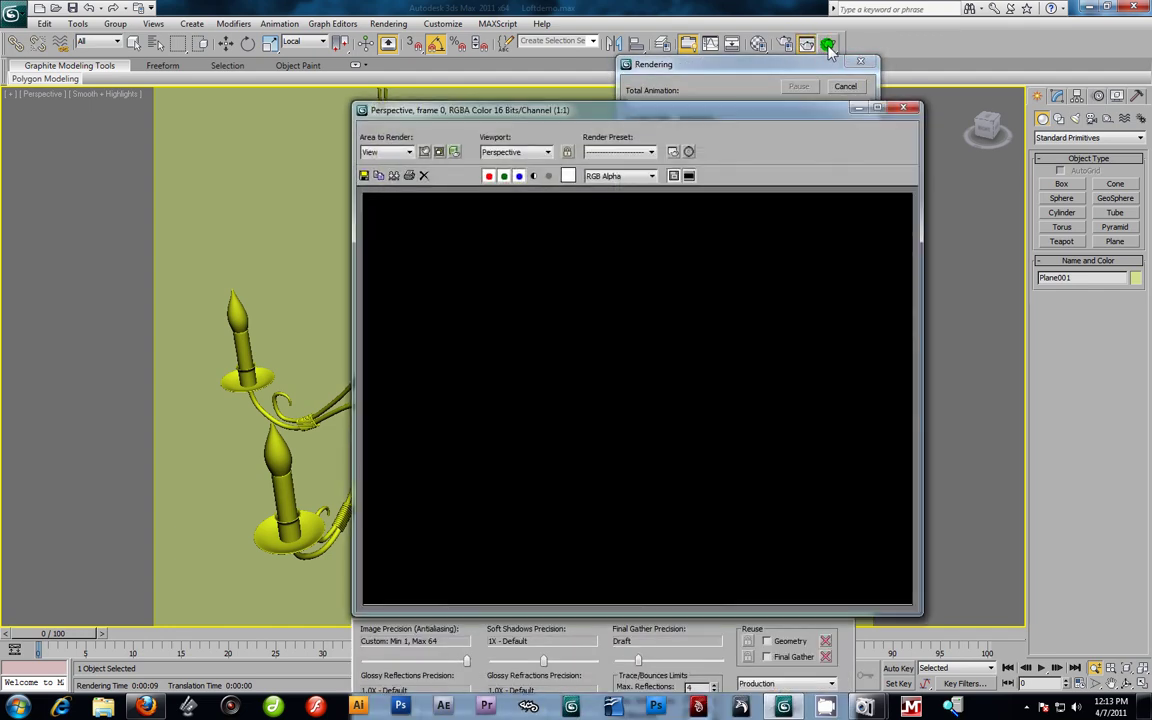